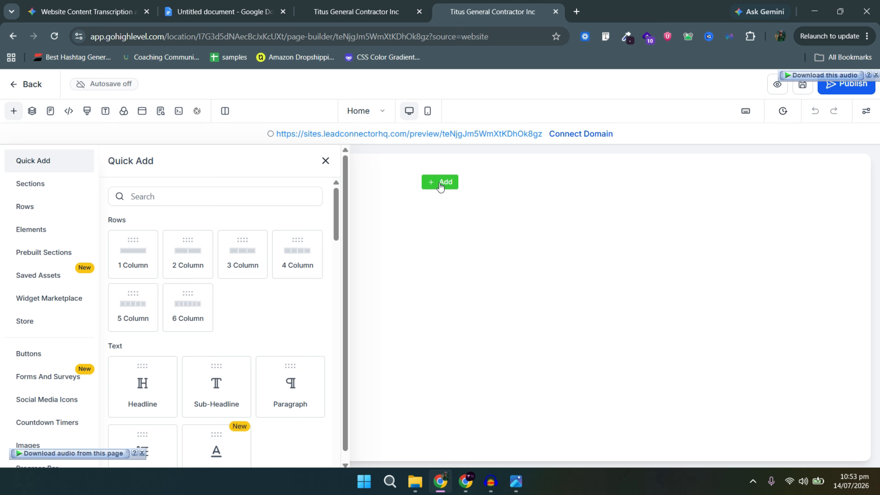
# Reopen and browse the element list, then show the page's layer tree with Page and Popup.
pyautogui.click(325, 162)
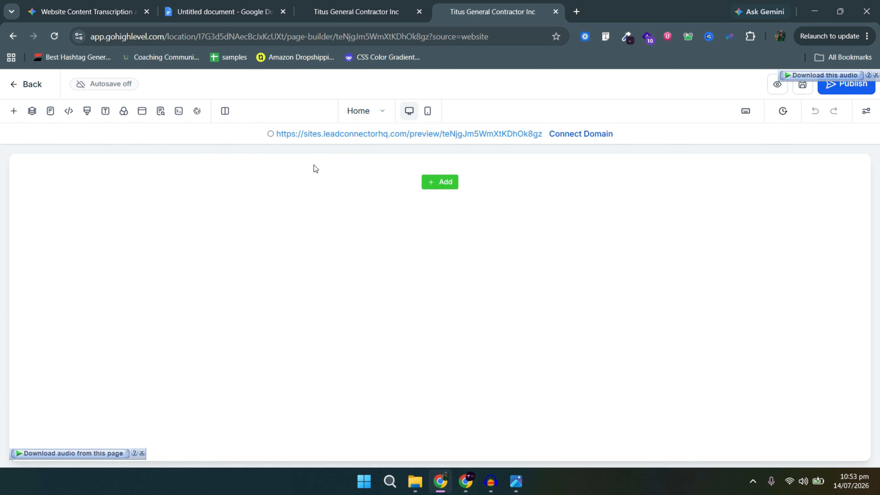
pyautogui.click(11, 115)
pyautogui.scroll(-10, 263, 350)
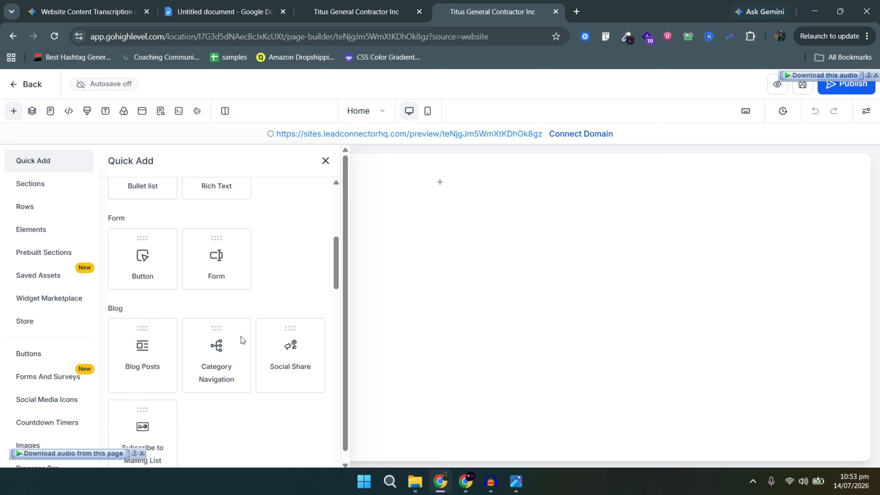
pyautogui.scroll(-3, 237, 345)
pyautogui.scroll(8, 239, 350)
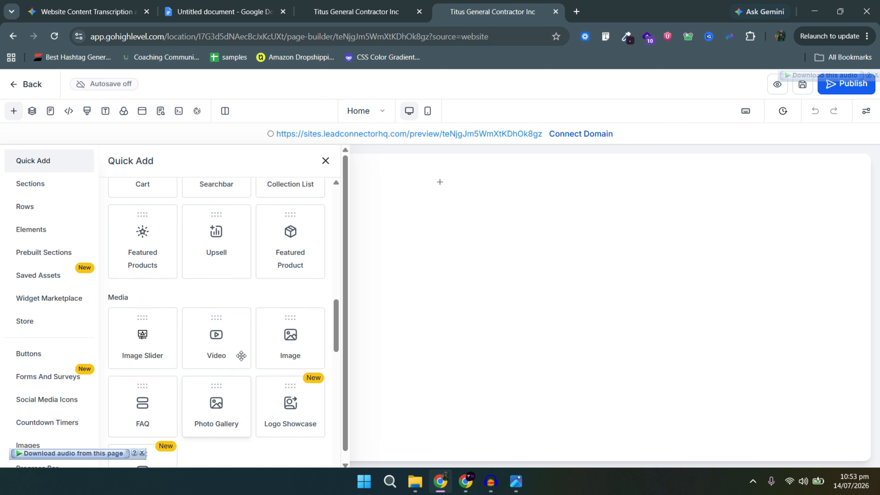
pyautogui.scroll(2, 243, 348)
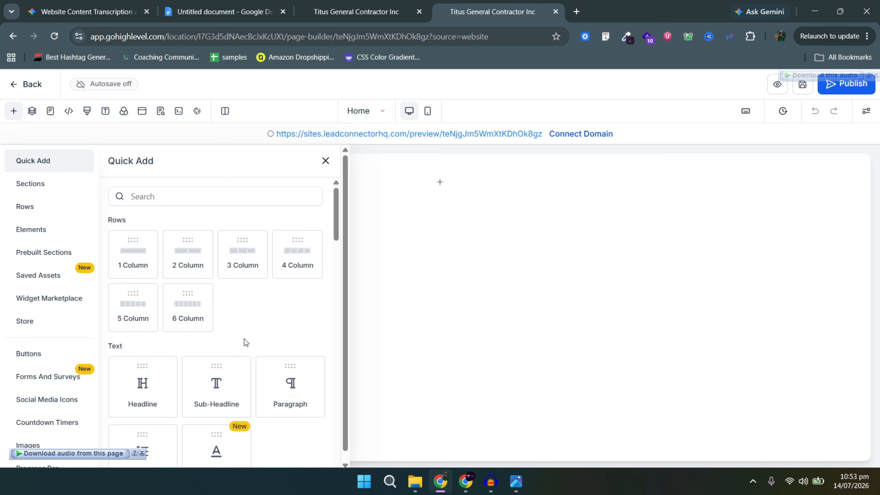
pyautogui.click(30, 113)
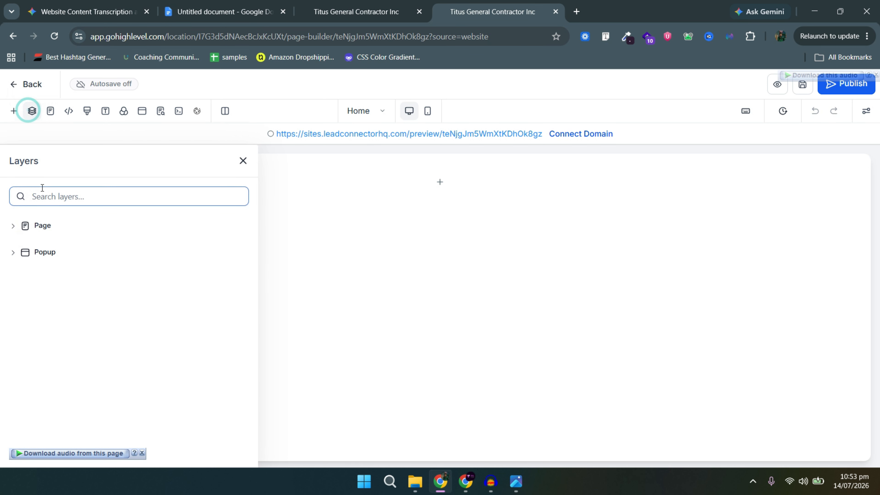
# Expand the Page layer and review the header and footer tracking code settings.
pyautogui.click(48, 228)
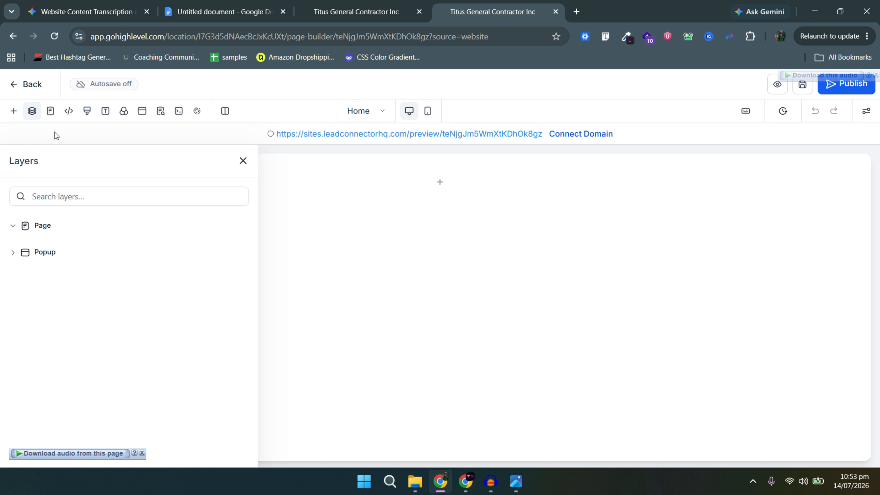
pyautogui.click(63, 111)
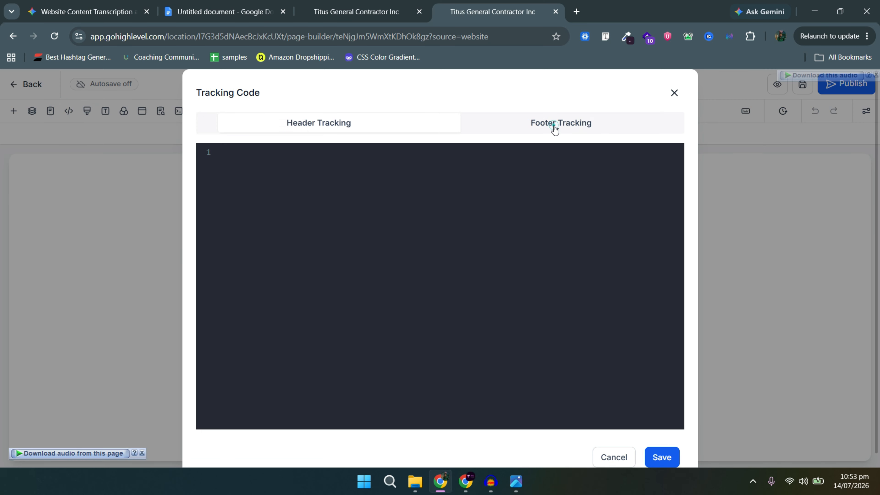
pyautogui.click(555, 124)
pyautogui.click(338, 129)
pyautogui.click(354, 209)
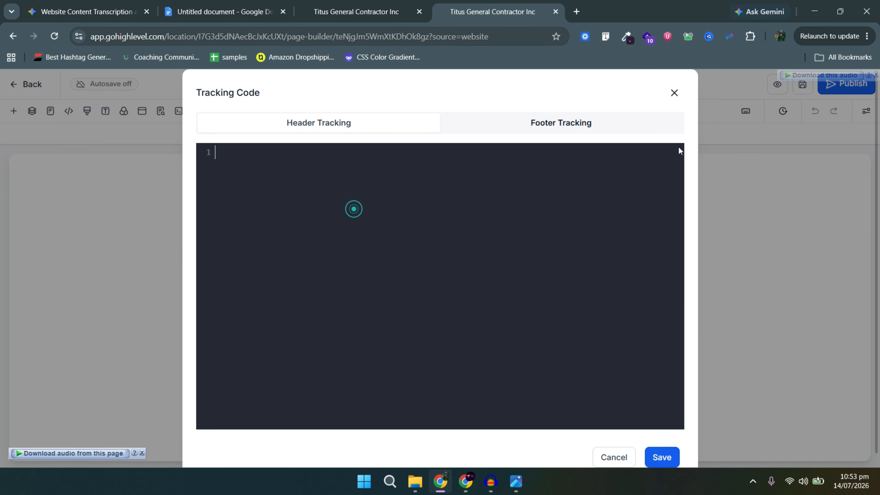
pyautogui.click(610, 127)
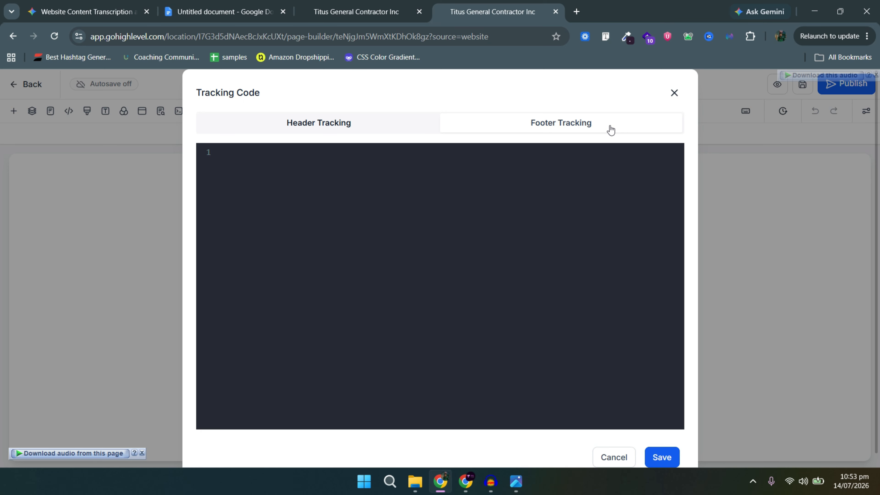
pyautogui.click(568, 214)
pyautogui.click(672, 94)
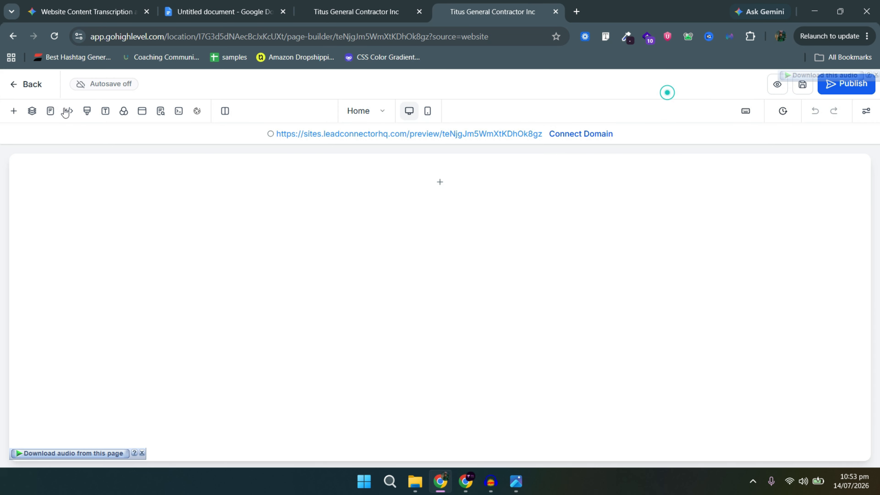
# Check Custom CSS, Typography, Background and Popup Settings, then show the element properties panel.
pyautogui.click(86, 112)
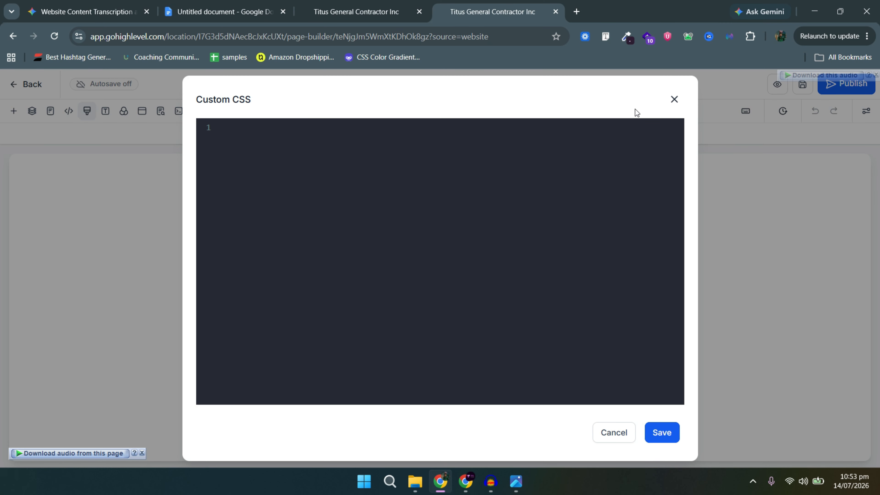
pyautogui.click(674, 99)
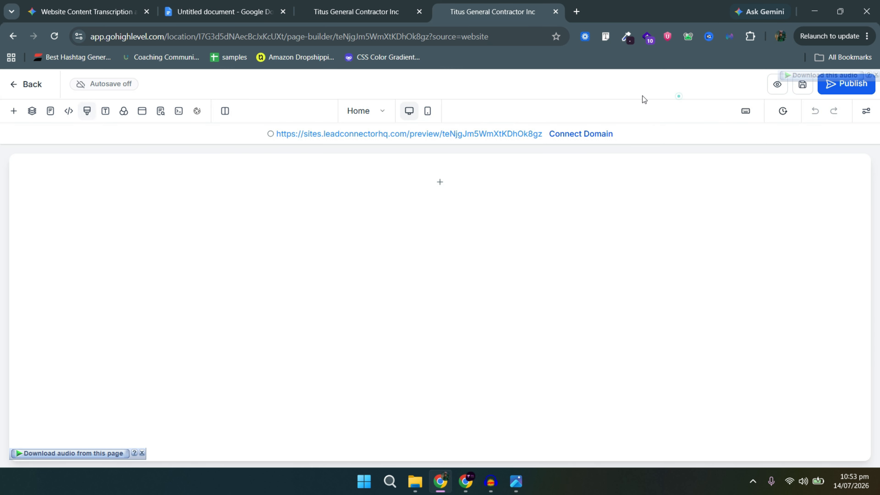
pyautogui.click(105, 112)
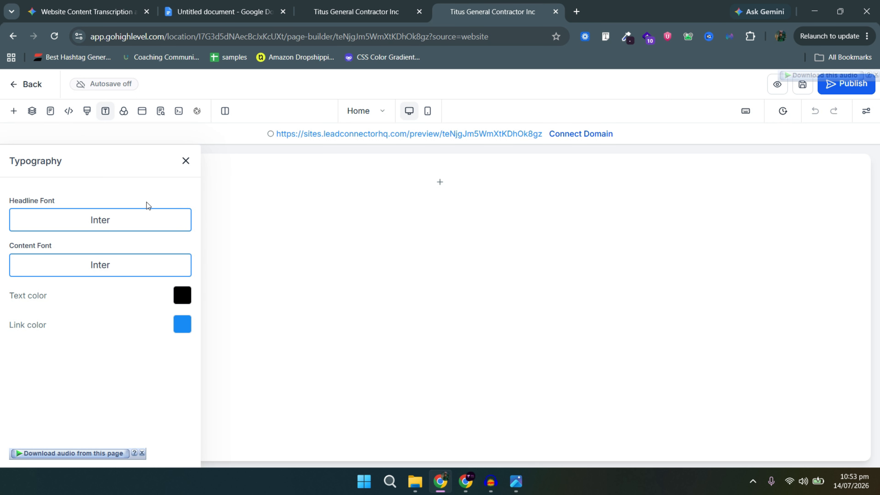
pyautogui.click(185, 161)
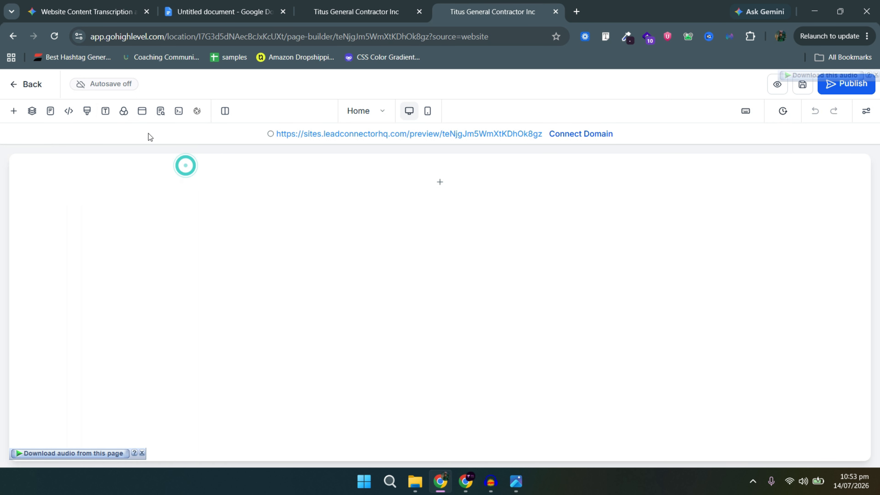
pyautogui.click(128, 114)
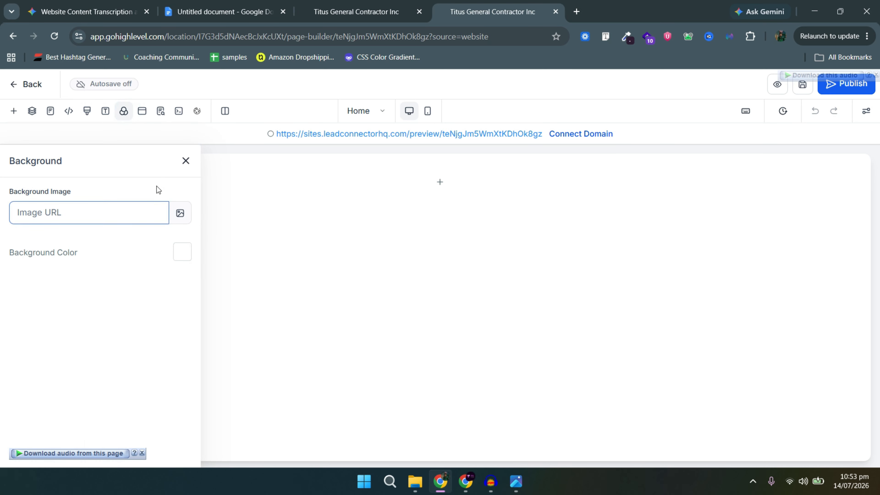
pyautogui.click(186, 162)
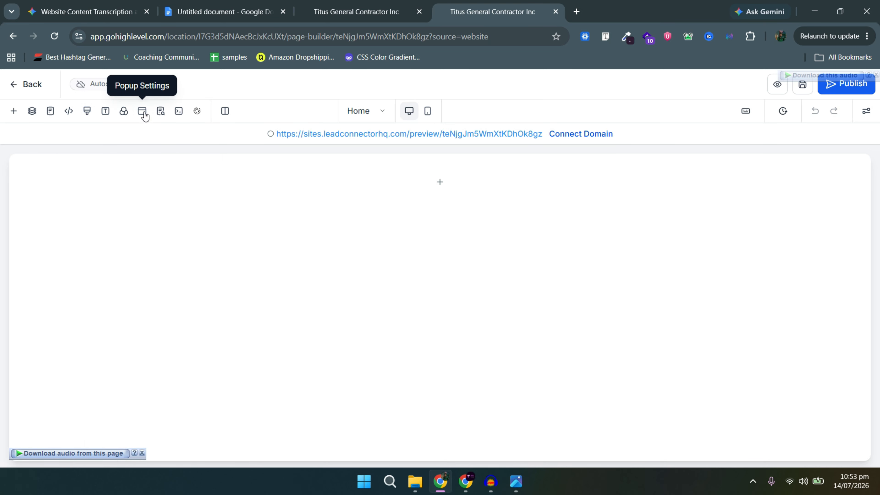
pyautogui.click(152, 117)
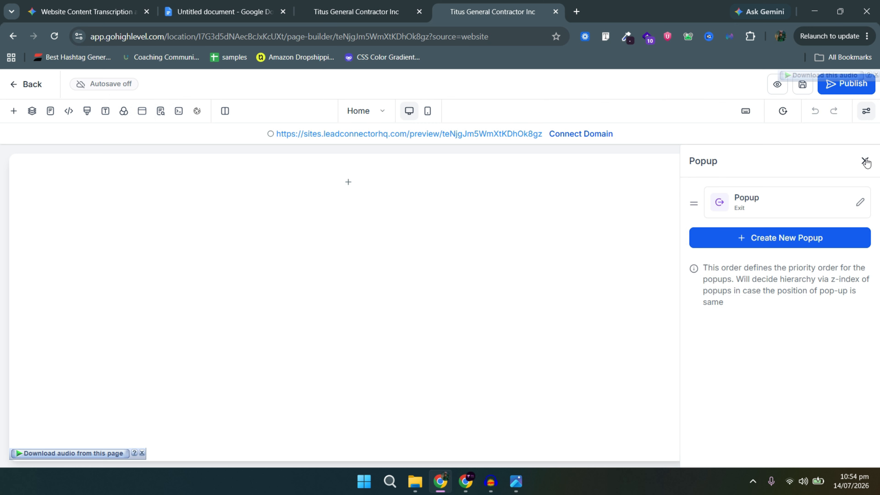
pyautogui.click(865, 161)
pyautogui.click(867, 112)
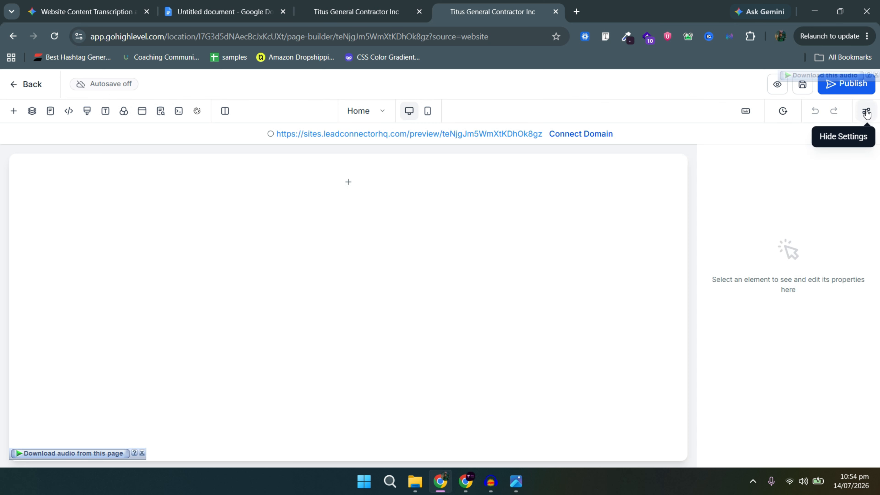
# Add a full-width section containing a one-column row to the empty page.
pyautogui.moveTo(124, 180)
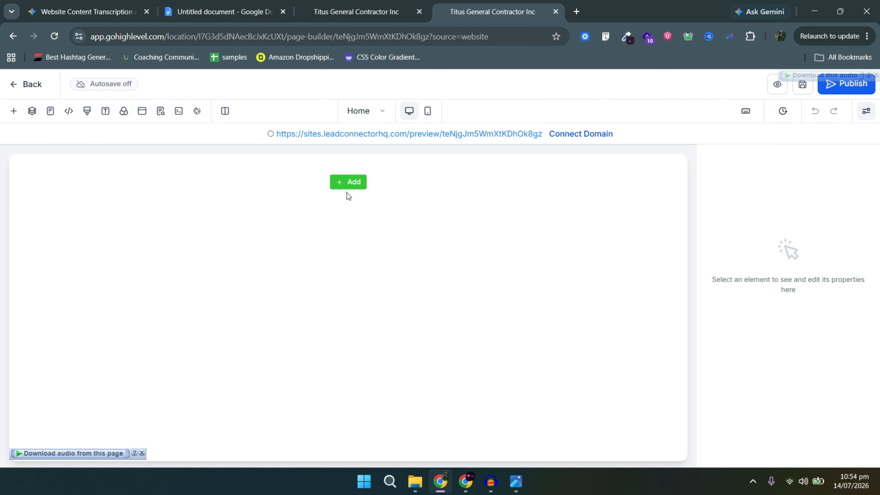
pyautogui.click(349, 183)
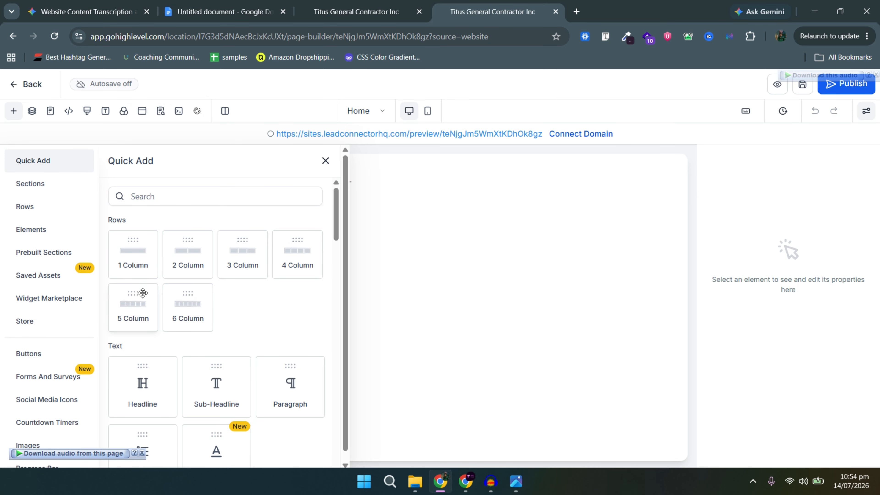
pyautogui.click(37, 182)
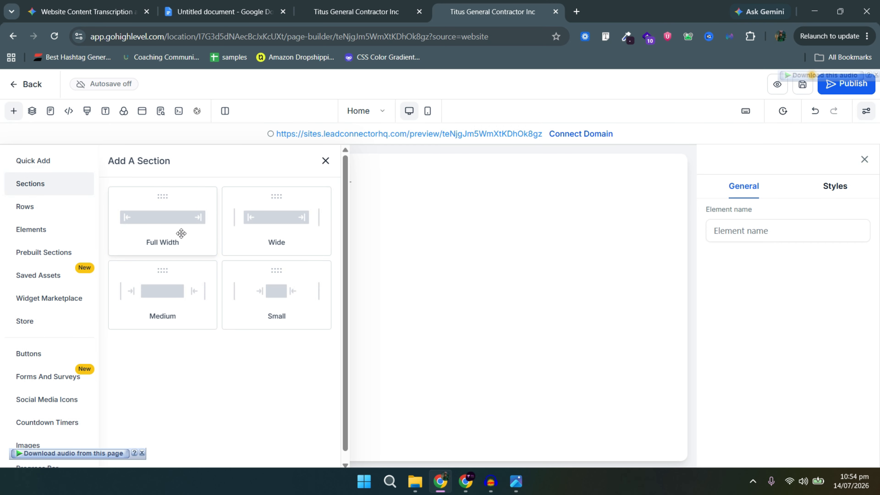
pyautogui.moveTo(181, 232); pyautogui.dragTo(348, 193)
pyautogui.click(360, 196)
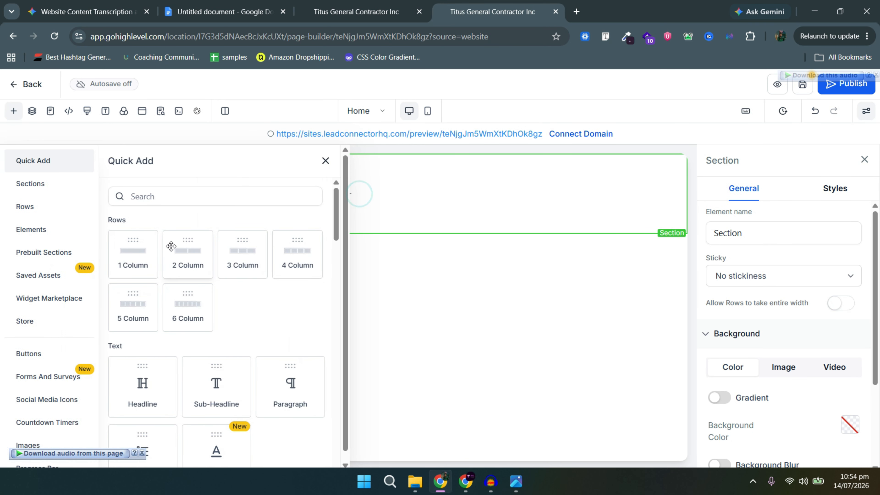
pyautogui.click(125, 256)
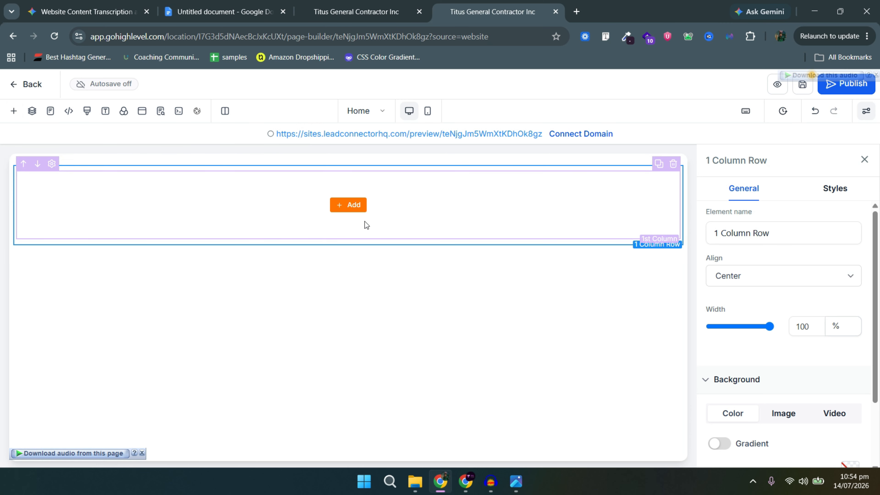
# Select the section and its first column and review the column's style settings.
pyautogui.click(459, 159)
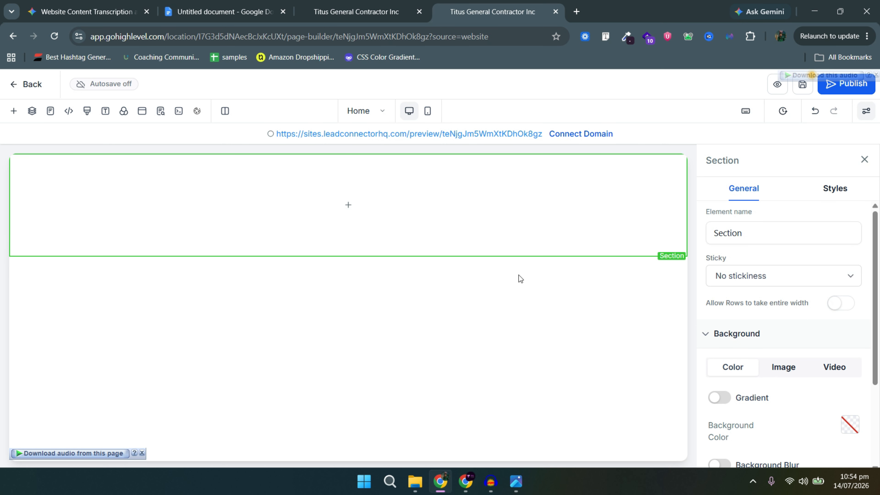
pyautogui.click(629, 218)
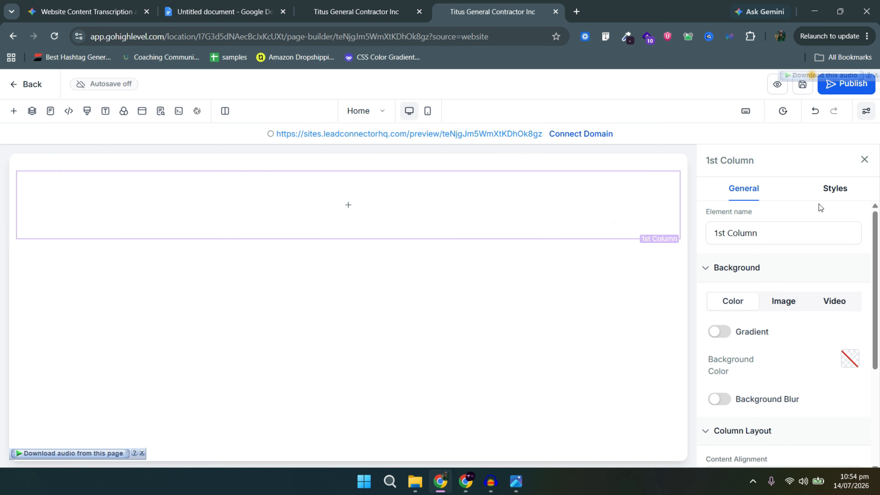
pyautogui.scroll(-1, 813, 350)
pyautogui.scroll(-4, 810, 348)
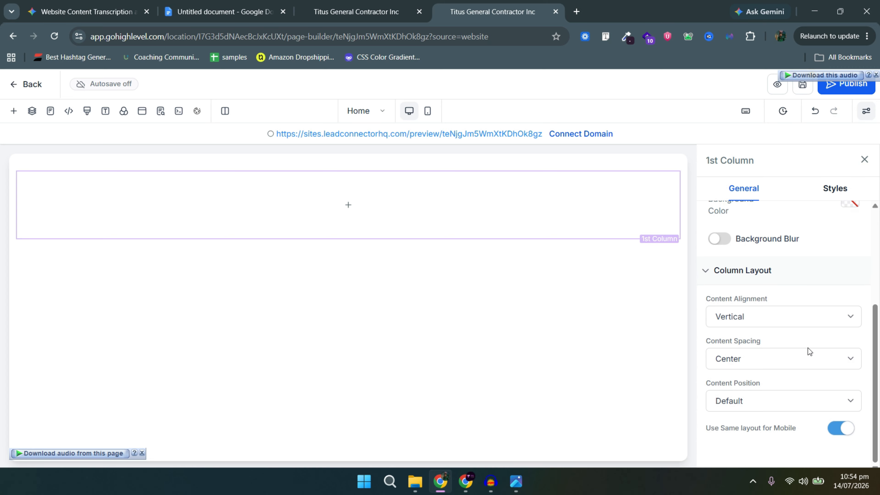
pyautogui.scroll(5, 804, 346)
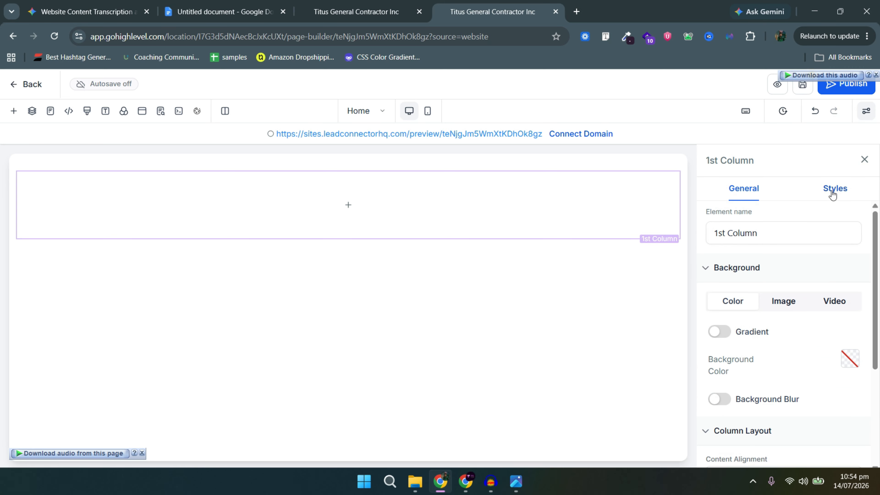
pyautogui.click(791, 192)
pyautogui.click(749, 190)
# Inspect the column's image and colour background options and its margin, padding and border.
pyautogui.click(774, 302)
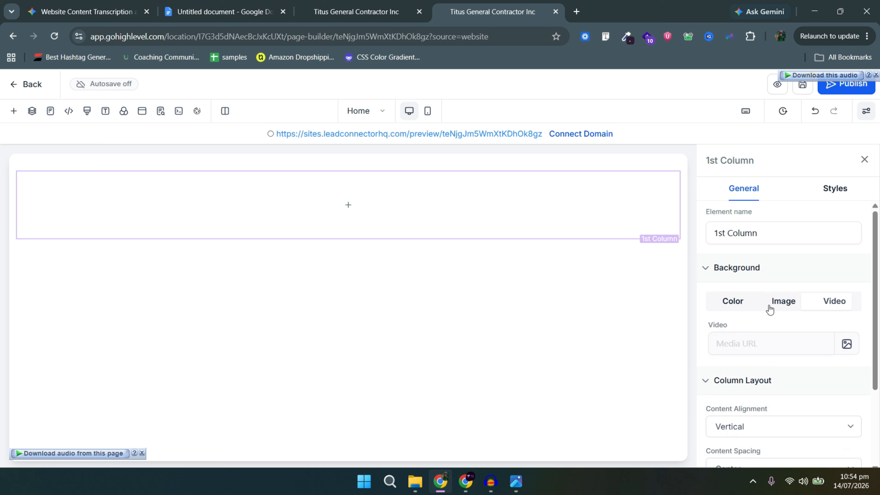
pyautogui.click(722, 300)
pyautogui.scroll(-5, 748, 308)
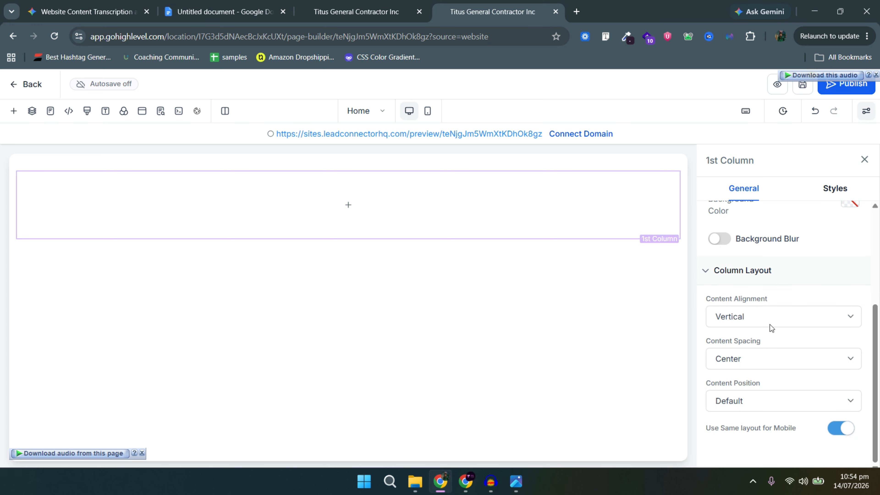
pyautogui.scroll(5, 770, 328)
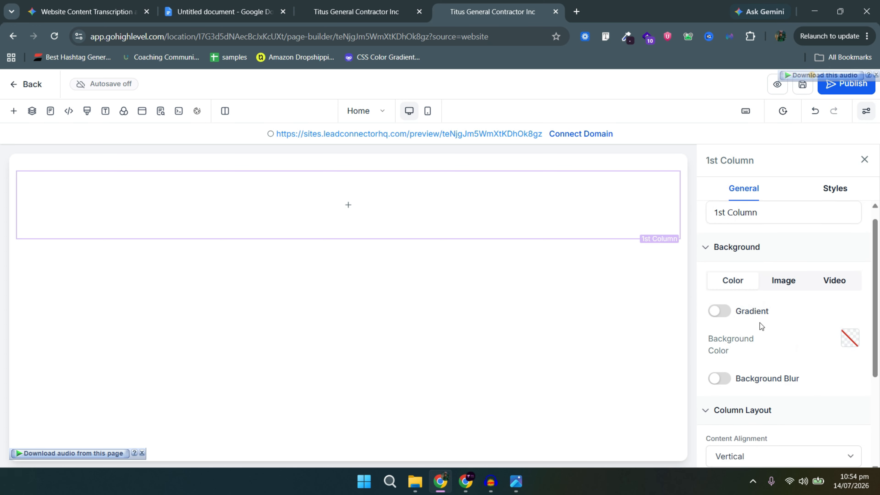
pyautogui.click(835, 189)
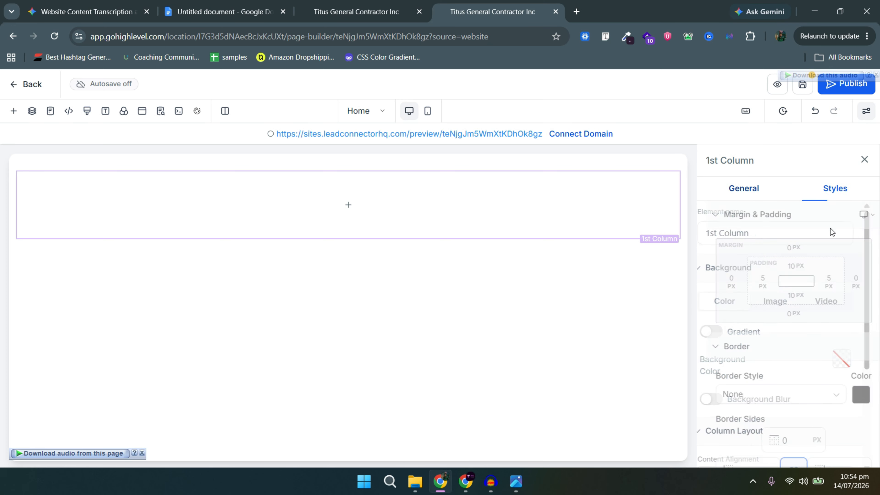
pyautogui.click(742, 188)
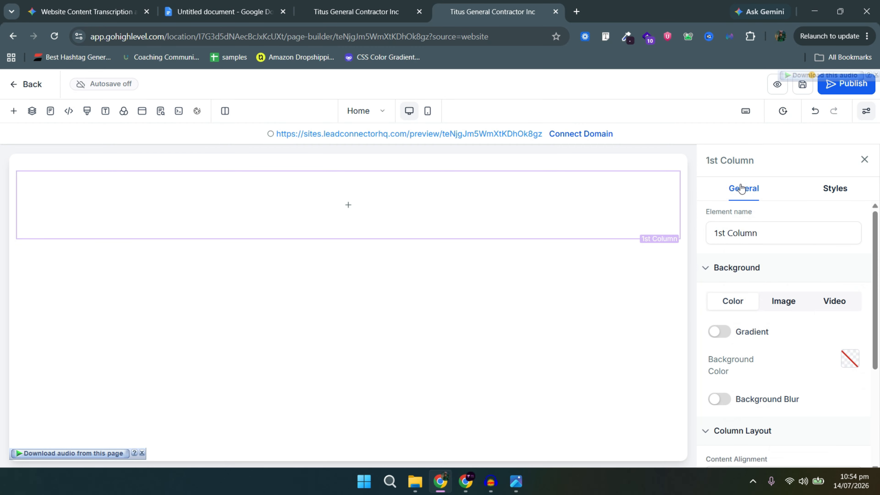
# Set the hero section background to the Web BG.png image from the demo folder.
pyautogui.click(506, 161)
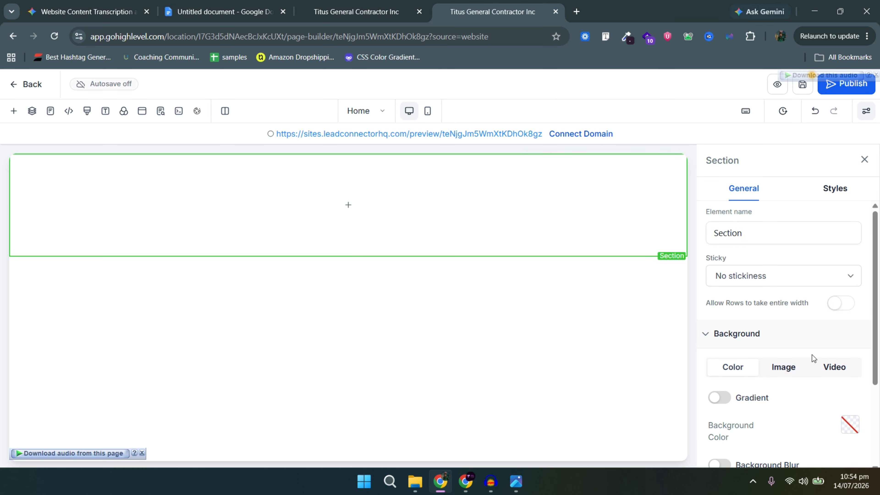
pyautogui.click(792, 366)
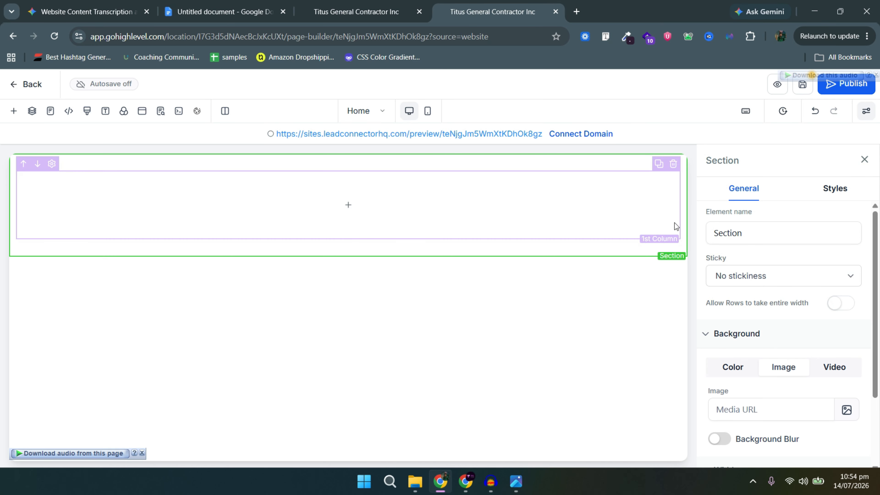
pyautogui.click(847, 409)
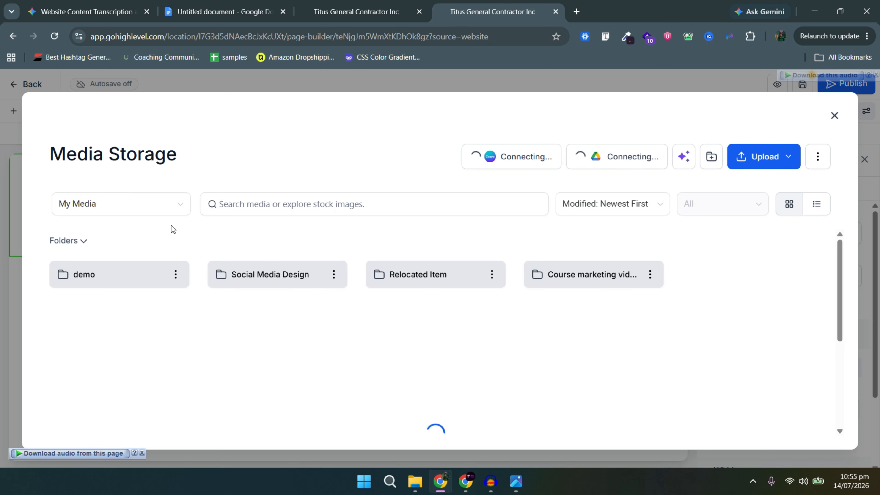
pyautogui.click(132, 265)
pyautogui.click(176, 330)
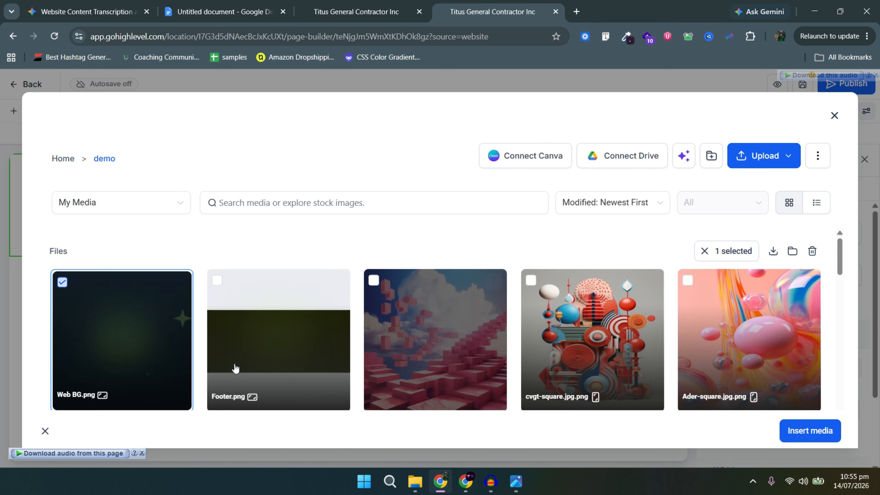
pyautogui.click(804, 429)
pyautogui.hotkey('alt', 'Tab')
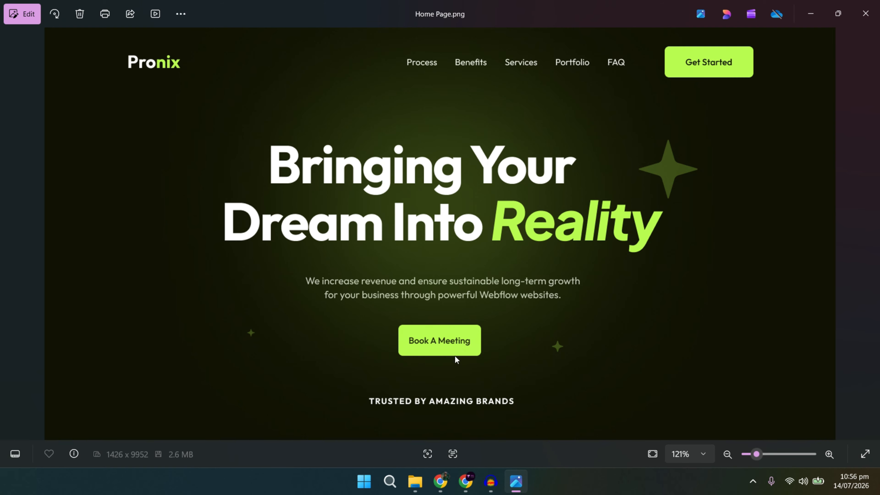
# Return from the Home Page.png mockup to the GoHighLevel builder.
pyautogui.hotkey('alt', 'Tab')
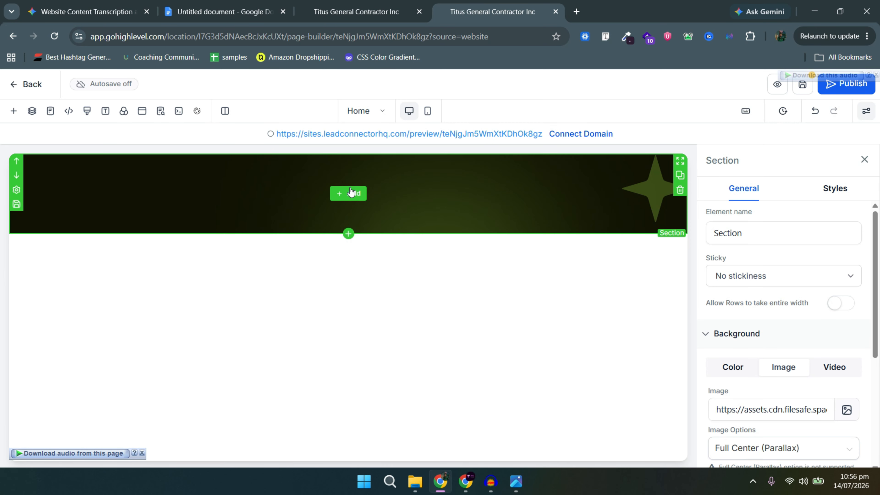
# Add a three-column row to the hero and put an Image element in its first column.
pyautogui.click(348, 193)
pyautogui.click(165, 188)
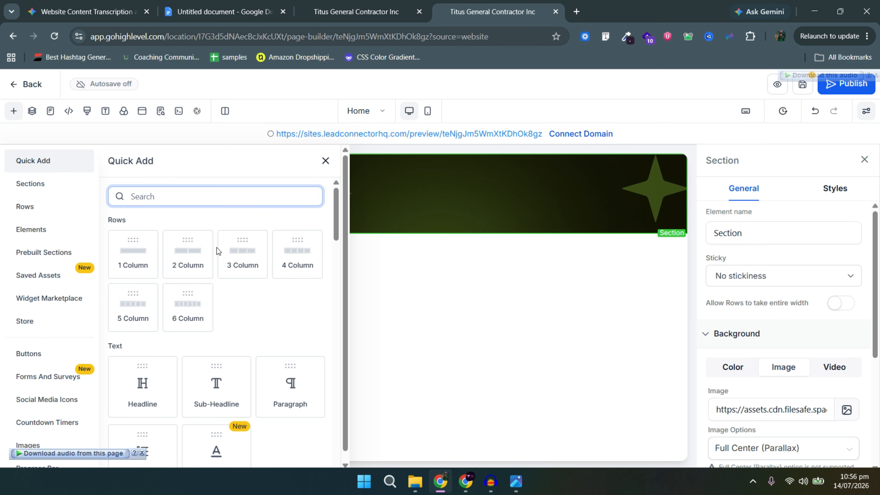
pyautogui.click(229, 247)
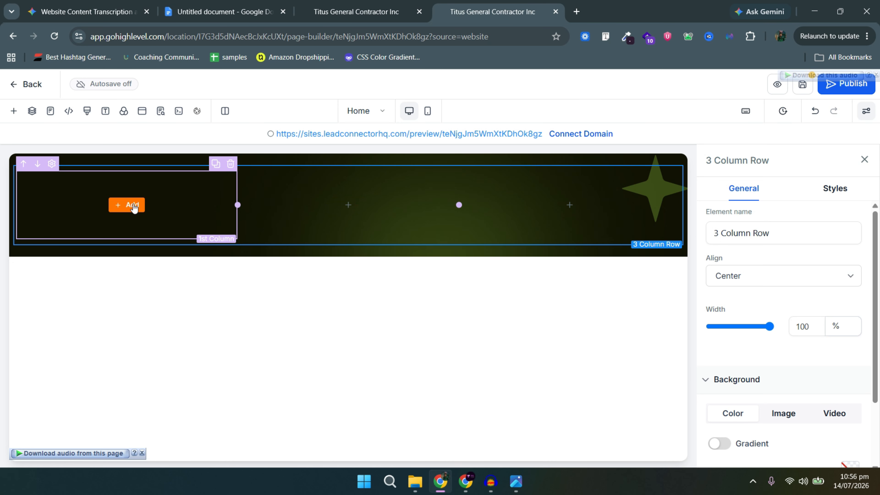
pyautogui.click(127, 205)
pyautogui.click(166, 191)
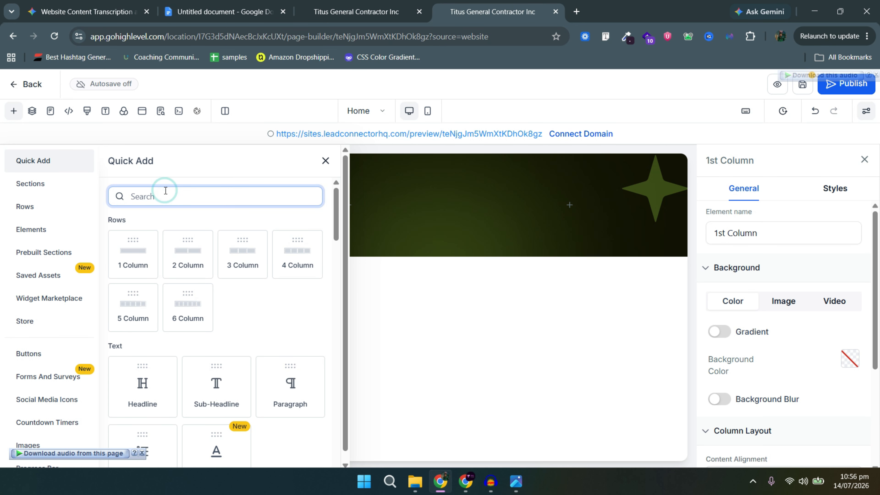
pyautogui.write('image')
pyautogui.click(231, 268)
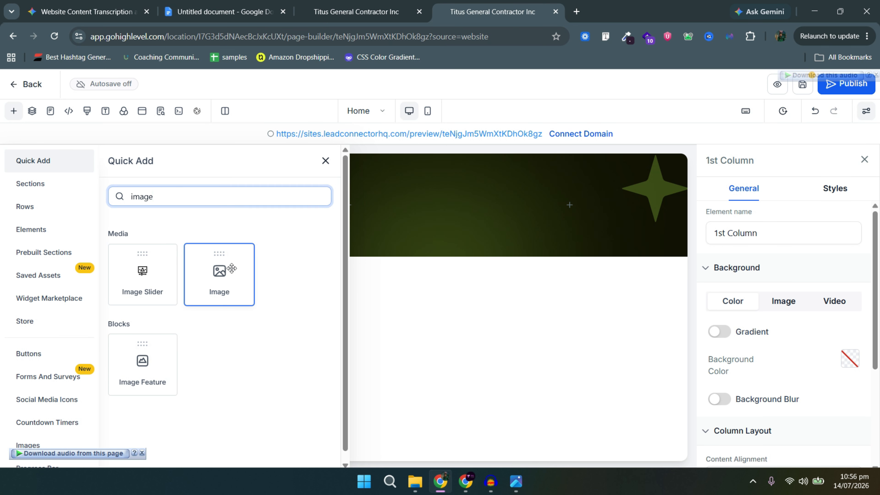
# Search 'men' and drag a Navigation Menu block into the second column.
pyautogui.click(356, 244)
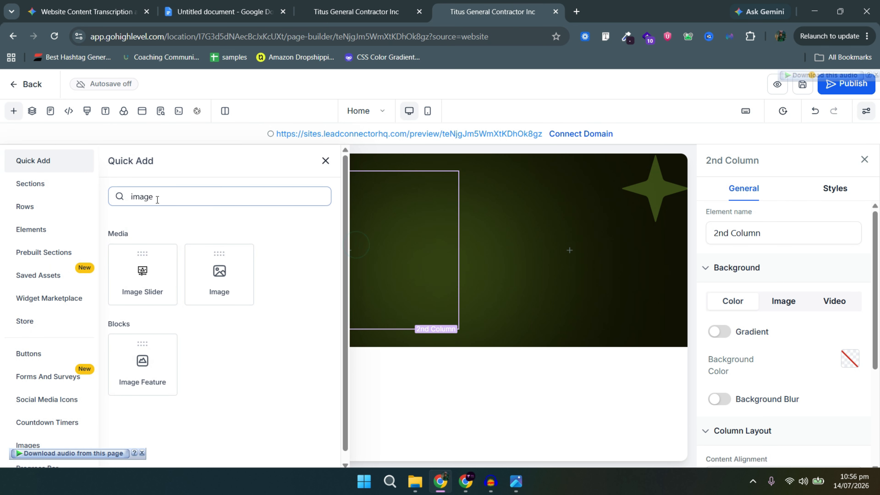
pyautogui.click(155, 197)
pyautogui.press('BackSpace')
pyautogui.press('BackSpace')
pyautogui.press('BackSpace')
pyautogui.write('enu')
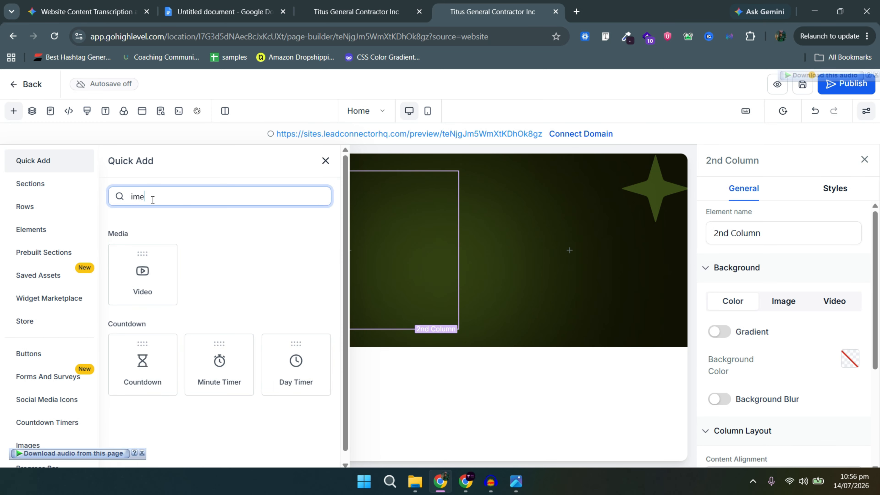
pyautogui.press('BackSpace')
pyautogui.press('BackSpace')
pyautogui.press('BackSpace')
pyautogui.press('BackSpace')
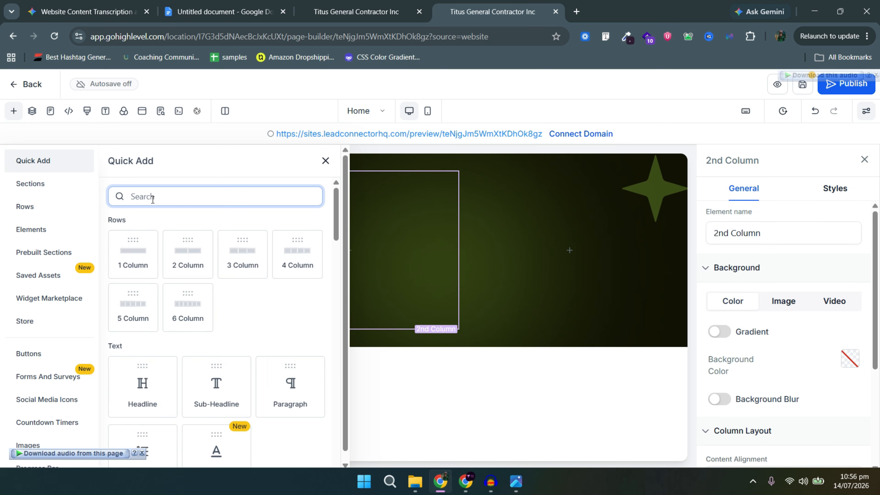
pyautogui.write('men')
pyautogui.scroll(-2, 163, 373)
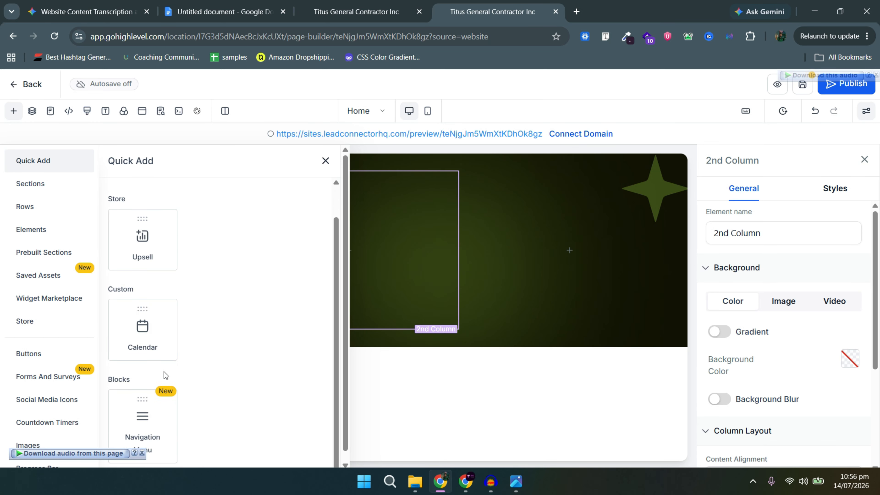
pyautogui.moveTo(162, 404); pyautogui.dragTo(399, 250)
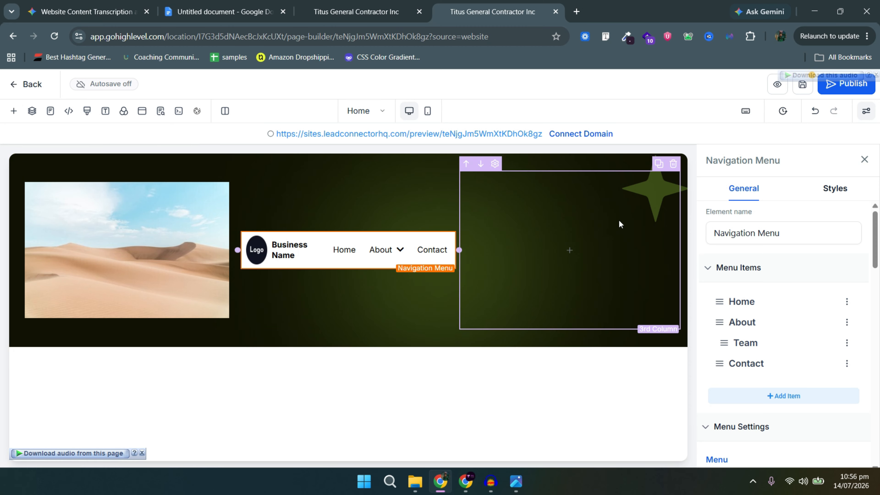
pyautogui.click(569, 250)
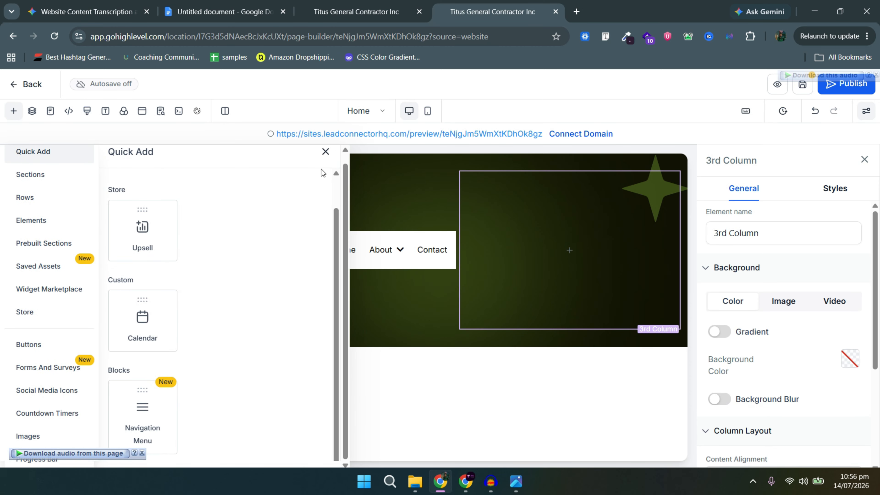
# Search 'butto' and add the blue Get Started button to the third column.
pyautogui.scroll(2, 215, 178)
pyautogui.doubleClick(163, 192)
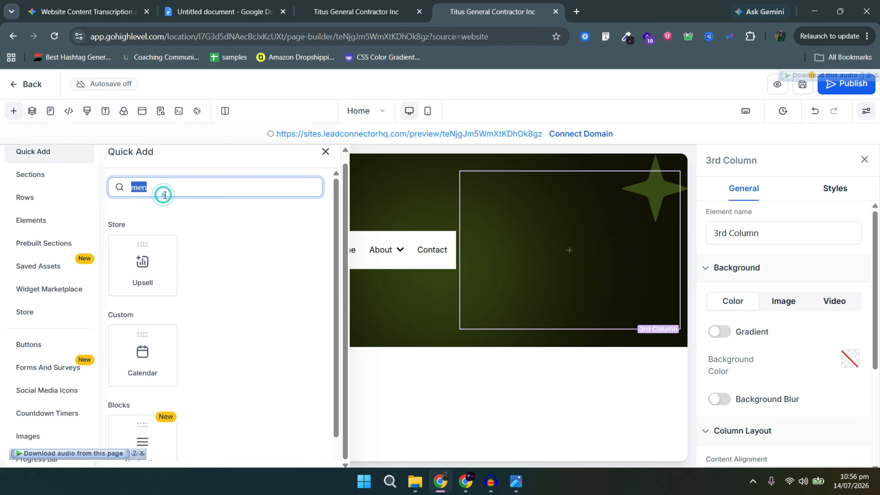
pyautogui.press('BackSpace')
pyautogui.write('butto')
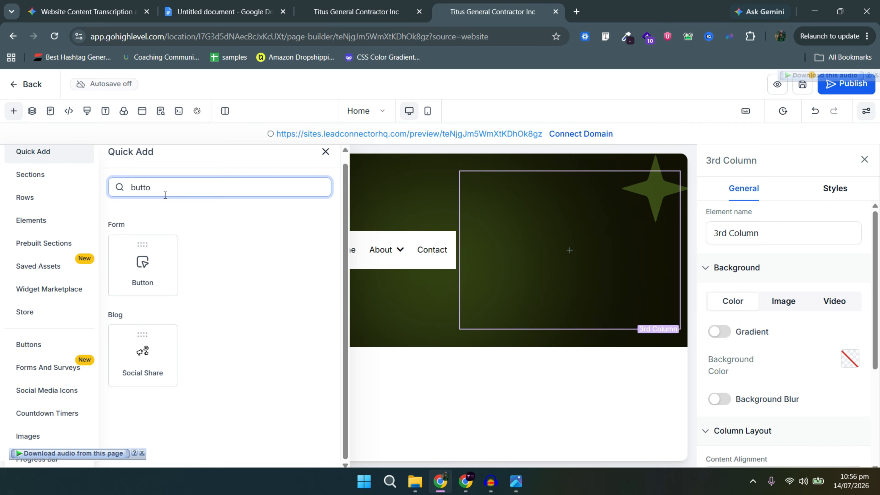
pyautogui.click(135, 278)
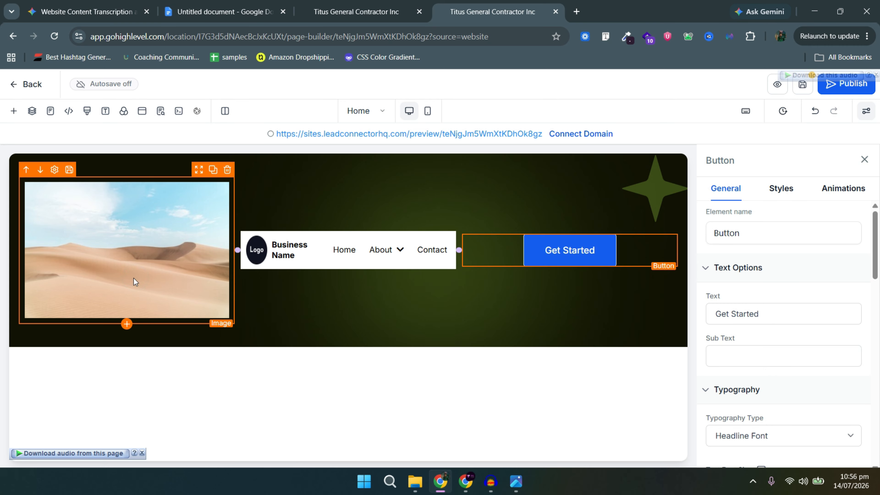
pyautogui.click(142, 263)
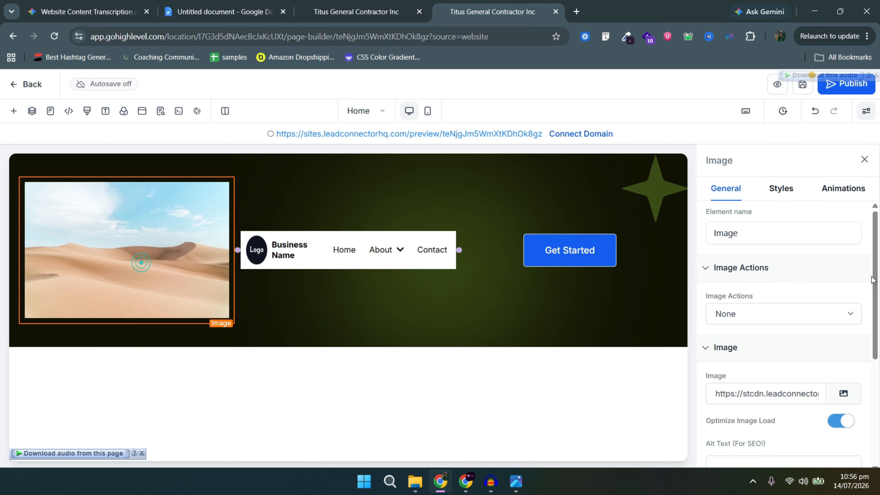
# Replace the placeholder image with Pronix.png uploaded from the Web Design Assets folder.
pyautogui.click(838, 397)
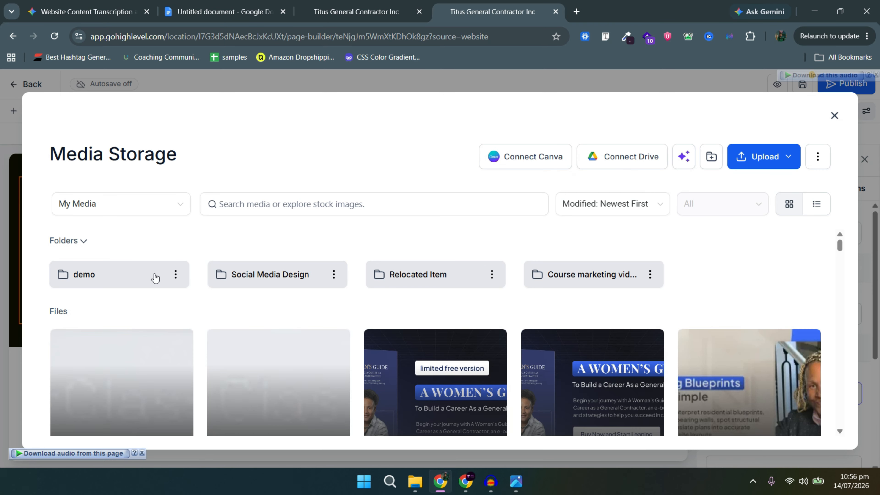
pyautogui.click(155, 278)
pyautogui.scroll(-5, 292, 395)
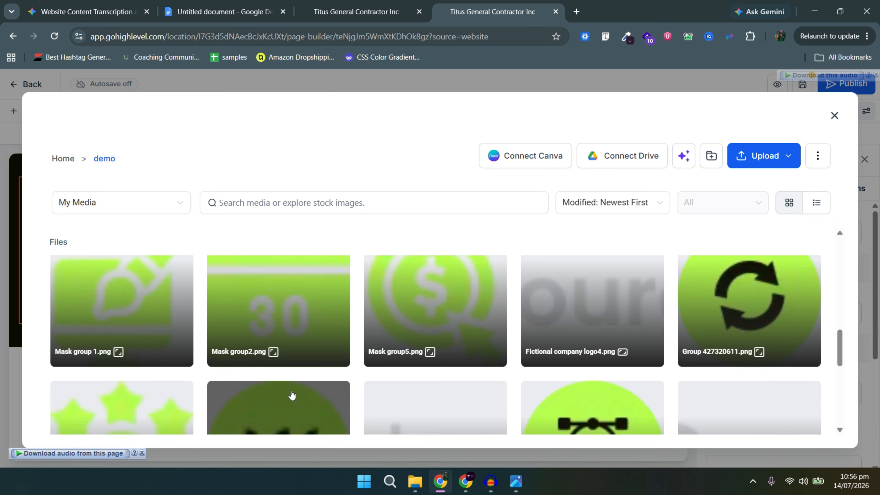
pyautogui.scroll(-4, 292, 395)
pyautogui.click(292, 395)
pyautogui.scroll(8, 768, 338)
pyautogui.scroll(-8, 198, 338)
pyautogui.scroll(13, 762, 317)
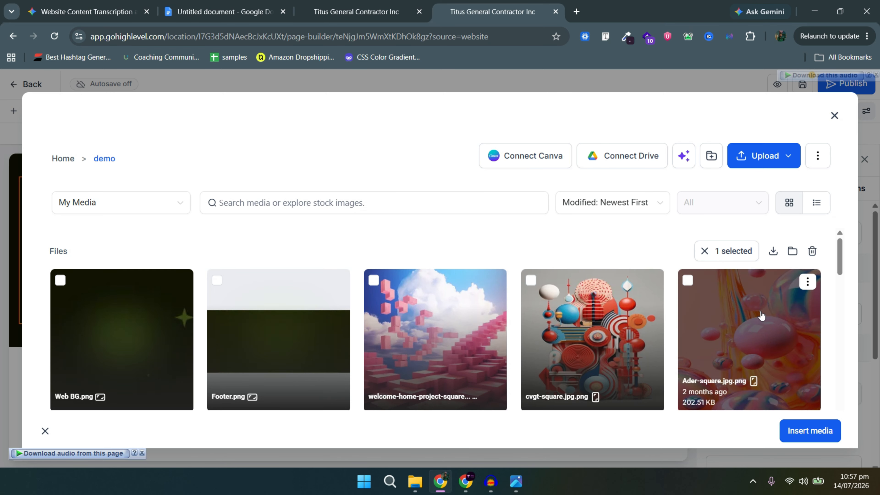
pyautogui.click(759, 155)
pyautogui.click(59, 390)
pyautogui.doubleClick(423, 275)
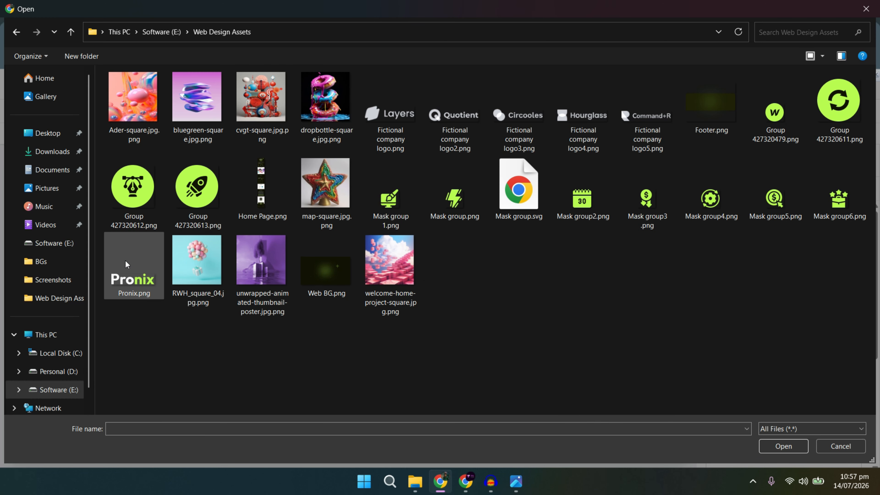
pyautogui.doubleClick(125, 265)
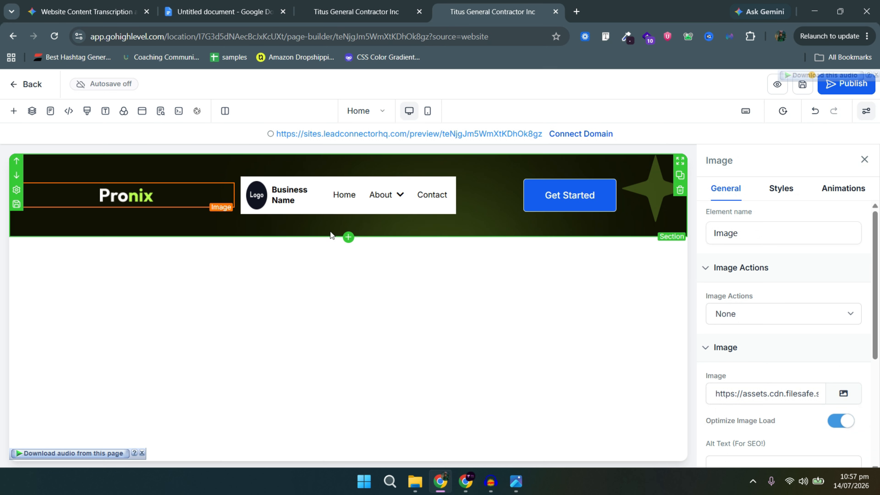
# Drag both column dividers to widen the navigation menu column between logo and button.
pyautogui.click(353, 198)
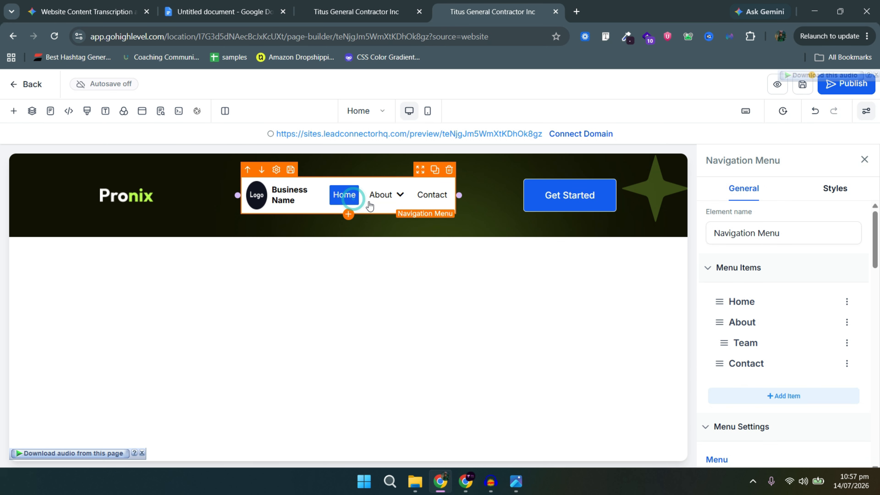
pyautogui.moveTo(238, 195); pyautogui.dragTo(111, 195)
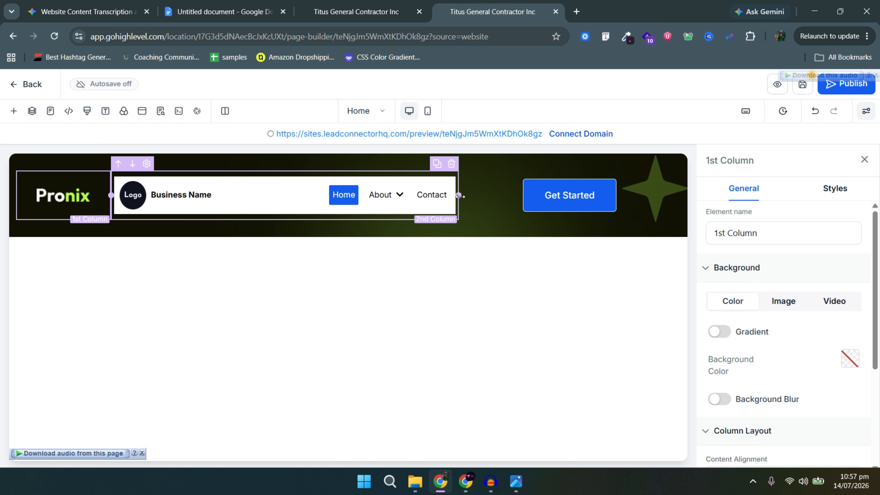
pyautogui.moveTo(459, 195); pyautogui.dragTo(565, 187)
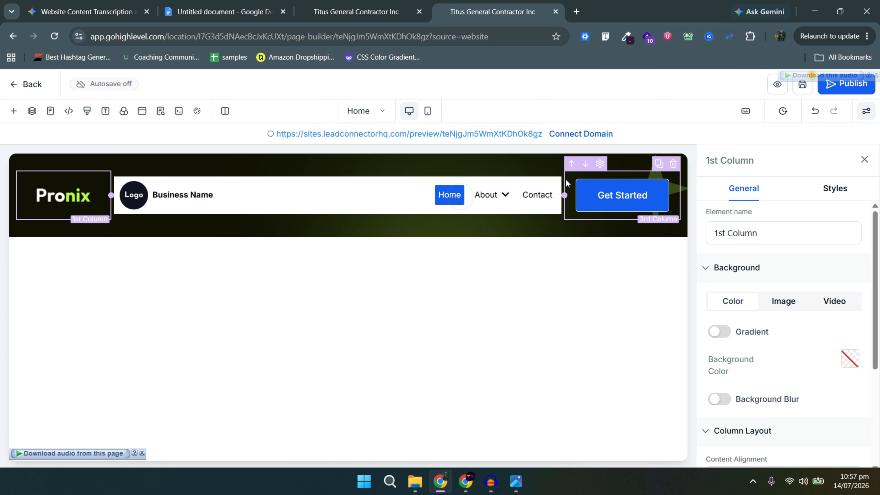
pyautogui.click(542, 182)
# Delete the navigation menu logo's alt text.
pyautogui.scroll(-10, 767, 352)
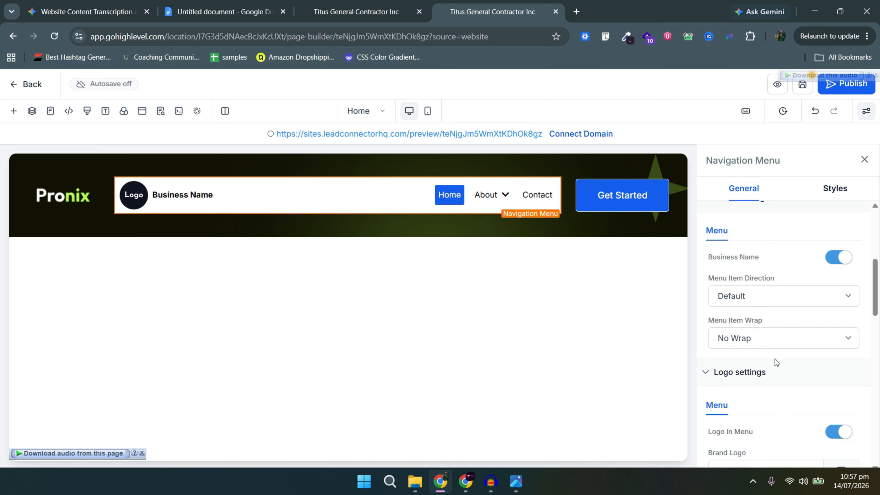
pyautogui.scroll(2, 770, 332)
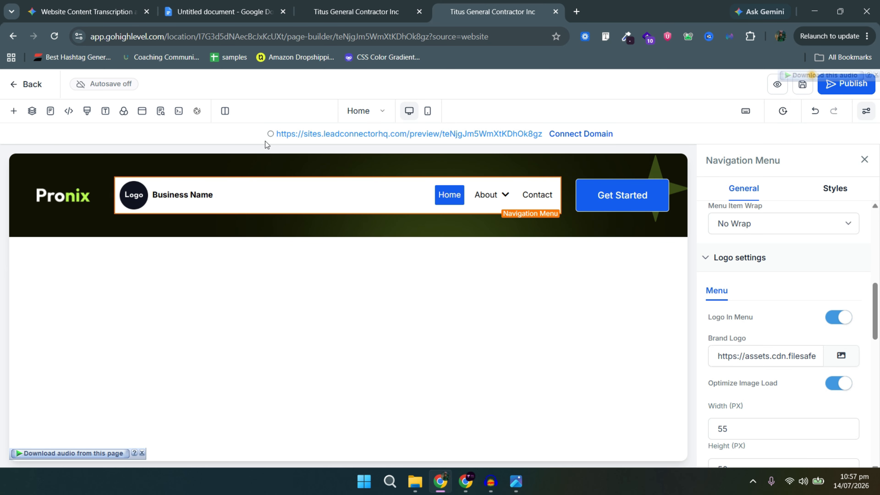
pyautogui.scroll(-10, 797, 381)
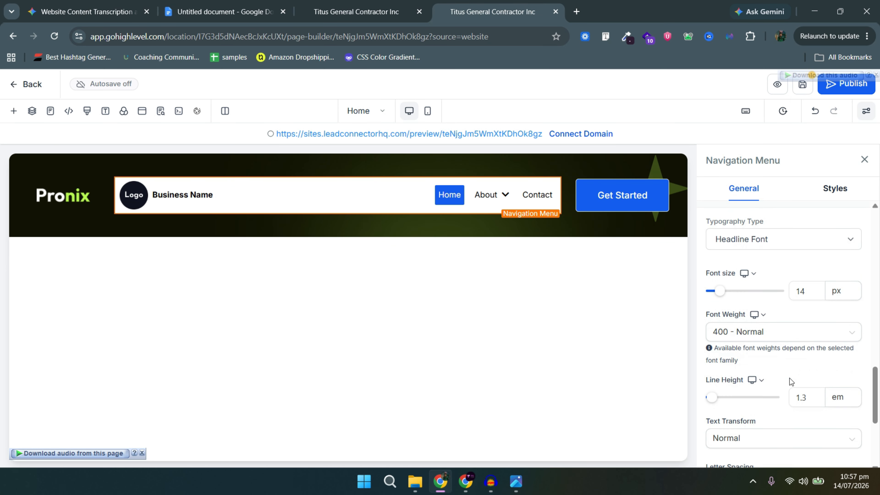
pyautogui.scroll(5, 826, 358)
pyautogui.tripleClick(758, 403)
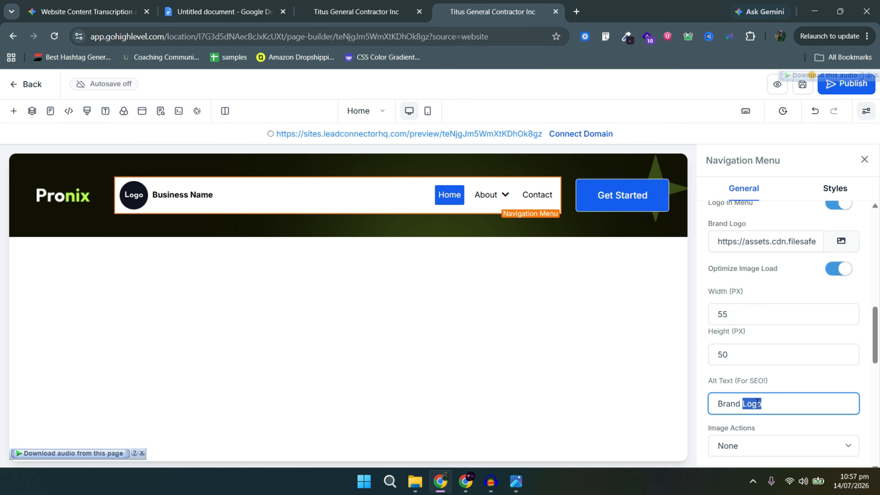
pyautogui.press('BackSpace')
# Switch off Logo In Menu and the Business Name toggle in the navigation menu.
pyautogui.scroll(3, 817, 359)
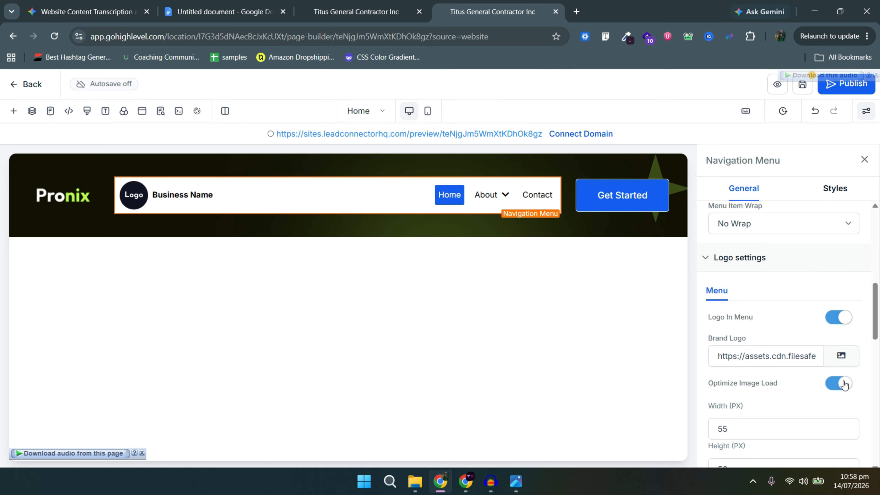
pyautogui.click(834, 317)
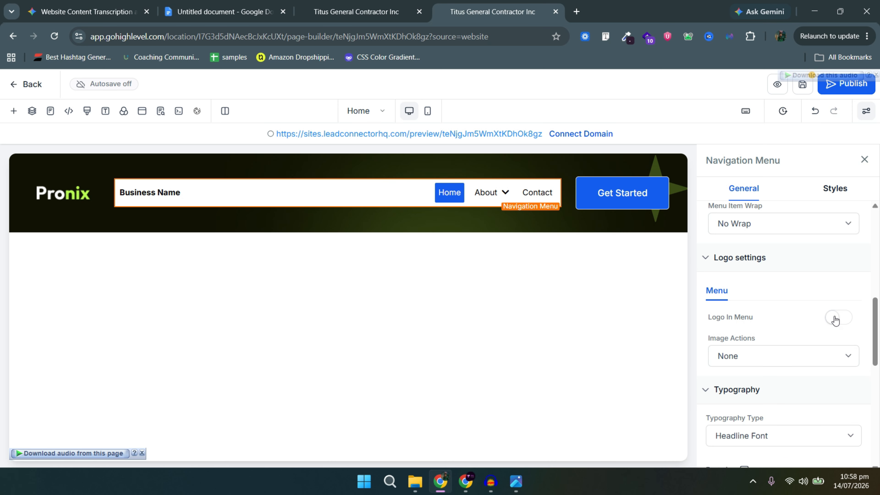
pyautogui.scroll(-3, 770, 383)
pyautogui.scroll(6, 761, 370)
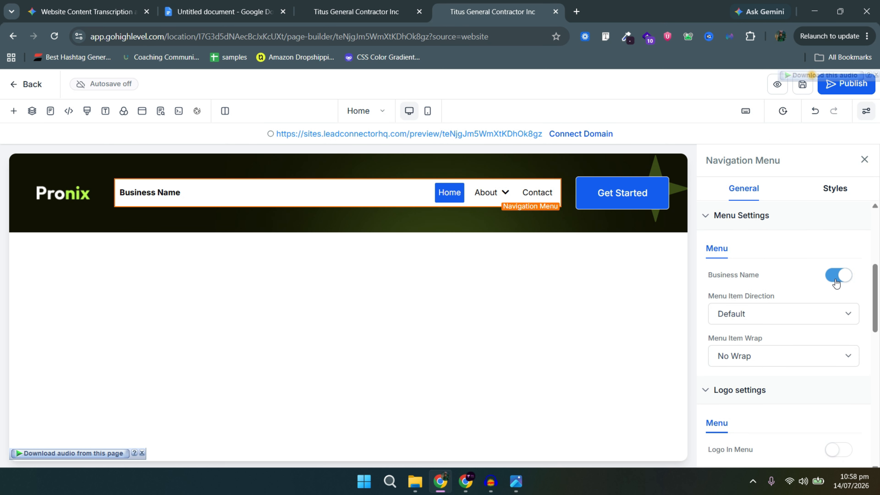
pyautogui.click(837, 277)
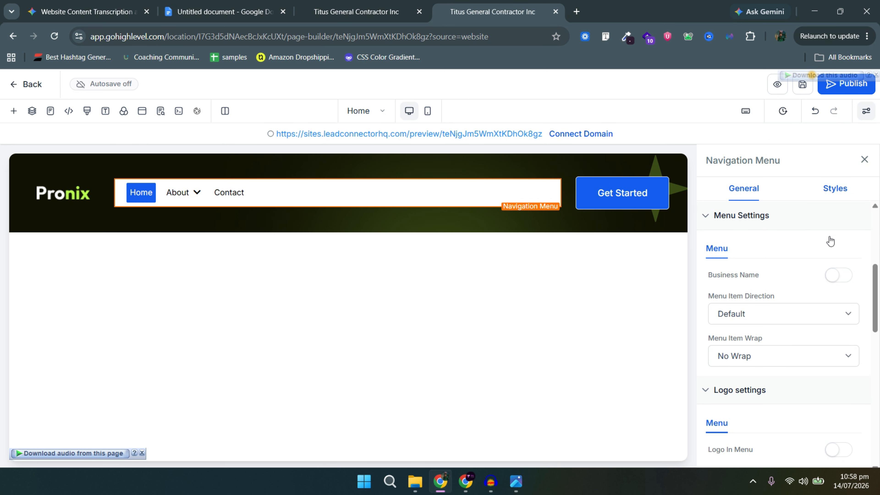
pyautogui.click(836, 188)
pyautogui.scroll(-6, 813, 304)
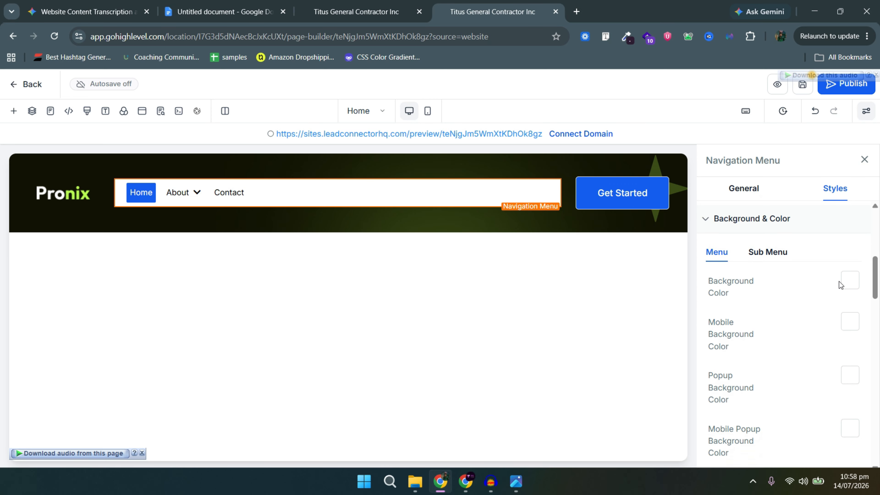
# Set the navigation menu background colour to transparent.
pyautogui.click(851, 279)
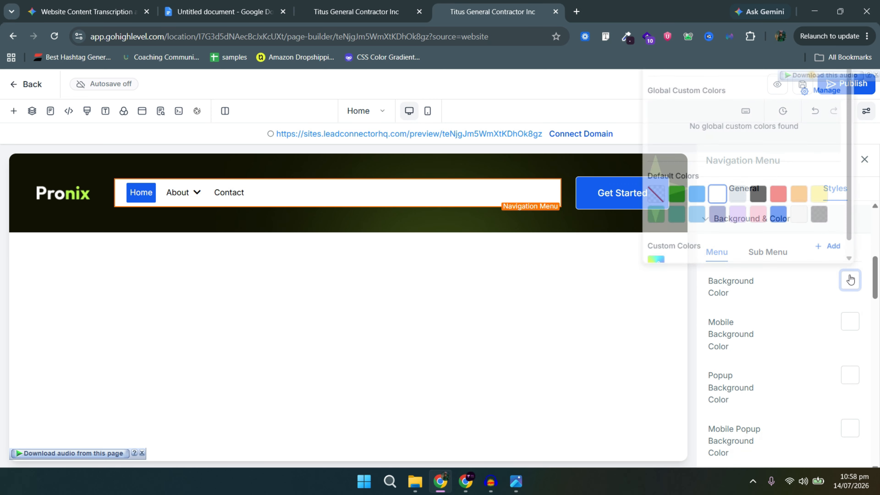
pyautogui.click(645, 193)
pyautogui.click(852, 281)
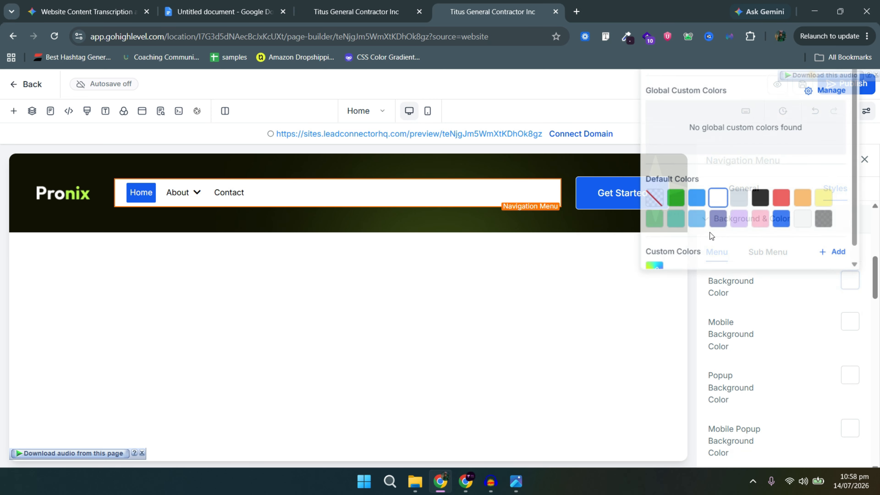
pyautogui.click(649, 195)
pyautogui.click(808, 328)
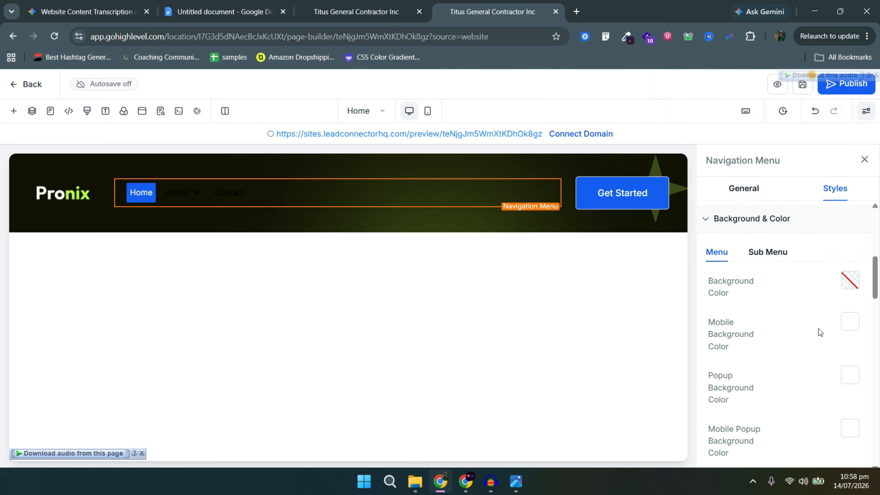
pyautogui.scroll(-5, 818, 330)
# Sample the logo's lime, save #B9FD50 as a custom colour, and make menu text white.
pyautogui.click(844, 316)
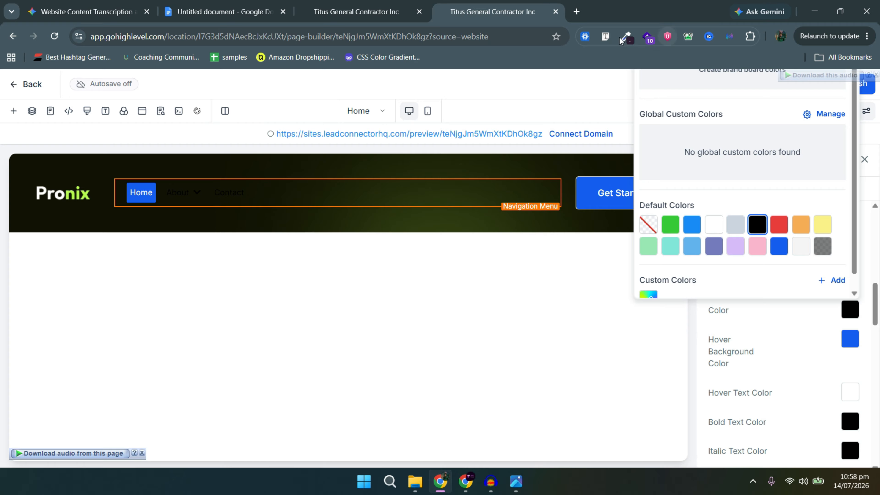
pyautogui.click(630, 42)
pyautogui.click(594, 56)
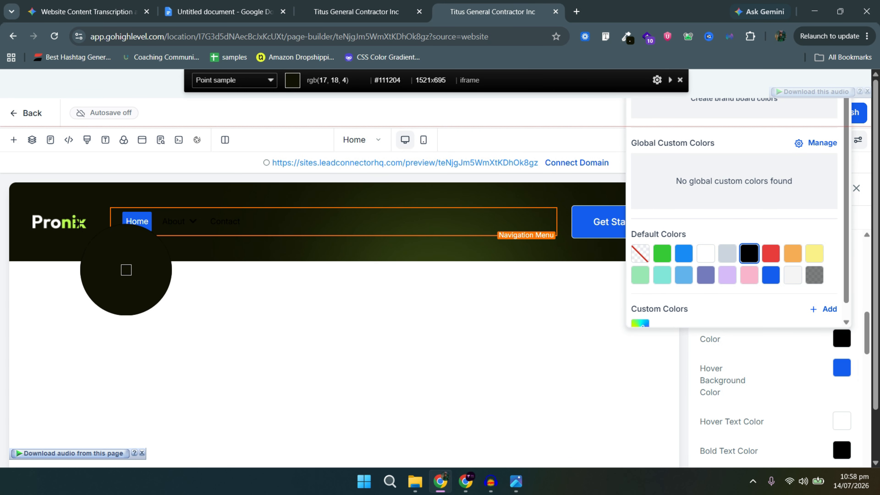
pyautogui.click(63, 225)
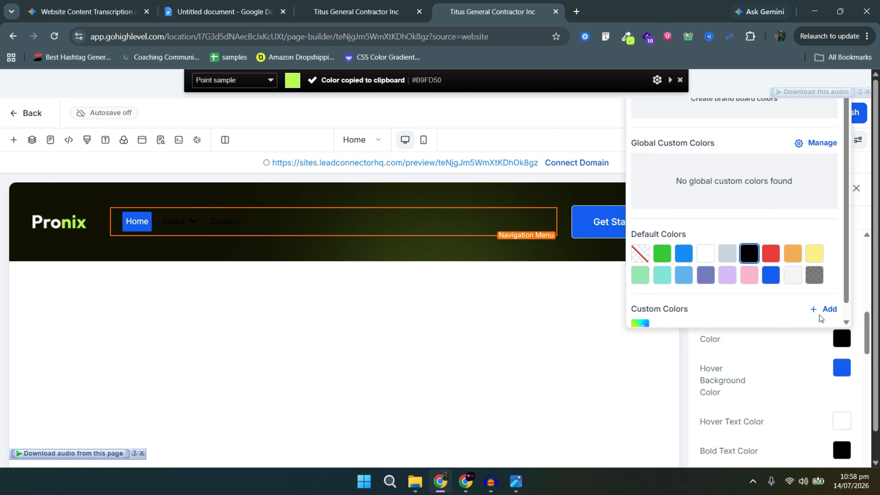
pyautogui.click(827, 309)
pyautogui.doubleClick(719, 266)
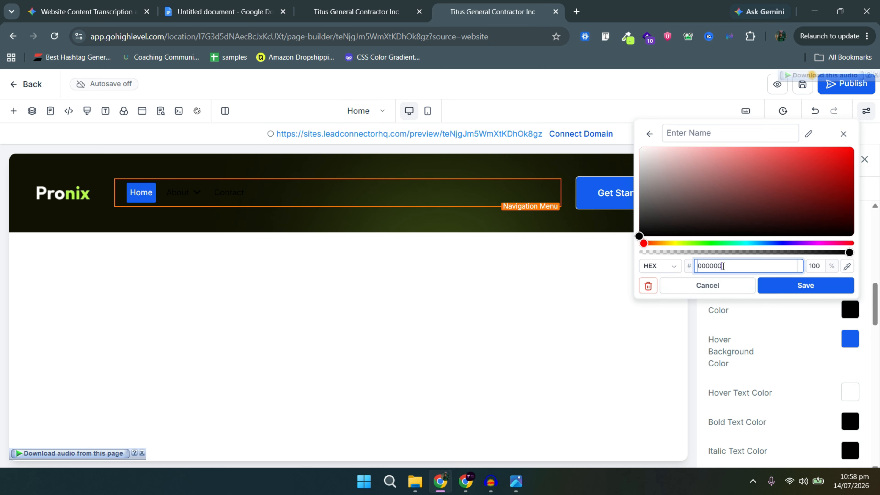
pyautogui.hotkey('ctrl', 'v')
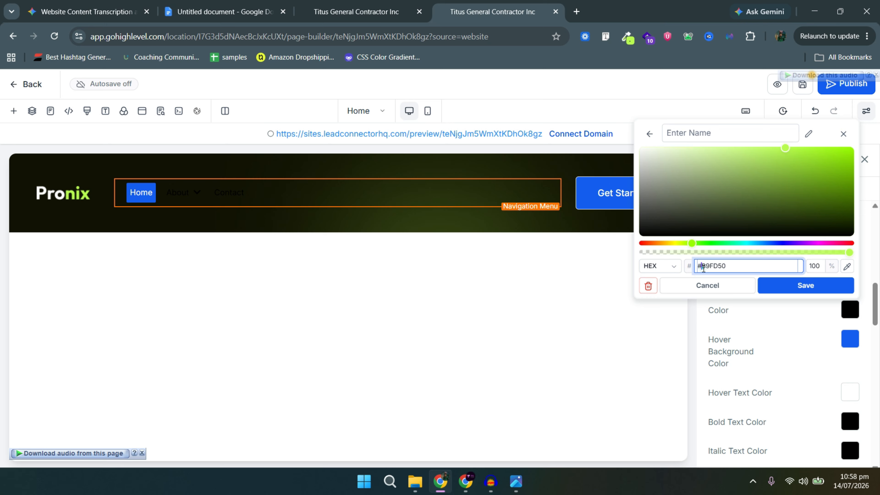
pyautogui.click(795, 292)
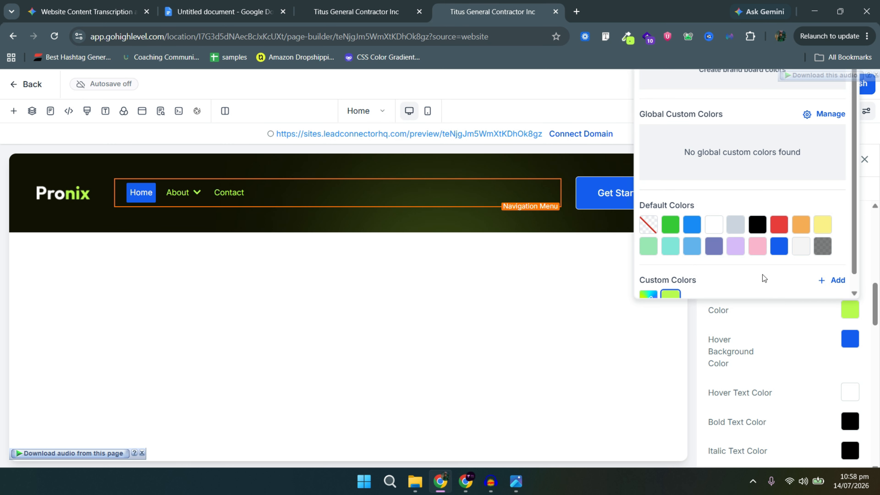
pyautogui.click(715, 224)
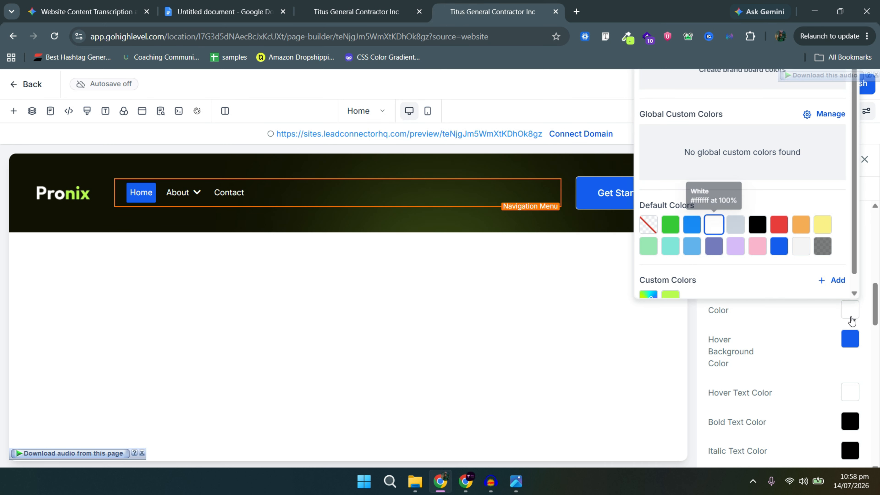
# Set the menu's hover background to transparent instead of lime.
pyautogui.click(851, 340)
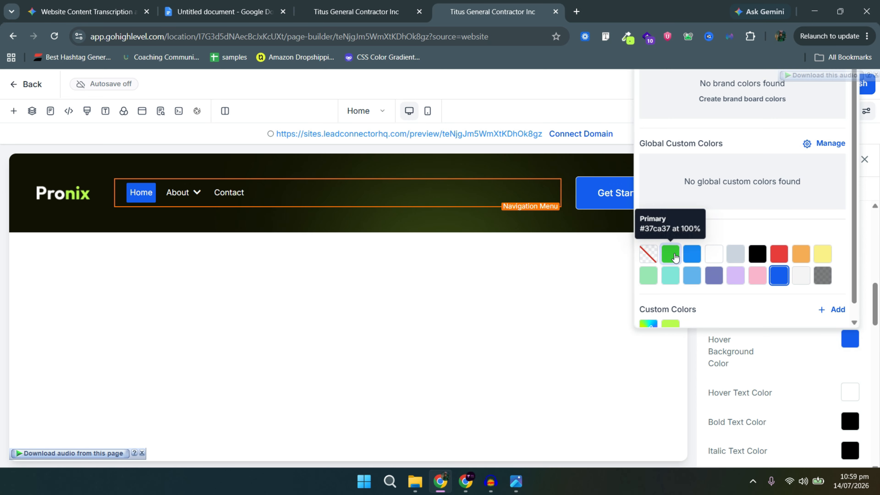
pyautogui.scroll(-1, 668, 295)
pyautogui.click(671, 314)
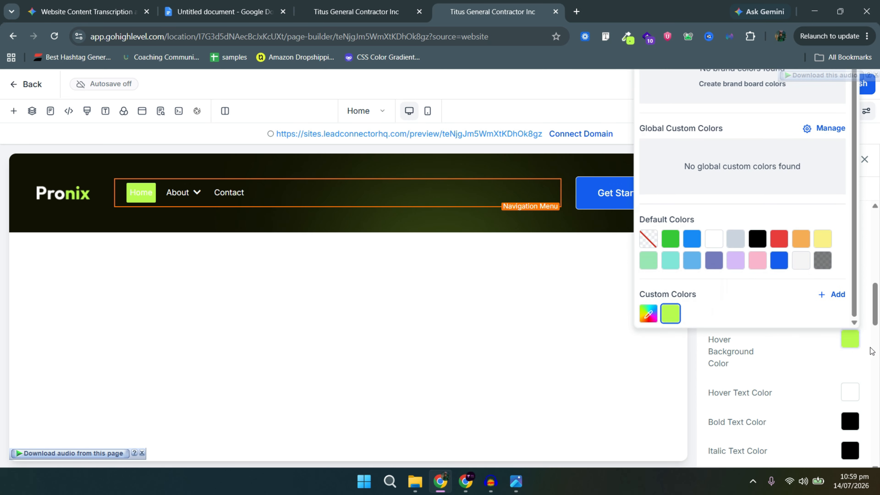
pyautogui.click(852, 342)
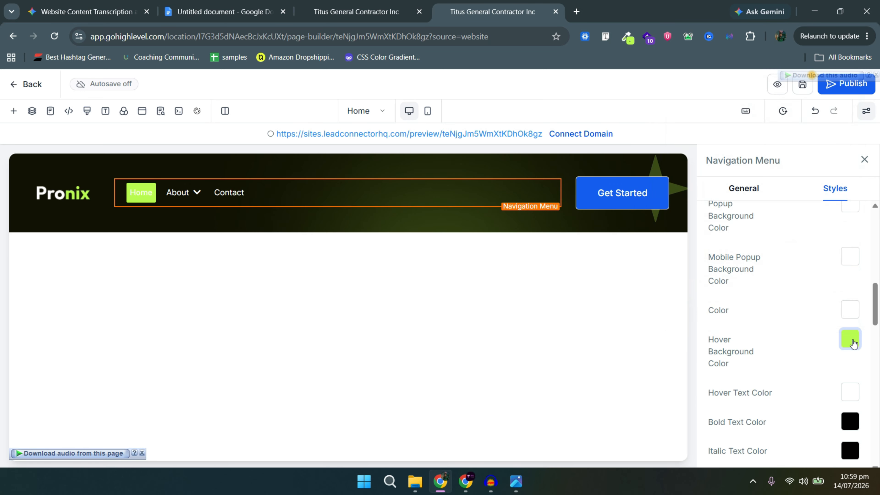
pyautogui.click(854, 343)
pyautogui.click(643, 251)
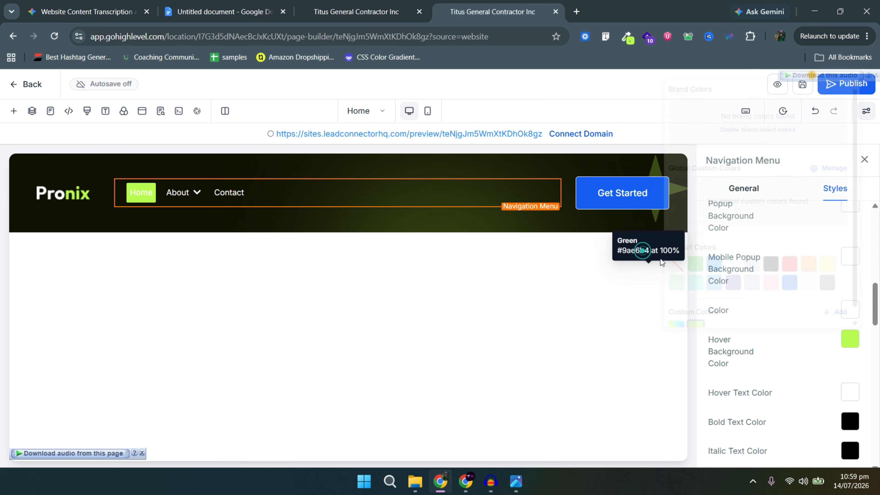
pyautogui.click(849, 341)
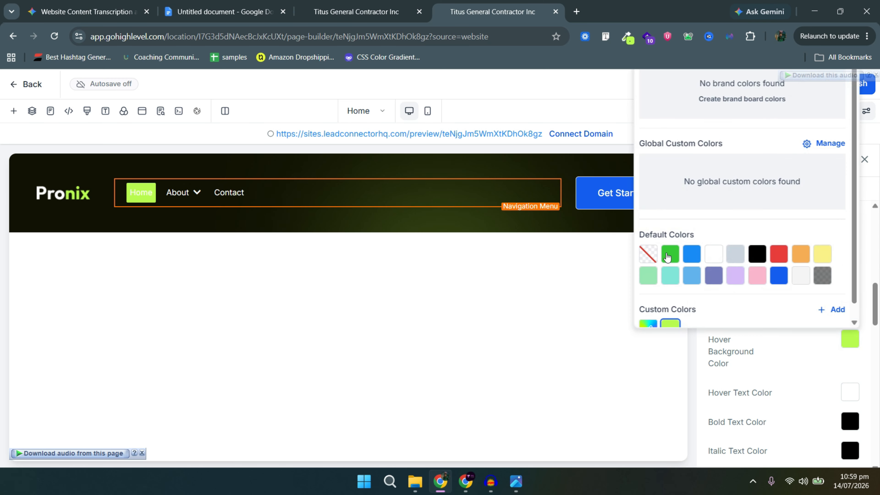
pyautogui.click(656, 258)
pyautogui.click(827, 355)
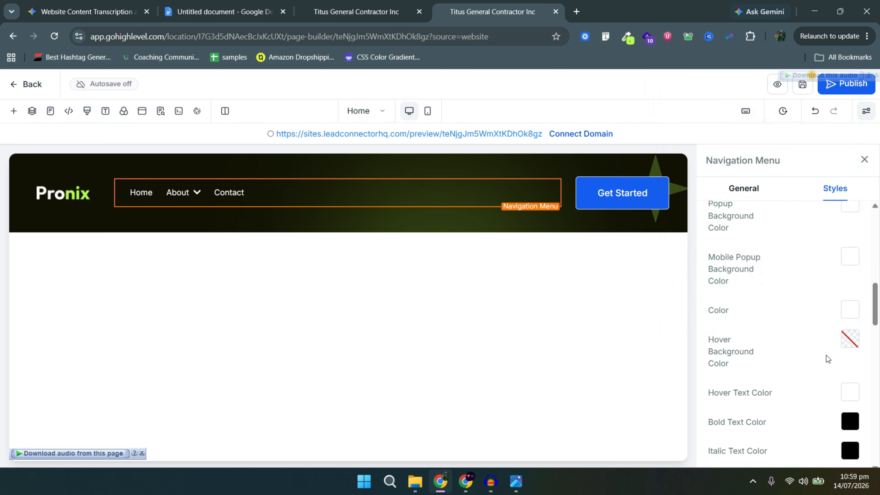
pyautogui.scroll(-5, 826, 355)
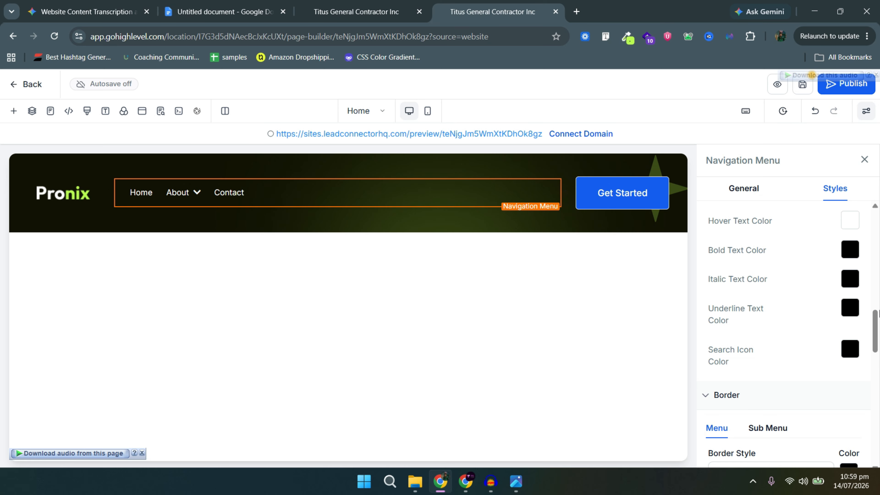
# Set the menu's hover text colour to the lime custom swatch.
pyautogui.scroll(-5, 814, 327)
pyautogui.scroll(8, 814, 327)
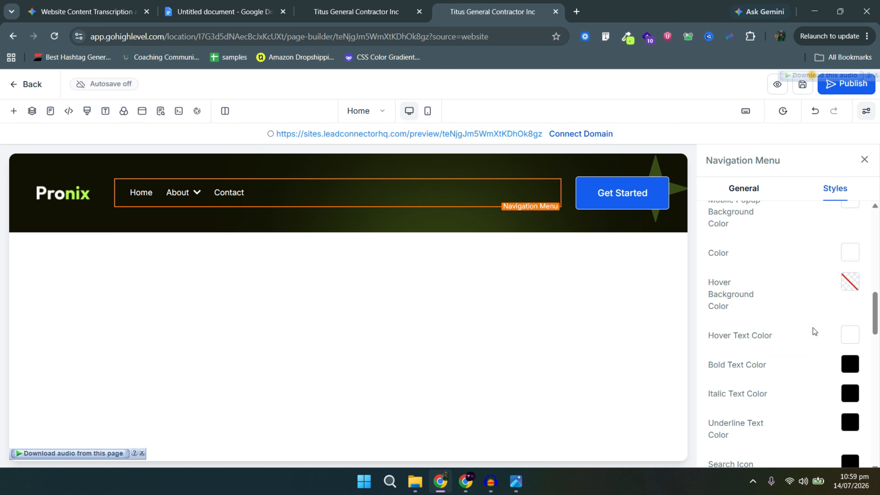
pyautogui.click(850, 335)
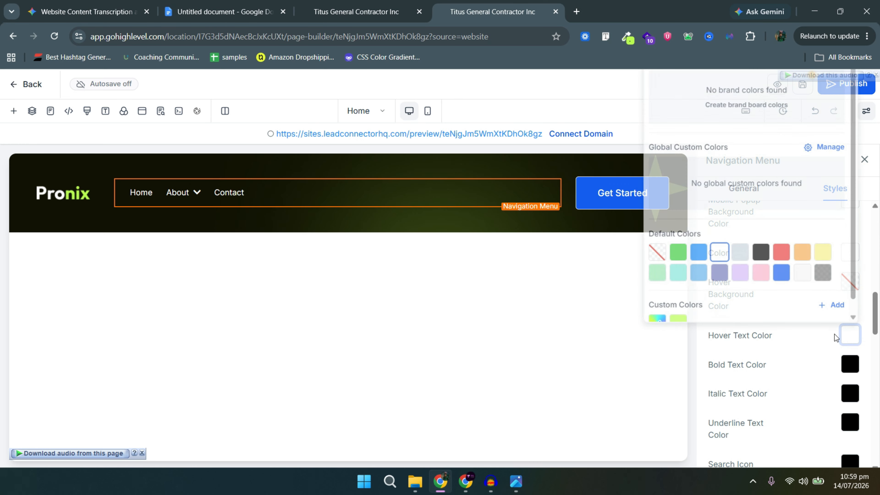
pyautogui.click(669, 319)
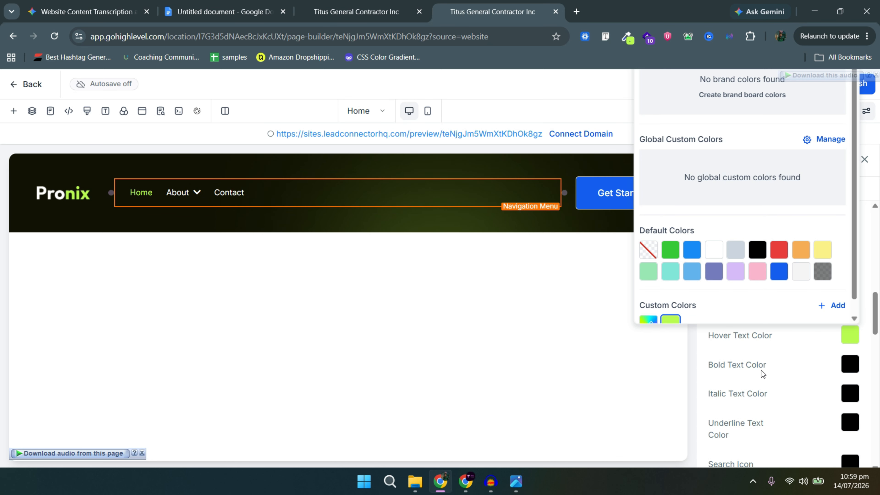
pyautogui.click(843, 342)
# Centre the menu items in the nav bar and move Team out from under About.
pyautogui.scroll(-10, 826, 350)
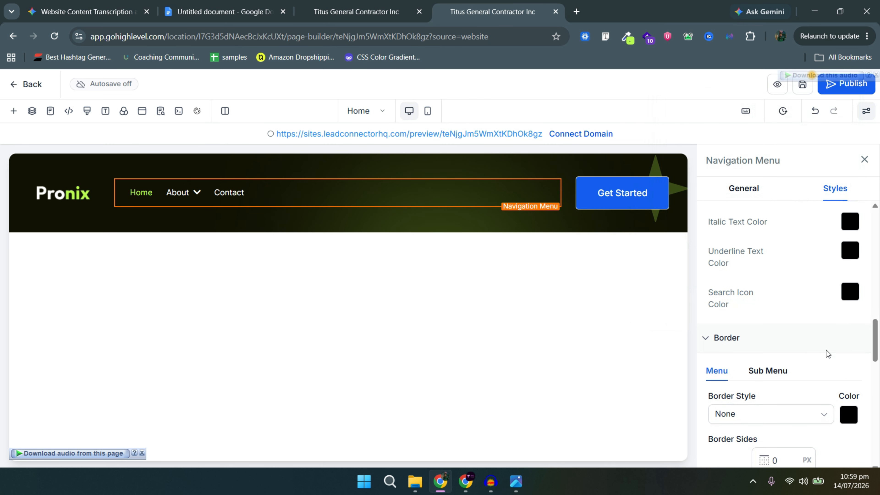
pyautogui.scroll(-2, 813, 364)
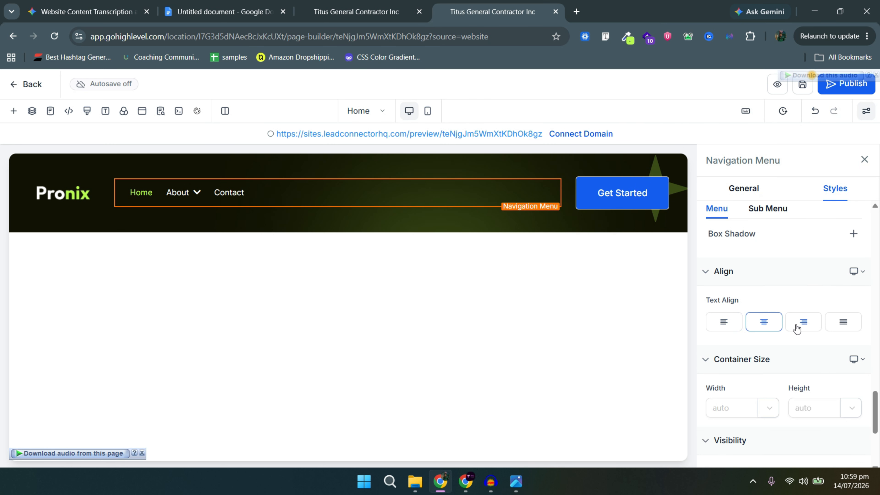
pyautogui.click(789, 327)
pyautogui.click(768, 326)
pyautogui.scroll(-5, 780, 367)
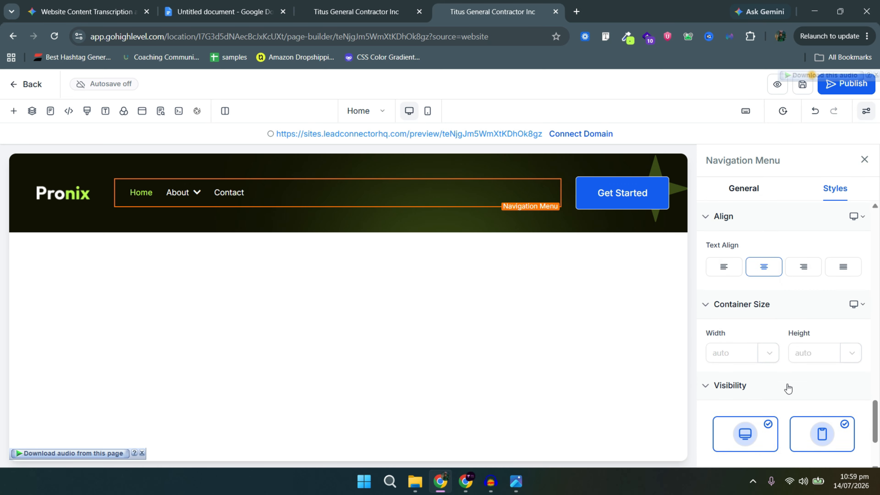
pyautogui.scroll(15, 787, 318)
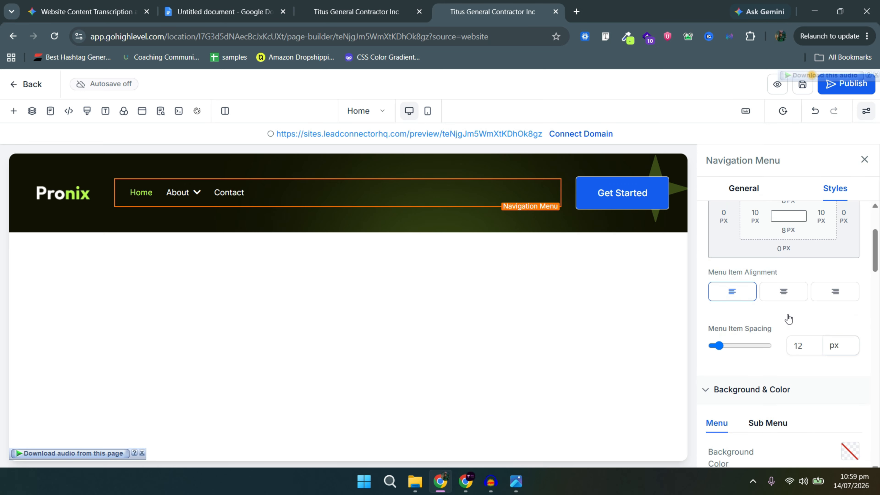
pyautogui.scroll(1, 788, 318)
pyautogui.scroll(-2, 786, 337)
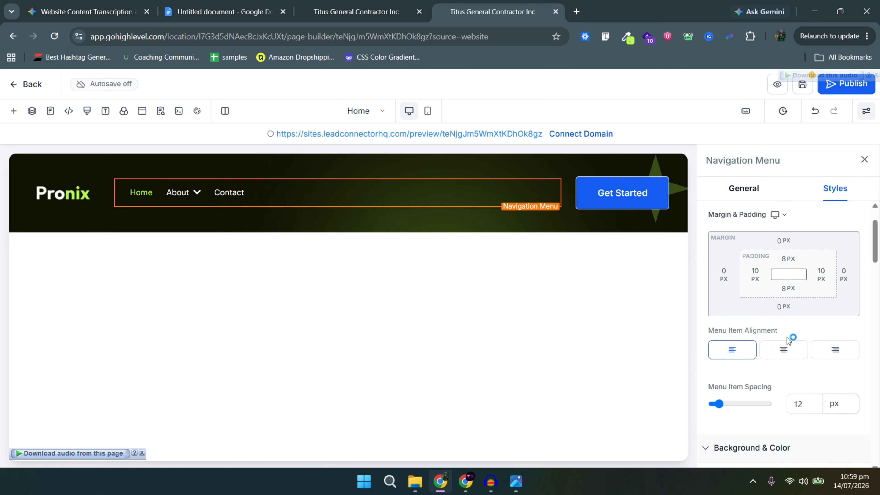
pyautogui.click(788, 357)
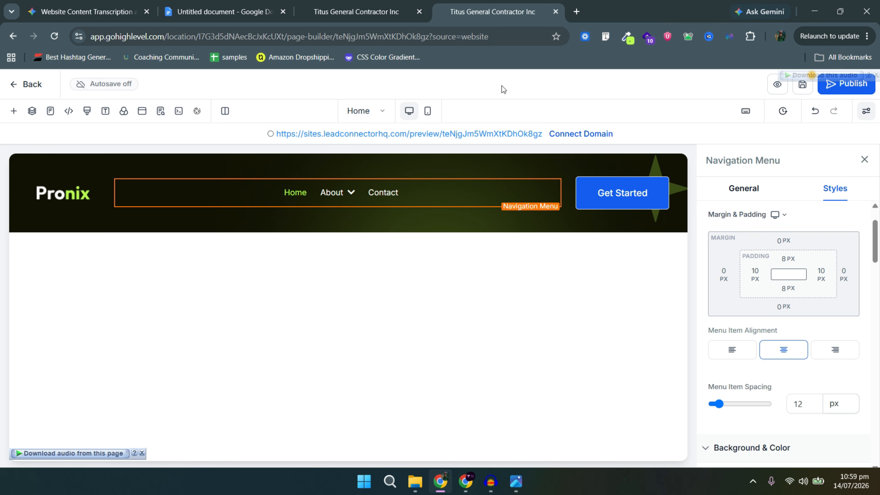
pyautogui.click(745, 193)
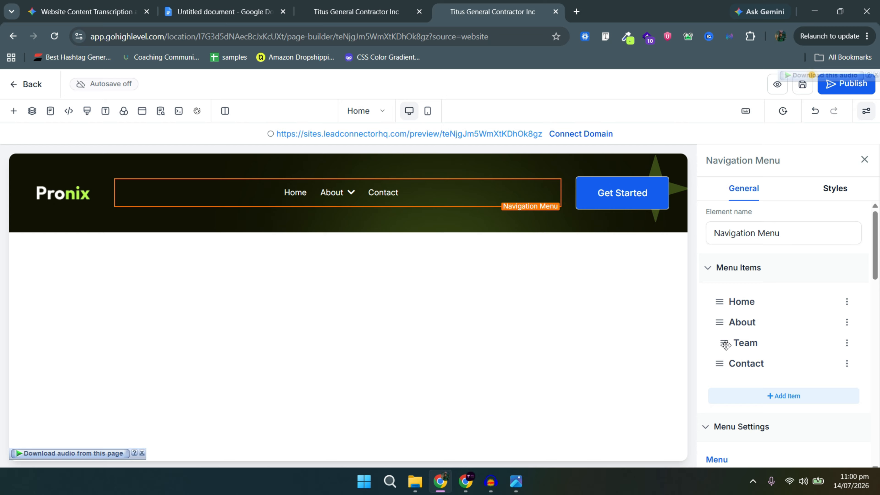
pyautogui.moveTo(724, 343); pyautogui.dragTo(714, 344)
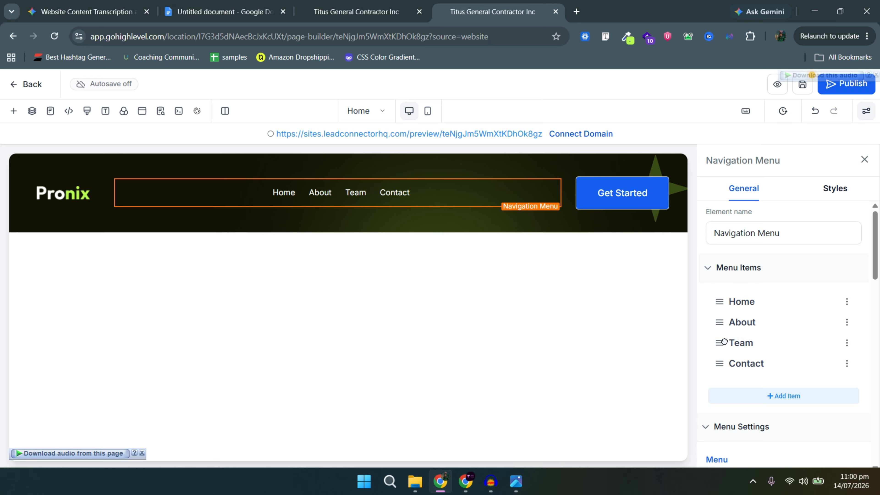
# Nest Team under About, and link Contact to #contact with Open in New Tab off.
pyautogui.moveTo(738, 339); pyautogui.dragTo(736, 333)
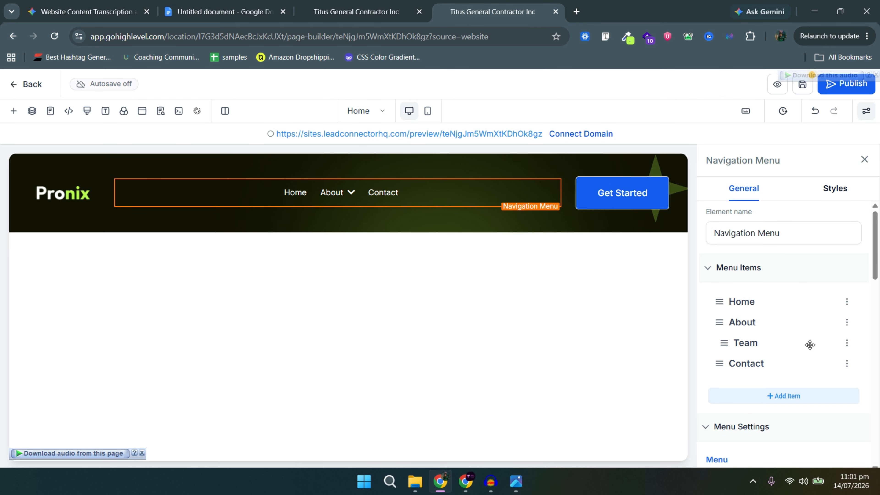
pyautogui.click(836, 362)
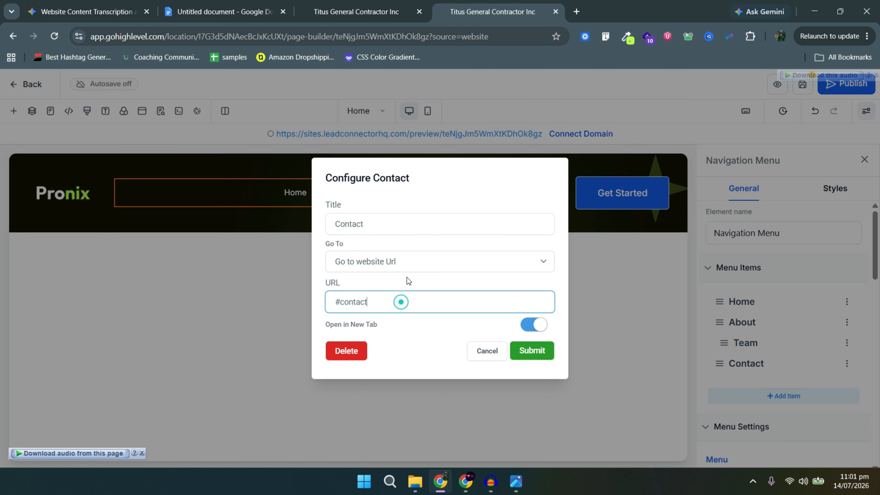
pyautogui.click(407, 266)
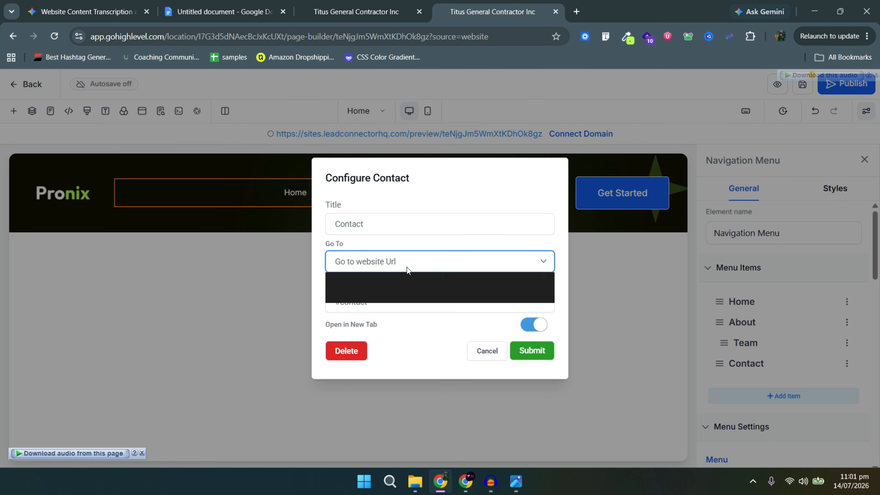
pyautogui.click(407, 267)
pyautogui.click(386, 301)
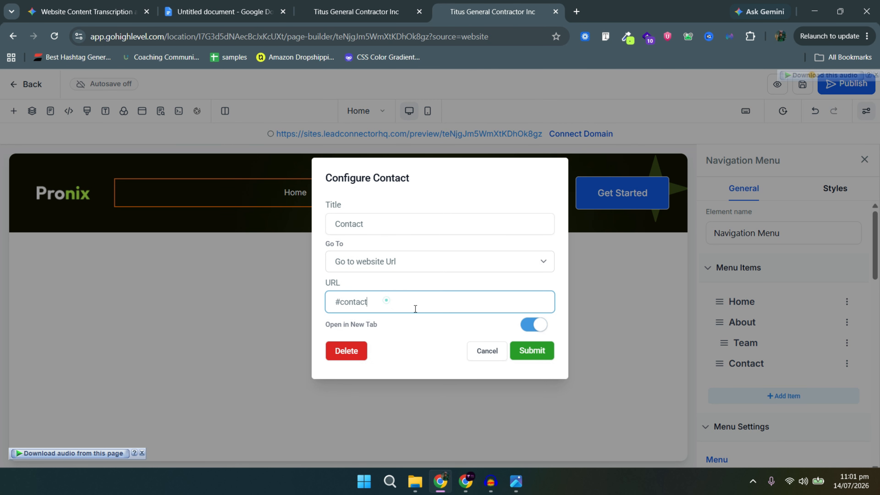
pyautogui.click(529, 333)
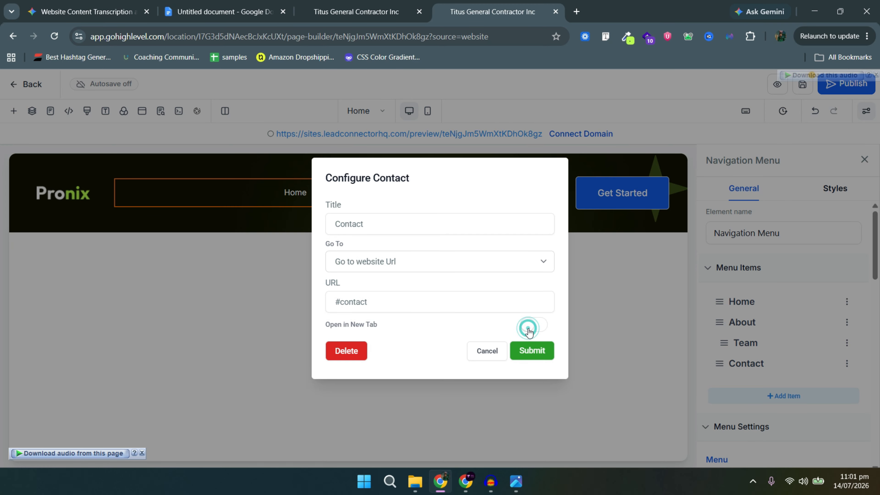
pyautogui.click(537, 360)
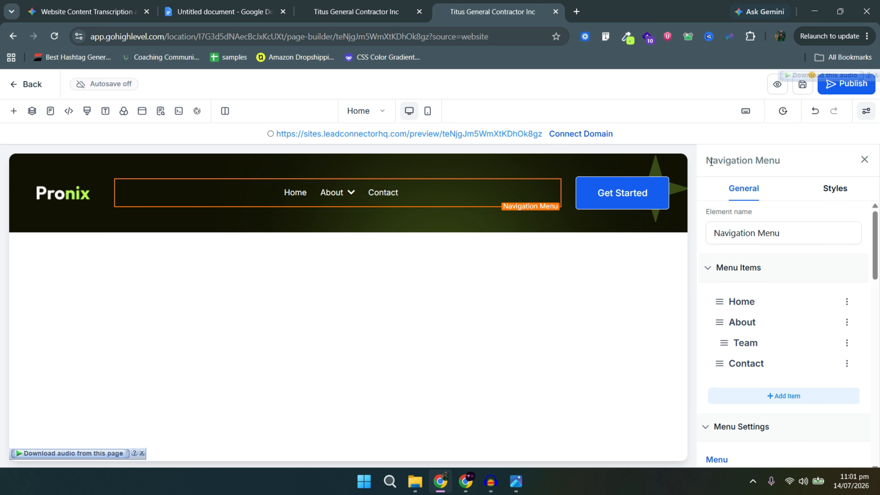
# Select the Get Started button and compare it with the reference design.
pyautogui.click(596, 199)
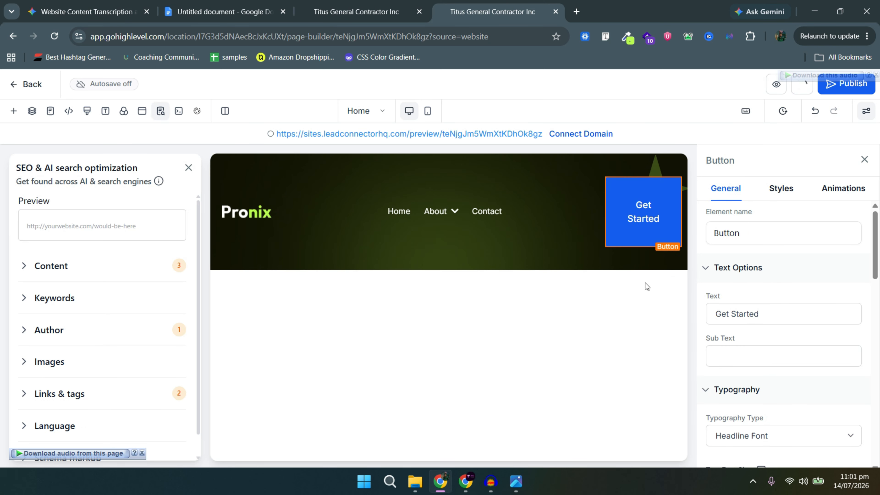
pyautogui.hotkey('alt', 'Tab')
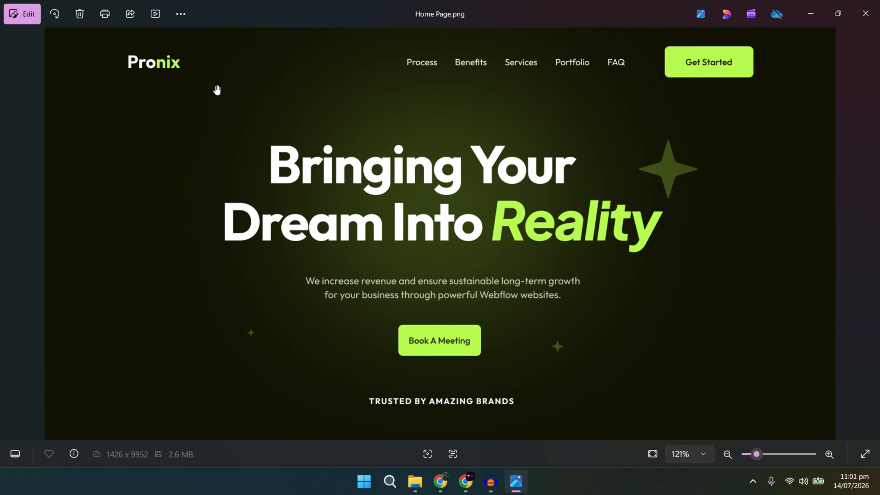
pyautogui.hotkey('alt', 'Tab')
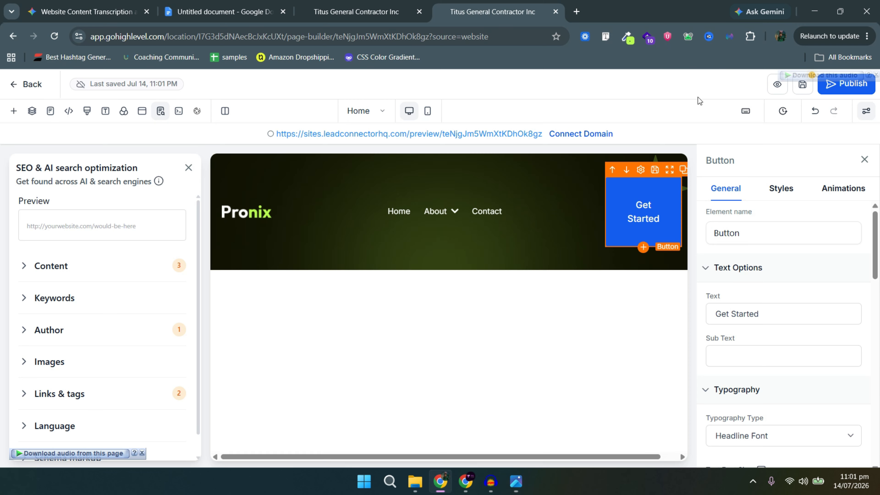
pyautogui.scroll(-10, 791, 334)
# Set the Get Started button background to lime green #b9fd50.
pyautogui.click(853, 260)
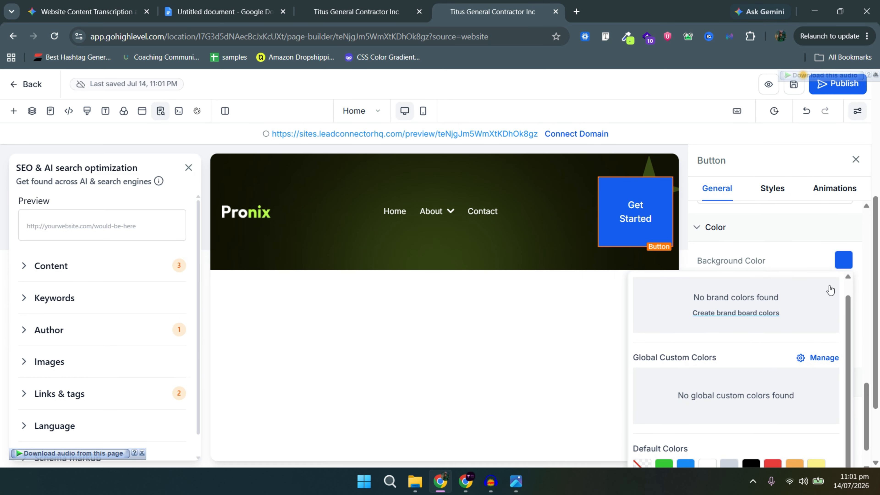
pyautogui.click(843, 260)
pyautogui.scroll(-2, 810, 313)
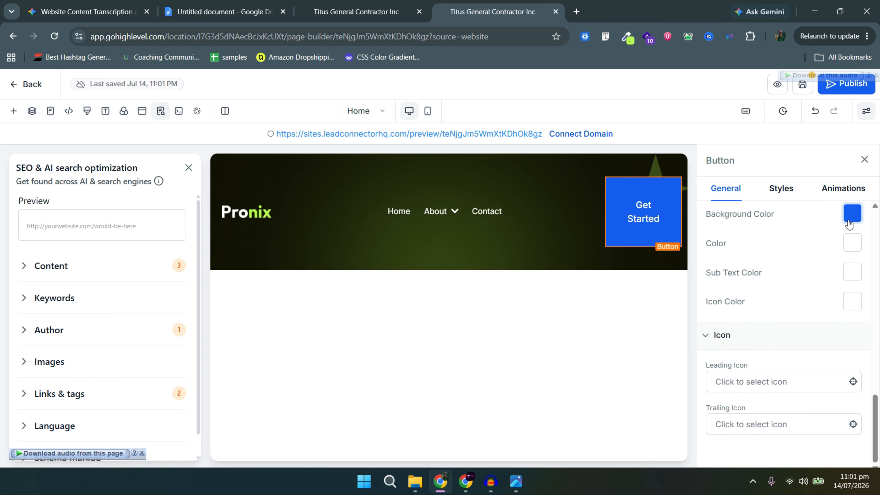
pyautogui.click(850, 219)
pyautogui.click(842, 219)
pyautogui.scroll(7, 812, 322)
pyautogui.scroll(-5, 856, 420)
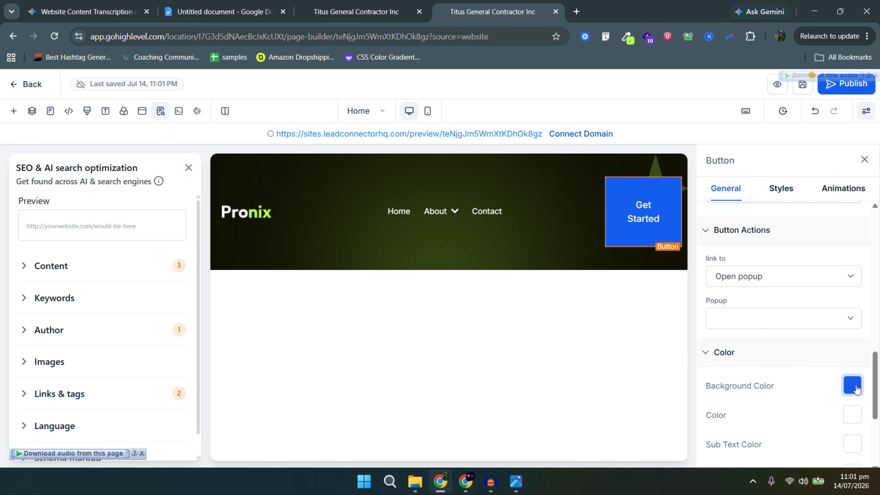
pyautogui.click(852, 385)
pyautogui.click(666, 369)
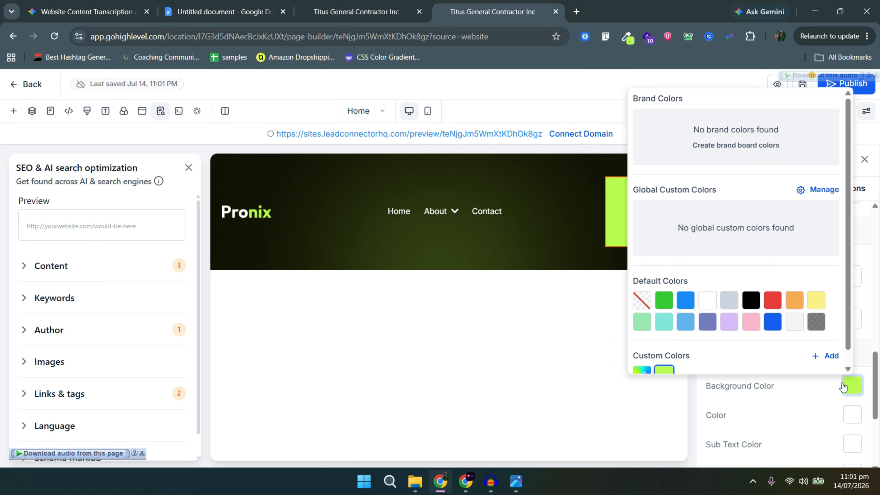
pyautogui.click(836, 383)
# Make the Get Started button text black.
pyautogui.scroll(-5, 829, 295)
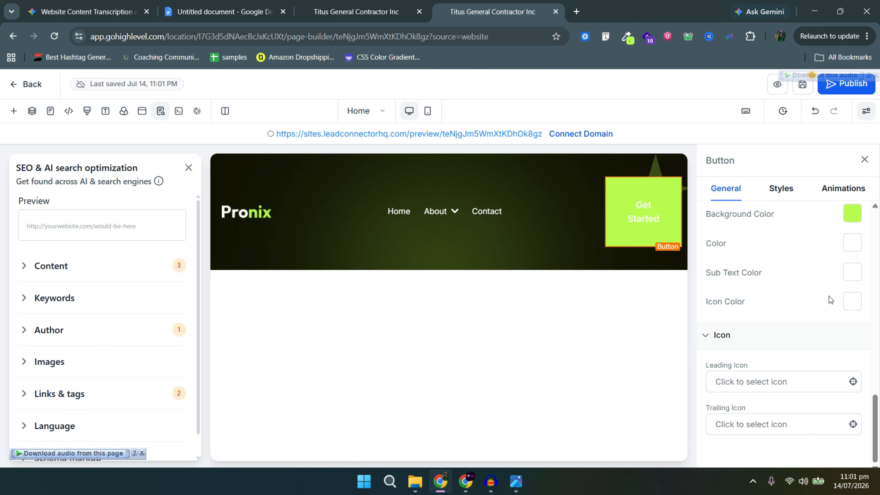
pyautogui.click(852, 247)
pyautogui.click(767, 465)
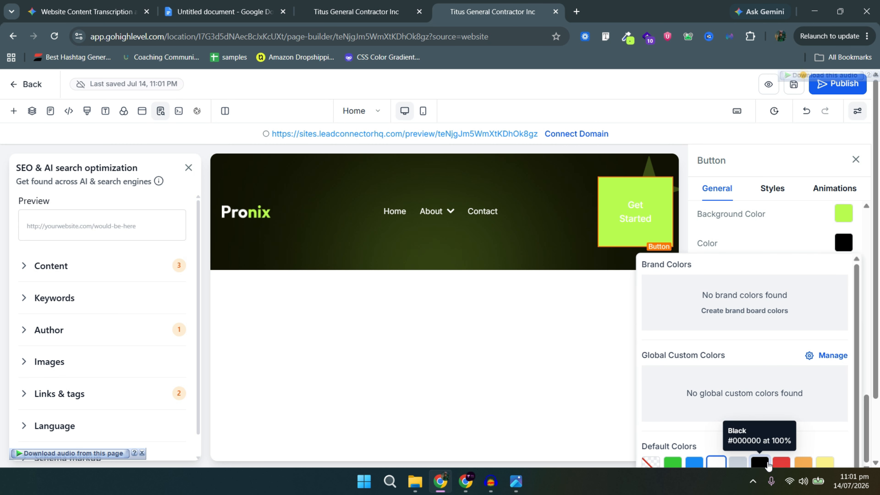
pyautogui.click(836, 247)
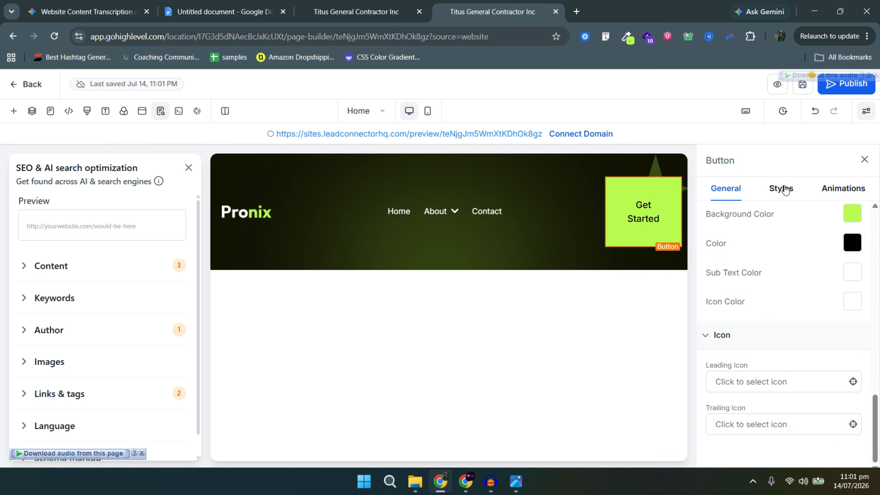
# Set the button's Border Style to None.
pyautogui.click(820, 195)
pyautogui.scroll(-8, 834, 294)
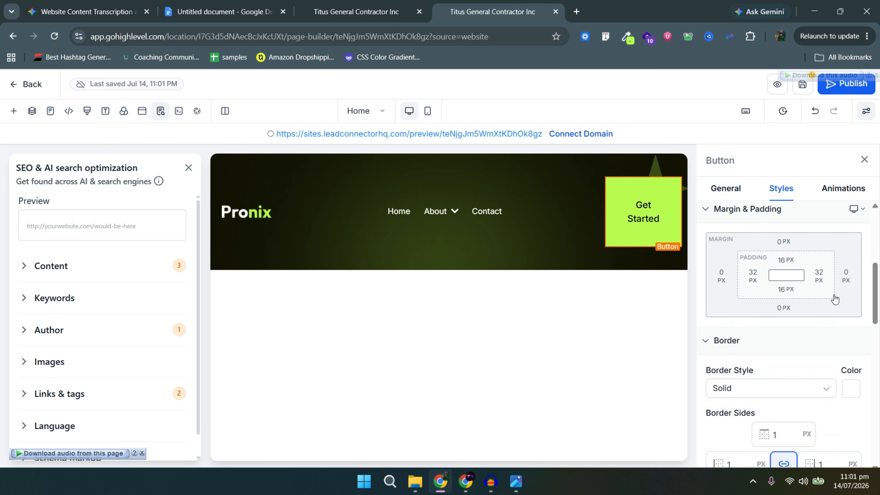
pyautogui.click(773, 267)
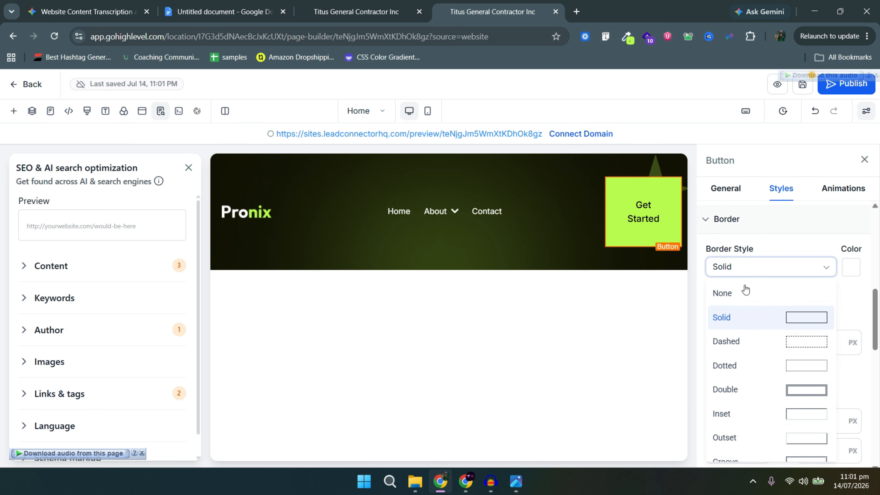
pyautogui.click(716, 296)
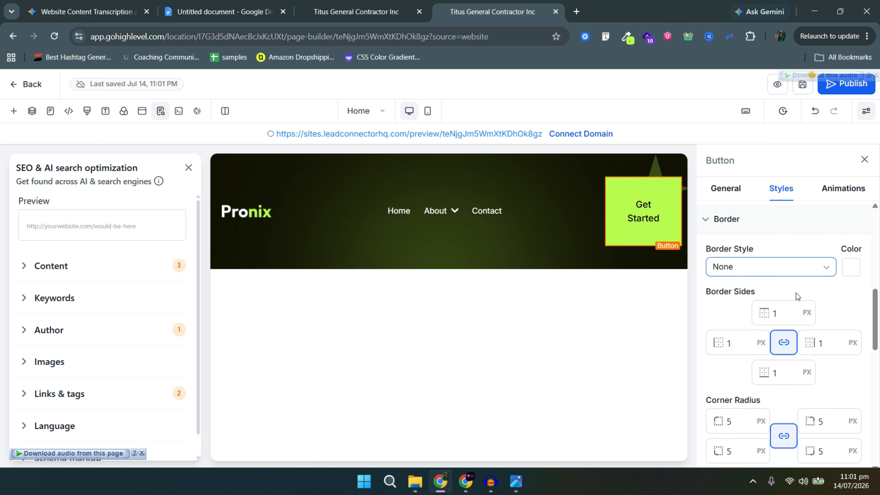
# Close the element settings panel and the SEO panel.
pyautogui.click(531, 218)
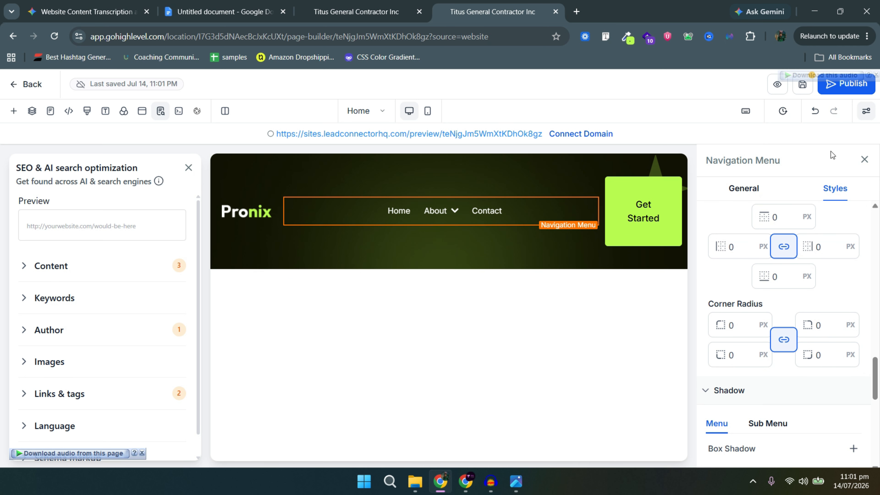
pyautogui.click(864, 159)
pyautogui.click(189, 168)
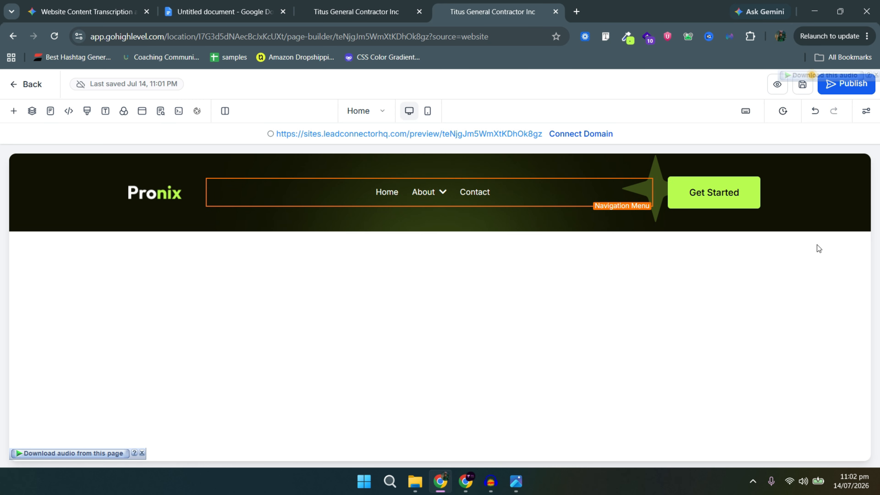
# Add a one-column row below the header section.
pyautogui.click(805, 216)
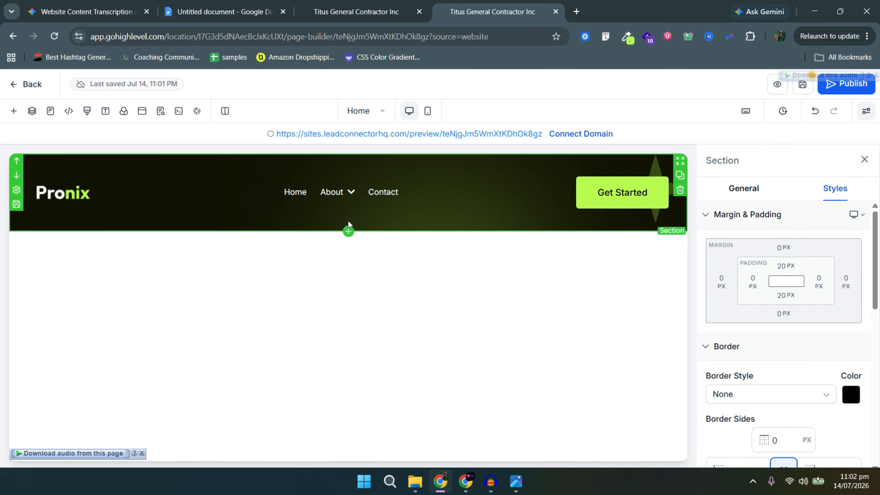
pyautogui.click(348, 220)
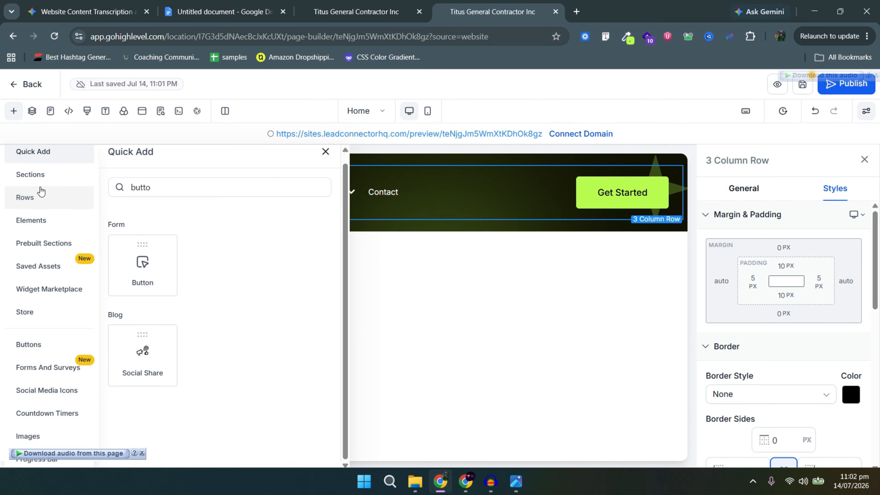
pyautogui.scroll(1, 38, 215)
pyautogui.click(38, 207)
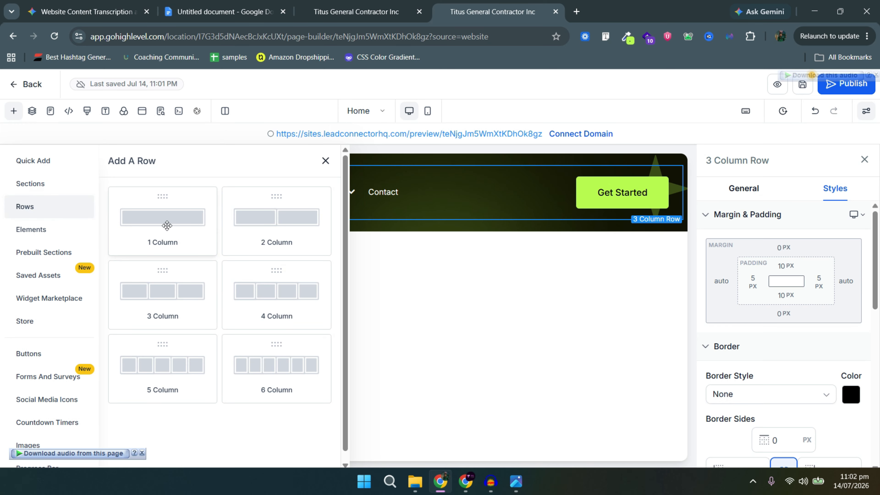
pyautogui.click(183, 227)
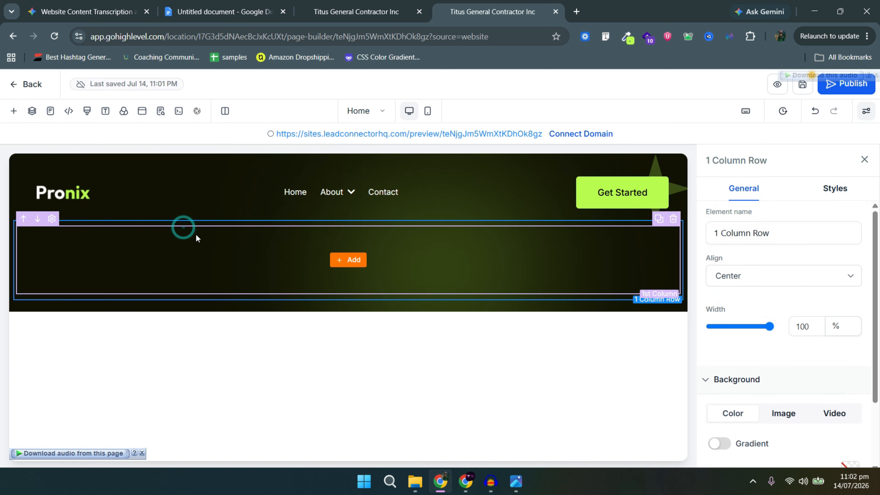
# Place a headline and a paragraph beneath it in the new row.
pyautogui.click(346, 261)
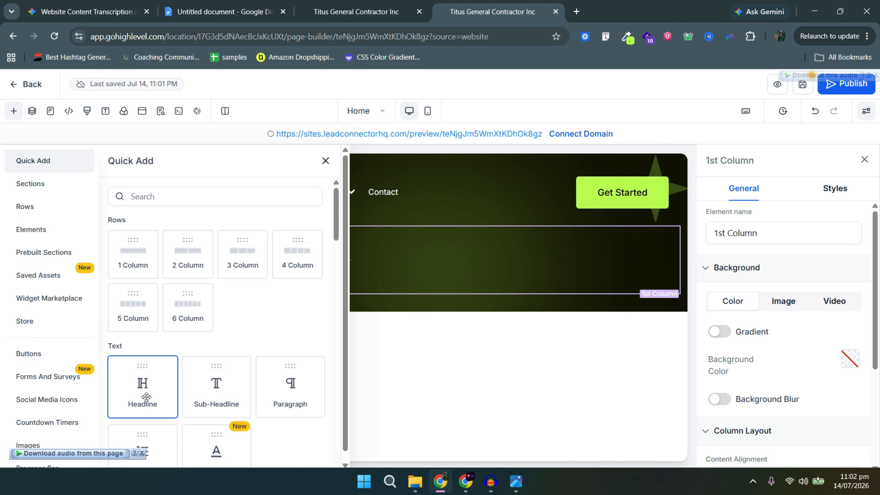
pyautogui.moveTo(160, 401); pyautogui.dragTo(390, 280)
pyautogui.click(349, 268)
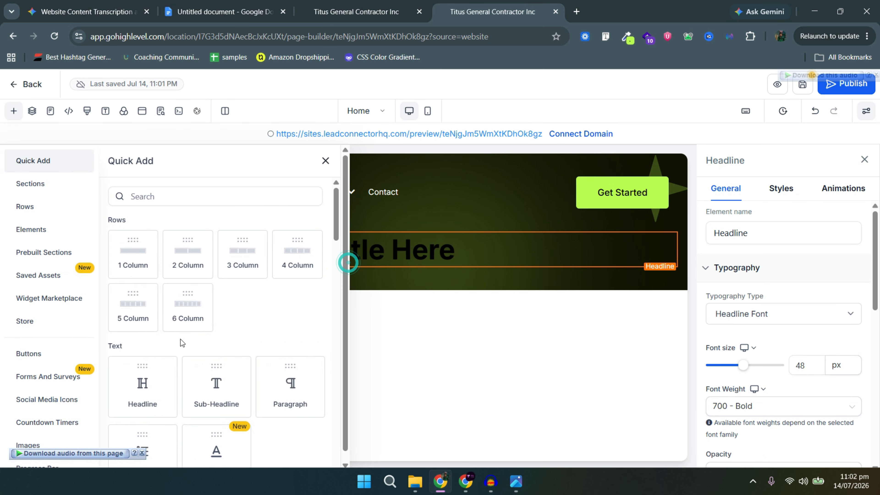
pyautogui.click(294, 381)
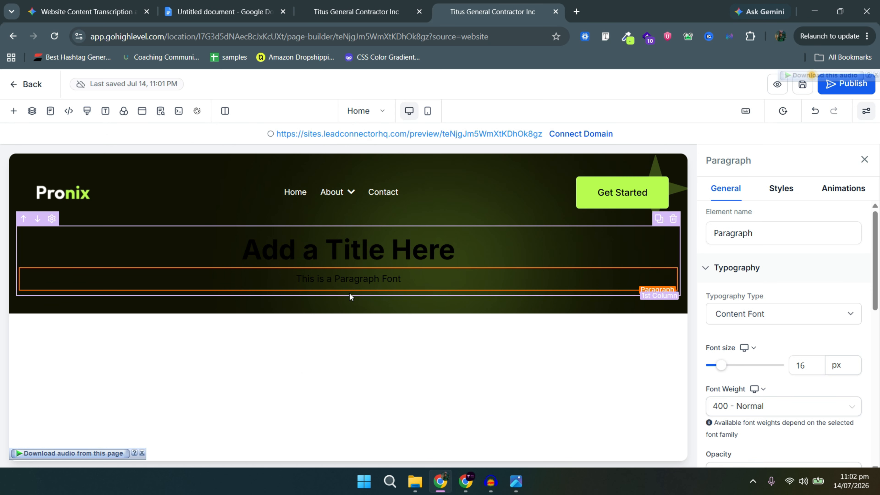
# Duplicate the Get Started button below the paragraph and add a sub-headline under it.
pyautogui.click(348, 292)
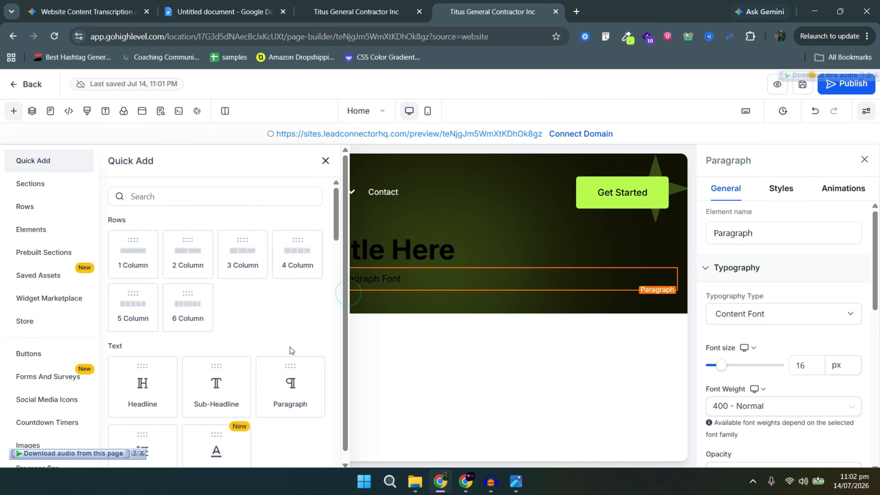
pyautogui.scroll(-2, 264, 367)
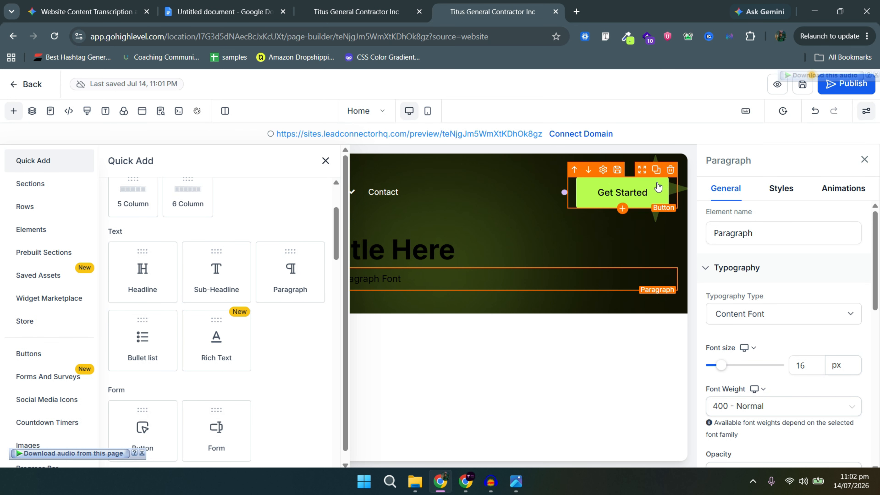
pyautogui.click(658, 170)
pyautogui.moveTo(622, 224); pyautogui.dragTo(478, 298)
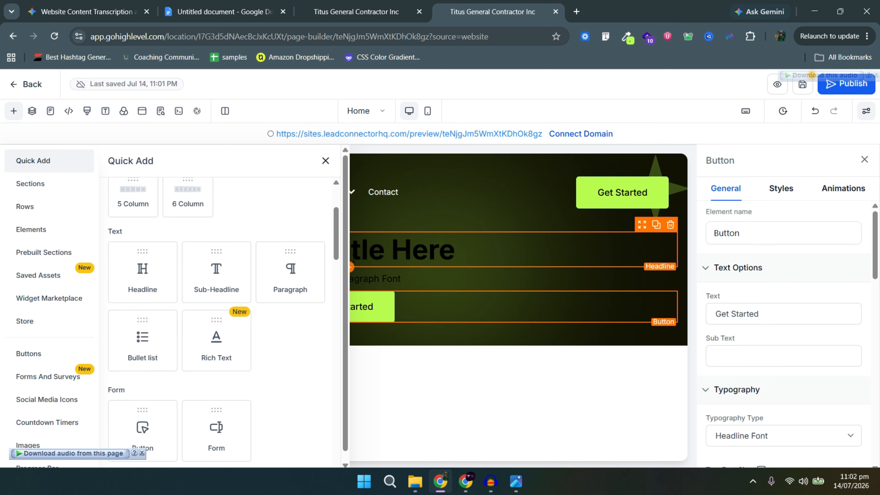
pyautogui.scroll(-5, 214, 346)
pyautogui.scroll(5, 213, 352)
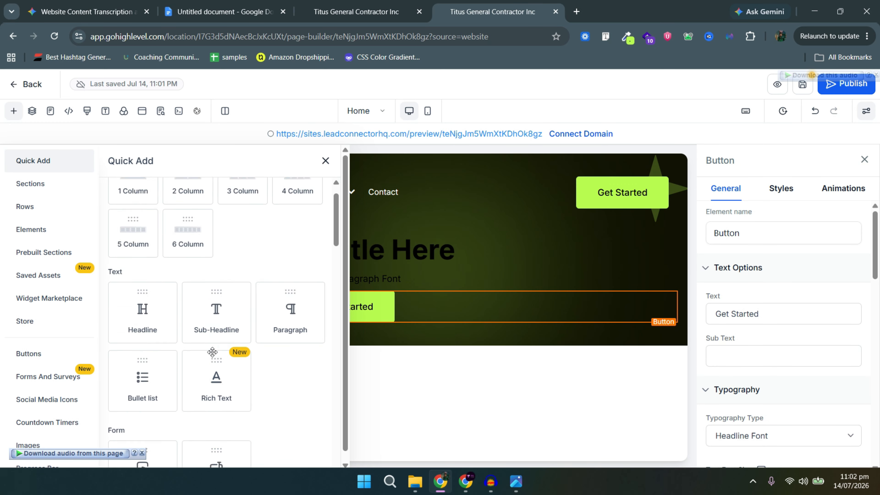
pyautogui.click(225, 391)
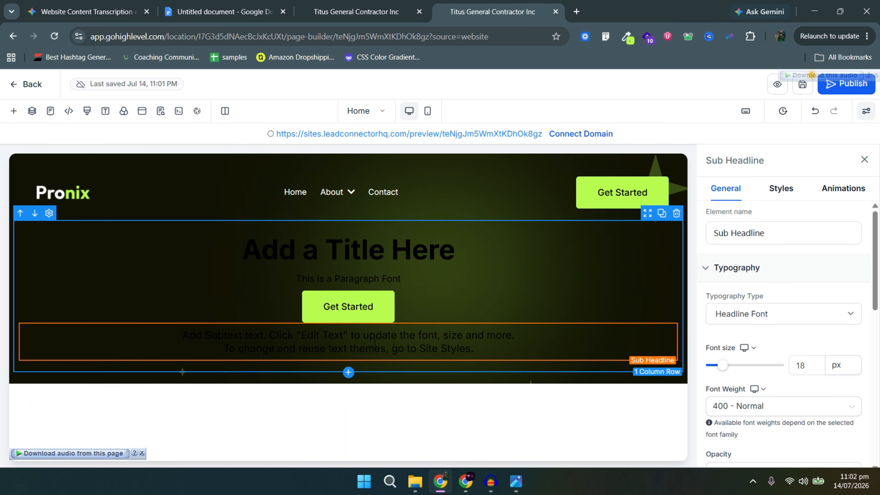
pyautogui.click(383, 258)
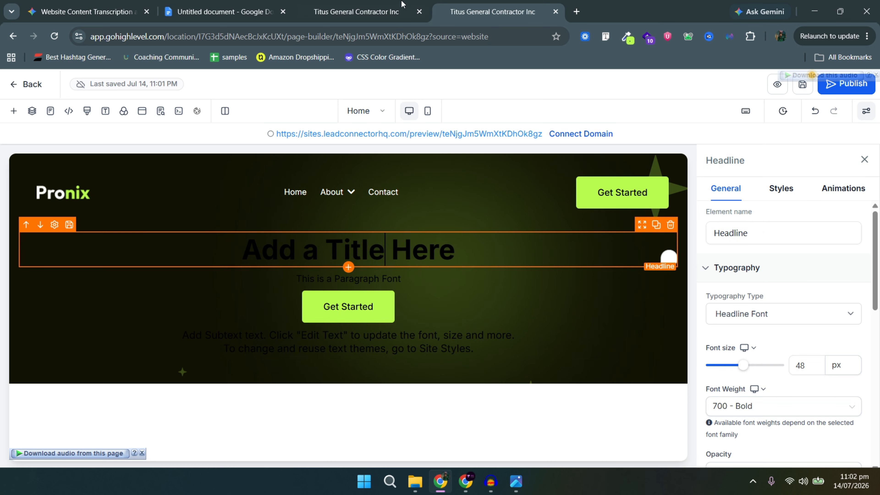
# Paste 'Bringing Your Dream Into Reality' from the copy document into the hero headline.
pyautogui.click(272, 8)
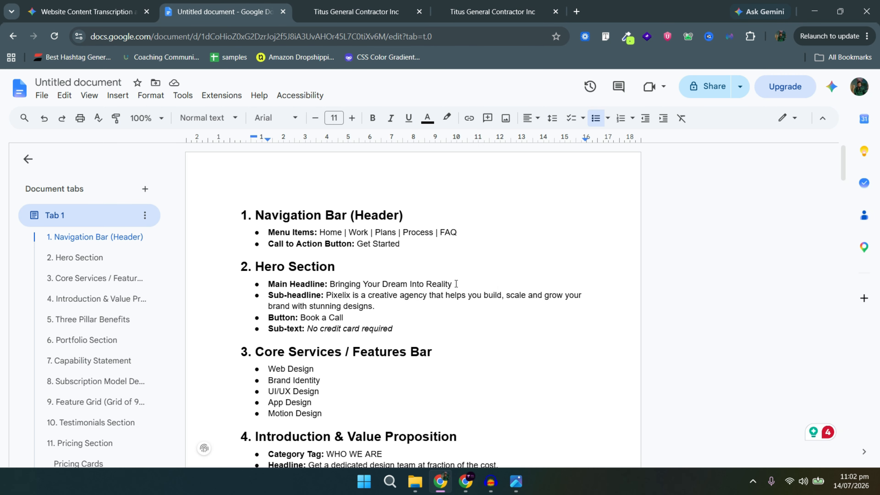
pyautogui.moveTo(457, 284); pyautogui.dragTo(330, 283)
pyautogui.hotkey('ctrl', 'c')
pyautogui.hotkey('ctrl', '4')
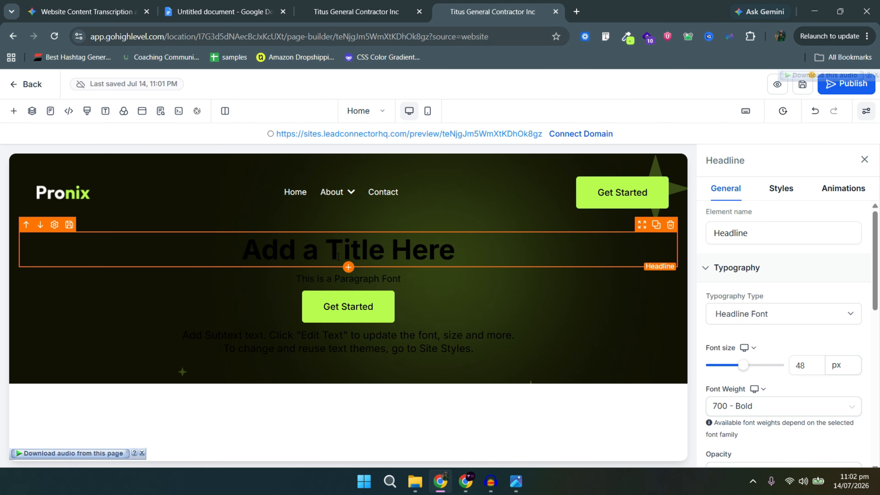
pyautogui.tripleClick(338, 257)
pyautogui.hotkey('ctrl', 'v')
pyautogui.tripleClick(423, 247)
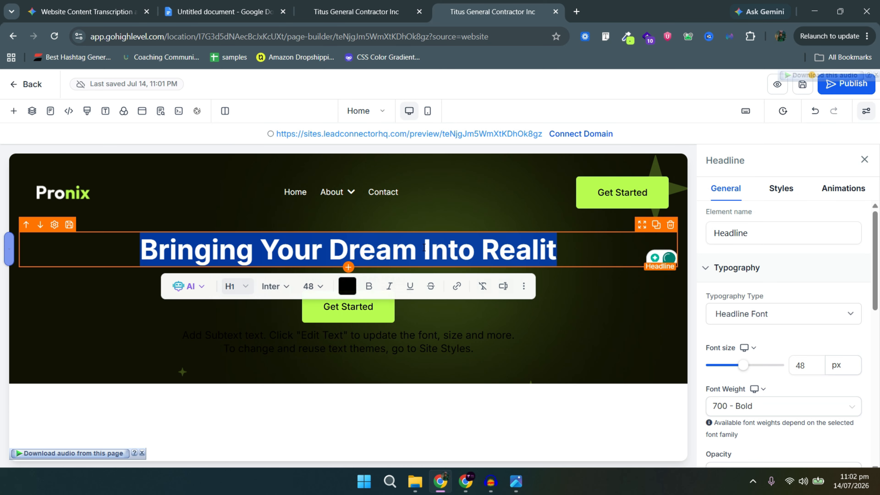
pyautogui.hotkey('ctrl', 'v')
pyautogui.click(361, 3)
# Replace the placeholder paragraph with the Pixelix sentence from the copy document.
pyautogui.click(454, 2)
pyautogui.click(354, 281)
pyautogui.click(215, 1)
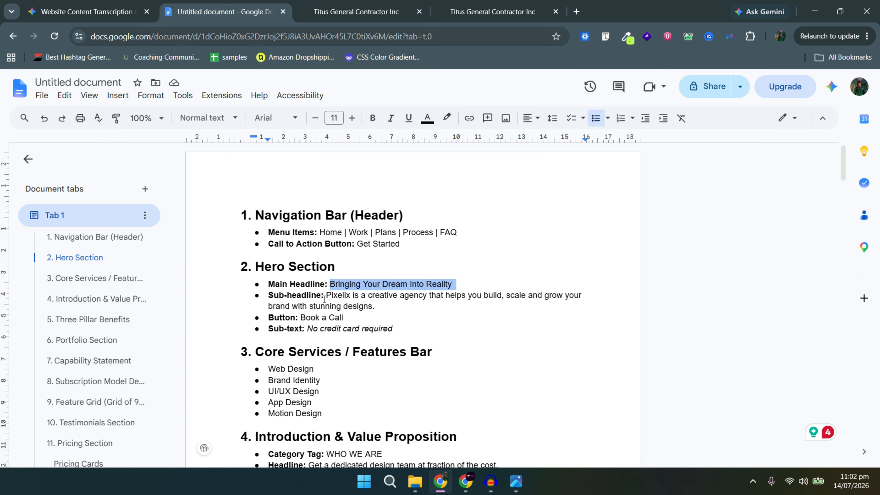
pyautogui.moveTo(590, 295); pyautogui.dragTo(447, 295)
pyautogui.moveTo(376, 306); pyautogui.dragTo(326, 295)
pyautogui.hotkey('ctrl', 'c')
pyautogui.hotkey('ctrl', '4')
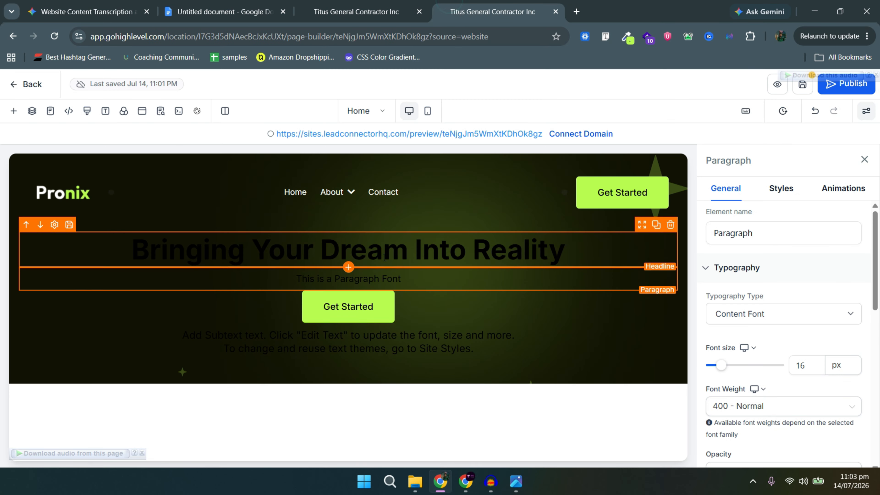
pyautogui.tripleClick(349, 279)
pyautogui.hotkey('ctrl', 'v')
# Copy 'No credit card required' into the sub-headline placeholder.
pyautogui.moveTo(222, 11); pyautogui.dragTo(357, 12)
pyautogui.click(353, 312)
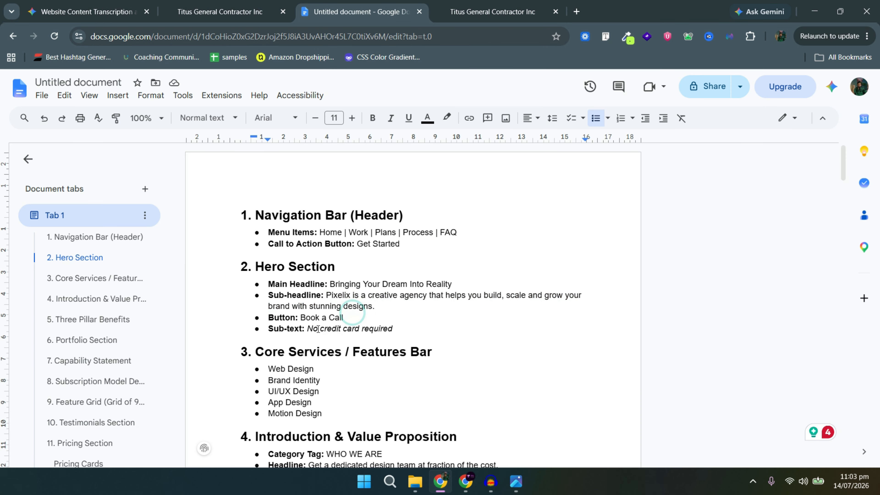
pyautogui.moveTo(307, 328); pyautogui.dragTo(395, 337)
pyautogui.hotkey('ctrl', 'c')
pyautogui.hotkey('ctrl', '4')
pyautogui.click(400, 352)
pyautogui.click(388, 3)
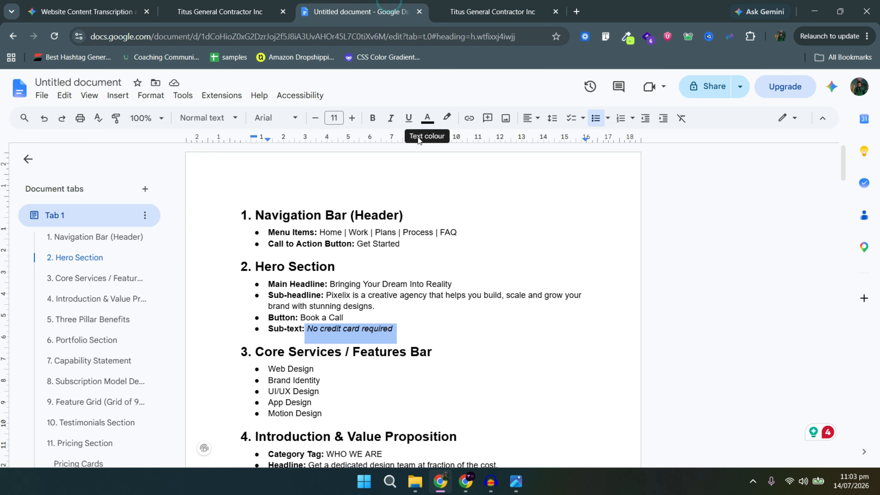
# Change the hero button label to 'Book a Call'.
pyautogui.moveTo(300, 317); pyautogui.dragTo(344, 319)
pyautogui.hotkey('ctrl', 'c')
pyautogui.hotkey('ctrl', '4')
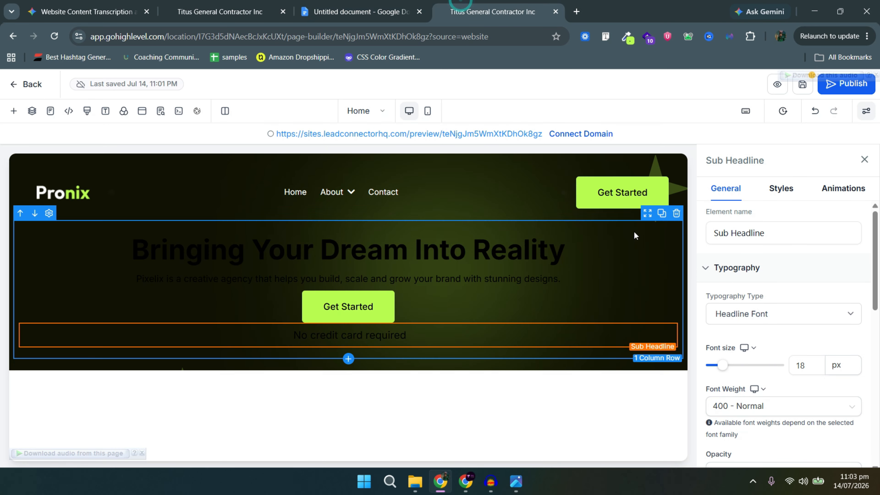
pyautogui.click(627, 200)
pyautogui.click(670, 317)
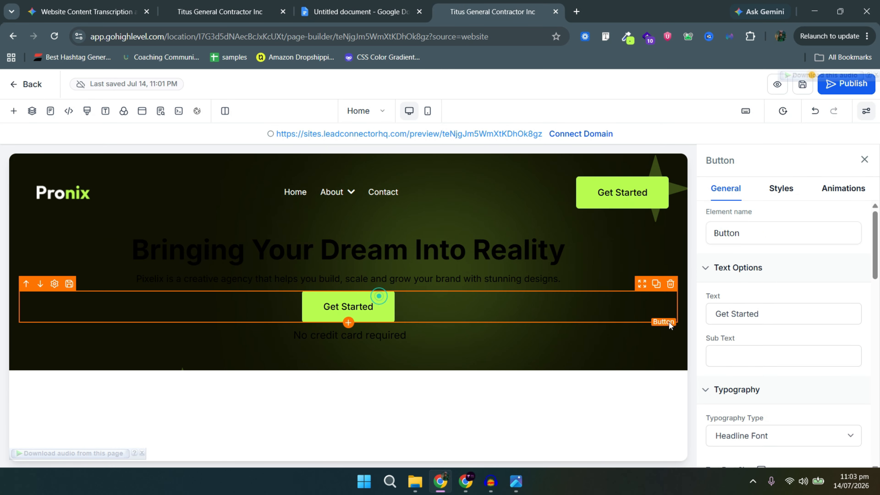
pyautogui.click(783, 321)
pyautogui.hotkey('ctrl', 'a')
pyautogui.hotkey('ctrl', 'v')
pyautogui.click(516, 481)
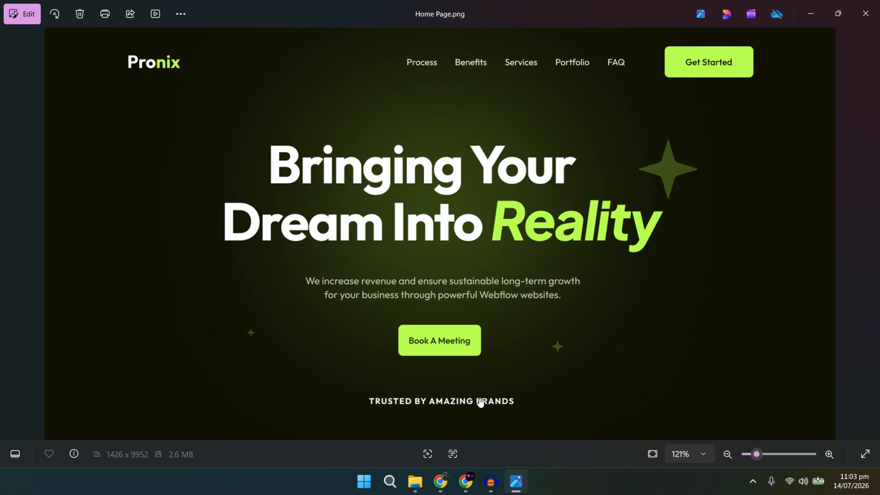
# Make the hero headline text white.
pyautogui.hotkey('alt', 'Tab')
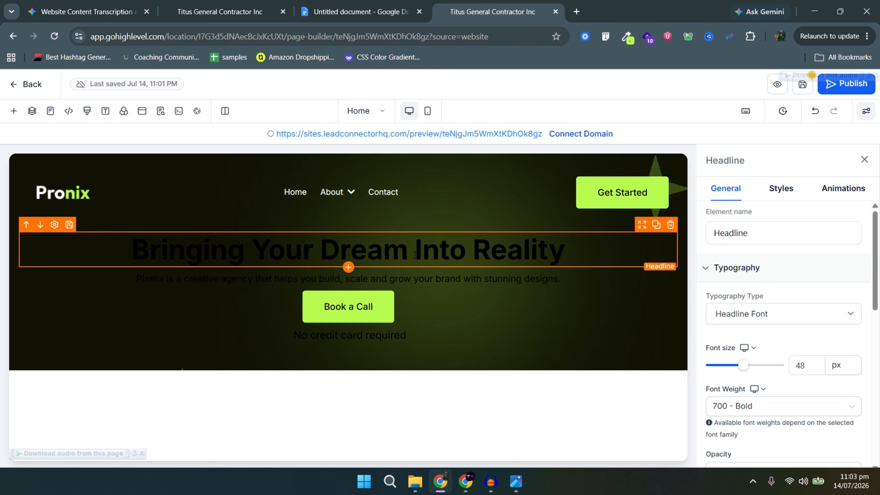
pyautogui.scroll(-10, 789, 374)
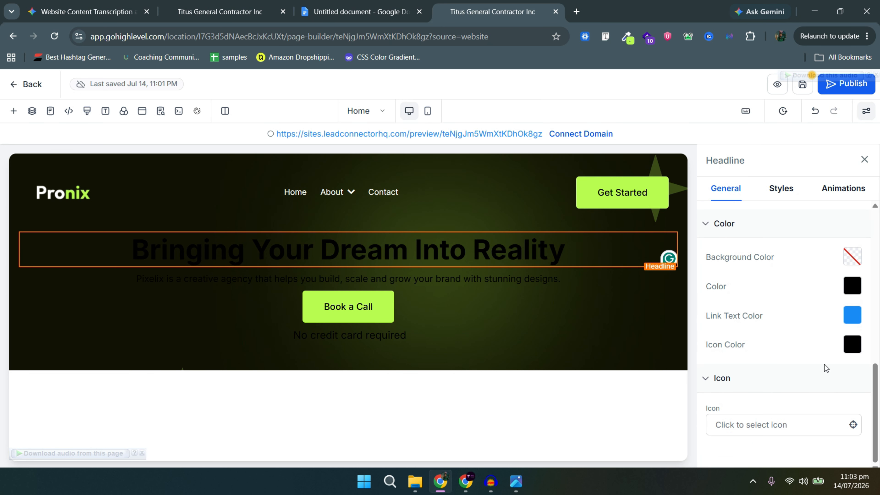
pyautogui.click(853, 285)
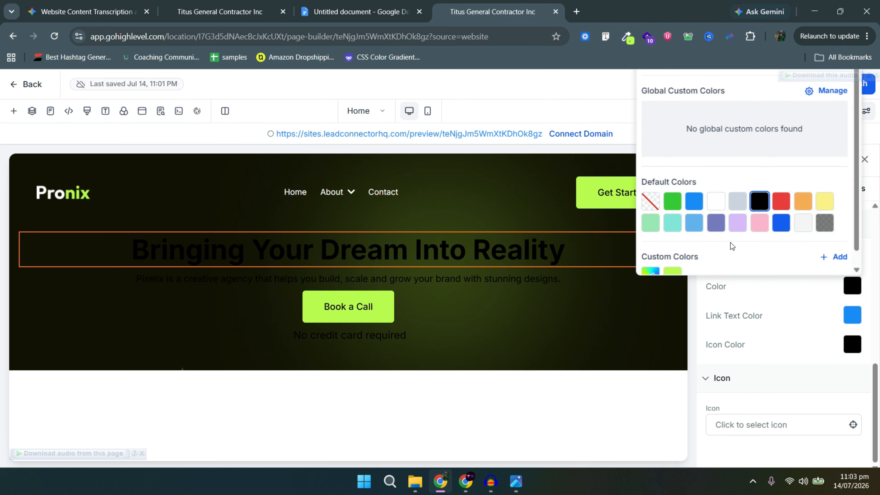
pyautogui.click(716, 201)
# Increase the headline font size from 64 to 68 px.
pyautogui.click(483, 253)
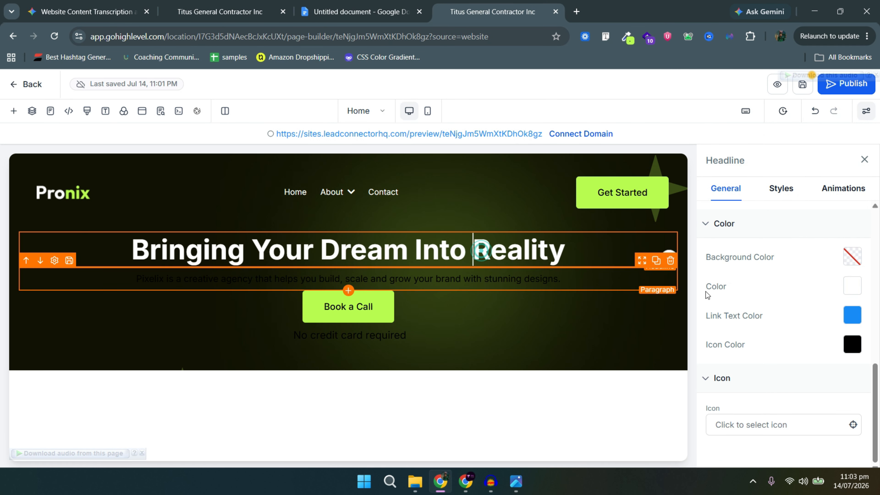
pyautogui.scroll(-5, 753, 311)
pyautogui.scroll(2, 766, 319)
pyautogui.scroll(2, 776, 336)
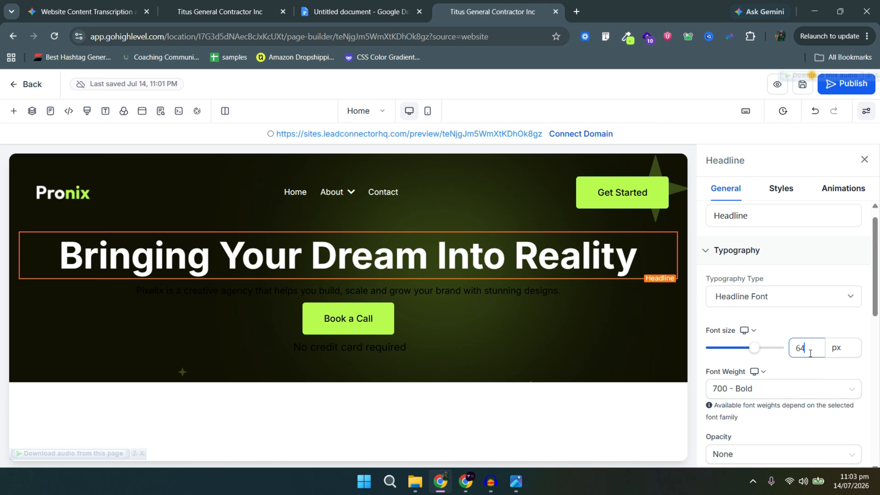
pyautogui.doubleClick(811, 350)
pyautogui.write('68')
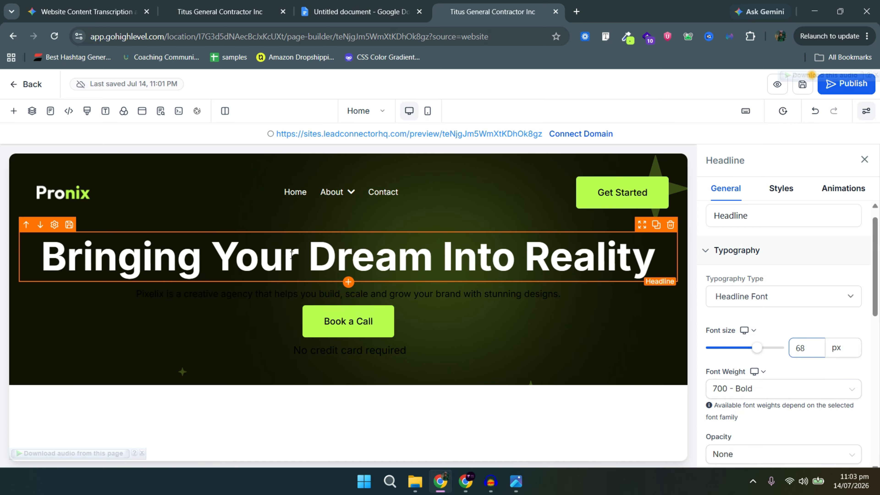
pyautogui.click(667, 272)
pyautogui.click(482, 344)
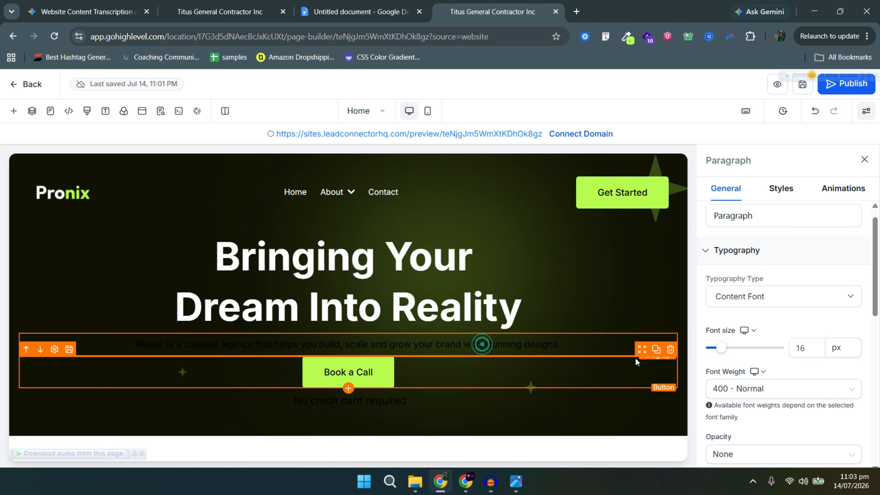
# Make the Pixelix paragraph text white.
pyautogui.scroll(-6, 827, 375)
pyautogui.click(851, 398)
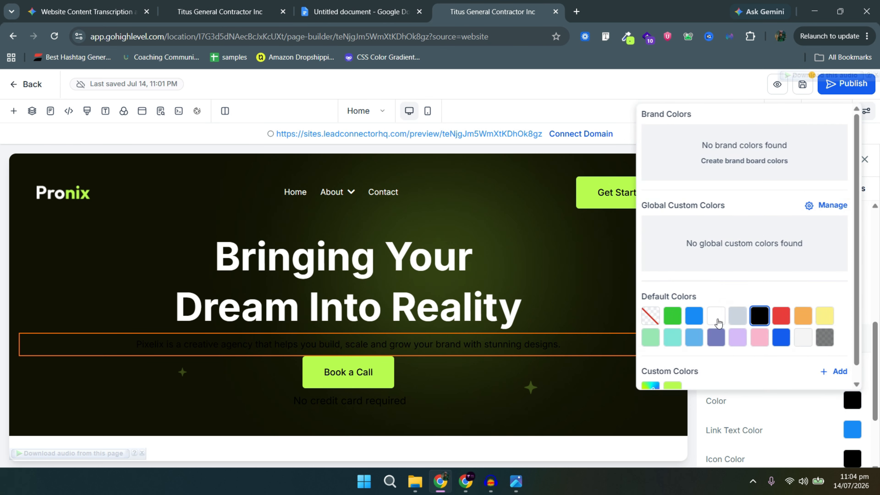
pyautogui.click(716, 315)
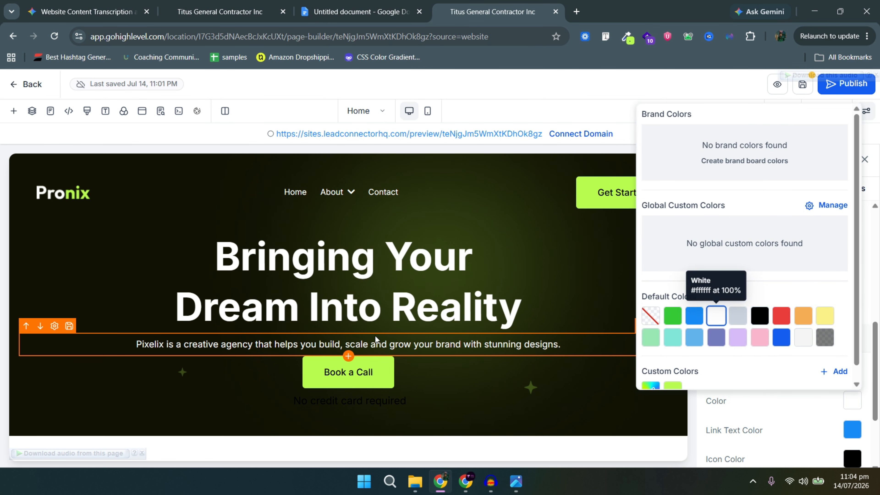
pyautogui.click(360, 378)
pyautogui.hotkey('alt', 'Tab')
pyautogui.hotkey('alt', 'Tab')
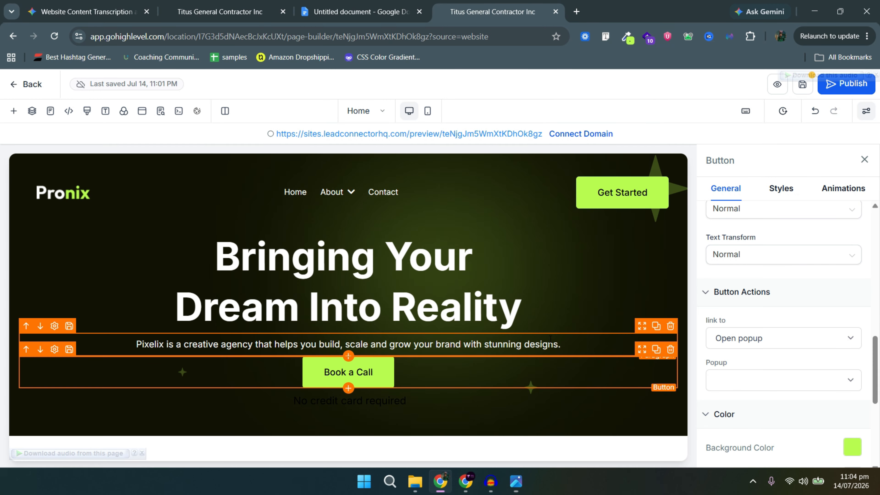
pyautogui.hotkey('alt', 'Tab')
pyautogui.hotkey('alt', 'Tab')
# Break the Pixelix paragraph onto a new line before 'grow'.
pyautogui.click(344, 342)
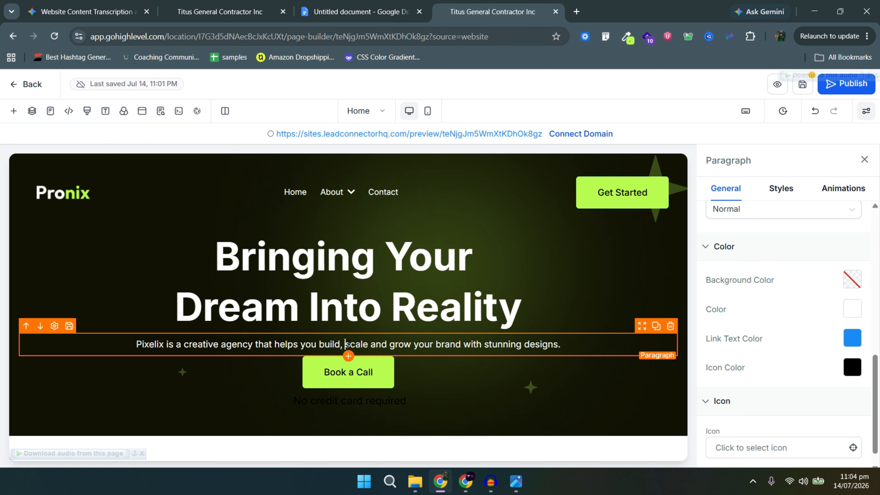
pyautogui.click(392, 343)
pyautogui.hotkey('shift', 'Return')
# Make the 'No credit card required' sub-headline white.
pyautogui.click(425, 393)
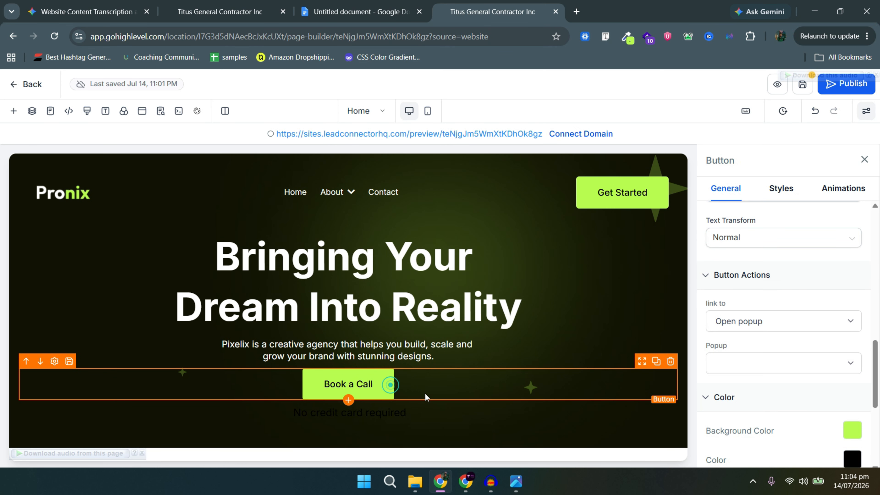
pyautogui.click(411, 412)
pyautogui.scroll(-1, 846, 294)
pyautogui.click(853, 286)
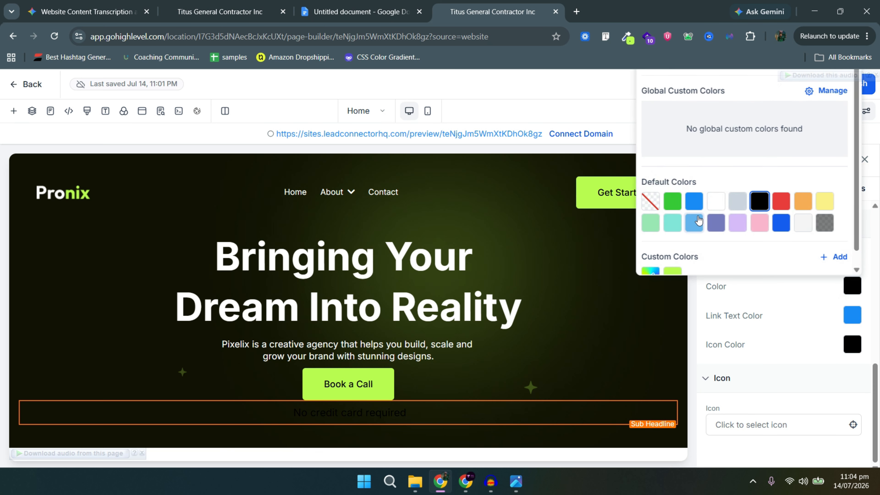
pyautogui.click(716, 201)
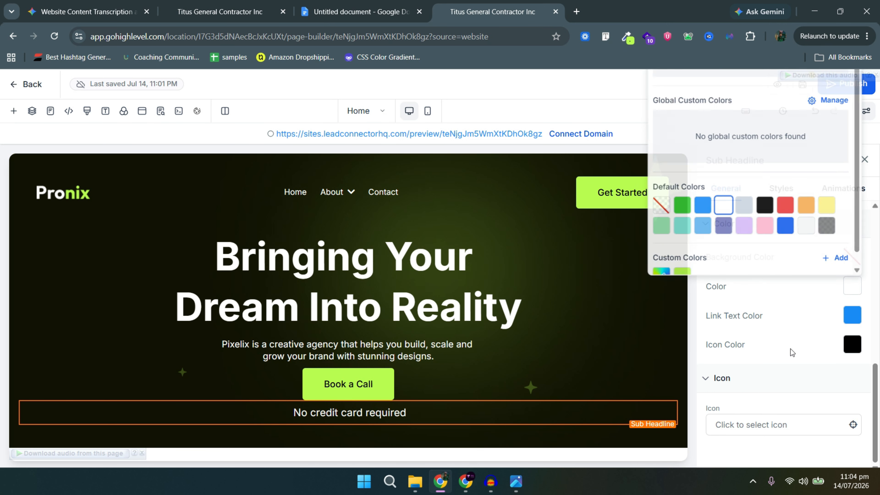
pyautogui.click(781, 188)
# Set the 'No credit card required' sub-headline padding to 40.
pyautogui.click(785, 278)
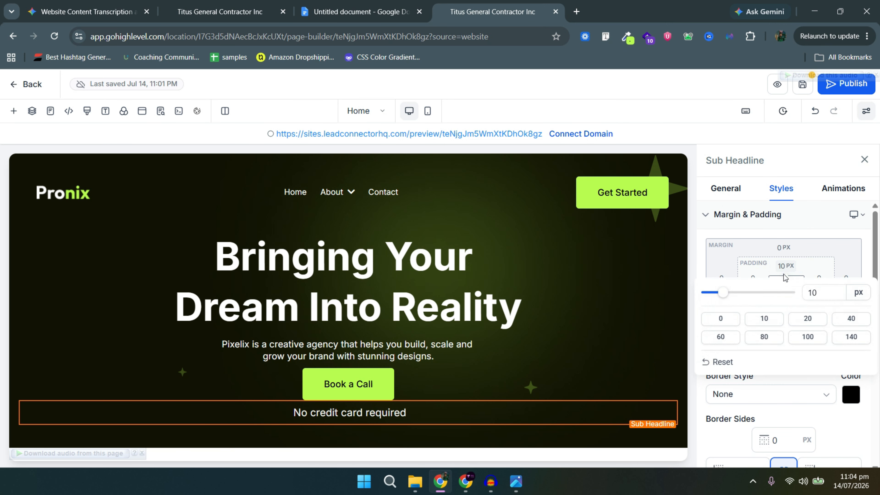
pyautogui.click(851, 318)
pyautogui.click(344, 362)
# Give the Book a Call button 20 px top and bottom margins.
pyautogui.click(381, 373)
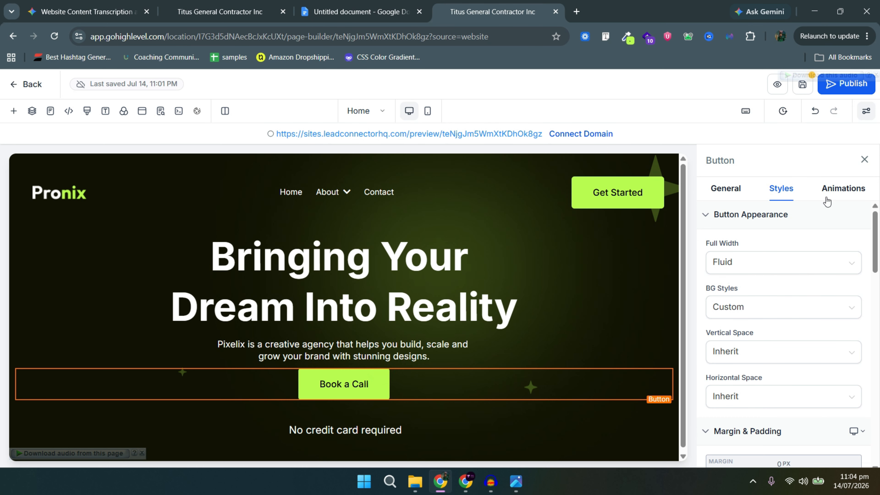
pyautogui.scroll(-5, 773, 330)
pyautogui.scroll(2, 776, 305)
pyautogui.click(782, 307)
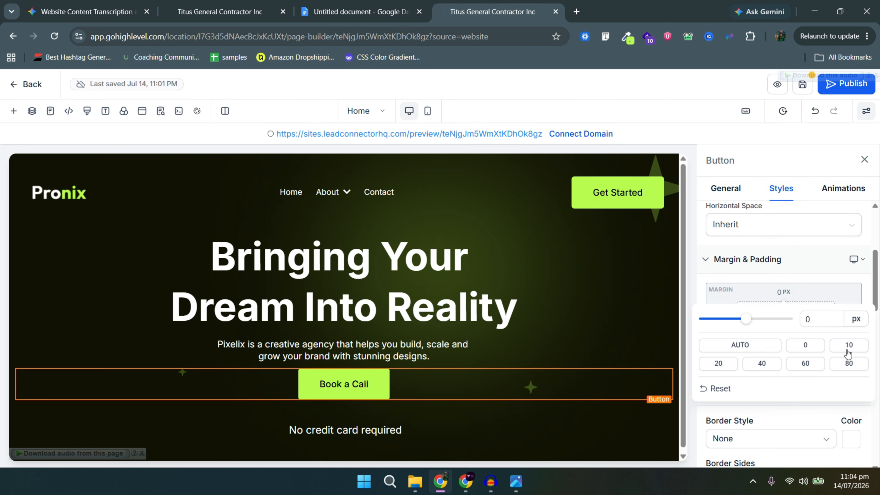
pyautogui.click(724, 366)
pyautogui.click(813, 319)
pyautogui.click(815, 295)
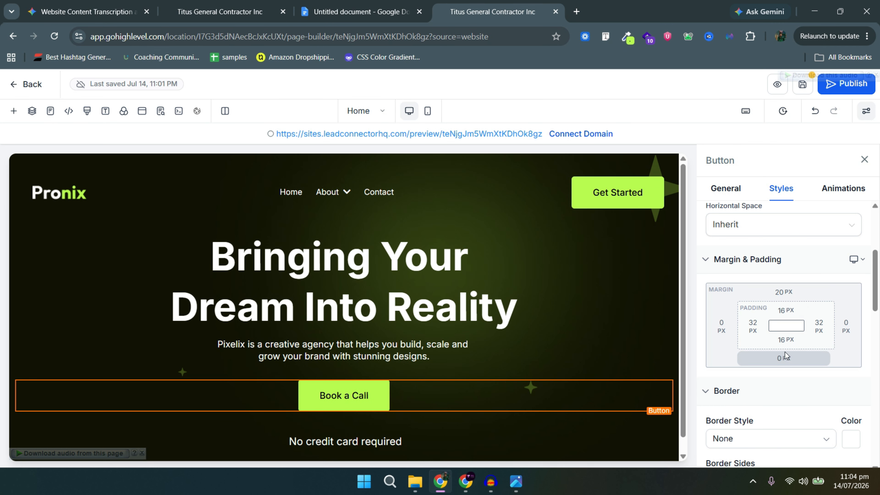
pyautogui.click(785, 357)
pyautogui.click(718, 309)
pyautogui.scroll(-1, 414, 368)
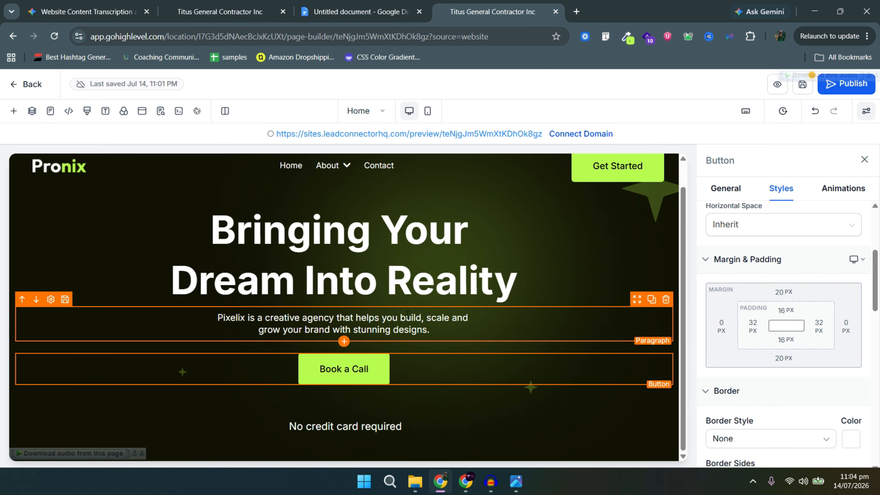
pyautogui.click(405, 266)
pyautogui.hotkey('alt', 'Tab')
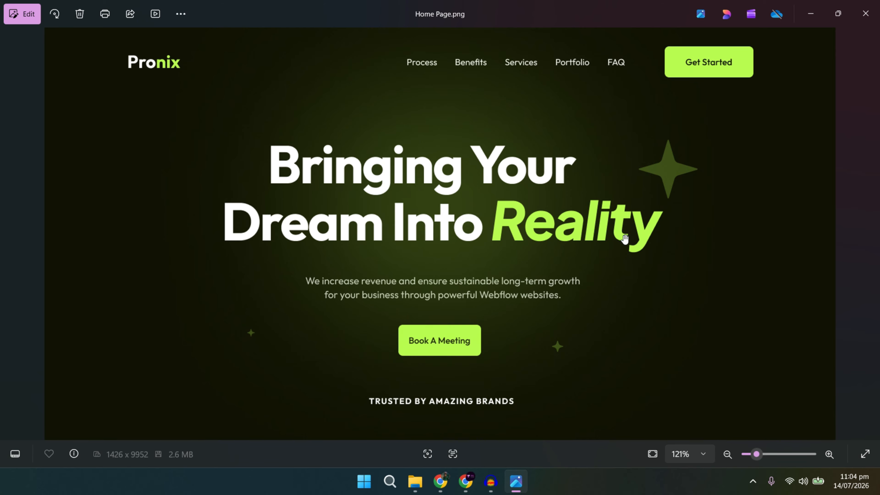
# Return from the Photos viewer to the GoHighLevel page builder in Chrome.
pyautogui.hotkey('alt', 'Tab')
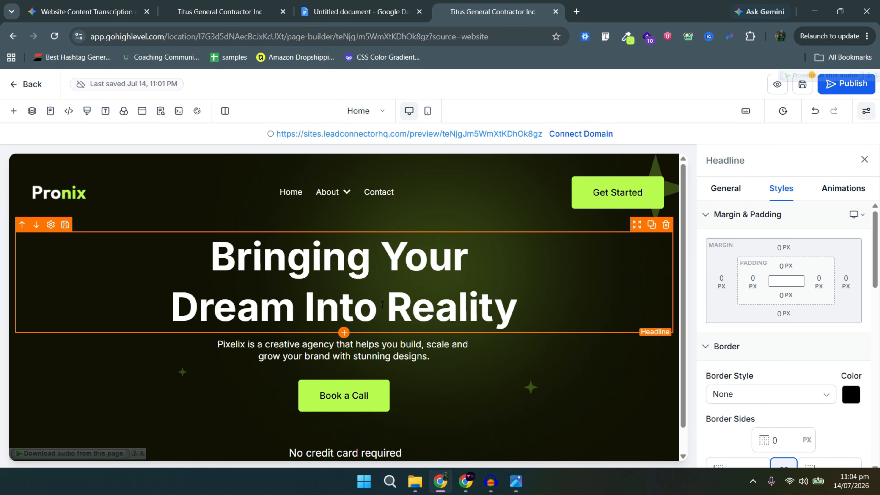
# Color the headline word 'Reality' lime green (#b9fd50) and make it italic.
pyautogui.moveTo(382, 304); pyautogui.dragTo(397, 232)
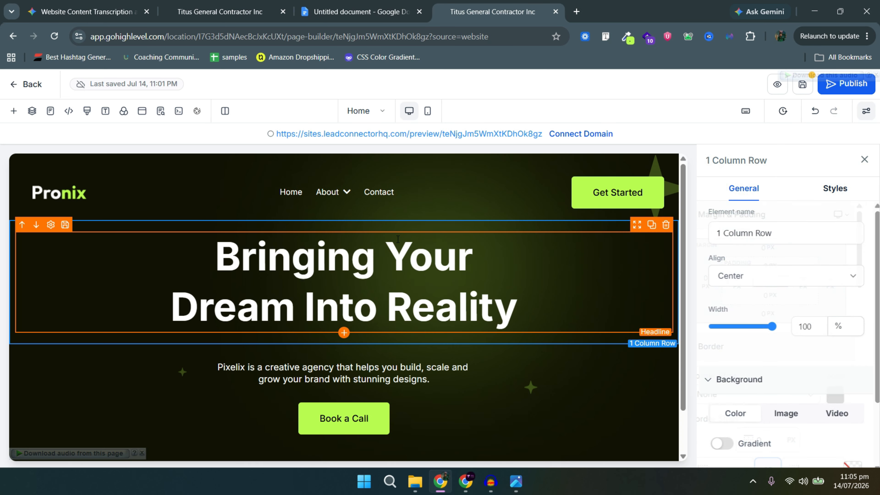
pyautogui.click(404, 284)
pyautogui.moveTo(396, 300); pyautogui.dragTo(518, 302)
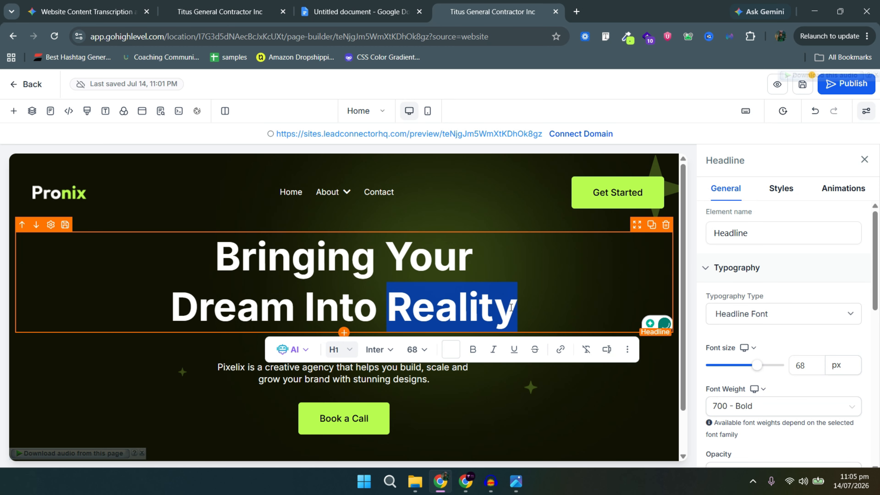
pyautogui.click(451, 350)
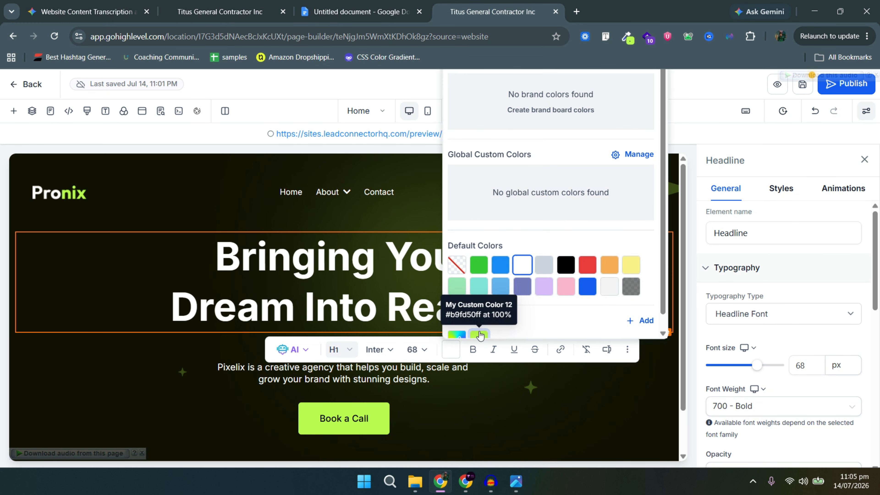
pyautogui.click(478, 333)
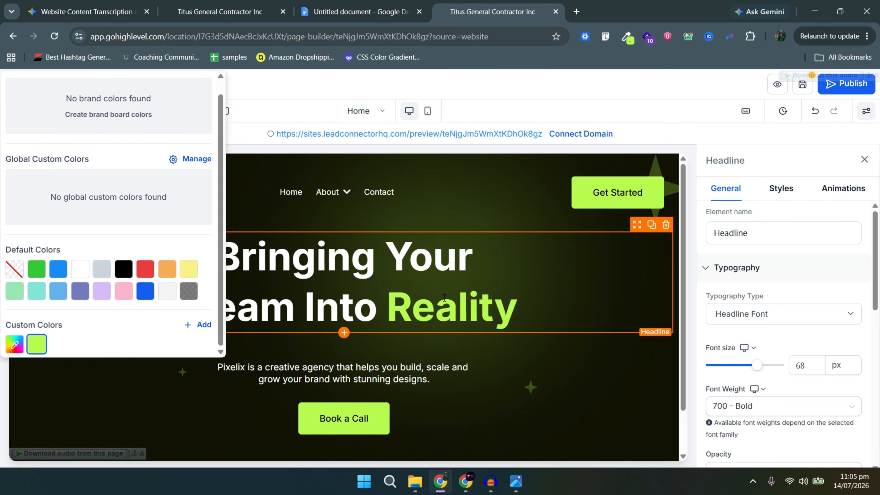
pyautogui.doubleClick(389, 317)
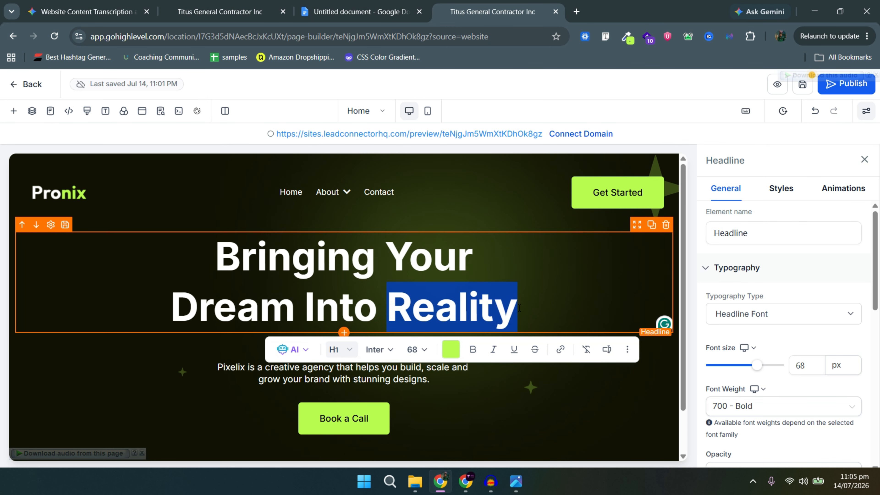
pyautogui.click(482, 349)
pyautogui.click(380, 276)
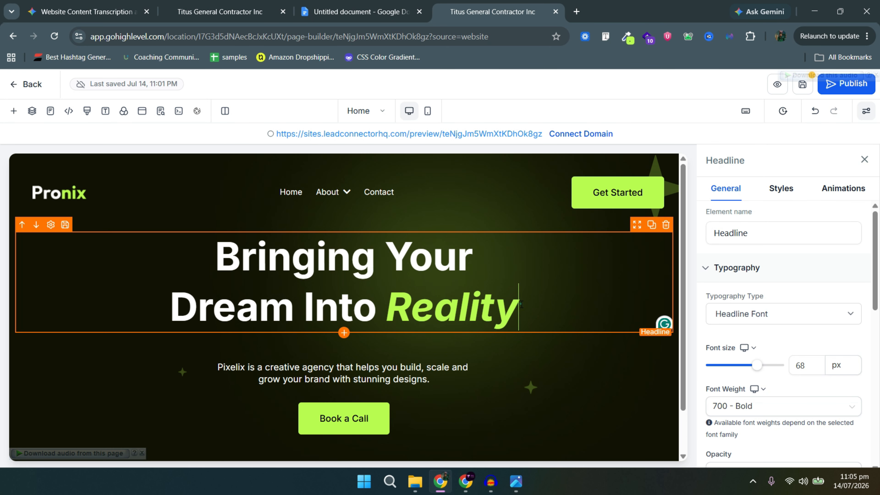
pyautogui.hotkey('shift', 'Home')
pyautogui.click(413, 277)
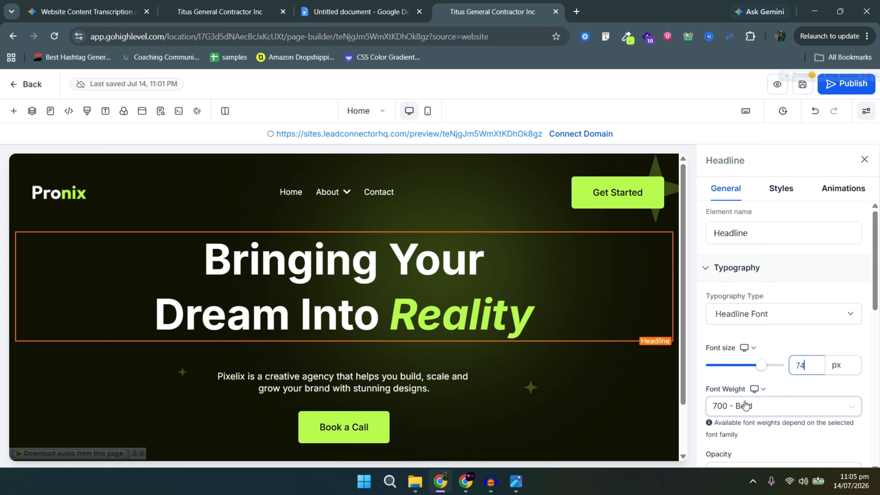
# Make the 'Dream Into Reality' headline 74 px in 800 Extra Bold.
pyautogui.tripleClick(400, 310)
pyautogui.click(749, 409)
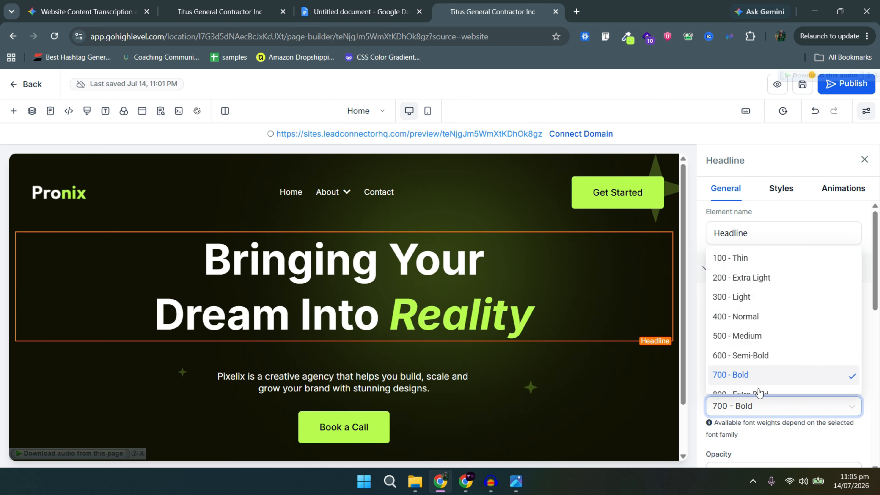
pyautogui.scroll(-1, 759, 388)
pyautogui.click(764, 363)
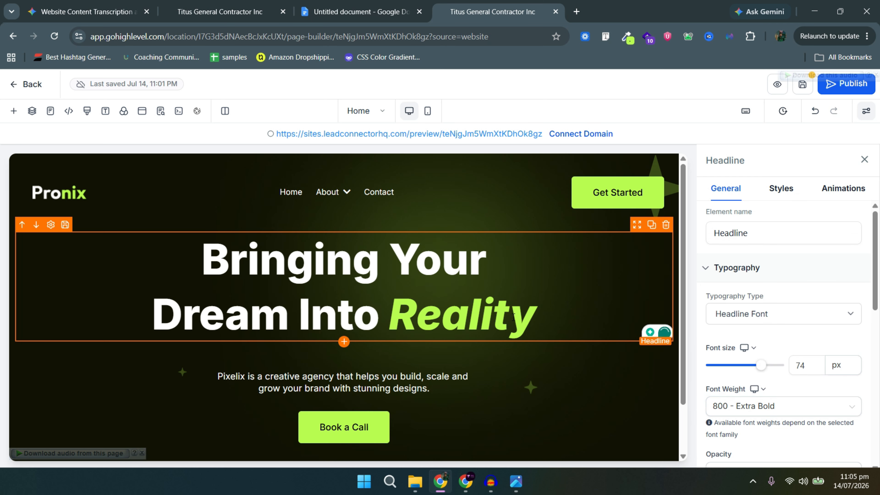
pyautogui.click(432, 377)
pyautogui.scroll(-2, 431, 376)
pyautogui.click(381, 366)
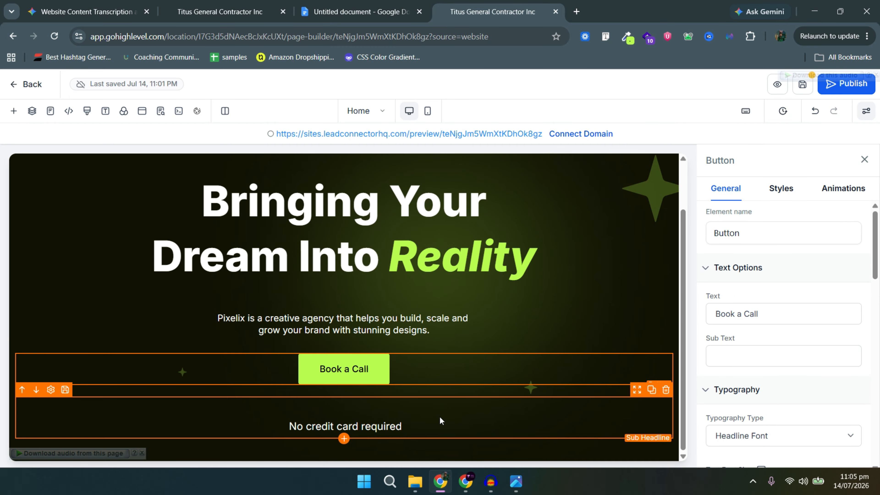
# Hide the settings panel and open the page's live preview in a new tab.
pyautogui.scroll(2, 520, 347)
pyautogui.scroll(-2, 616, 255)
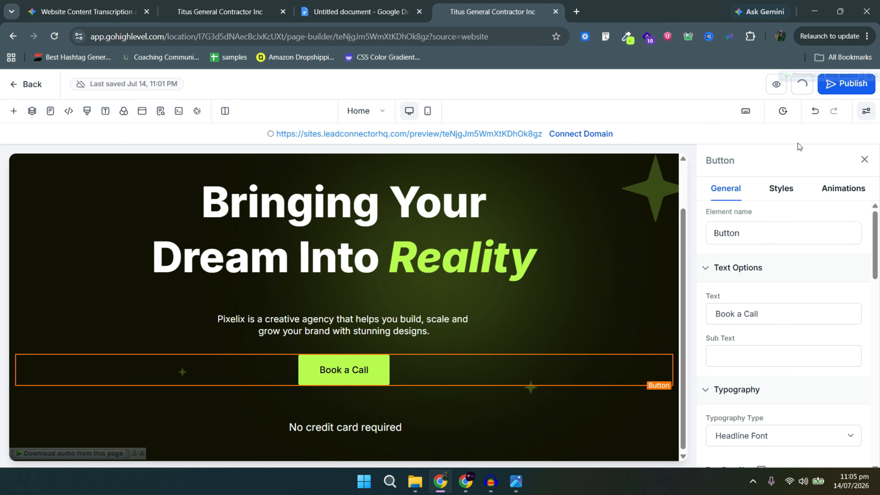
pyautogui.click(867, 111)
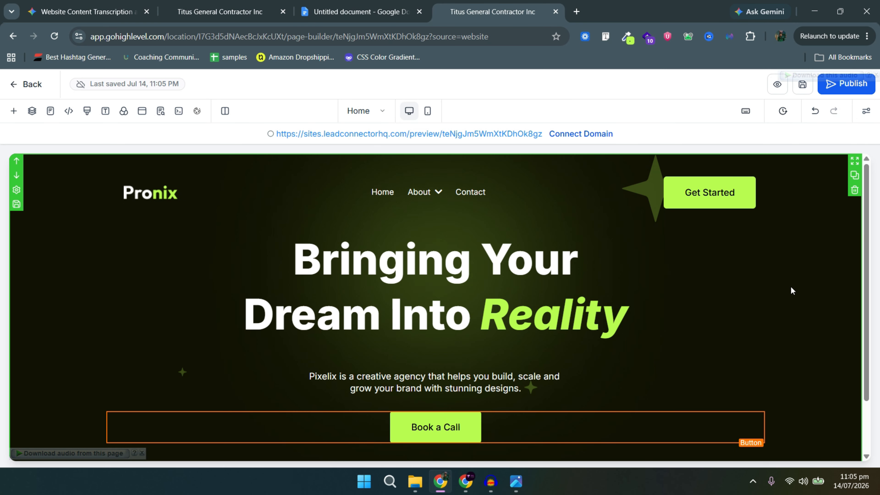
pyautogui.scroll(-2, 792, 291)
pyautogui.click(777, 85)
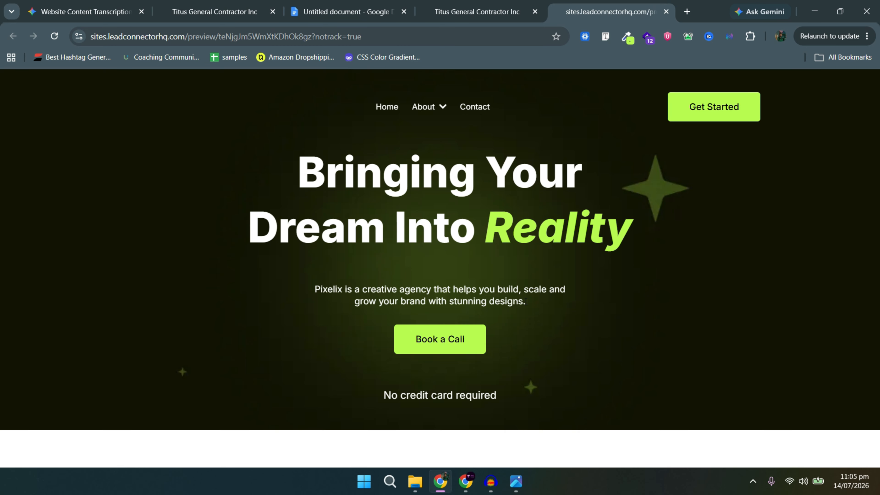
pyautogui.hotkey('alt', 'Tab')
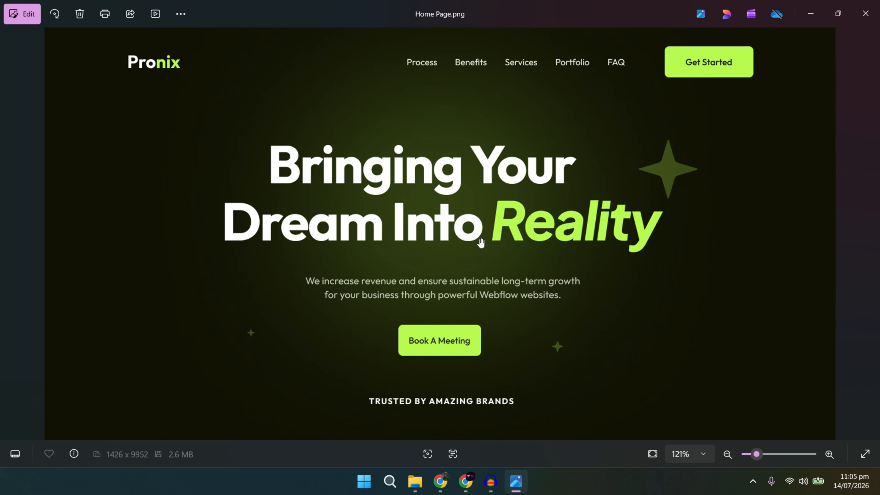
# Pan Home Page.png to inspect the logo strip and hero headline, then return to the browser.
pyautogui.scroll(-3, 557, 410)
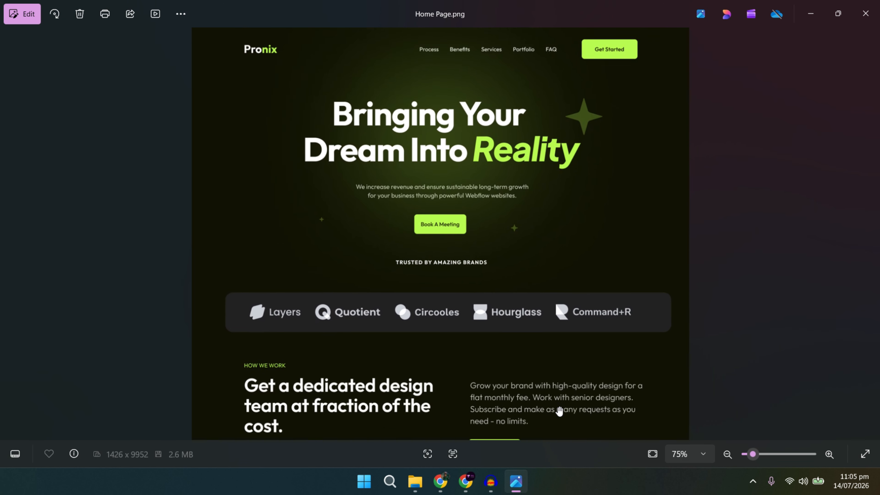
pyautogui.moveTo(497, 348); pyautogui.dragTo(493, 327)
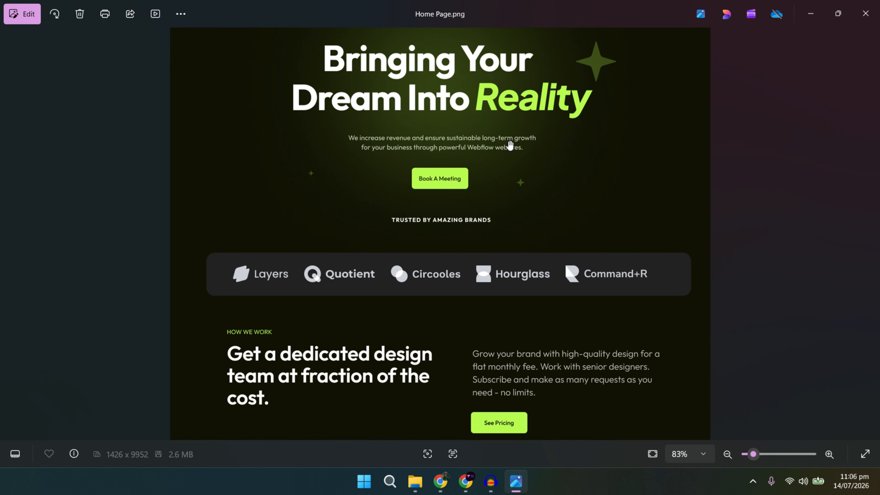
pyautogui.scroll(3, 496, 132)
pyautogui.moveTo(488, 108); pyautogui.dragTo(484, 240)
pyautogui.scroll(2, 469, 134)
pyautogui.moveTo(468, 134); pyautogui.dragTo(472, 164)
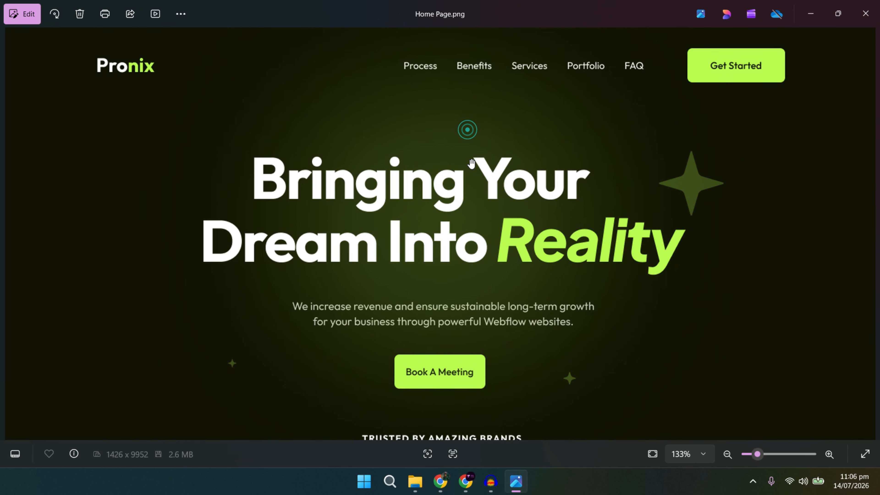
pyautogui.hotkey('alt', 'Tab')
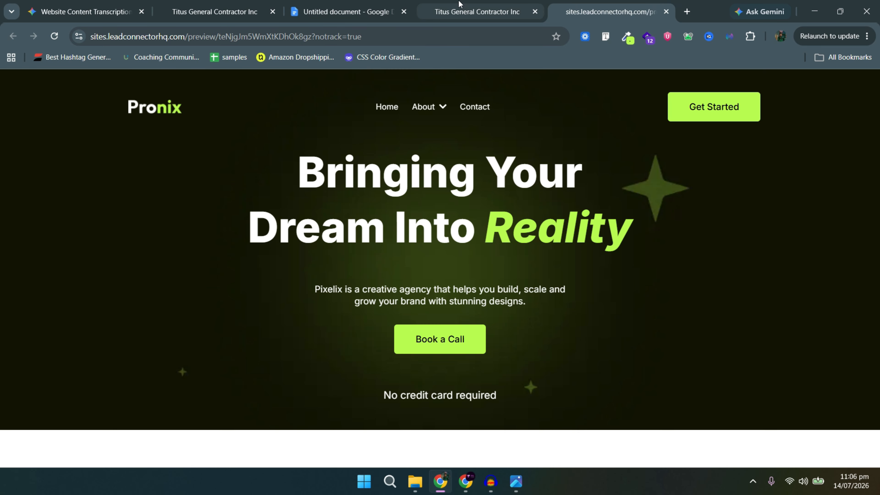
# Set the site-wide headline font to Plus Jakarta Sans, searching 'plus j'.
pyautogui.click(478, 11)
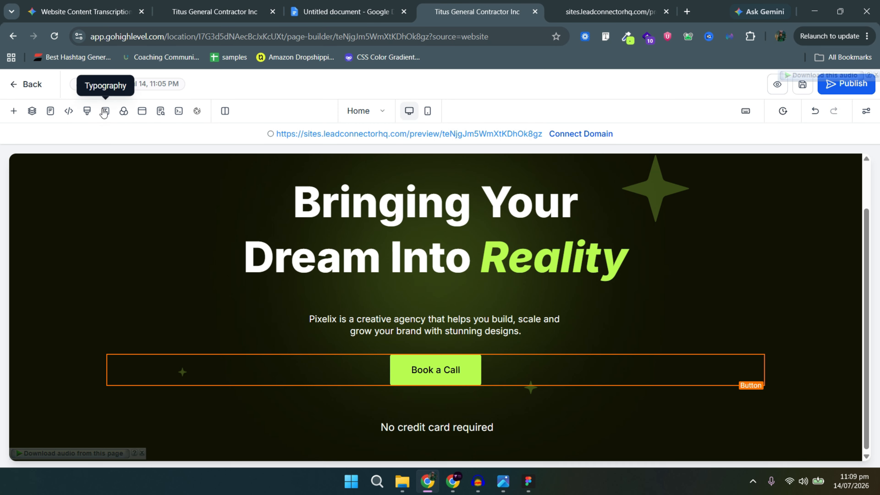
pyautogui.click(104, 111)
pyautogui.click(91, 220)
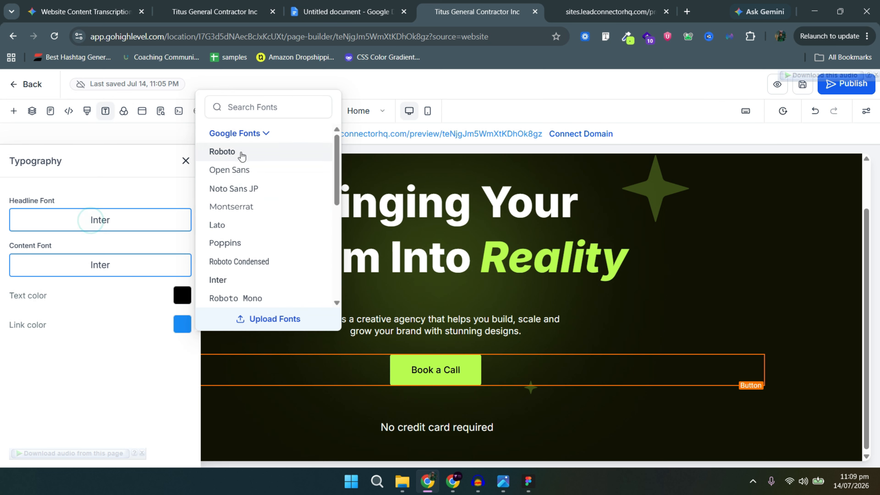
pyautogui.click(257, 108)
pyautogui.write('plu')
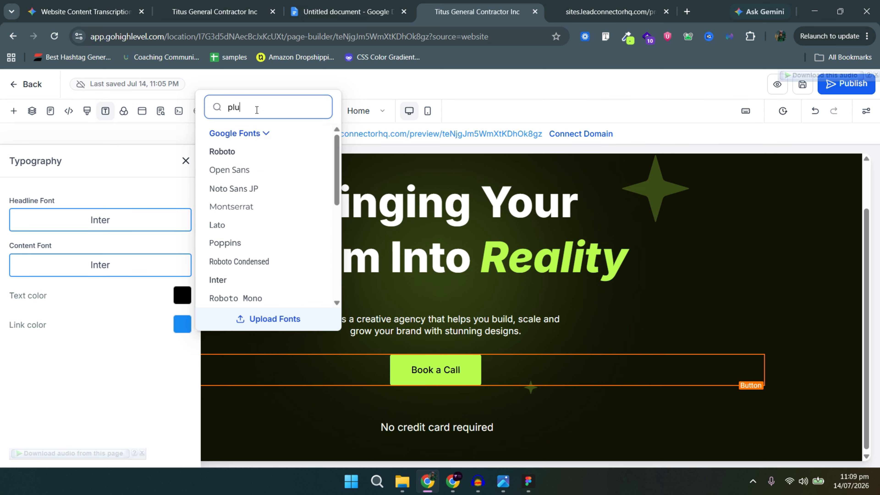
pyautogui.write('s ')
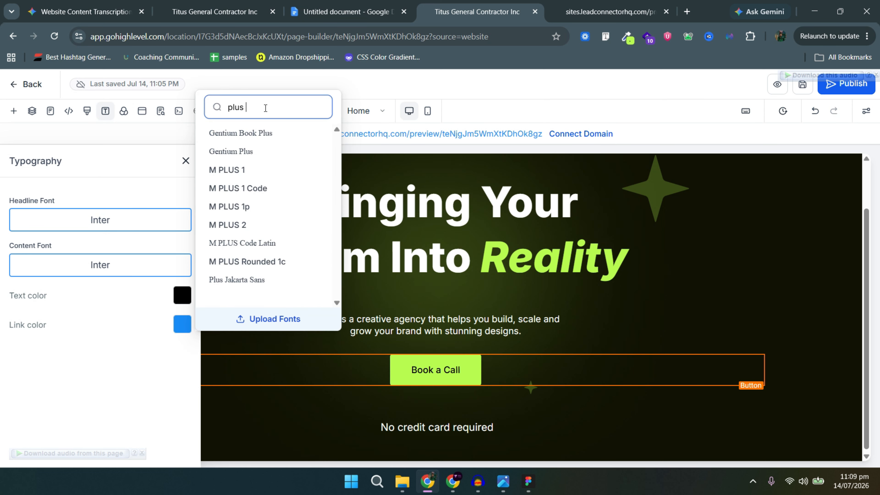
pyautogui.write('j')
pyautogui.click(247, 138)
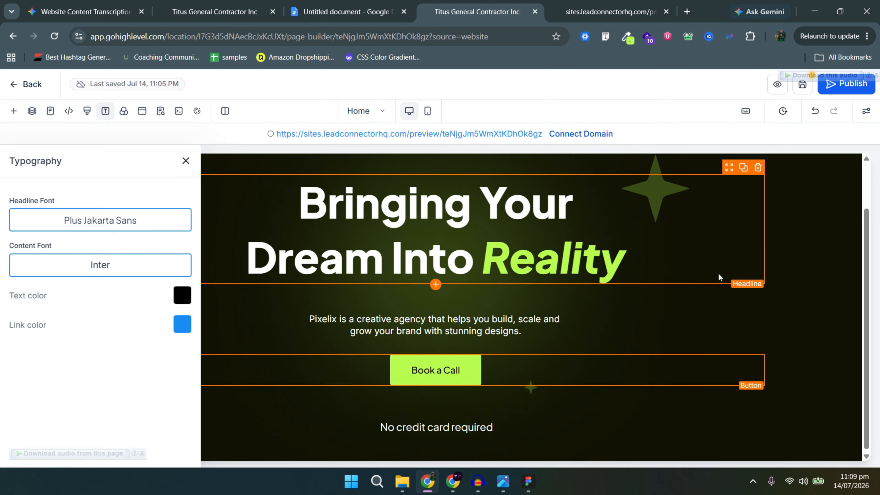
pyautogui.hotkey('alt', 'Tab')
pyautogui.hotkey('alt', 'Tab')
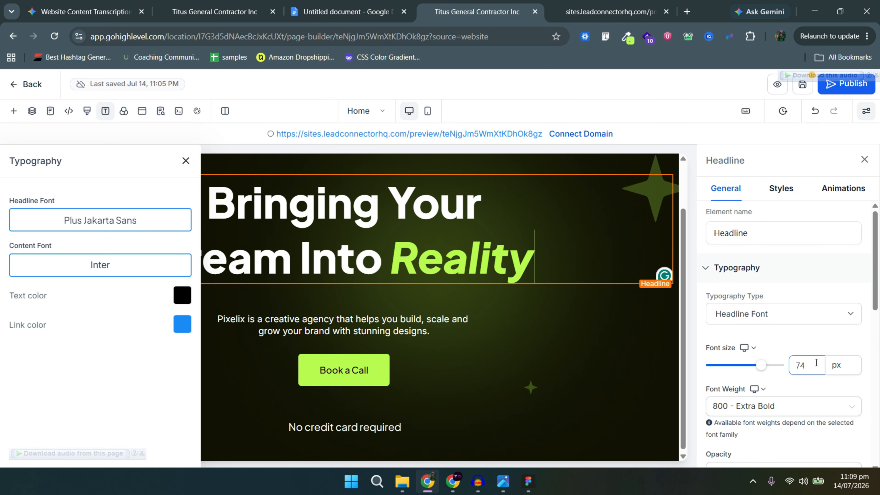
# Set the headline row's top padding to 40.
pyautogui.click(651, 323)
pyautogui.click(182, 161)
pyautogui.scroll(2, 185, 170)
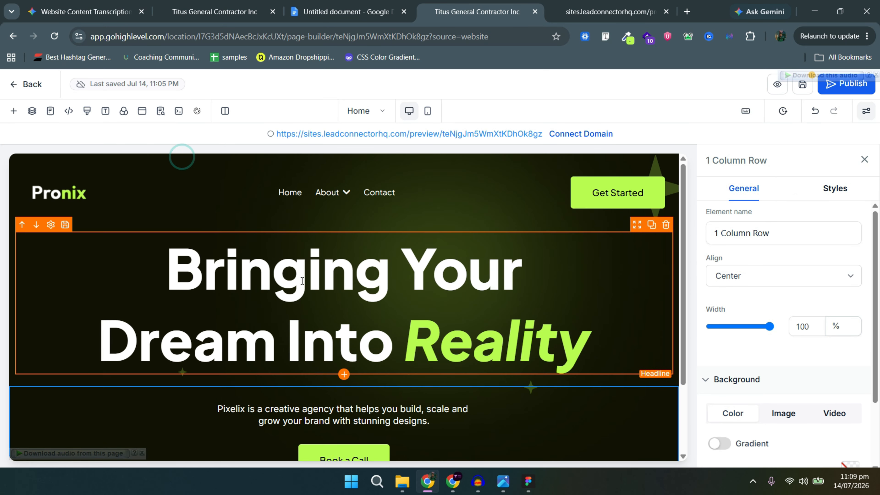
pyautogui.click(448, 228)
pyautogui.click(445, 225)
pyautogui.scroll(-2, 827, 271)
pyautogui.click(835, 188)
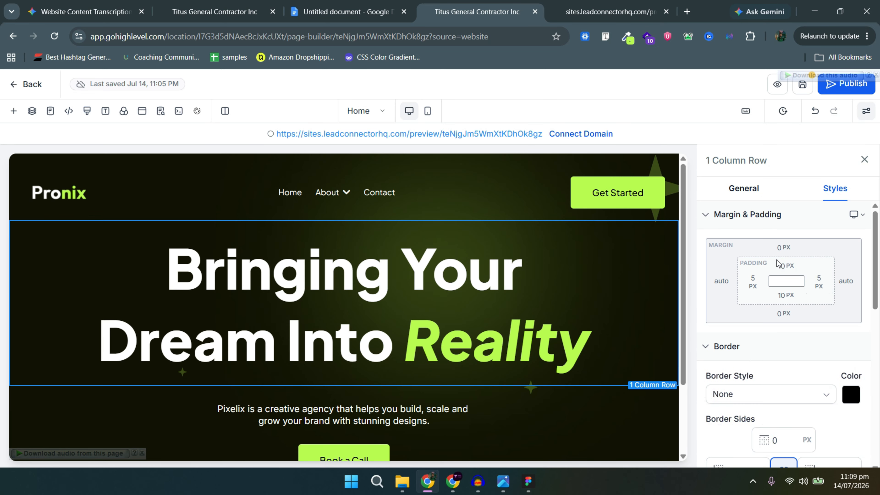
pyautogui.click(786, 272)
pyautogui.click(847, 319)
pyautogui.scroll(-3, 447, 305)
# Remove the description paragraph's top padding.
pyautogui.click(432, 318)
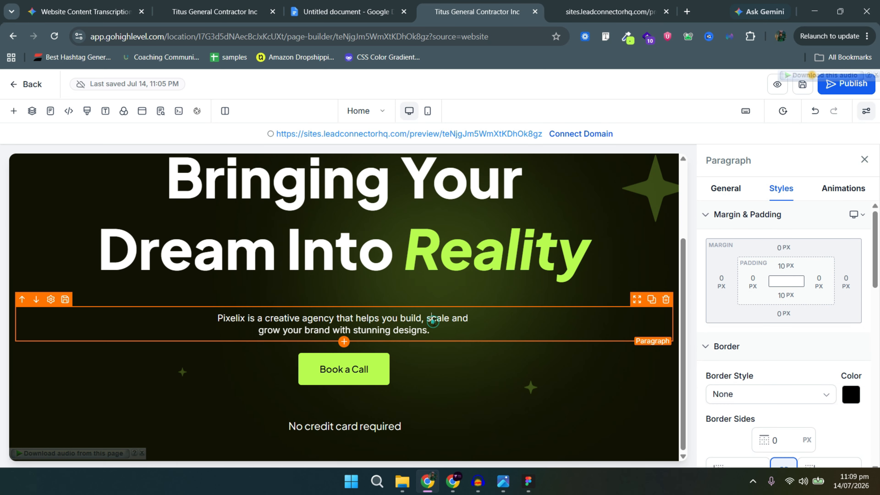
pyautogui.click(449, 305)
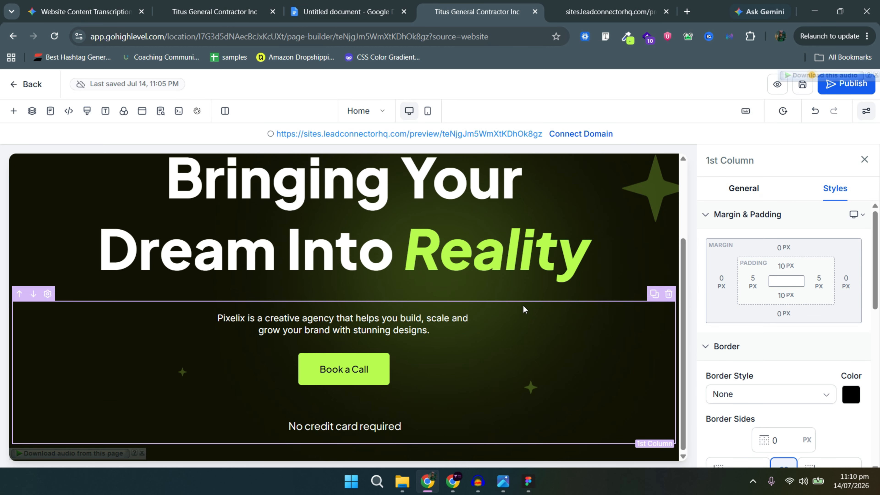
pyautogui.click(523, 314)
pyautogui.click(782, 267)
pyautogui.click(718, 320)
pyautogui.click(485, 368)
pyautogui.click(458, 405)
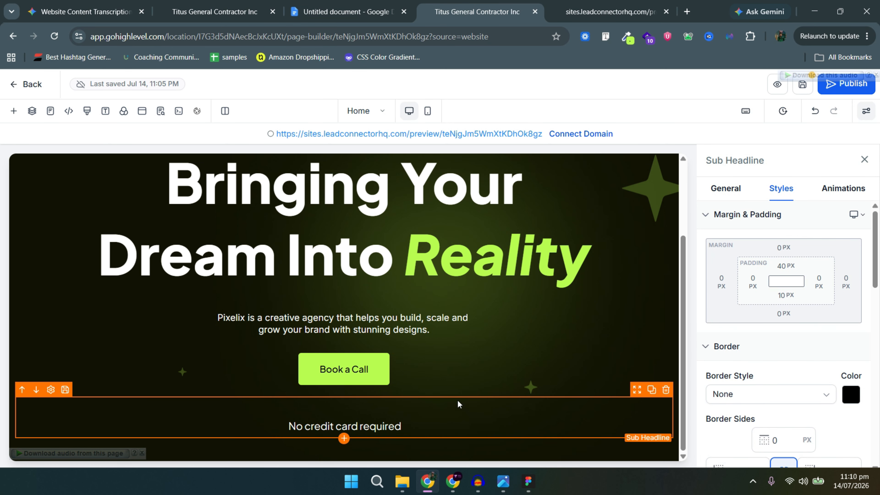
# After checking the Figma subheadline, set the site content font to Outfit.
pyautogui.hotkey('alt', 'Tab')
pyautogui.click(341, 206)
pyautogui.hotkey('alt', 'Tab')
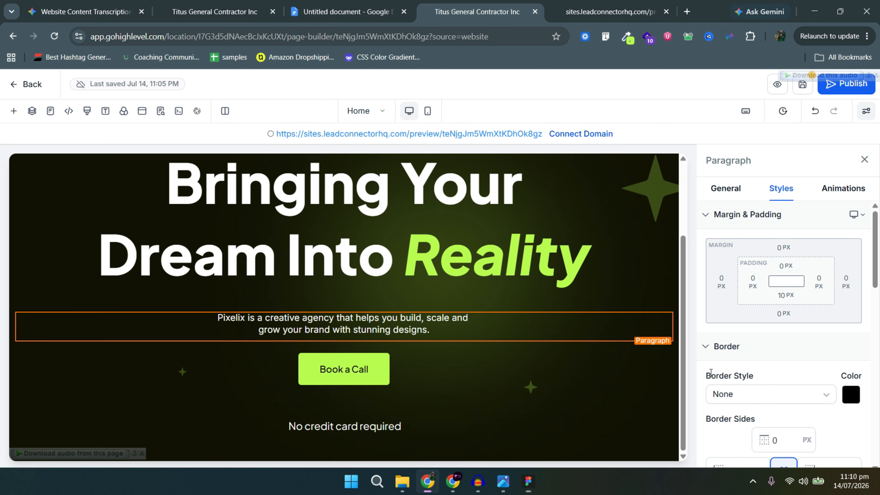
pyautogui.click(104, 111)
pyautogui.click(101, 267)
pyautogui.write('out')
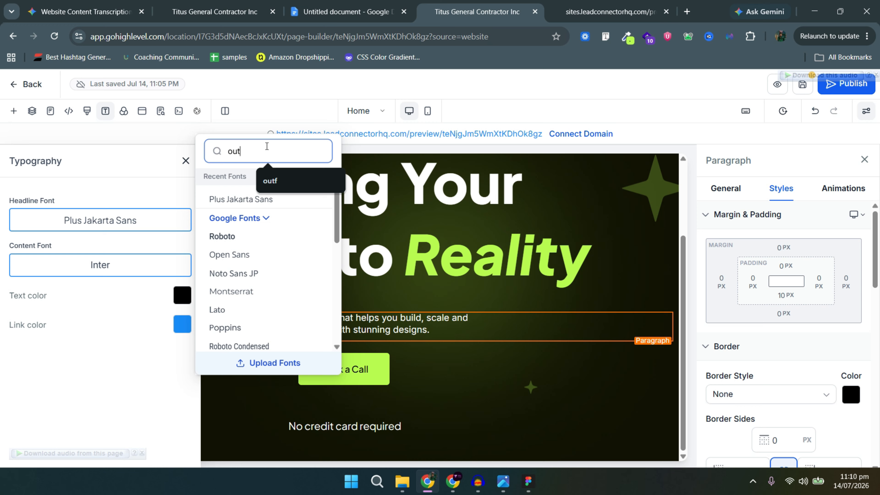
pyautogui.click(236, 250)
pyautogui.hotkey('alt', 'Tab')
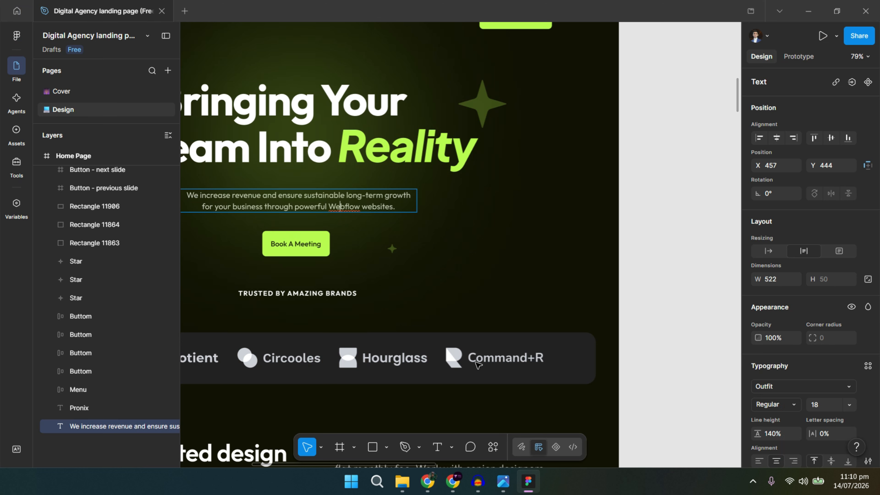
# Read the Figma font styles of TRUSTED BY AMAZING BRANDS and the hero paragraph.
pyautogui.click(316, 293)
pyautogui.scroll(-3, 780, 404)
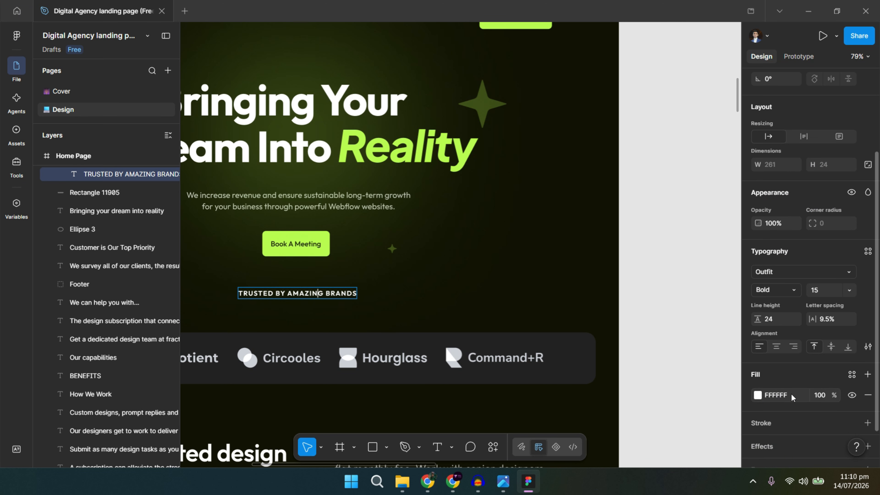
pyautogui.scroll(3, 793, 397)
pyautogui.click(379, 195)
pyautogui.click(312, 294)
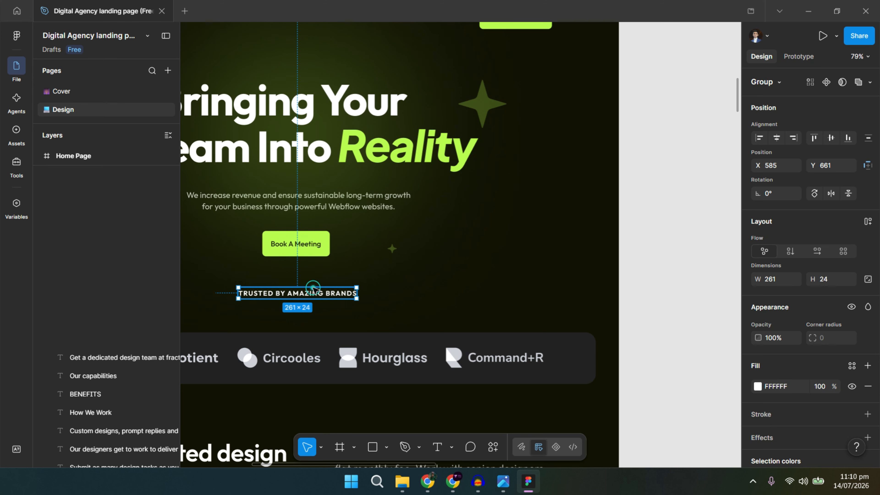
pyautogui.scroll(1, 703, 305)
pyautogui.scroll(-1, 288, 295)
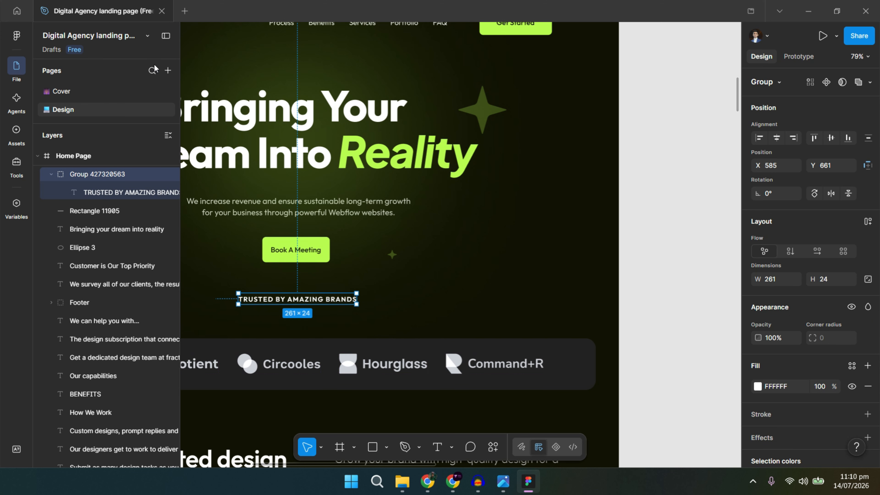
pyautogui.press('Escape')
pyautogui.moveTo(376, 265); pyautogui.dragTo(520, 314)
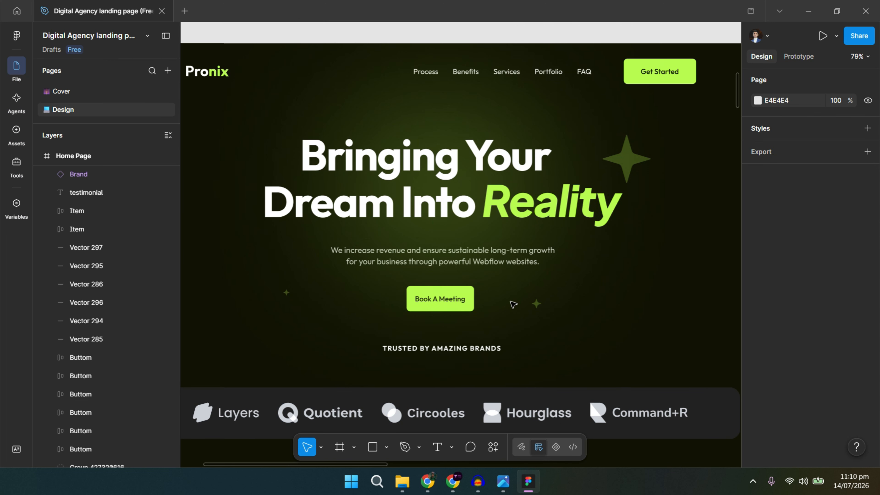
pyautogui.hotkey('alt', 'Tab')
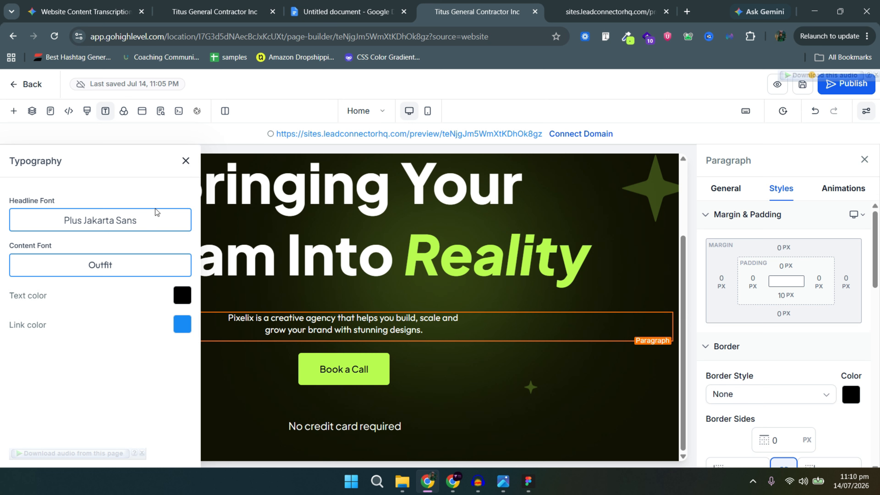
# Compare with Figma and dismiss the grammar suggestion on the hero paragraph.
pyautogui.hotkey('alt', 'Tab')
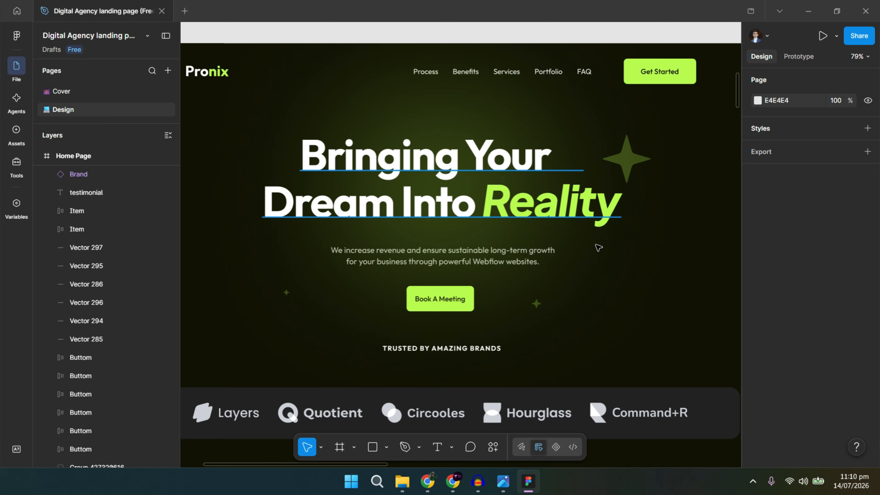
pyautogui.hotkey('alt', 'Tab')
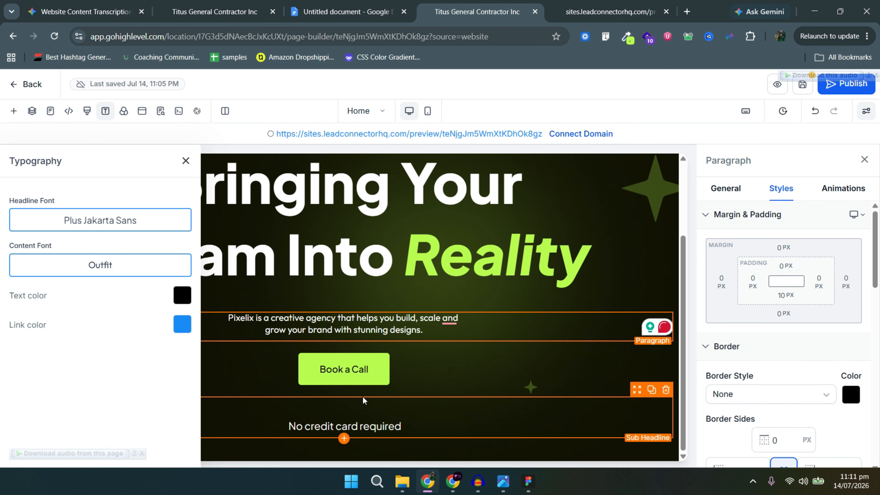
pyautogui.scroll(-2, 828, 385)
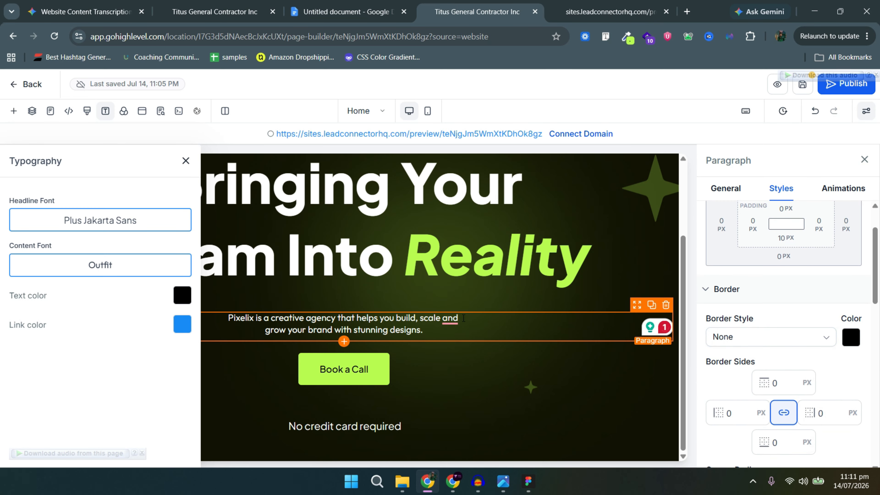
pyautogui.moveTo(454, 318)
pyautogui.click(454, 345)
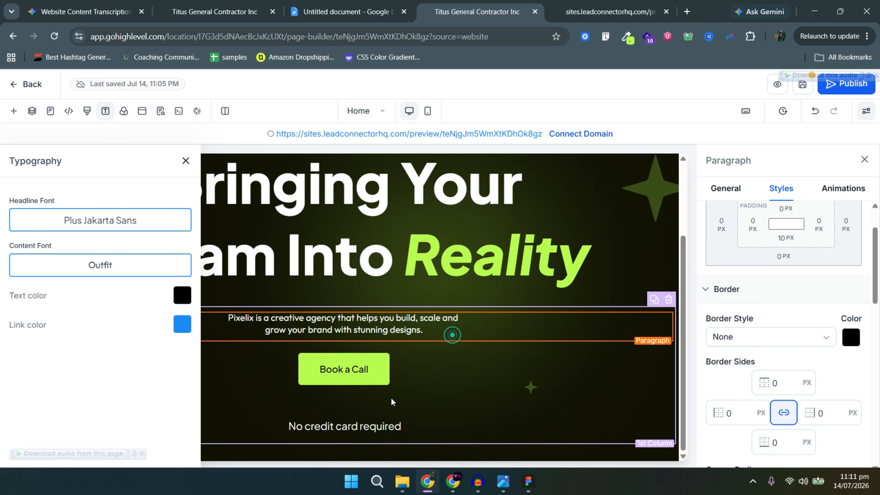
# Set the hero paragraph font size to 18 px.
pyautogui.click(387, 420)
pyautogui.scroll(-4, 873, 371)
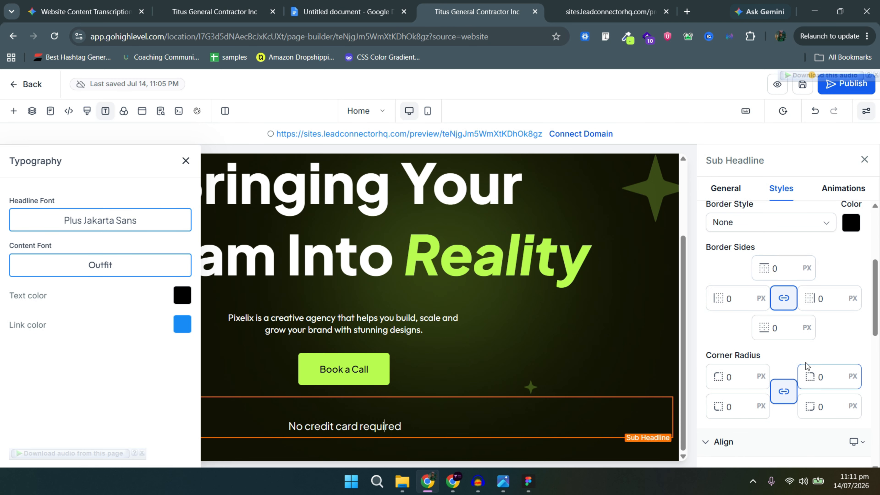
pyautogui.scroll(-8, 873, 371)
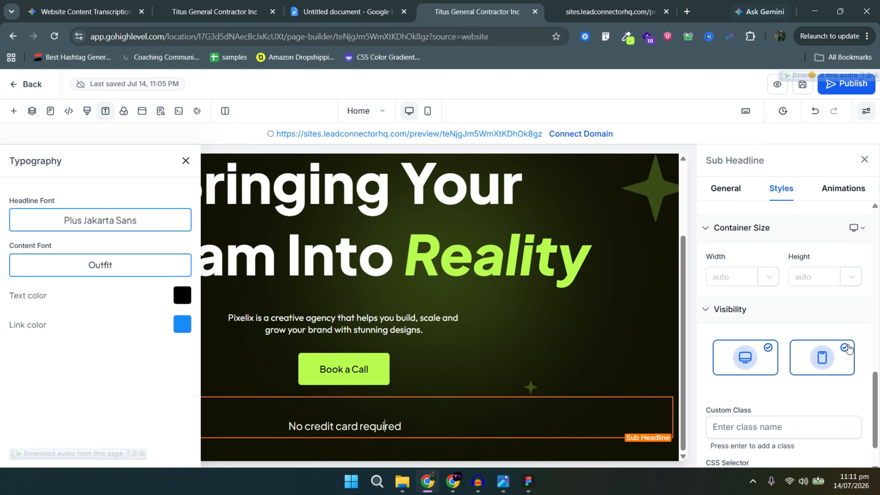
pyautogui.scroll(-1, 837, 345)
pyautogui.click(727, 190)
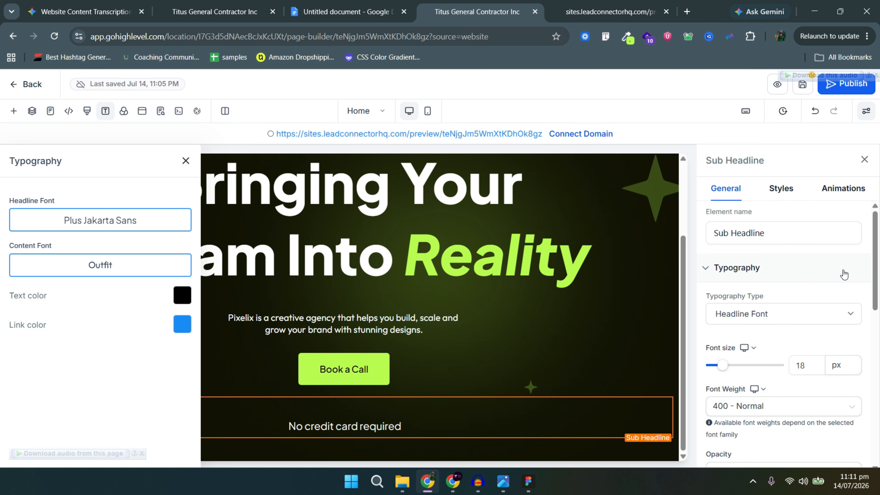
pyautogui.scroll(-3, 840, 336)
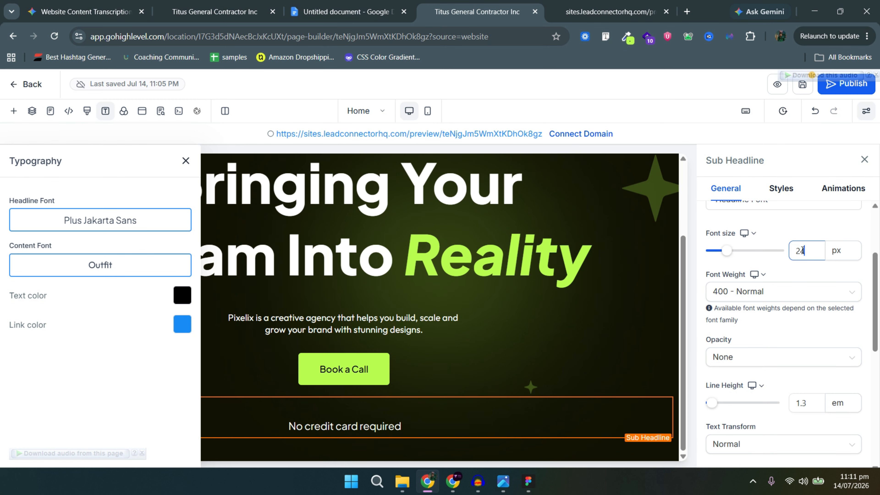
pyautogui.click(397, 325)
pyautogui.write('18')
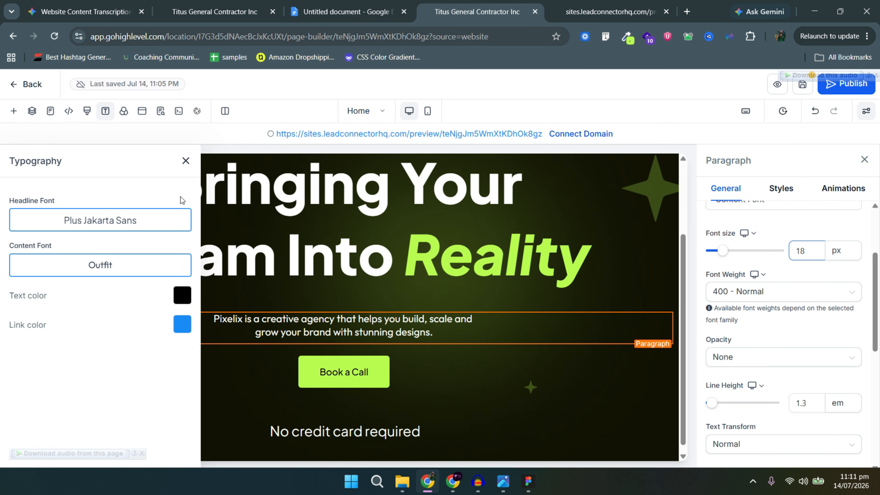
# Close the typography settings and check the updated hero in the live preview.
pyautogui.click(186, 160)
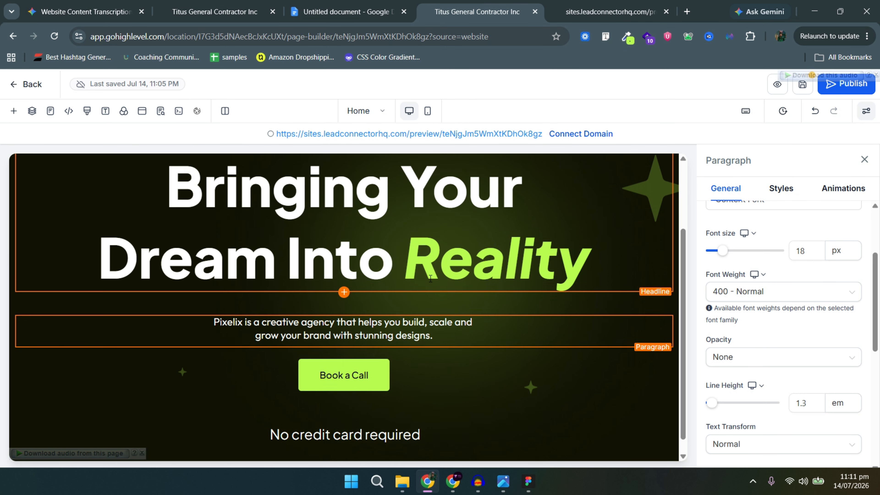
pyautogui.click(803, 86)
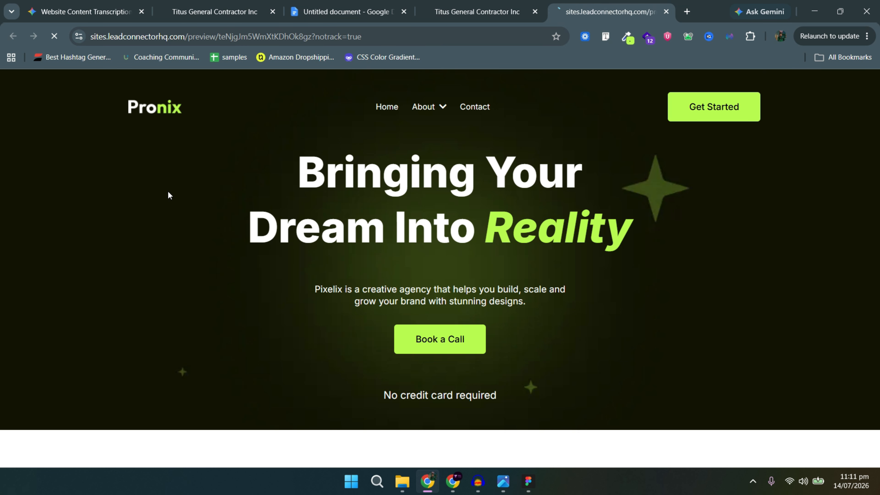
pyautogui.click(513, 10)
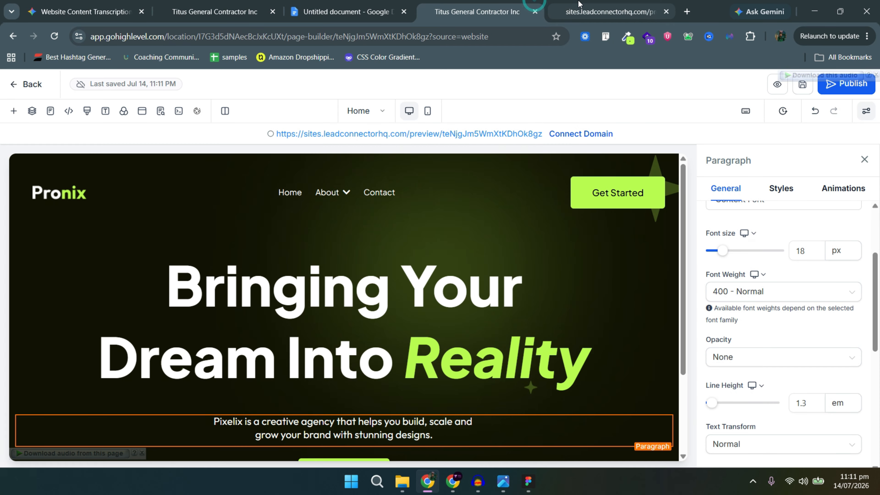
pyautogui.click(576, 4)
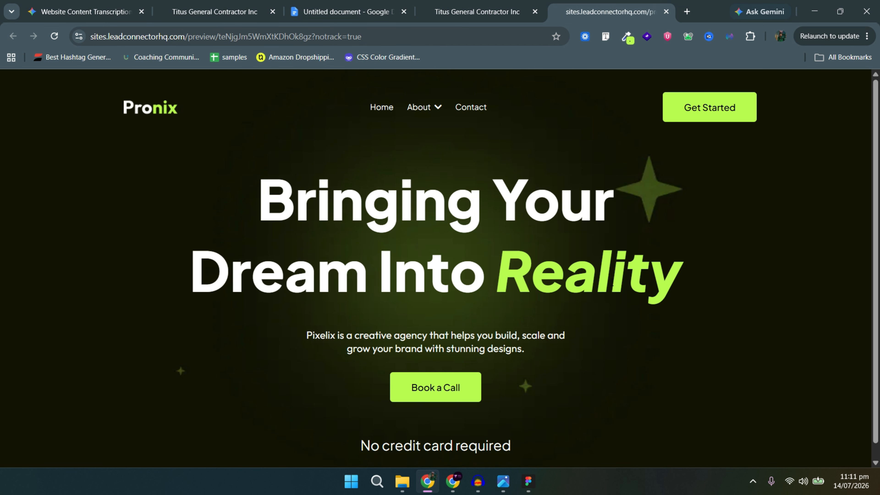
pyautogui.hotkey('alt', 'Tab')
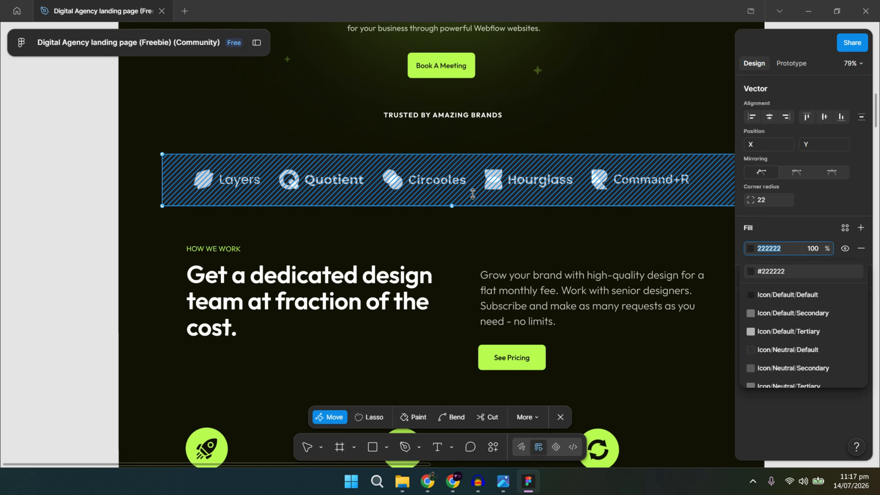
# Close the logo strip's fill list in Figma, zoom out, and return to the builder.
pyautogui.click(473, 183)
pyautogui.click(468, 324)
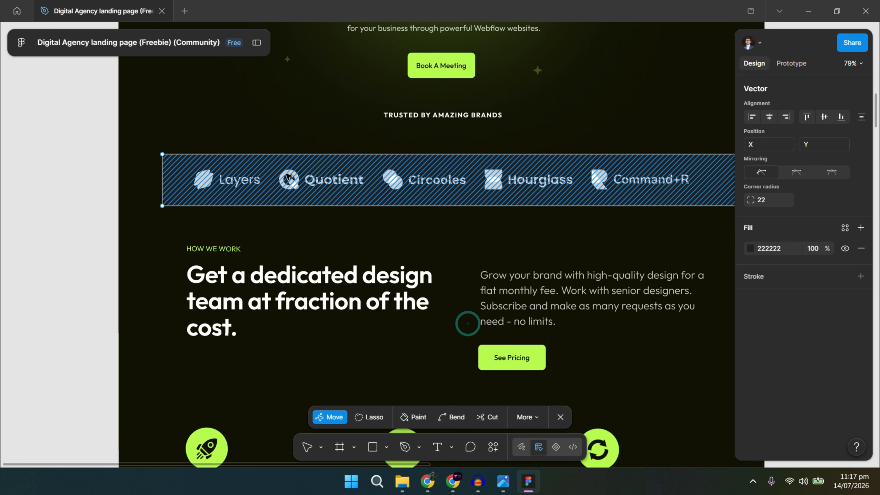
pyautogui.scroll(-1, 474, 295)
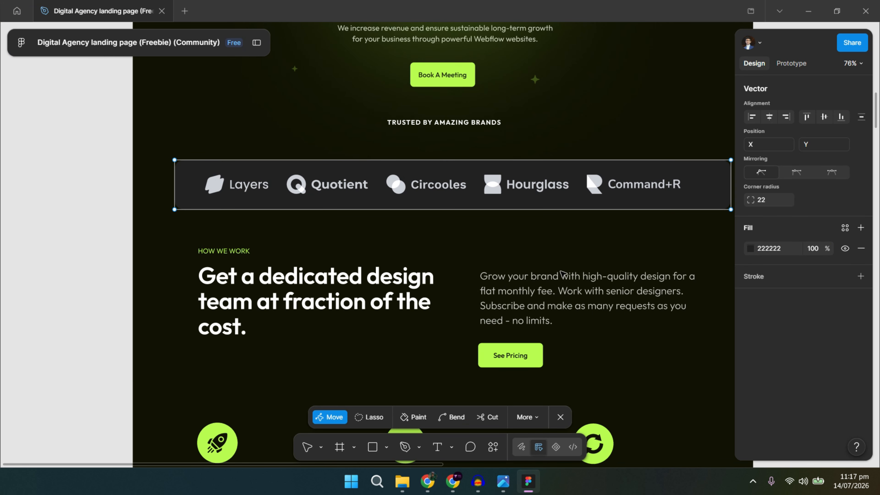
pyautogui.scroll(2, 479, 295)
pyautogui.hscroll(3, 479, 295)
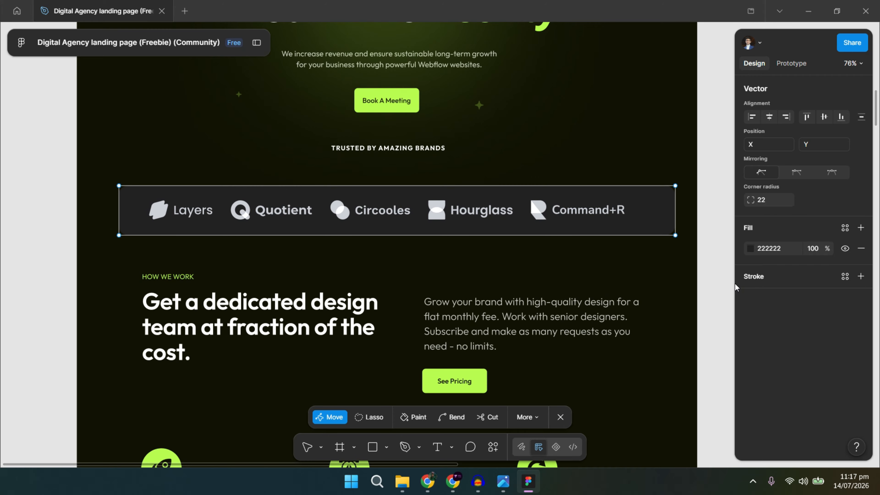
pyautogui.hotkey('alt', 'Tab')
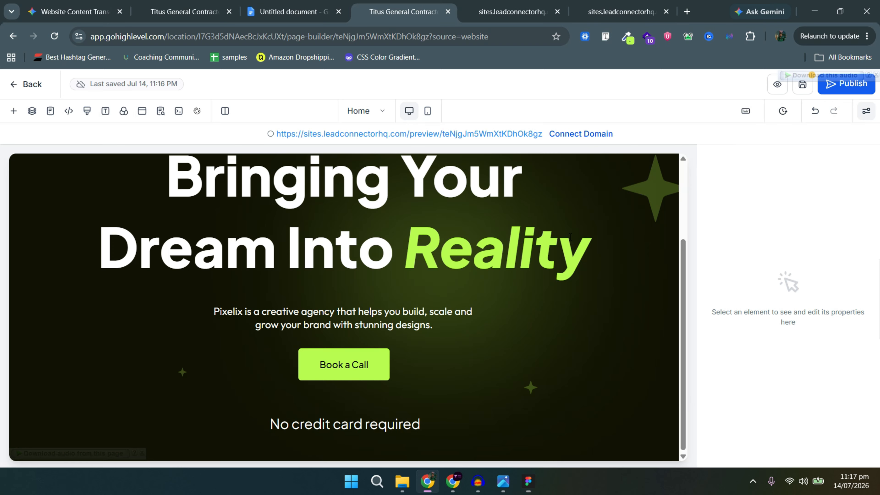
# Add a new one-column row below the hero.
pyautogui.click(344, 448)
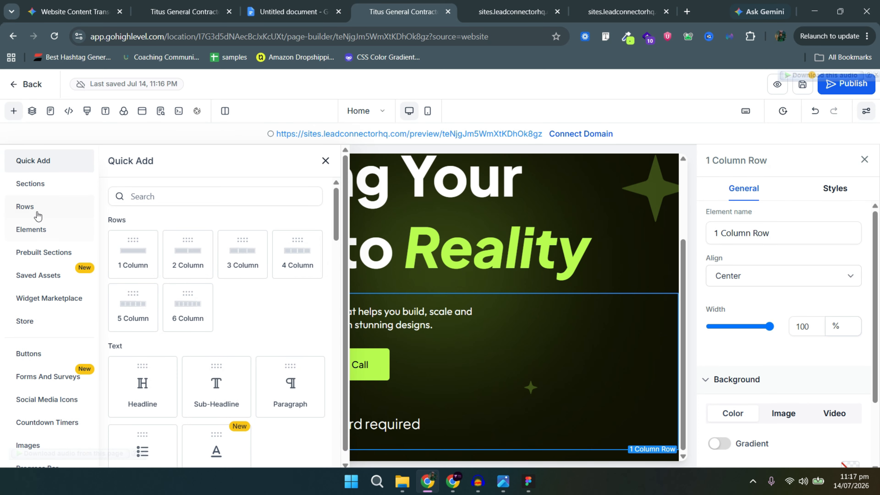
pyautogui.click(38, 216)
pyautogui.moveTo(173, 232); pyautogui.dragTo(380, 430)
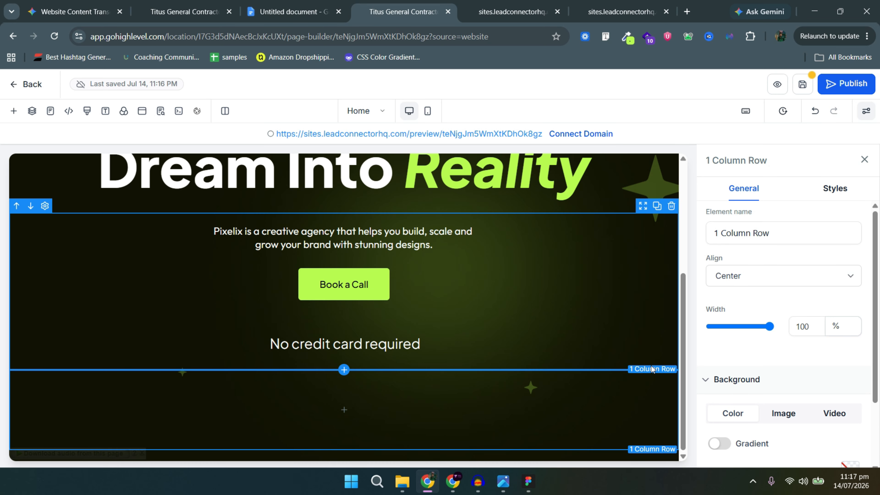
pyautogui.hotkey('alt', 'Tab')
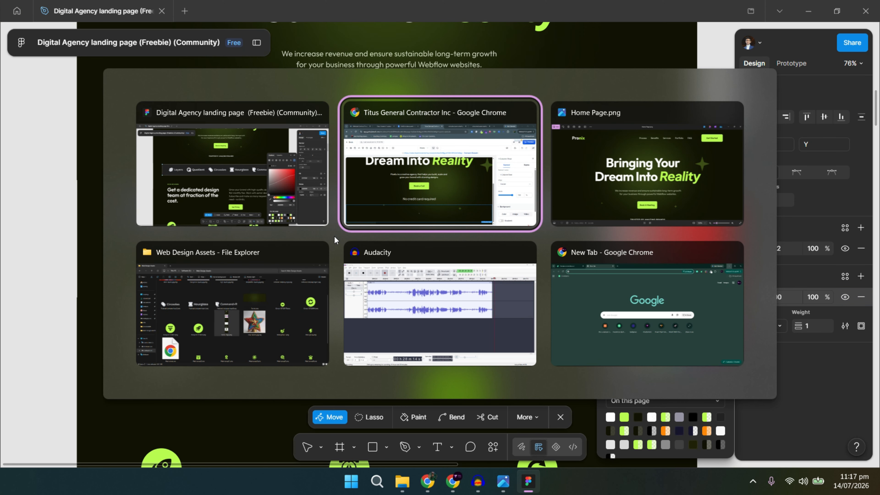
pyautogui.hotkey('alt', 'Tab')
# Insert a Logo Showcase ticker into the new row, searching 'logo'.
pyautogui.moveTo(508, 408)
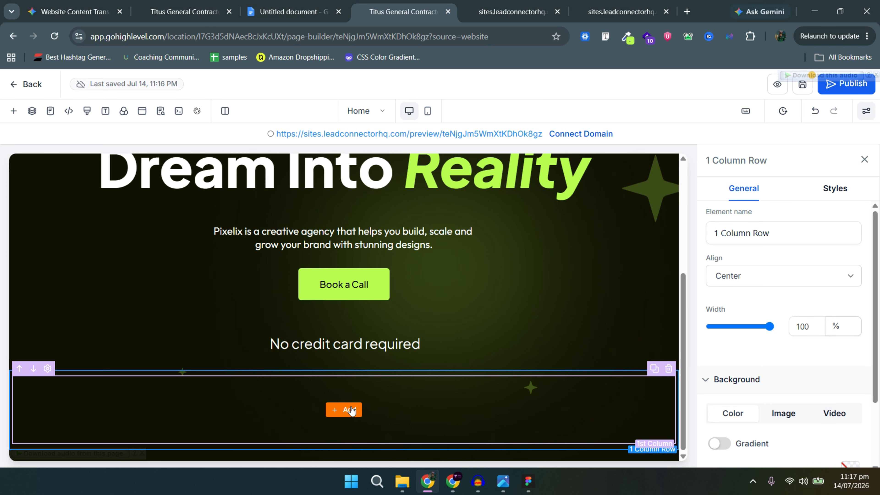
pyautogui.click(344, 409)
pyautogui.click(234, 202)
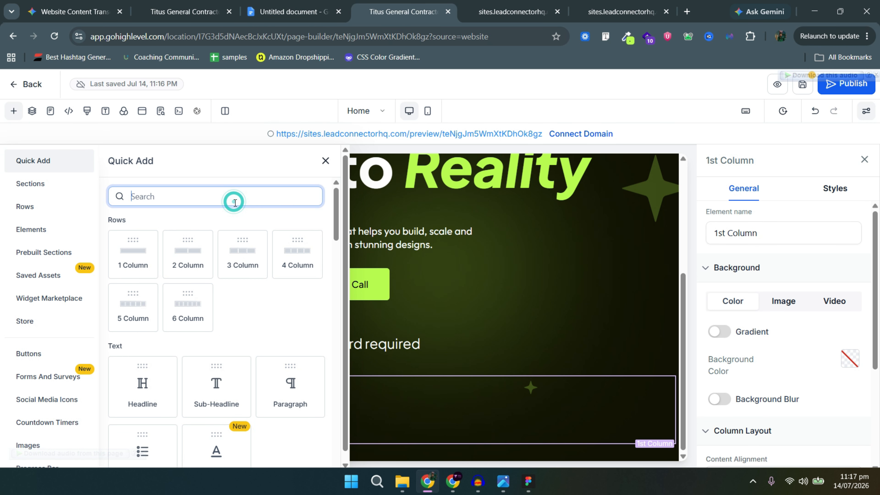
pyautogui.write('logo')
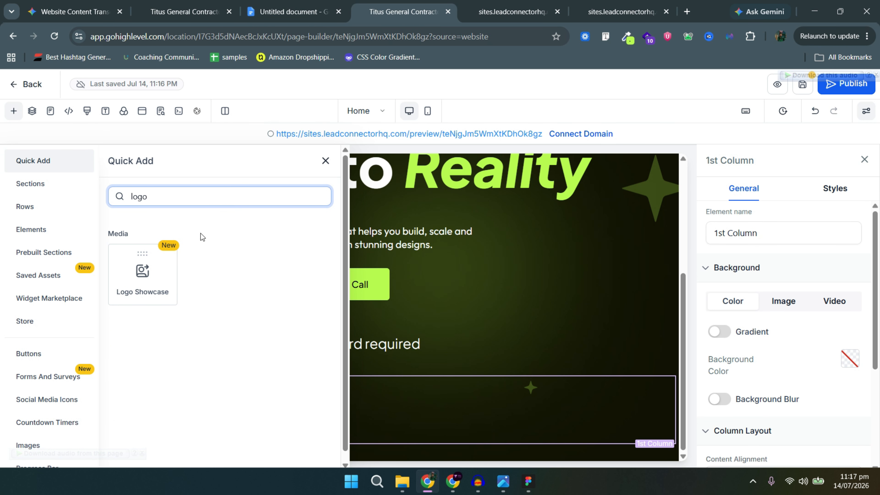
pyautogui.click(142, 274)
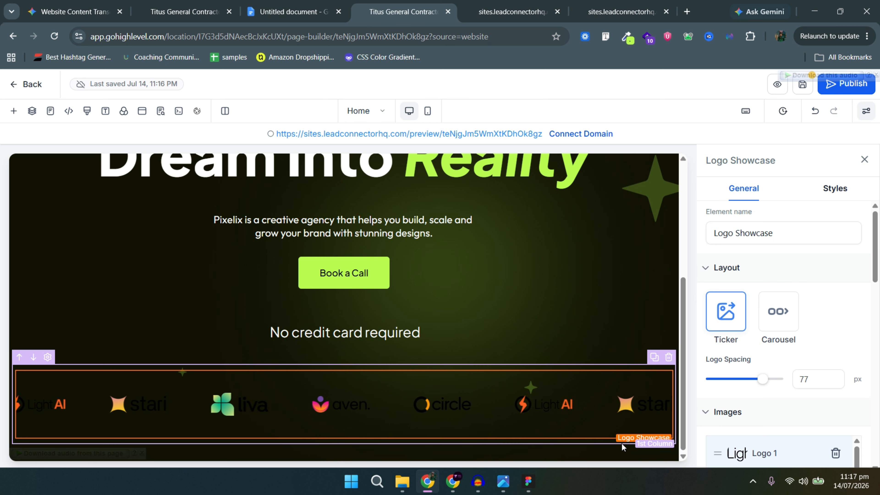
# After comparing with Figma, delete the Logo Showcase ticker and its empty row.
pyautogui.hotkey('alt', 'Tab')
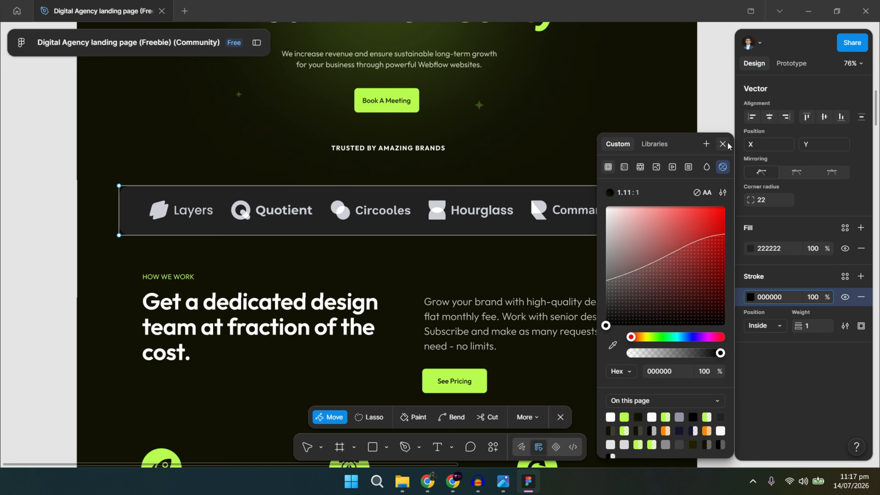
pyautogui.click(722, 144)
pyautogui.hotkey('alt', 'Tab')
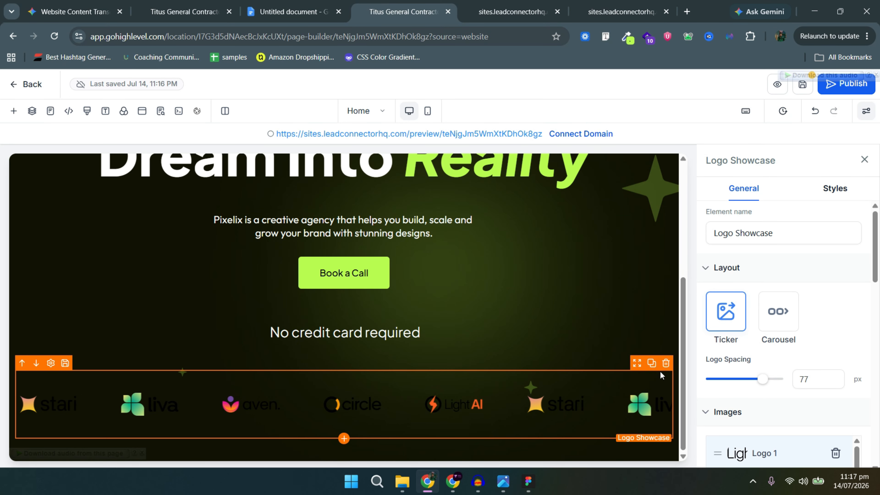
pyautogui.click(666, 364)
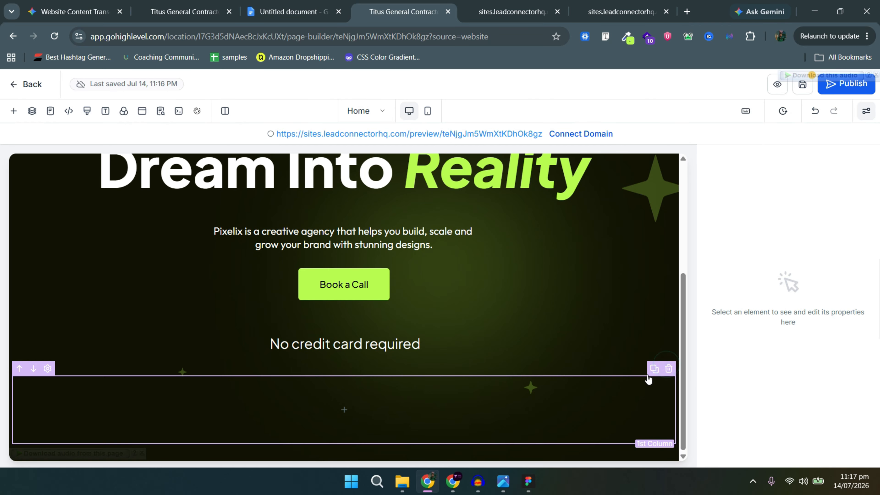
pyautogui.click(668, 368)
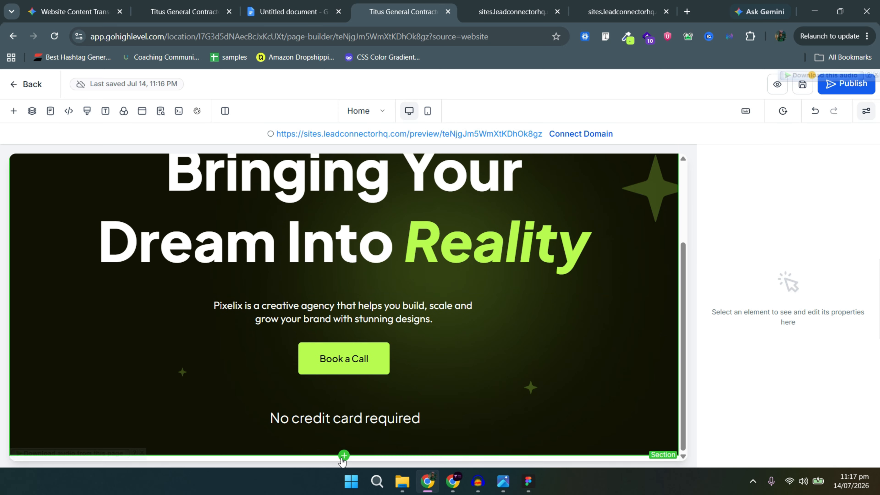
# Add a 5 Column row from the Rows library below the hero.
pyautogui.click(344, 453)
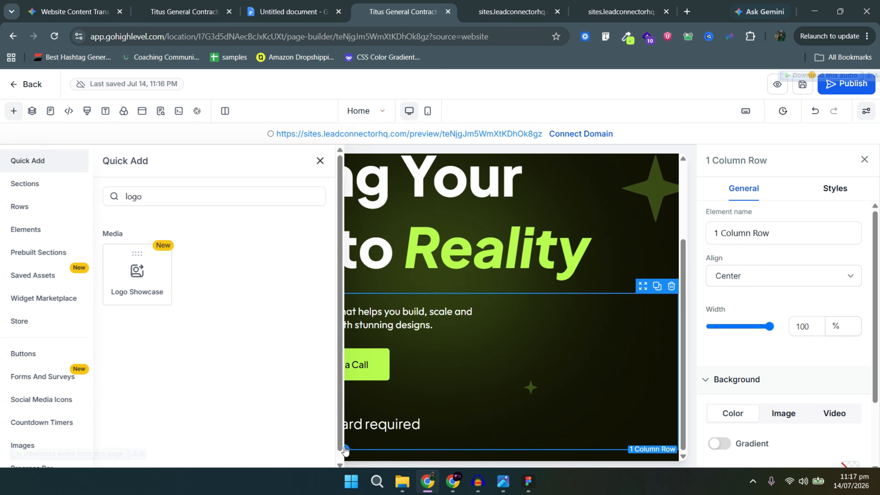
pyautogui.click(42, 208)
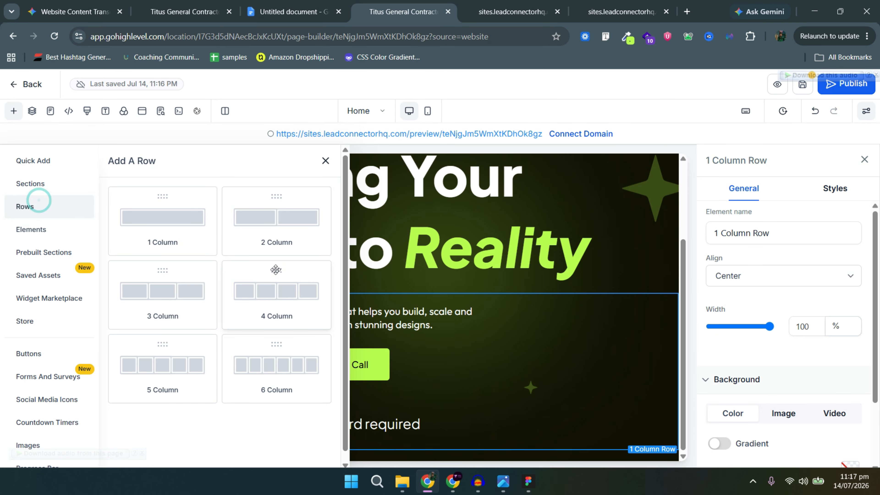
pyautogui.click(162, 364)
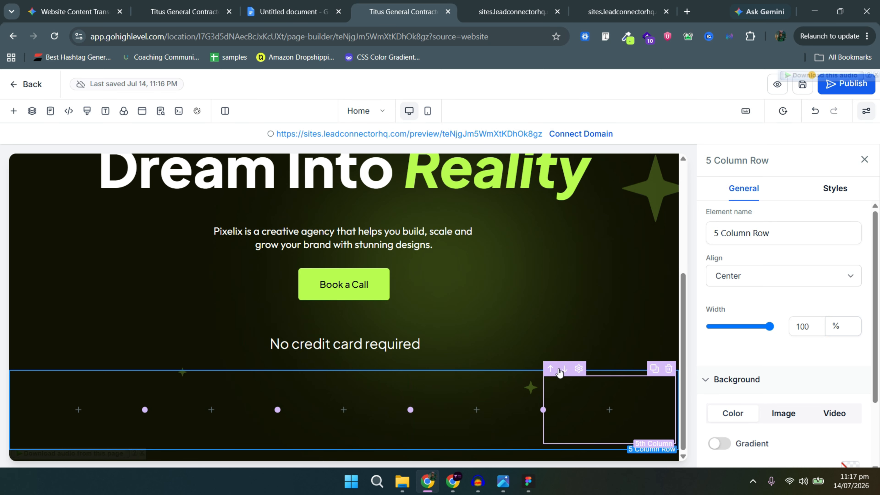
# Give the new five-column row a dark #222222 background colour.
pyautogui.click(536, 373)
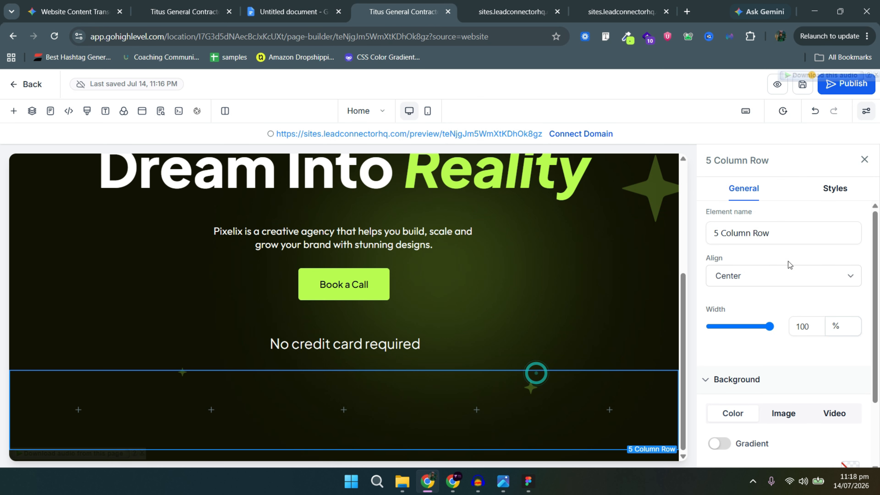
pyautogui.click(834, 191)
pyautogui.scroll(-3, 832, 388)
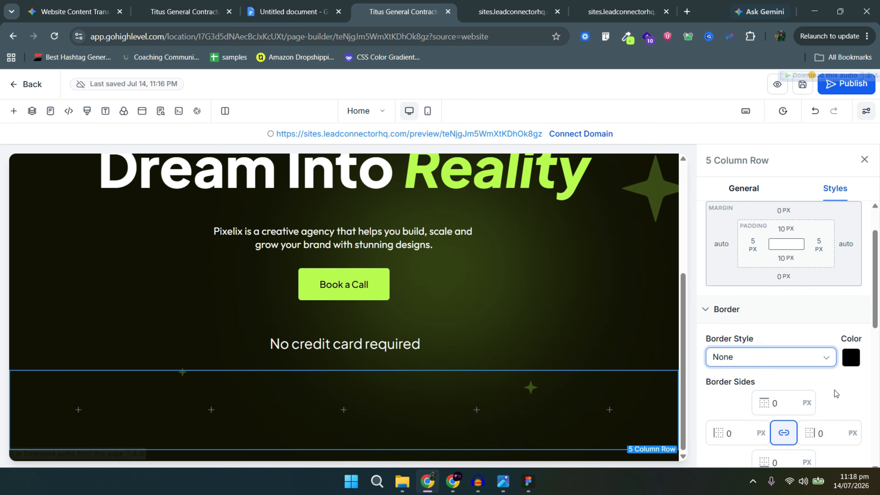
pyautogui.scroll(2, 819, 354)
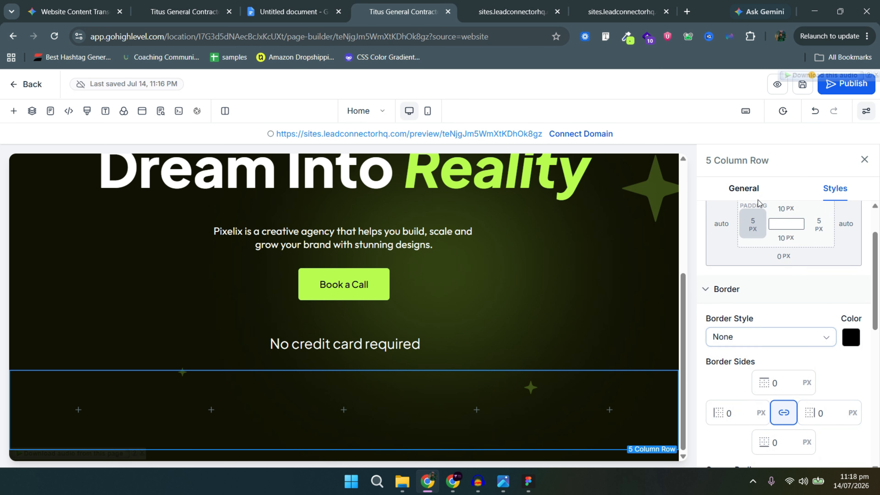
pyautogui.click(744, 197)
pyautogui.scroll(-3, 764, 393)
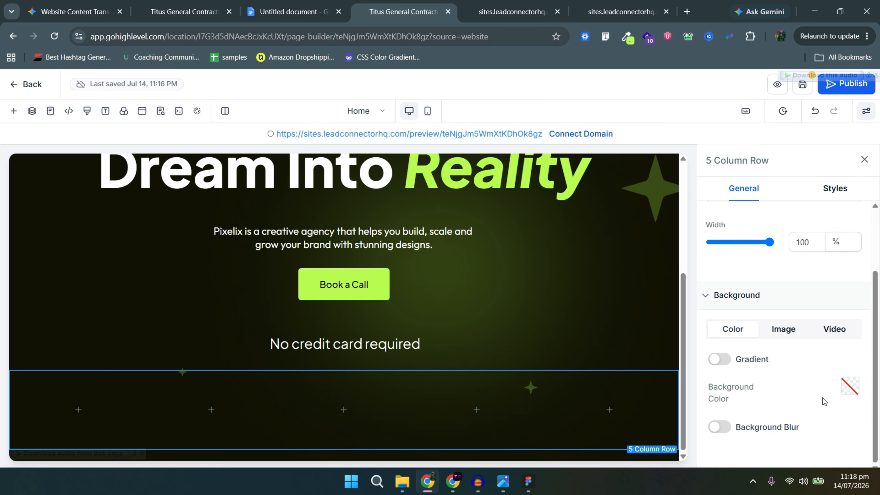
pyautogui.click(848, 389)
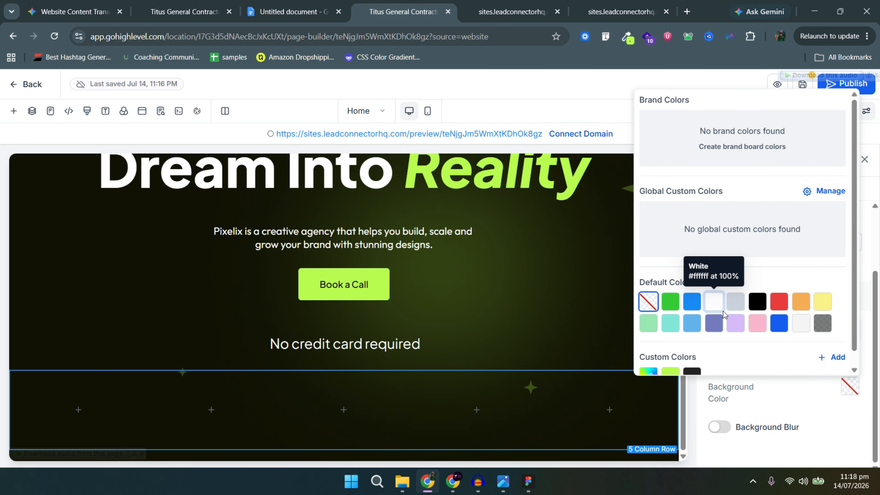
pyautogui.click(692, 368)
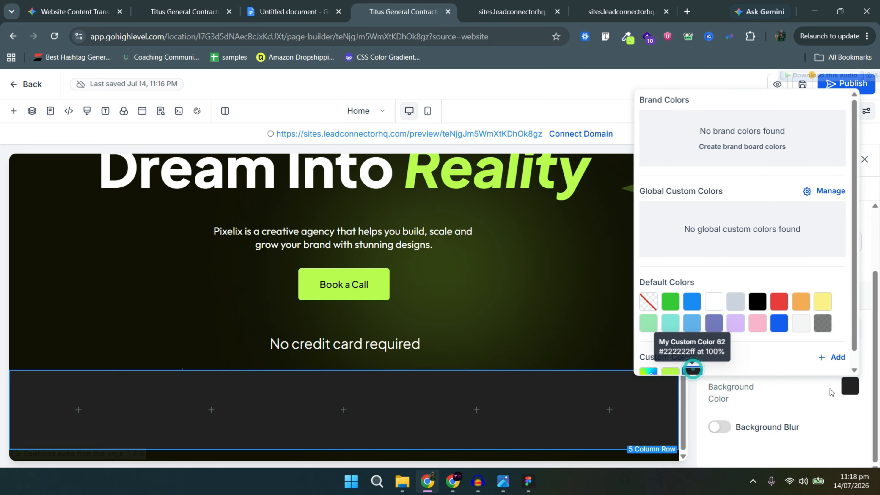
pyautogui.click(839, 390)
# Start adding an element to the row's first column and browse the element list.
pyautogui.click(104, 418)
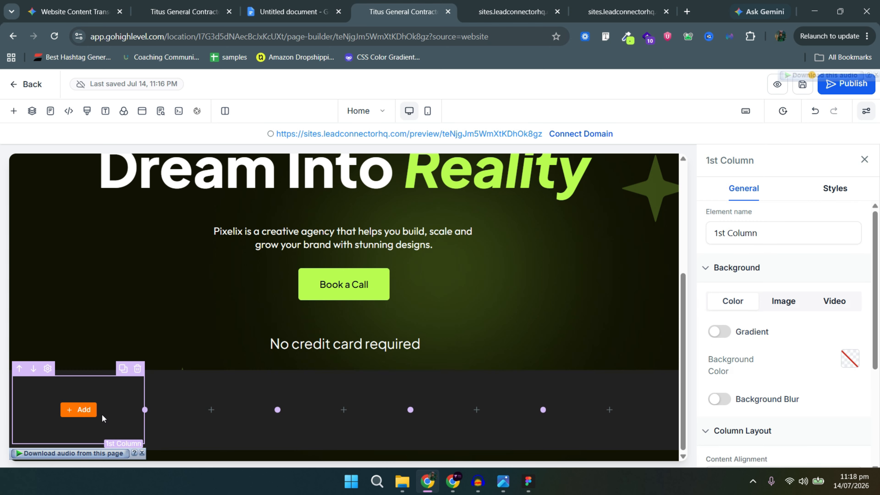
pyautogui.click(79, 410)
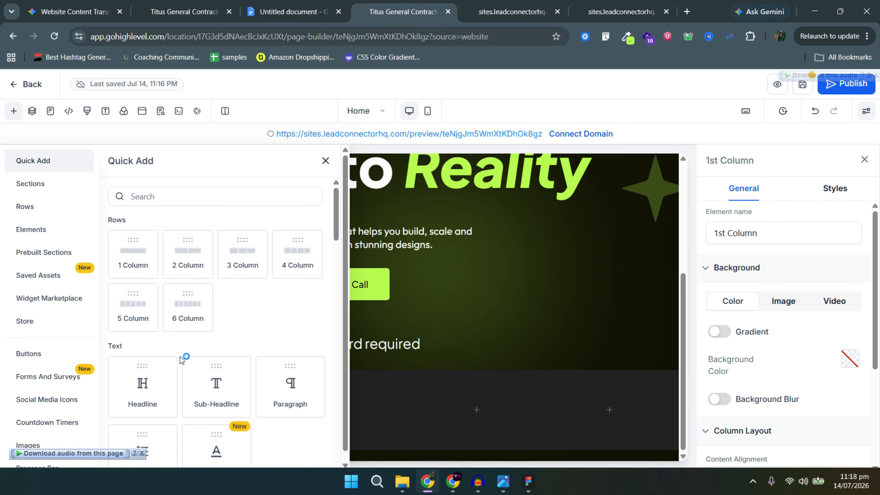
pyautogui.scroll(-10, 181, 361)
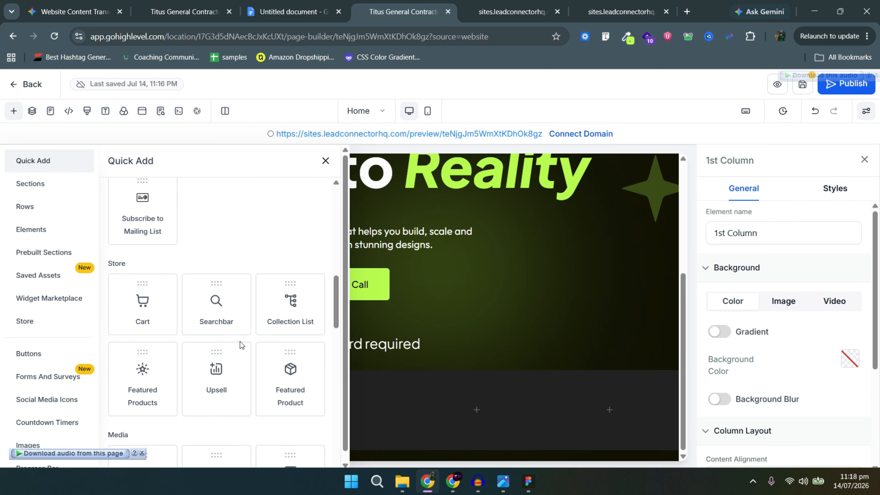
pyautogui.scroll(-5, 239, 344)
pyautogui.scroll(12, 236, 340)
pyautogui.scroll(-7, 235, 340)
# Place an Image element in column 1 with the Command+R logo from Media Storage.
pyautogui.scroll(-5, 211, 345)
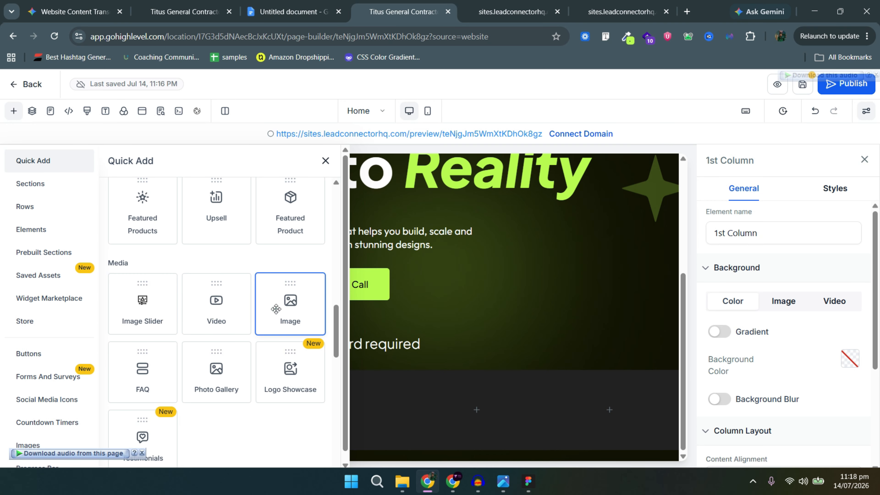
pyautogui.moveTo(276, 309); pyautogui.dragTo(80, 409)
pyautogui.click(842, 390)
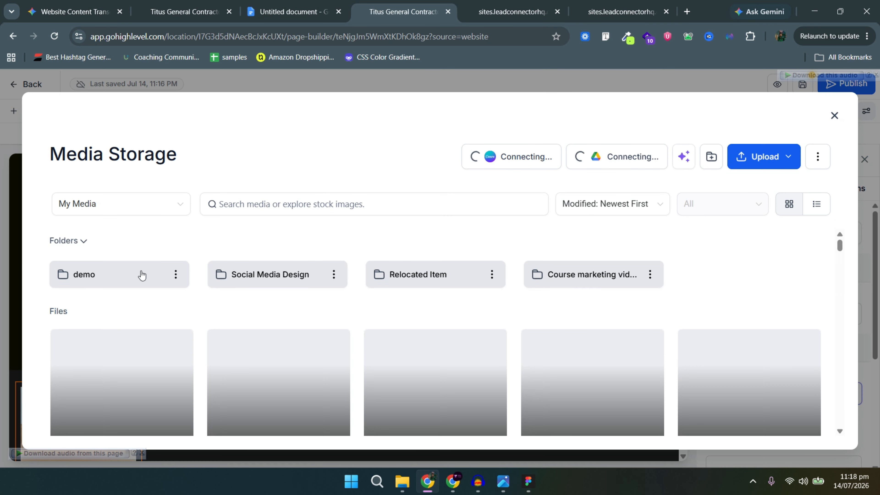
pyautogui.click(141, 275)
pyautogui.scroll(-3, 568, 316)
pyautogui.click(602, 326)
pyautogui.click(812, 430)
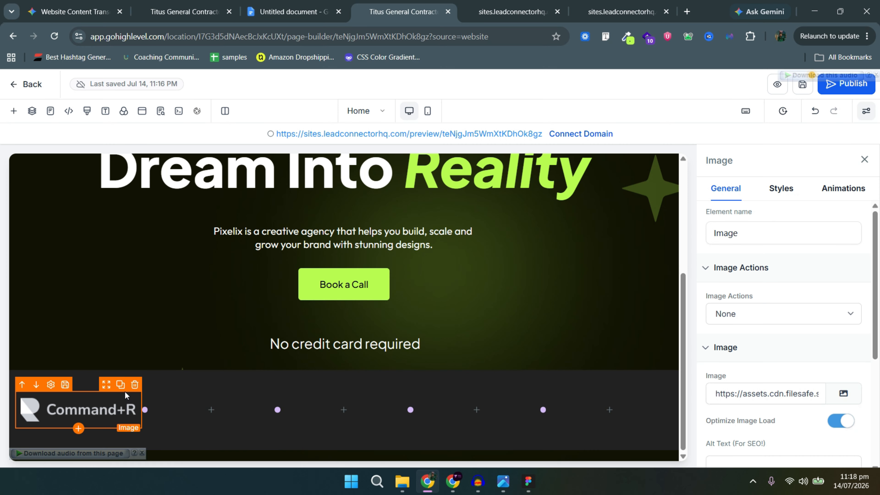
# Duplicate the Command+R logo image into columns 2 through 5.
pyautogui.click(121, 385)
pyautogui.moveTo(109, 372); pyautogui.dragTo(208, 387)
pyautogui.moveTo(242, 383); pyautogui.dragTo(485, 397)
pyautogui.click(385, 387)
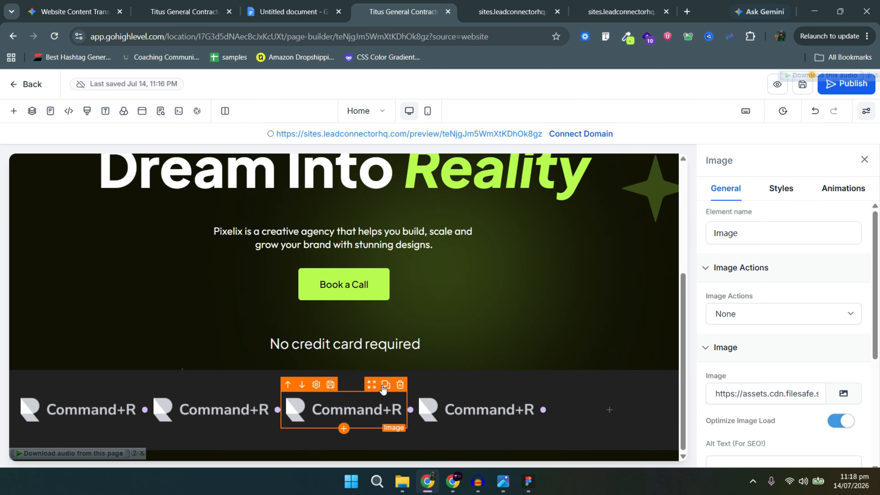
pyautogui.click(384, 386)
pyautogui.moveTo(373, 378); pyautogui.dragTo(595, 401)
# Swap the column 2 and 3 images for the Hourglass and Layers logos.
pyautogui.click(215, 418)
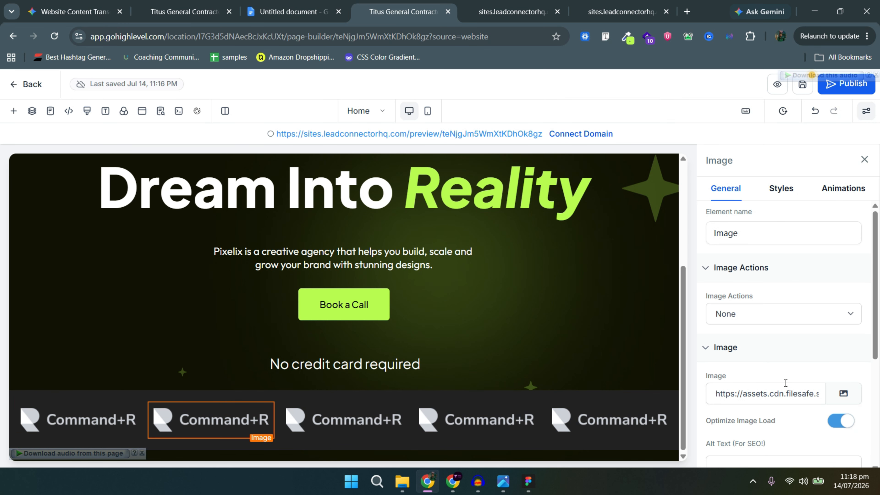
pyautogui.click(844, 393)
pyautogui.scroll(-5, 448, 338)
pyautogui.click(749, 374)
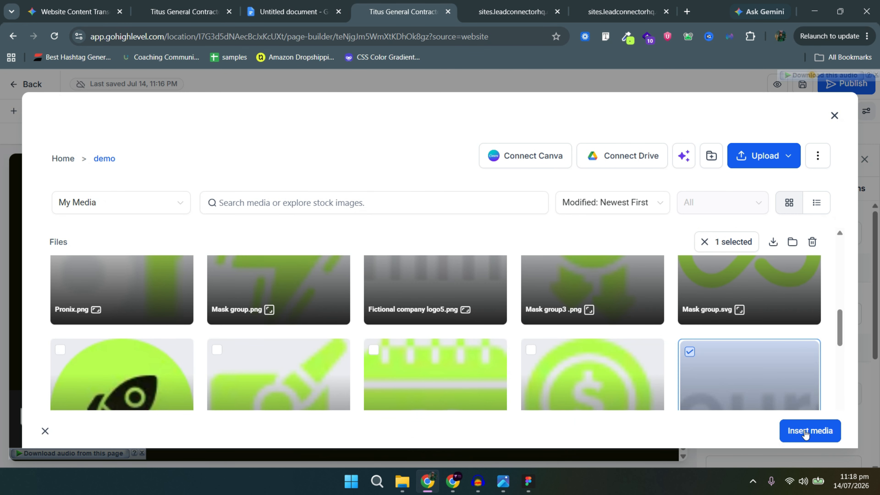
pyautogui.click(806, 434)
pyautogui.click(346, 422)
pyautogui.click(844, 394)
pyautogui.click(118, 279)
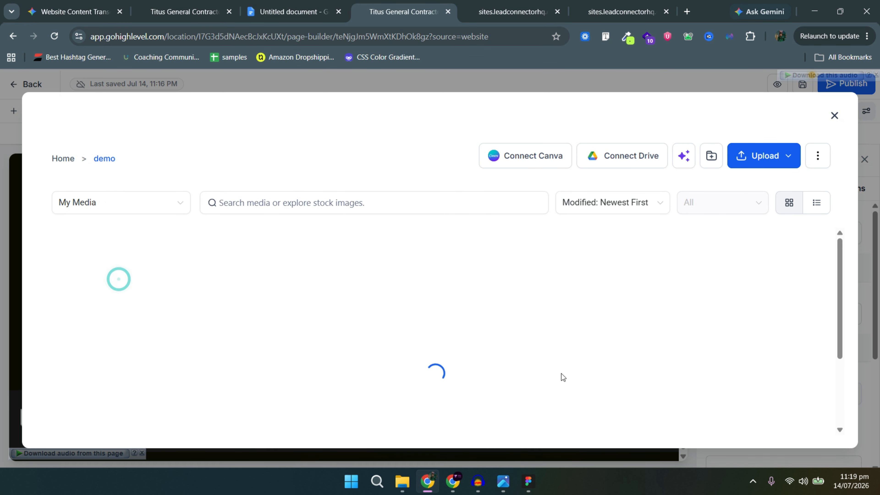
pyautogui.scroll(-5, 623, 368)
pyautogui.click(595, 346)
pyautogui.click(806, 435)
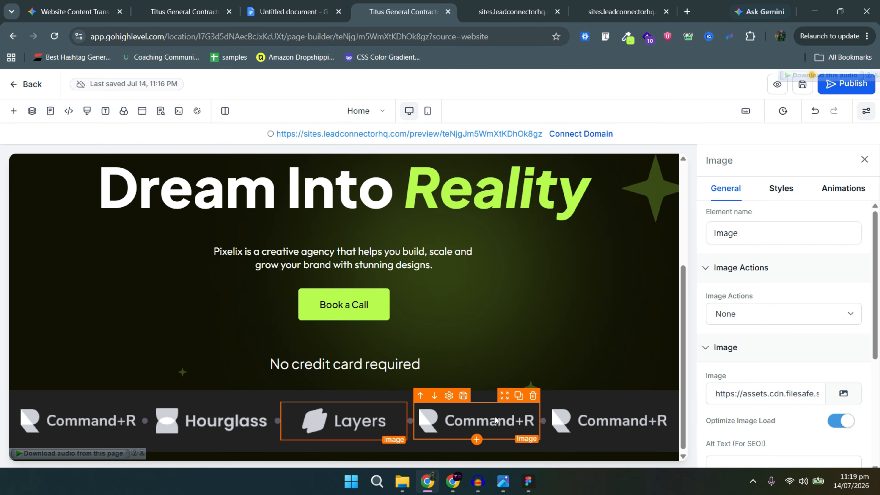
# Replace the column 4 image with the Quotient logo.
pyautogui.click(844, 394)
pyautogui.click(111, 277)
pyautogui.scroll(-5, 485, 347)
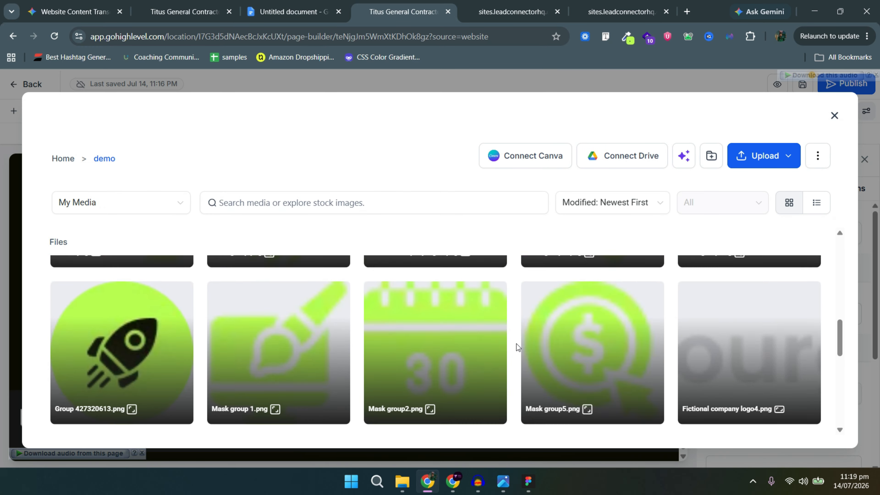
pyautogui.scroll(-5, 598, 361)
pyautogui.click(604, 300)
pyautogui.click(804, 431)
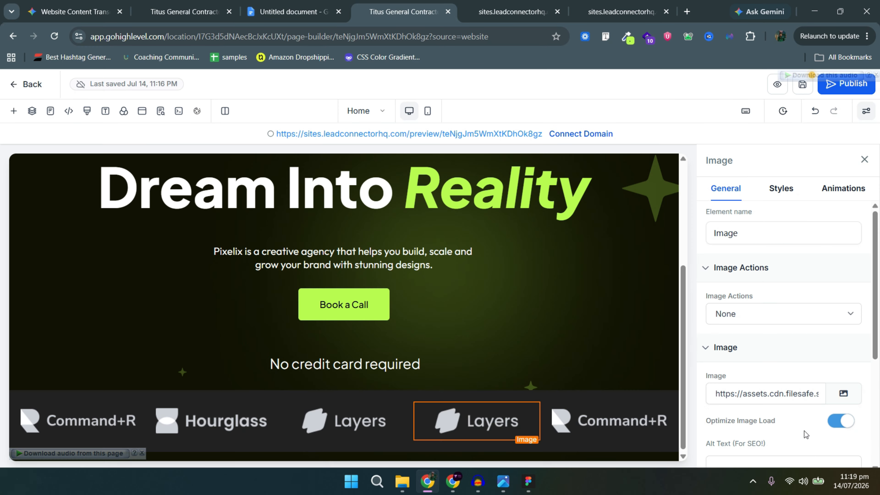
pyautogui.click(843, 393)
pyautogui.click(79, 277)
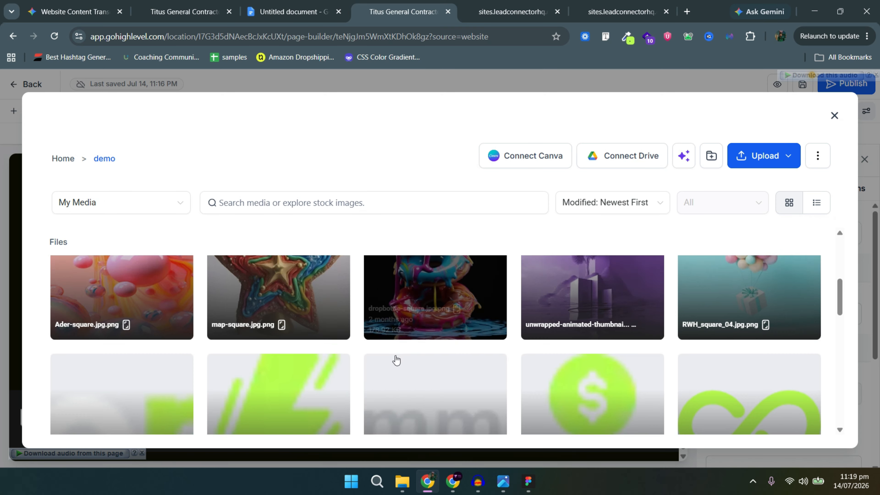
pyautogui.scroll(-7, 397, 361)
pyautogui.click(168, 374)
pyautogui.click(803, 430)
# Replace the column 5 image with the Circooles logo.
pyautogui.click(617, 420)
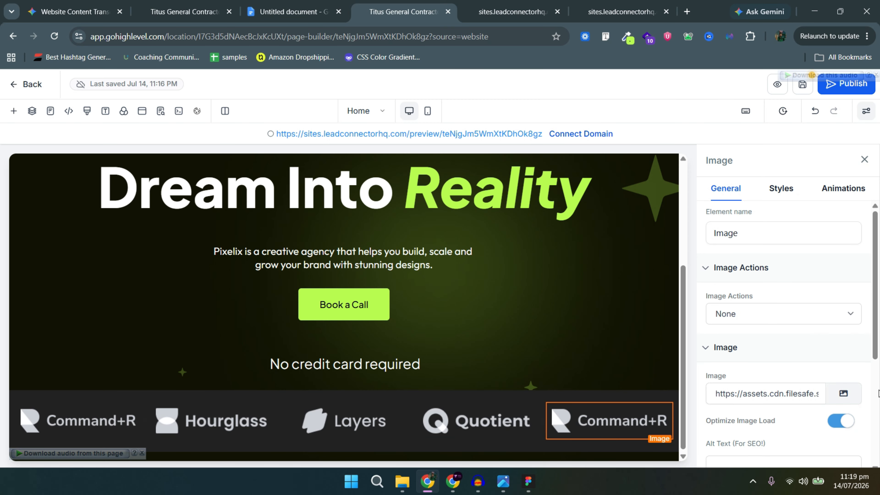
pyautogui.click(844, 393)
pyautogui.click(111, 273)
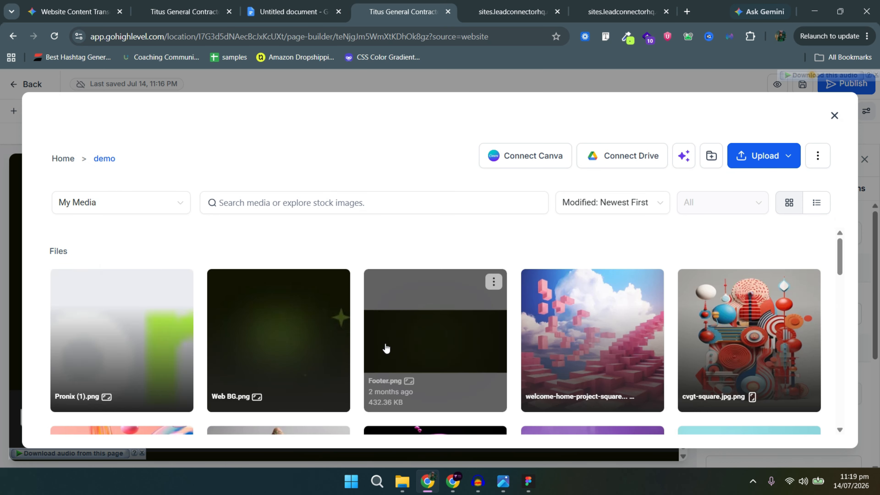
pyautogui.scroll(-7, 387, 348)
pyautogui.click(388, 347)
pyautogui.click(802, 429)
pyautogui.click(522, 389)
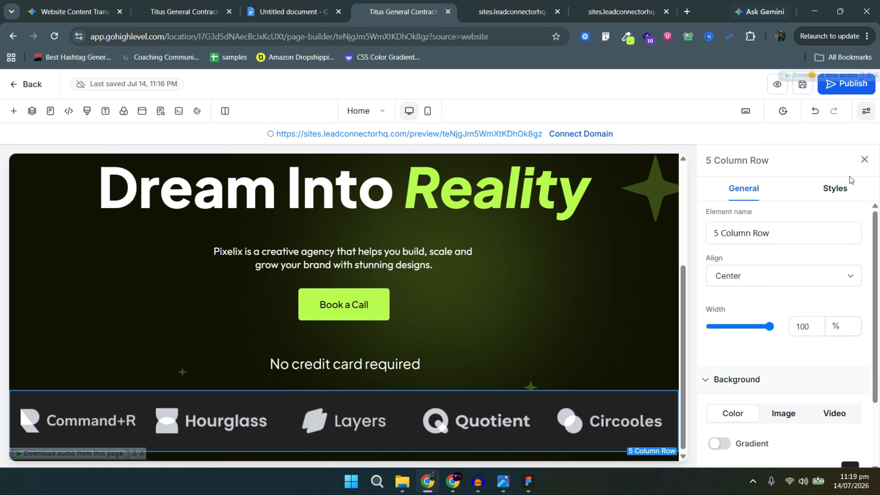
# Set the logo row's Corner Radius to 22 px after checking the value in Figma.
pyautogui.click(867, 111)
pyautogui.click(448, 355)
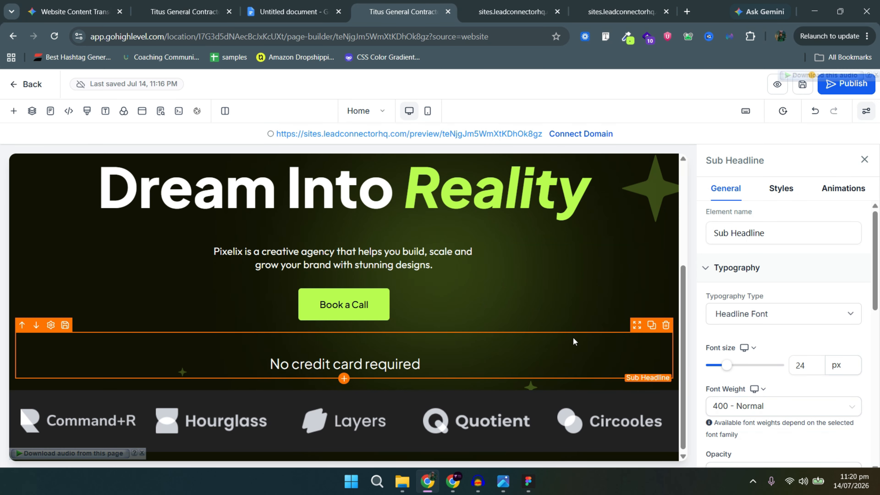
pyautogui.click(595, 393)
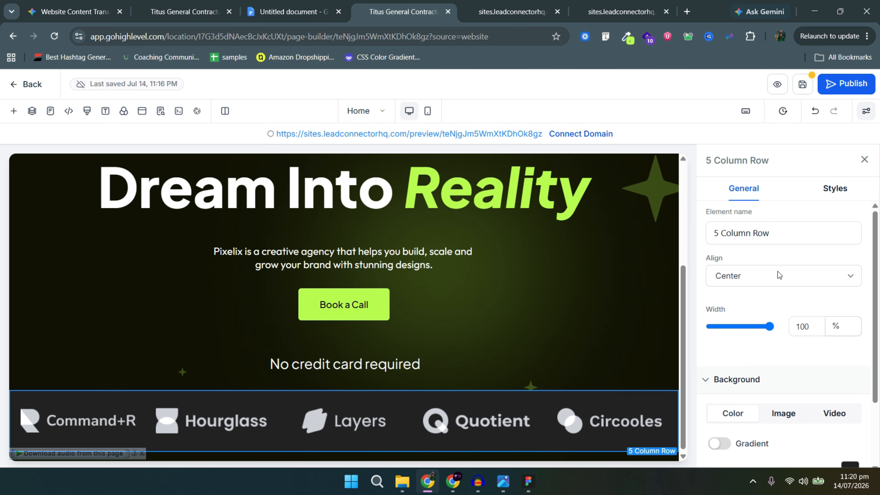
pyautogui.click(833, 189)
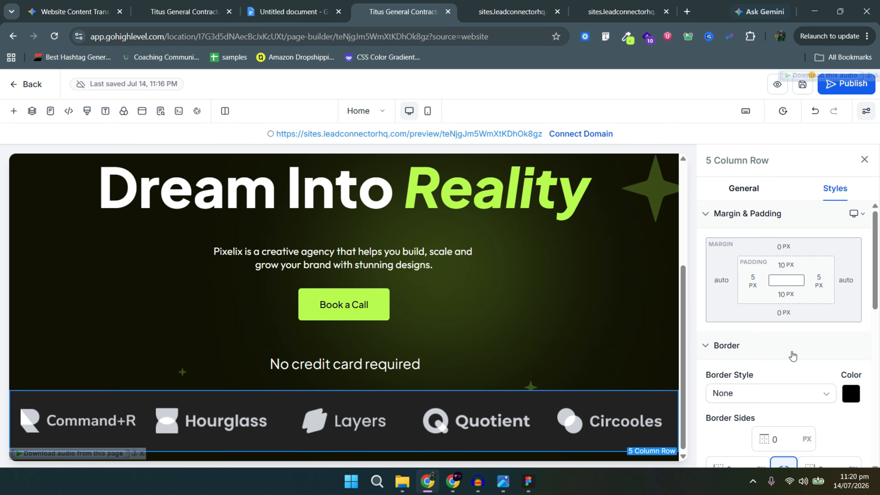
pyautogui.scroll(-10, 782, 373)
pyautogui.scroll(6, 752, 357)
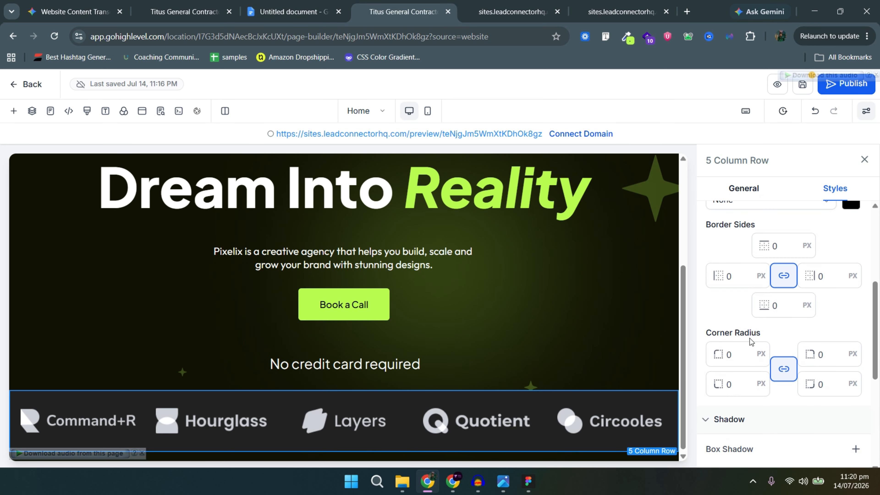
pyautogui.doubleClick(731, 354)
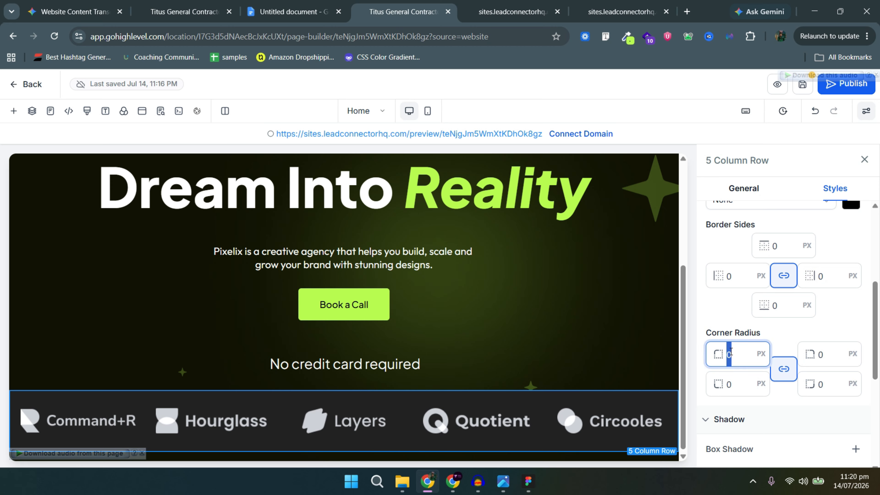
pyautogui.hotkey('alt', 'Tab')
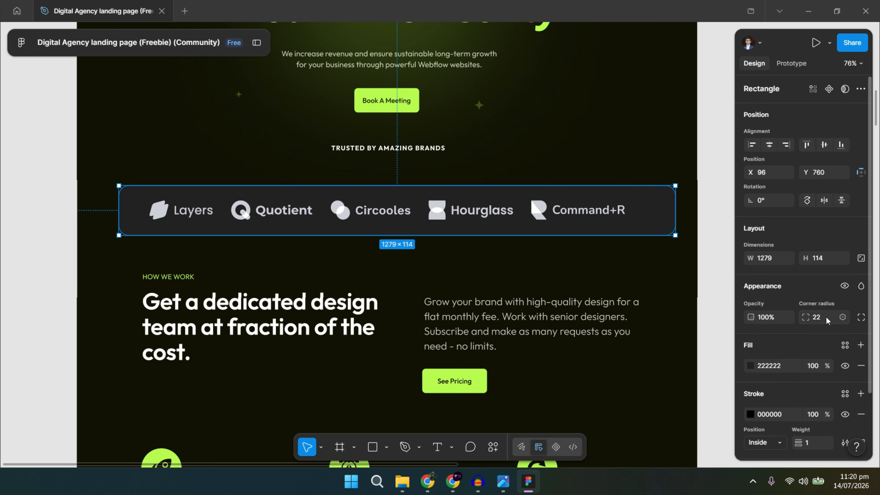
pyautogui.hotkey('alt', 'Tab')
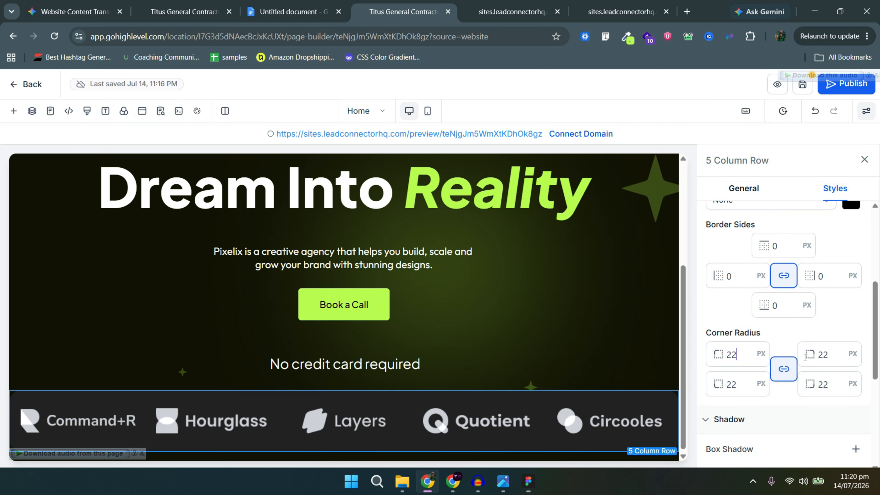
pyautogui.scroll(3, 745, 312)
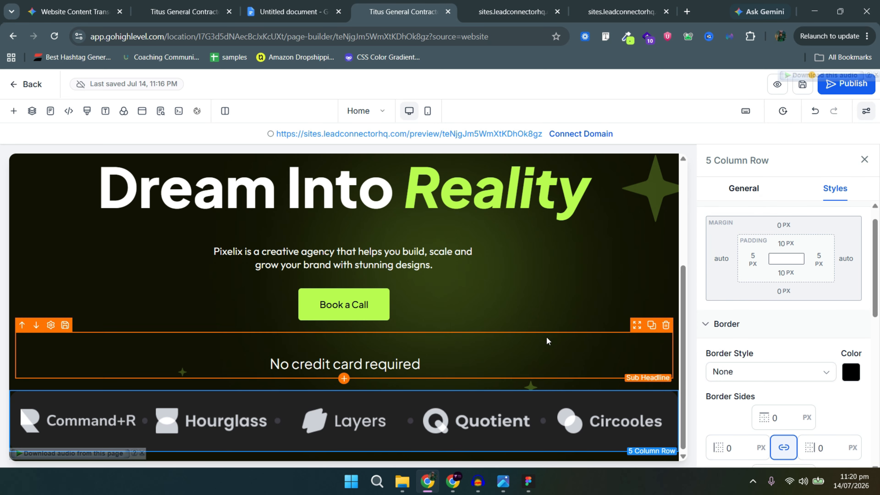
# Set the logo row's left and right padding to 30 px.
pyautogui.click(753, 261)
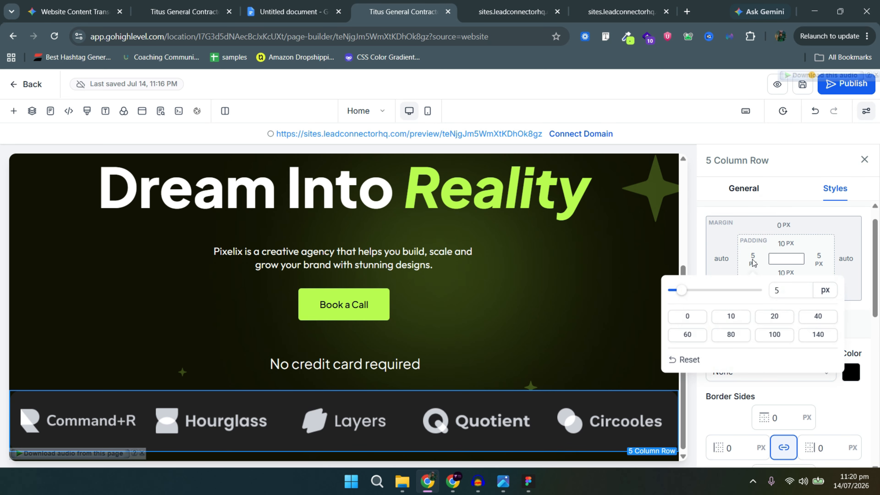
pyautogui.click(780, 325)
pyautogui.doubleClick(786, 297)
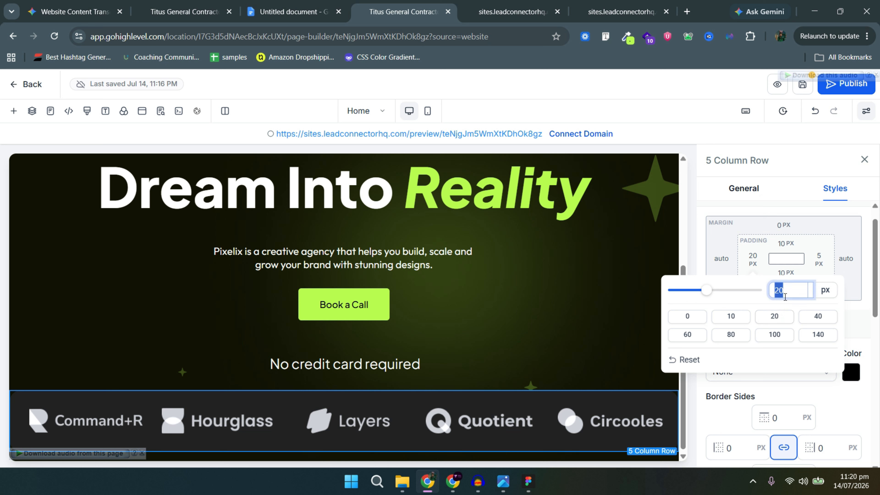
pyautogui.click(820, 259)
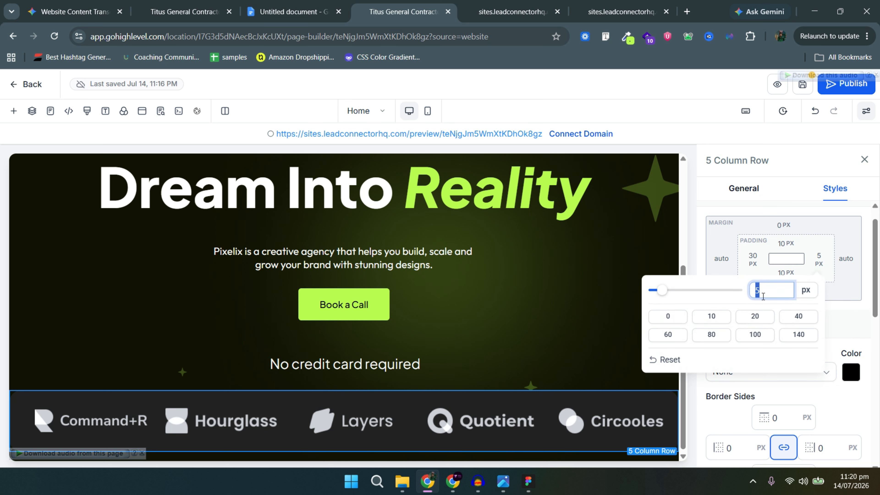
# Set the row's top and bottom padding to 15 px and save the page.
pyautogui.click(785, 243)
pyautogui.click(807, 278)
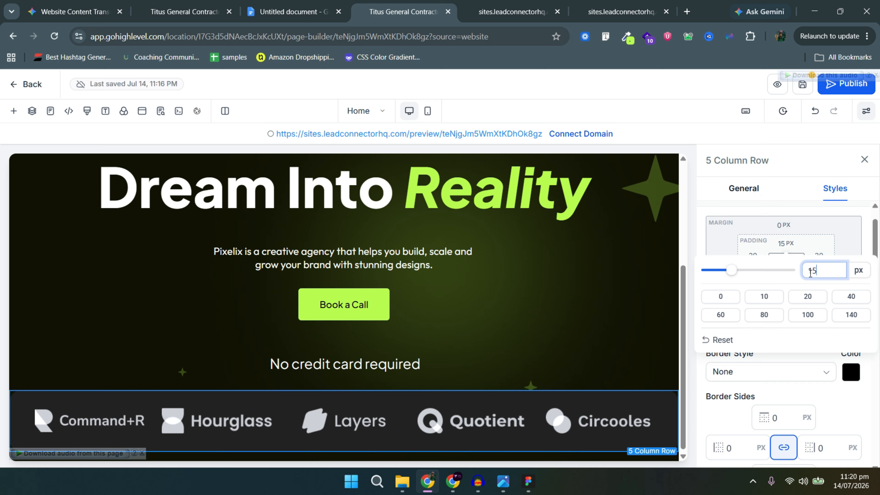
pyautogui.click(804, 248)
pyautogui.click(786, 275)
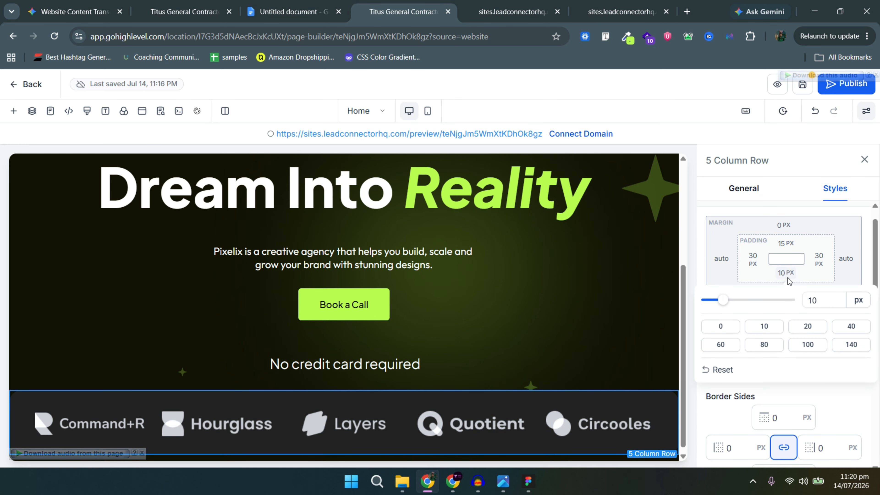
pyautogui.doubleClick(821, 303)
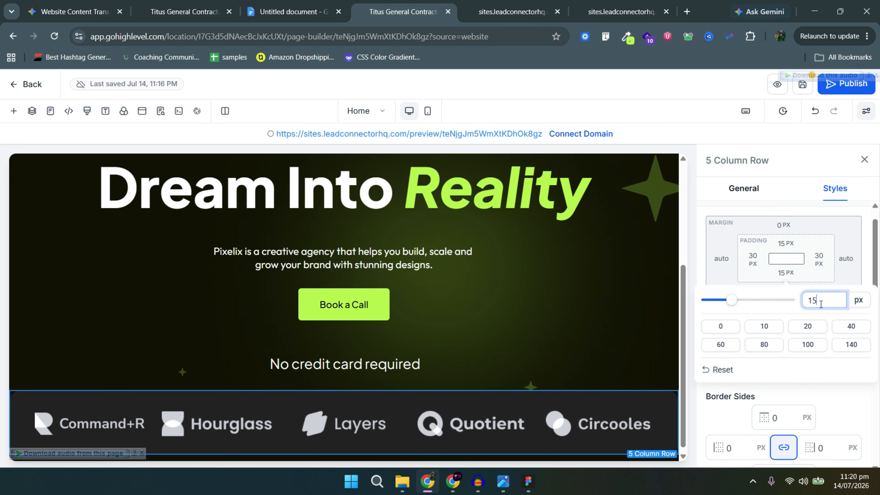
pyautogui.click(802, 84)
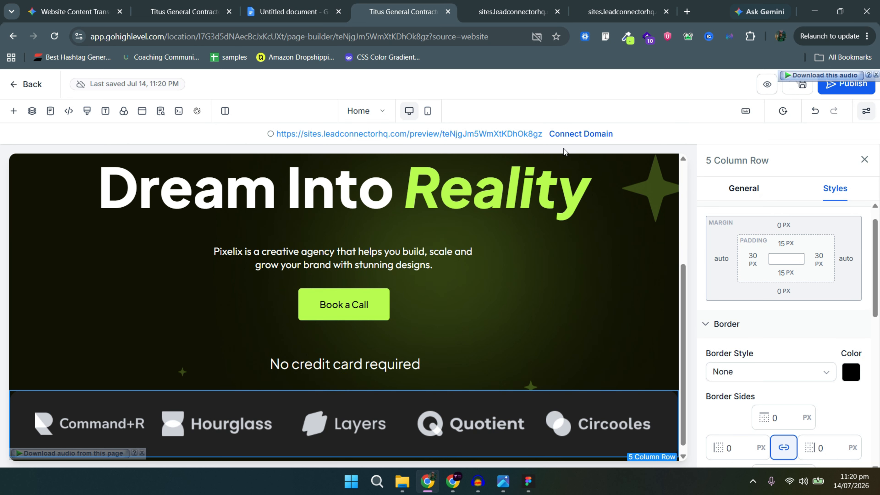
pyautogui.click(512, 5)
pyautogui.hotkey('ctrl', 'r')
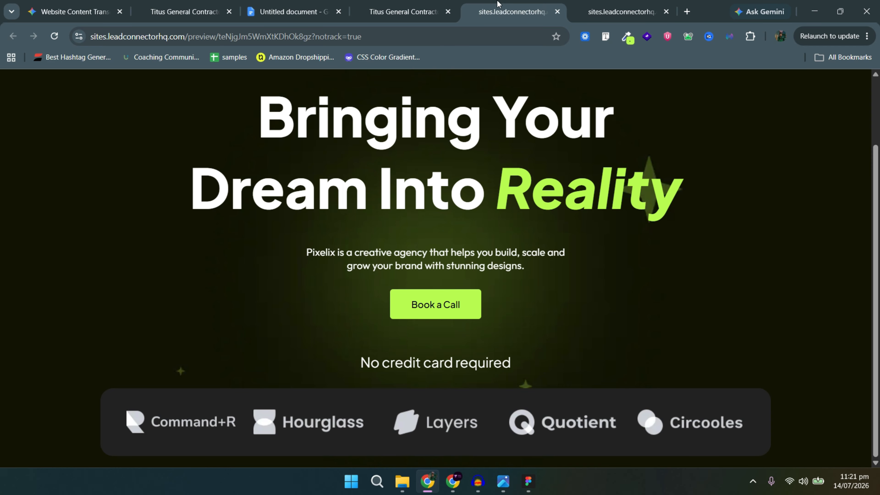
pyautogui.click(402, 12)
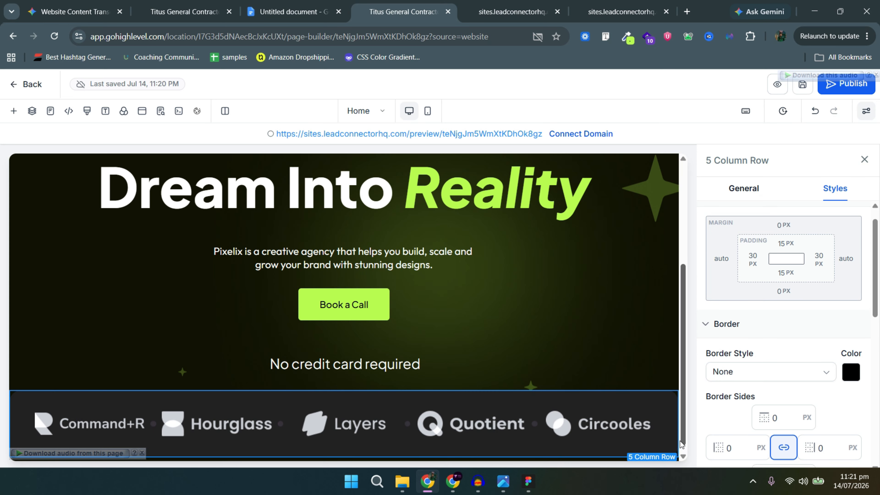
# Set the logo row's left and right padding to 40 px.
pyautogui.click(752, 259)
pyautogui.click(822, 316)
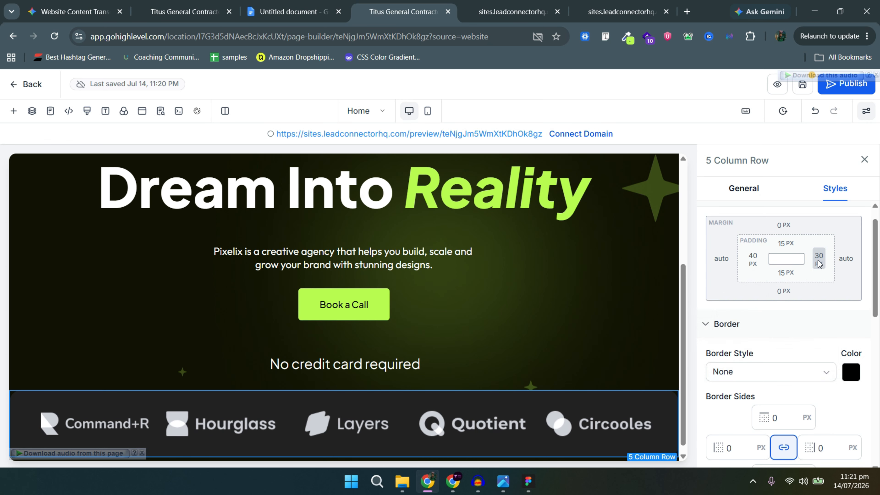
pyautogui.click(818, 259)
pyautogui.click(799, 316)
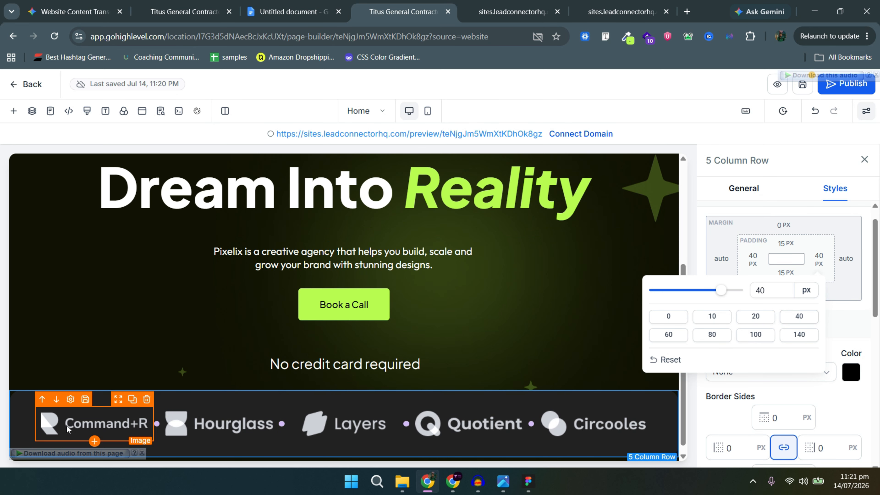
# Give the Command+R logo image a 150 px container width.
pyautogui.click(79, 426)
pyautogui.scroll(-10, 800, 373)
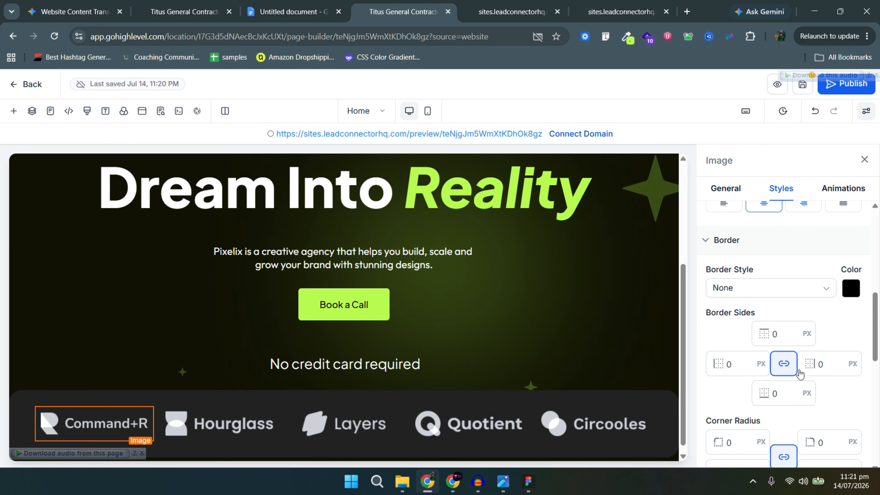
pyautogui.scroll(-10, 801, 375)
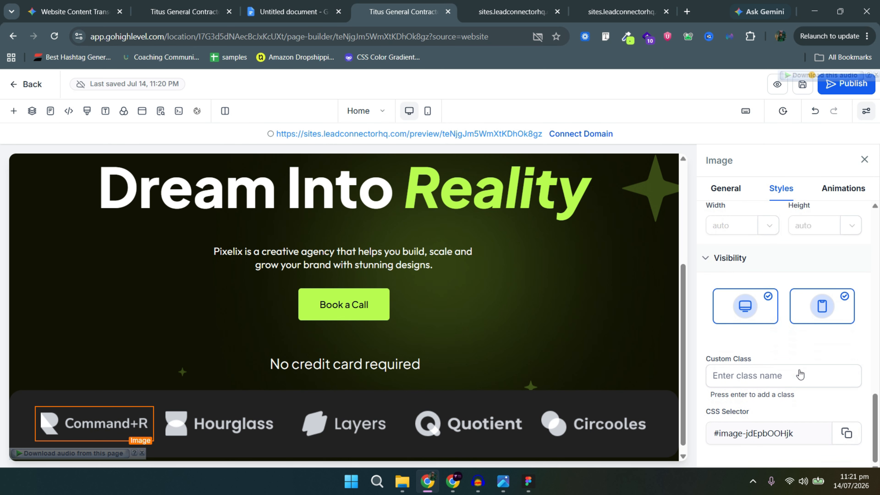
pyautogui.scroll(8, 801, 375)
pyautogui.scroll(-2, 799, 375)
pyautogui.click(719, 402)
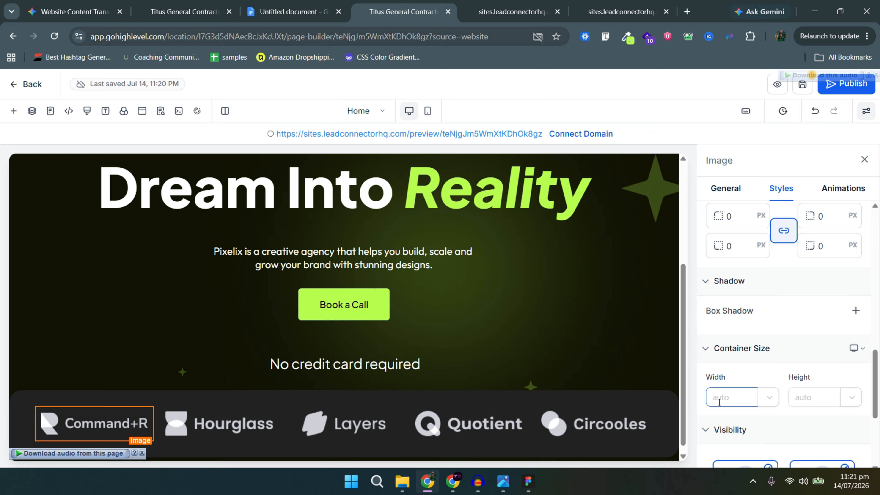
pyautogui.write('150')
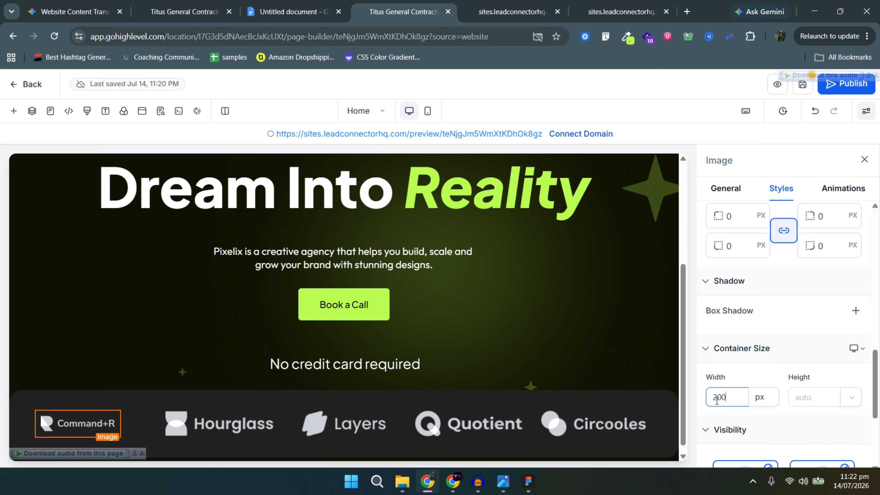
# Set the Hourglass and Layers logos to 200 px width and select the Circooles width field.
pyautogui.click(222, 423)
pyautogui.click(721, 401)
pyautogui.write('200')
pyautogui.click(341, 423)
pyautogui.click(721, 405)
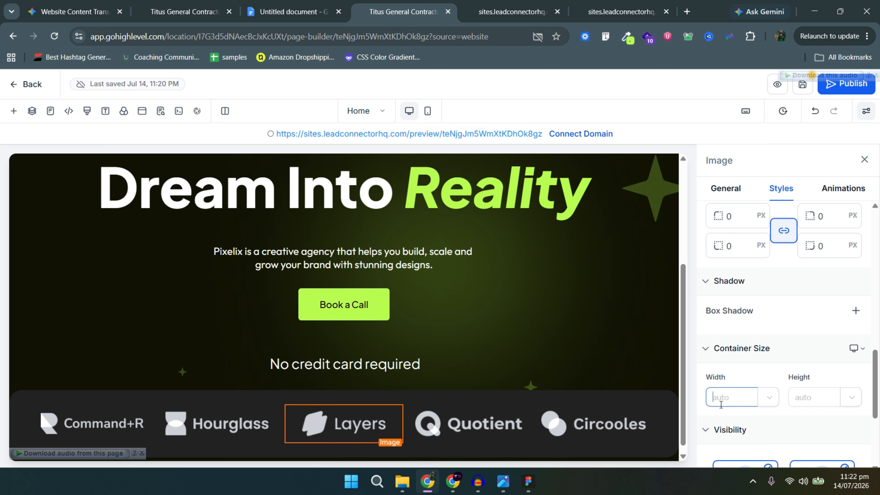
pyautogui.write('200')
pyautogui.click(468, 424)
pyautogui.click(593, 423)
pyautogui.click(736, 391)
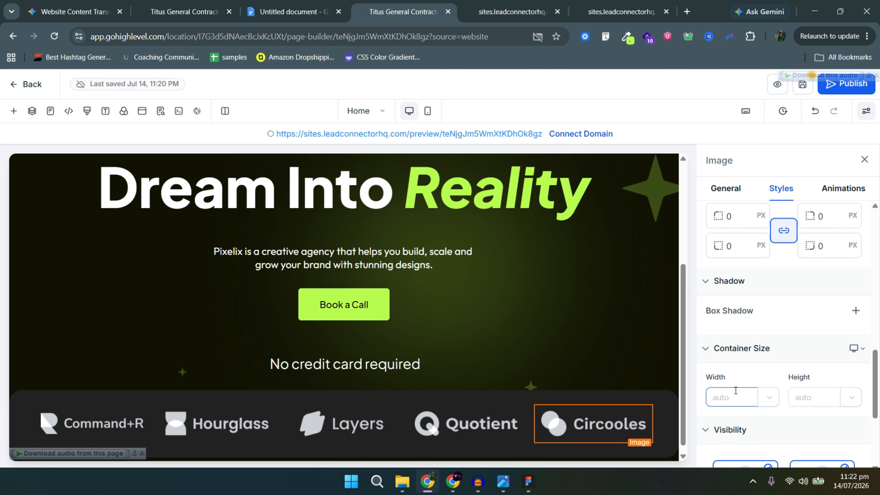
# Hide the settings panel to view the whole canvas.
pyautogui.click(867, 111)
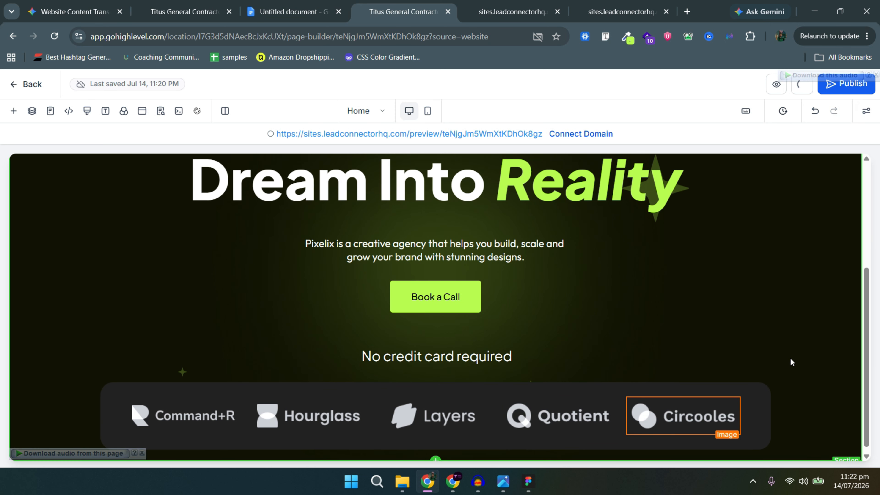
pyautogui.click(565, 350)
pyautogui.click(565, 350)
pyautogui.click(867, 111)
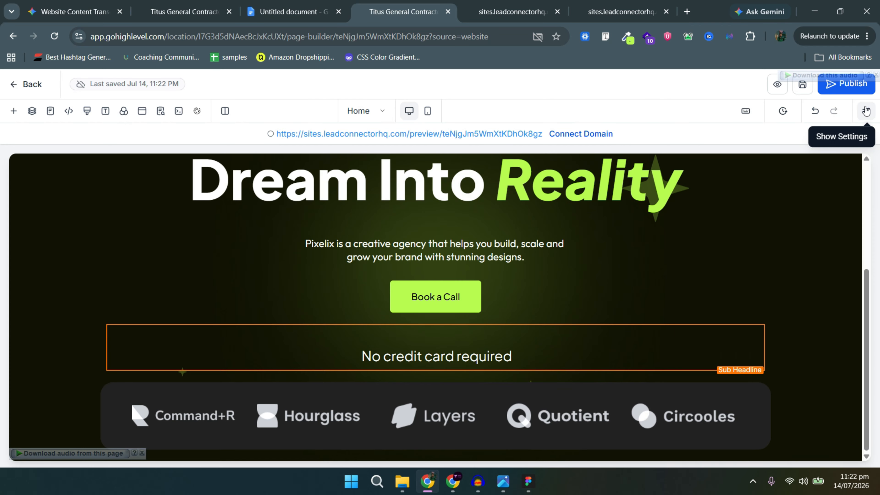
pyautogui.scroll(-1, 835, 351)
pyautogui.scroll(1, 693, 404)
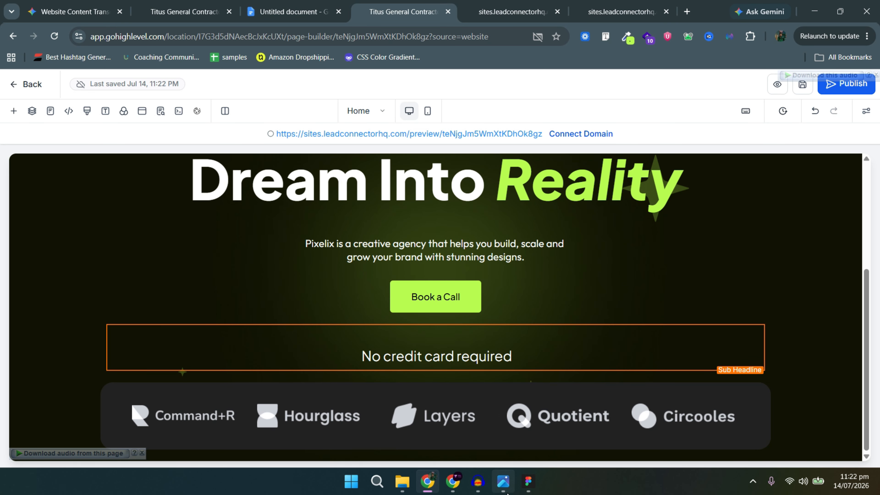
# Switch to Figma, deselect the logo strip, and scroll to the Pronix hero and TRUSTED BY AMAZING BRANDS strip.
pyautogui.click(528, 481)
pyautogui.scroll(-1, 372, 326)
pyautogui.scroll(-2, 360, 331)
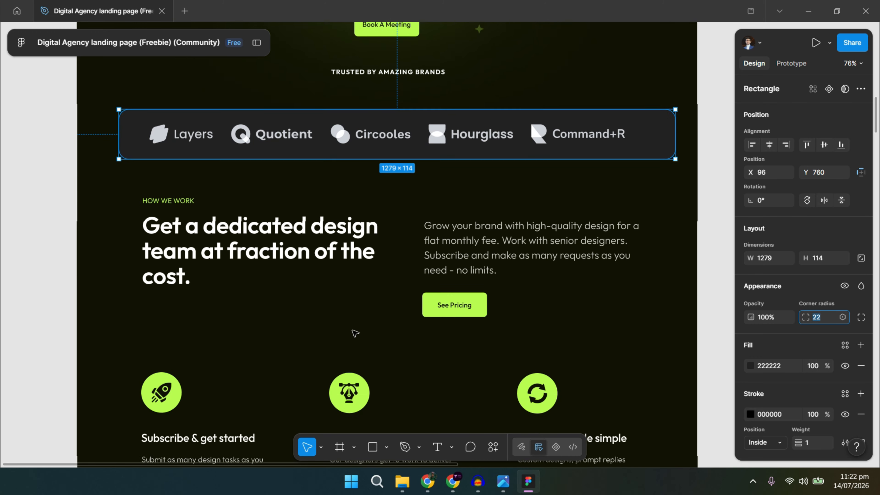
pyautogui.scroll(4, 574, 300)
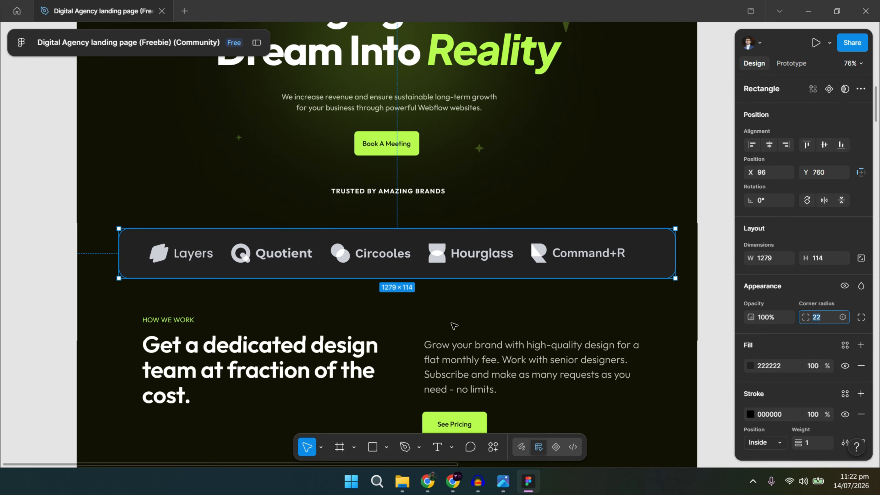
pyautogui.click(452, 324)
pyautogui.scroll(-5, 447, 315)
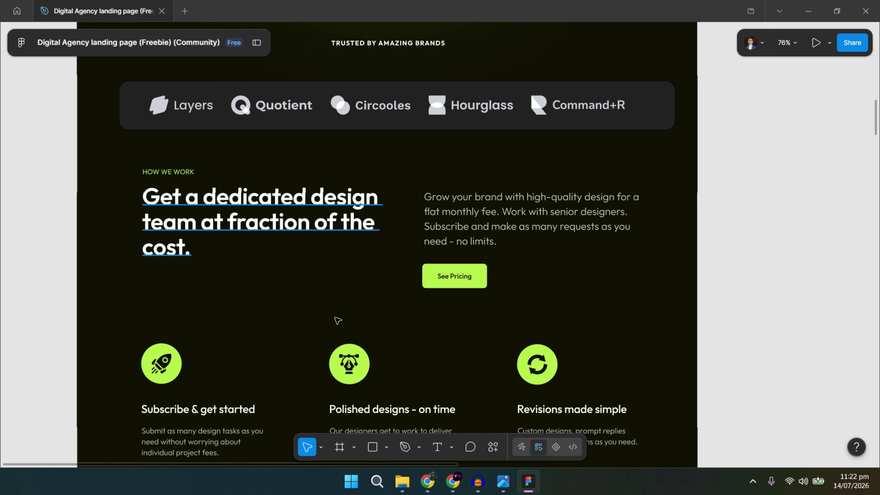
pyautogui.scroll(12, 340, 320)
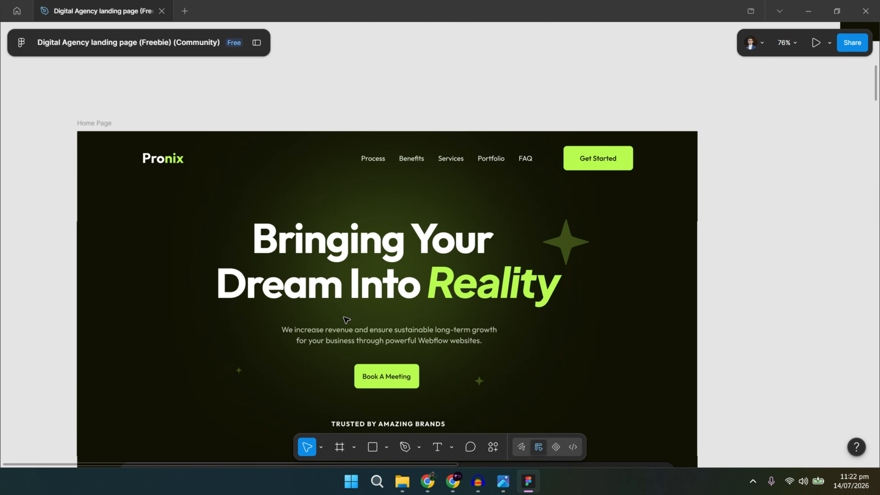
pyautogui.scroll(-3, 346, 320)
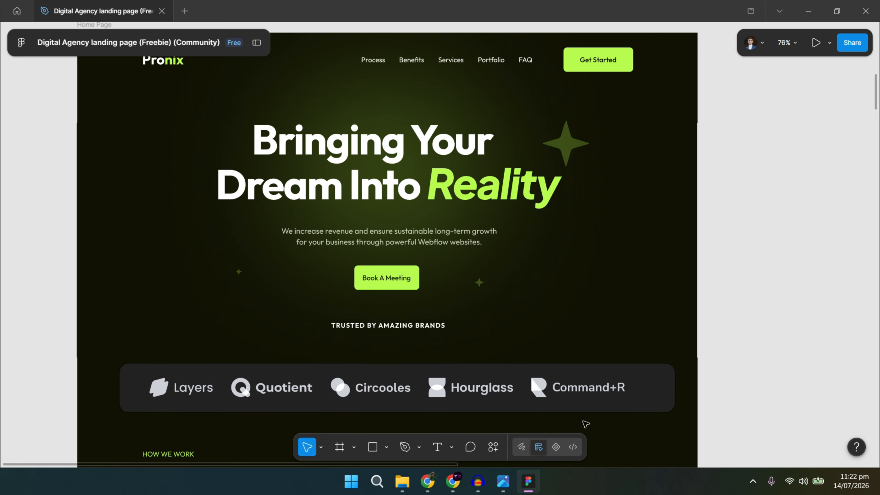
# Scroll Figma to the How We Work section, then select the hero section in GoHighLevel.
pyautogui.scroll(-2, 620, 374)
pyautogui.scroll(-6, 614, 368)
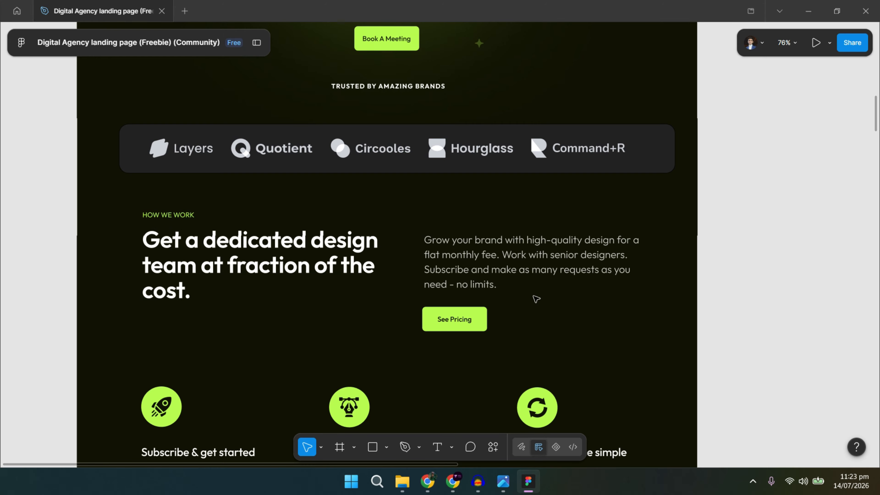
pyautogui.hotkey('alt', 'Tab')
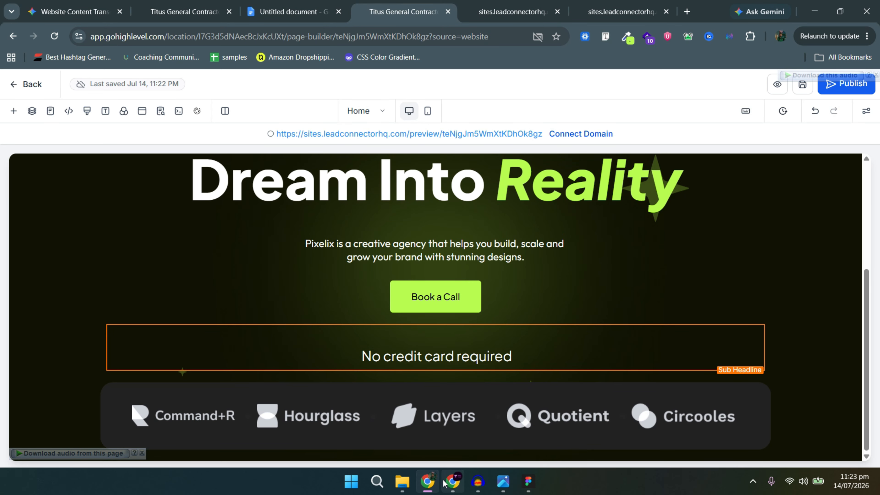
pyautogui.hotkey('alt', 'Tab')
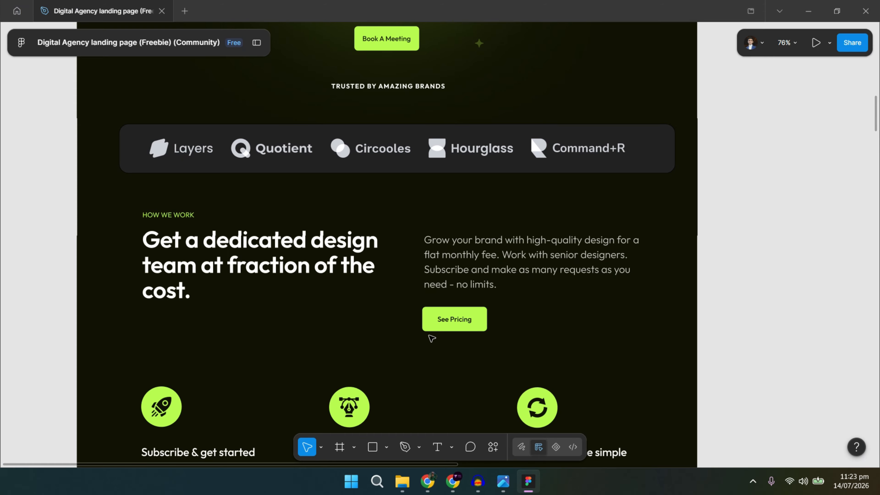
pyautogui.hotkey('alt', 'Tab')
pyautogui.click(715, 190)
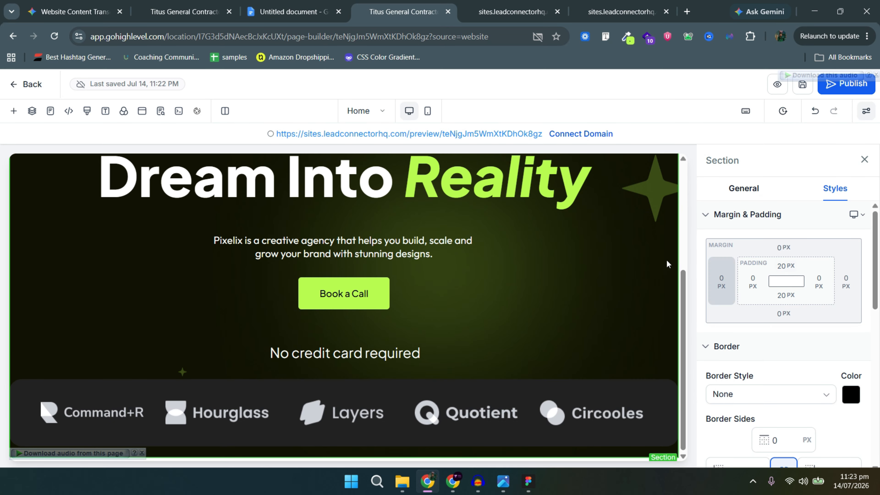
# Set the hero section's bottom padding to 60 px.
pyautogui.scroll(5, 669, 265)
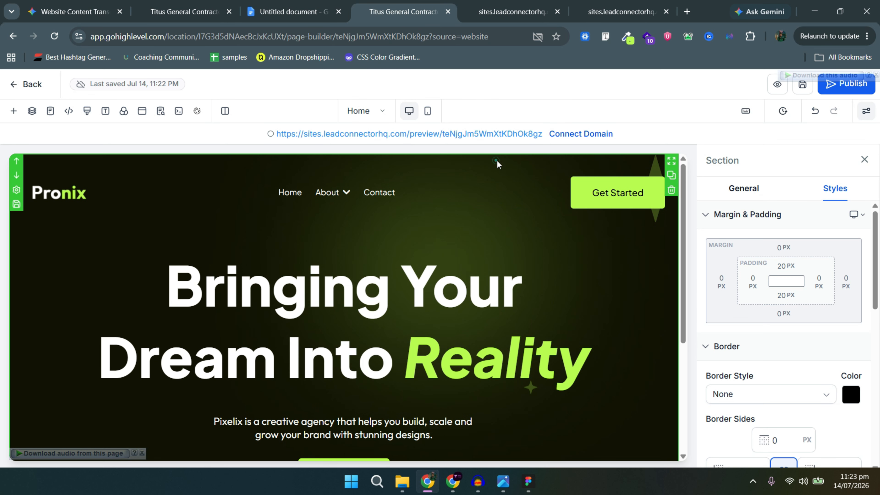
pyautogui.click(776, 295)
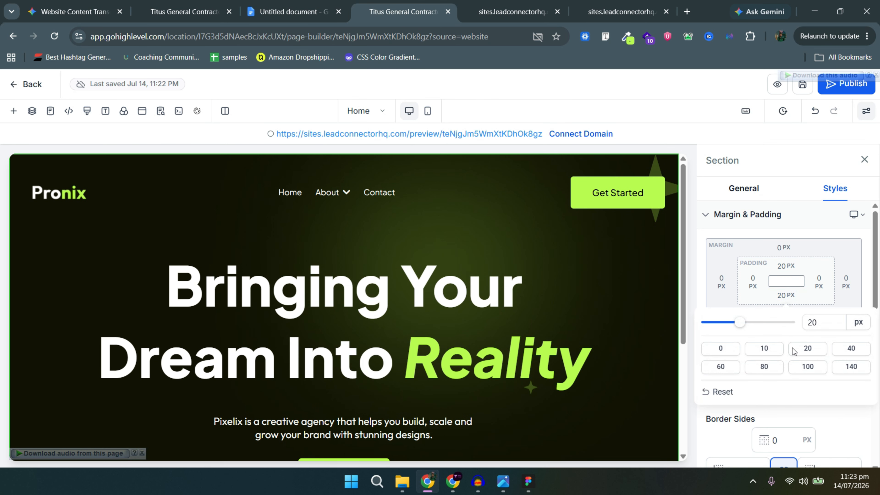
pyautogui.click(721, 367)
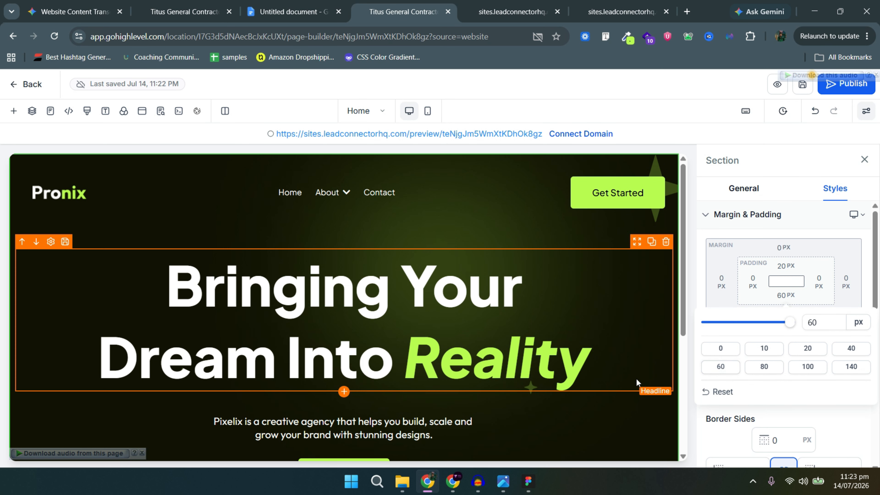
pyautogui.click(634, 377)
pyautogui.scroll(-5, 624, 399)
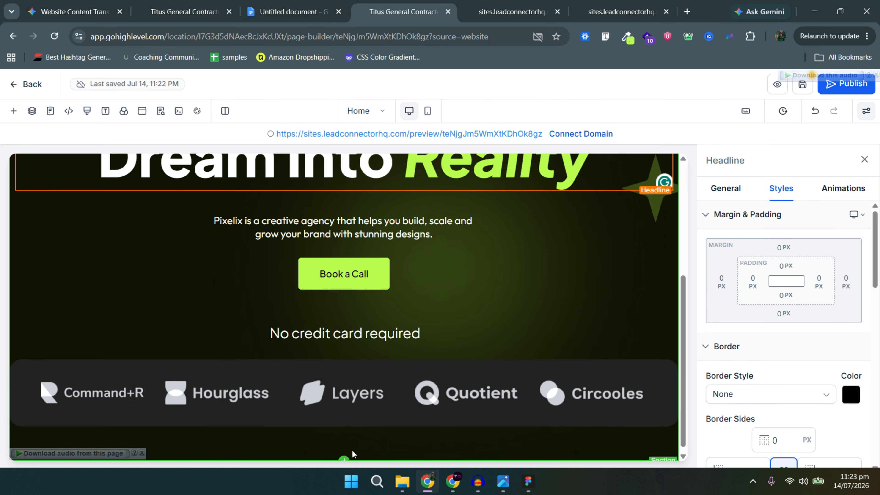
# Add a full-width section with a 2-column row below the logo strip.
pyautogui.click(344, 461)
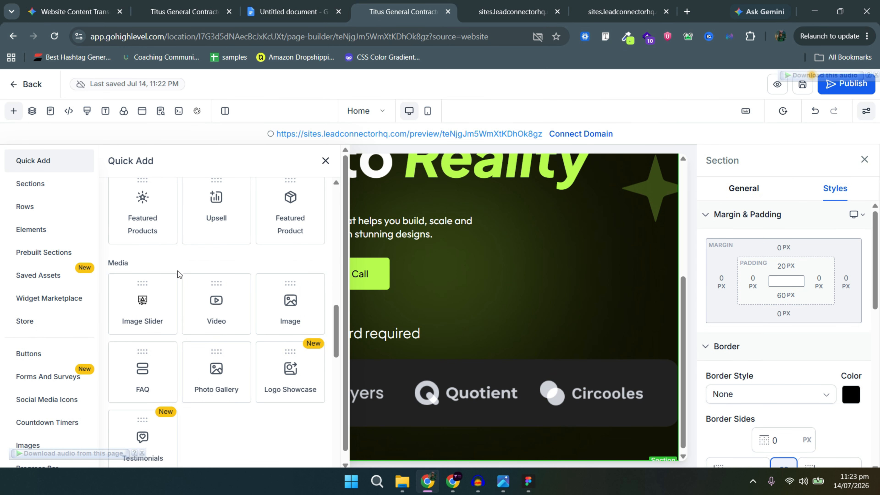
pyautogui.click(41, 184)
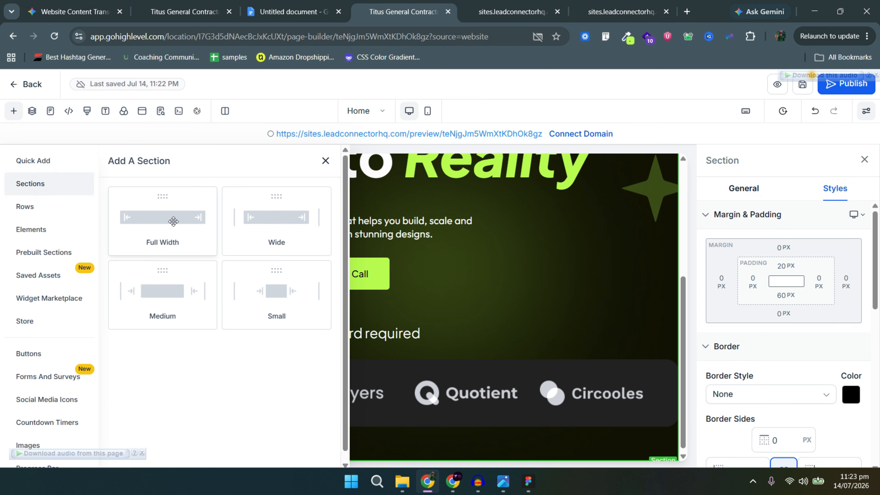
pyautogui.moveTo(173, 221); pyautogui.dragTo(344, 418)
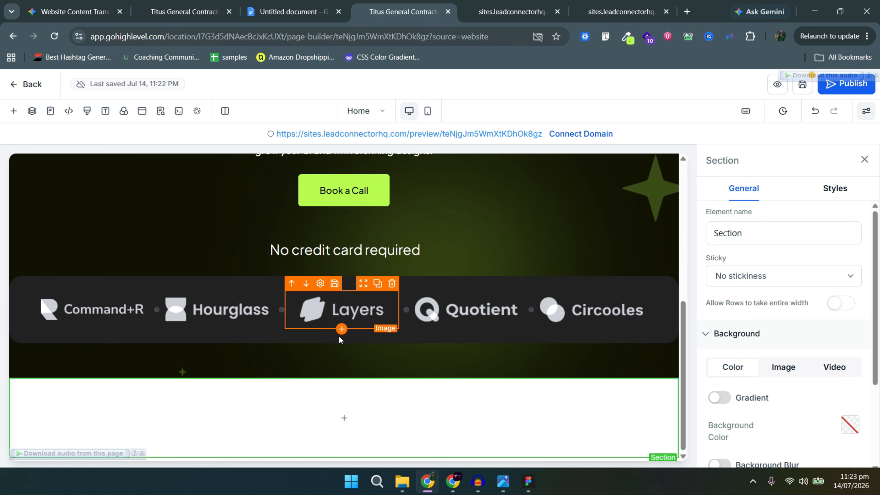
pyautogui.click(342, 418)
pyautogui.click(179, 260)
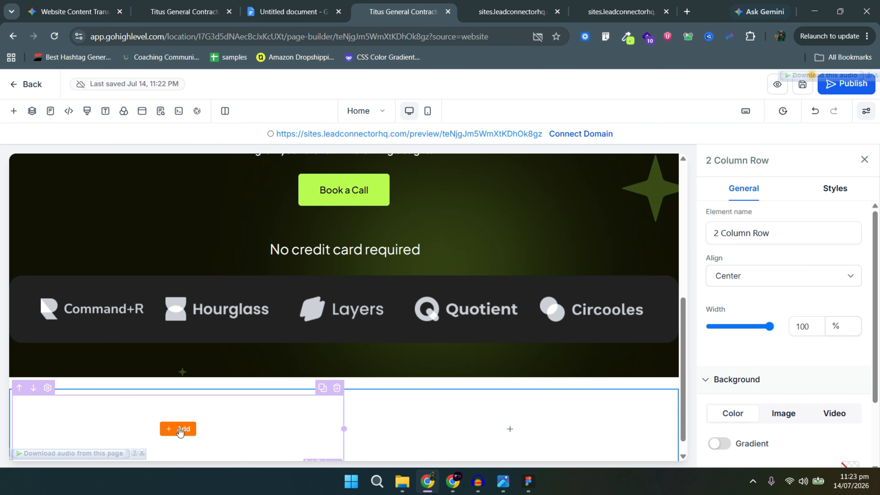
pyautogui.click(178, 429)
# Give the new section a dark #111204 background sampled from the Figma design.
pyautogui.hotkey('alt', 'Tab')
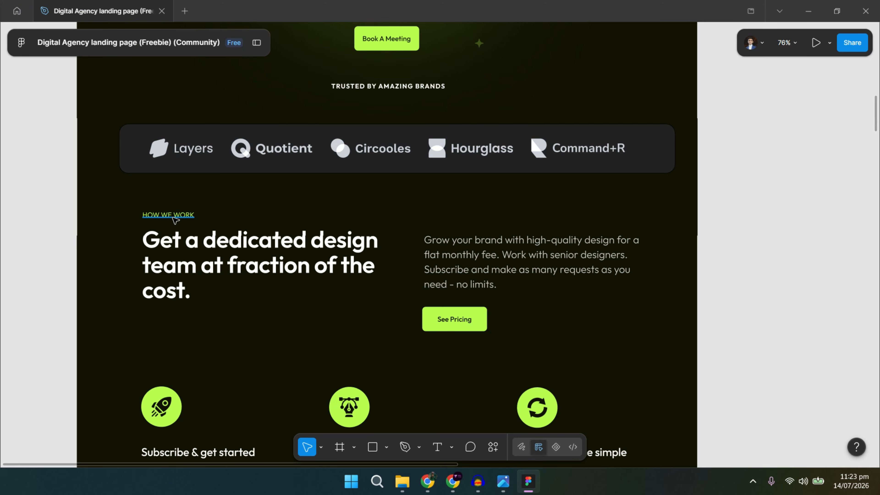
pyautogui.hotkey('alt', 'Tab')
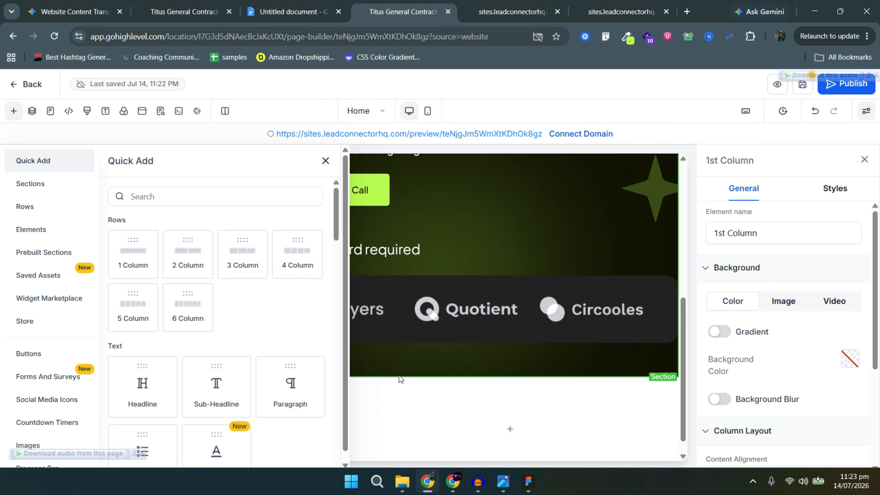
pyautogui.click(382, 377)
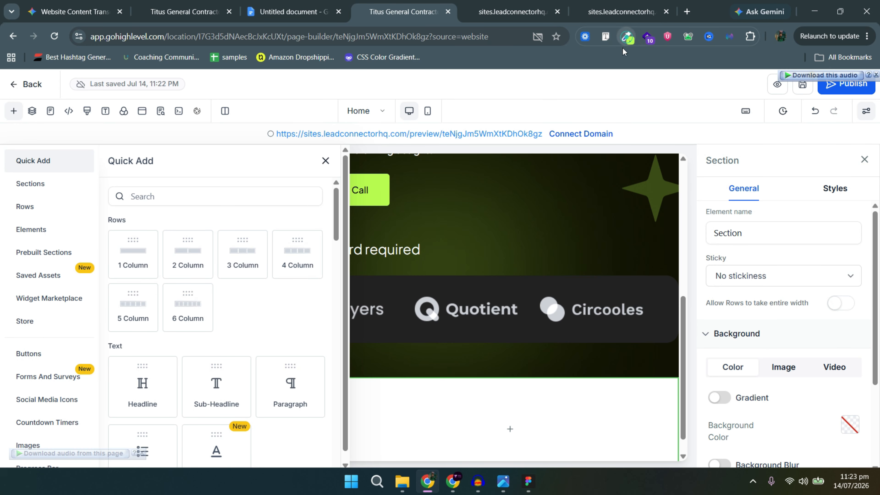
pyautogui.click(627, 36)
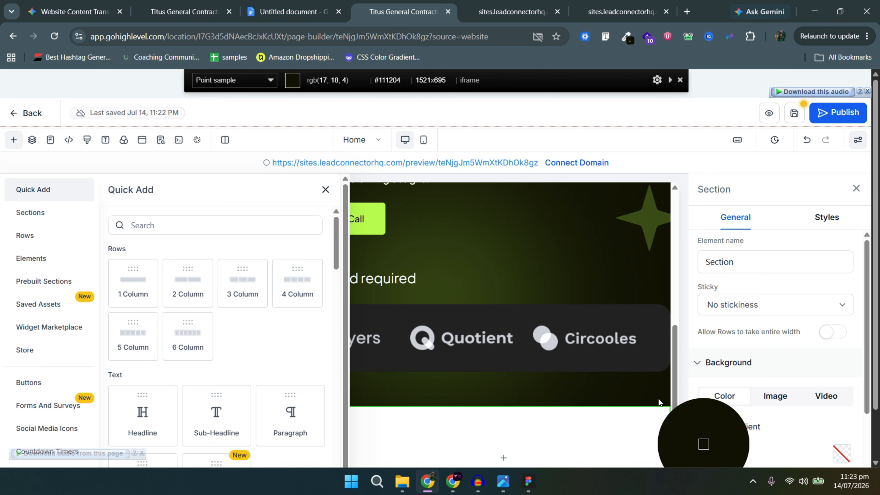
pyautogui.click(658, 402)
pyautogui.click(845, 428)
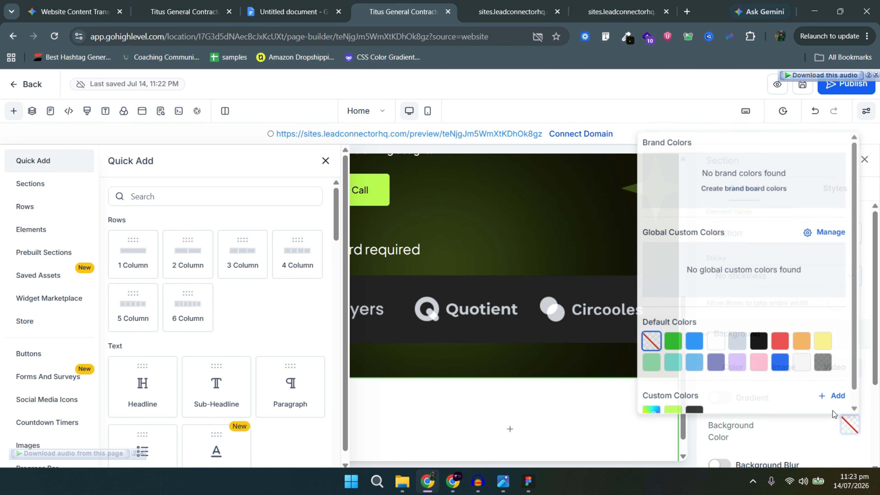
pyautogui.click(829, 395)
pyautogui.hotkey('ctrl', 'v')
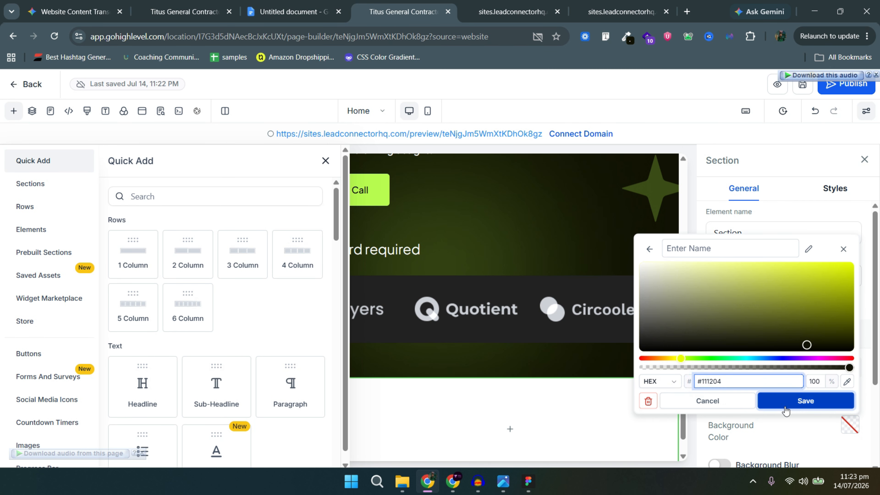
pyautogui.click(786, 402)
pyautogui.click(419, 389)
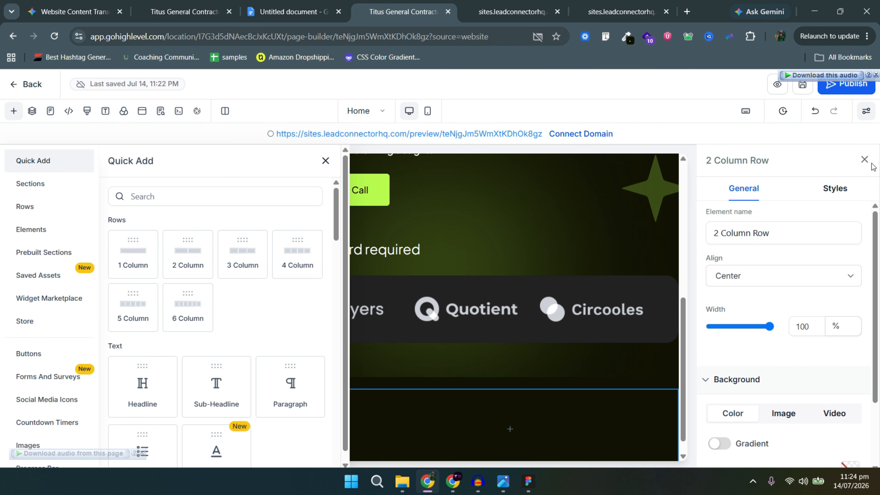
pyautogui.click(864, 160)
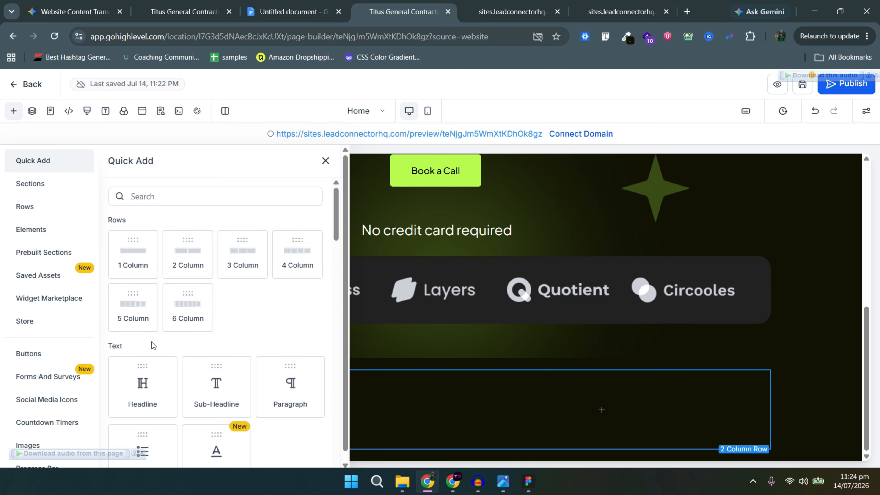
# Place a headline and sub-headline in the left column and a paragraph in the right column.
pyautogui.moveTo(338, 391); pyautogui.dragTo(398, 406)
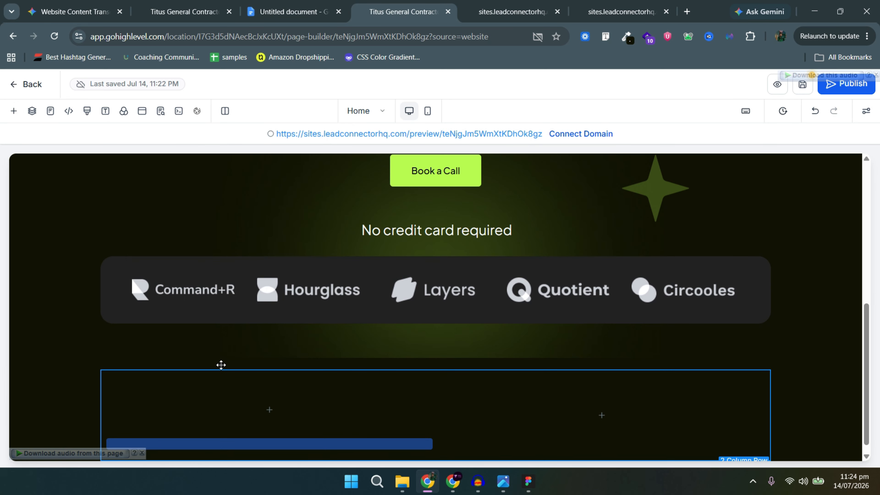
pyautogui.click(11, 111)
pyautogui.moveTo(217, 395); pyautogui.dragTo(161, 329)
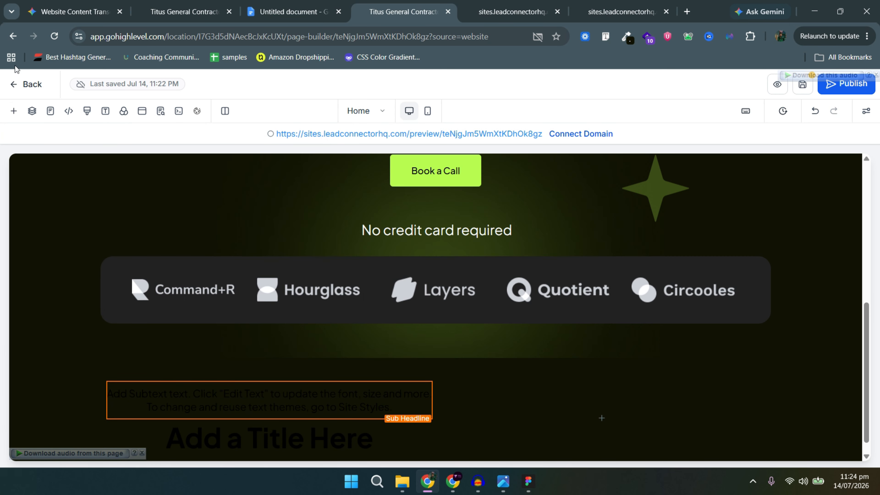
pyautogui.click(15, 113)
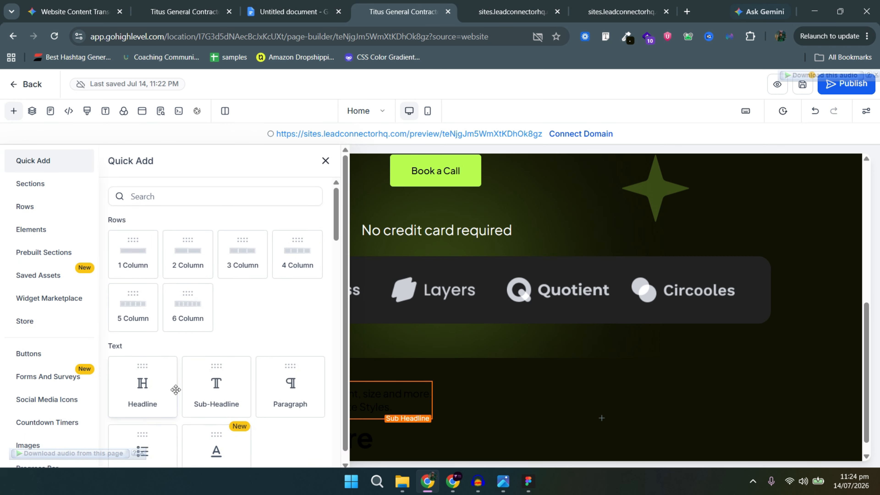
pyautogui.scroll(-5, 164, 341)
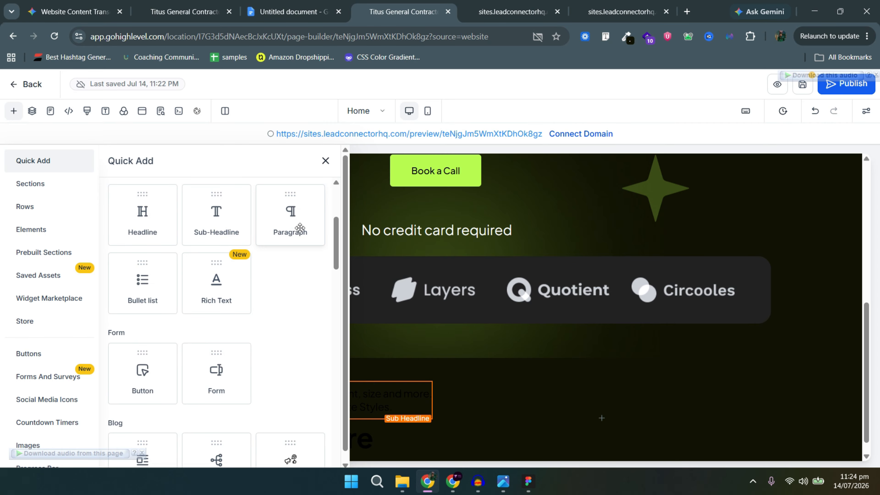
pyautogui.moveTo(300, 228); pyautogui.dragTo(571, 412)
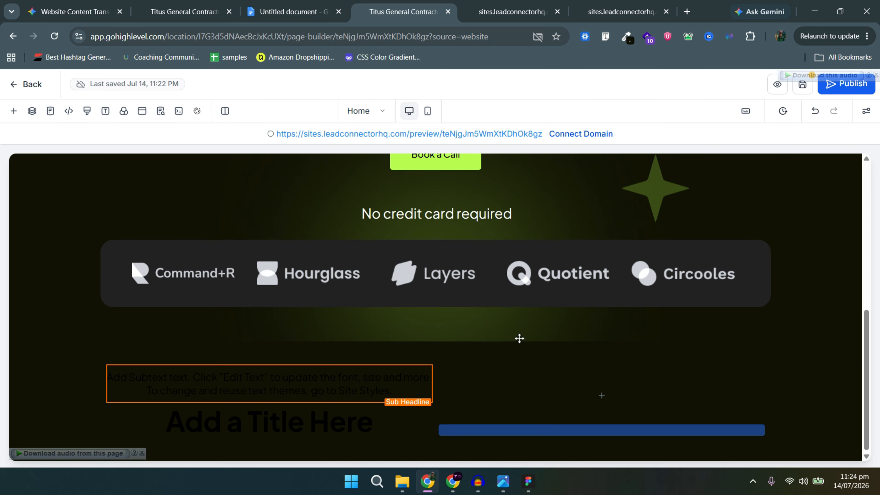
# Duplicate the Book a Call button into the right column and delete the empty white section.
pyautogui.click(448, 167)
pyautogui.scroll(3, 605, 246)
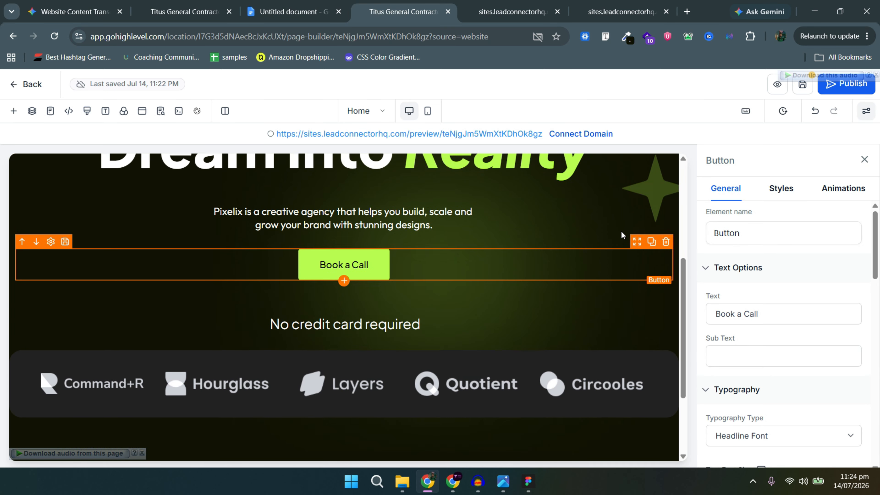
pyautogui.click(651, 246)
pyautogui.scroll(-4, 599, 256)
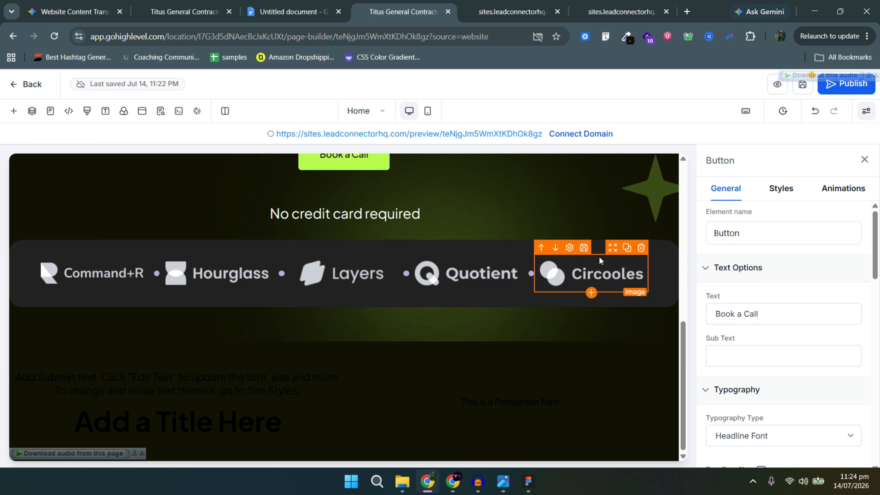
pyautogui.scroll(1, 571, 250)
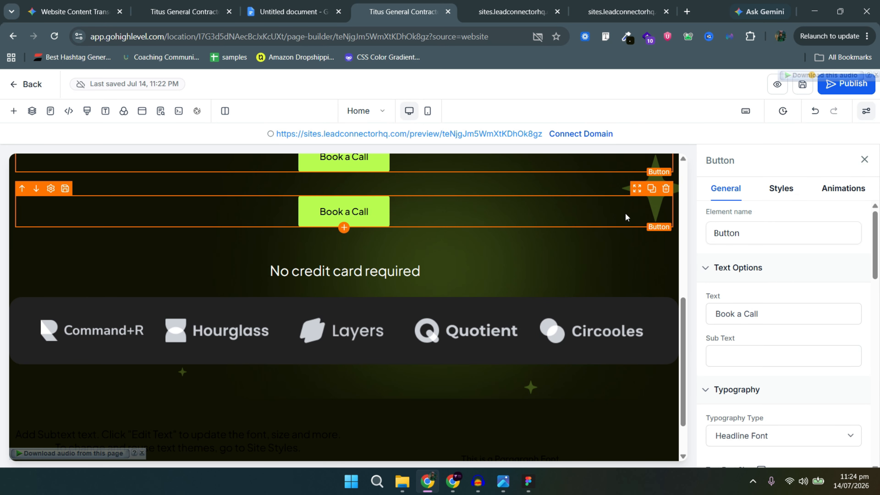
pyautogui.moveTo(635, 194); pyautogui.dragTo(525, 400)
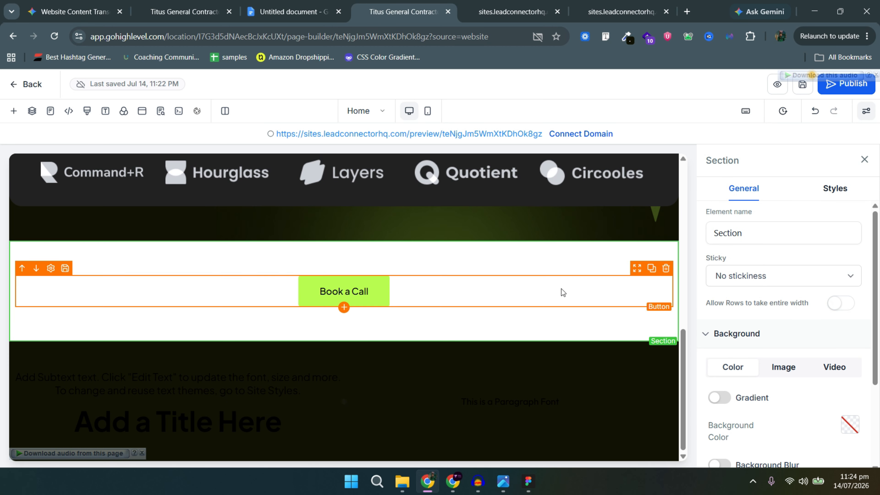
pyautogui.moveTo(637, 268); pyautogui.dragTo(571, 392)
pyautogui.click(670, 299)
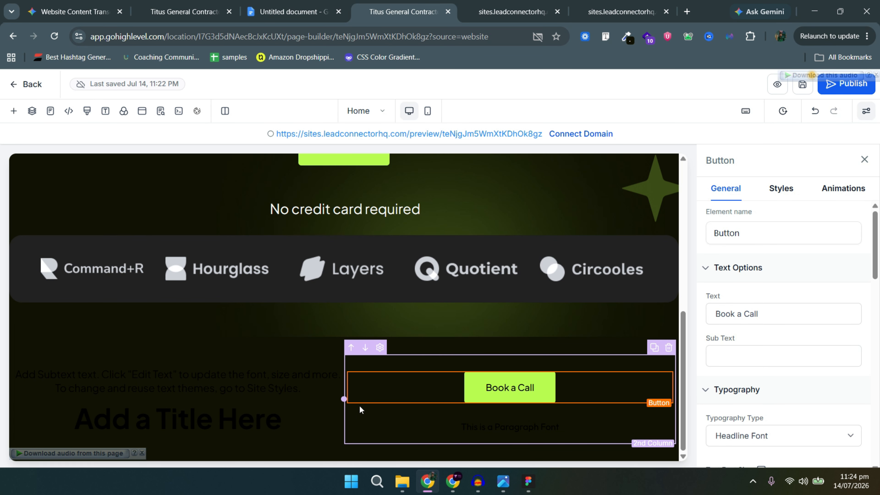
# Bring up the Introduction & Value Proposition copy in the Google Docs outline.
pyautogui.click(354, 413)
pyautogui.click(222, 390)
pyautogui.click(295, 12)
pyautogui.scroll(-3, 311, 268)
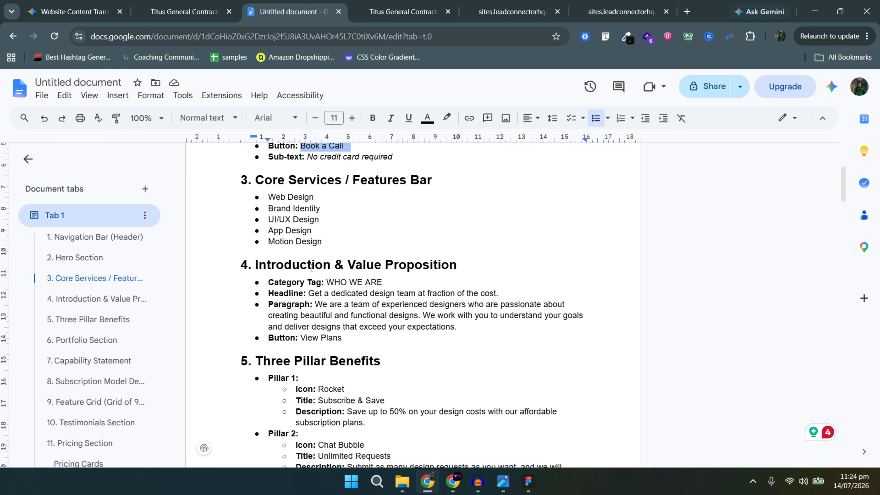
# Copy the intro copy from Google Docs and paste the team description into the paragraph.
pyautogui.scroll(1, 321, 257)
pyautogui.scroll(3, 321, 257)
pyautogui.scroll(-6, 381, 257)
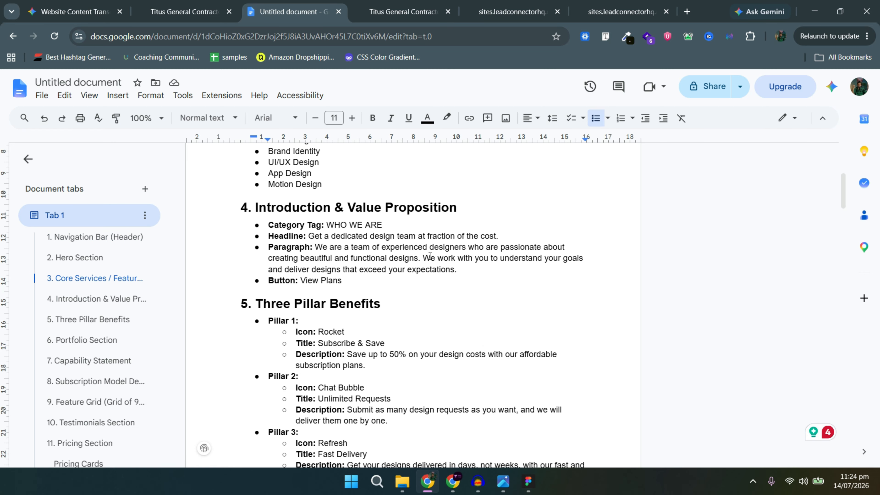
pyautogui.click(389, 222)
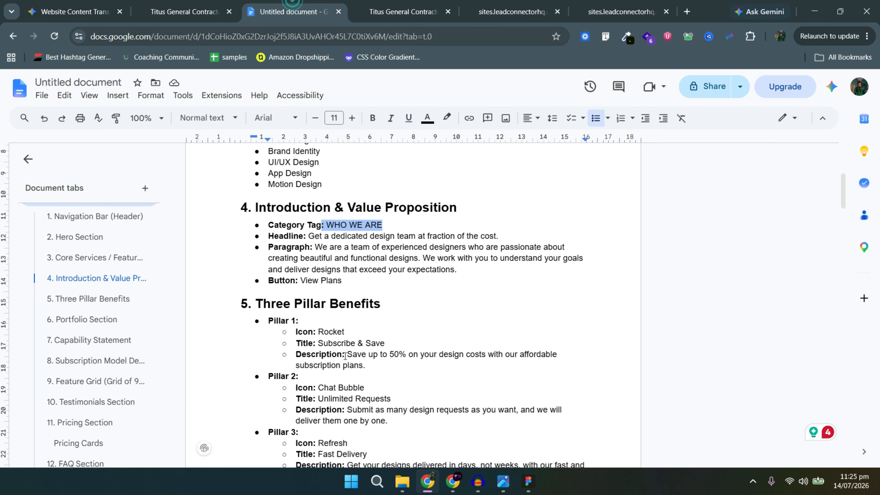
pyautogui.tripleClick(468, 234)
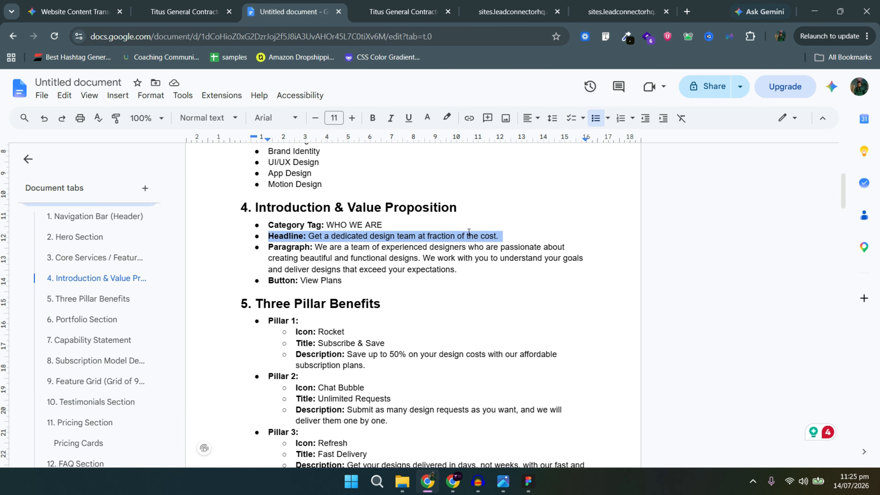
pyautogui.moveTo(501, 235); pyautogui.dragTo(308, 236)
pyautogui.click(530, 3)
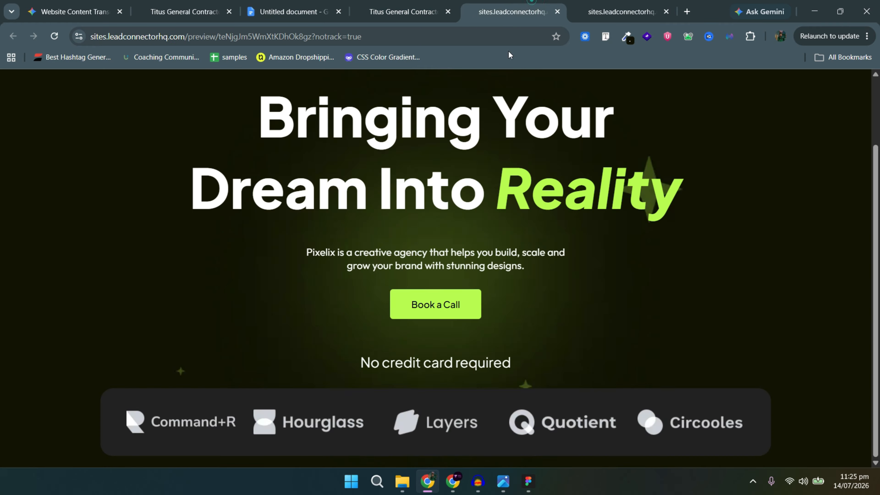
pyautogui.click(394, 4)
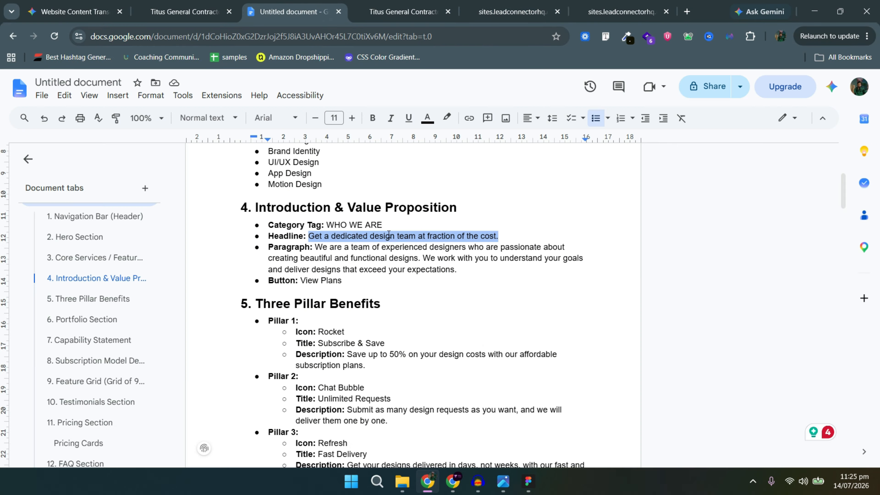
pyautogui.moveTo(350, 248); pyautogui.dragTo(462, 269)
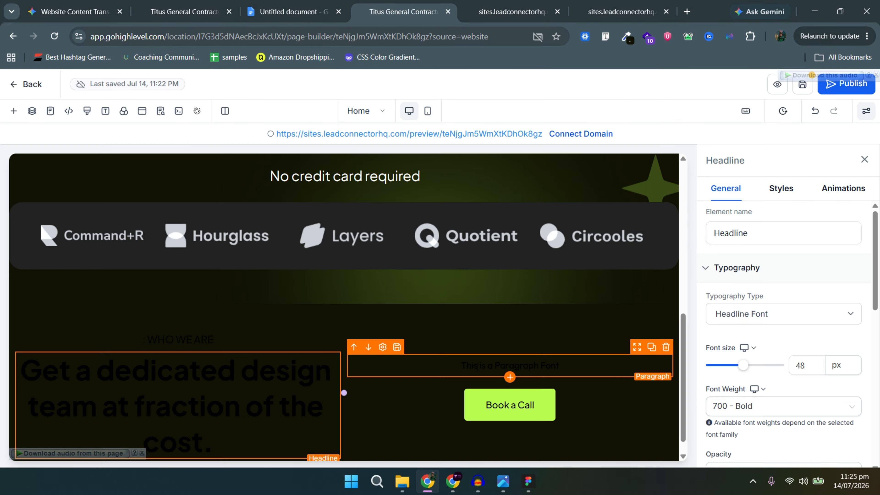
pyautogui.tripleClick(478, 367)
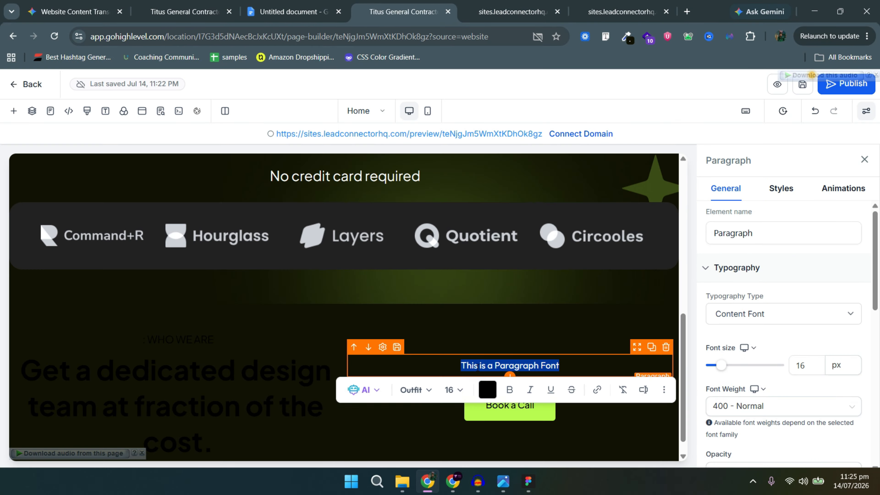
pyautogui.hotkey('ctrl', 'v')
# Make the WHO WE ARE sub headline green and left-aligned.
pyautogui.click(187, 360)
pyautogui.scroll(-5, 767, 395)
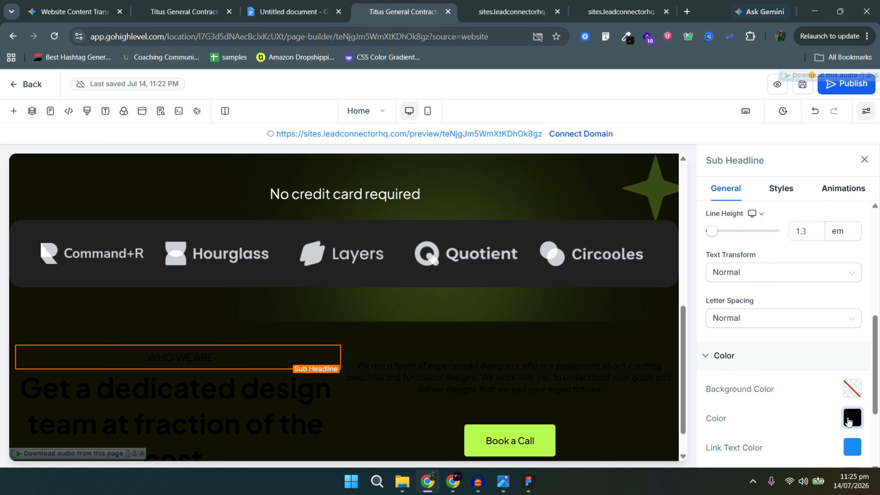
pyautogui.click(851, 419)
pyautogui.click(673, 403)
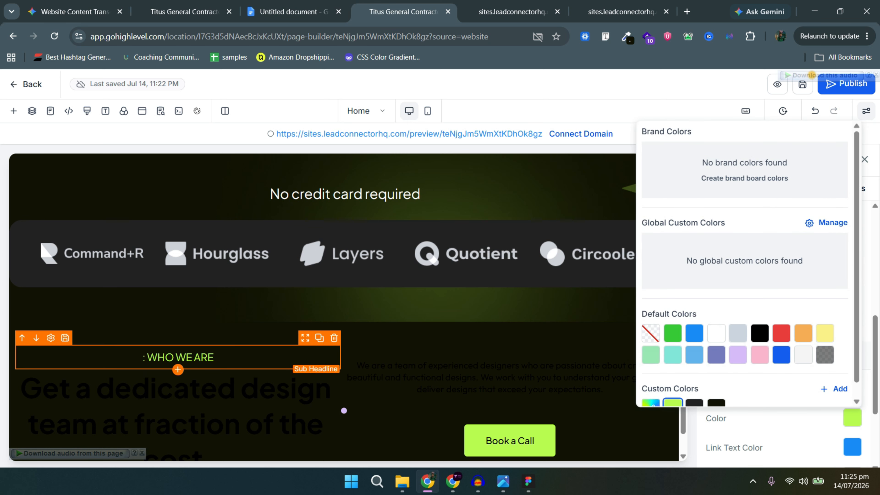
pyautogui.click(781, 188)
pyautogui.scroll(-5, 730, 232)
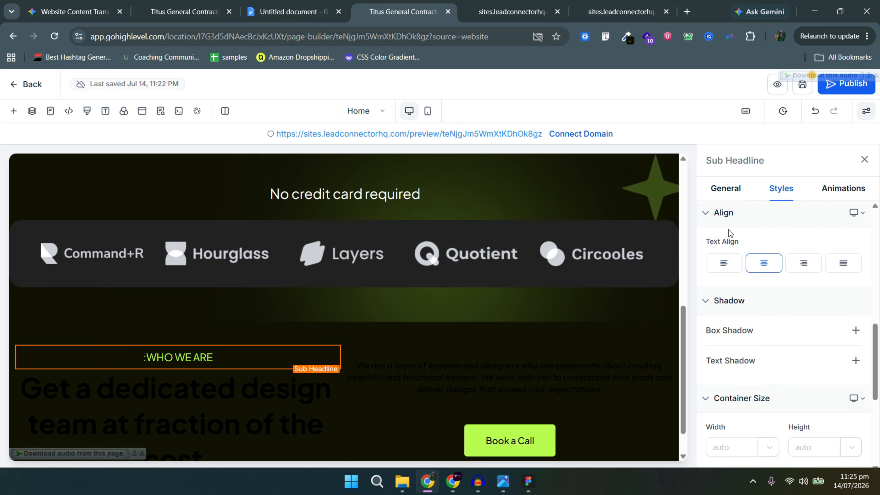
pyautogui.click(724, 264)
# Make the intro headline white and left-aligned.
pyautogui.click(294, 410)
pyautogui.click(726, 188)
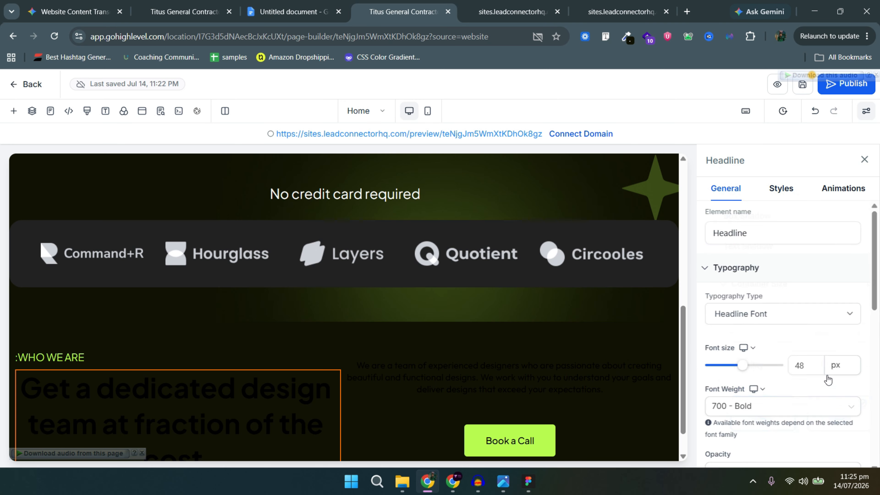
pyautogui.scroll(-5, 849, 361)
pyautogui.click(850, 361)
pyautogui.click(761, 276)
pyautogui.click(851, 361)
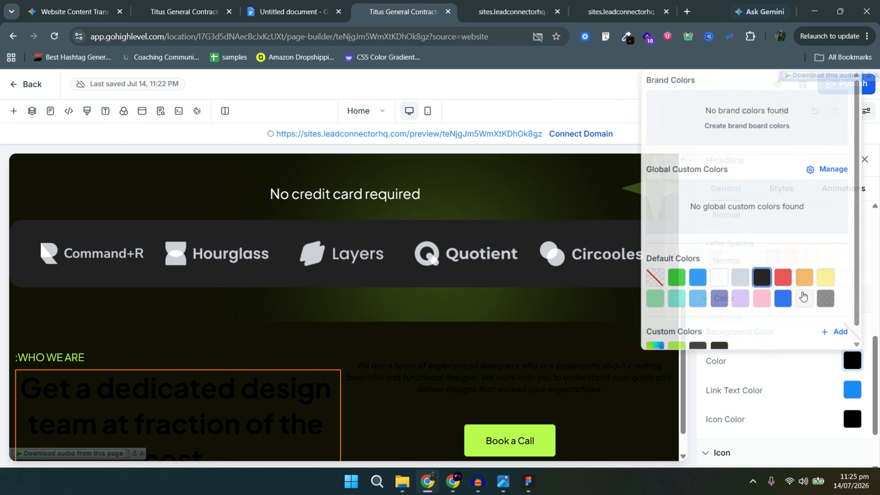
pyautogui.click(717, 276)
pyautogui.click(782, 188)
pyautogui.scroll(-6, 725, 266)
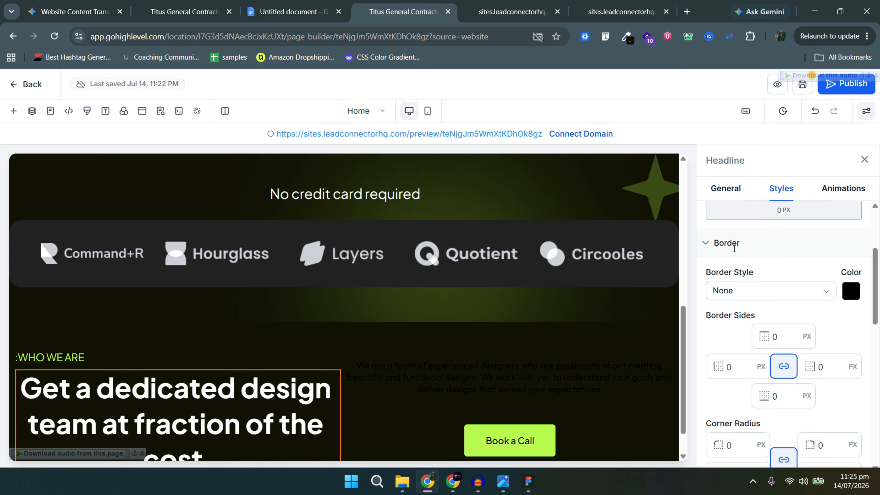
pyautogui.click(724, 265)
pyautogui.scroll(-1, 346, 312)
# Make the intro paragraph white, left-aligned, with an 18 px font size.
pyautogui.click(451, 343)
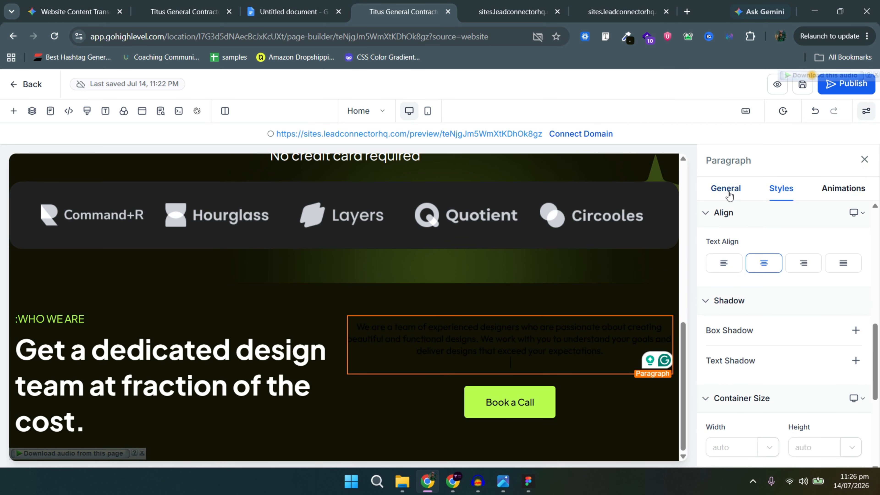
pyautogui.click(726, 188)
pyautogui.scroll(-5, 805, 384)
pyautogui.click(852, 361)
pyautogui.click(716, 277)
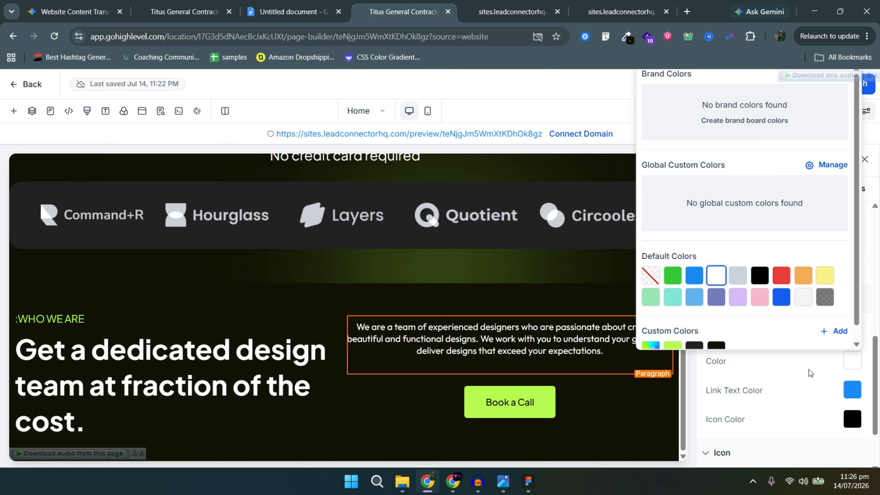
pyautogui.click(746, 233)
pyautogui.click(782, 188)
pyautogui.scroll(-4, 785, 278)
pyautogui.click(724, 378)
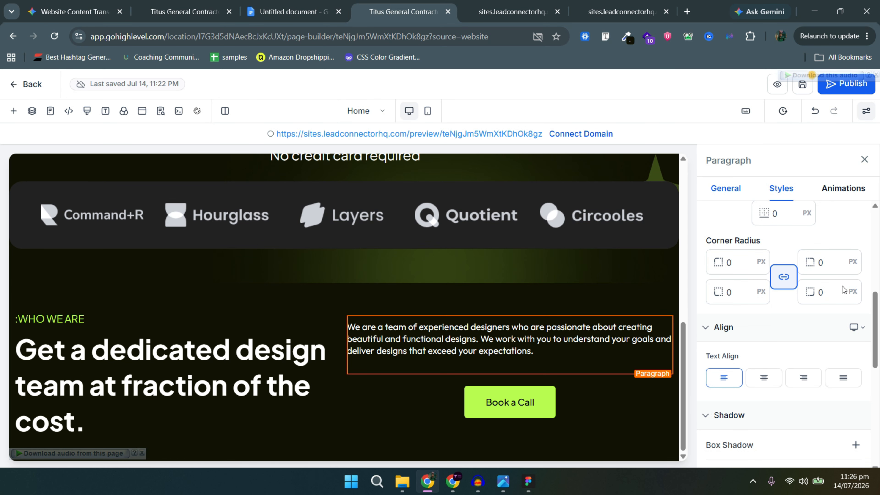
pyautogui.click(726, 188)
pyautogui.doubleClick(819, 369)
pyautogui.click(807, 386)
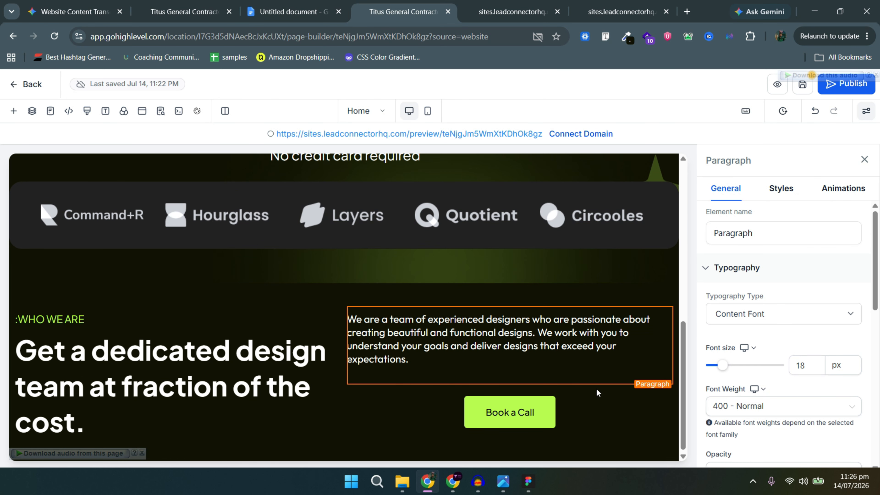
# Bring up the Book a Call button's style settings.
pyautogui.click(466, 393)
pyautogui.click(782, 189)
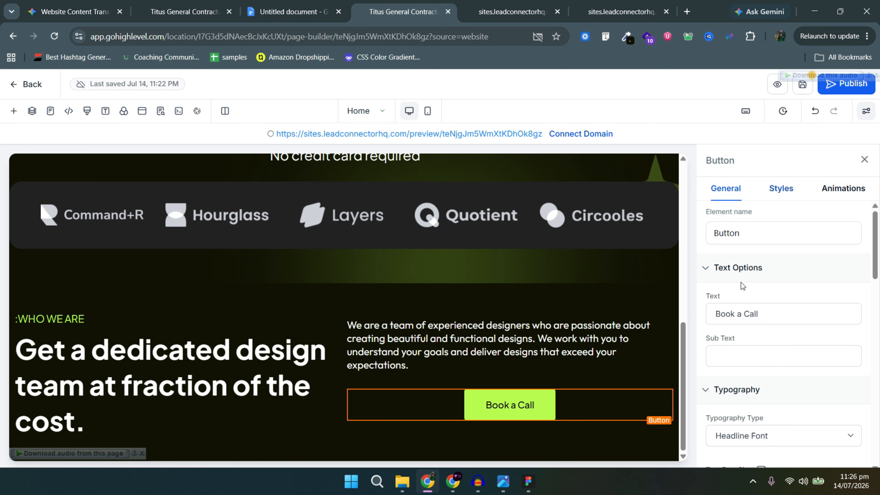
pyautogui.scroll(-5, 745, 298)
pyautogui.scroll(-6, 746, 307)
# Left-align the button and widen the heading column to fit the headline.
pyautogui.click(724, 308)
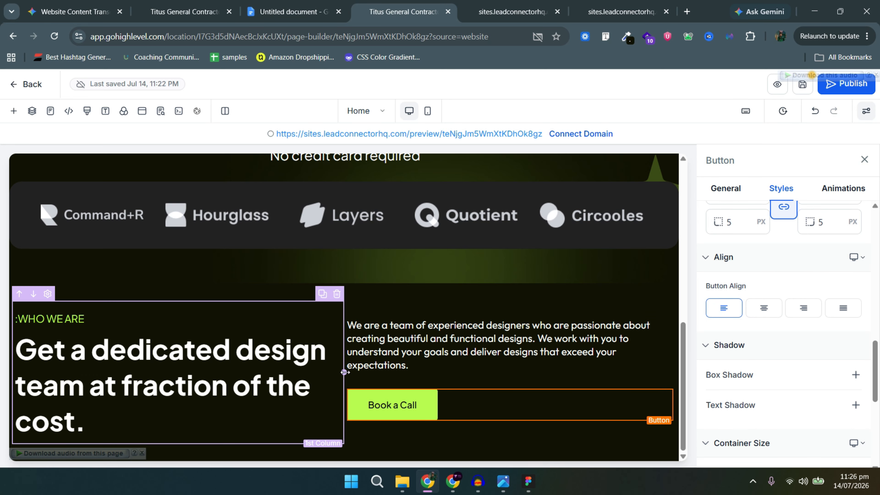
pyautogui.moveTo(346, 371); pyautogui.dragTo(369, 371)
pyautogui.click(866, 111)
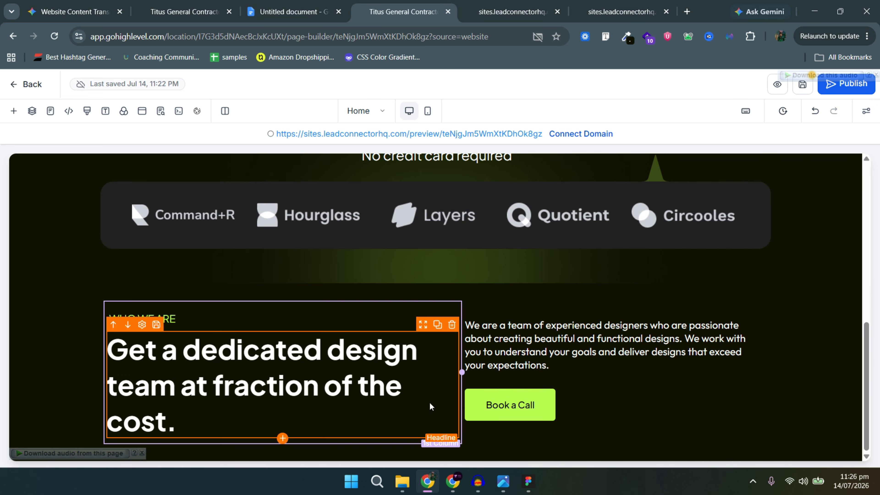
pyautogui.moveTo(462, 372)
pyautogui.mouseDown()
pyautogui.moveTo(479, 375)
pyautogui.moveTo(474, 368)
pyautogui.mouseUp()
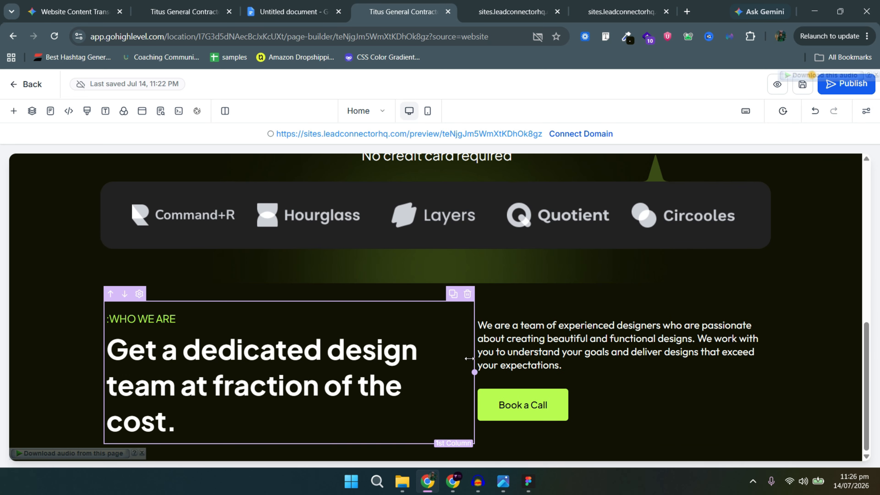
pyautogui.hotkey('alt', 'Tab')
pyautogui.hotkey('alt', 'Tab')
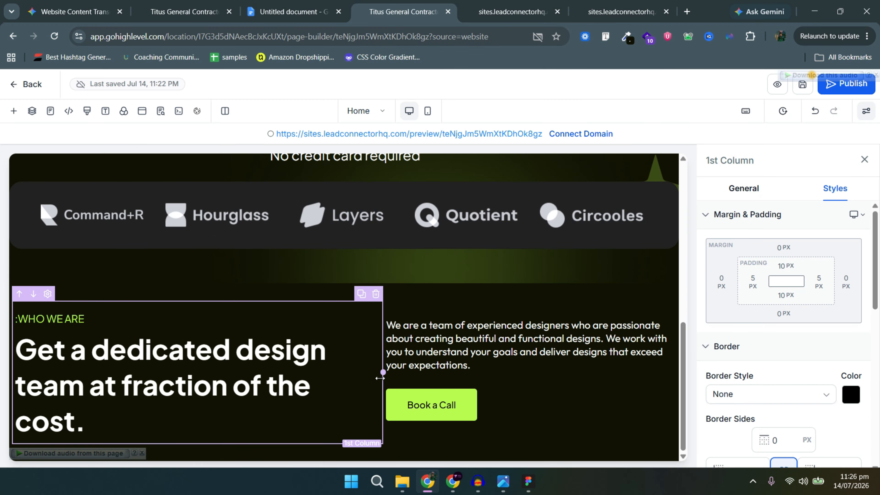
pyautogui.moveTo(383, 372); pyautogui.dragTo(371, 372)
pyautogui.hotkey('alt', 'Tab')
pyautogui.hotkey('alt', 'Tab')
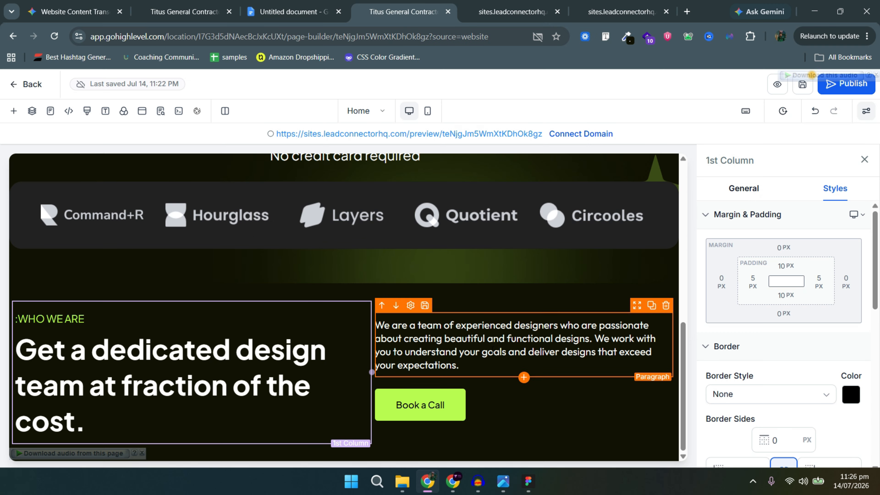
# Change the button label to See Pricing, matching the Figma design.
pyautogui.click(430, 403)
pyautogui.click(728, 191)
pyautogui.tripleClick(760, 314)
pyautogui.write('SEE Pricing')
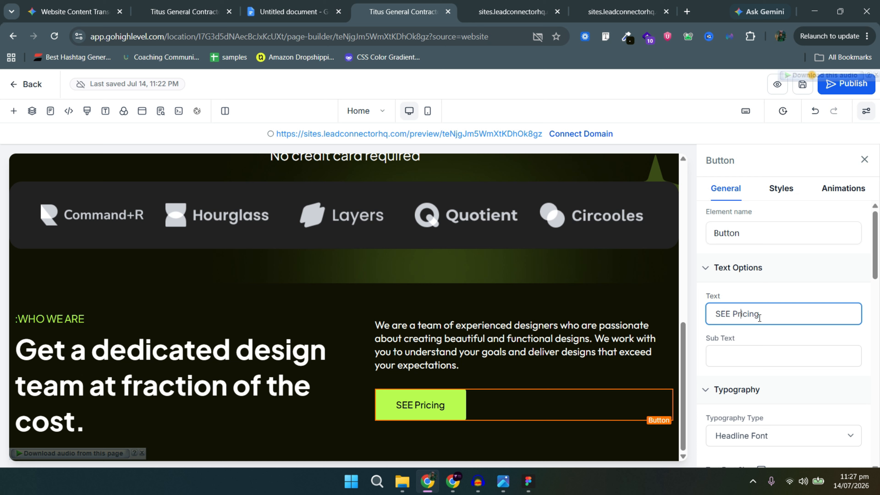
pyautogui.write('ee')
pyautogui.hotkey('alt', 'Tab')
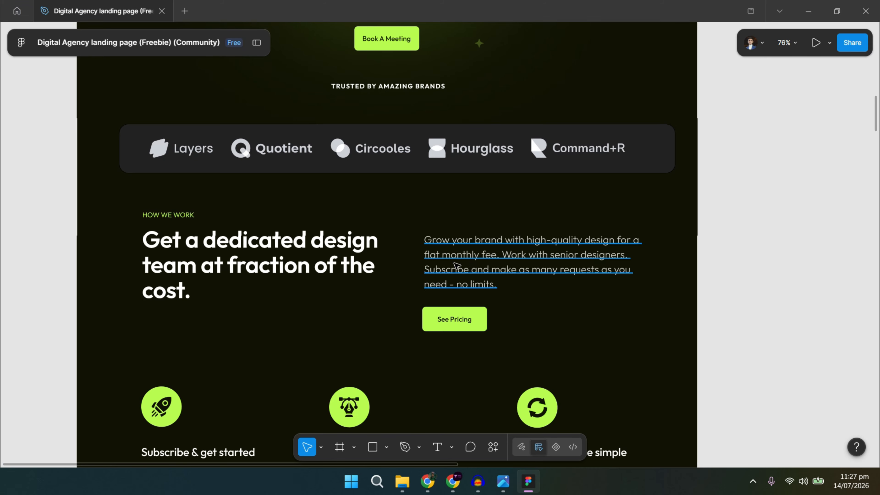
pyautogui.hotkey('alt', 'Tab')
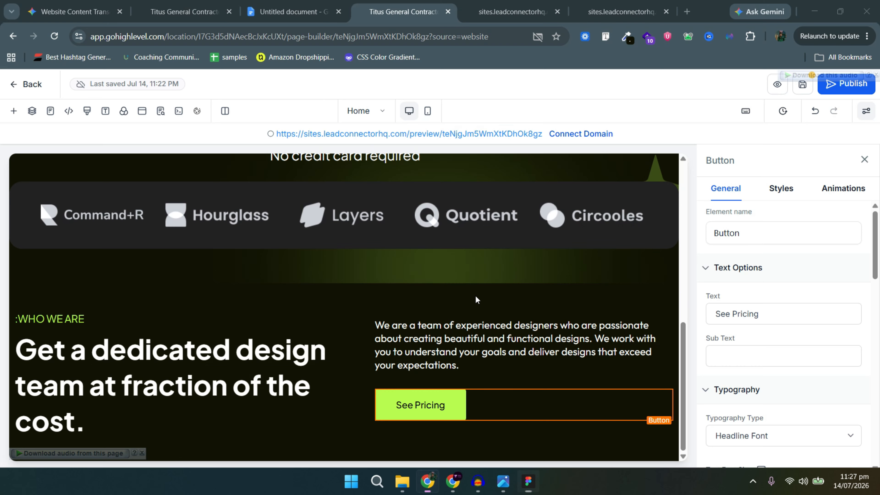
# Give the team paragraph 40 px top padding and compare the section with Figma.
pyautogui.click(451, 323)
pyautogui.click(131, 318)
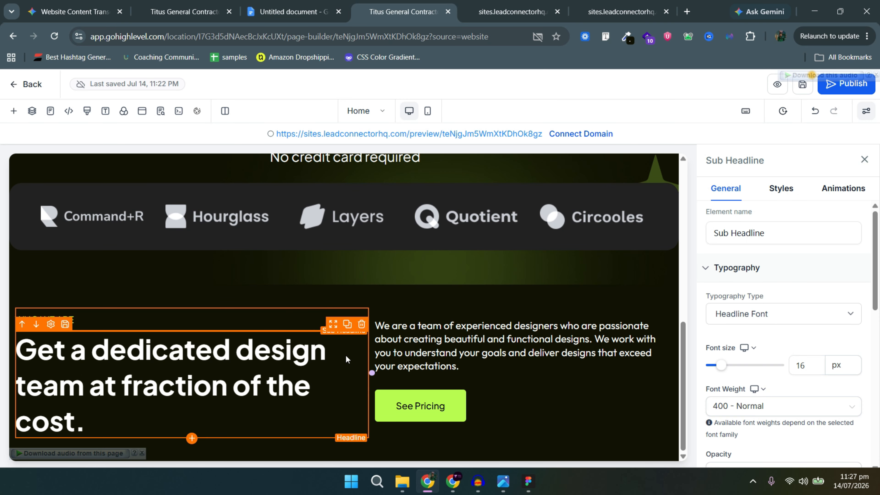
pyautogui.click(410, 353)
pyautogui.click(781, 188)
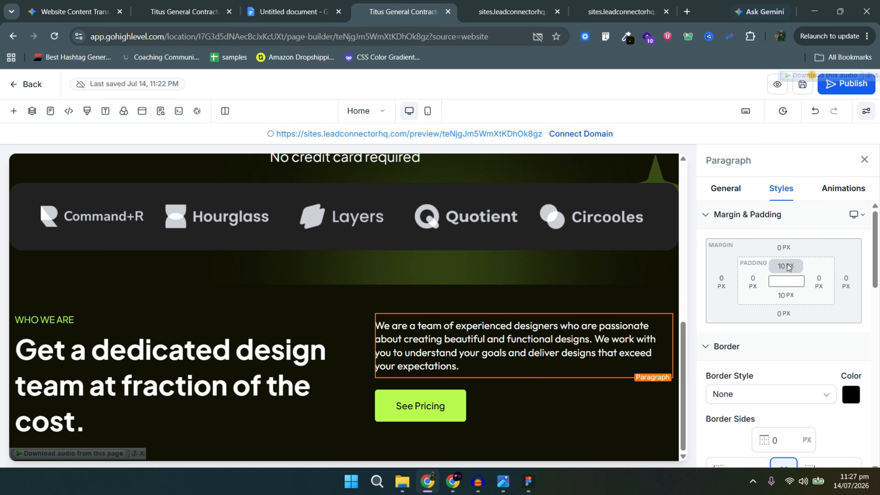
pyautogui.click(783, 266)
pyautogui.click(846, 319)
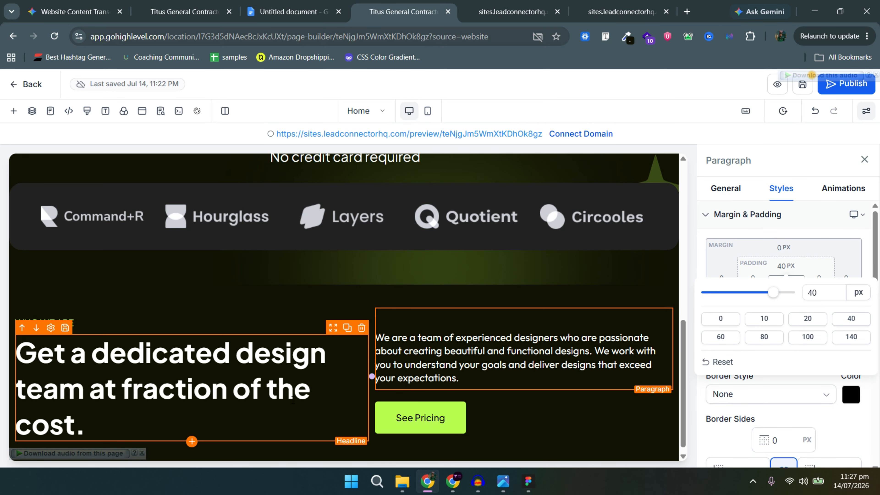
pyautogui.hotkey('alt', 'Tab')
pyautogui.scroll(-6, 410, 343)
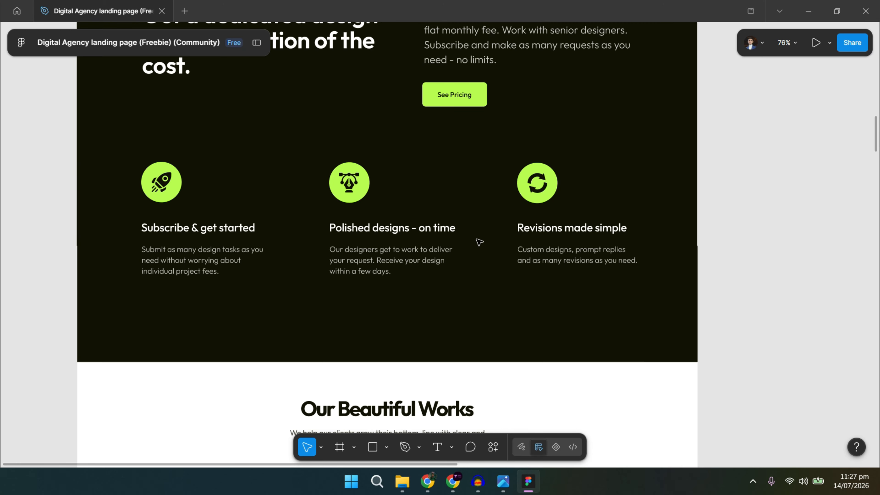
pyautogui.hotkey('alt', 'Tab')
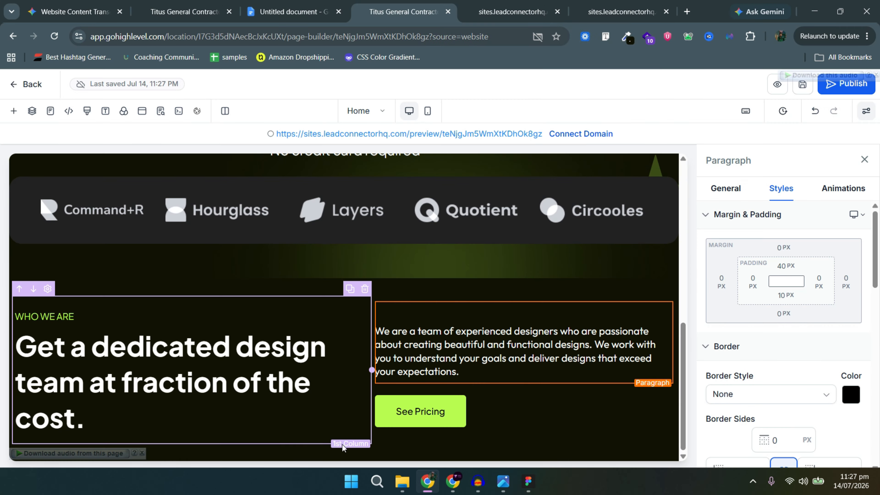
pyautogui.click(344, 449)
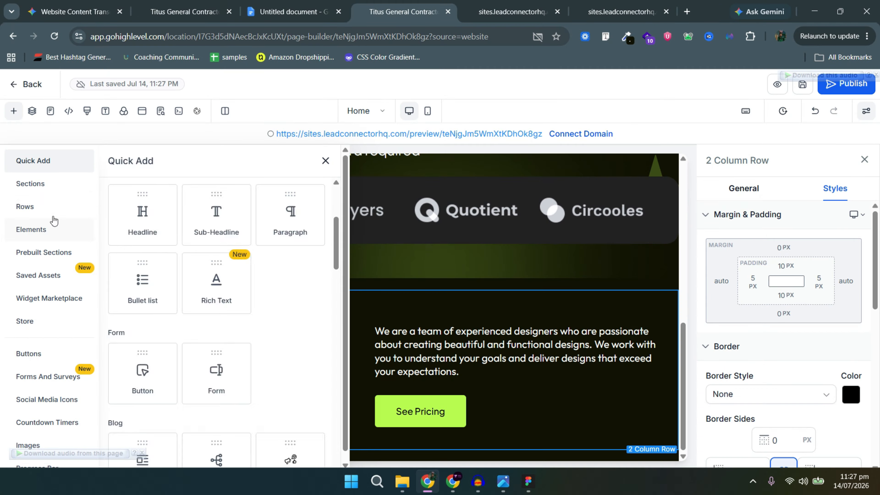
# Add a three-column row below the intro section, checking the Figma design for this section.
pyautogui.click(52, 215)
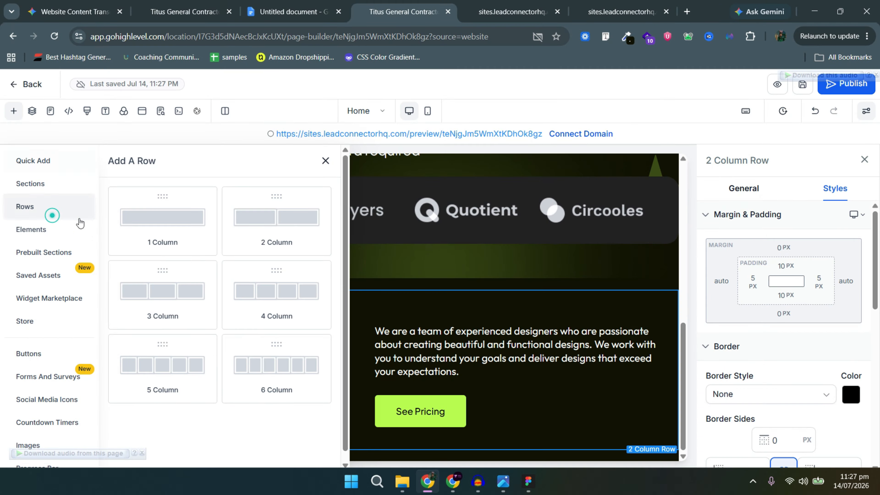
pyautogui.click(207, 298)
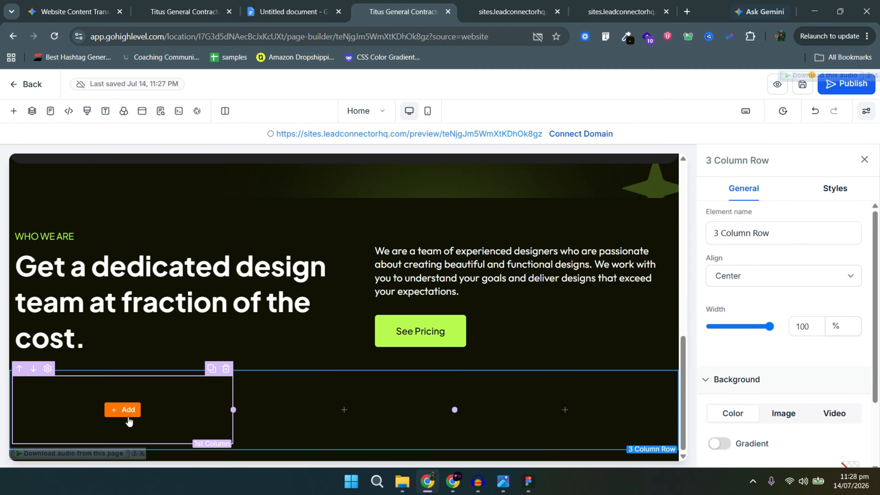
pyautogui.hotkey('alt', 'Tab')
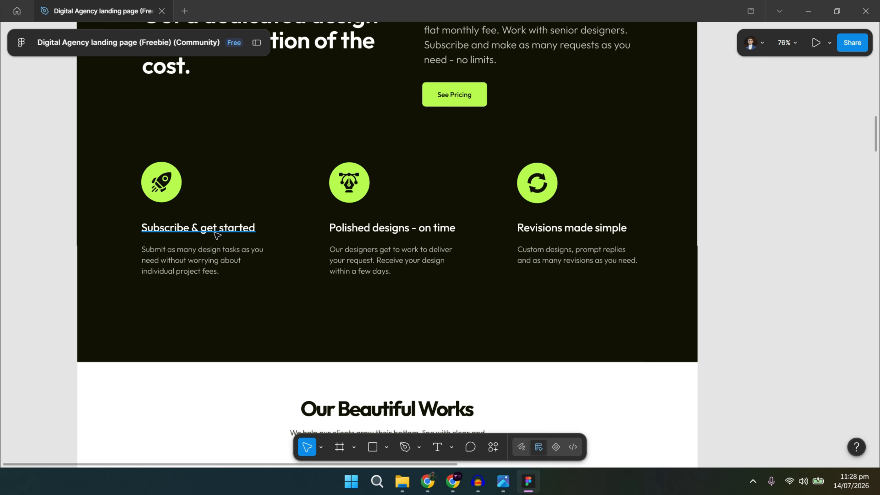
pyautogui.hotkey('alt', 'Tab')
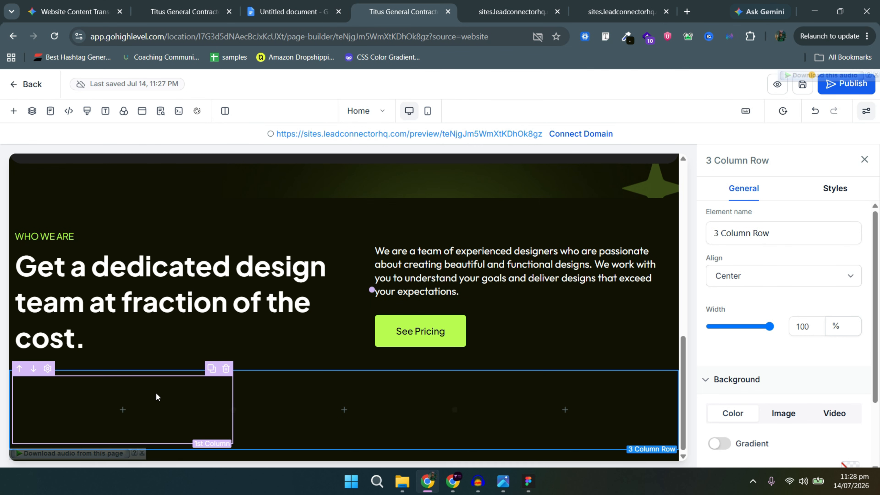
# Fill the first column with an image, a headline below it, and a paragraph.
pyautogui.click(127, 410)
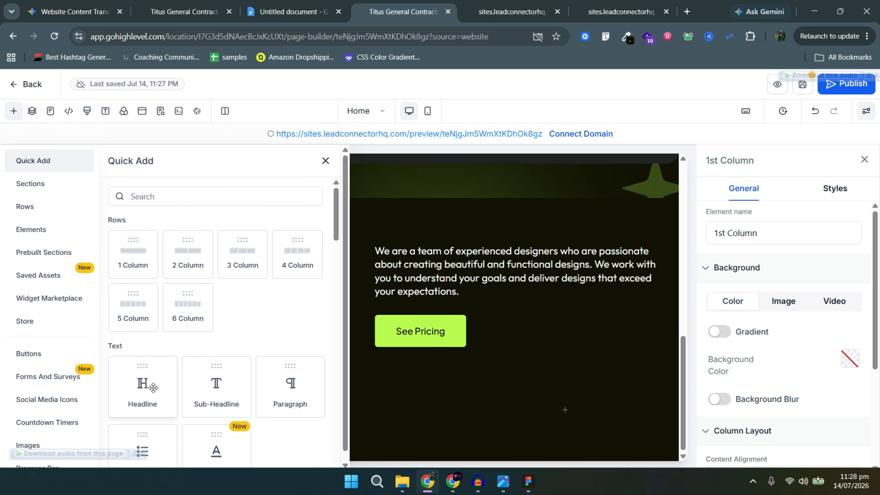
pyautogui.scroll(-10, 192, 397)
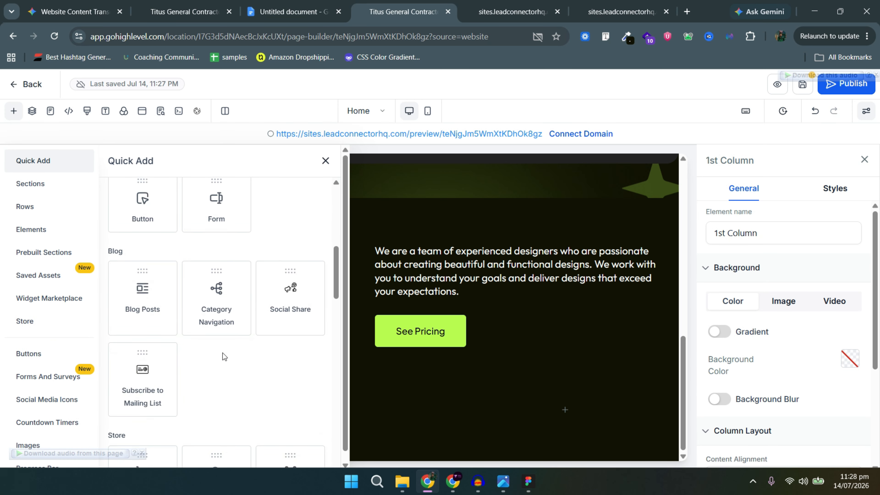
pyautogui.scroll(-3, 222, 402)
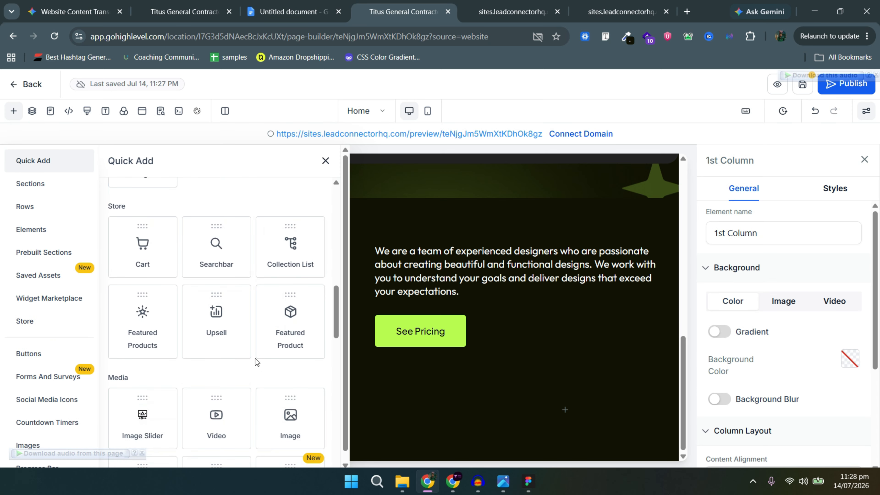
pyautogui.moveTo(236, 418); pyautogui.dragTo(121, 423)
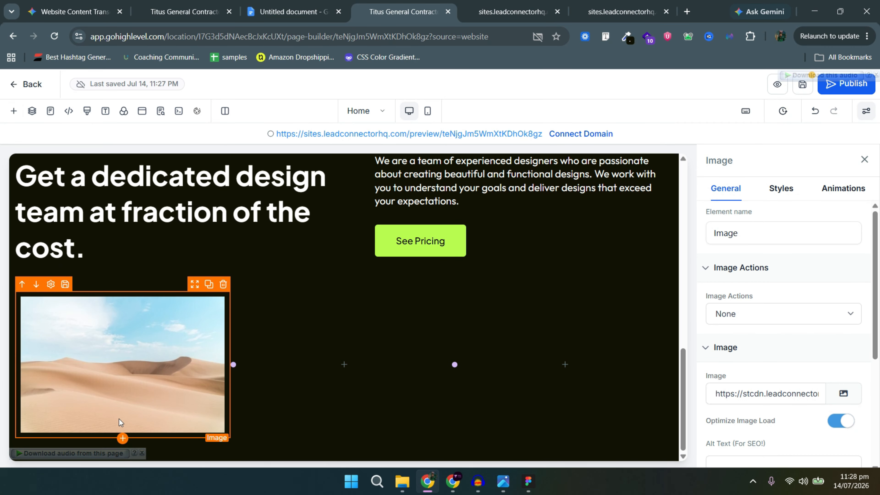
pyautogui.click(123, 439)
pyautogui.scroll(13, 140, 321)
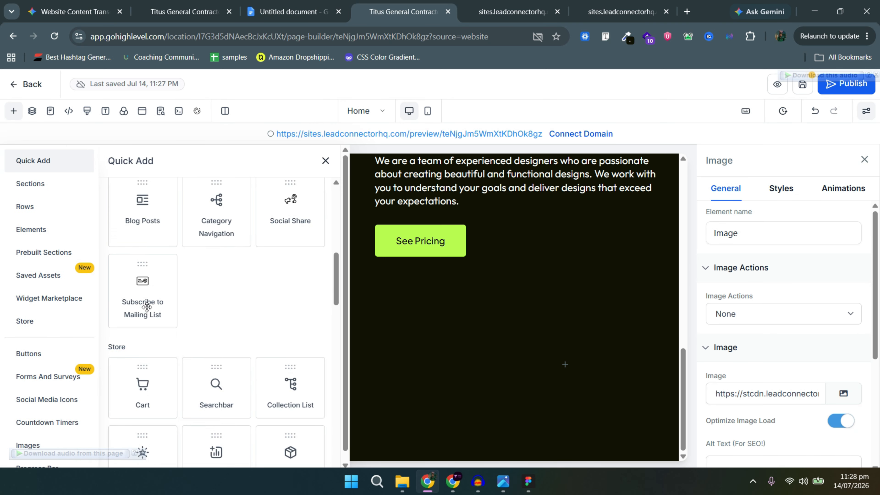
pyautogui.scroll(-3, 140, 321)
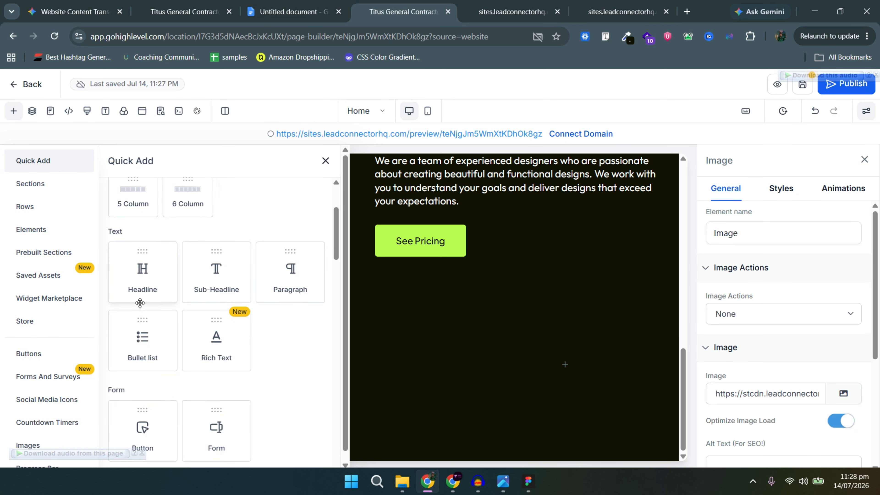
pyautogui.click(167, 301)
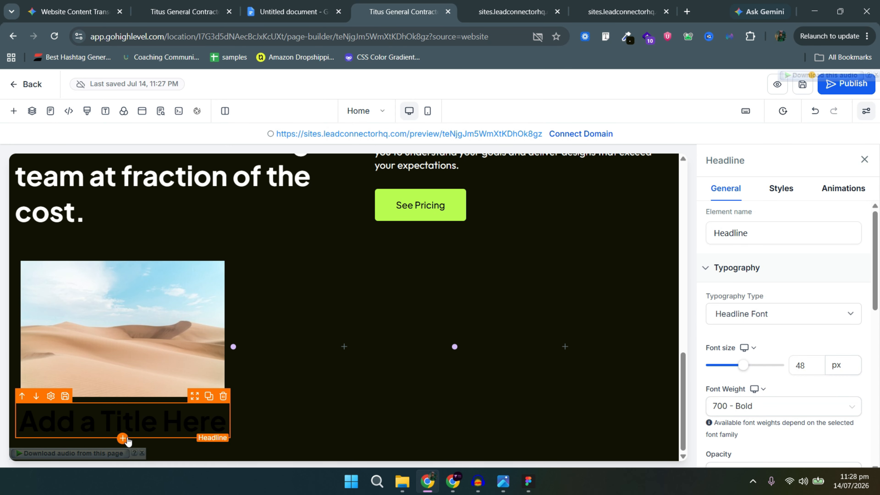
pyautogui.click(124, 438)
pyautogui.scroll(10, 208, 313)
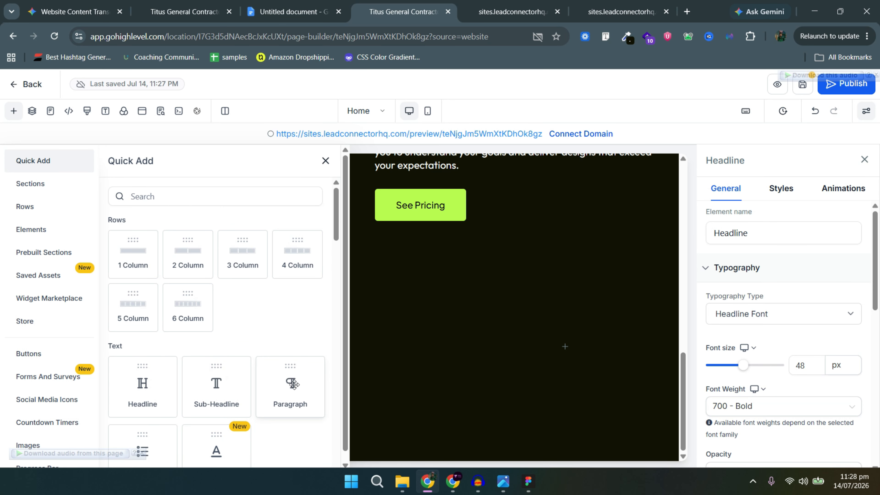
pyautogui.click(283, 376)
# Replace the desert placeholder image with the rocket icon from the media library.
pyautogui.click(121, 311)
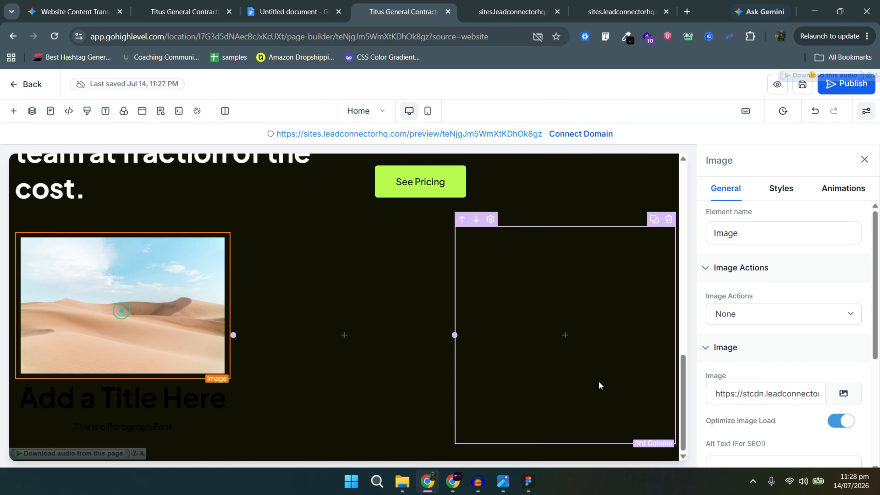
pyautogui.click(849, 395)
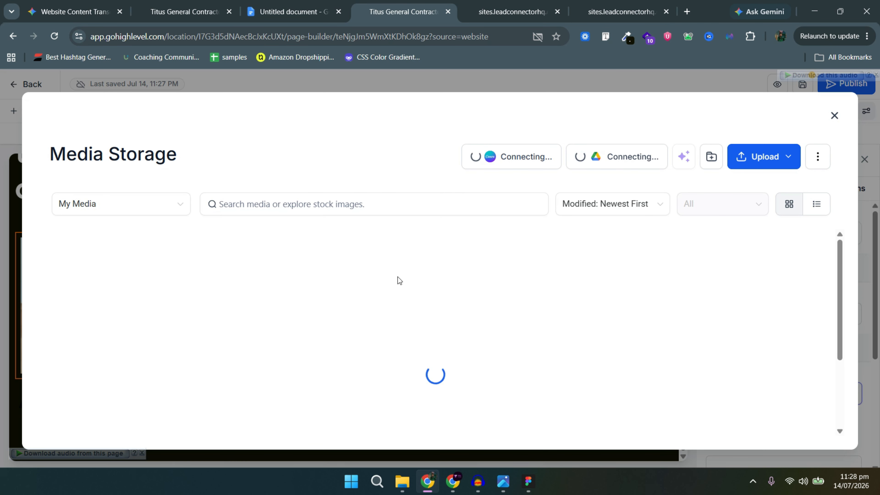
pyautogui.scroll(-10, 530, 350)
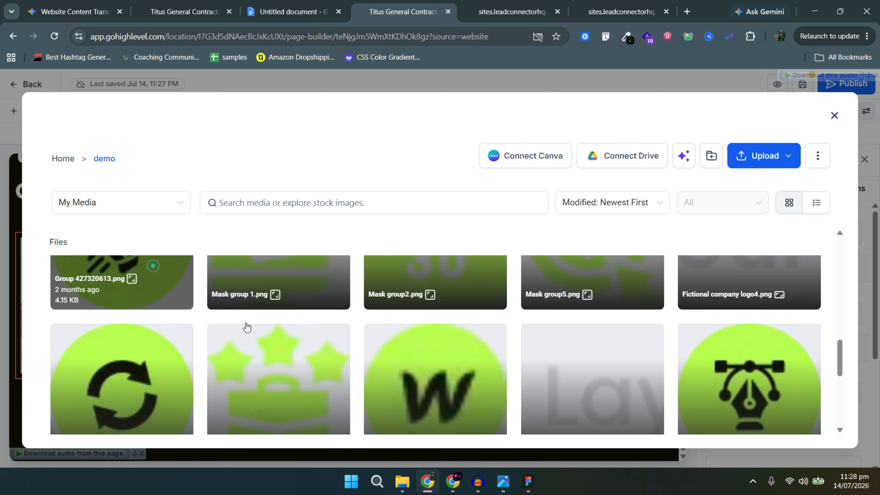
pyautogui.click(794, 427)
# Make the placeholder headline text white and open the paragraph's text colour choices.
pyautogui.click(224, 409)
pyautogui.scroll(-10, 790, 372)
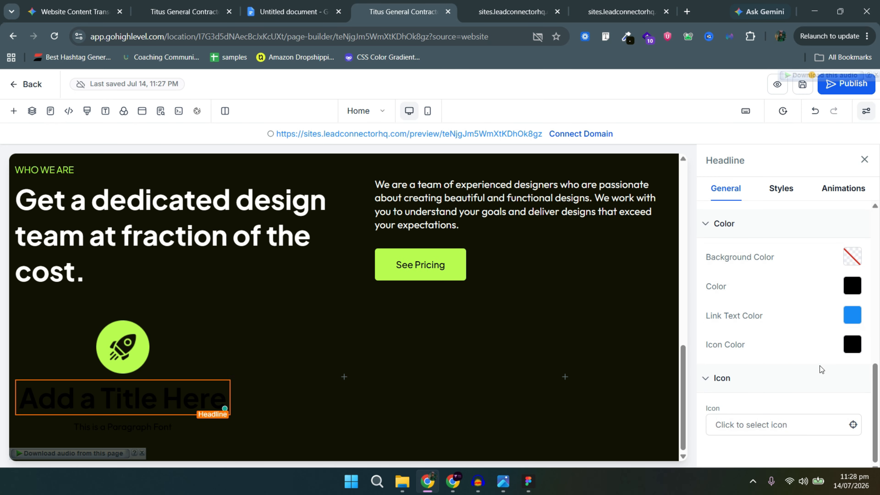
pyautogui.click(852, 285)
pyautogui.click(715, 199)
pyautogui.click(868, 357)
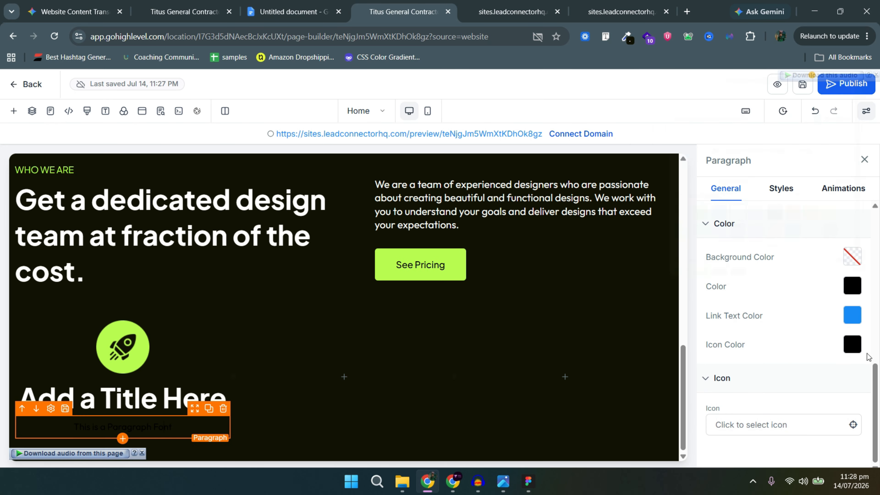
pyautogui.click(852, 285)
# Select the pillar 1 title 'Subscribe & Save' in the content copy document.
pyautogui.click(295, 11)
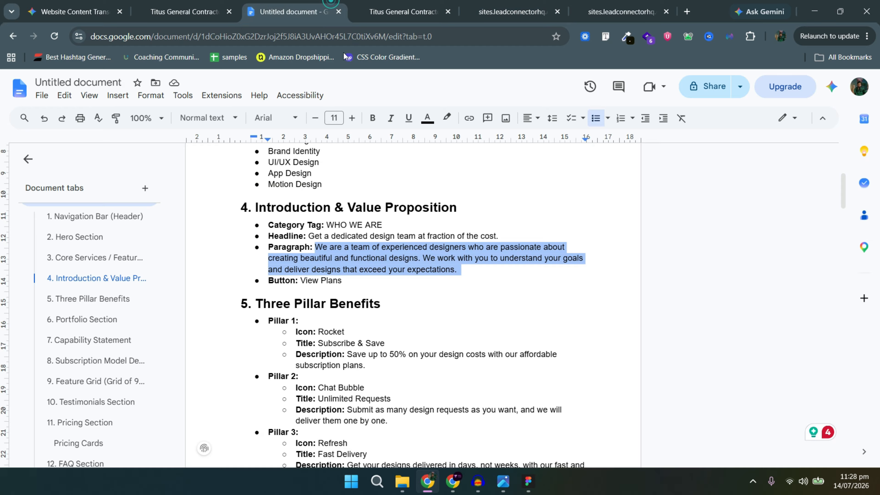
pyautogui.click(324, 332)
pyautogui.moveTo(385, 343); pyautogui.dragTo(322, 341)
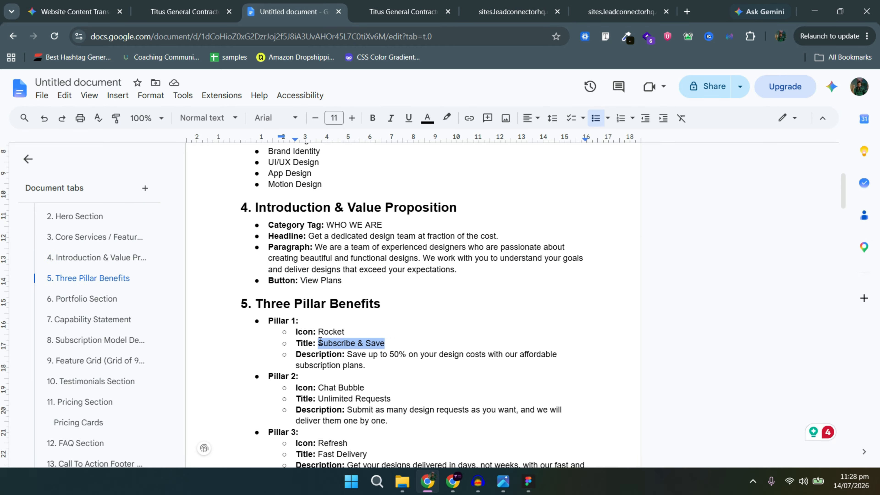
pyautogui.click(513, 12)
# Replace the placeholder headline with 'Subscribe & Save' and shrink its text size.
pyautogui.click(403, 11)
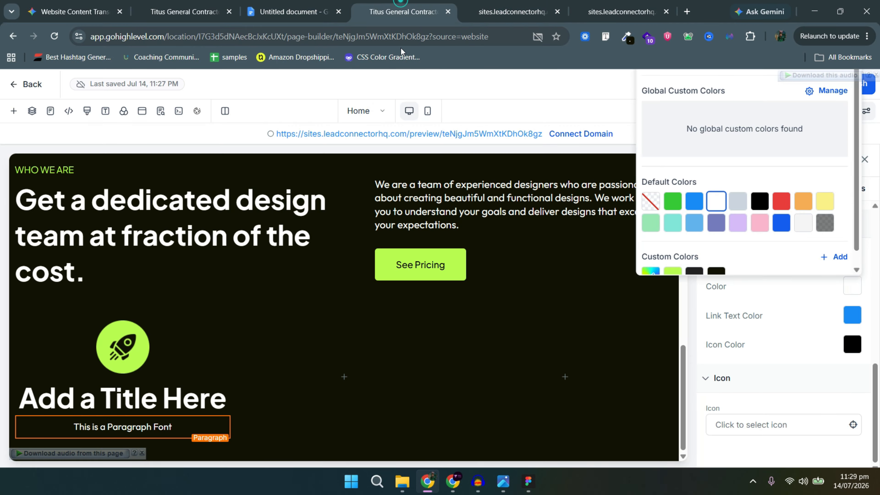
pyautogui.click(121, 398)
pyautogui.tripleClick(121, 398)
pyautogui.write('Subscribe & Save')
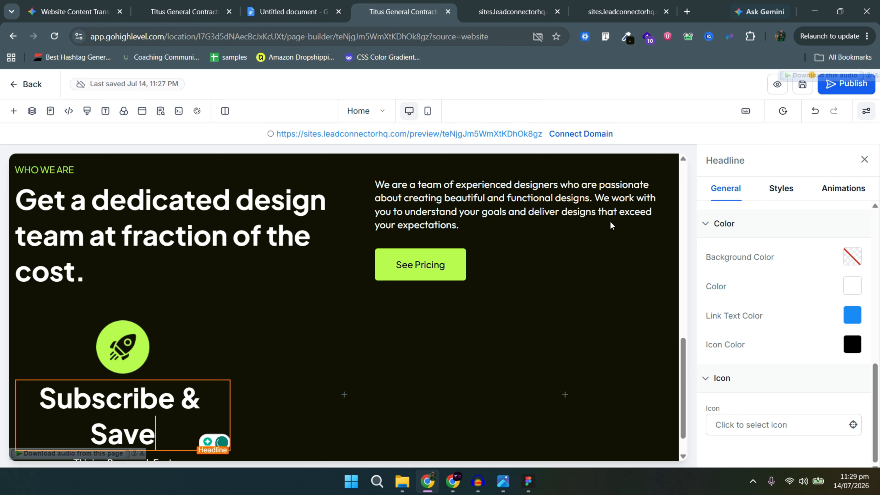
pyautogui.scroll(10, 791, 347)
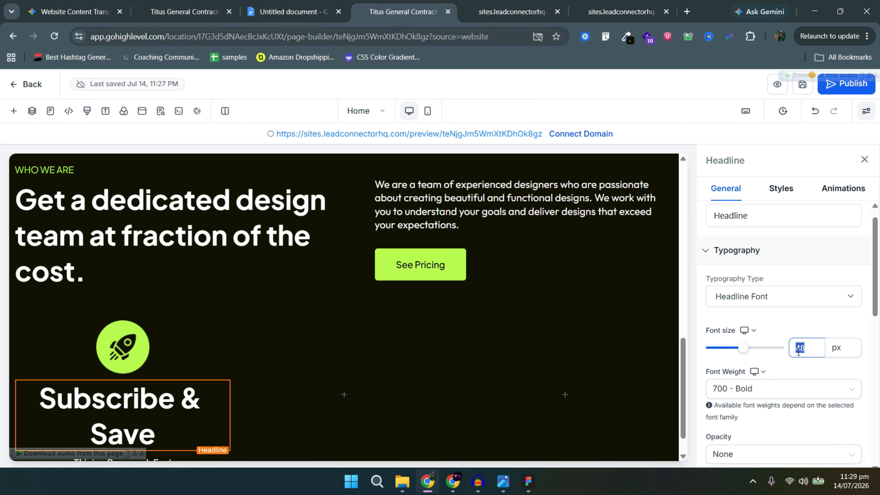
pyautogui.click(122, 428)
# Copy the pillar 1 description from the copy document into the placeholder paragraph.
pyautogui.click(335, 5)
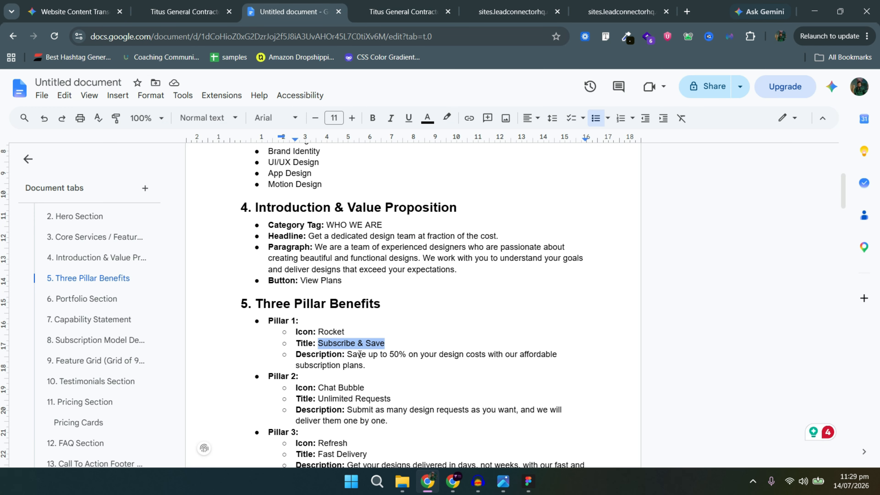
pyautogui.moveTo(346, 354); pyautogui.dragTo(379, 366)
pyautogui.hotkey('ctrl', 'c')
pyautogui.click(403, 12)
pyautogui.tripleClick(121, 427)
pyautogui.hotkey('ctrl', 'v')
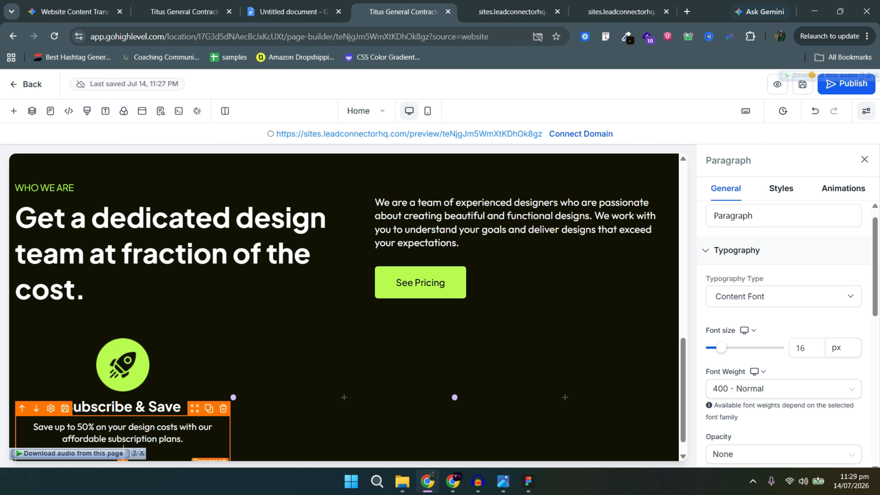
# Left-align the rocket icon, the Subscribe & Save headline and the description paragraph.
pyautogui.hotkey('alt', 'Tab')
pyautogui.hotkey('alt', 'Tab')
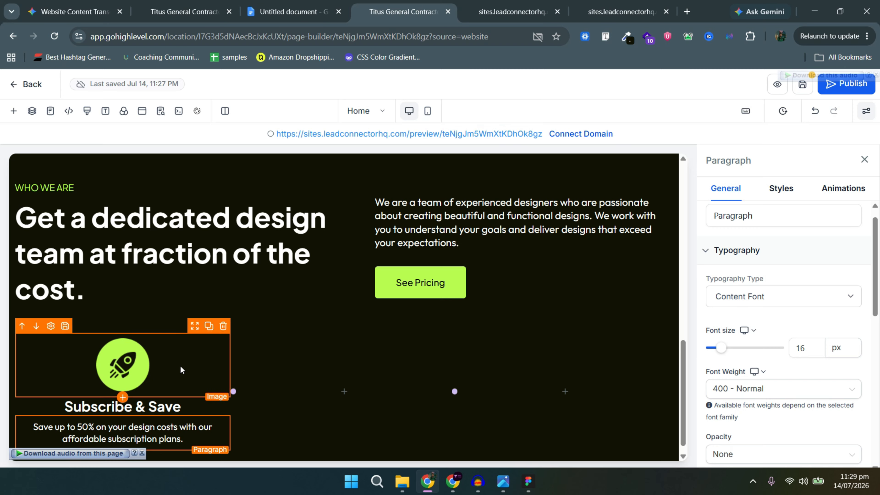
pyautogui.click(180, 366)
pyautogui.click(780, 197)
pyautogui.scroll(-3, 728, 285)
pyautogui.click(724, 409)
pyautogui.click(165, 408)
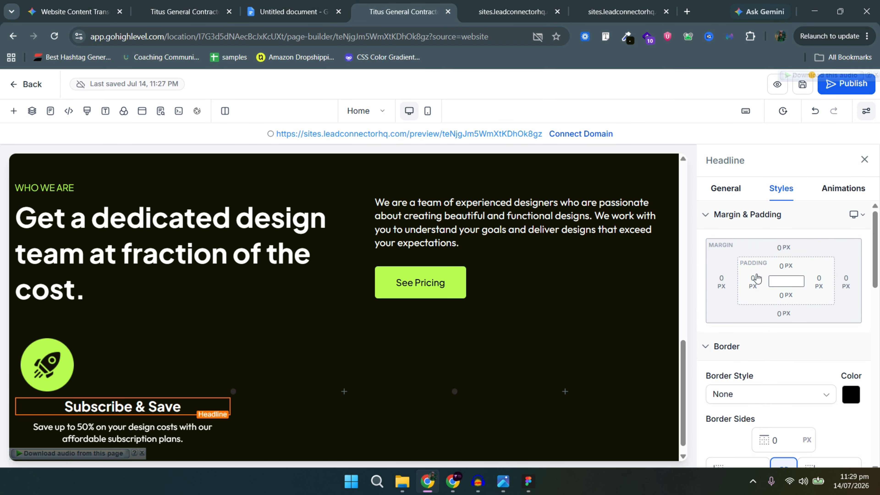
pyautogui.scroll(-4, 748, 322)
pyautogui.scroll(-3, 744, 343)
pyautogui.click(723, 320)
pyautogui.click(115, 432)
pyautogui.click(724, 320)
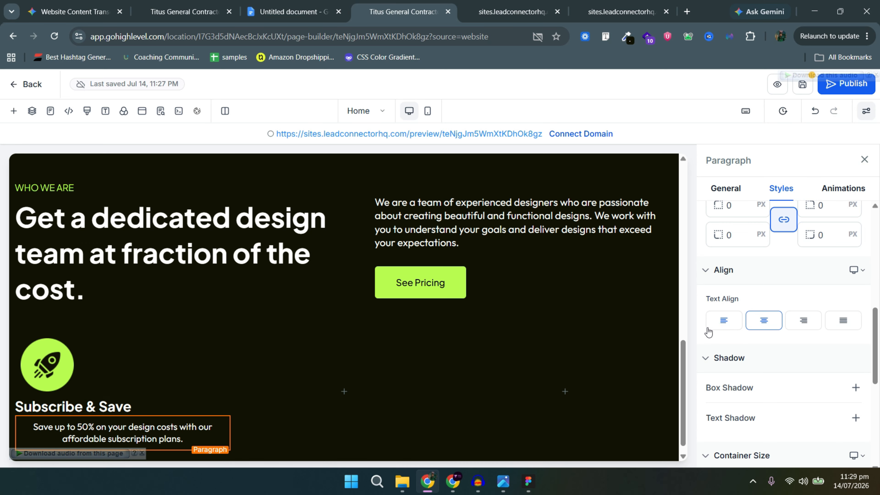
# Give the first column 40 px left and right padding and 20 px top padding.
pyautogui.click(157, 350)
pyautogui.scroll(5, 762, 295)
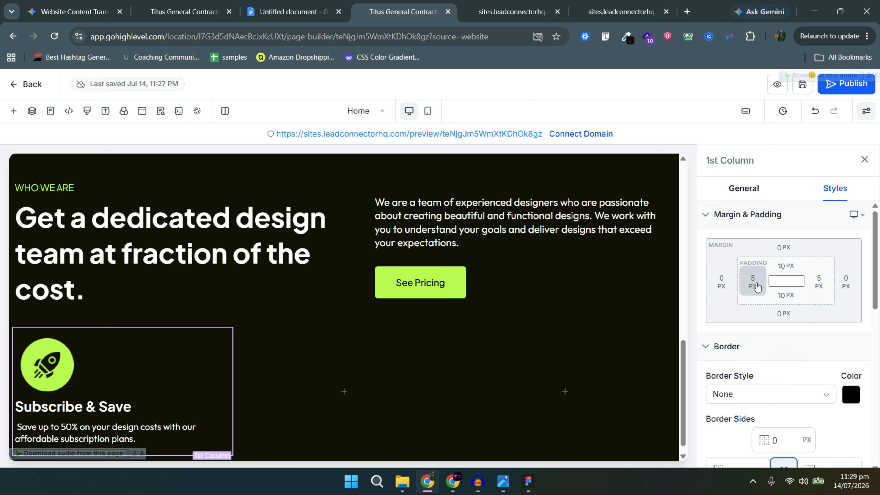
pyautogui.click(753, 282)
pyautogui.click(818, 339)
pyautogui.click(786, 266)
pyautogui.click(851, 318)
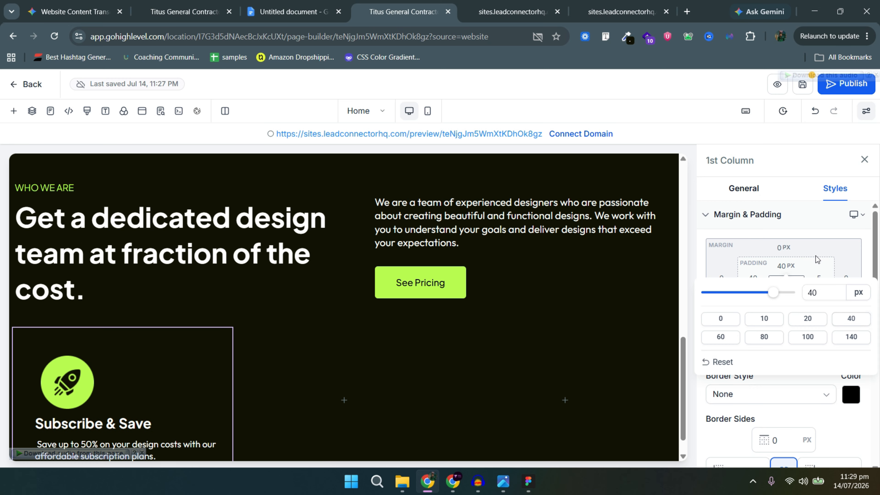
pyautogui.click(819, 281)
pyautogui.click(798, 338)
pyautogui.click(786, 295)
pyautogui.click(786, 266)
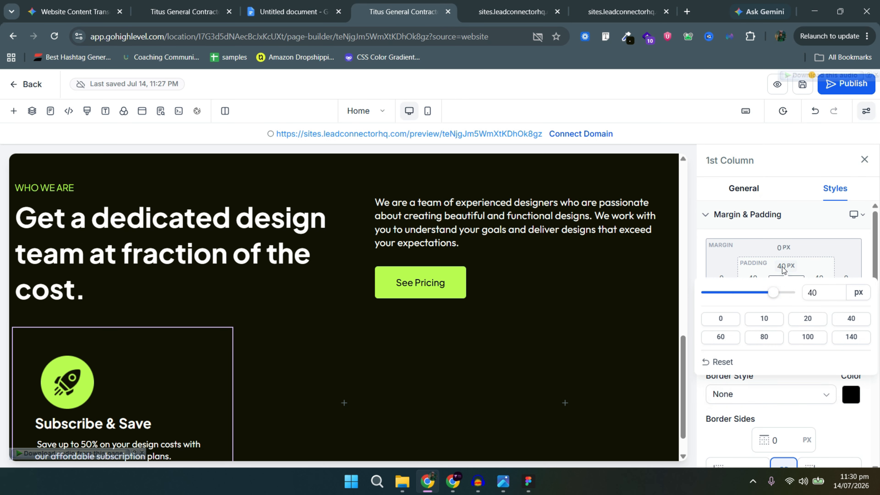
# Duplicate the finished column twice and delete the empty fourth column.
pyautogui.click(808, 318)
pyautogui.click(395, 390)
pyautogui.click(211, 320)
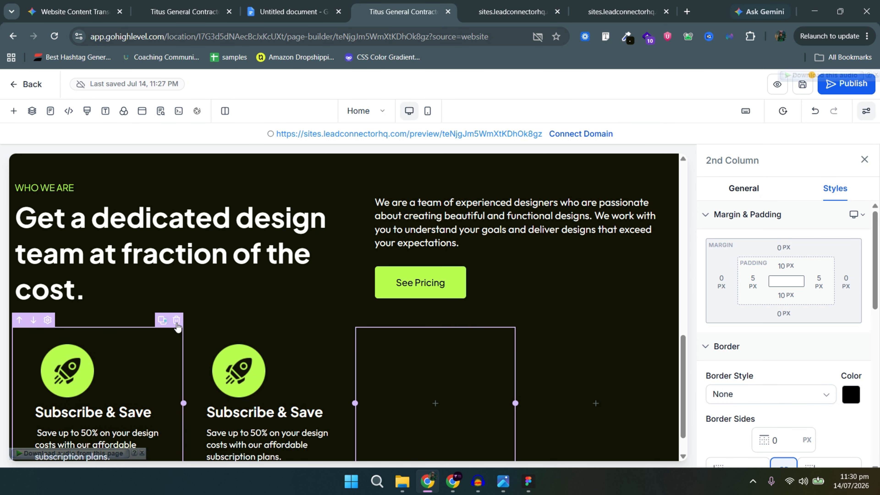
pyautogui.click(162, 320)
pyautogui.click(547, 320)
# Save the page and open its live preview.
pyautogui.scroll(-1, 587, 353)
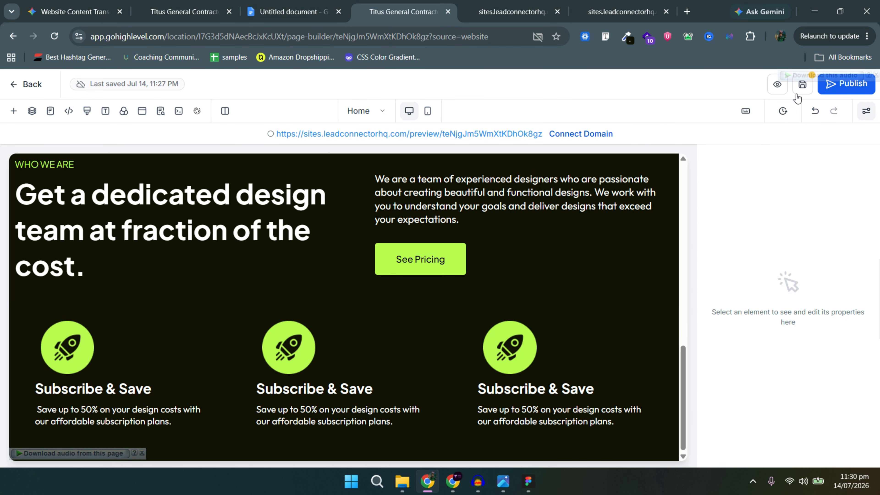
pyautogui.click(800, 93)
pyautogui.click(776, 85)
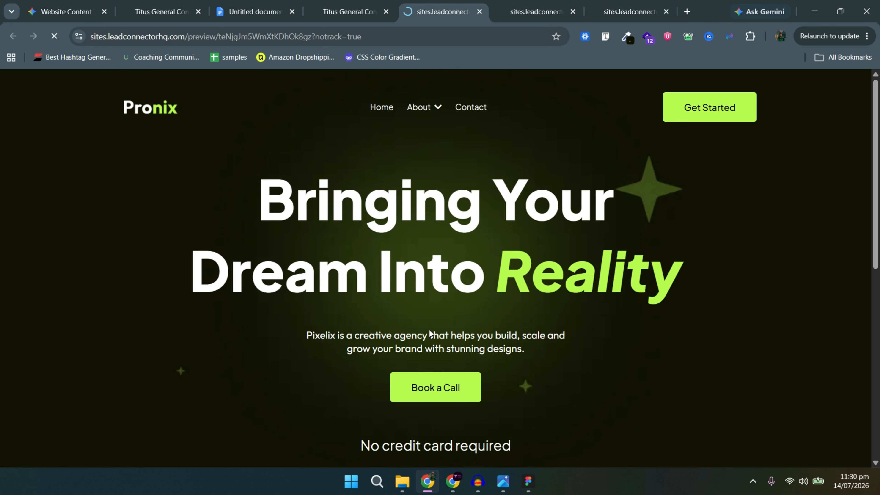
# Check the three Subscribe & Save rocket columns in the live preview against the Figma design.
pyautogui.scroll(-5, 522, 301)
pyautogui.scroll(-3, 522, 306)
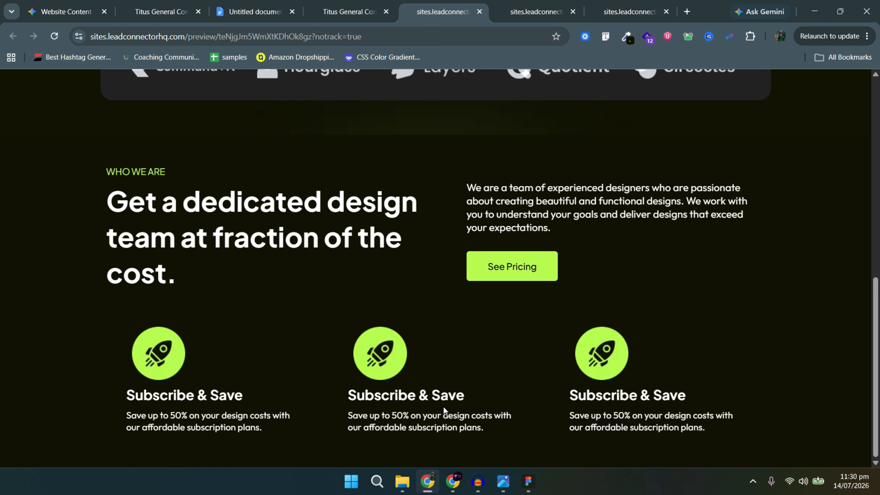
pyautogui.hotkey('alt', 'Tab')
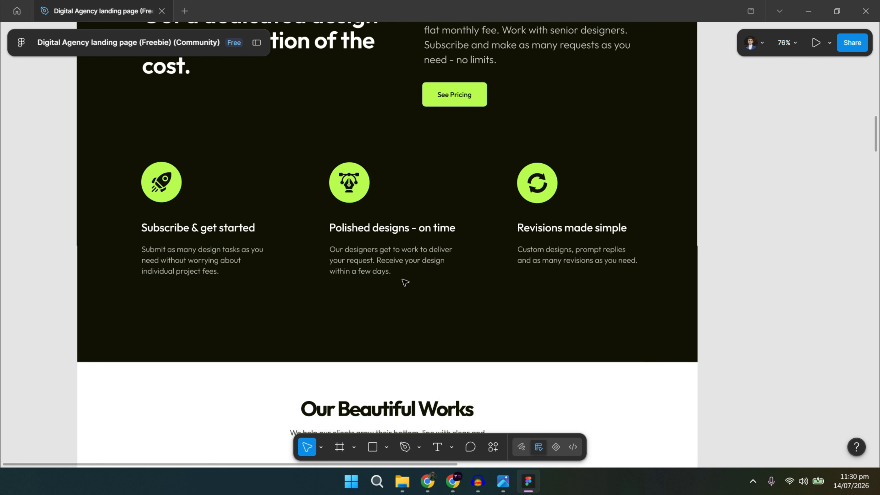
pyautogui.hotkey('alt', 'Tab')
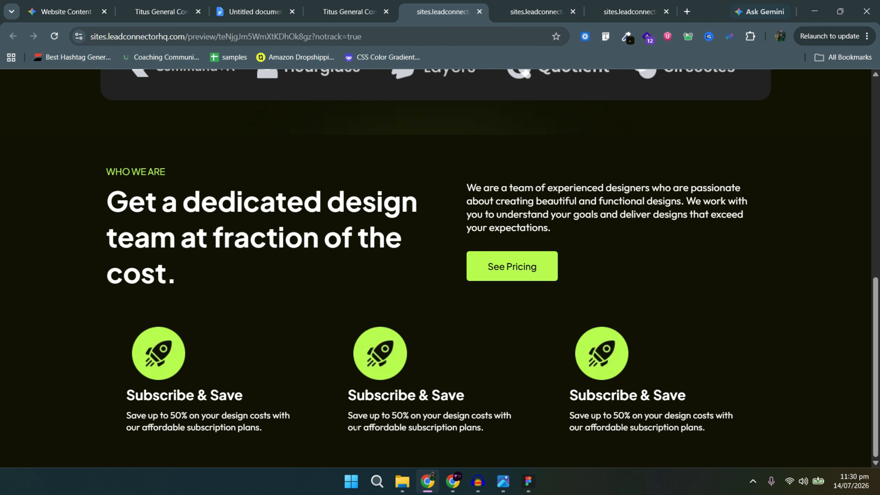
pyautogui.hotkey('alt', 'Tab')
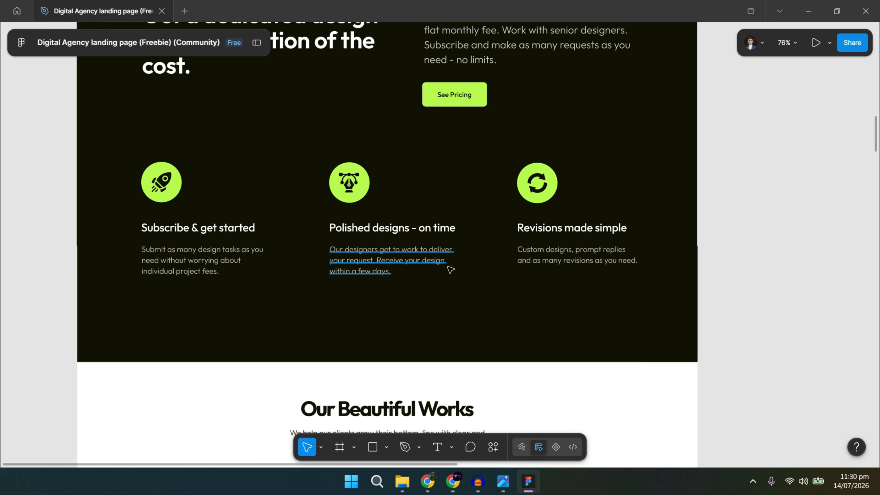
pyautogui.hotkey('alt', 'Tab')
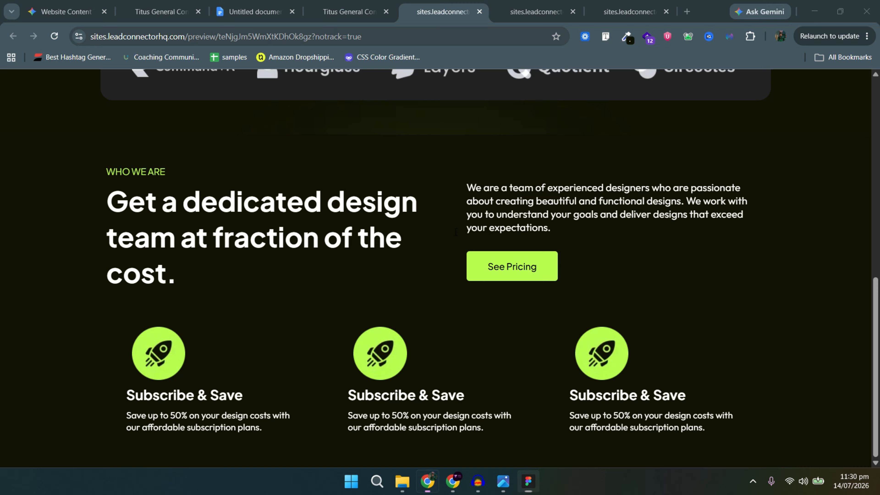
pyautogui.hotkey('ctrl', 'shift', 'Tab')
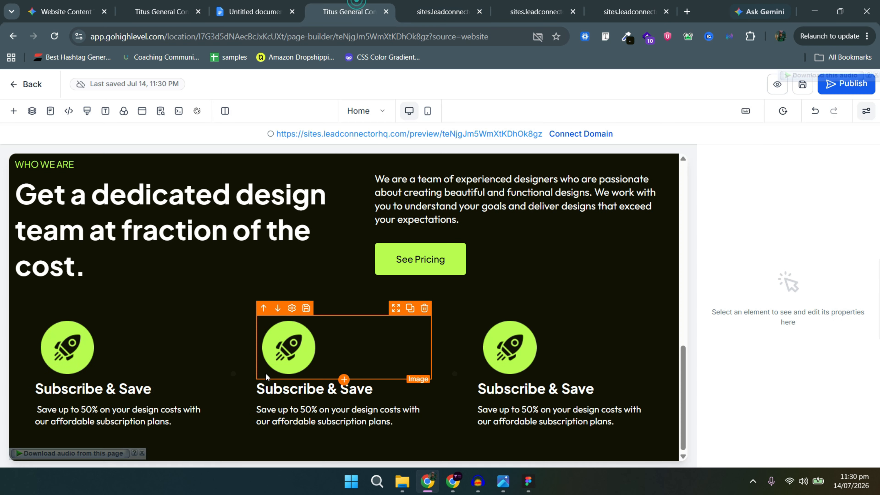
# Replace the middle card's rocket with the pen-tool icon from the demo media folder.
pyautogui.click(307, 366)
pyautogui.scroll(-5, 804, 347)
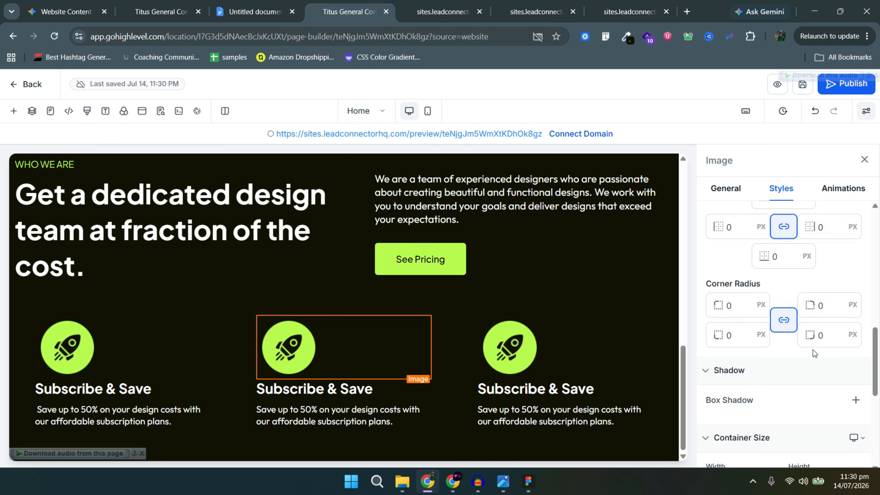
pyautogui.click(737, 194)
pyautogui.click(850, 398)
pyautogui.click(108, 275)
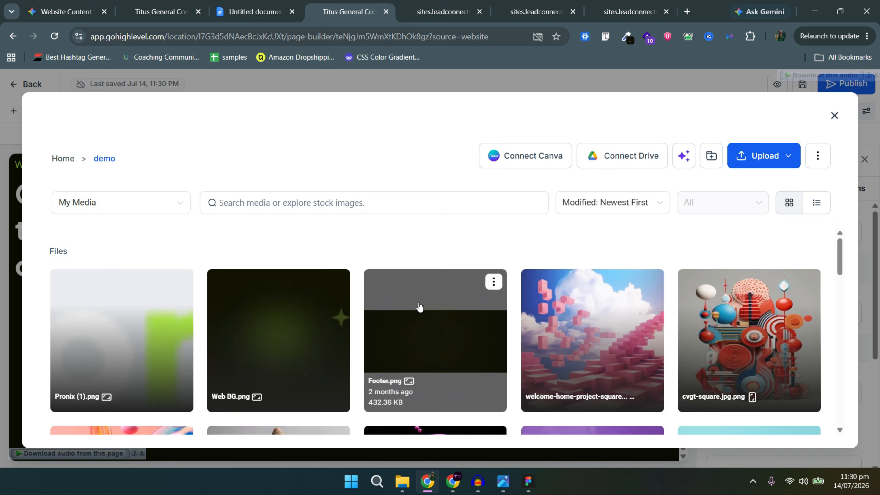
pyautogui.scroll(-10, 572, 333)
pyautogui.scroll(5, 556, 332)
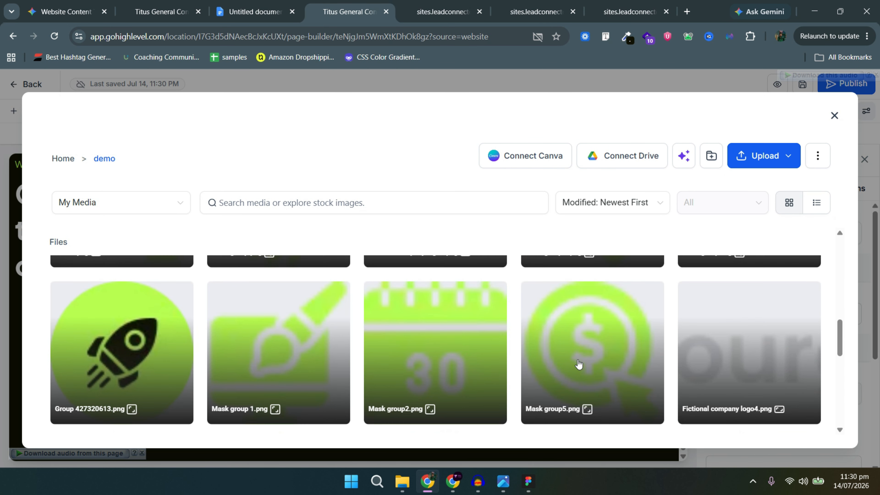
pyautogui.scroll(-3, 580, 366)
pyautogui.hotkey('alt', 'Tab')
pyautogui.hotkey('alt', 'Tab')
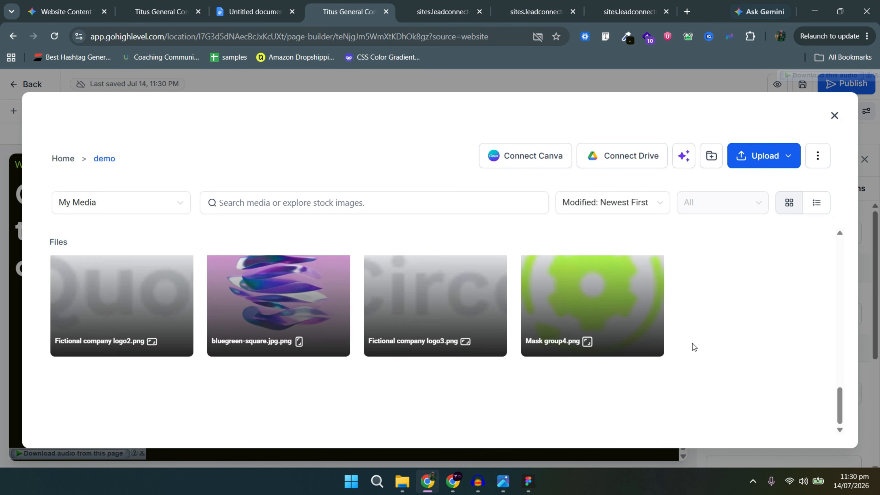
pyautogui.scroll(3, 692, 346)
pyautogui.click(745, 361)
pyautogui.click(810, 431)
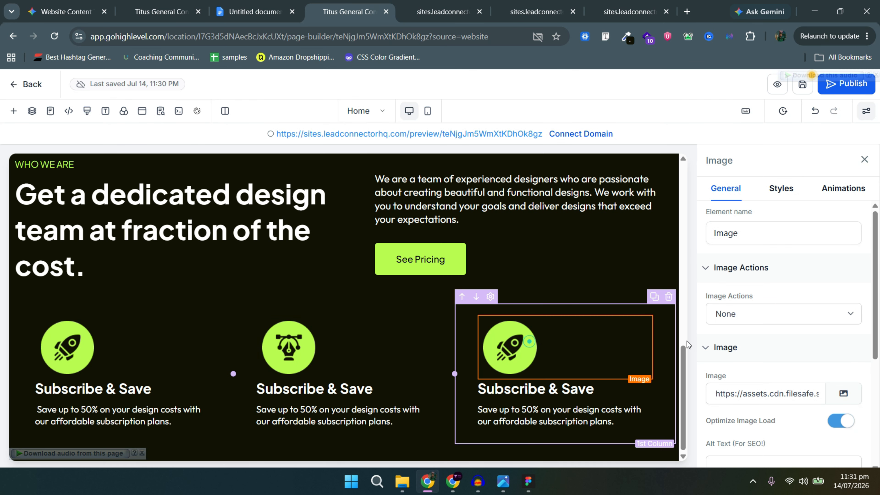
# Replace the third card's rocket with the circular refresh icon from the demo folder.
pyautogui.click(842, 394)
pyautogui.click(142, 282)
pyautogui.scroll(-10, 138, 347)
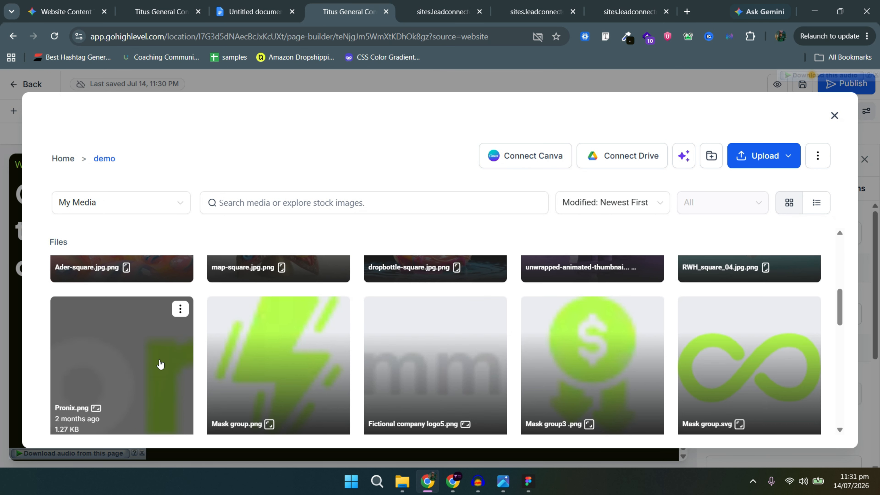
pyautogui.click(117, 367)
pyautogui.click(810, 433)
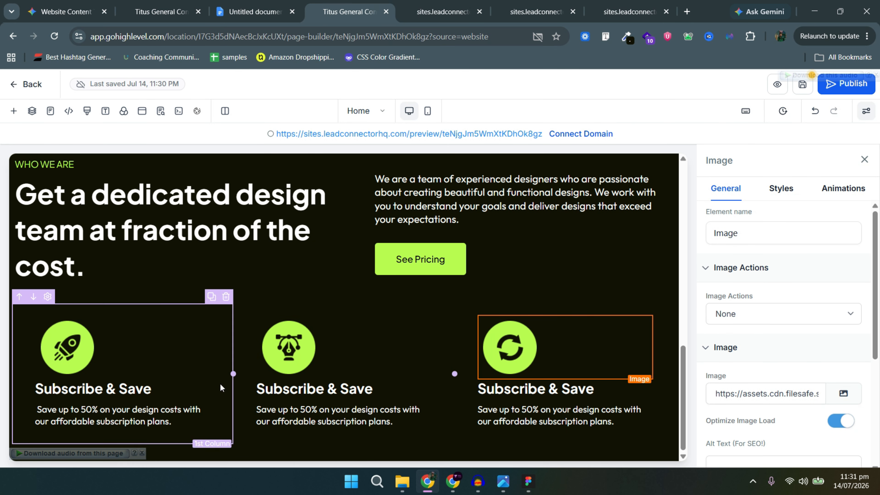
pyautogui.click(183, 387)
# Make the first Subscribe & Save headline 700 Bold at 20 px.
pyautogui.click(767, 415)
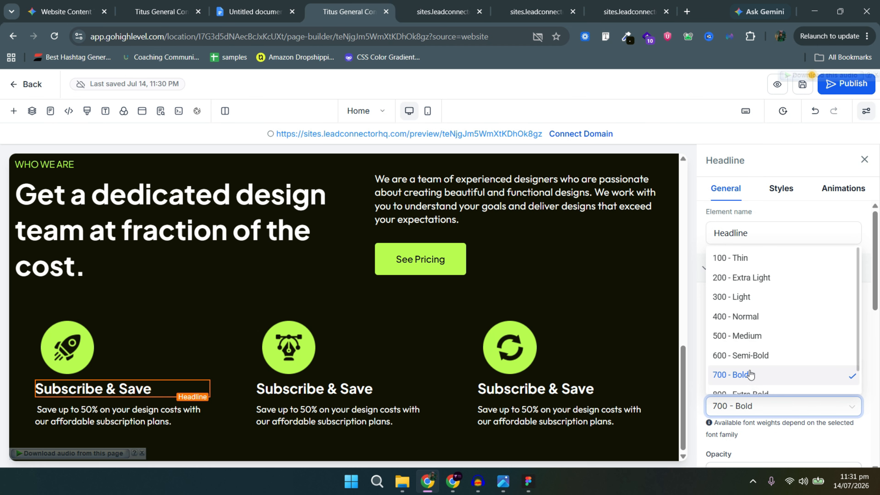
pyautogui.click(748, 337)
pyautogui.doubleClick(798, 363)
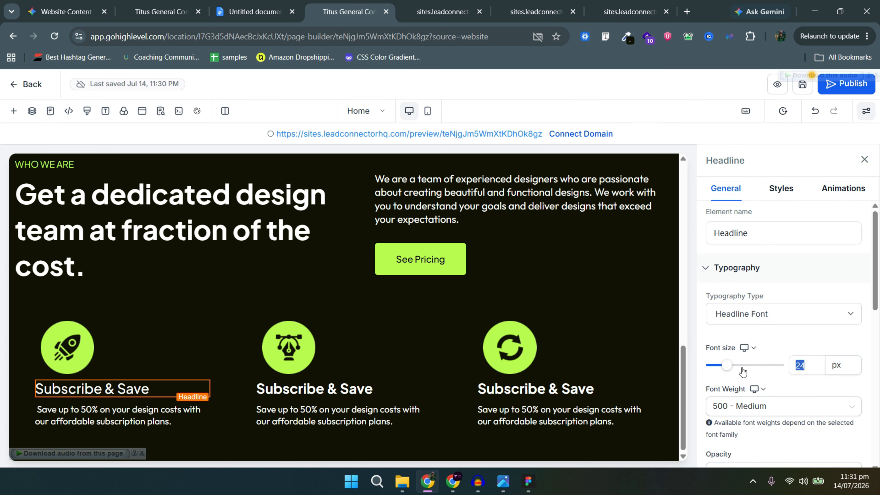
pyautogui.write('23')
pyautogui.press('BackSpace')
pyautogui.press('BackSpace')
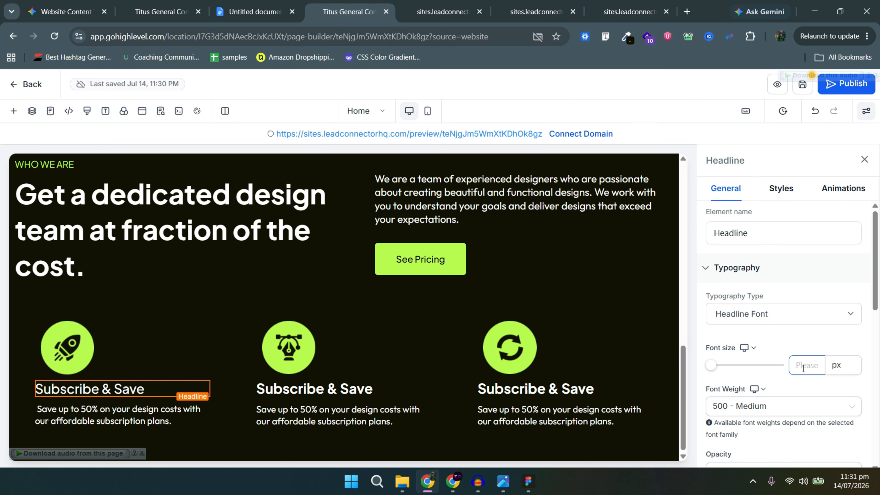
pyautogui.write('20')
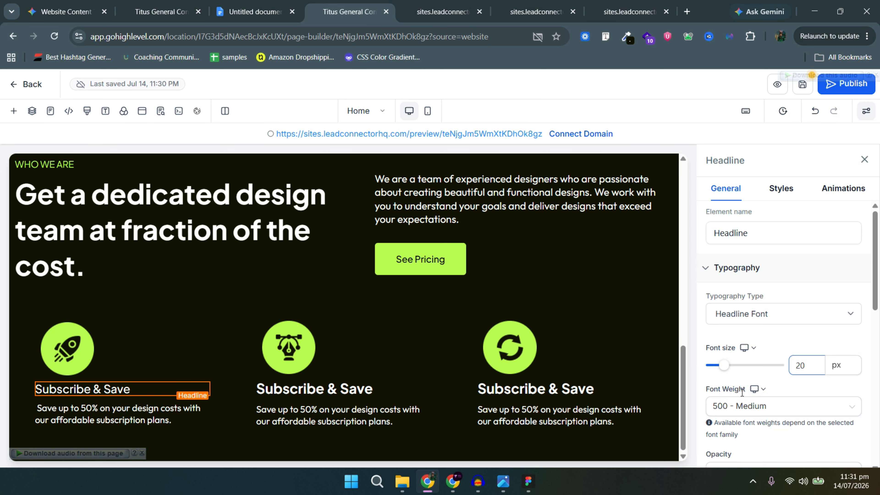
pyautogui.click(742, 415)
pyautogui.click(748, 357)
pyautogui.click(772, 406)
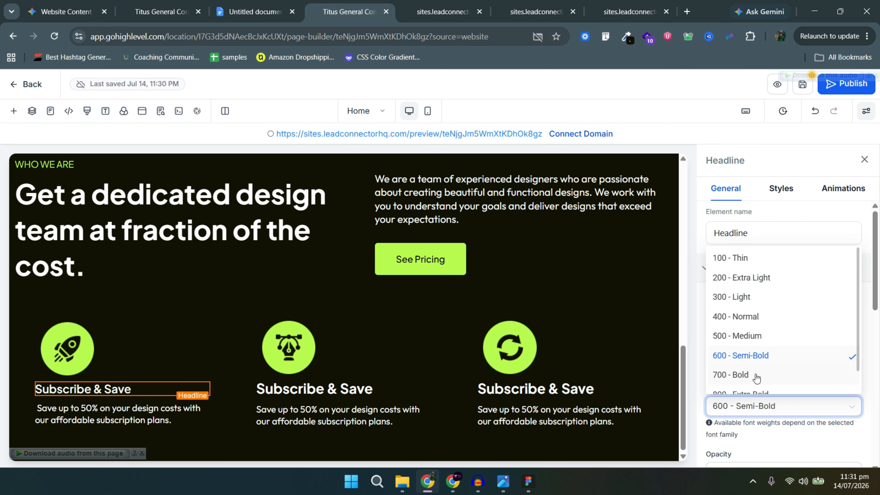
pyautogui.click(742, 374)
pyautogui.moveTo(792, 363); pyautogui.dragTo(818, 366)
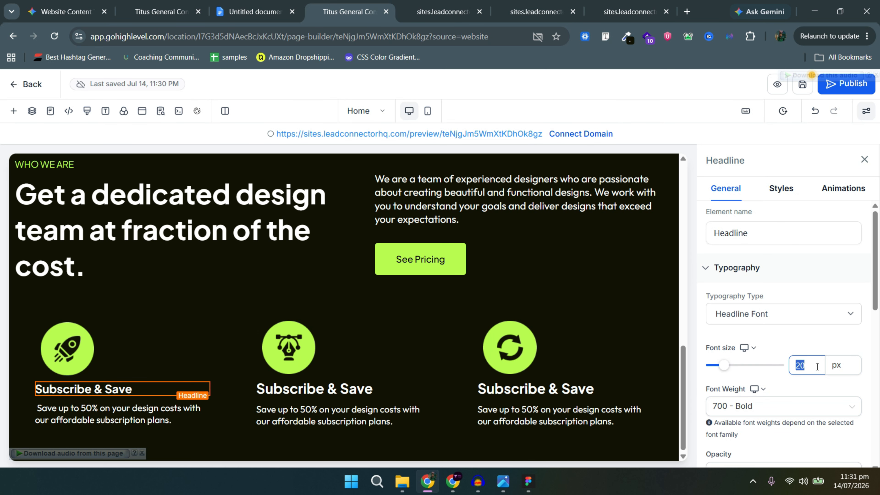
# Check the Figma heading's typography and change the headline font size to 24 px.
pyautogui.hotkey('alt', 'Tab')
pyautogui.click(217, 228)
pyautogui.doubleClick(217, 228)
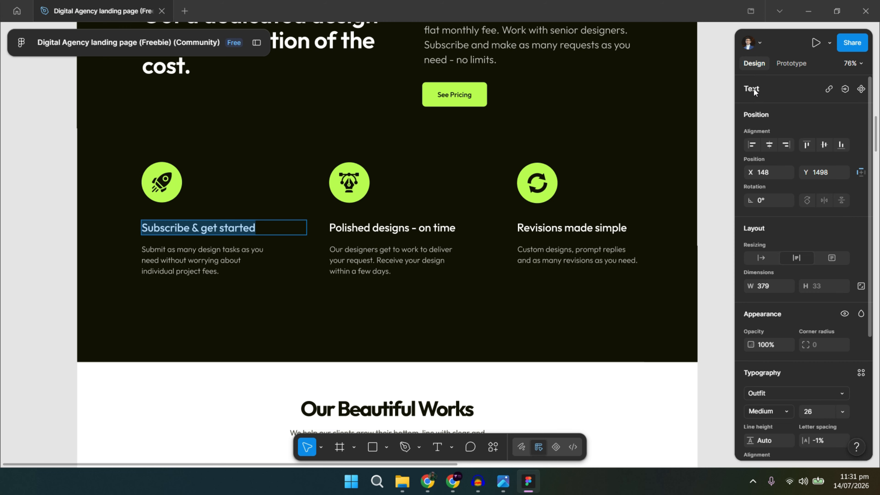
pyautogui.scroll(-5, 799, 210)
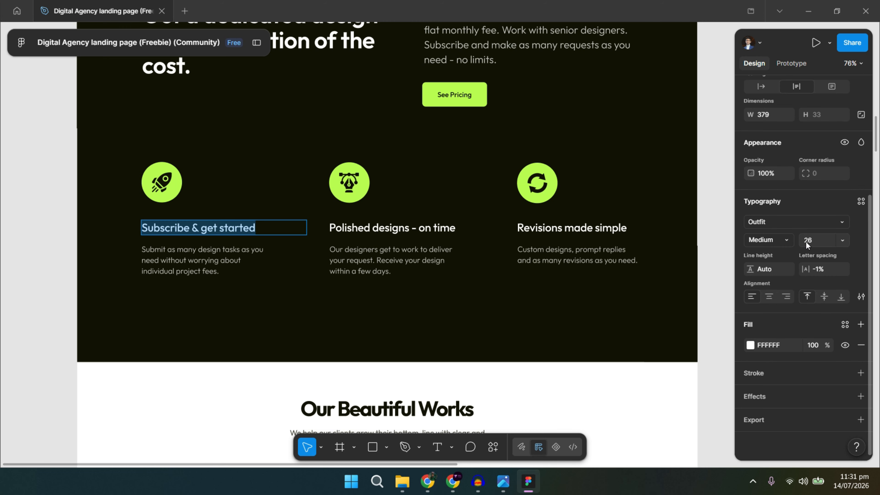
pyautogui.hotkey('alt', 'Tab')
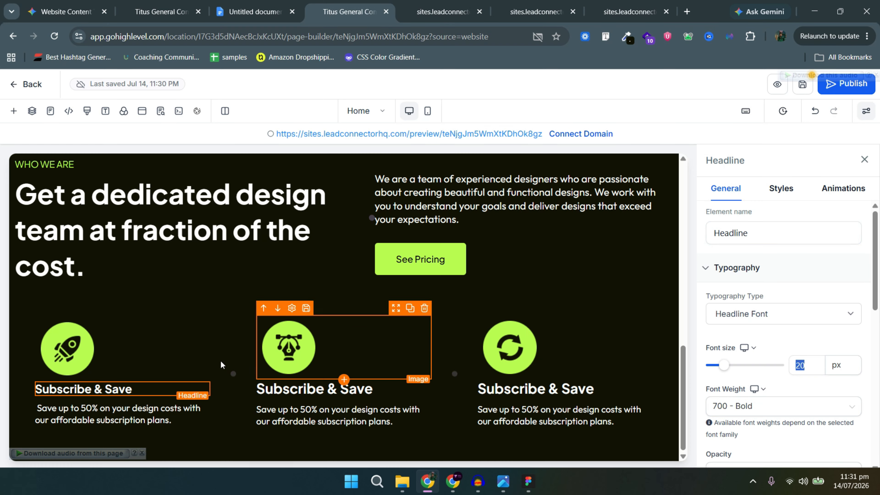
pyautogui.click(811, 363)
pyautogui.write('24')
# Switch all three Subscribe & Save headlines to the content font.
pyautogui.click(780, 314)
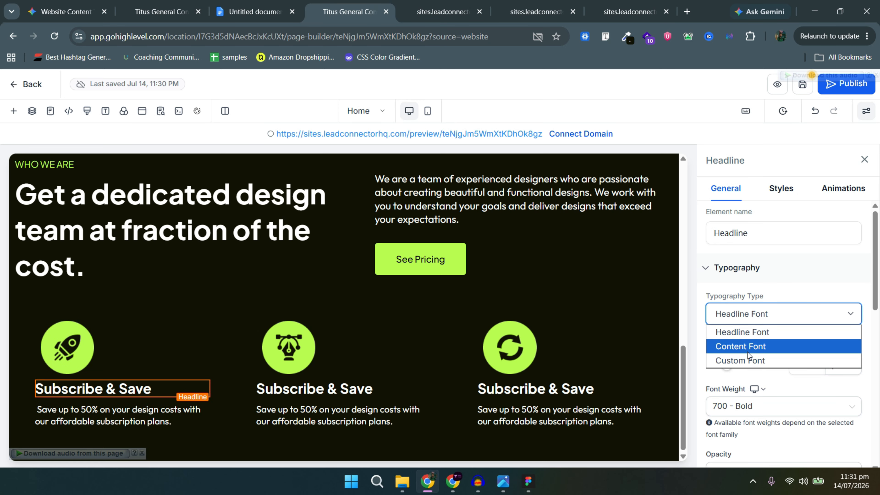
pyautogui.click(768, 347)
pyautogui.click(369, 389)
pyautogui.click(755, 315)
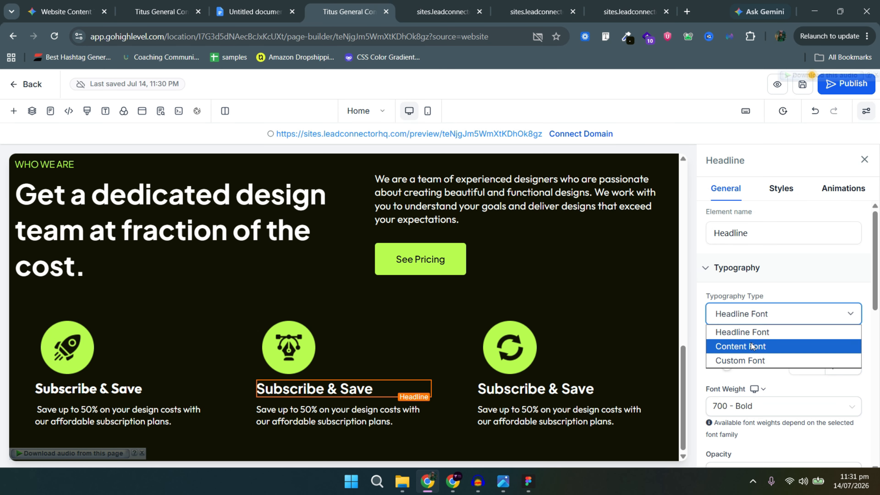
pyautogui.click(768, 346)
pyautogui.click(560, 390)
pyautogui.click(734, 314)
pyautogui.click(726, 347)
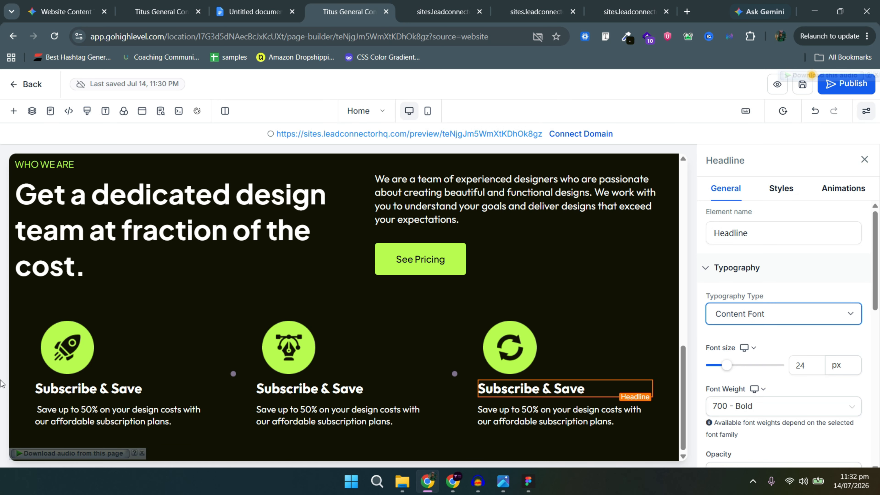
# Give the first and second headlines 10 px top and bottom padding.
pyautogui.click(85, 341)
pyautogui.click(88, 388)
pyautogui.click(782, 189)
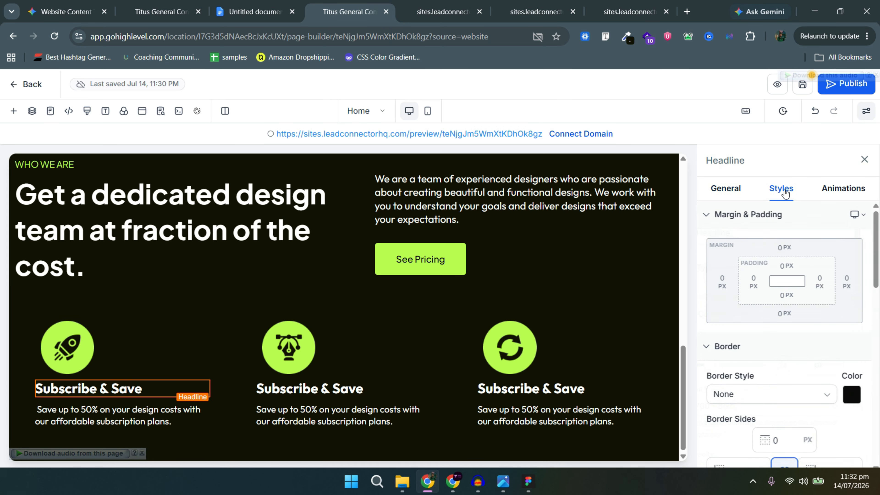
pyautogui.click(785, 268)
pyautogui.click(764, 321)
pyautogui.click(786, 295)
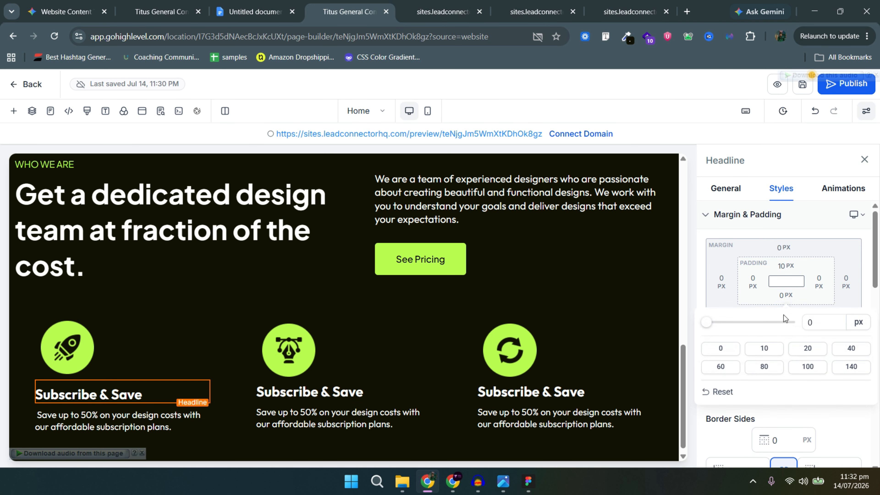
pyautogui.click(764, 348)
pyautogui.click(370, 382)
pyautogui.click(371, 397)
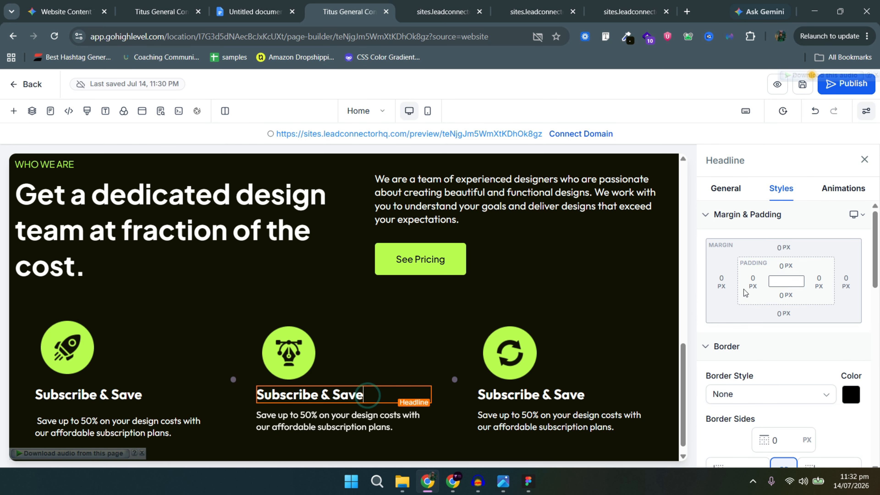
pyautogui.click(784, 267)
pyautogui.click(764, 319)
pyautogui.click(786, 295)
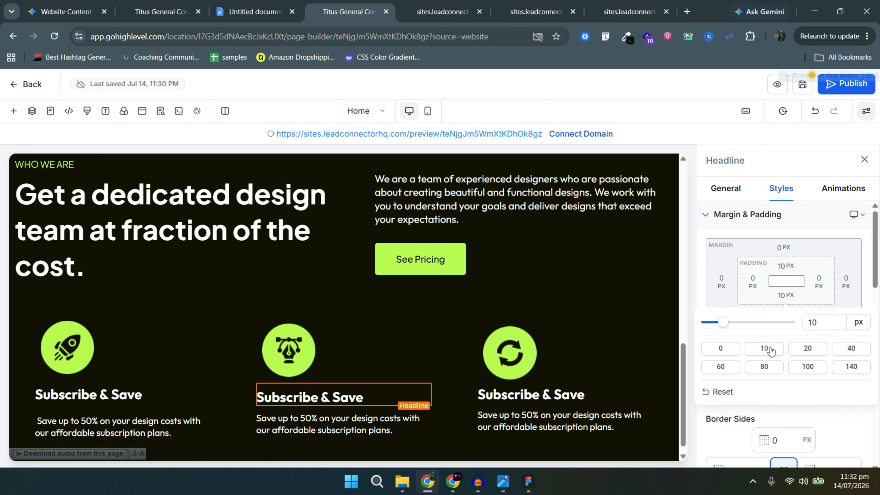
pyautogui.click(765, 348)
# Give the third headline 10 px top and bottom padding and check the live page.
pyautogui.click(561, 413)
pyautogui.click(560, 396)
pyautogui.click(786, 267)
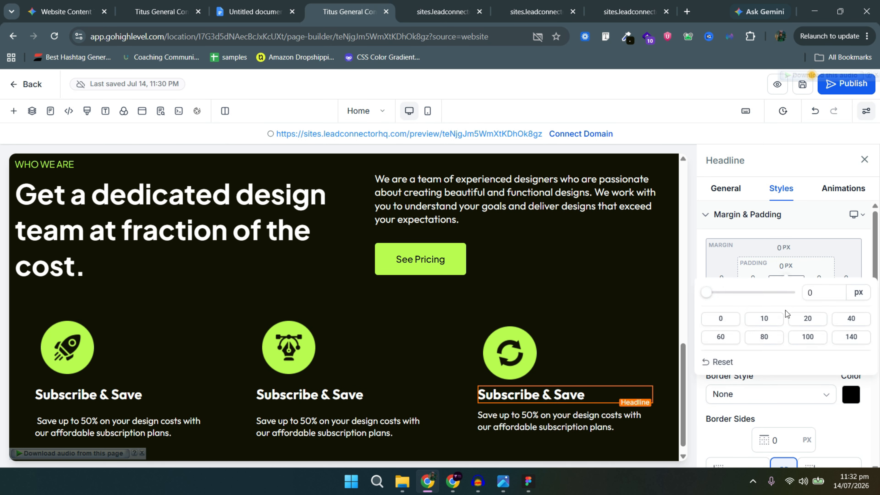
pyautogui.click(765, 318)
pyautogui.click(786, 295)
pyautogui.click(765, 350)
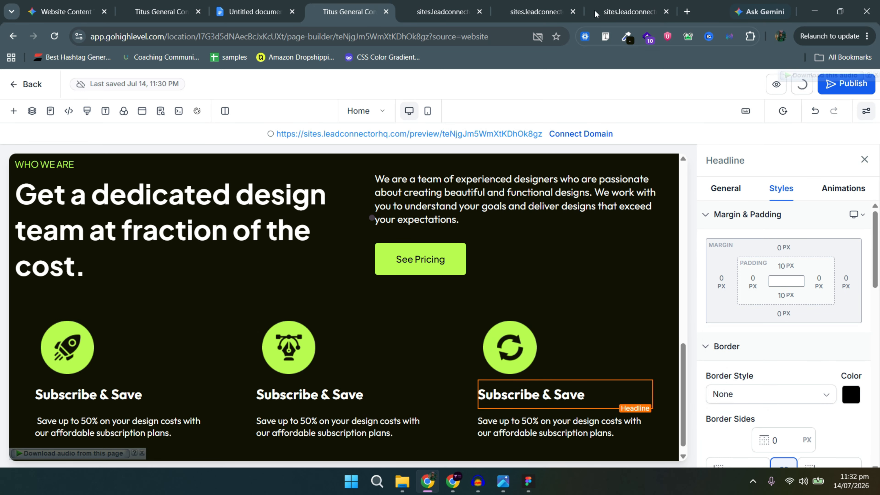
pyautogui.click(453, 5)
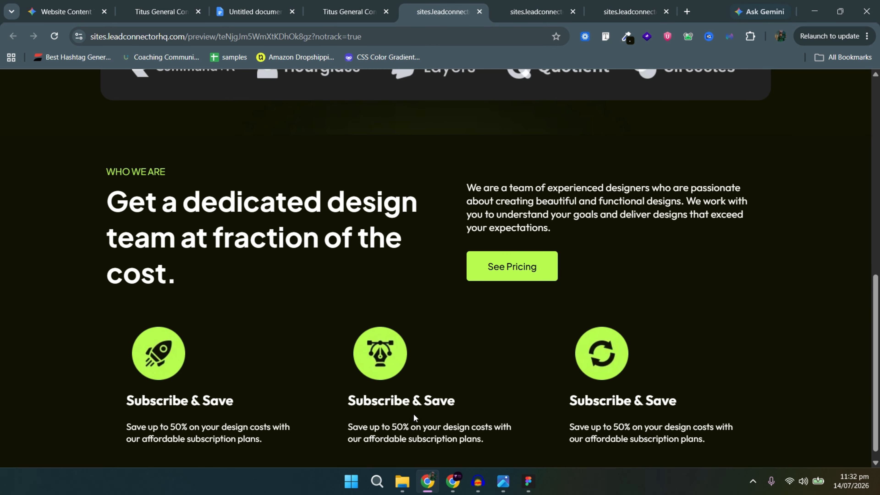
pyautogui.click(354, 2)
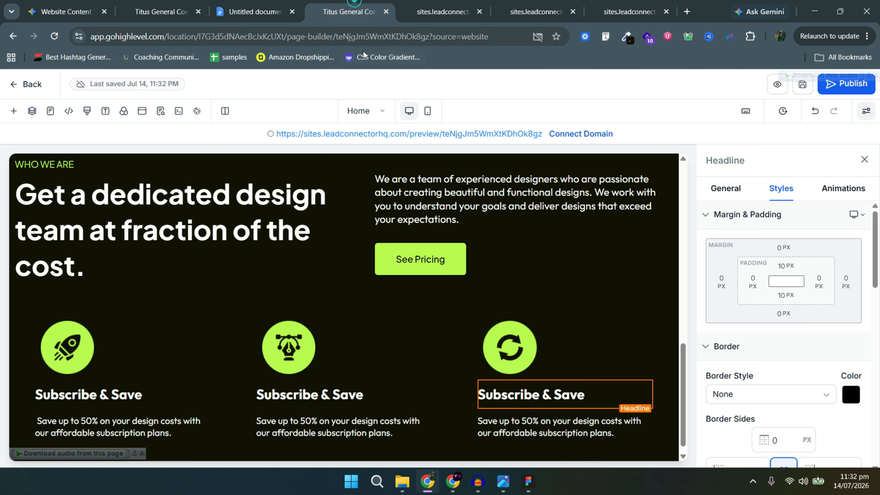
# Set the rocket, pen-tool and arrows icon images to 100 px width.
pyautogui.click(86, 333)
pyautogui.scroll(-5, 844, 351)
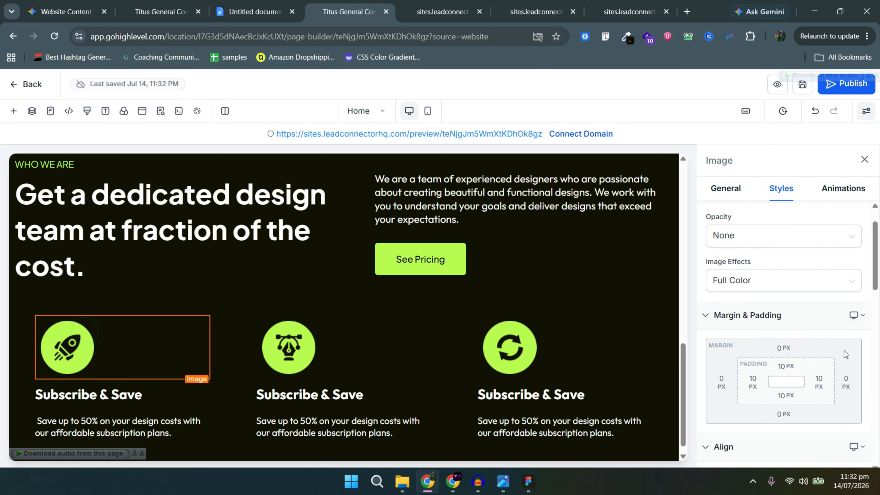
pyautogui.scroll(-8, 786, 354)
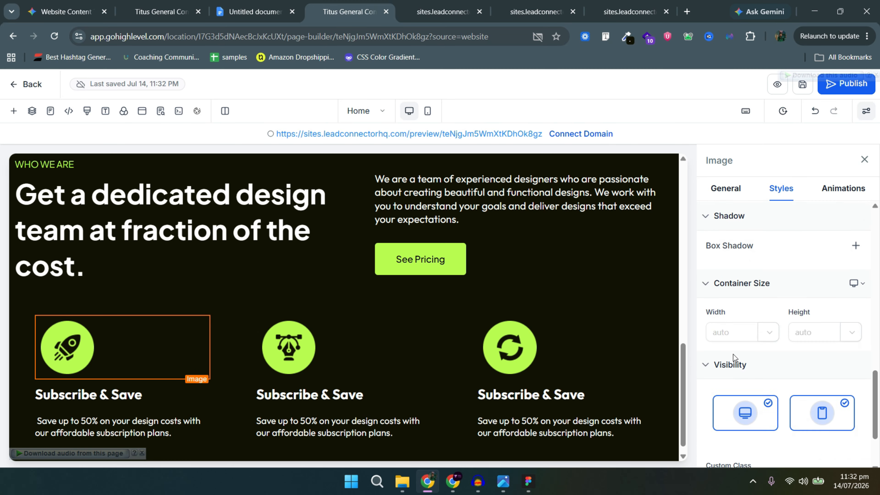
pyautogui.click(721, 250)
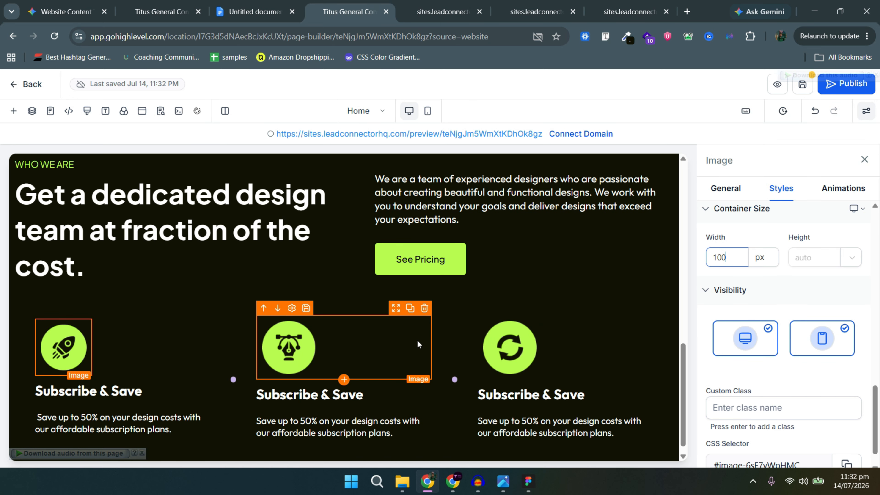
pyautogui.click(279, 353)
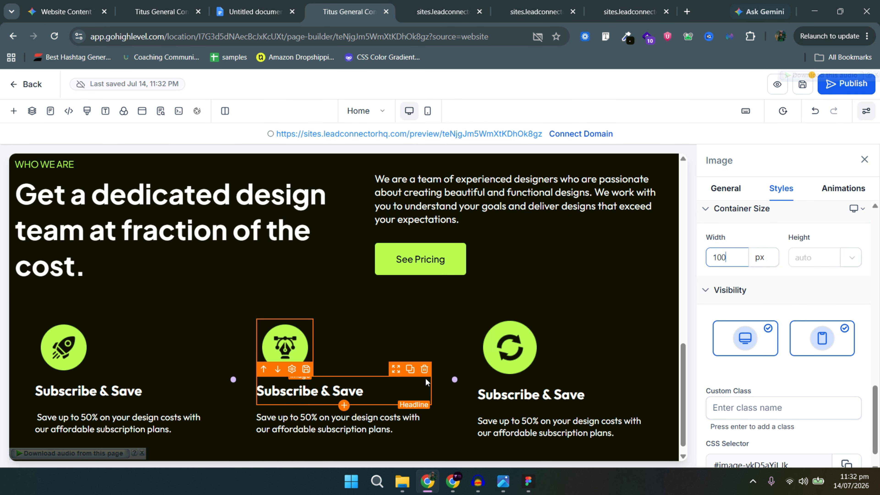
pyautogui.click(512, 358)
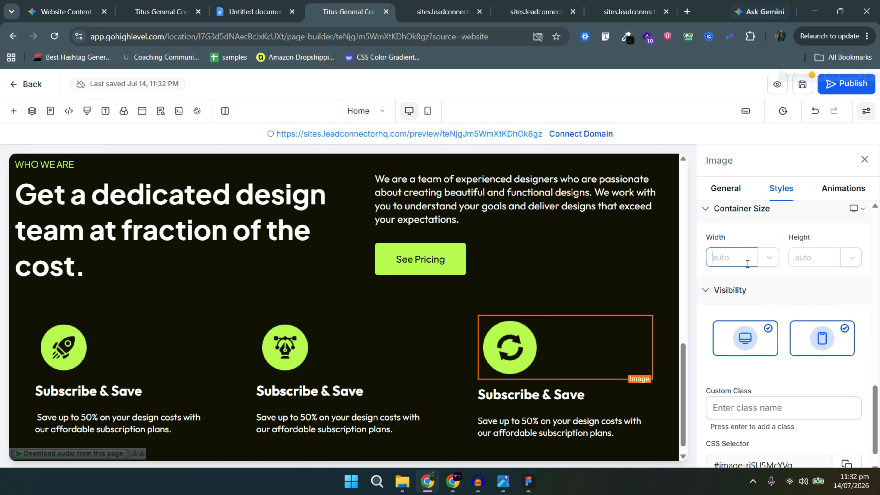
pyautogui.write('100')
# Review the Figma design and copy the 'Our Beautiful Works' heading text.
pyautogui.click(396, 376)
pyautogui.hotkey('alt', 'Tab')
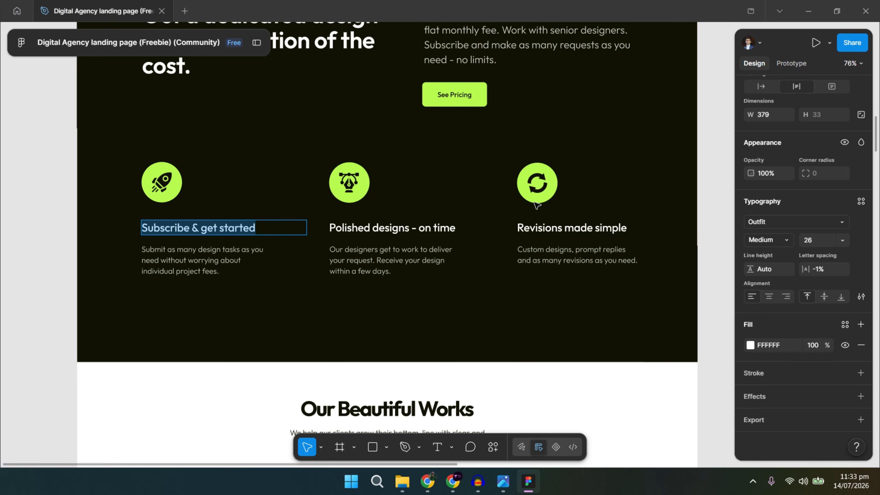
pyautogui.scroll(-3, 479, 262)
pyautogui.scroll(-4, 480, 264)
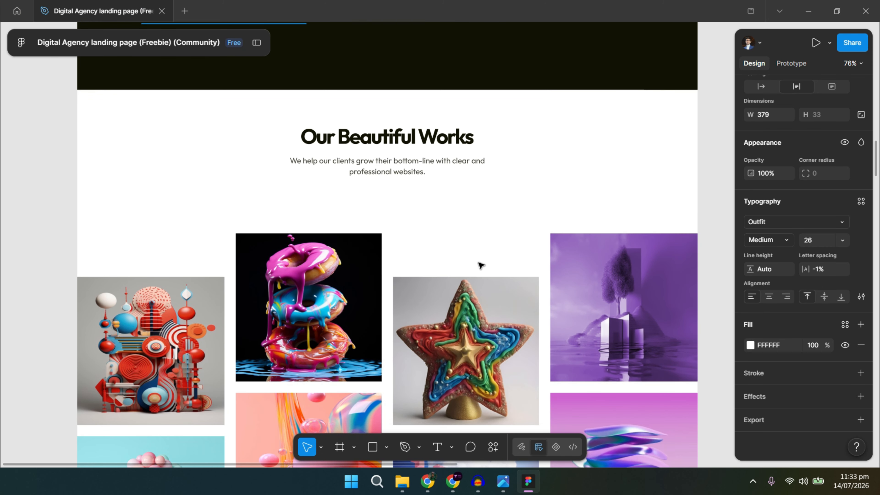
pyautogui.scroll(-3, 480, 265)
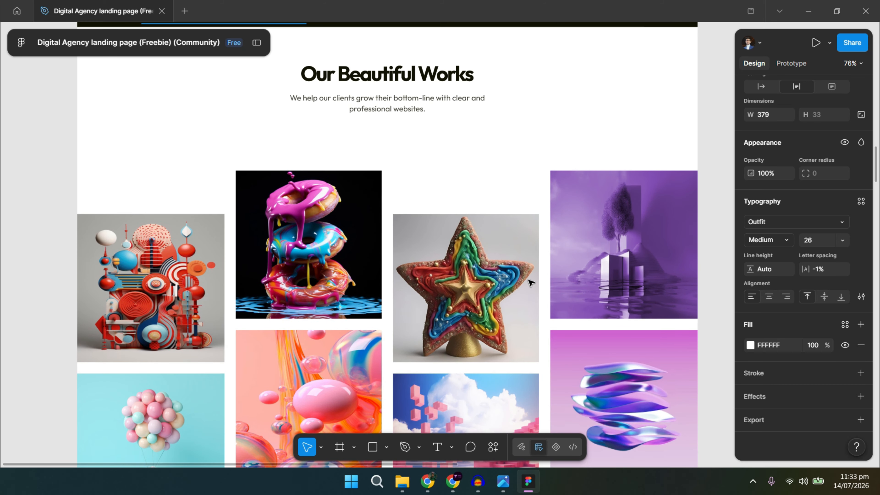
pyautogui.hotkey('alt', 'Tab')
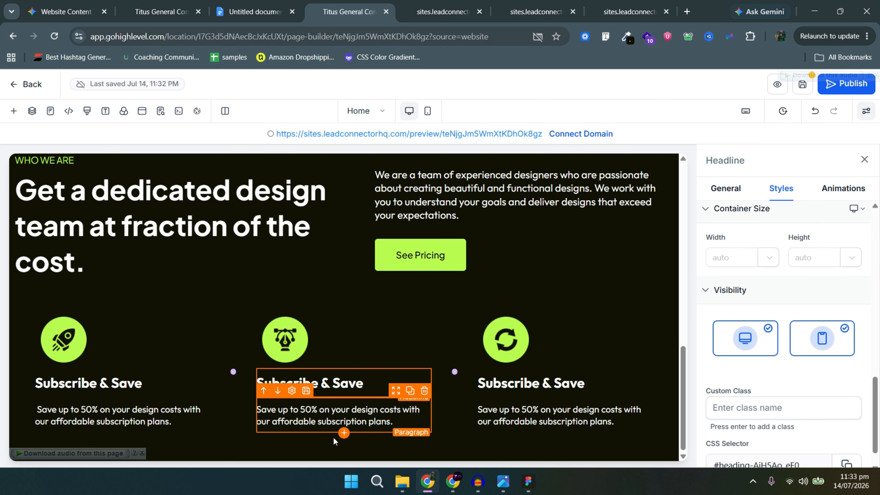
pyautogui.click(344, 460)
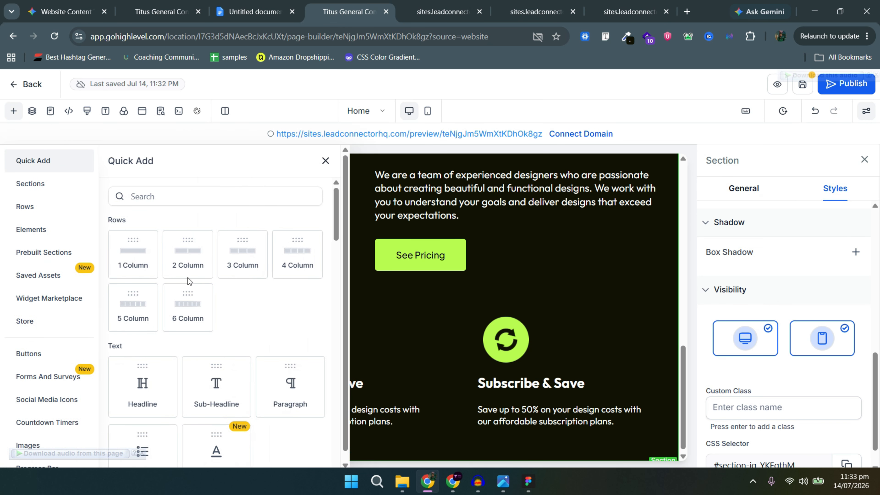
pyautogui.hotkey('alt', 'Tab')
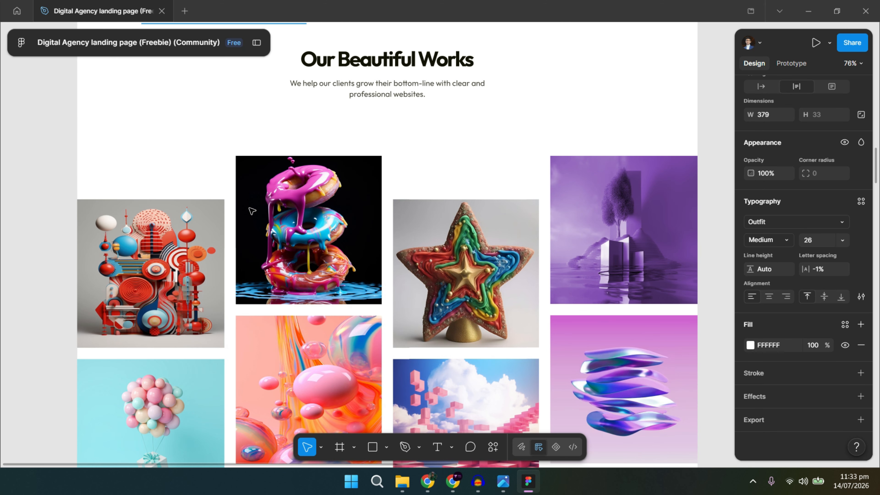
pyautogui.hotkey('alt', 'Tab')
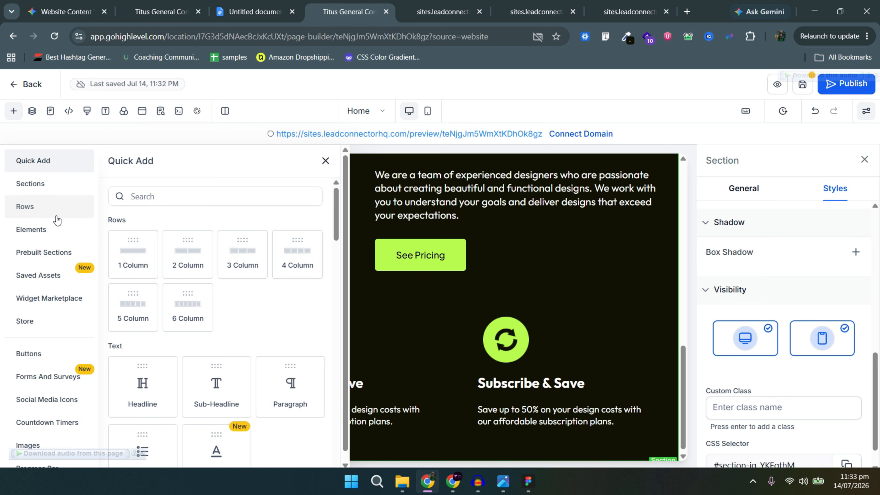
pyautogui.hotkey('alt', 'Tab')
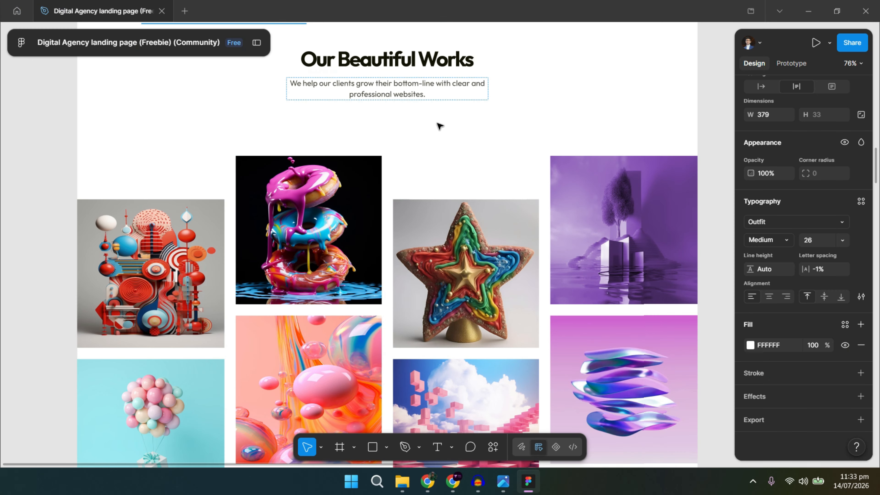
pyautogui.doubleClick(401, 59)
pyautogui.tripleClick(402, 60)
pyautogui.hotkey('ctrl', 'c')
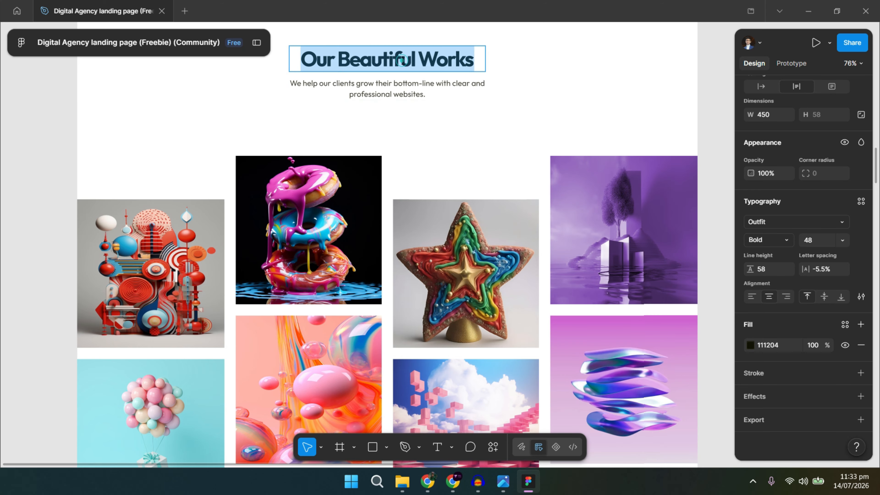
pyautogui.hotkey('alt', 'Tab')
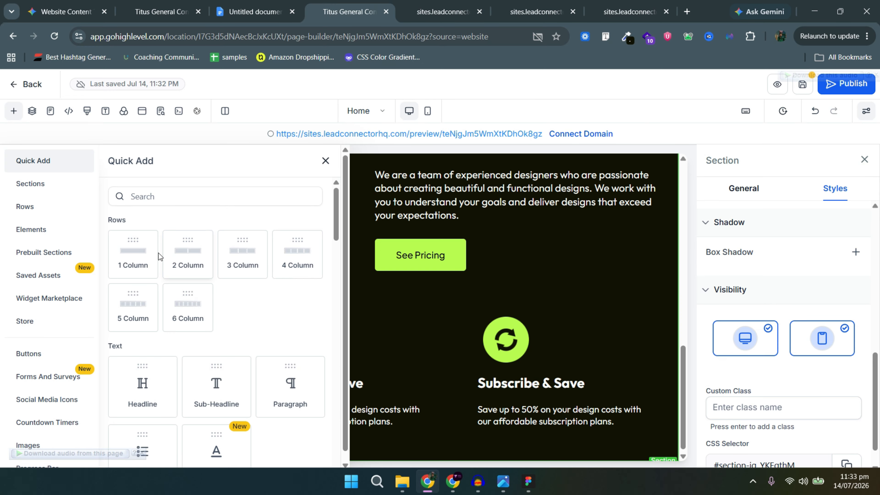
# Add a full-width section below the benefits holding a one-column headline row.
pyautogui.click(52, 183)
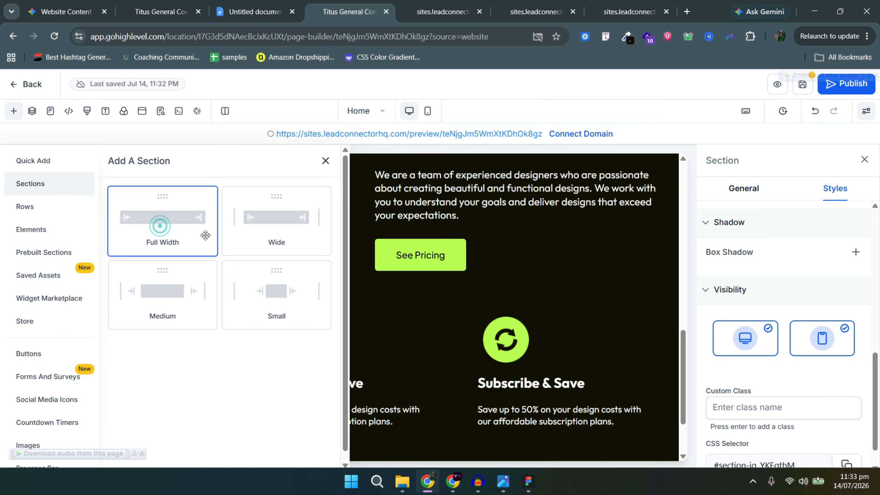
pyautogui.click(163, 222)
pyautogui.hotkey('alt', 'Tab')
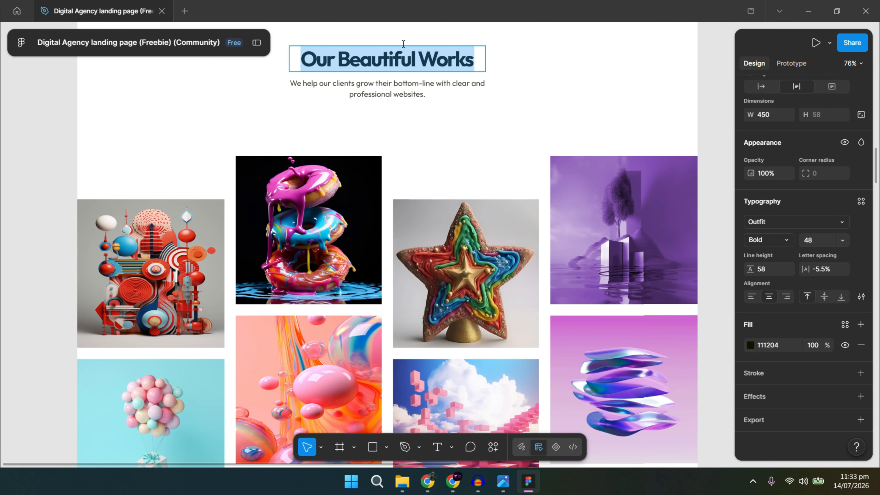
pyautogui.hotkey('alt', 'Tab')
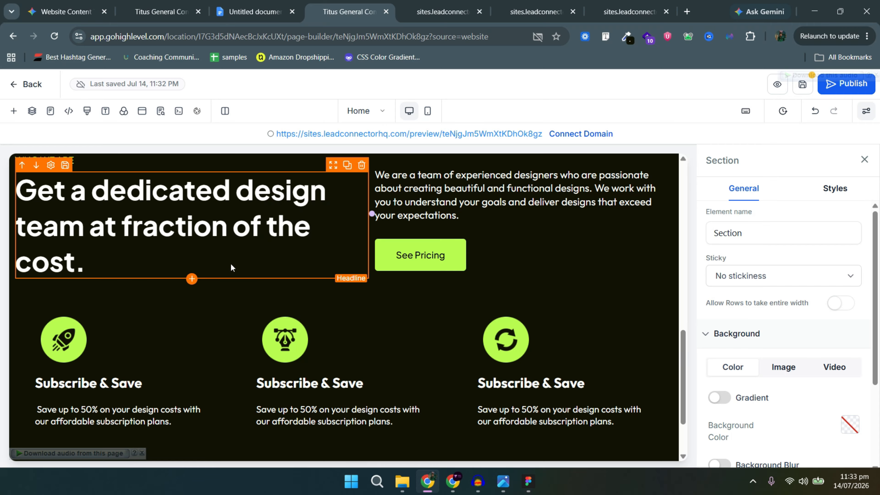
pyautogui.scroll(-3, 242, 277)
pyautogui.click(350, 418)
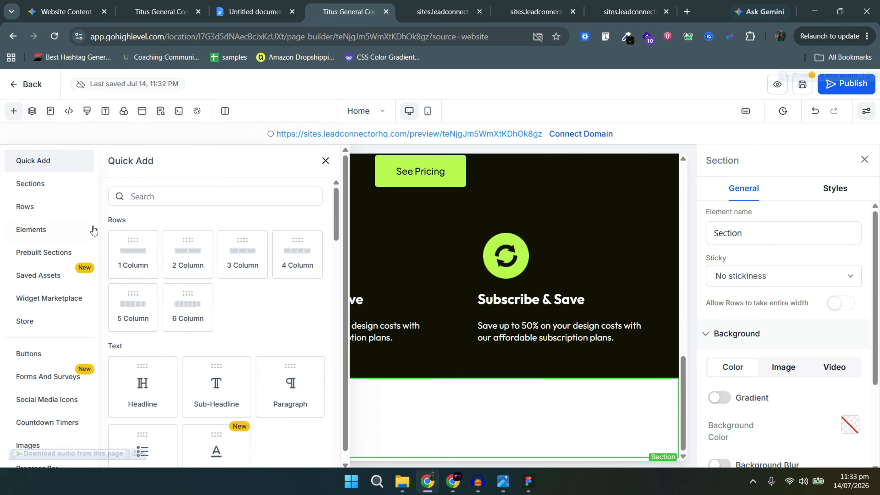
pyautogui.click(153, 378)
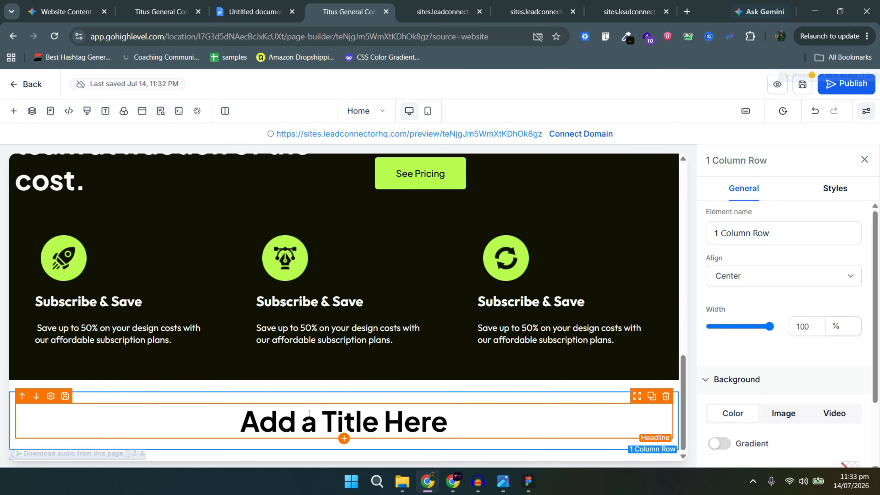
# Replace the placeholder headline with 'Our Beautiful Works' and copy the Figma intro sentence.
pyautogui.doubleClick(309, 414)
pyautogui.hotkey('ctrl', 'v')
pyautogui.hotkey('alt', 'Tab')
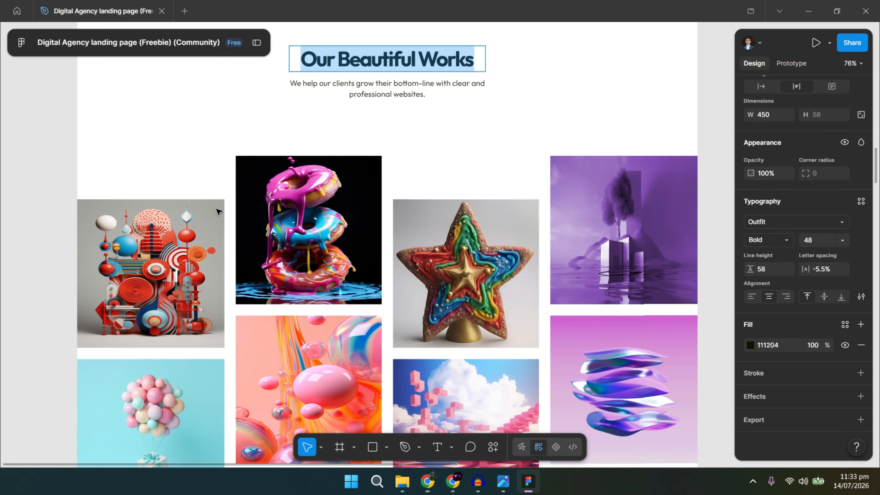
pyautogui.doubleClick(386, 93)
pyautogui.tripleClick(386, 93)
pyautogui.hotkey('ctrl', 'c')
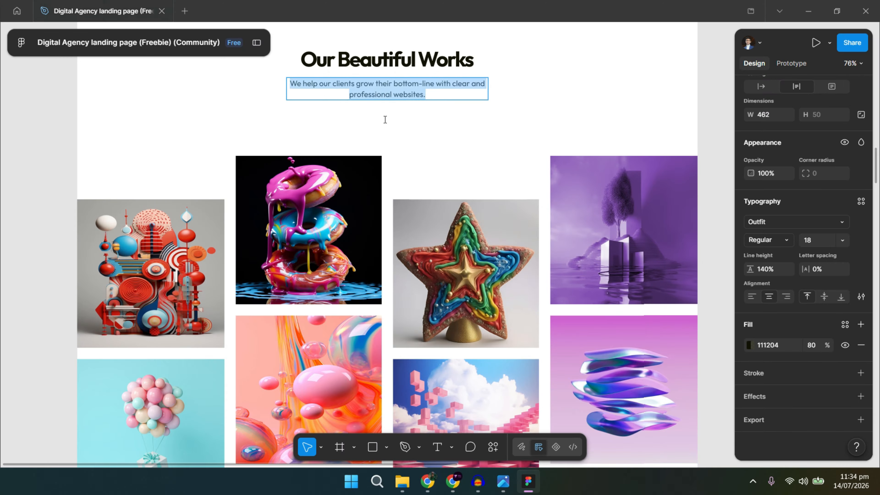
pyautogui.hotkey('alt', 'Tab')
# Add a paragraph with the intro sentence, breaking it after 'clear' onto two lines.
pyautogui.click(344, 438)
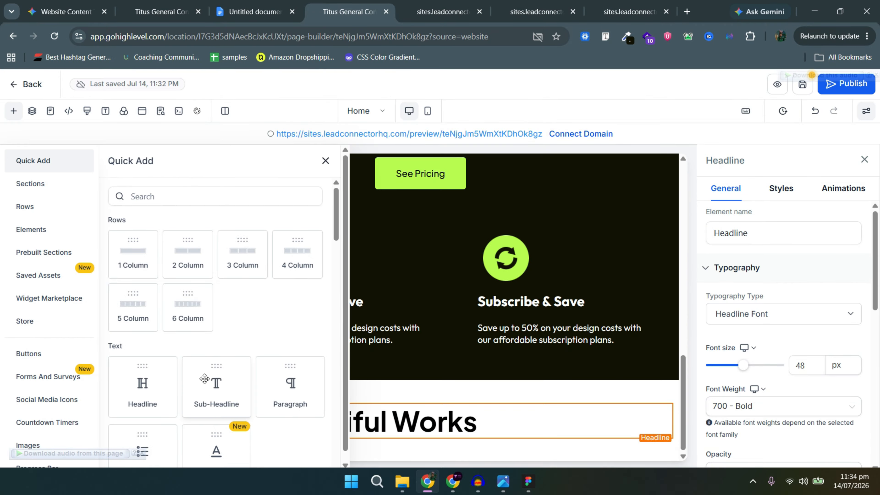
pyautogui.click(288, 381)
pyautogui.scroll(-1, 338, 447)
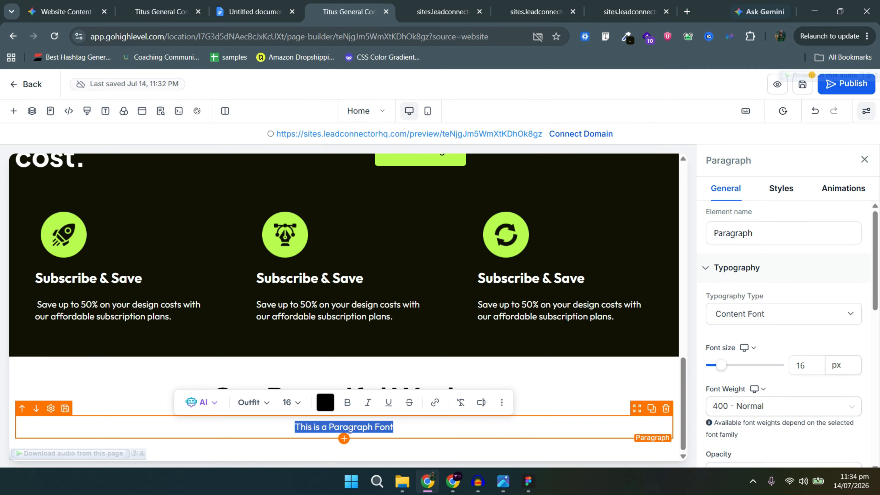
pyautogui.hotkey('ctrl', 'v')
pyautogui.hotkey('alt', 'Tab')
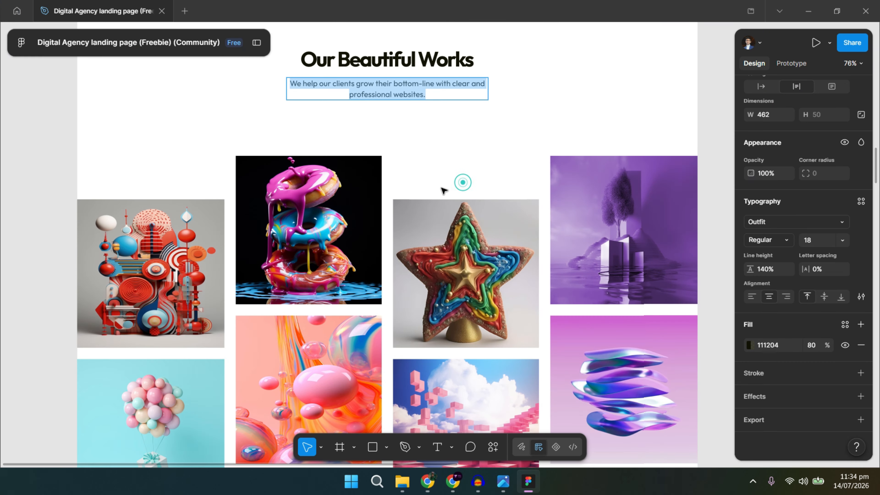
pyautogui.hotkey('alt', 'Tab')
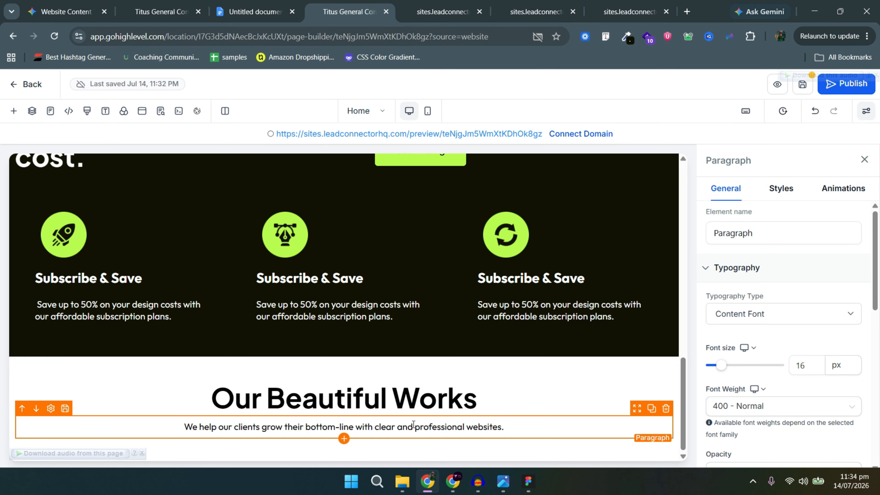
pyautogui.press('Return')
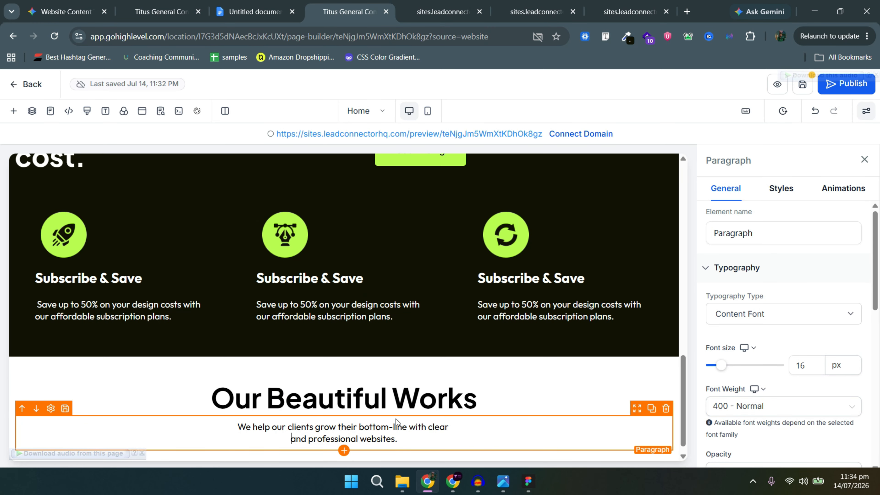
pyautogui.click(344, 451)
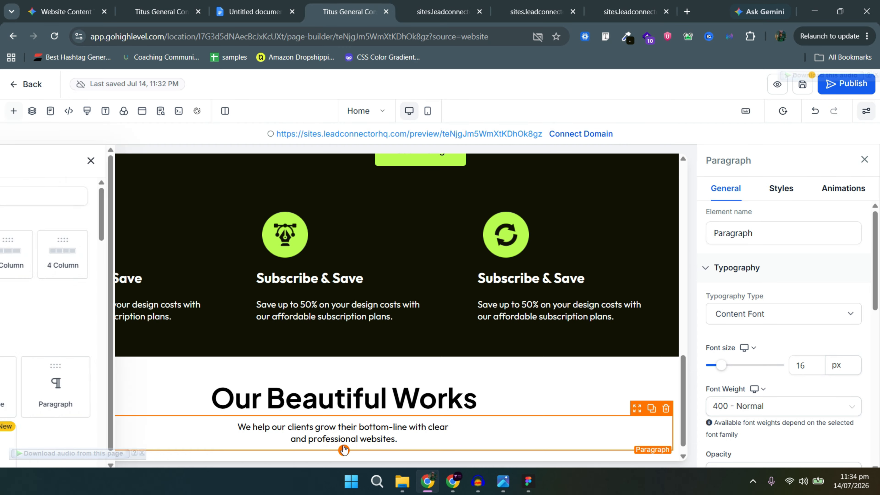
# Place a photo gallery below the subtitle and set it to a 4-column vertical masonry layout.
pyautogui.write('ima')
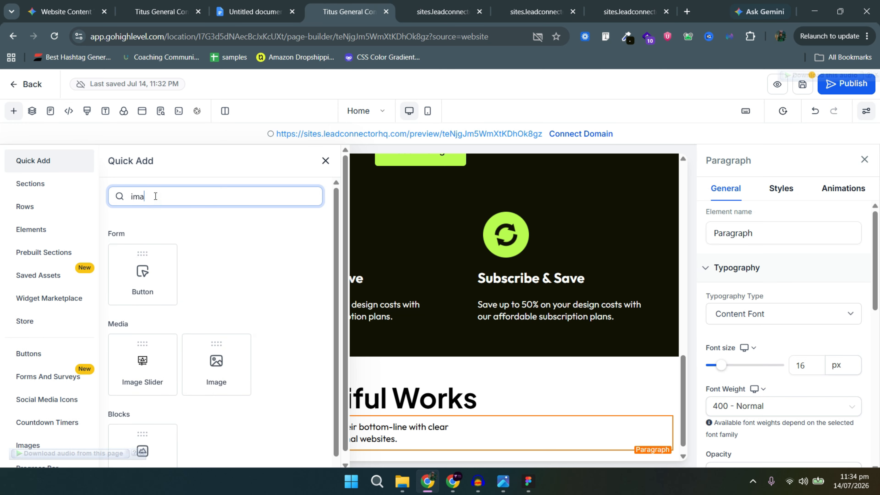
pyautogui.write('g')
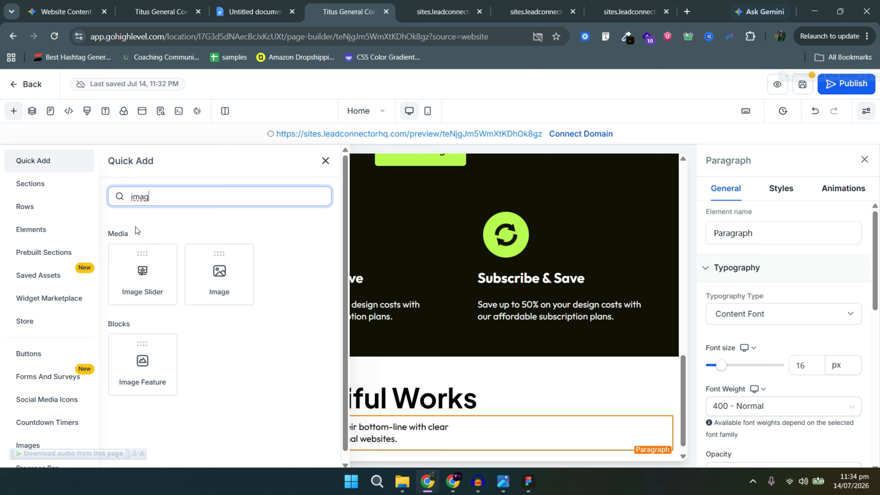
pyautogui.write('gal')
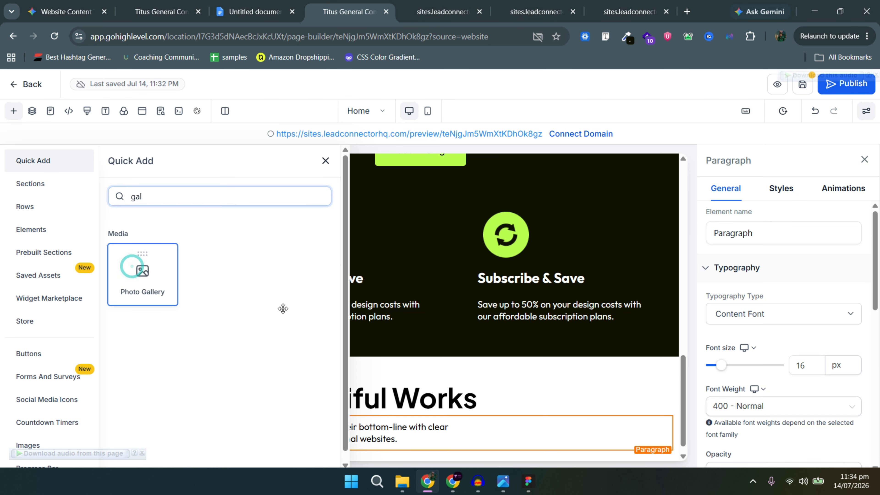
pyautogui.moveTo(283, 309); pyautogui.dragTo(194, 292)
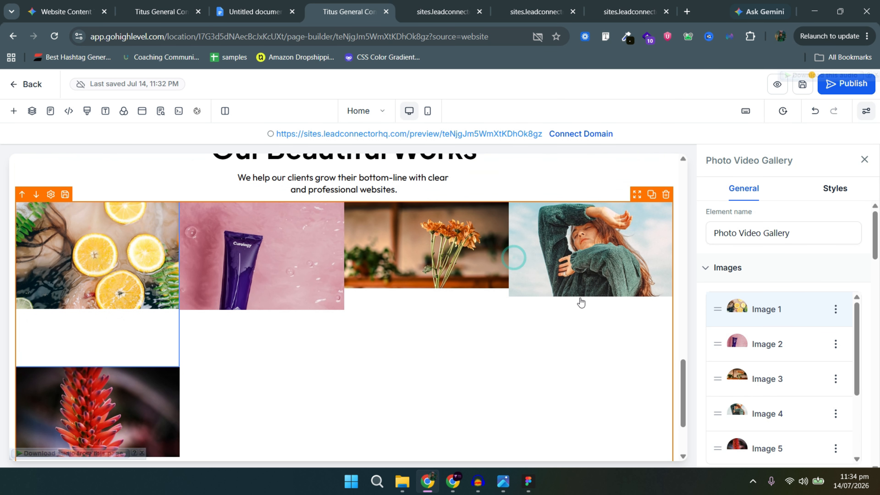
pyautogui.scroll(-3, 723, 345)
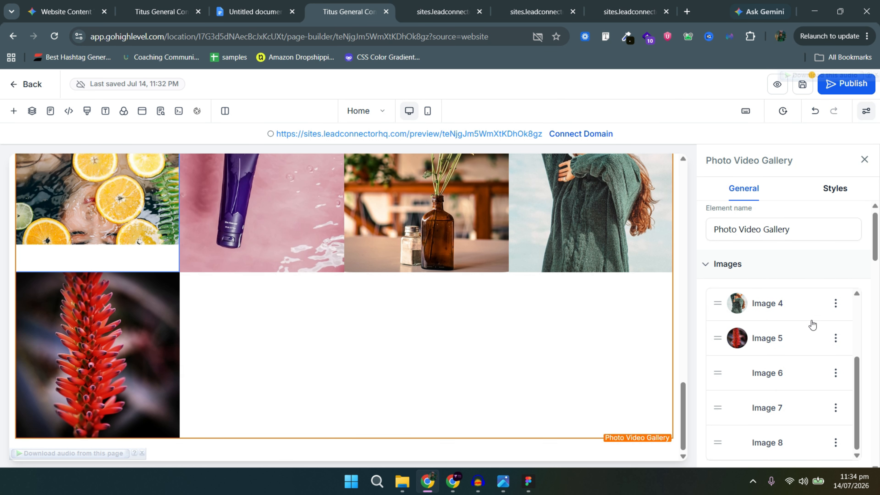
pyautogui.scroll(-10, 780, 335)
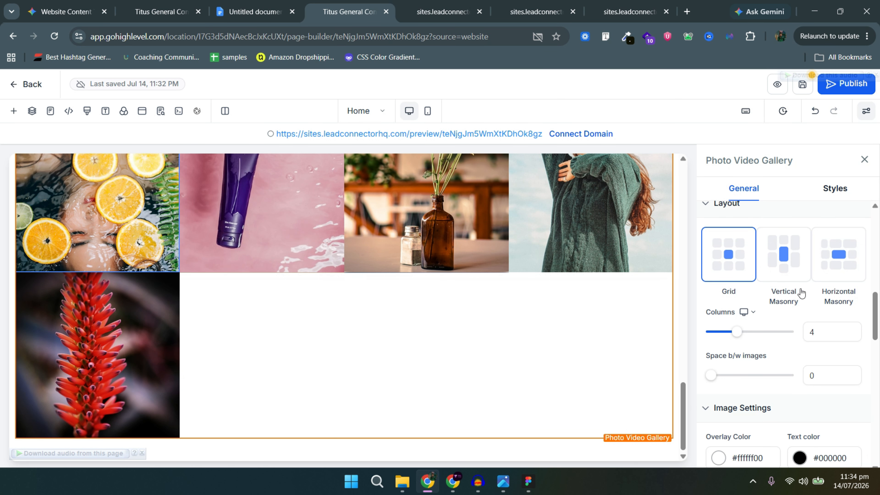
pyautogui.click(788, 267)
pyautogui.scroll(5, 485, 345)
pyautogui.scroll(-3, 473, 349)
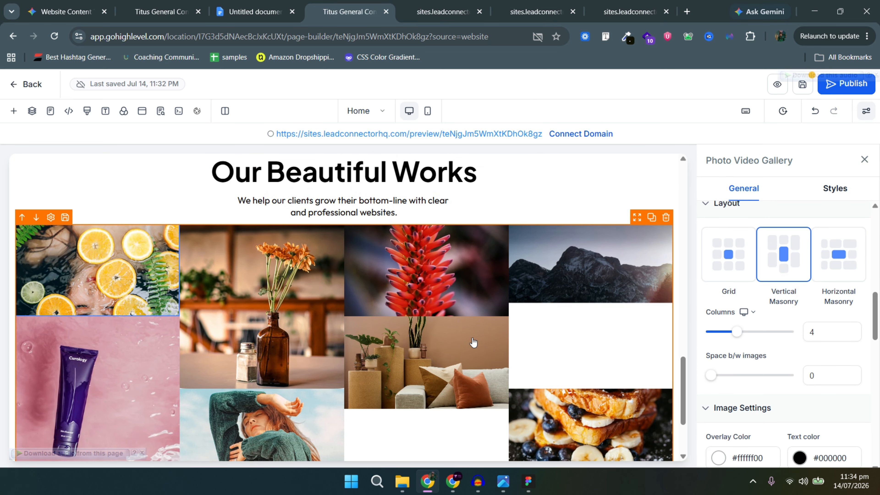
pyautogui.scroll(5, 474, 343)
pyautogui.scroll(5, 791, 319)
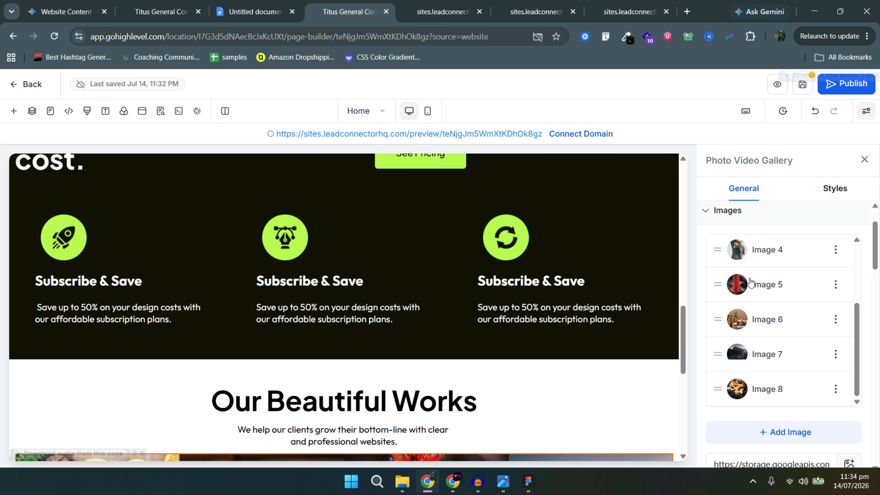
# Replace a gallery image with a picture from the demo media folder.
pyautogui.scroll(-3, 748, 329)
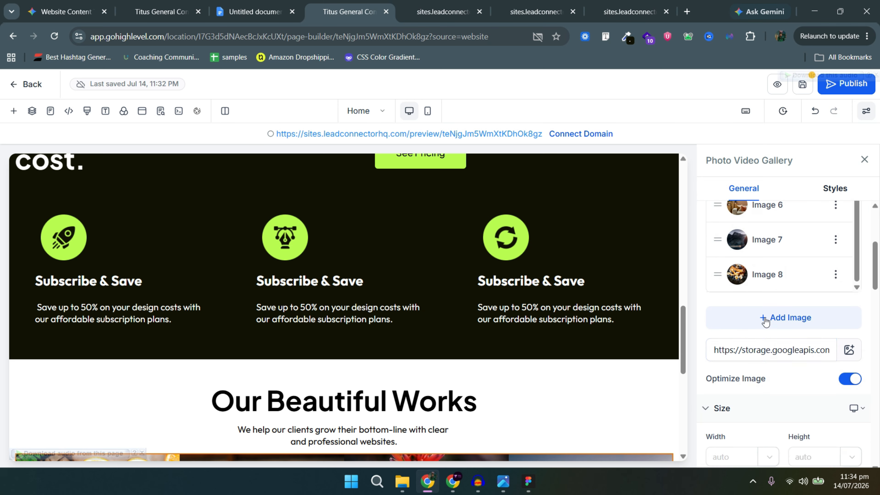
pyautogui.click(766, 322)
pyautogui.click(115, 273)
pyautogui.click(142, 293)
pyautogui.click(810, 432)
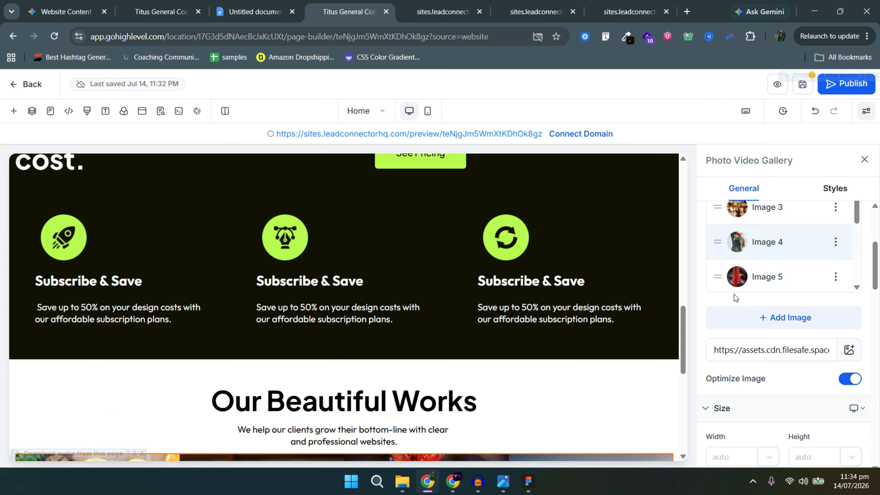
# Swap the first gallery image for another demo-folder picture.
pyautogui.scroll(3, 734, 296)
pyautogui.click(729, 319)
pyautogui.scroll(-3, 774, 416)
pyautogui.scroll(-3, 774, 416)
pyautogui.scroll(3, 758, 389)
pyautogui.scroll(3, 758, 389)
pyautogui.scroll(-4, 856, 277)
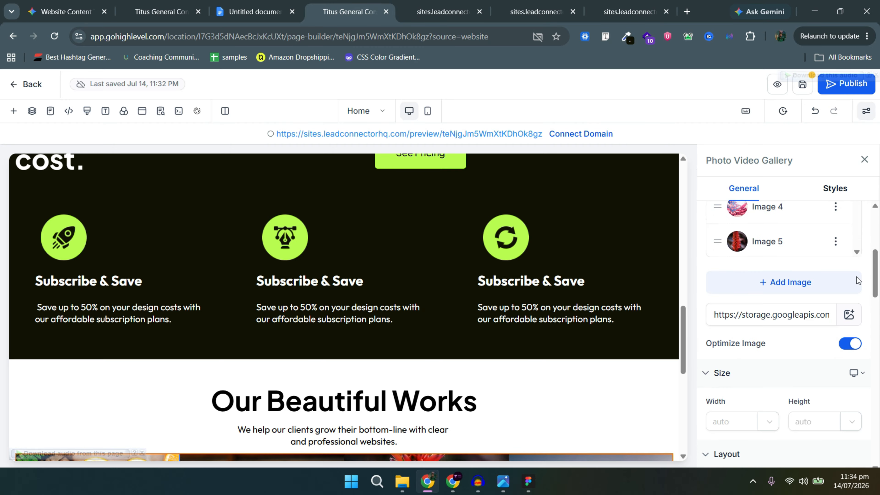
pyautogui.scroll(-1, 856, 278)
pyautogui.click(849, 293)
pyautogui.scroll(-1, 208, 334)
pyautogui.click(104, 237)
pyautogui.click(707, 326)
pyautogui.click(799, 432)
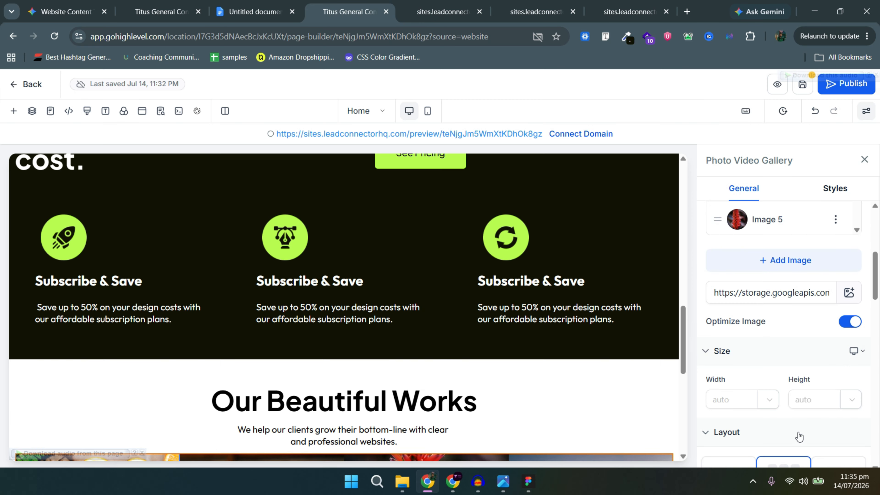
# Replace the next gallery image with the pink bubbles picture.
pyautogui.scroll(5, 707, 272)
pyautogui.scroll(-4, 856, 347)
pyautogui.click(850, 293)
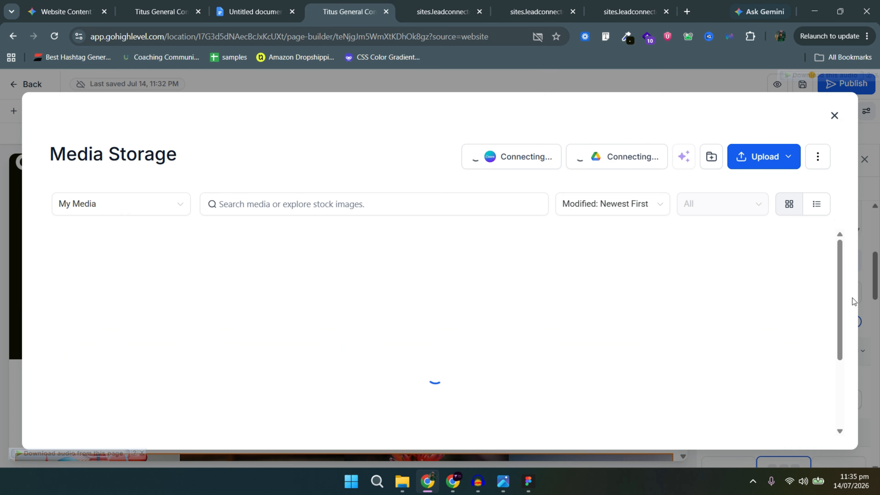
pyautogui.click(130, 279)
pyautogui.scroll(-3, 228, 357)
pyautogui.click(172, 360)
pyautogui.click(799, 433)
# Make the star picture Image 3.
pyautogui.scroll(5, 728, 307)
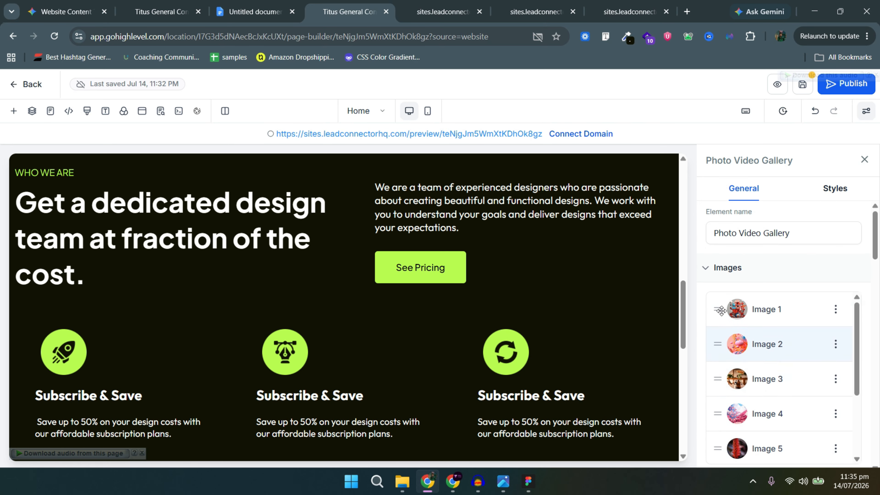
pyautogui.scroll(-5, 721, 310)
pyautogui.click(850, 235)
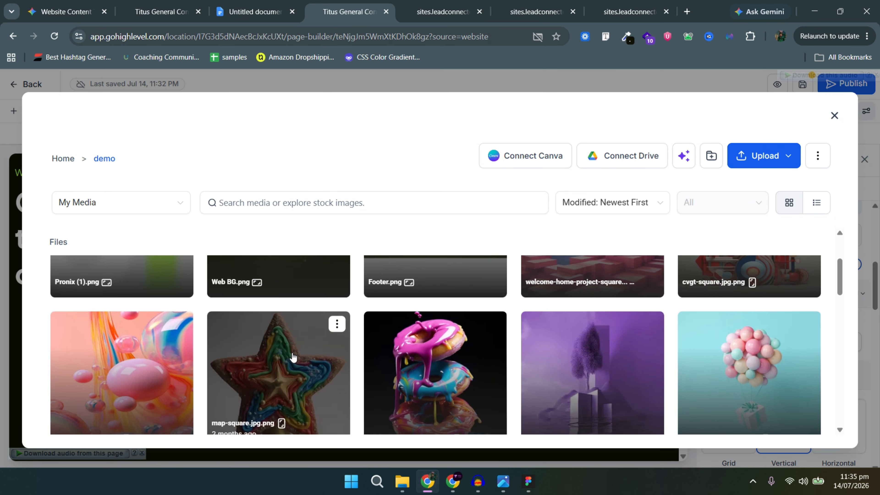
pyautogui.click(293, 357)
pyautogui.click(825, 430)
# Replace Image 5 with the dropping donuts picture from the demo folder.
pyautogui.scroll(2, 799, 298)
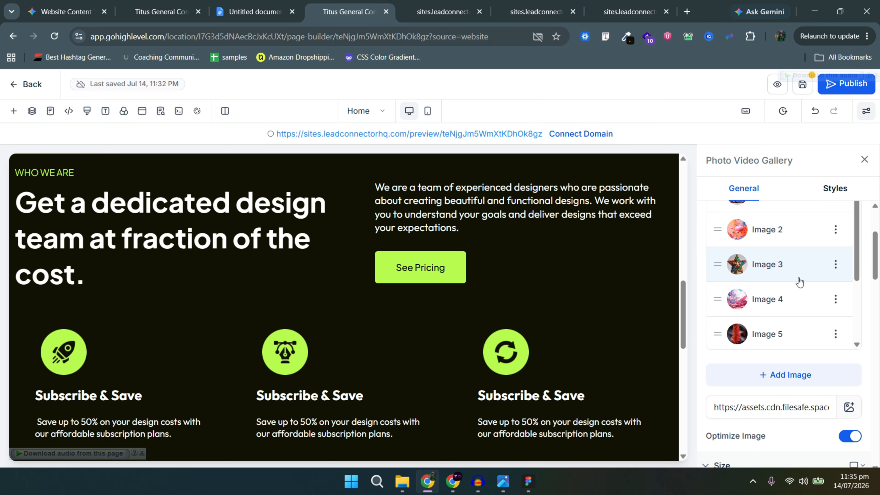
pyautogui.click(791, 333)
pyautogui.click(849, 407)
pyautogui.click(130, 276)
pyautogui.scroll(-3, 242, 319)
pyautogui.click(396, 336)
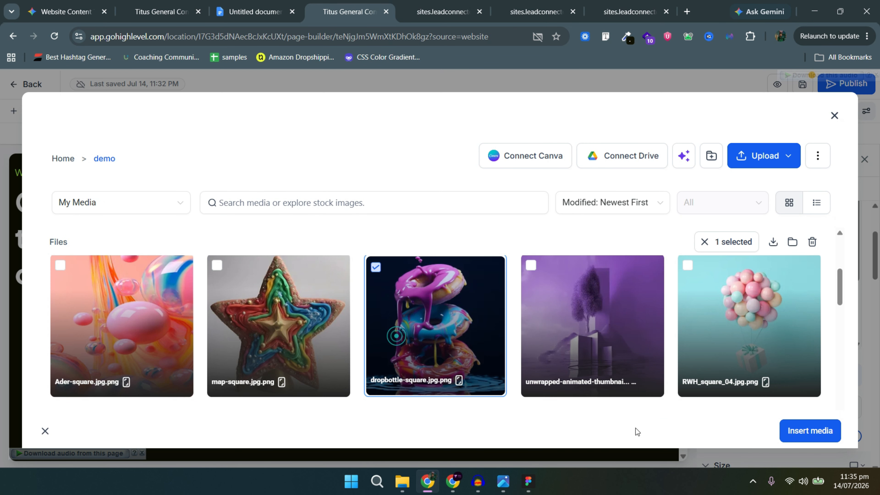
pyautogui.click(822, 433)
# Replace Image 6 with the purple landscape picture.
pyautogui.scroll(-3, 778, 319)
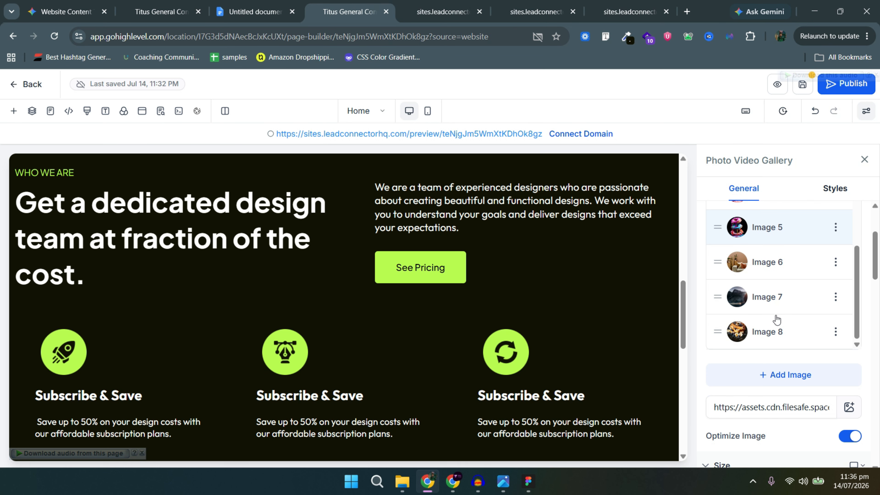
pyautogui.click(764, 260)
pyautogui.click(849, 408)
pyautogui.click(146, 277)
pyautogui.scroll(-2, 405, 333)
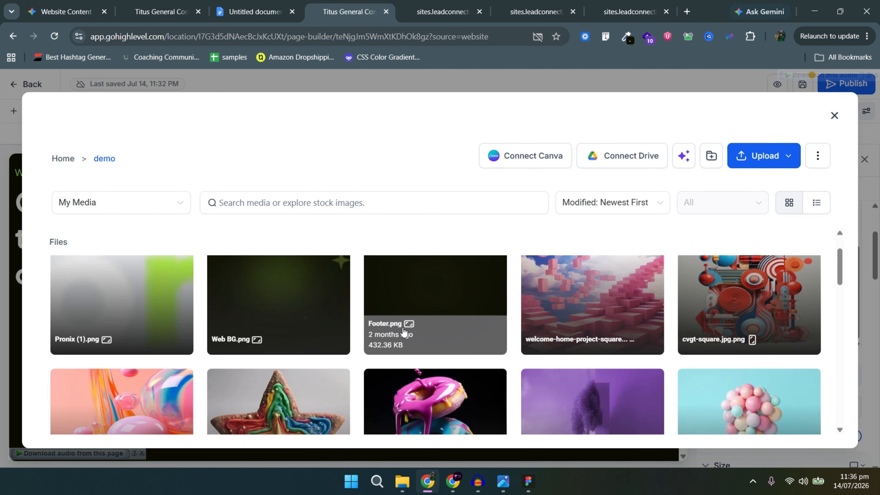
pyautogui.click(586, 361)
pyautogui.click(805, 434)
# Replace Image 7 with the RWH_square_04 balloons picture.
pyautogui.click(763, 302)
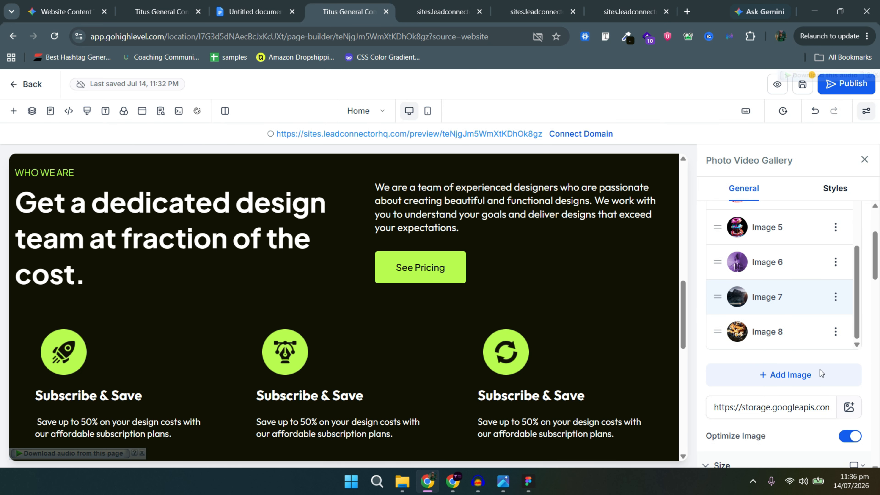
pyautogui.click(850, 408)
pyautogui.click(146, 278)
pyautogui.scroll(-3, 405, 332)
pyautogui.click(748, 326)
pyautogui.click(816, 430)
# Delete Image 8 from the gallery.
pyautogui.click(836, 332)
pyautogui.click(790, 338)
pyautogui.scroll(-2, 829, 335)
pyautogui.scroll(-8, 402, 345)
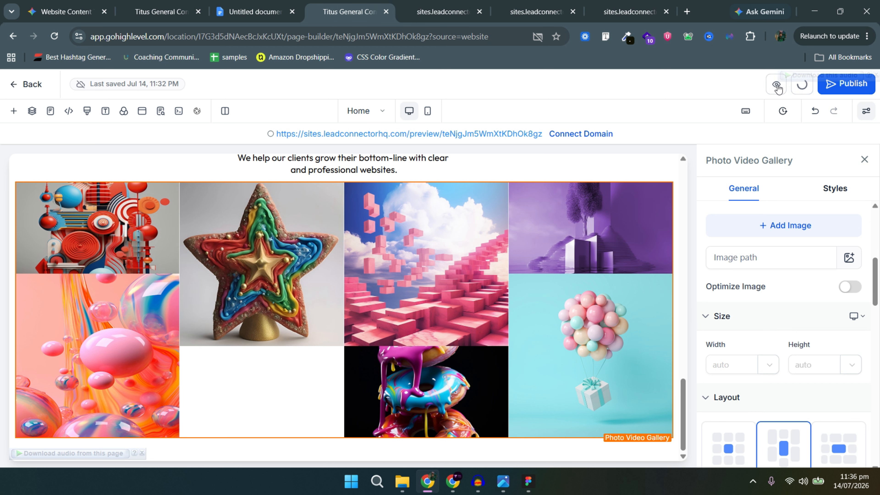
# Check the updated gallery in the site preview, then return to the page builder.
pyautogui.click(457, 4)
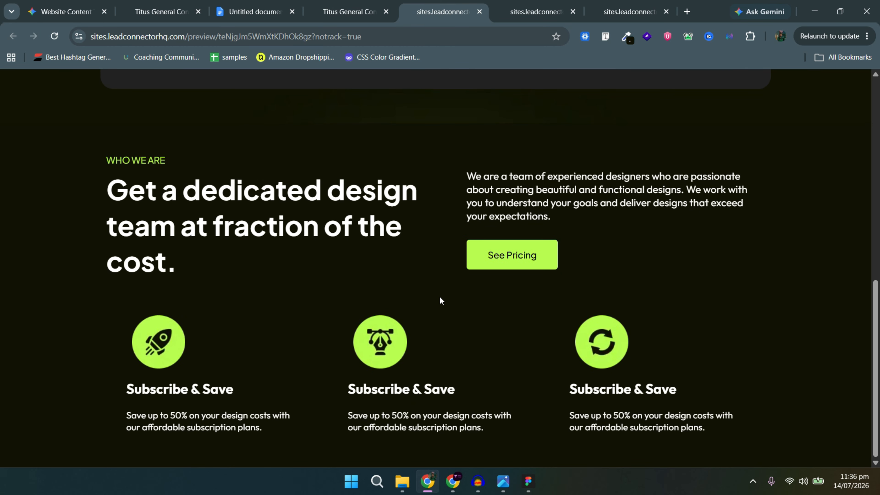
pyautogui.click(374, 13)
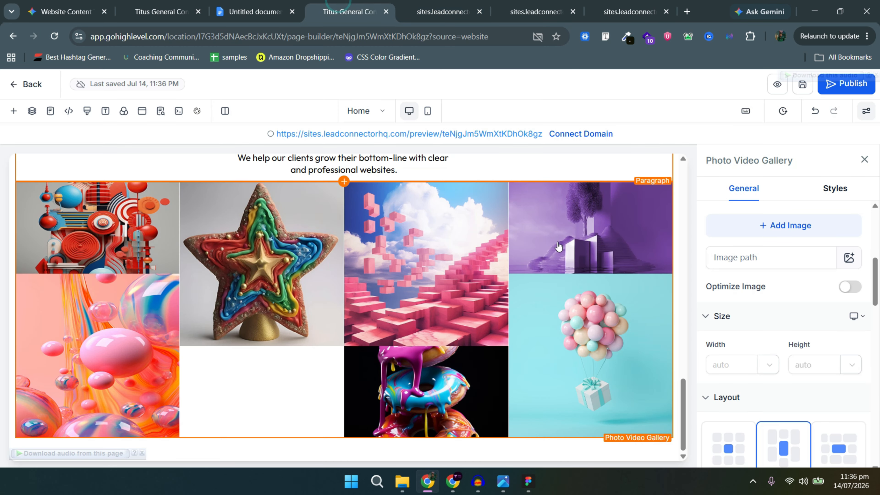
pyautogui.click(458, 3)
pyautogui.click(523, 3)
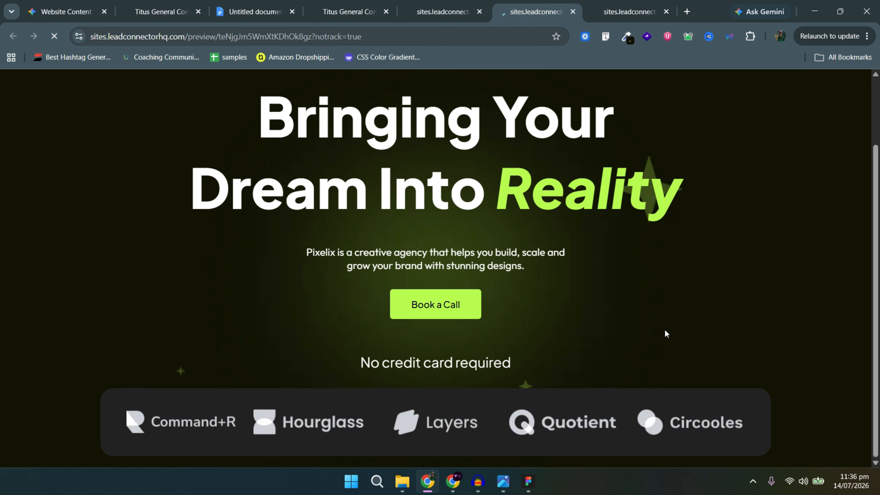
pyautogui.scroll(-13, 664, 330)
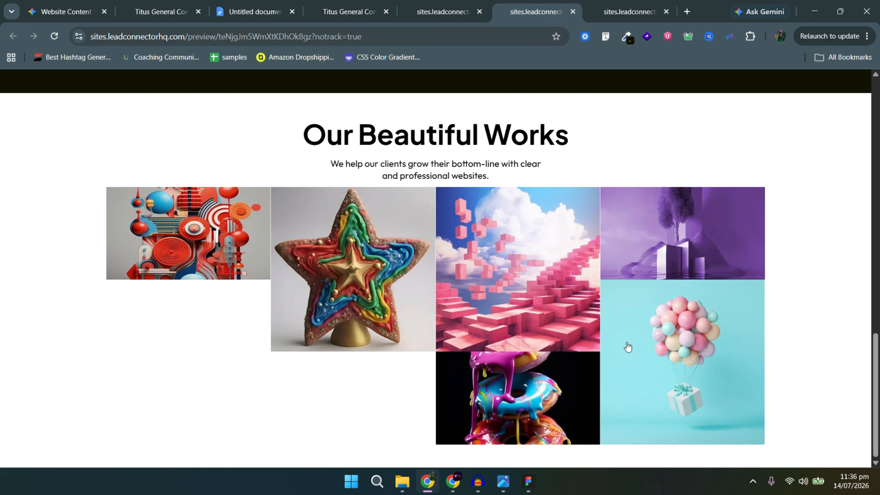
pyautogui.click(447, 3)
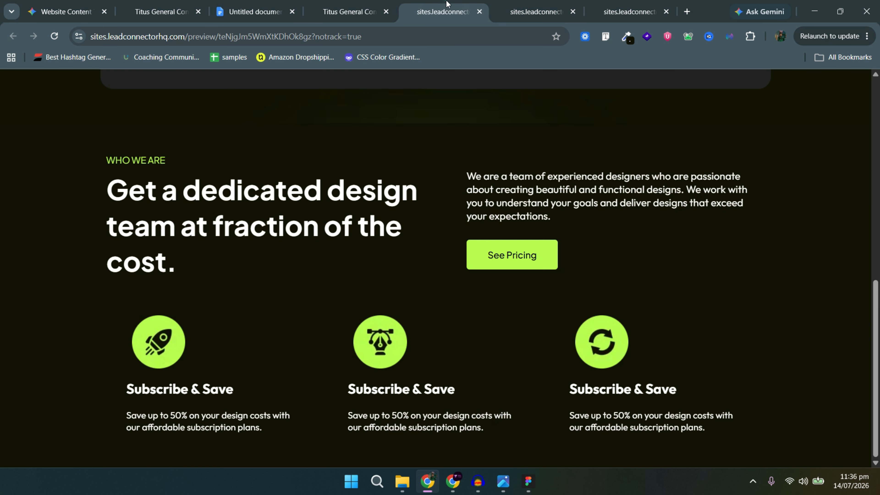
pyautogui.click(395, 5)
pyautogui.scroll(-3, 725, 361)
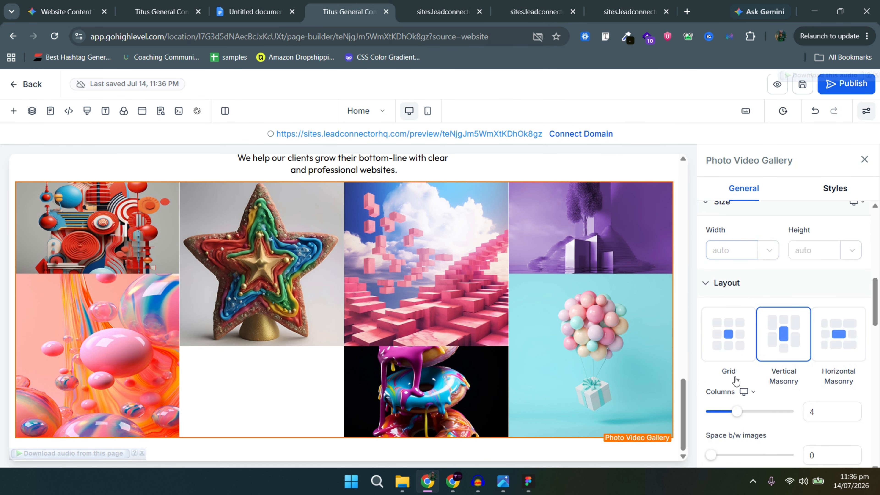
# Try the grid and horizontal masonry layouts, then settle on four-column vertical masonry.
pyautogui.click(716, 347)
pyautogui.scroll(-2, 456, 362)
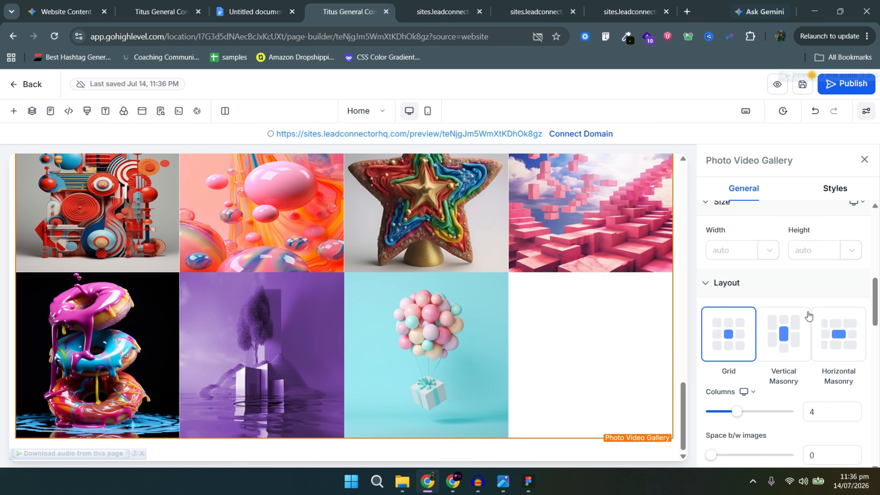
pyautogui.click(836, 327)
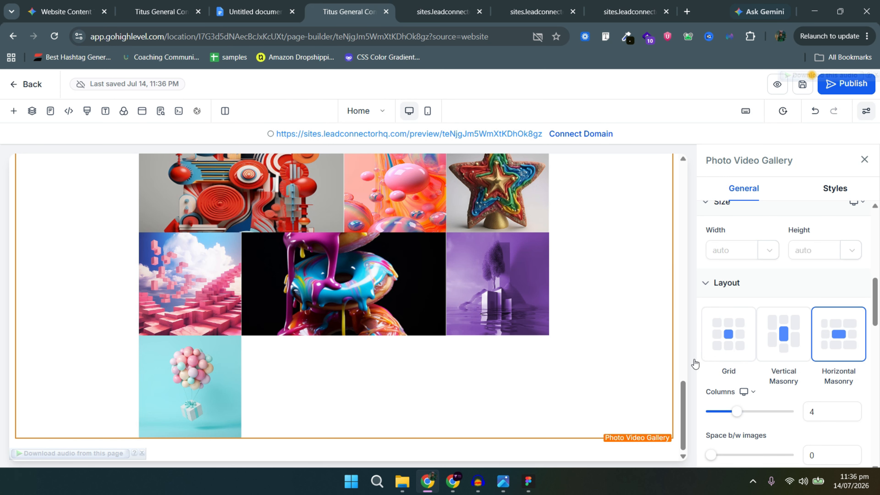
pyautogui.click(795, 336)
pyautogui.scroll(-2, 742, 409)
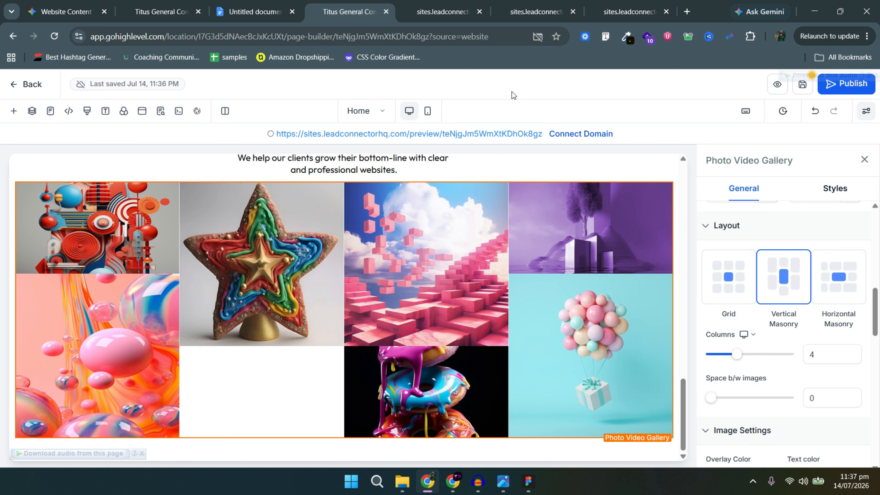
pyautogui.hotkey('alt', 'Tab')
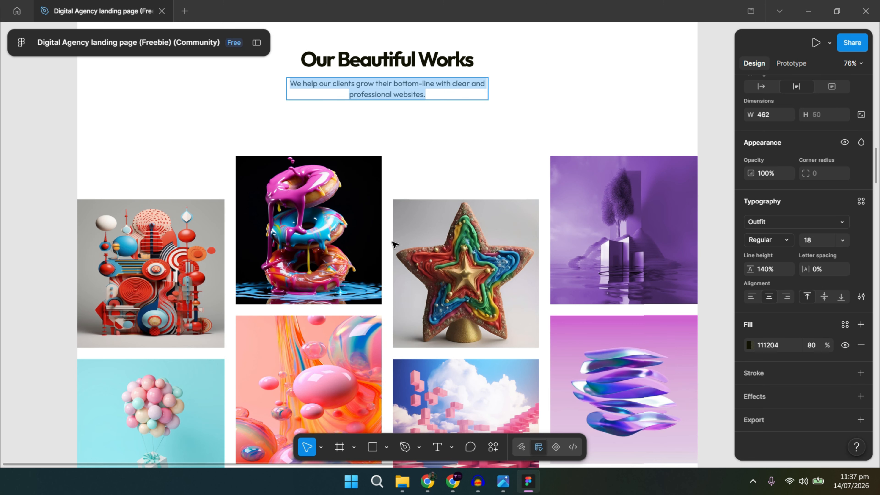
# Compare against the Figma benefits section, inspecting the 'We can help you with...' heading style.
pyautogui.hotkey('alt', 'Tab')
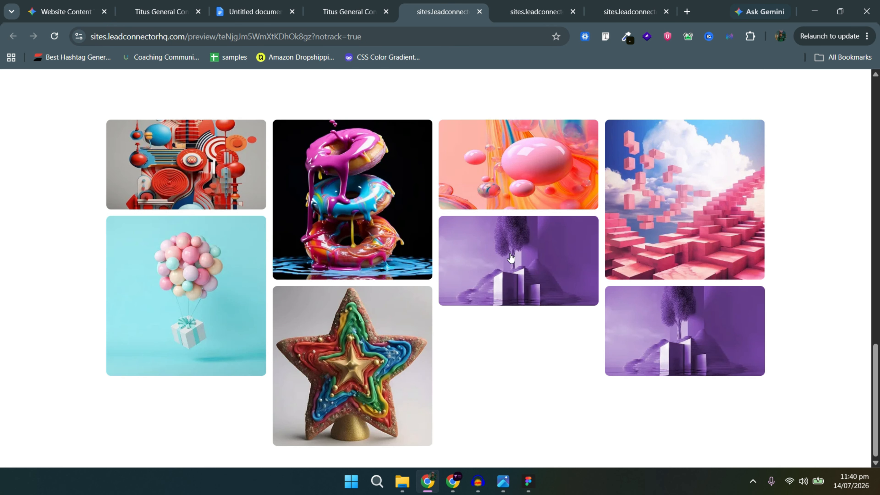
pyautogui.hotkey('alt', 'Tab')
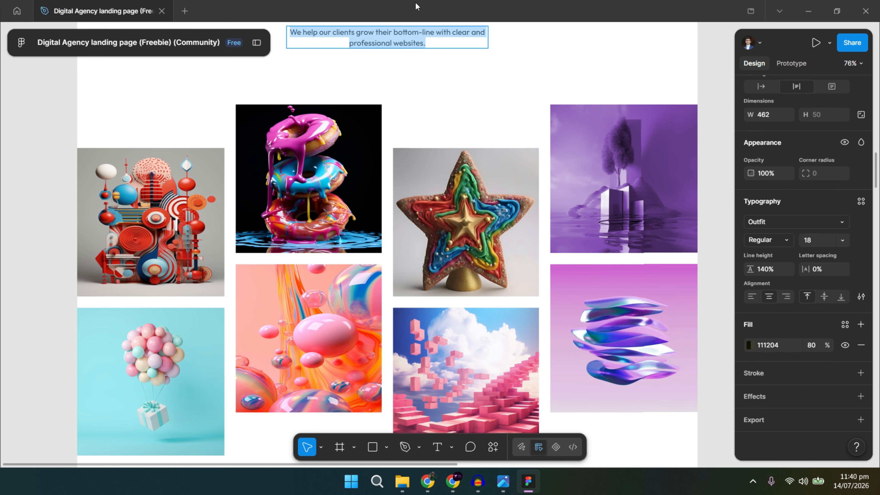
pyautogui.scroll(-10, 477, 274)
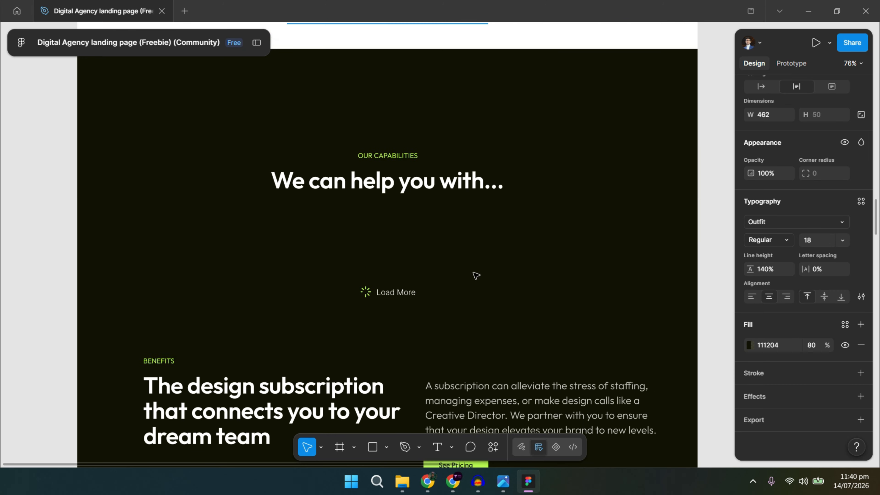
pyautogui.scroll(-8, 476, 276)
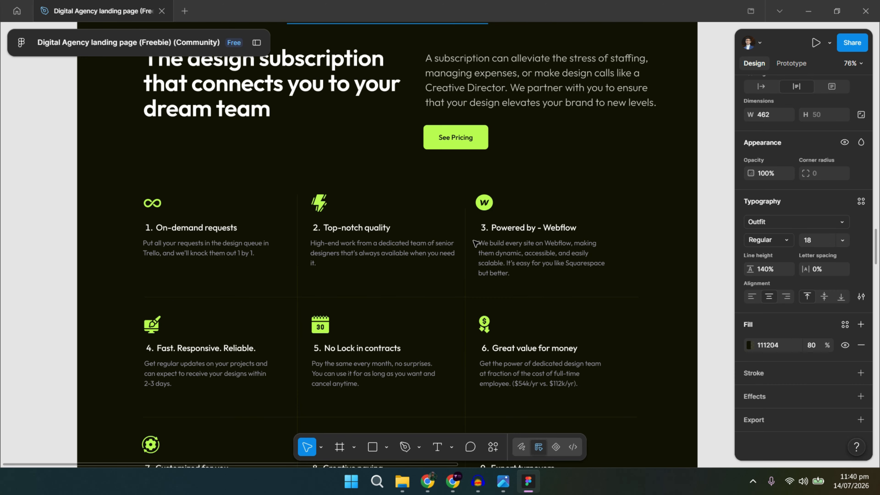
pyautogui.scroll(-4, 476, 243)
pyautogui.scroll(8, 493, 260)
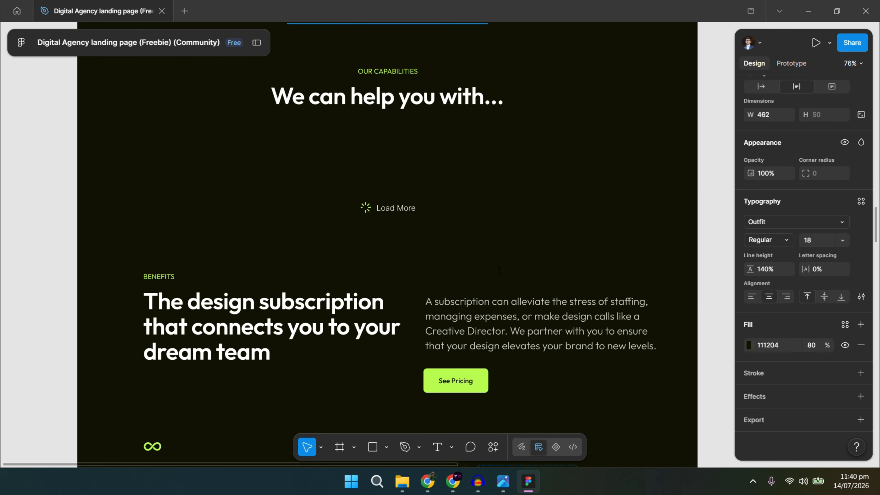
pyautogui.scroll(2, 498, 268)
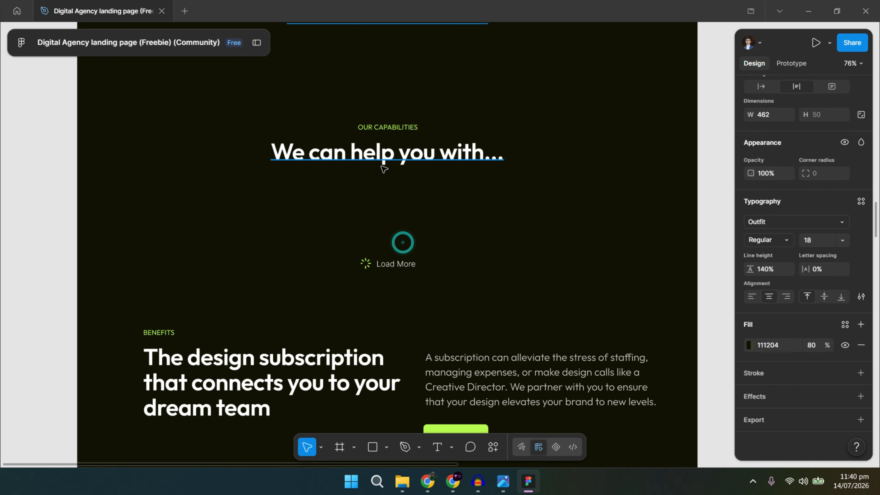
pyautogui.click(382, 168)
pyautogui.click(408, 224)
pyautogui.scroll(-10, 412, 243)
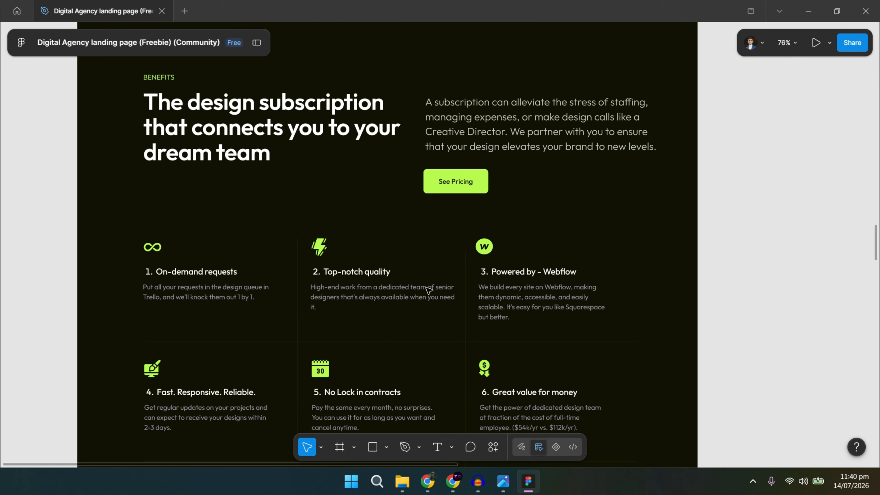
pyautogui.scroll(-4, 402, 264)
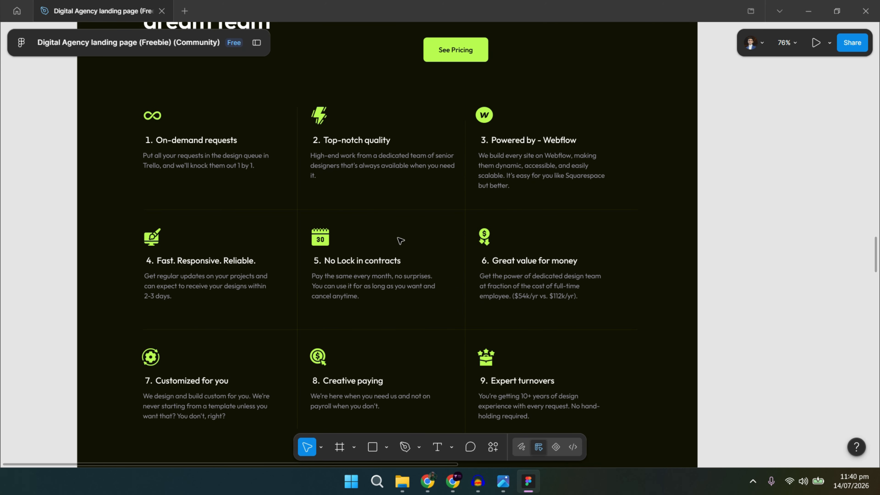
pyautogui.scroll(6, 445, 289)
pyautogui.scroll(12, 445, 289)
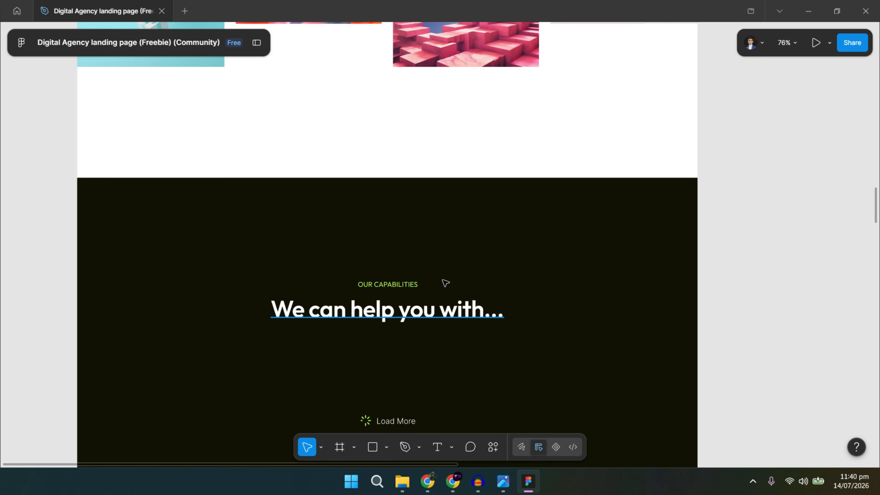
pyautogui.scroll(-10, 446, 149)
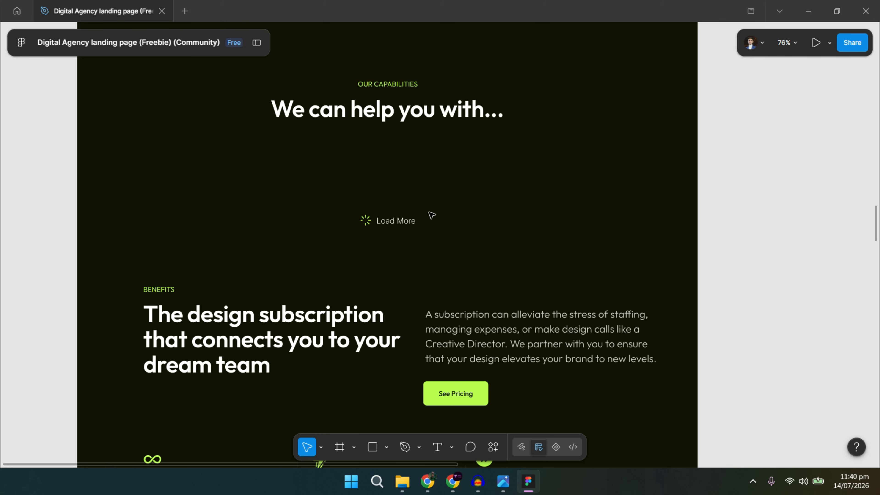
pyautogui.scroll(-2, 432, 215)
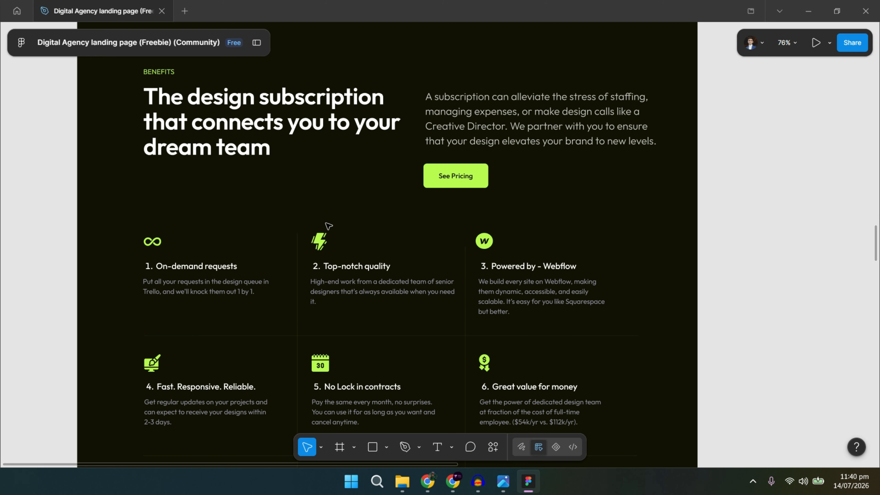
# Review the live site preview against the Figma benefits section.
pyautogui.hotkey('alt', 'Tab')
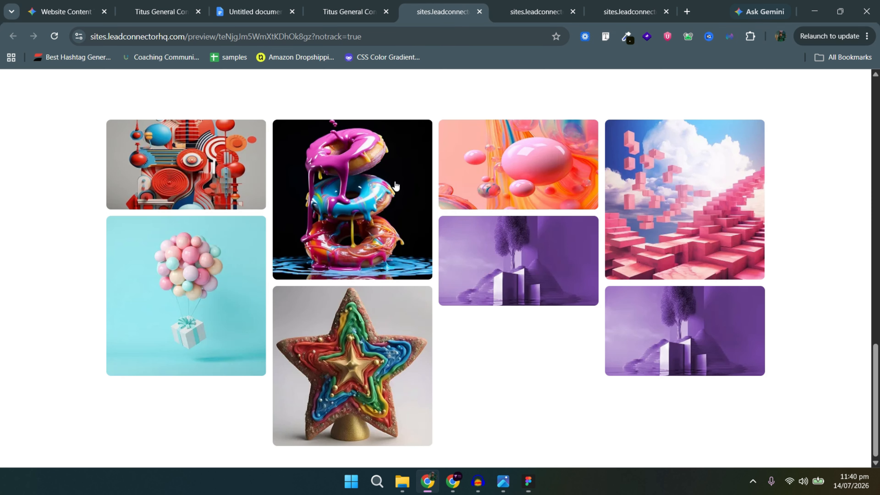
pyautogui.scroll(11, 467, 195)
pyautogui.scroll(-6, 385, 204)
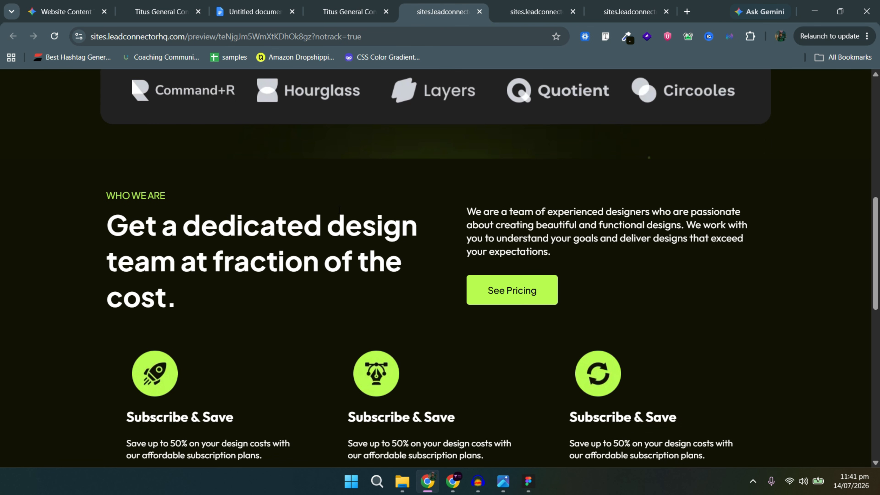
pyautogui.scroll(3, 662, 233)
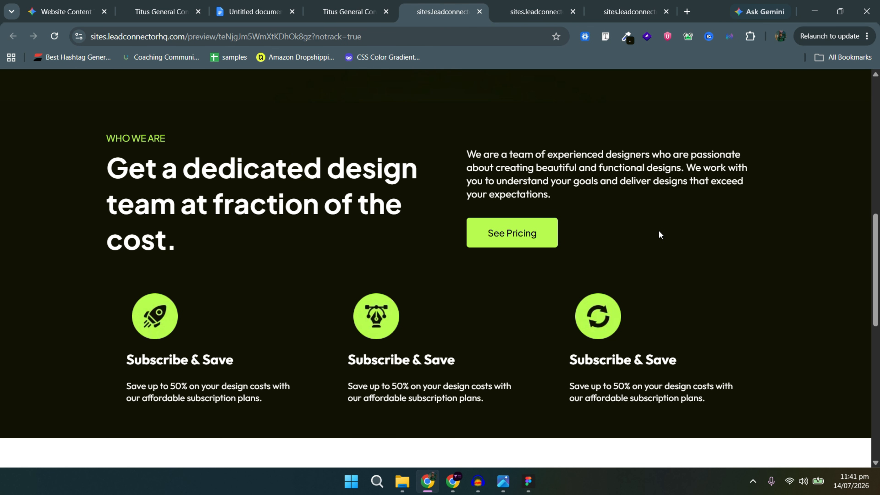
pyautogui.hotkey('alt', 'Tab')
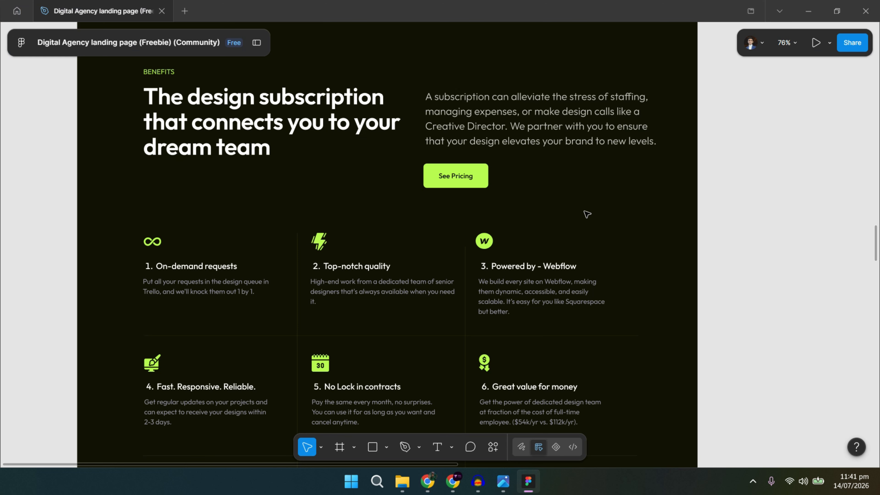
# Set the Who We Are section's top and bottom padding to 40 px each.
pyautogui.hotkey('alt', 'Tab')
pyautogui.click(354, 12)
pyautogui.scroll(9, 420, 327)
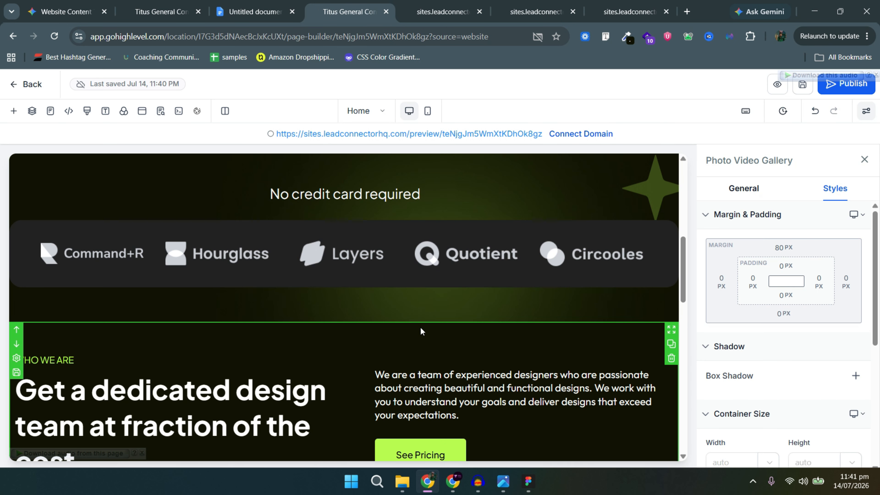
pyautogui.click(420, 327)
pyautogui.click(785, 267)
pyautogui.click(847, 321)
pyautogui.click(797, 267)
pyautogui.click(790, 296)
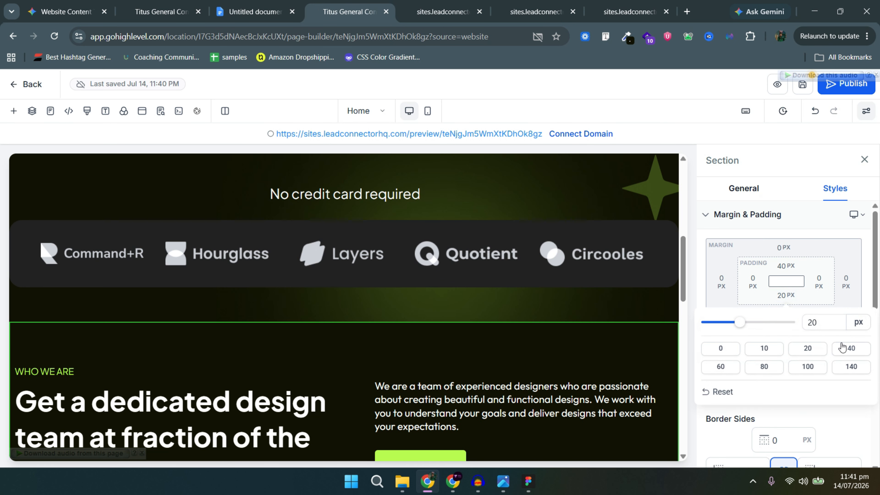
pyautogui.click(794, 298)
# Select the section's paragraph text in the page builder.
pyautogui.click(669, 337)
pyautogui.scroll(-7, 382, 336)
pyautogui.click(16, 316)
pyautogui.scroll(-10, 196, 355)
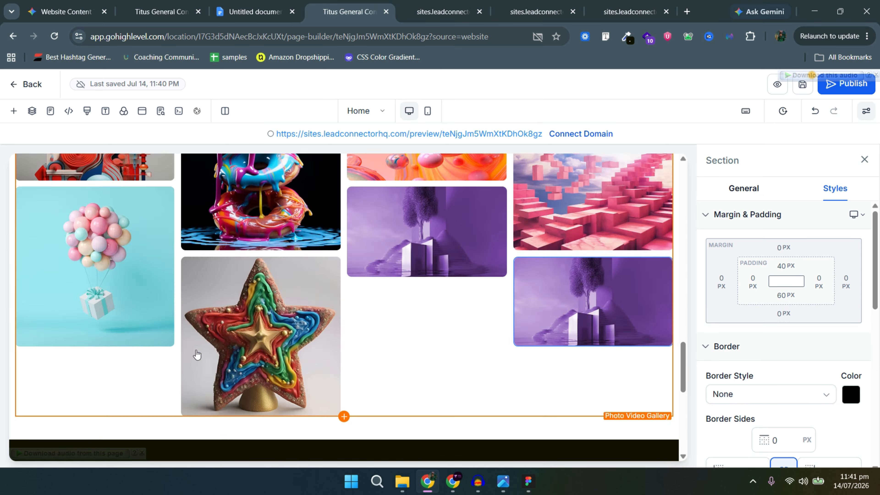
pyautogui.click(288, 316)
pyautogui.click(425, 285)
# Pan the Figma design to the benefits grid for reference.
pyautogui.hotkey('alt', 'Tab')
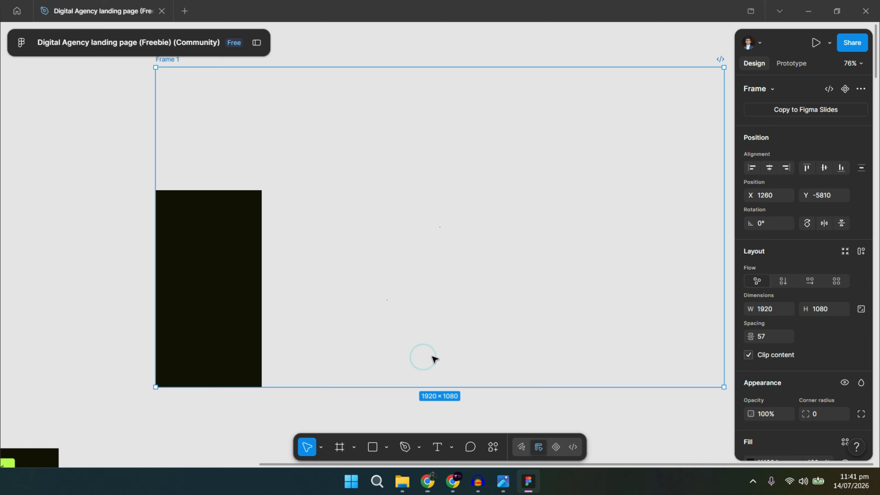
pyautogui.hotkey('alt', 'Tab')
pyautogui.hotkey('alt', 'Tab')
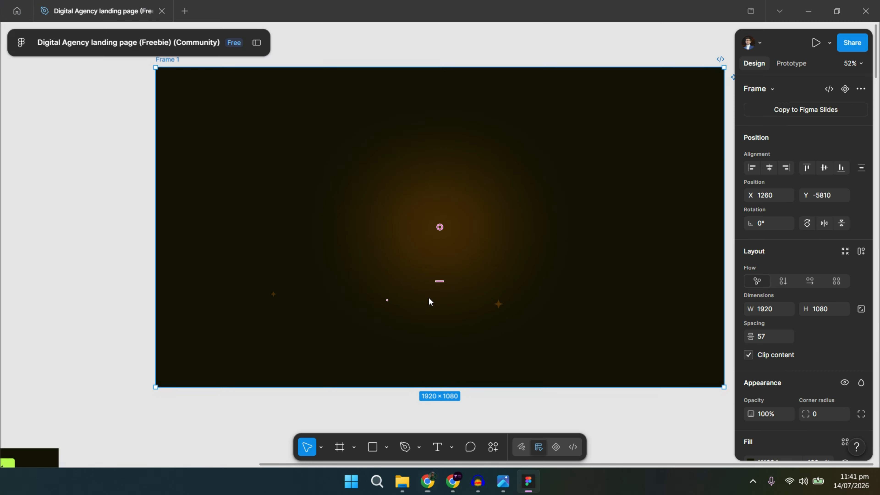
pyautogui.scroll(-1, 424, 301)
pyautogui.scroll(-3, 332, 302)
pyautogui.moveTo(258, 389); pyautogui.dragTo(571, 193)
pyautogui.moveTo(531, 368); pyautogui.dragTo(503, 103)
pyautogui.moveTo(503, 352); pyautogui.dragTo(536, 80)
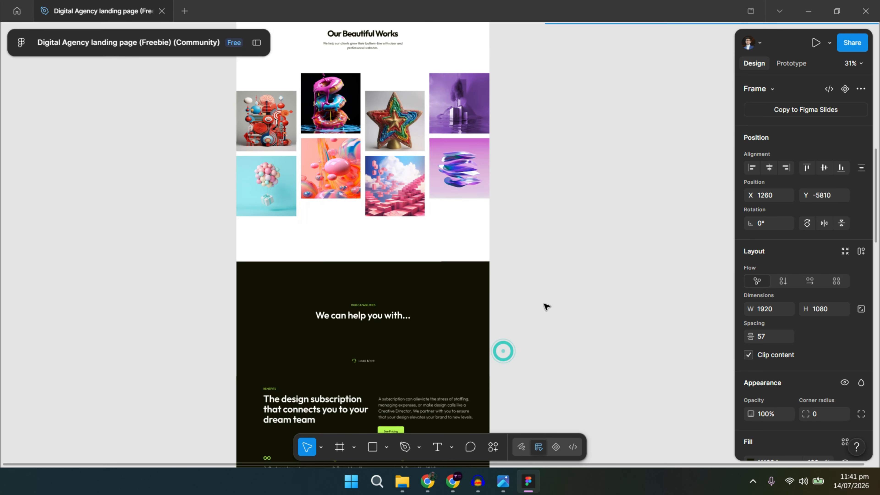
pyautogui.moveTo(544, 305); pyautogui.dragTo(544, 102)
pyautogui.moveTo(537, 385); pyautogui.dragTo(562, 309)
# Clone the 3 Column Row of Subscribe & Save cards.
pyautogui.scroll(5, 424, 291)
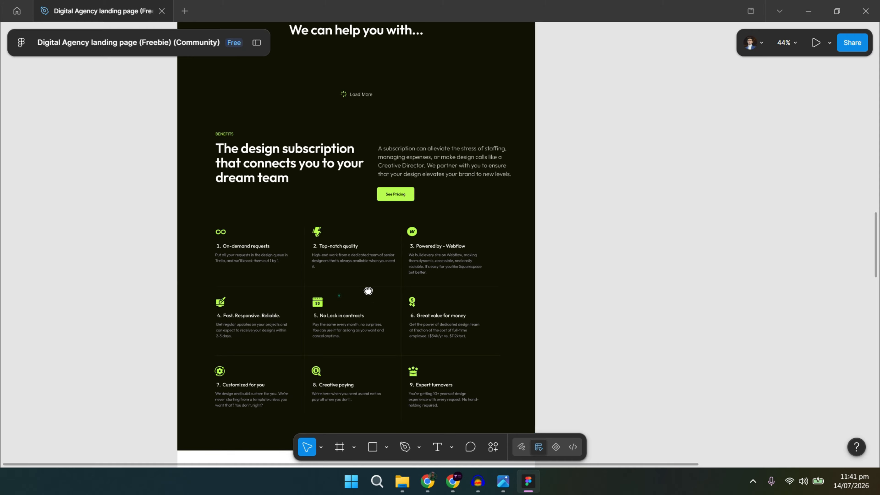
pyautogui.hotkey('alt', 'Tab')
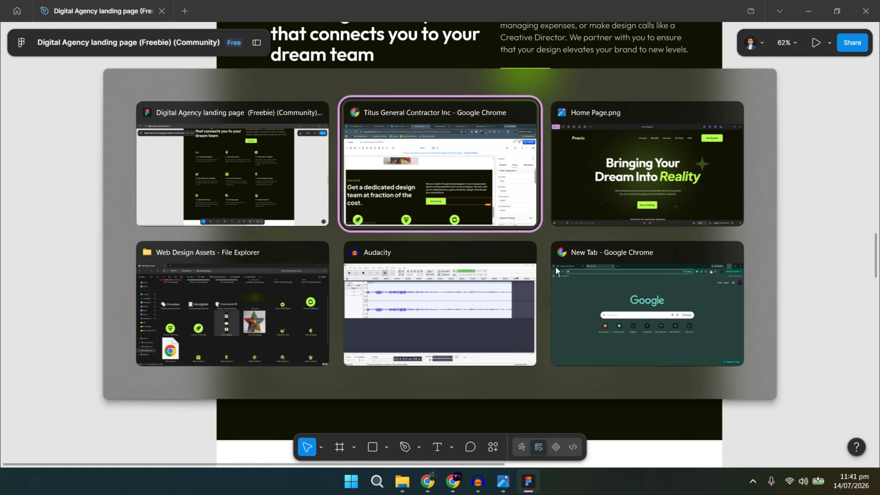
pyautogui.click(657, 263)
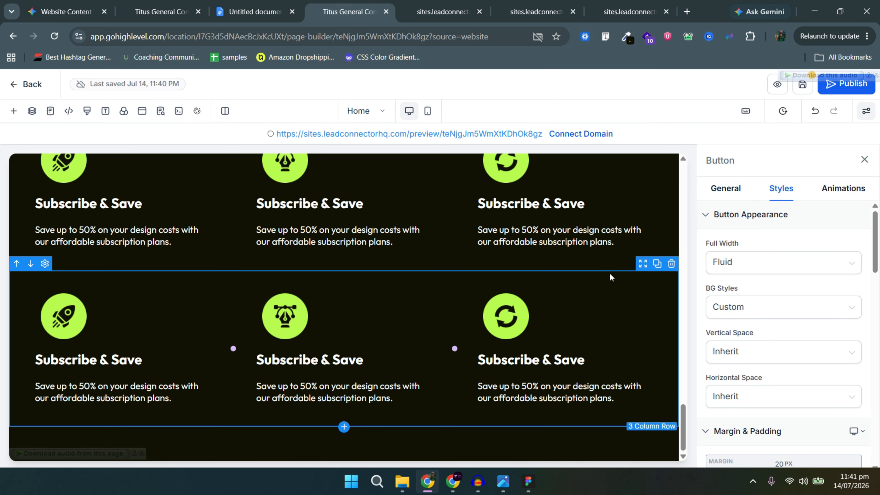
# Compare the live site preview against the Figma design, then return to the page builder.
pyautogui.hotkey('alt', 'Tab')
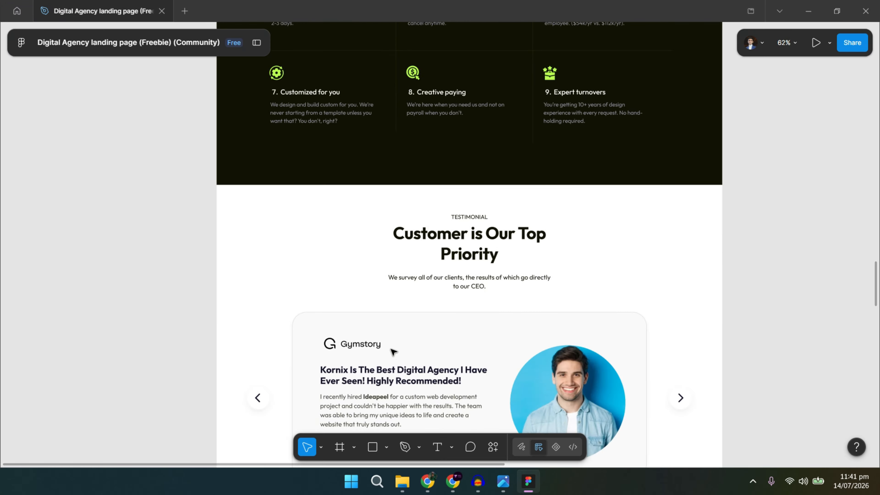
pyautogui.hotkey('alt', 'Tab')
pyautogui.click(436, 9)
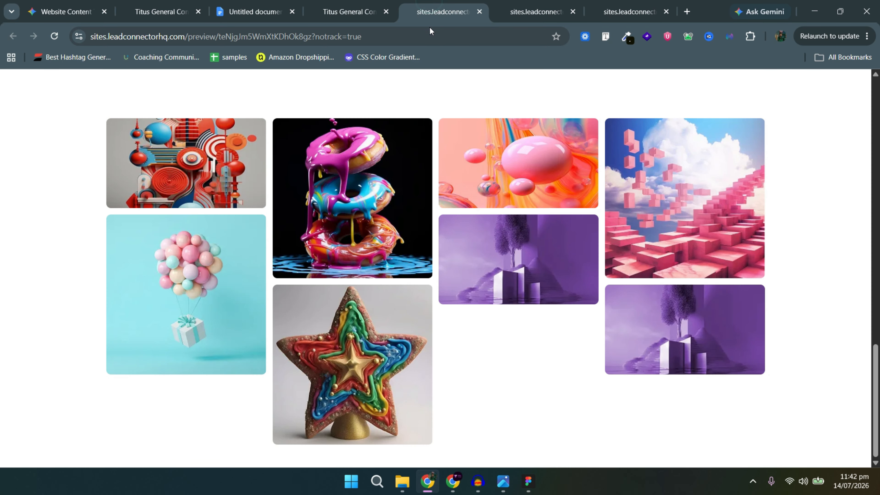
pyautogui.hotkey('alt', 'Tab')
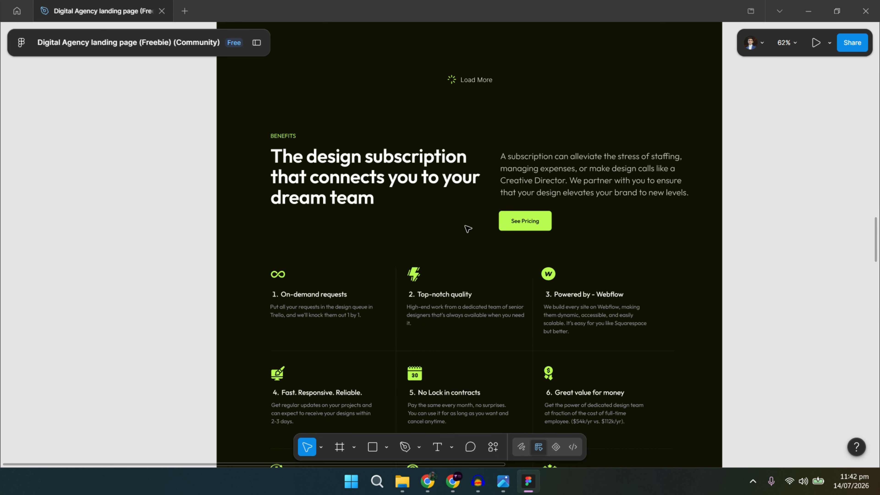
pyautogui.scroll(-3, 466, 225)
pyautogui.hotkey('alt', 'Tab')
pyautogui.scroll(2, 381, 189)
pyautogui.click(350, 11)
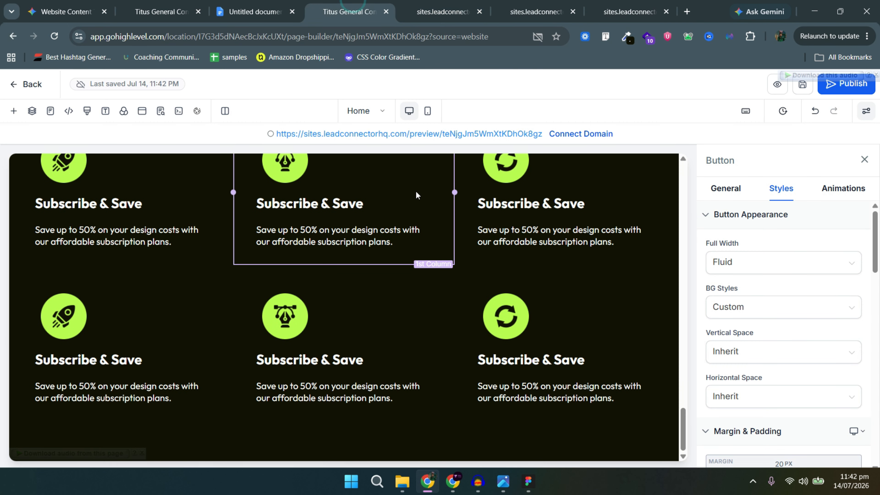
pyautogui.scroll(10, 416, 192)
# Apply a bottom padding preset to the Who We Are section and adjust its column padding.
pyautogui.click(387, 310)
pyautogui.click(786, 295)
pyautogui.scroll(-6, 589, 338)
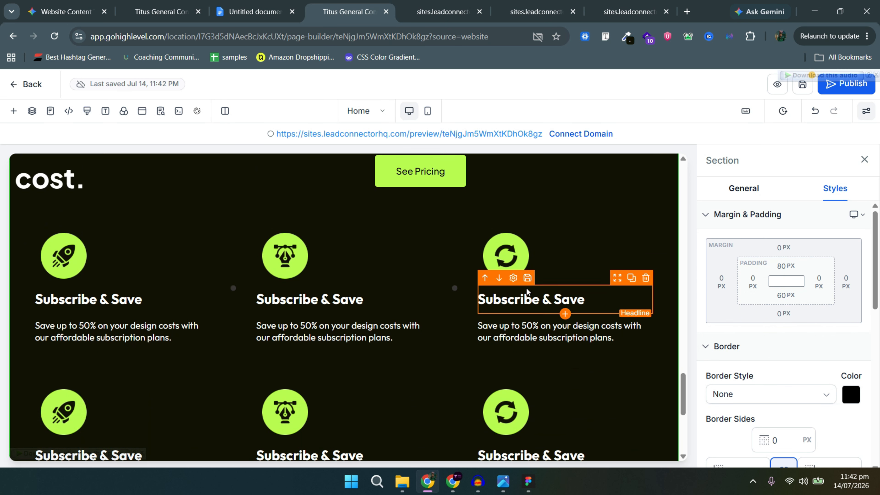
pyautogui.click(808, 367)
pyautogui.click(441, 294)
pyautogui.scroll(-3, 327, 296)
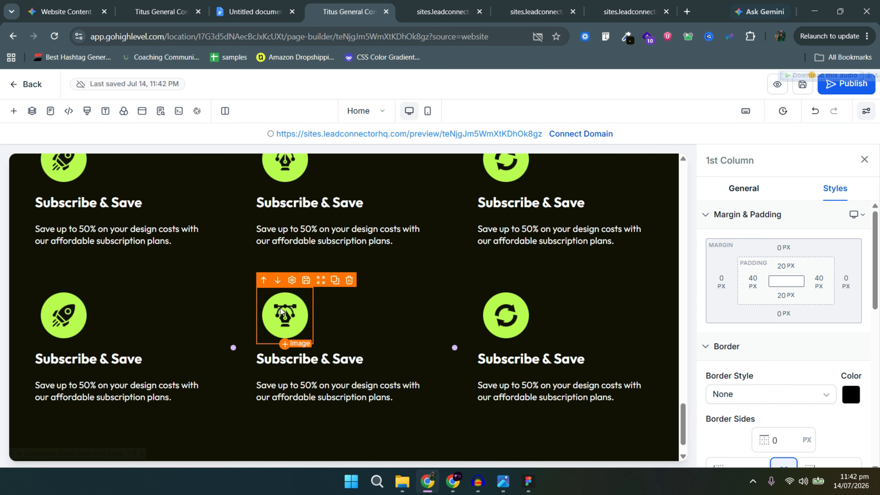
pyautogui.scroll(3, 166, 295)
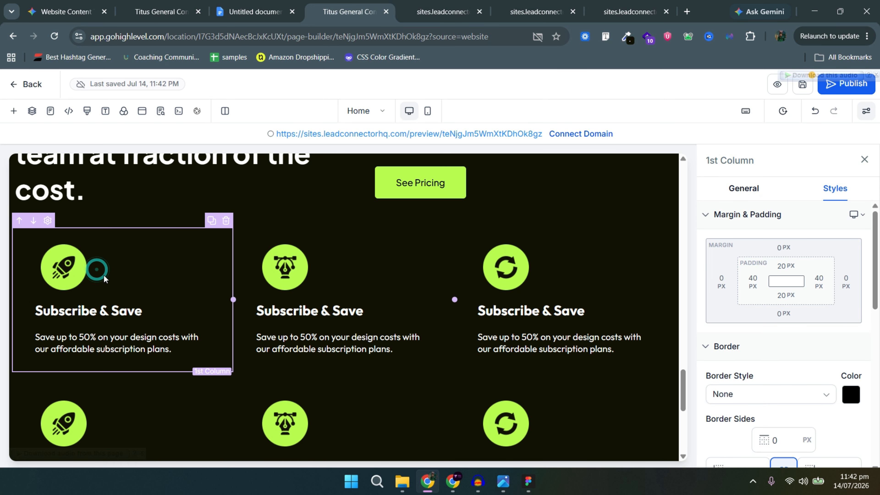
# Replace the first benefit's rocket icon with an infinity icon from the media library.
pyautogui.click(64, 276)
pyautogui.click(728, 189)
pyautogui.click(780, 393)
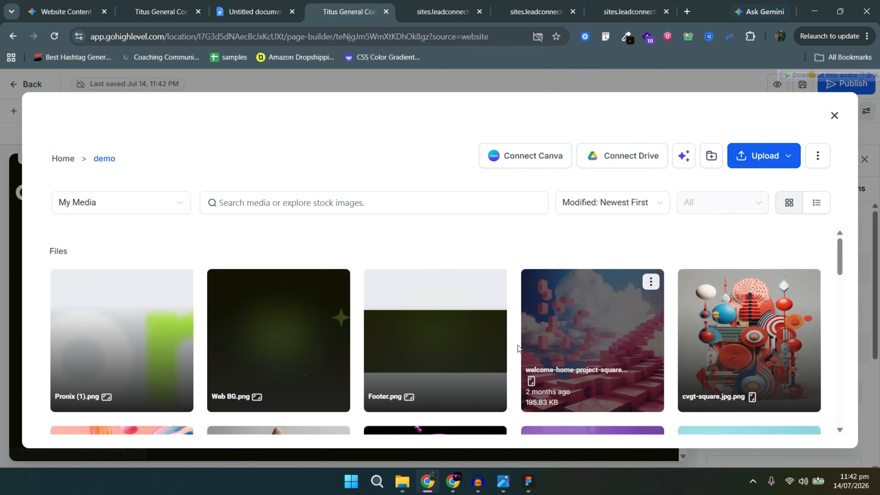
pyautogui.hotkey('alt', 'Tab')
pyautogui.hotkey('alt', 'Tab')
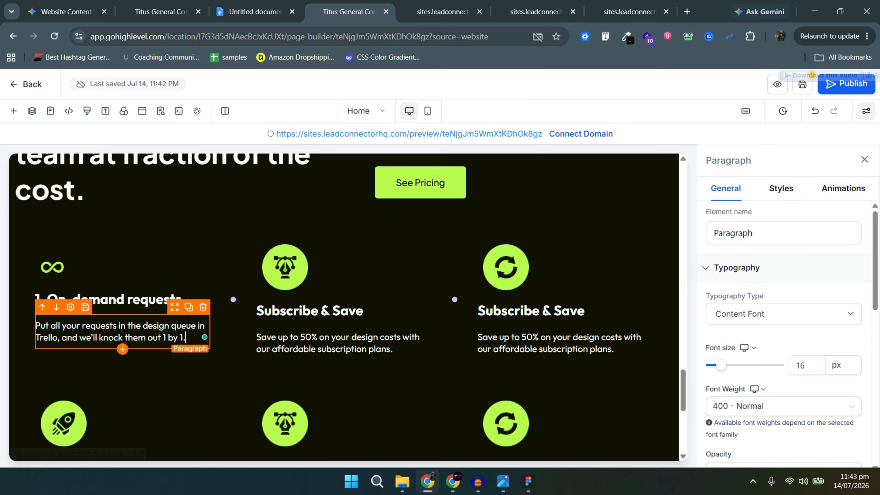
# Replace headline 2 with the Figma item 2 title, numbered '2.'.
pyautogui.hotkey('alt', 'Tab')
pyautogui.doubleClick(439, 199)
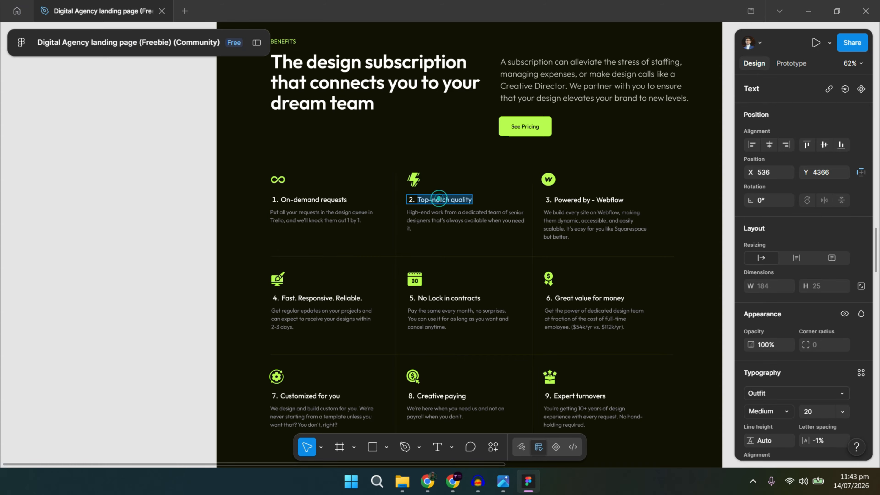
pyautogui.hotkey('ctrl', 'c')
pyautogui.hotkey('alt', 'Tab')
pyautogui.press('BackSpace')
pyautogui.press('BackSpace')
pyautogui.write('2.')
pyautogui.hotkey('ctrl', 'v')
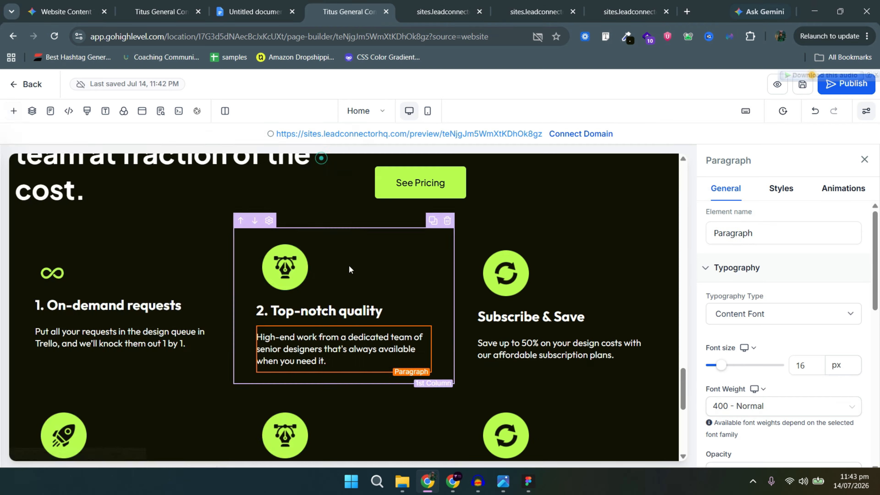
pyautogui.hotkey('alt', 'Tab')
# Paste the item 3 description from Figma and the item 4 title, numbered '4.'.
pyautogui.hotkey('alt', 'Tab')
pyautogui.tripleClick(540, 351)
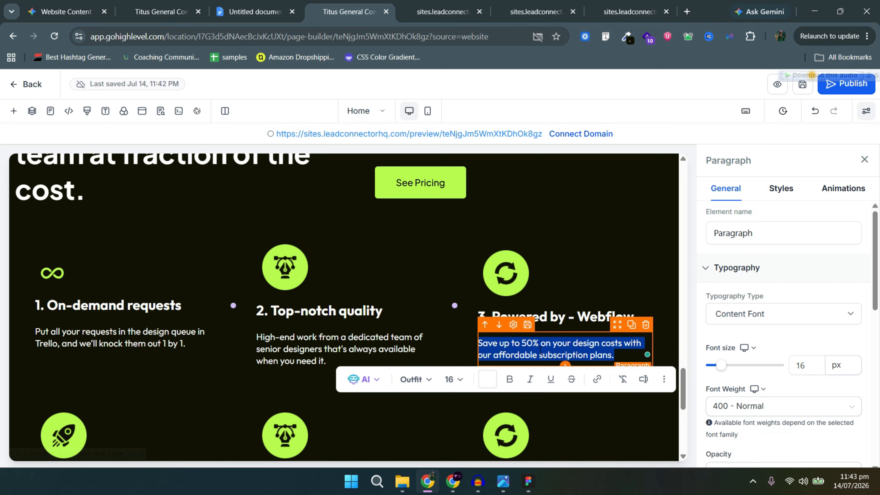
pyautogui.hotkey('alt', 'Tab')
pyautogui.hotkey('alt', 'Tab')
pyautogui.scroll(-5, 224, 362)
pyautogui.hotkey('alt', 'Tab')
pyautogui.hotkey('alt', 'Tab')
pyautogui.tripleClick(87, 307)
pyautogui.hotkey('ctrl', 'v')
pyautogui.click(30, 308)
pyautogui.click(36, 306)
pyautogui.write('4.')
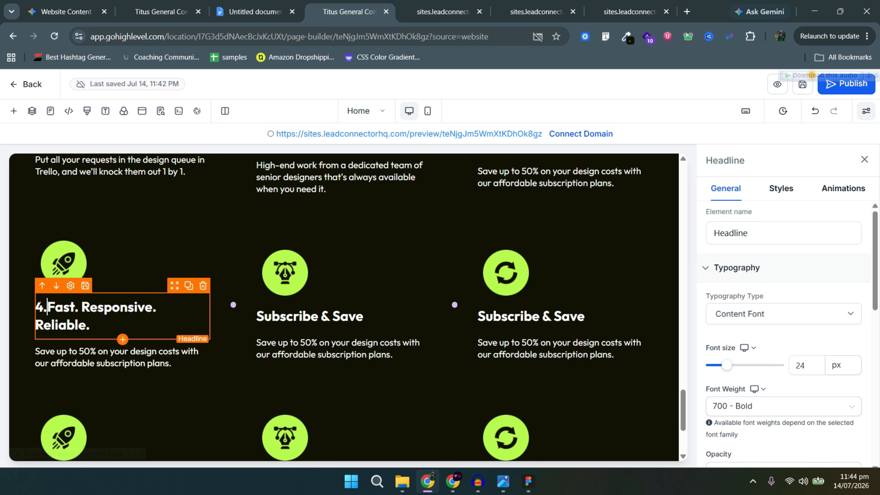
pyautogui.scroll(3, 135, 278)
# Set the font size of benefit headlines 1 through 6 to 22 px.
pyautogui.click(135, 249)
pyautogui.doubleClick(802, 366)
pyautogui.write('2022')
pyautogui.click(323, 254)
pyautogui.write('22')
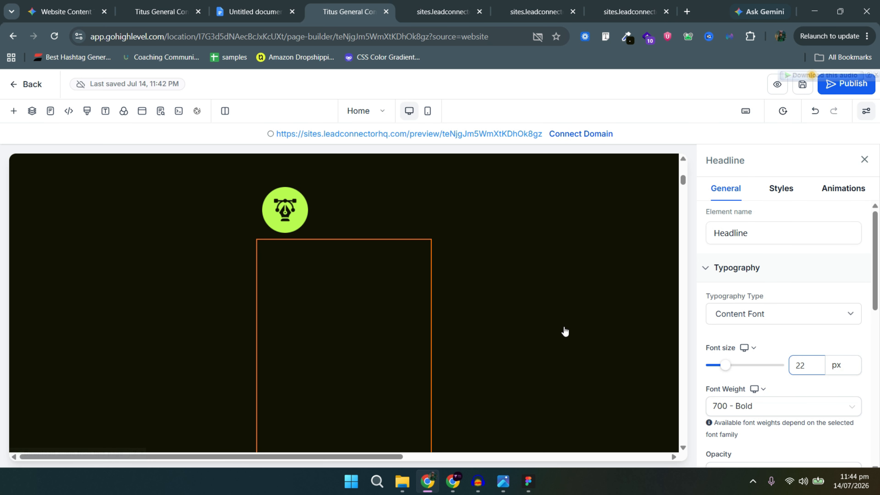
pyautogui.click(549, 259)
pyautogui.write('22')
pyautogui.click(111, 422)
pyautogui.write('22')
pyautogui.click(308, 421)
pyautogui.write('22')
pyautogui.click(534, 421)
pyautogui.doubleClick(802, 367)
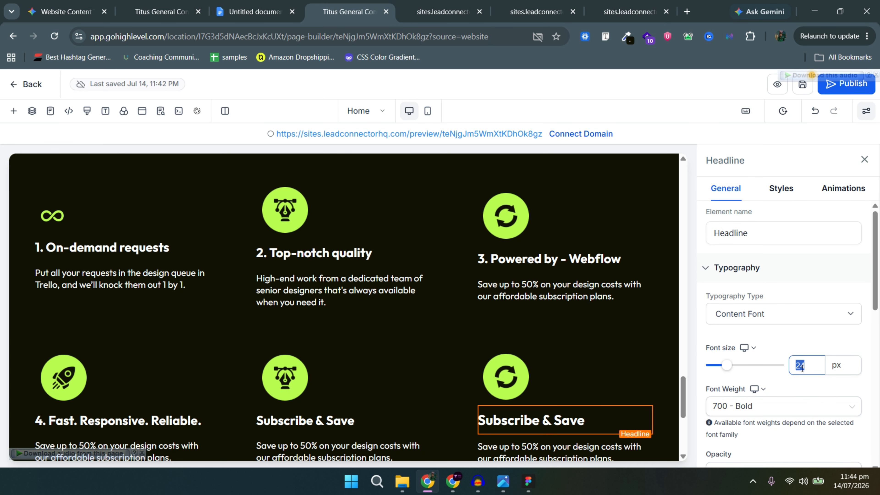
pyautogui.write('22')
pyautogui.scroll(-3, 333, 312)
pyautogui.hotkey('alt', 'Tab')
# Copy the item 5 title and description from Figma into headline and paragraph 5.
pyautogui.doubleClick(447, 299)
pyautogui.hotkey('ctrl', 'c')
pyautogui.hotkey('alt', 'Tab')
pyautogui.tripleClick(321, 305)
pyautogui.hotkey('ctrl', 'v')
pyautogui.hotkey('alt', 'Tab')
pyautogui.doubleClick(578, 301)
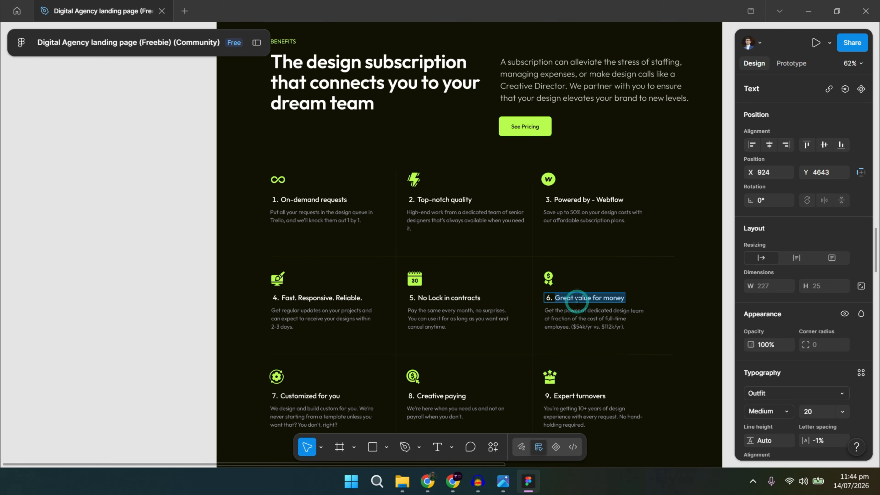
pyautogui.hotkey('ctrl', 'c')
pyautogui.hotkey('alt', 'Tab')
pyautogui.tripleClick(409, 332)
pyautogui.hotkey('ctrl', 'v')
# Fill in the item 4 description and the item 6 title and description, numbering it '6.'.
pyautogui.hotkey('alt', 'Tab')
pyautogui.doubleClick(305, 321)
pyautogui.hotkey('ctrl', 'c')
pyautogui.hotkey('alt', 'Tab')
pyautogui.tripleClick(115, 334)
pyautogui.hotkey('ctrl', 'v')
pyautogui.hotkey('alt', 'Tab')
pyautogui.doubleClick(570, 326)
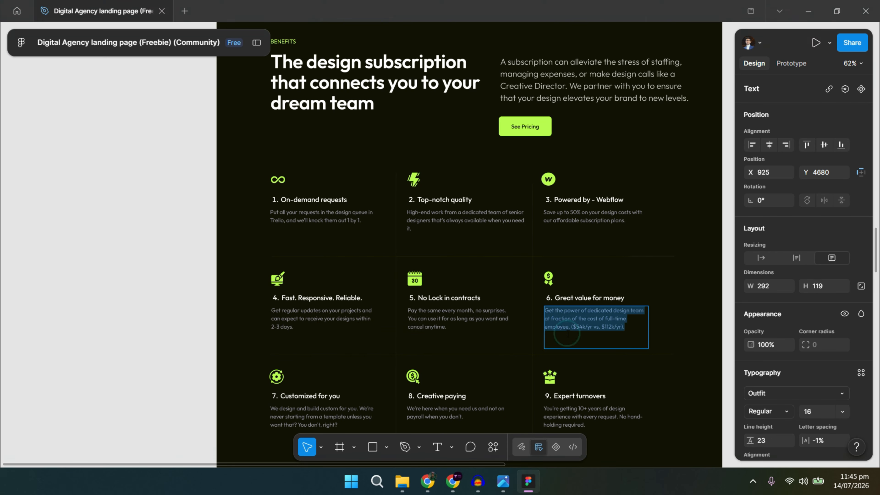
pyautogui.doubleClick(586, 299)
pyautogui.hotkey('ctrl', 'c')
# Copy the item 7 title and description from Figma into headline and paragraph 7.
pyautogui.hotkey('alt', 'Tab')
pyautogui.tripleClick(563, 316)
pyautogui.hotkey('ctrl', 'v')
pyautogui.press('Home')
pyautogui.write('6.')
pyautogui.scroll(-3, 486, 329)
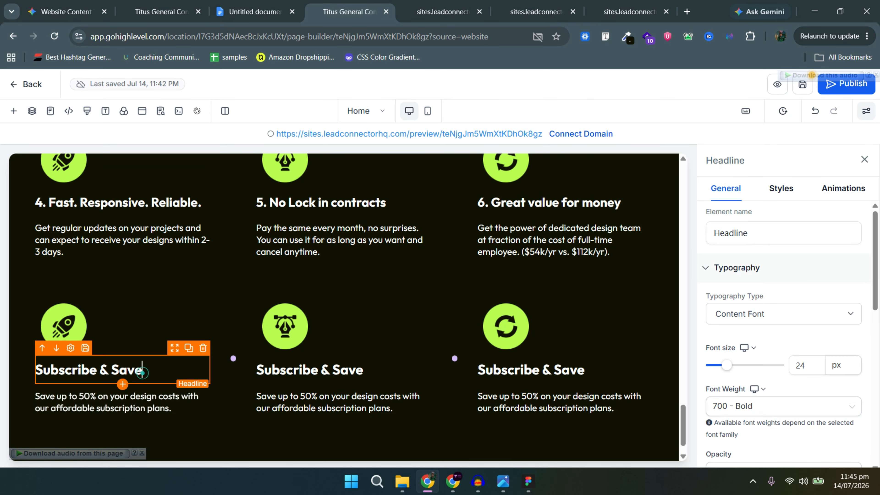
pyautogui.hotkey('alt', 'Tab')
pyautogui.doubleClick(323, 379)
pyautogui.hotkey('ctrl', 'c')
pyautogui.hotkey('alt', 'Tab')
pyautogui.tripleClick(89, 367)
pyautogui.hotkey('ctrl', 'v')
pyautogui.hotkey('alt', 'Tab')
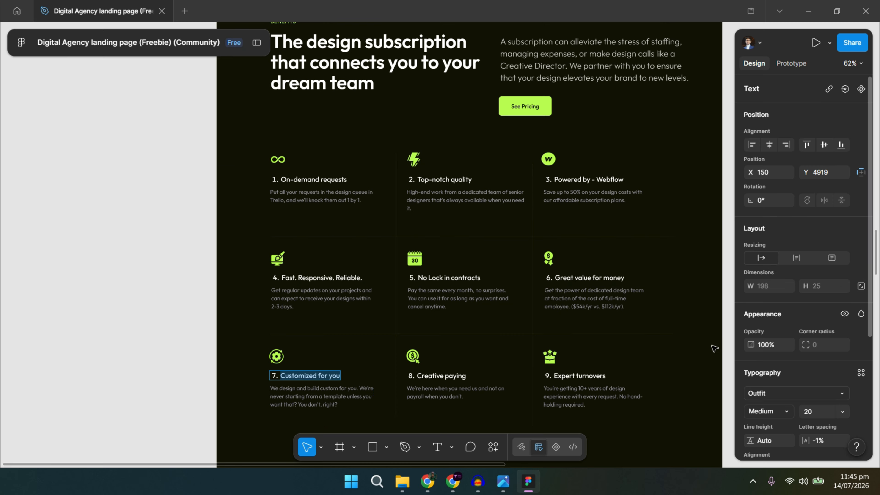
pyautogui.doubleClick(323, 397)
pyautogui.hotkey('ctrl', 'c')
pyautogui.hotkey('alt', 'Tab')
pyautogui.tripleClick(104, 395)
pyautogui.hotkey('ctrl', 'v')
pyautogui.hotkey('alt', 'Tab')
# Title item 8 '8. Creative paying' using the Figma text.
pyautogui.doubleClick(544, 379)
pyautogui.hotkey('ctrl', 'c')
pyautogui.hotkey('alt', 'Tab')
pyautogui.tripleClick(309, 370)
pyautogui.hotkey('ctrl', 'v')
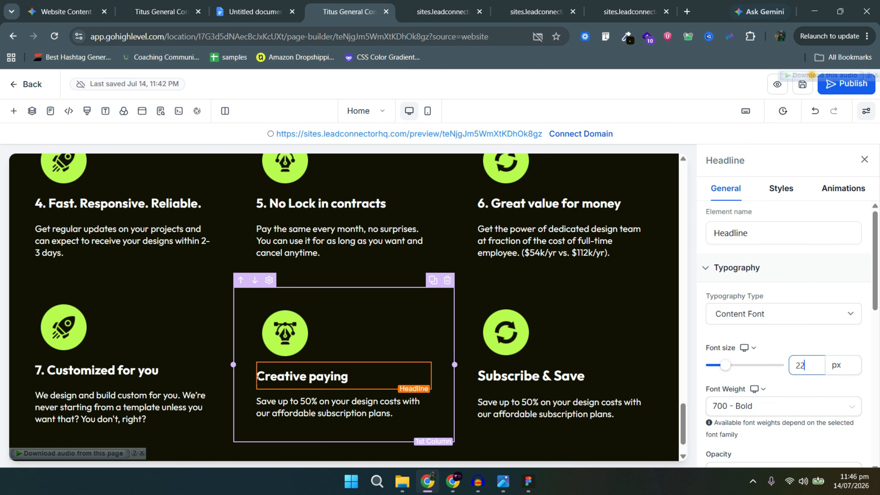
pyautogui.press('Home')
pyautogui.write('8.')
pyautogui.click(561, 369)
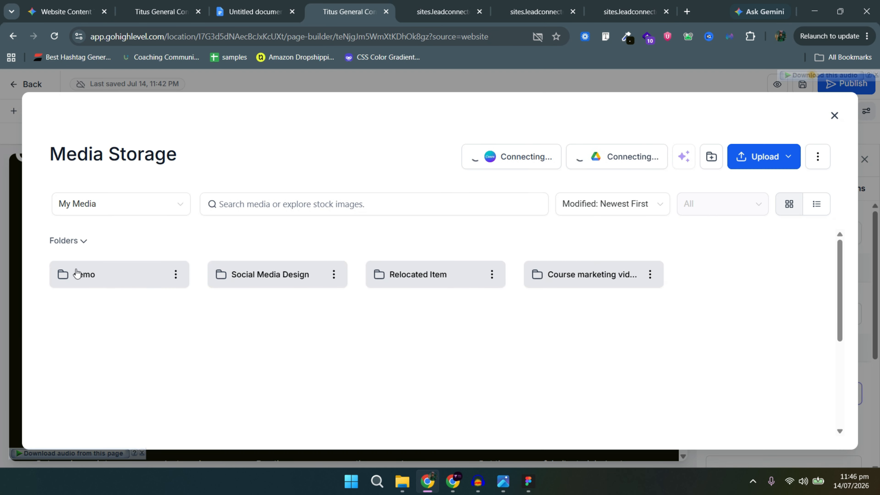
# Swap item 2's icon for the matching PNG from the demo media folder, then save the page.
pyautogui.doubleClick(78, 276)
pyautogui.click(279, 319)
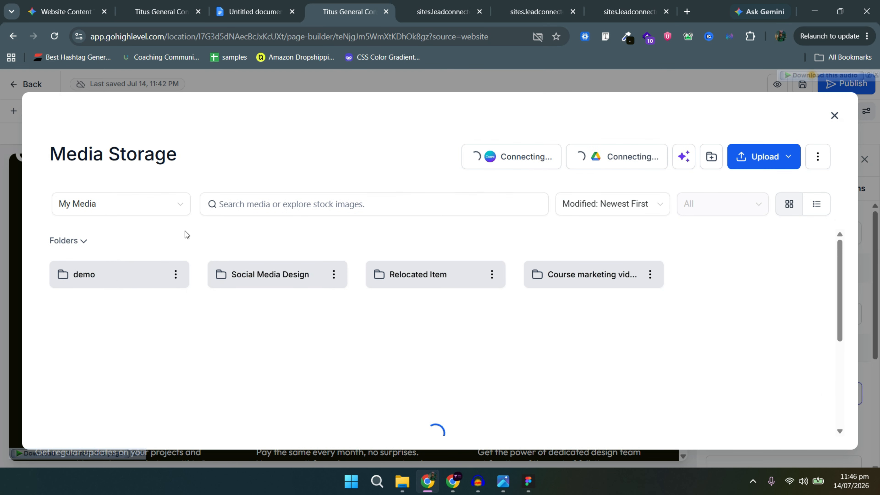
pyautogui.doubleClick(118, 276)
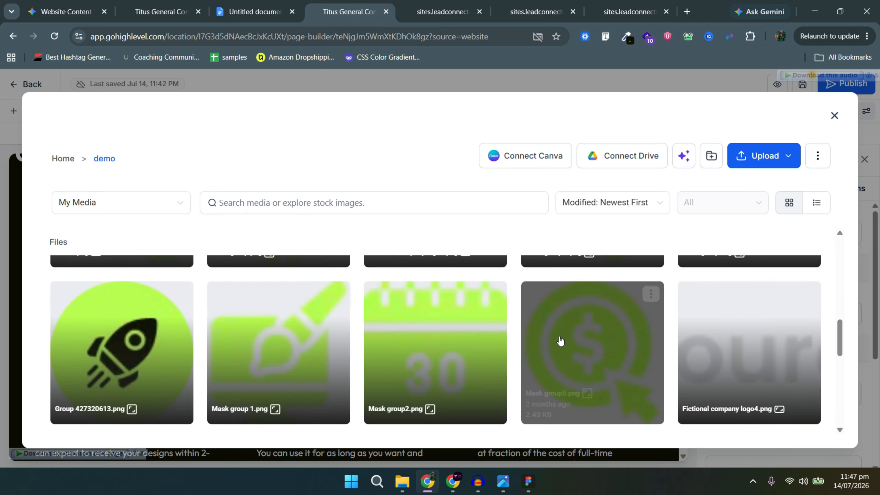
pyautogui.scroll(3, 285, 380)
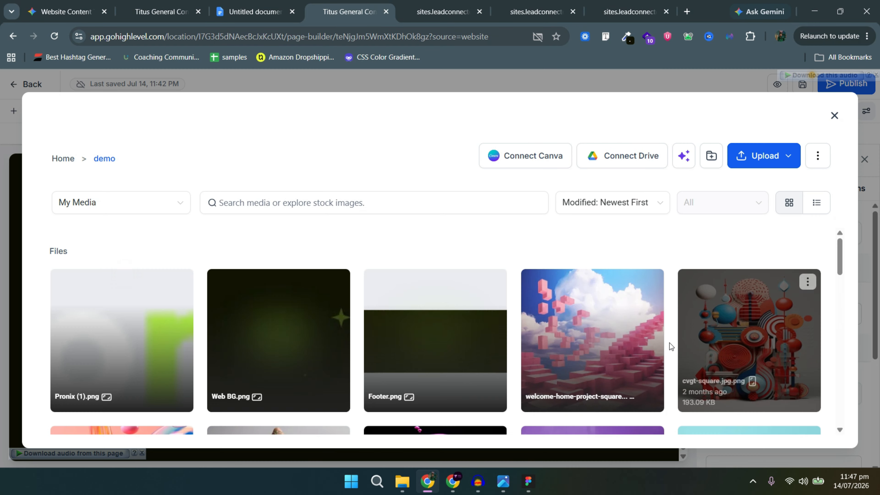
pyautogui.scroll(-5, 243, 388)
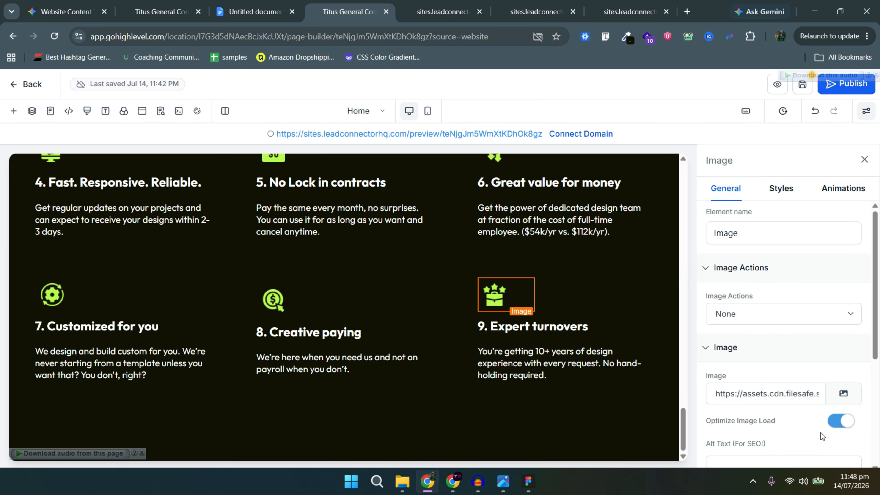
pyautogui.click(802, 85)
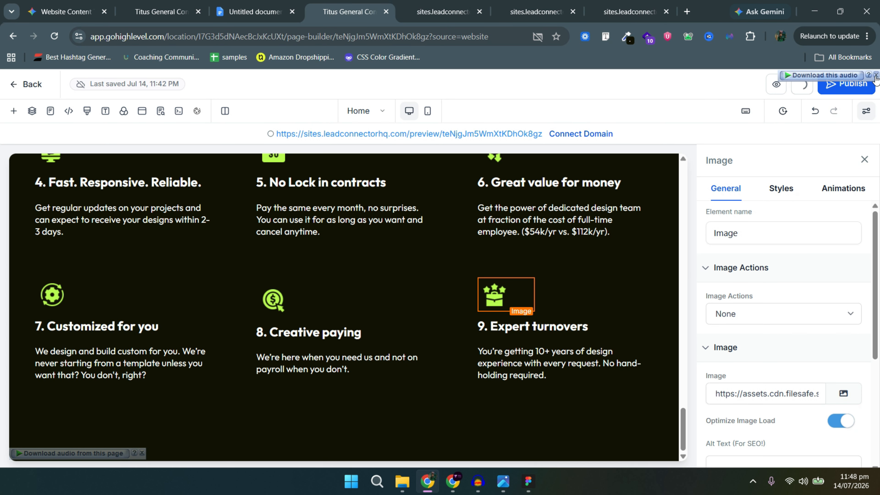
# Reload the live preview and scroll through the nine numbered benefit items with their new icons.
pyautogui.scroll(6, 477, 213)
pyautogui.click(430, 9)
pyautogui.click(54, 36)
pyautogui.scroll(-10, 276, 236)
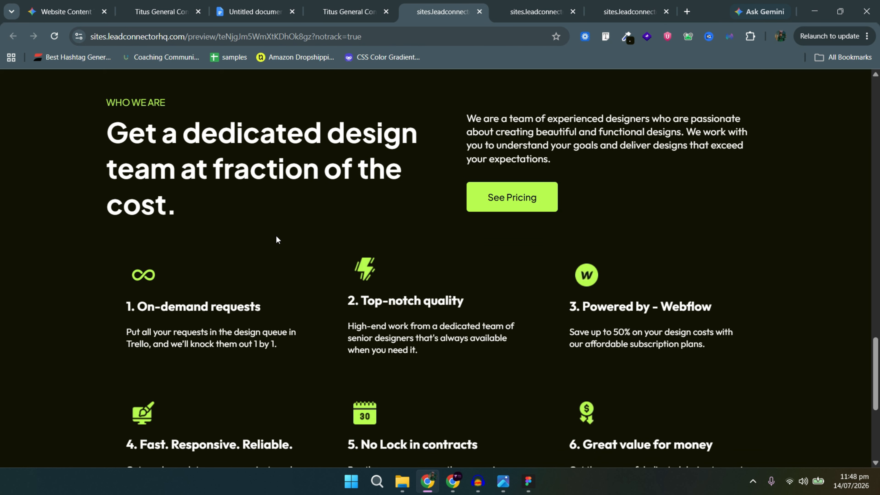
pyautogui.scroll(3, 499, 279)
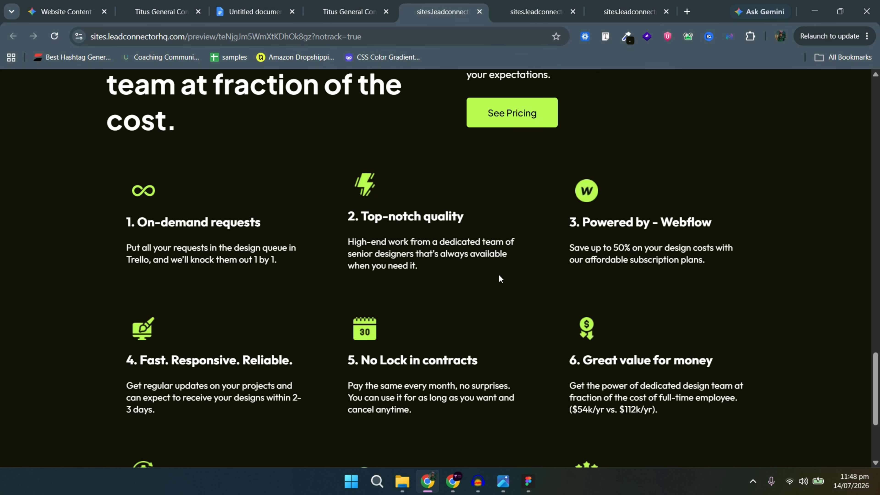
pyautogui.scroll(3, 499, 278)
pyautogui.scroll(-5, 499, 279)
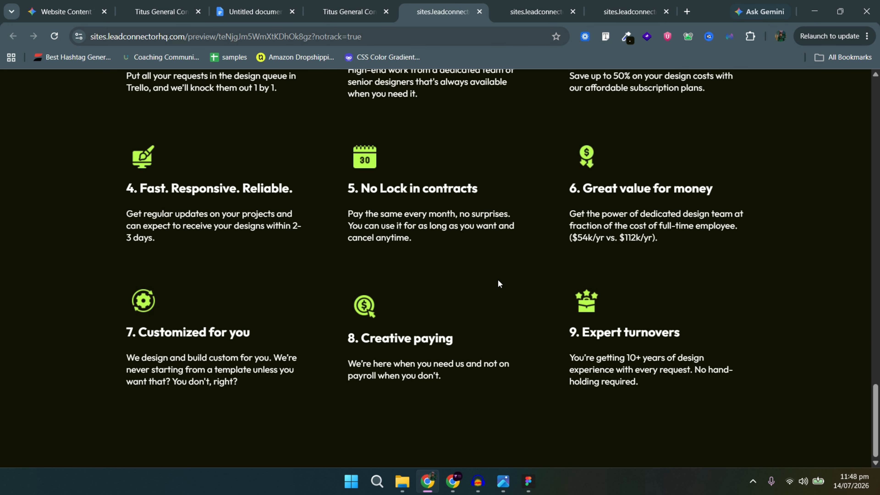
pyautogui.scroll(2, 494, 295)
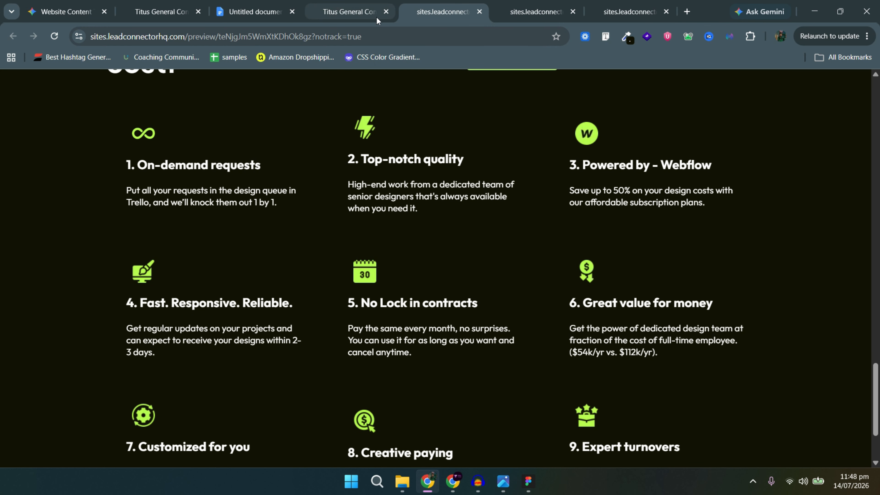
# Back in Figma, deselect the text and pan down to the 'Customer is Our Top Priority' section.
pyautogui.hotkey('alt', 'Tab')
pyautogui.scroll(-9, 490, 281)
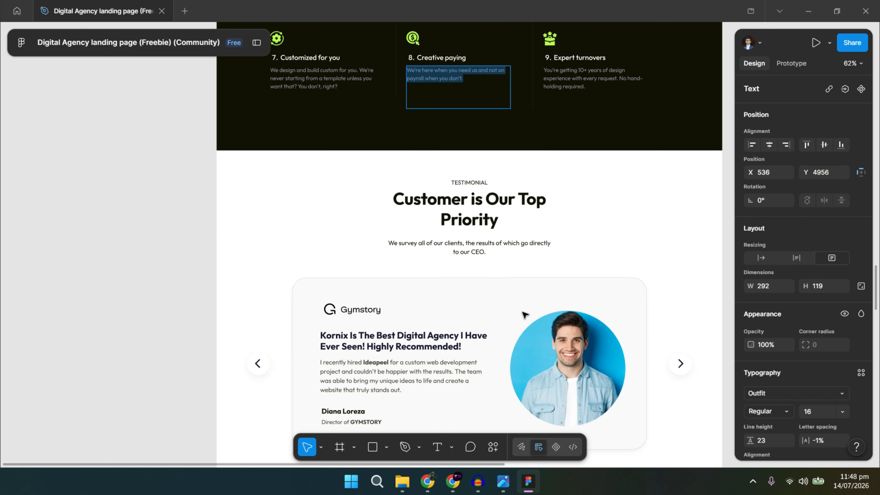
pyautogui.scroll(-1, 567, 277)
pyautogui.click(649, 209)
pyautogui.scroll(-1, 649, 209)
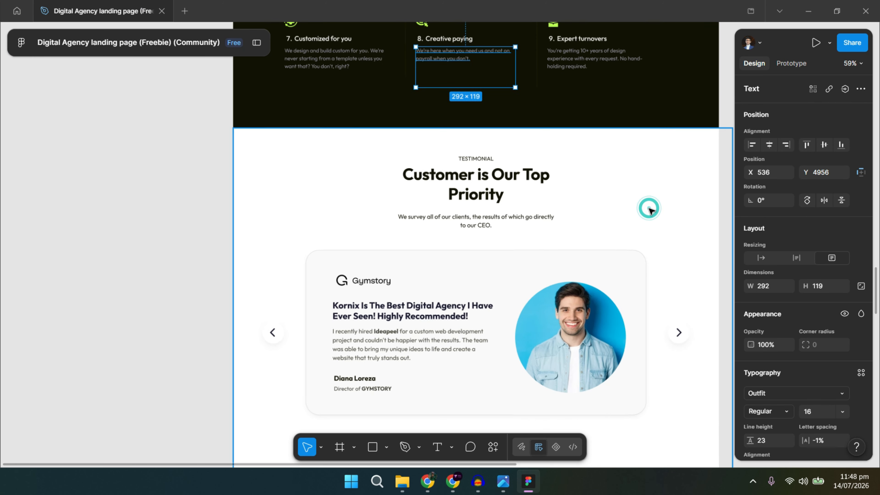
pyautogui.scroll(-2, 649, 209)
pyautogui.moveTo(661, 258); pyautogui.dragTo(577, 189)
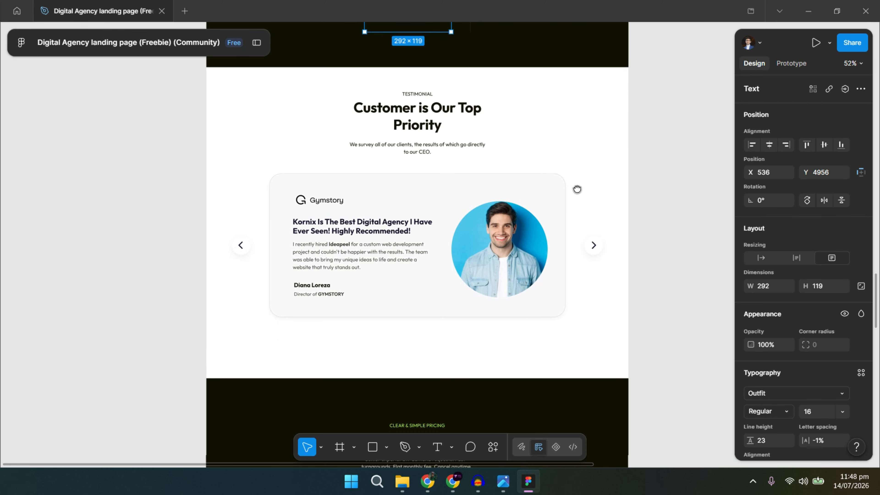
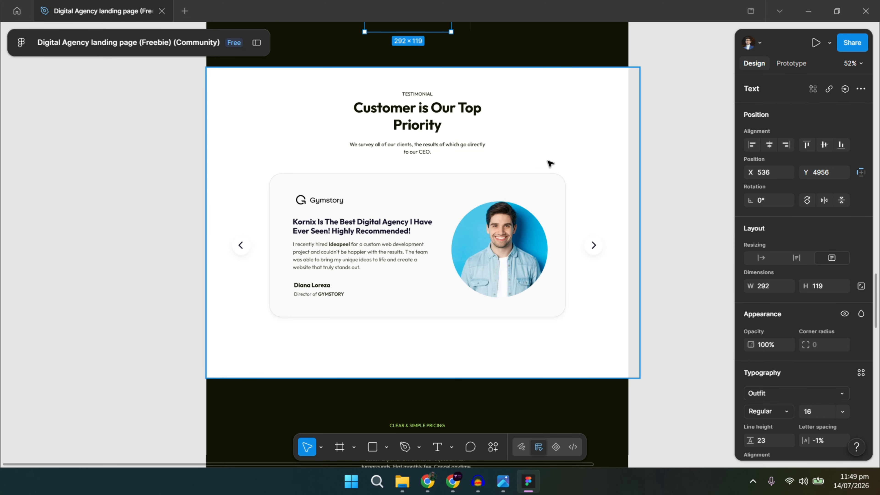
# Snip the Figma testimonial card to the clipboard, then bring the browser forward.
pyautogui.click(543, 163)
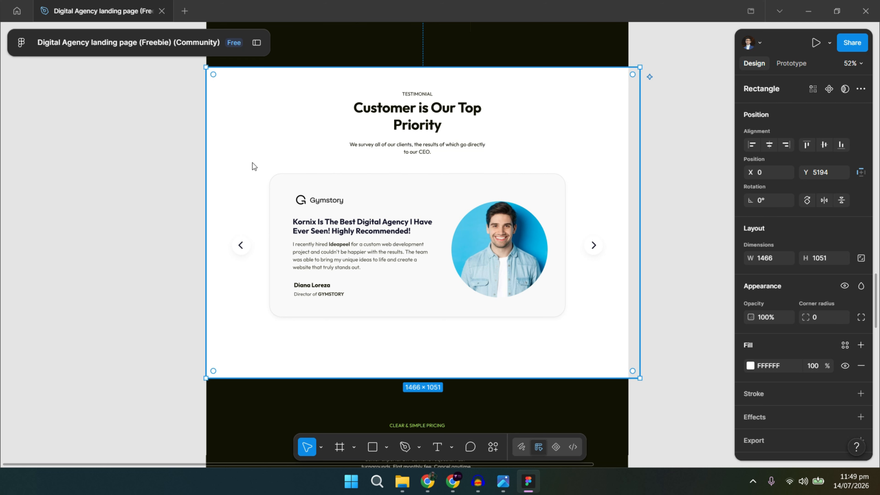
pyautogui.press('super+shift+s')
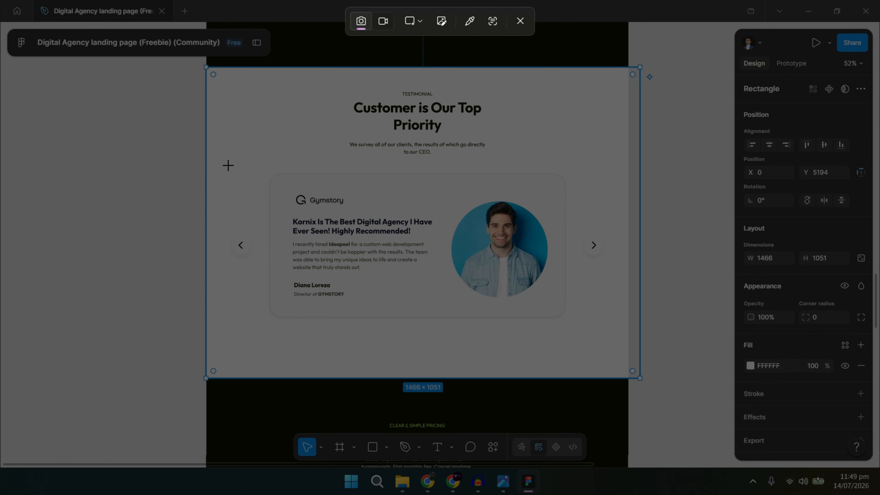
pyautogui.moveTo(225, 164); pyautogui.dragTo(616, 331)
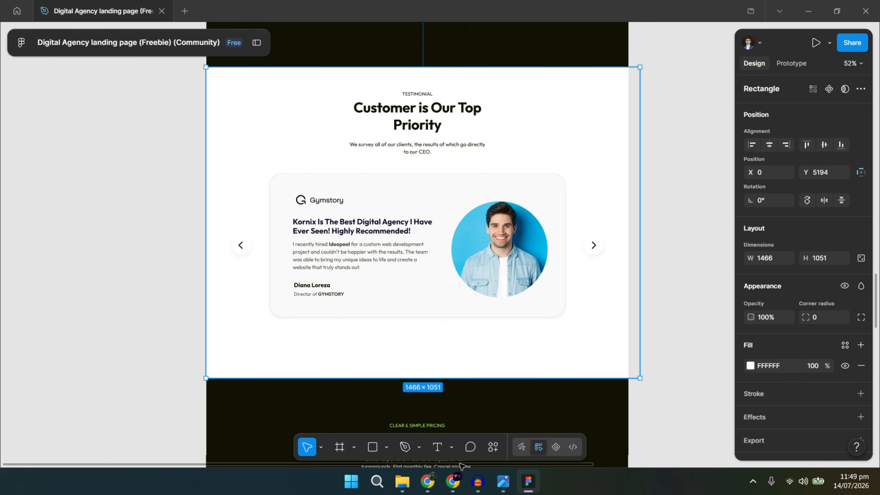
pyautogui.moveTo(420, 487)
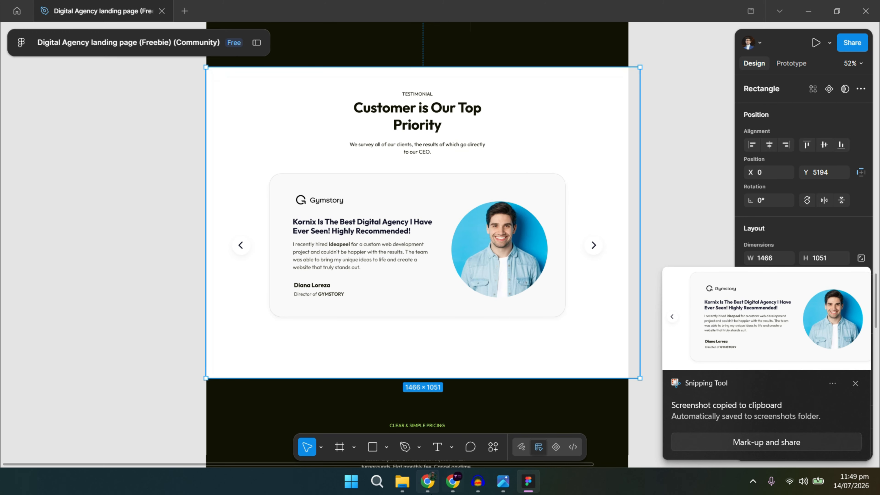
pyautogui.click(423, 433)
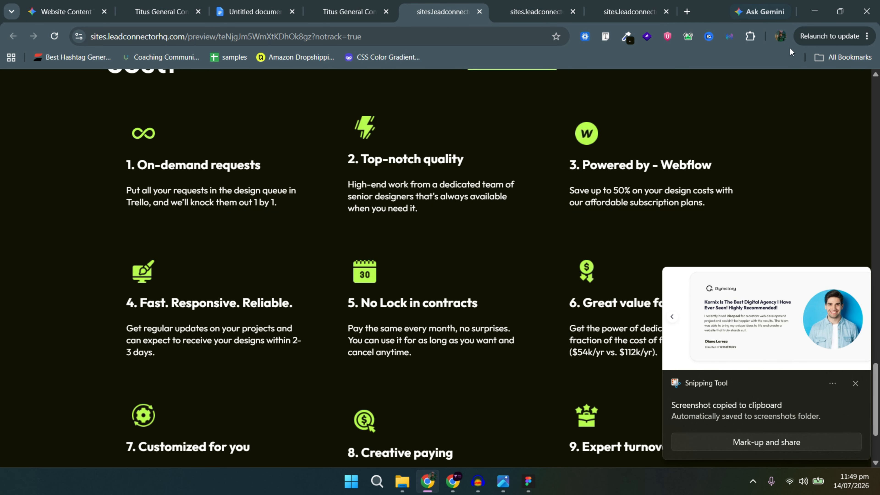
# Open Gemini in another Chrome profile and paste the testimonial card screenshot into the prompt.
pyautogui.click(781, 36)
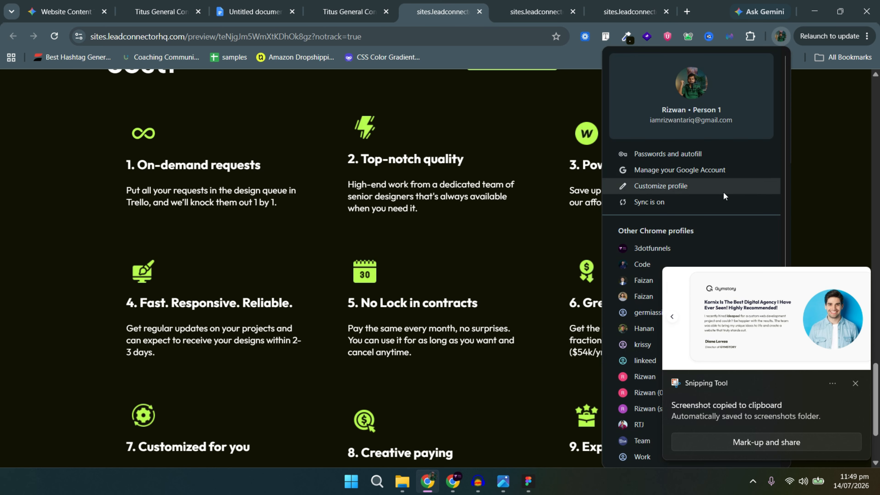
pyautogui.click(638, 333)
pyautogui.click(436, 287)
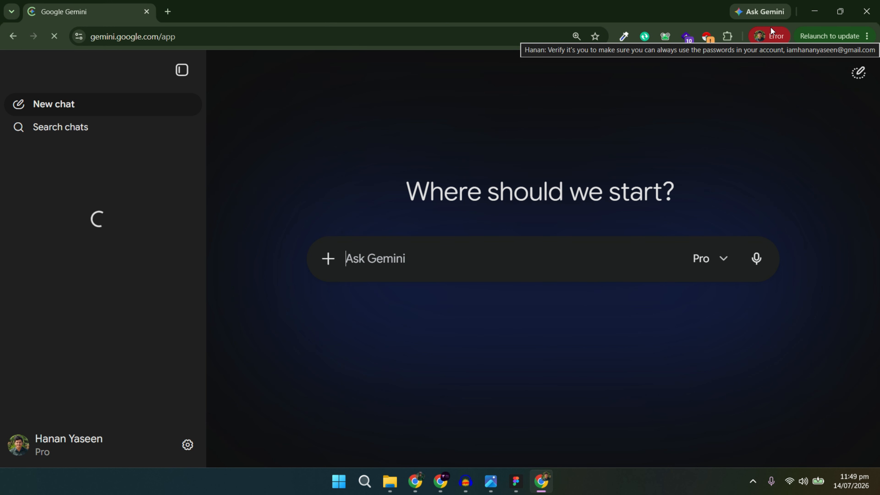
pyautogui.click(431, 258)
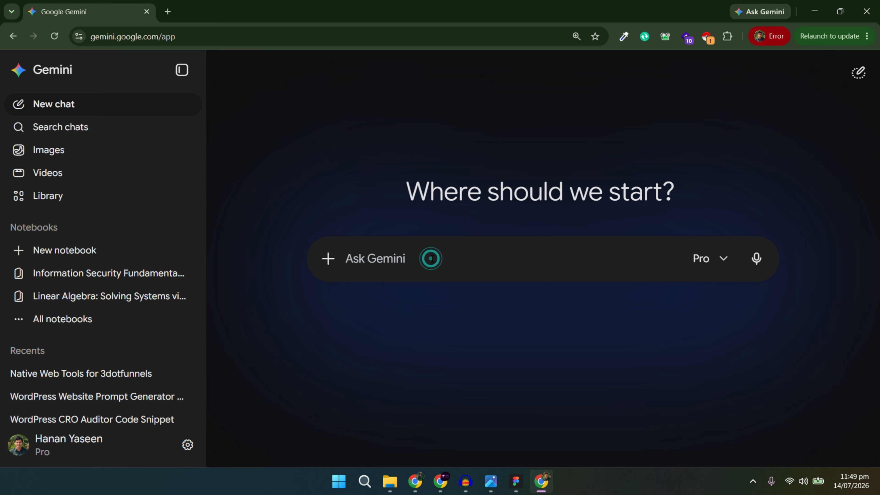
pyautogui.hotkey('ctrl', 'v')
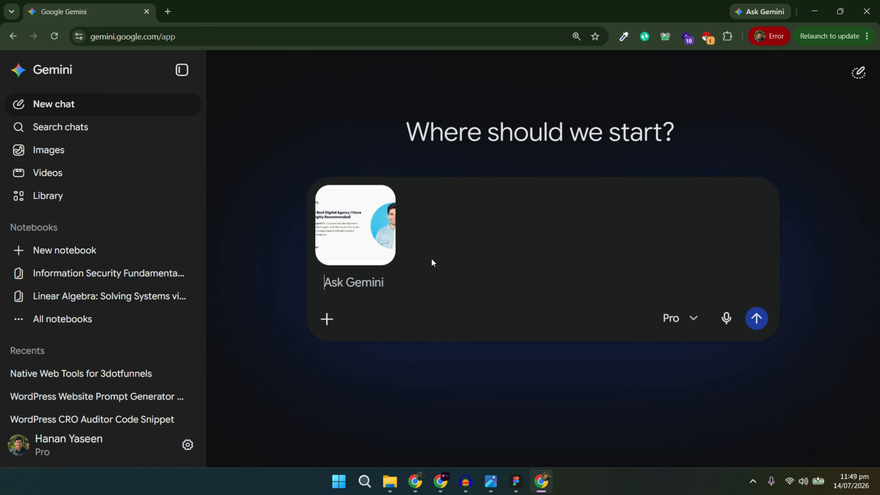
# Ask Gemini for a responsive right-to-left testimonial slider, one slide at a time, as a section.
pyautogui.write('CREAT T')
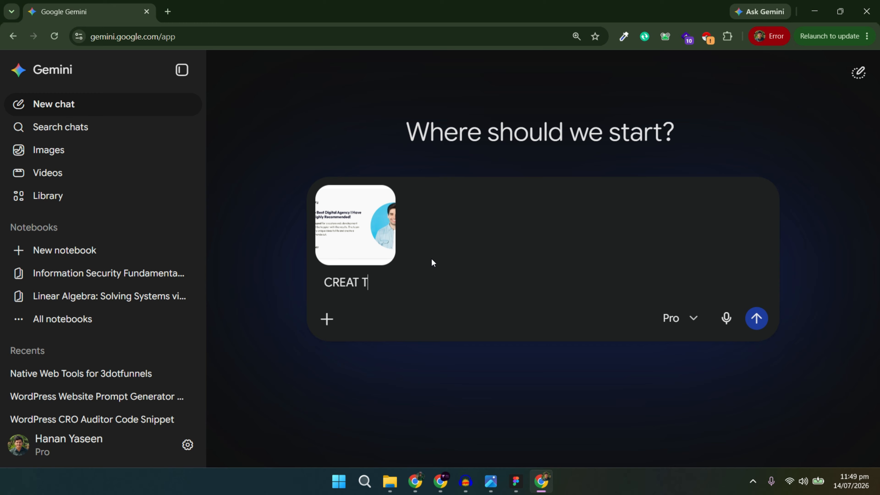
pyautogui.press('BackSpace')
pyautogui.press('BackSpace')
pyautogui.press('BackSpace')
pyautogui.press('BackSpace')
pyautogui.press('BackSpace')
pyautogui.press('BackSpace')
pyautogui.write('reat this testimonial ')
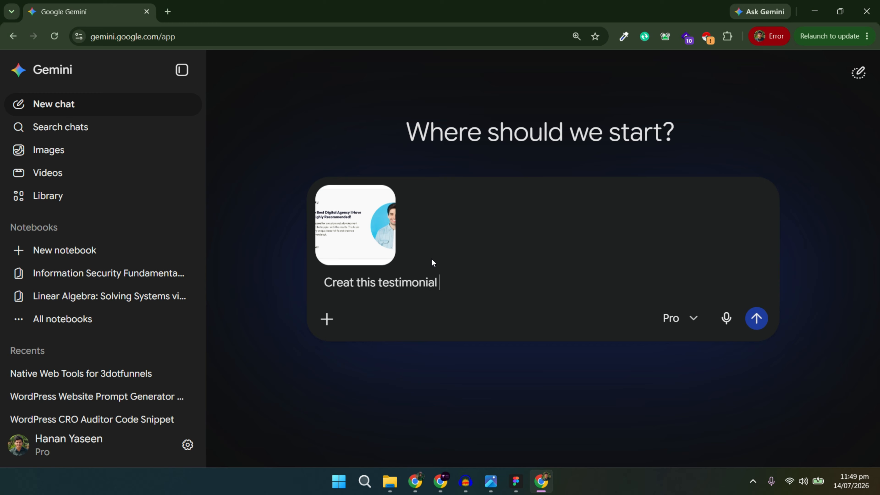
pyautogui.write('slider with 1 slide each time r')
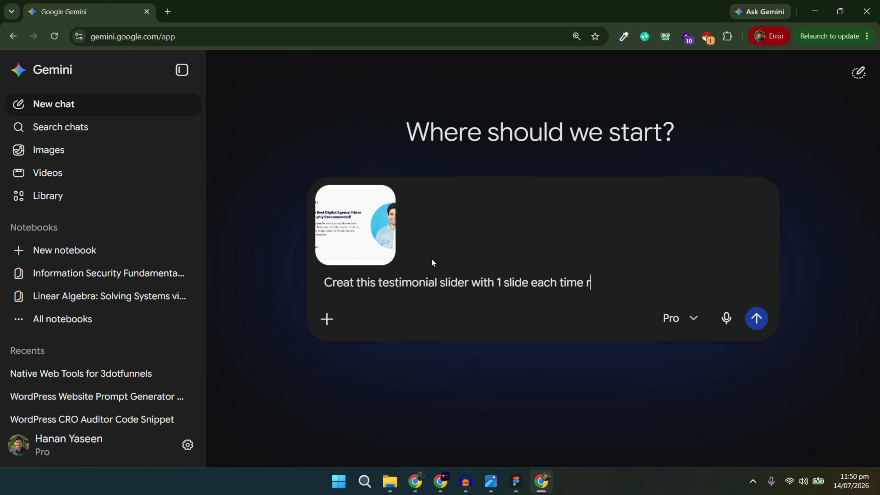
pyautogui.write('ight to left same ')
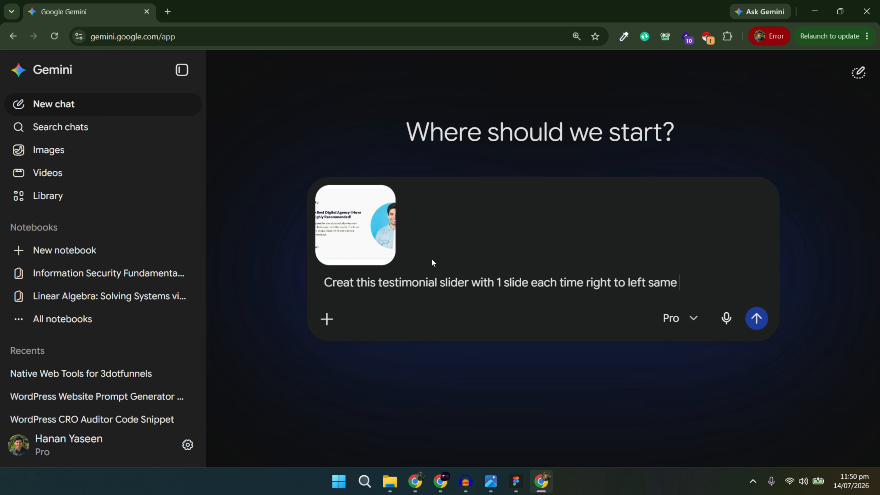
pyautogui.write('design as shown in the iamge')
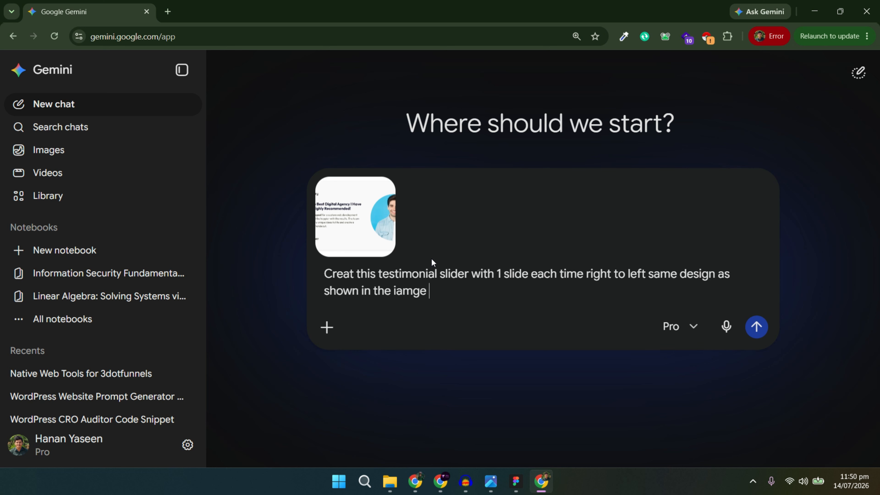
pyautogui.hotkey('ctrl', 'BackSpace')
pyautogui.write('image making sure the design is respons')
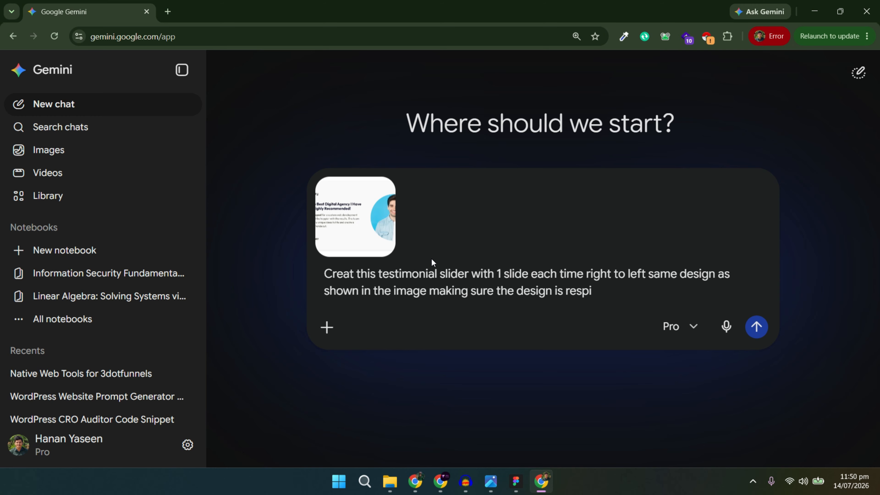
pyautogui.write('ive design it as a dive or section becuase i am ')
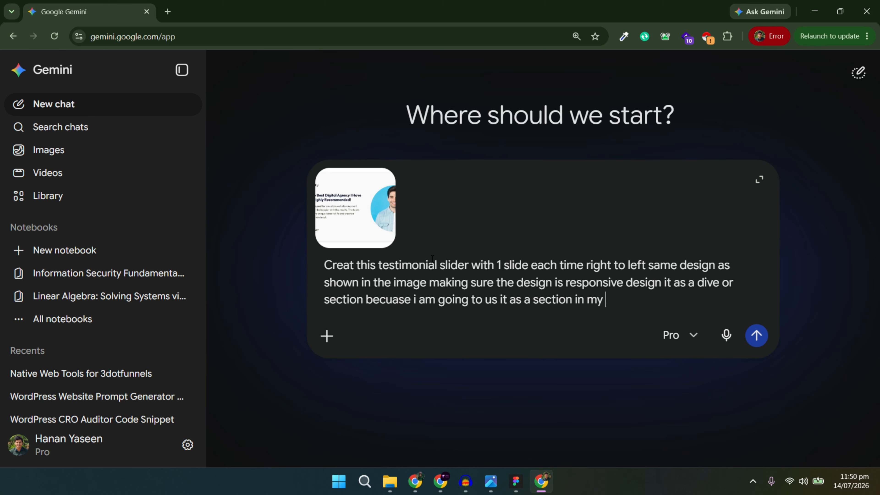
pyautogui.write('going to us it as a section in my ghl website')
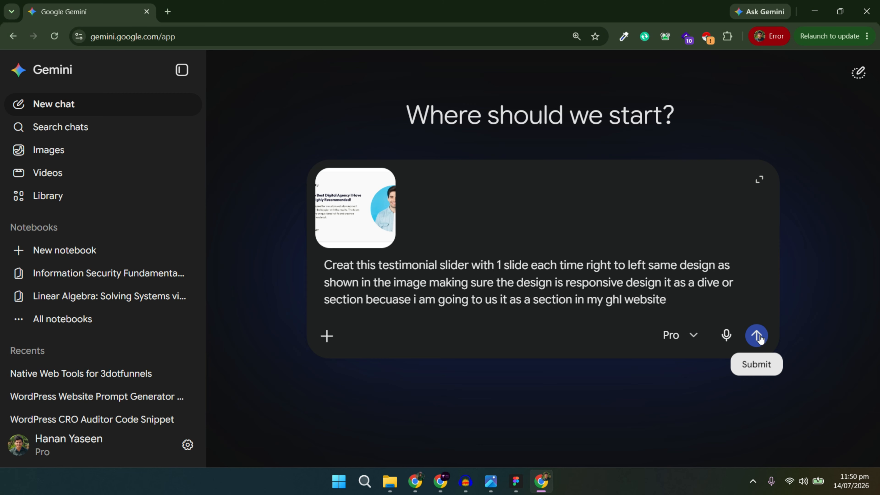
pyautogui.click(756, 336)
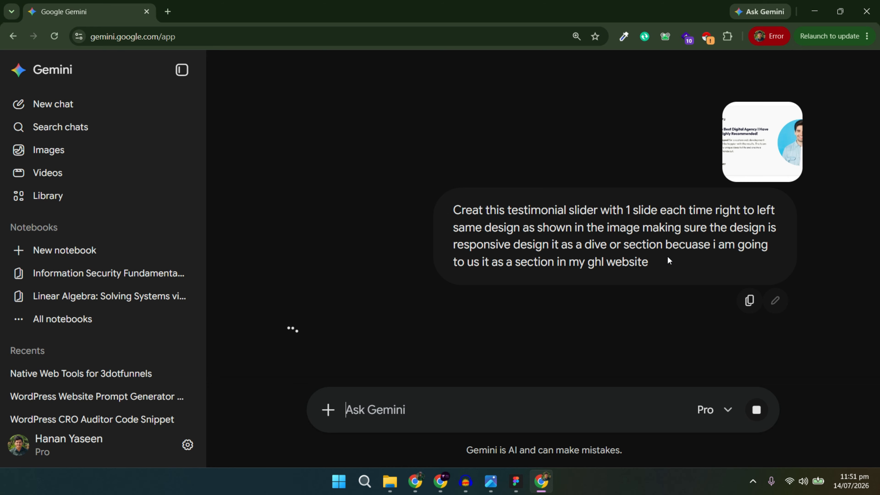
pyautogui.hotkey('alt', 'Tab')
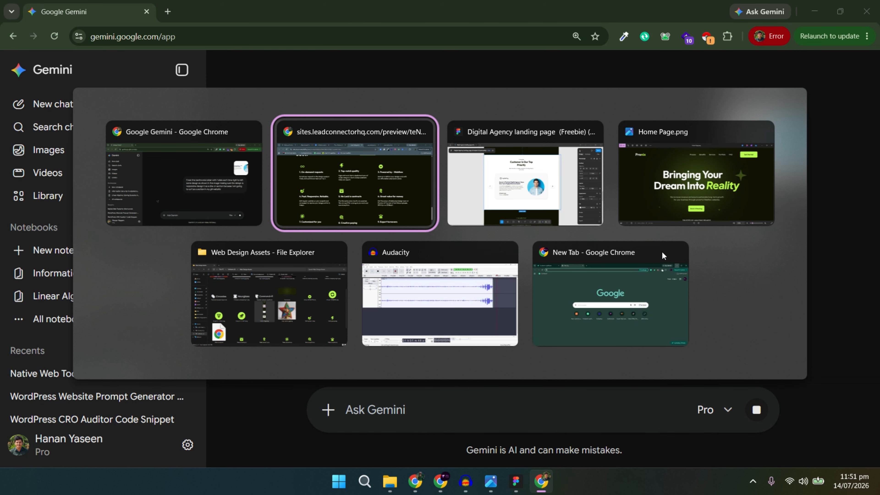
# Add a full-width section below the features grid in the page builder.
pyautogui.scroll(-1, 439, 239)
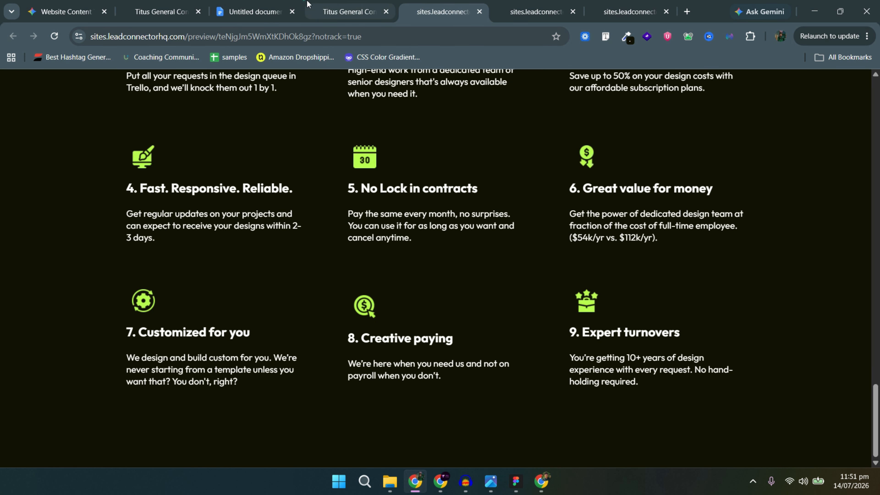
pyautogui.click(338, 8)
pyautogui.scroll(-4, 385, 312)
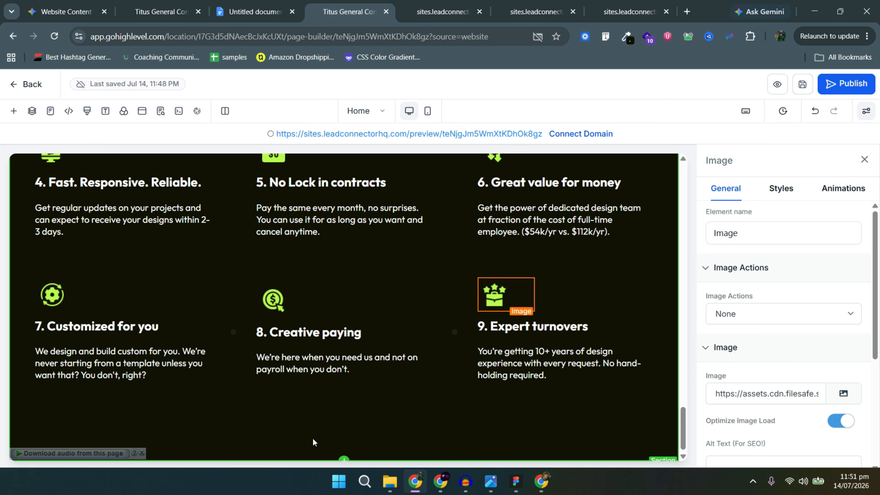
pyautogui.click(345, 458)
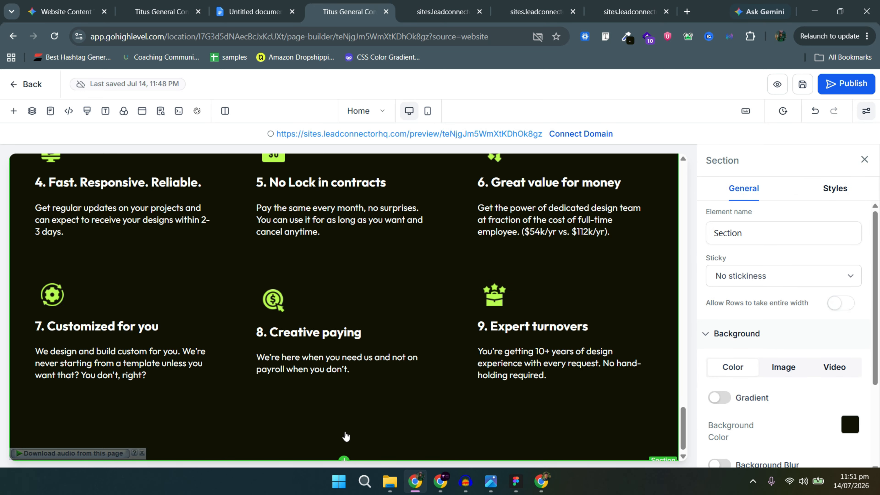
pyautogui.click(347, 459)
pyautogui.click(74, 185)
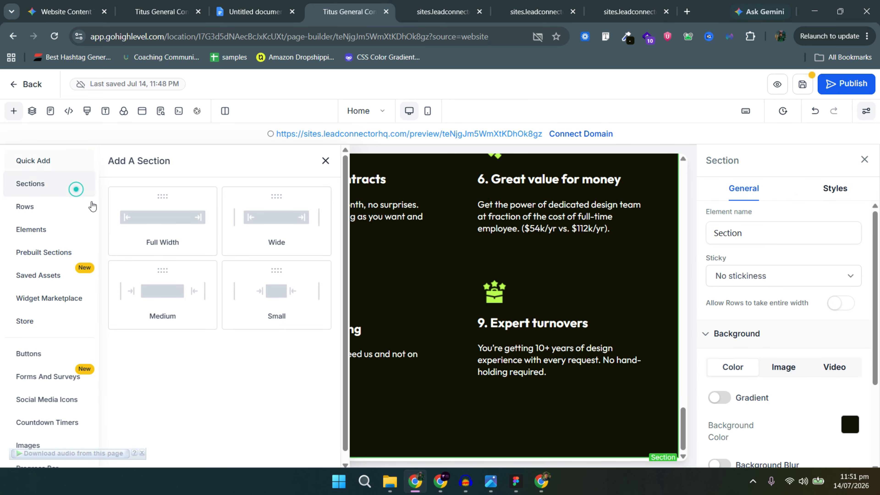
pyautogui.moveTo(163, 227); pyautogui.dragTo(347, 441)
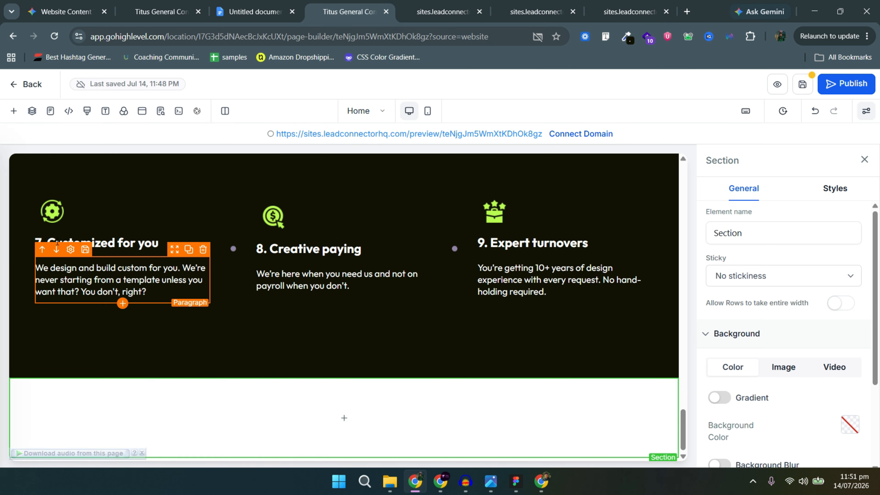
# Place a one-column row in the new section and open its element list.
pyautogui.click(338, 416)
pyautogui.click(38, 193)
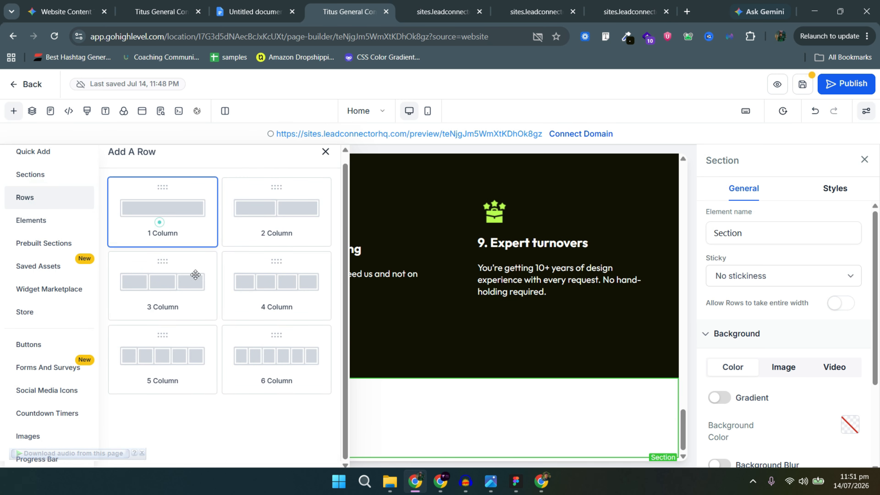
pyautogui.moveTo(159, 223); pyautogui.dragTo(368, 379)
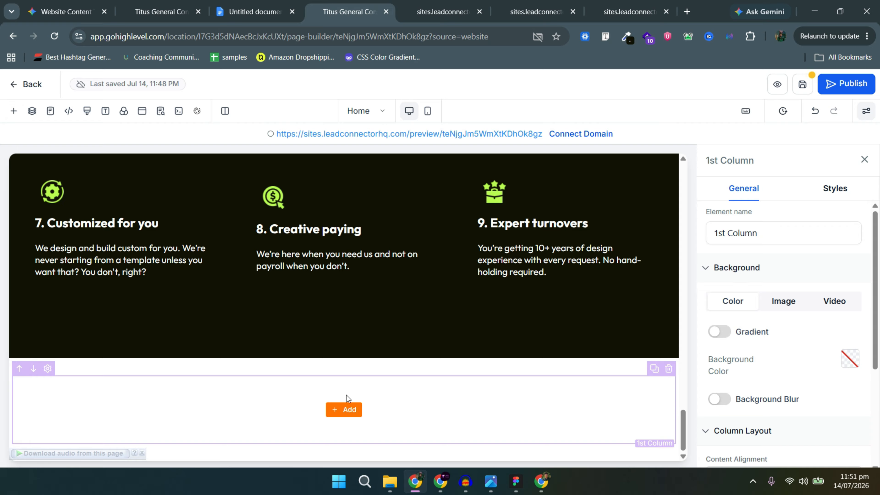
pyautogui.hotkey('alt', 'Tab')
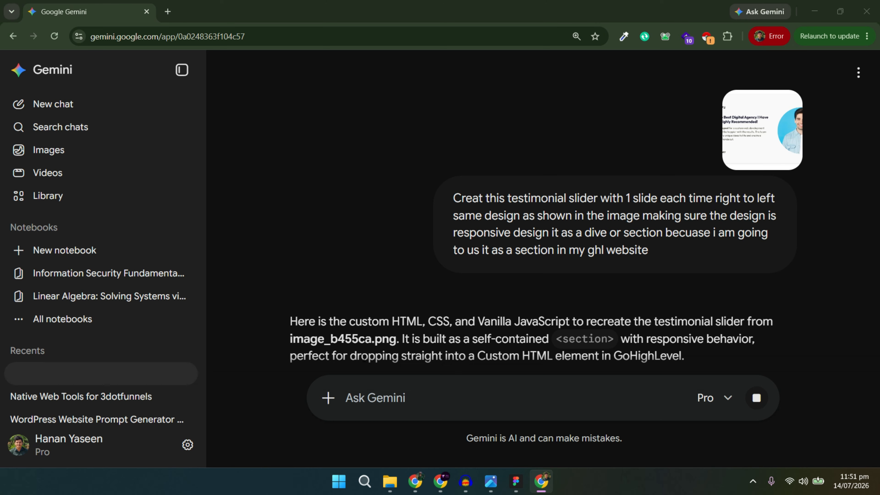
pyautogui.hotkey('alt', 'Tab')
pyautogui.press('Tab')
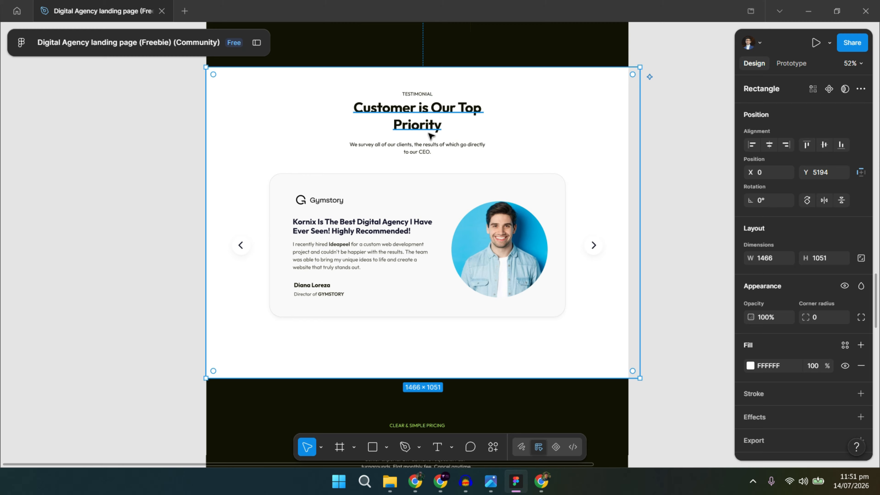
pyautogui.hotkey('alt', 'Tab')
pyautogui.press('Tab')
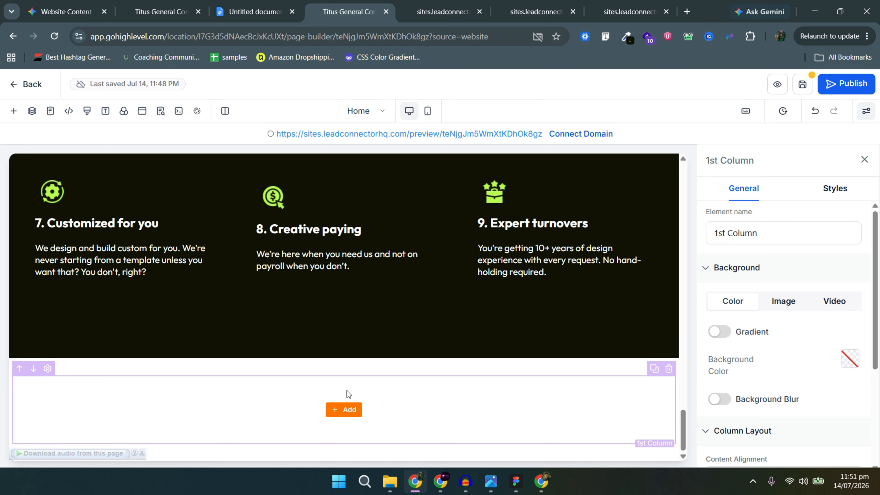
pyautogui.click(343, 410)
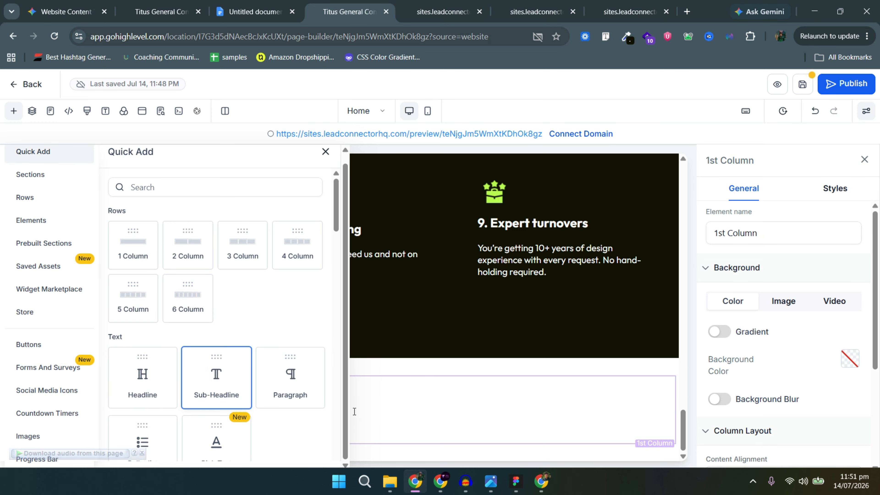
# Add a Sub-Headline, a Headline and a Paragraph to the empty column.
pyautogui.moveTo(354, 412); pyautogui.dragTo(361, 420)
pyautogui.click(344, 439)
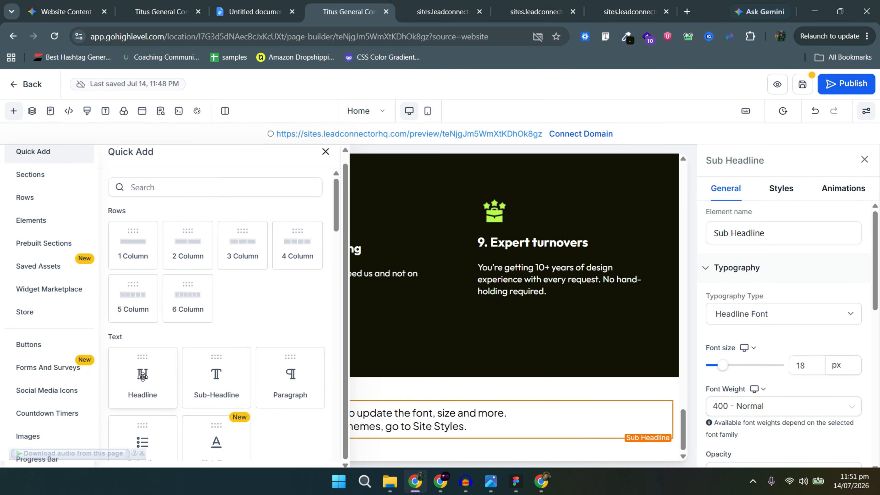
pyautogui.moveTo(384, 421); pyautogui.dragTo(375, 413)
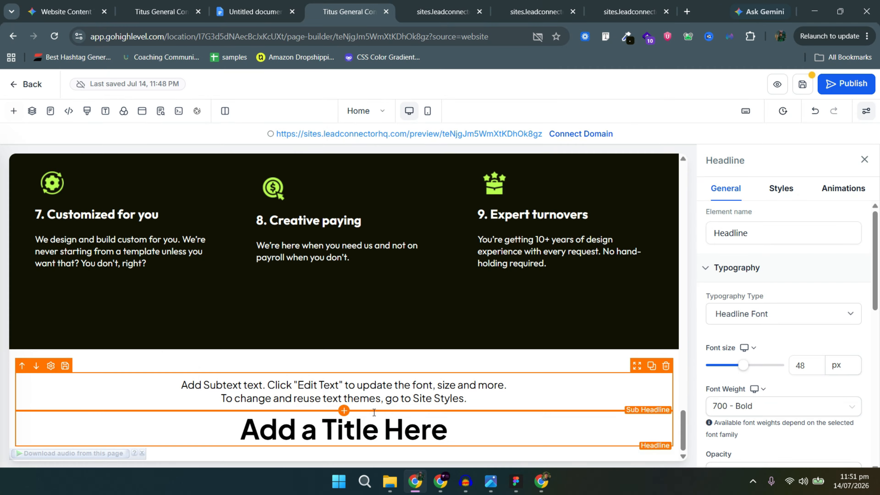
pyautogui.click(343, 439)
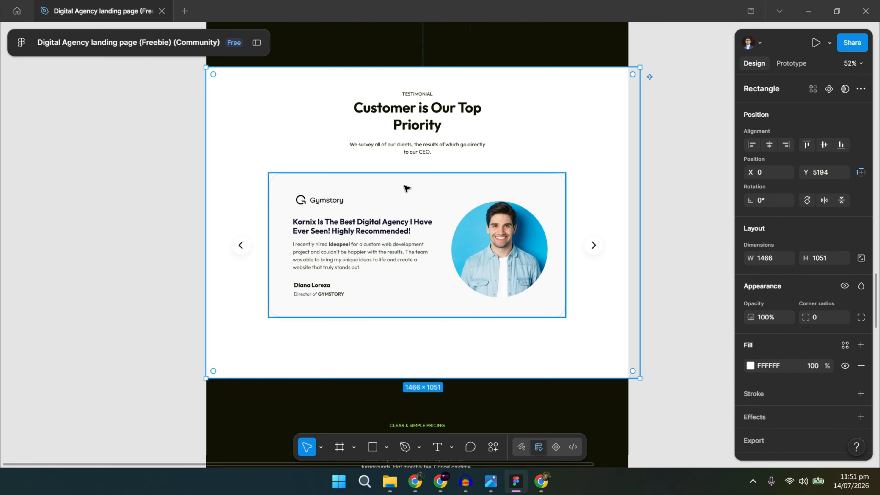
# Paste 'testimonial' into the sub-headline and 'Customer is Our Top Priority' into the headline.
pyautogui.click(422, 94)
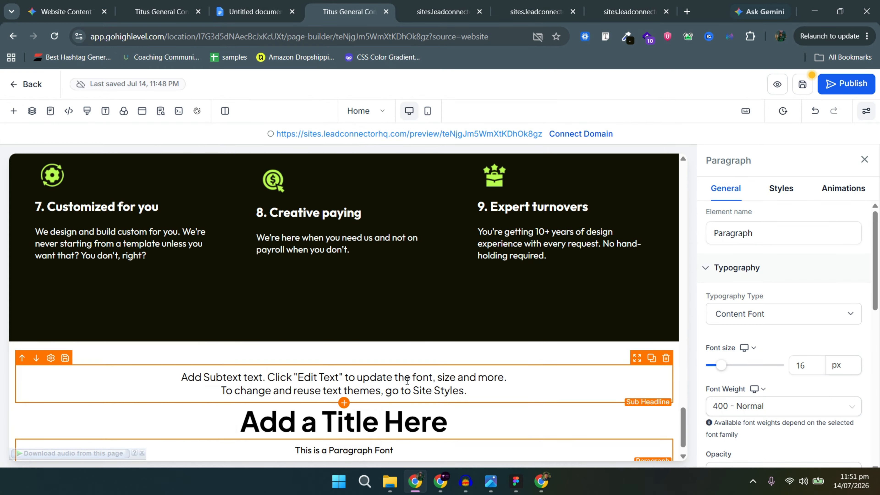
pyautogui.tripleClick(403, 378)
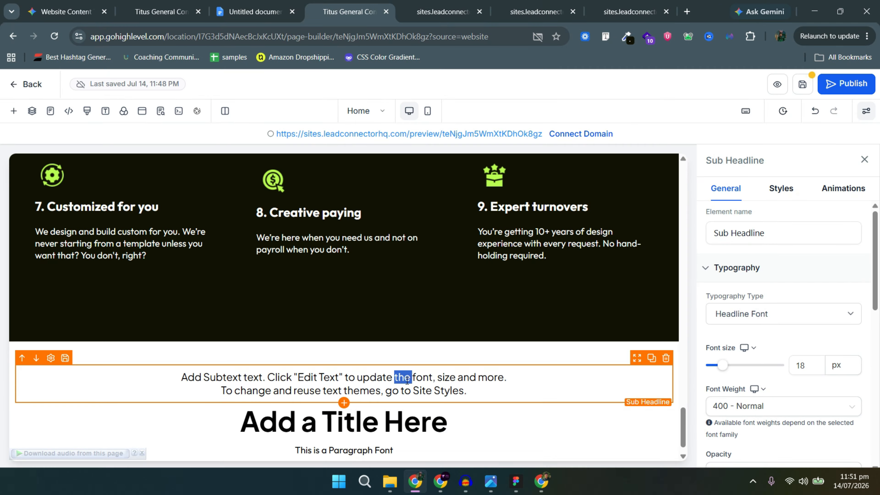
pyautogui.hotkey('ctrl', 'a')
pyautogui.write('testimonial')
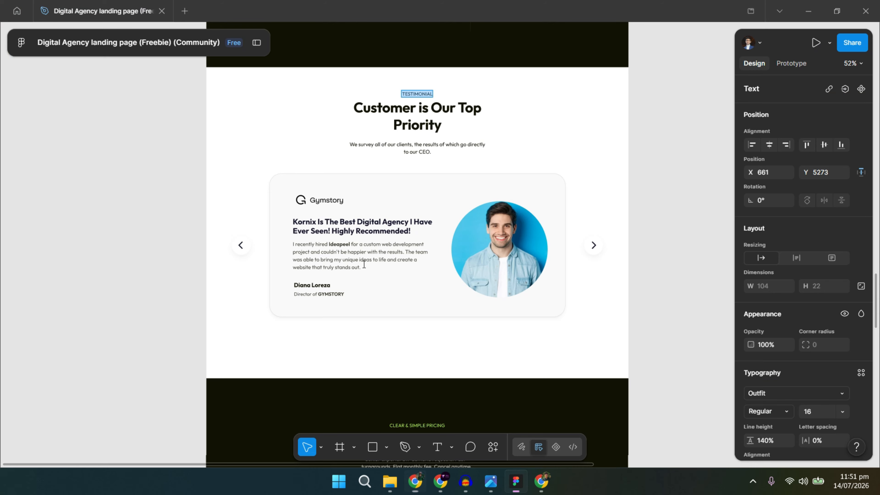
pyautogui.doubleClick(419, 117)
pyautogui.hotkey('ctrl', 'c')
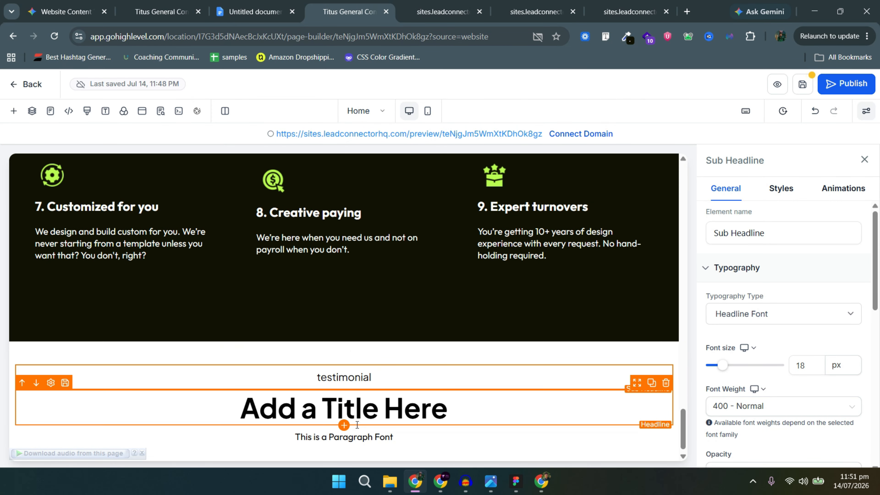
pyautogui.click(367, 416)
pyautogui.tripleClick(366, 416)
pyautogui.hotkey('ctrl', 'v')
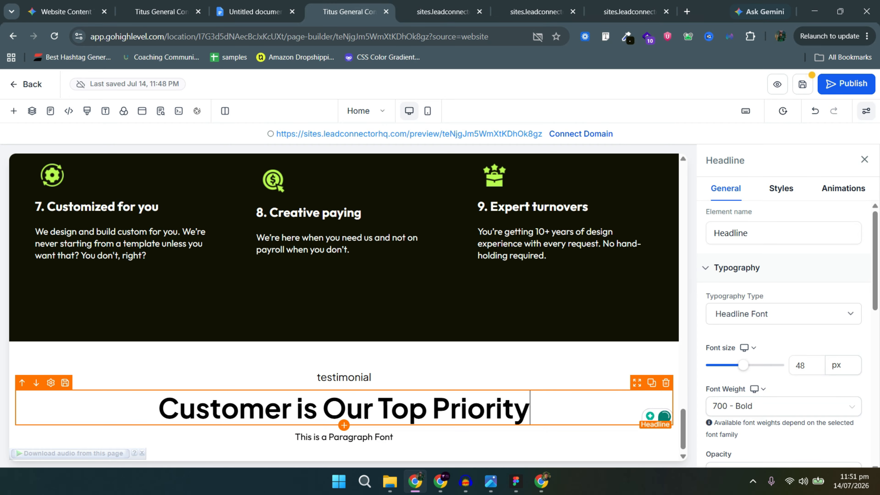
# Copy the CEO survey paragraph from Figma into the page's paragraph element.
pyautogui.hotkey('alt', 'Tab')
pyautogui.doubleClick(418, 153)
pyautogui.hotkey('ctrl', 'a')
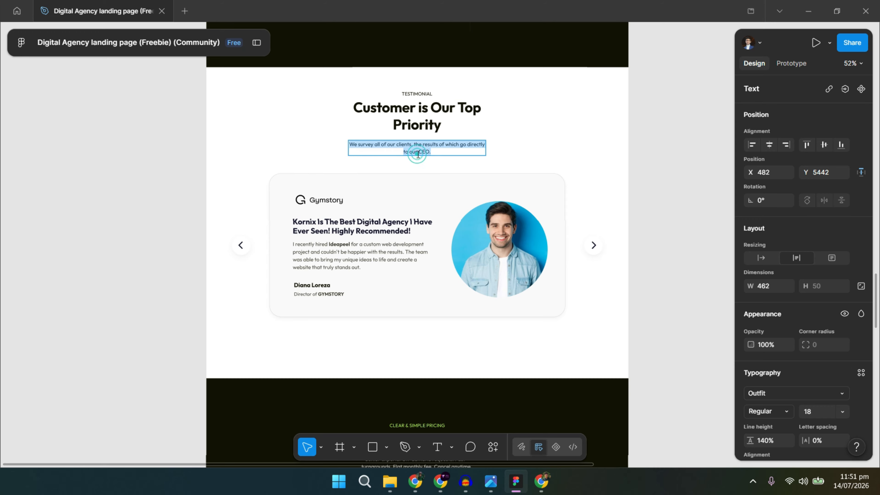
pyautogui.hotkey('ctrl', 'c')
pyautogui.hotkey('alt', 'Tab')
pyautogui.scroll(-1, 382, 373)
pyautogui.doubleClick(343, 427)
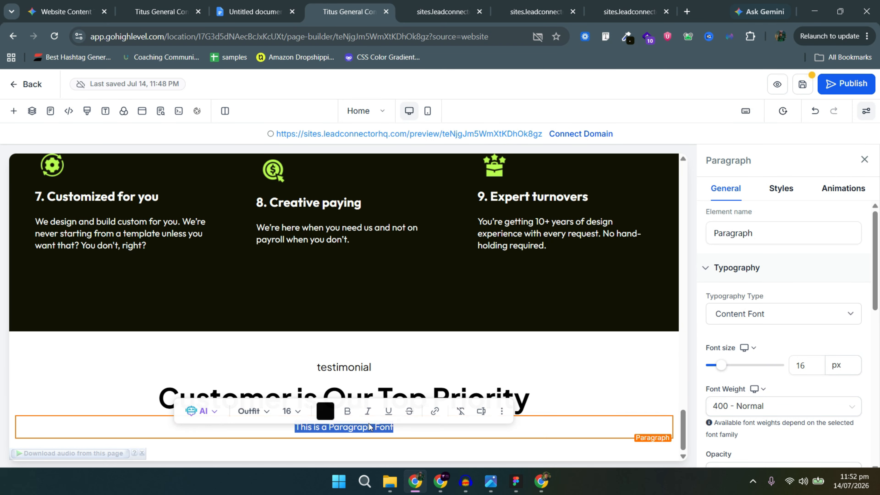
pyautogui.hotkey('ctrl', 'v')
# Break the headline before 'Priority' and move 'our CEO.' onto its own line.
pyautogui.click(388, 398)
pyautogui.hotkey('shift', 'Return')
pyautogui.hotkey('alt', 'Tab')
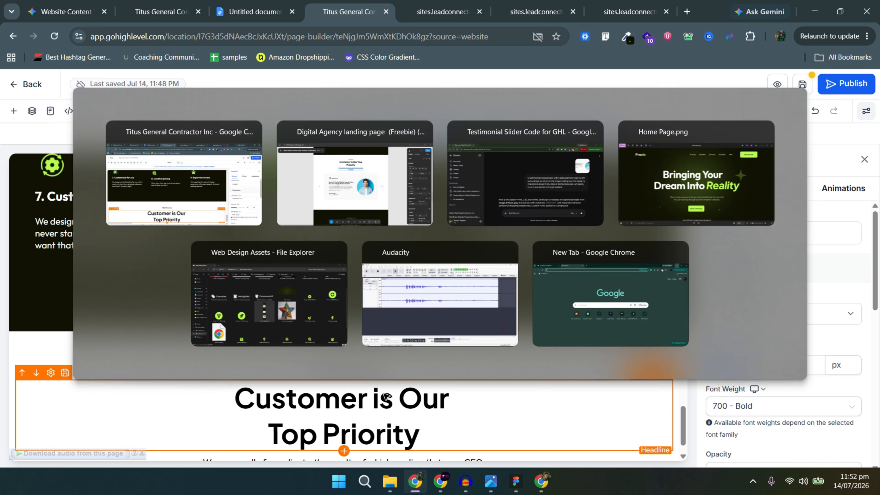
pyautogui.hotkey('alt', 'Tab')
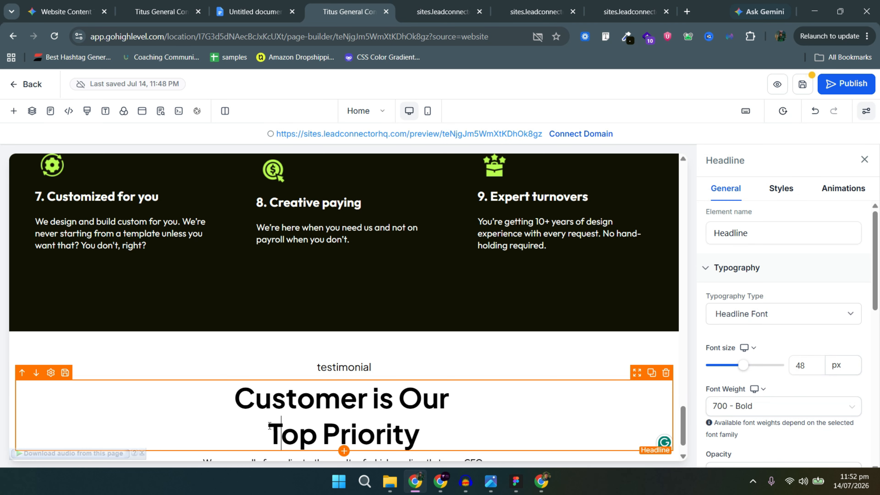
pyautogui.press('BackSpace')
pyautogui.click(434, 398)
pyautogui.hotkey('shift', 'Return')
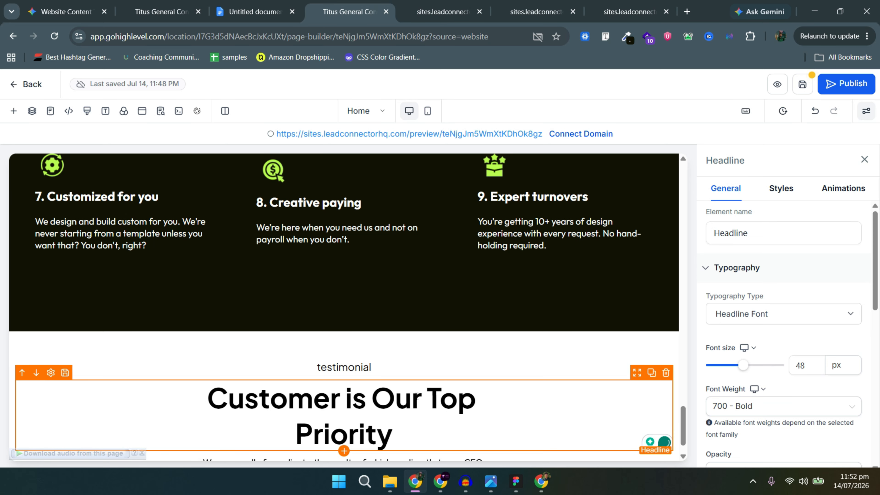
pyautogui.scroll(-1, 431, 434)
pyautogui.hotkey('alt', 'Tab')
pyautogui.hotkey('alt', 'Tab')
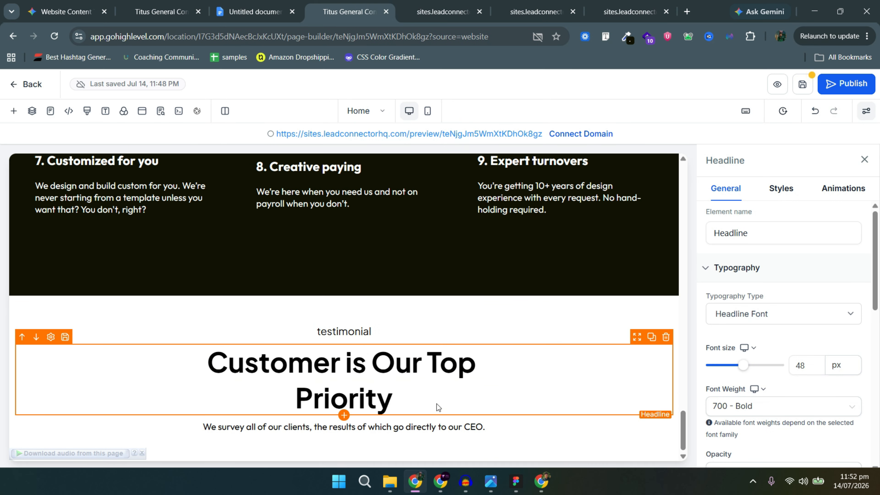
pyautogui.click(440, 426)
pyautogui.hotkey('shift', 'Return')
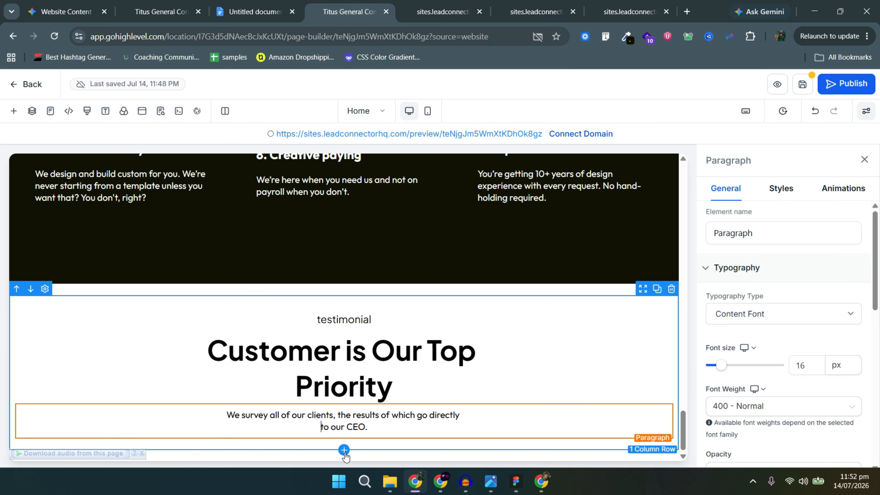
pyautogui.click(344, 450)
pyautogui.click(25, 197)
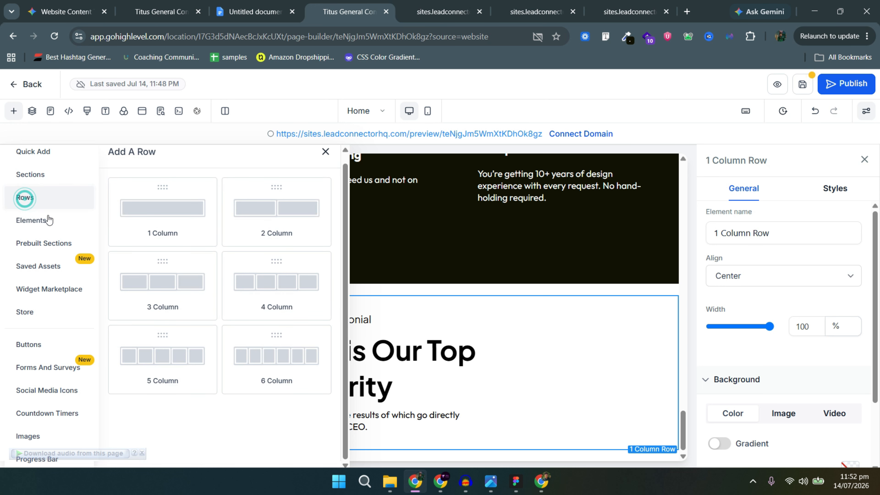
# Add a one-column row with a Code element found by searching 'code'.
pyautogui.moveTo(183, 218); pyautogui.dragTo(379, 383)
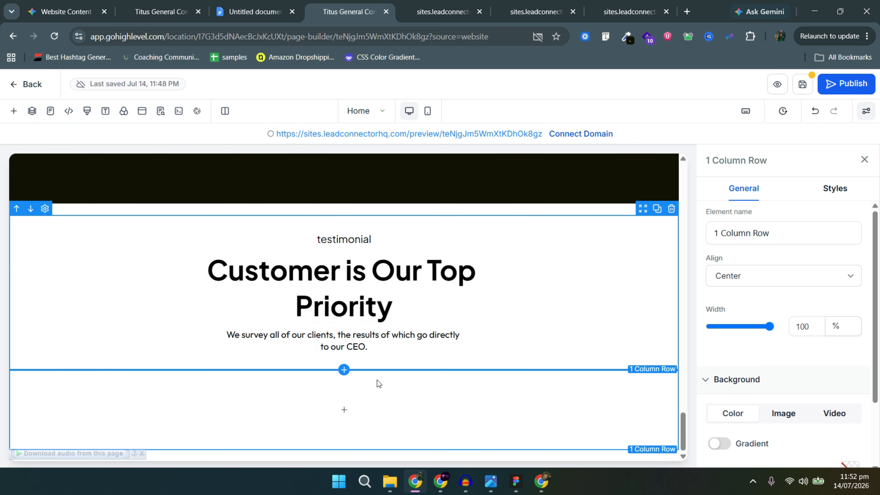
pyautogui.click(345, 409)
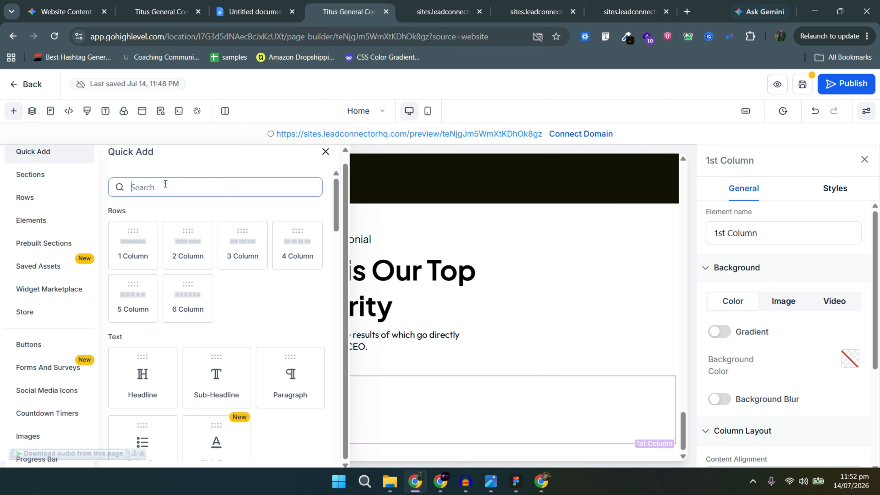
pyautogui.click(166, 184)
pyautogui.write('code')
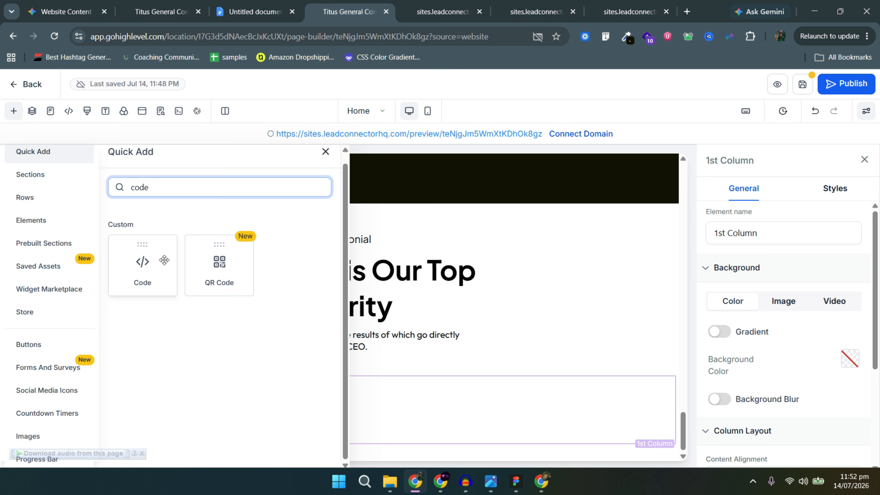
pyautogui.moveTo(162, 260); pyautogui.dragTo(358, 383)
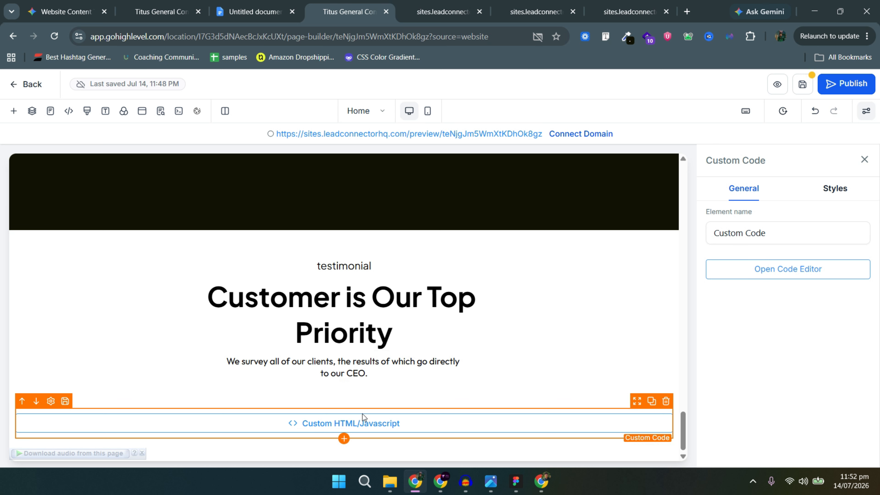
pyautogui.click(756, 268)
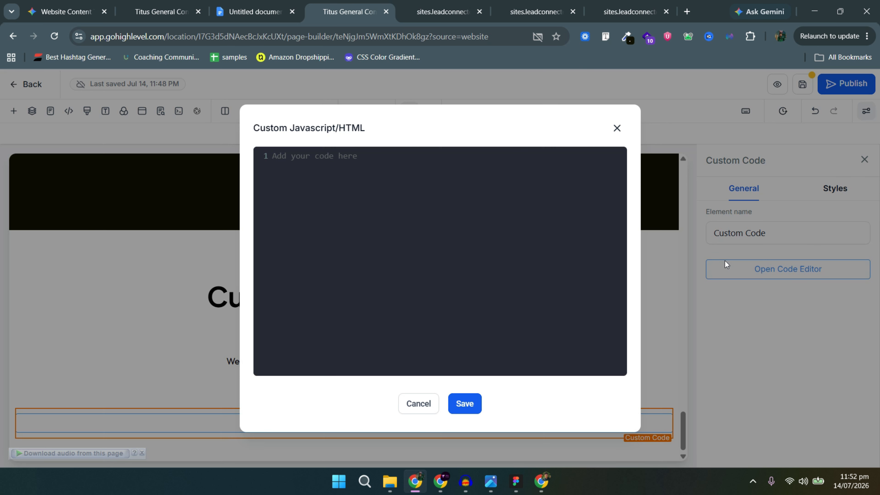
pyautogui.click(378, 214)
# Paste Gemini's testimonial slider HTML into the code editor, save it and save the page.
pyautogui.hotkey('alt', 'Tab')
pyautogui.hotkey('alt', 'Tab')
pyautogui.hotkey('alt', 'Tab')
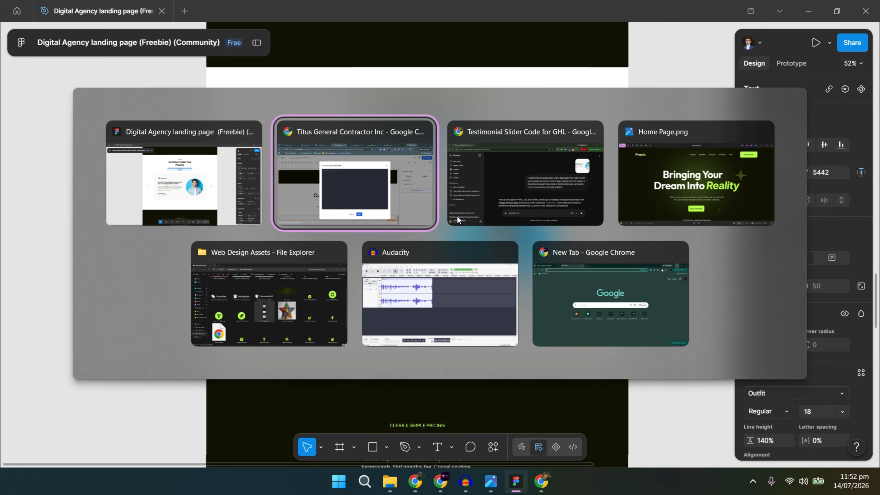
pyautogui.scroll(-10, 534, 232)
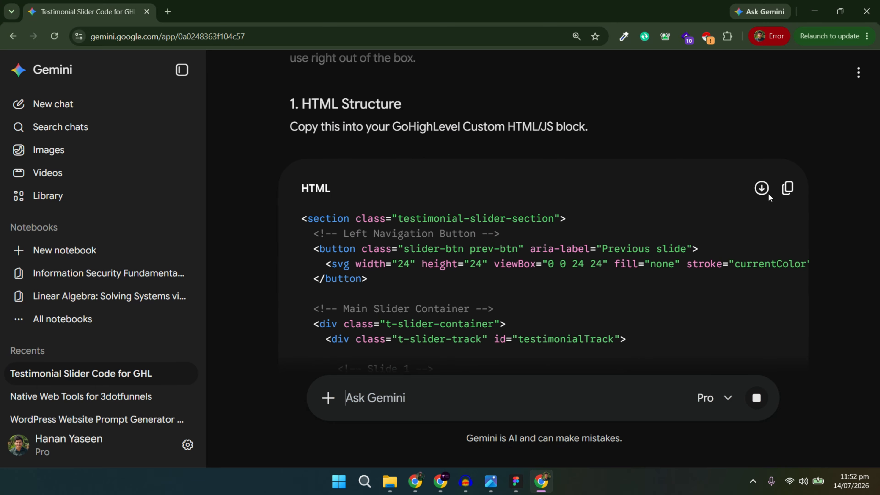
pyautogui.click(789, 190)
pyautogui.hotkey('alt', 'Tab')
pyautogui.hotkey('alt', 'Tab')
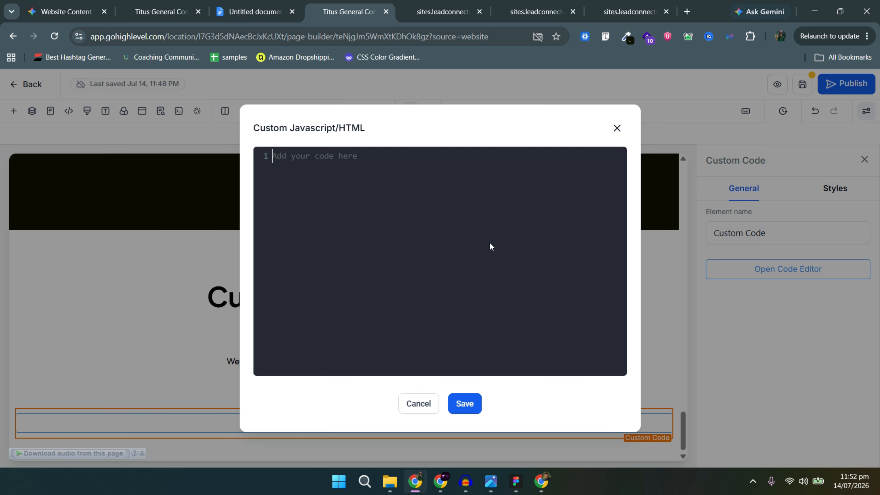
pyautogui.click(466, 245)
pyautogui.hotkey('ctrl', 'v')
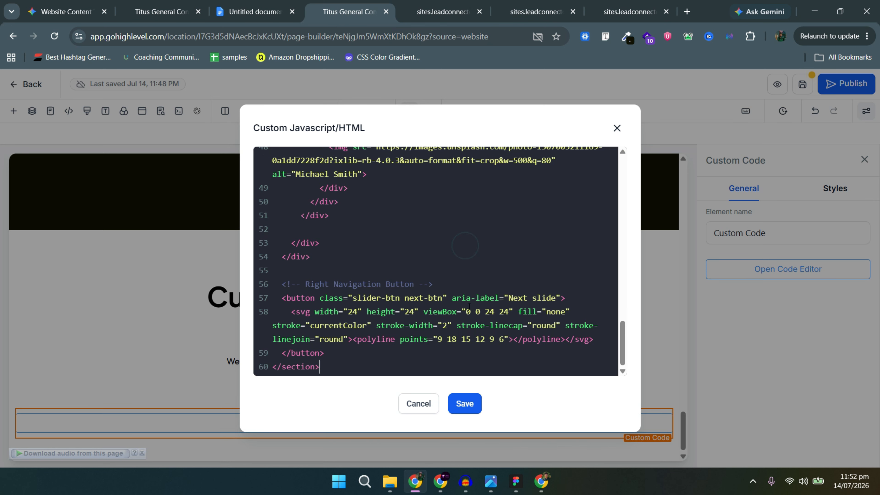
pyautogui.click(464, 413)
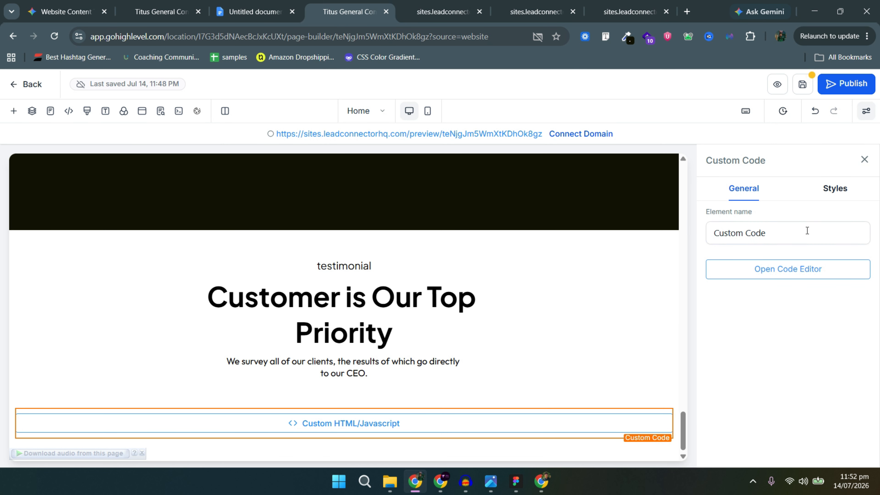
pyautogui.click(803, 85)
pyautogui.moveTo(430, 4)
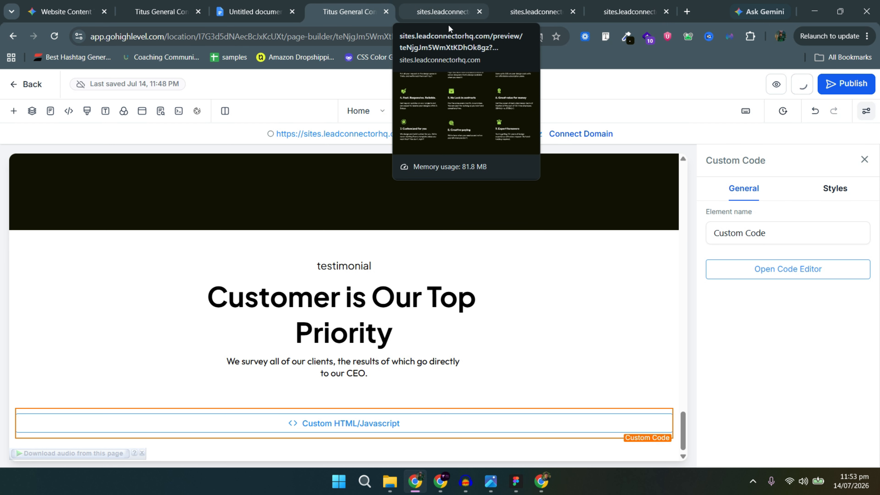
# Compare the preview's unstyled stacked testimonials with the CSS rules in Gemini's code.
pyautogui.click(453, 13)
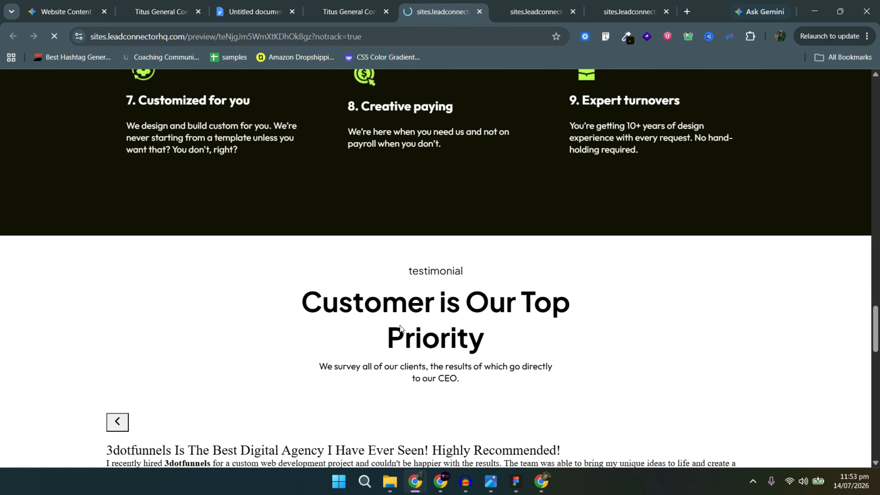
pyautogui.scroll(-15, 401, 325)
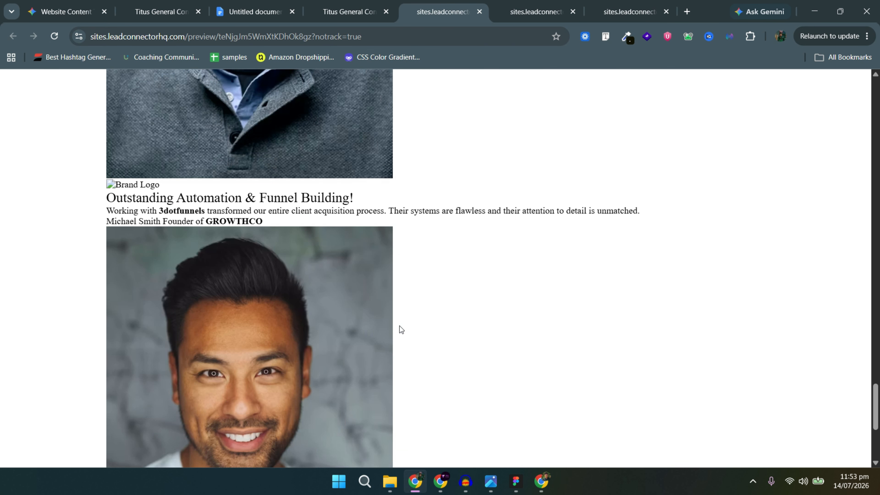
pyautogui.hotkey('alt', 'Tab')
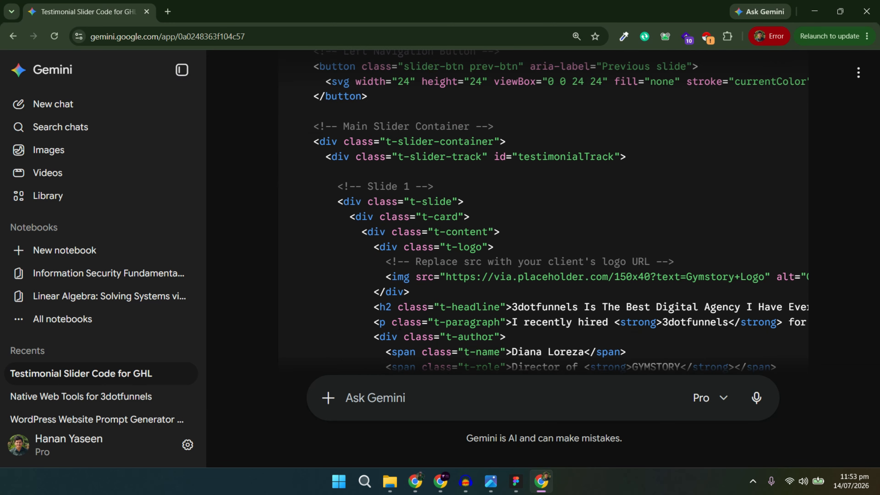
pyautogui.scroll(-15, 402, 326)
pyautogui.scroll(-20, 403, 326)
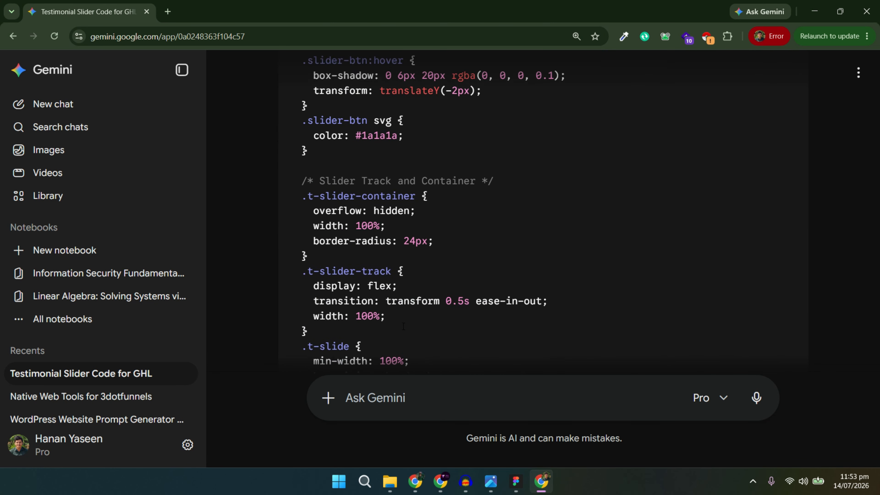
pyautogui.hotkey('alt', 'Tab')
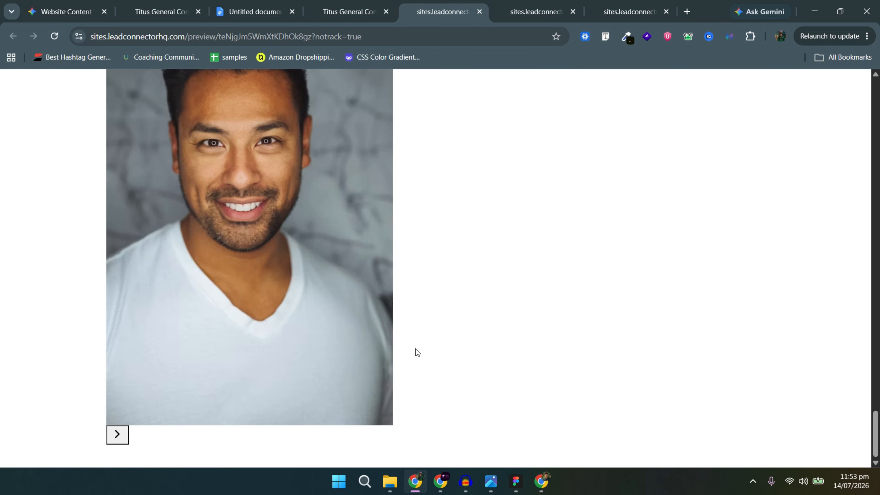
pyautogui.scroll(12, 414, 354)
pyautogui.scroll(8, 405, 278)
pyautogui.scroll(-18, 402, 280)
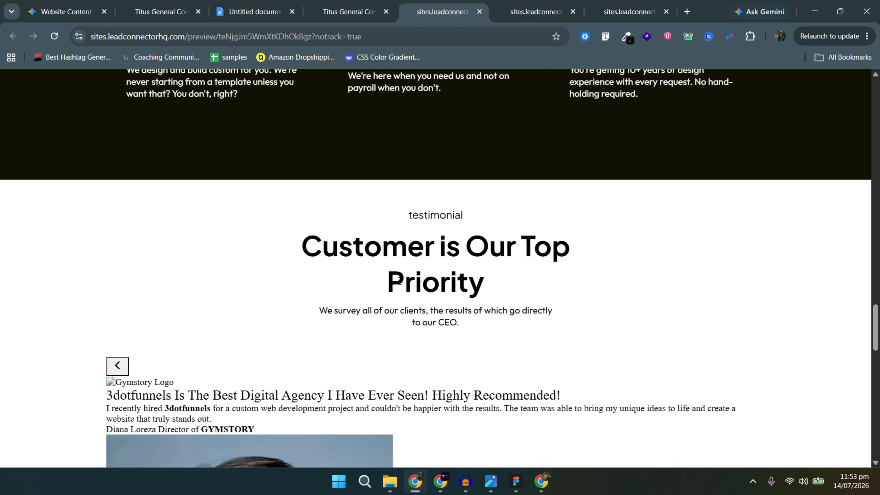
pyautogui.scroll(-5, 399, 281)
pyautogui.hotkey('alt', 'Tab')
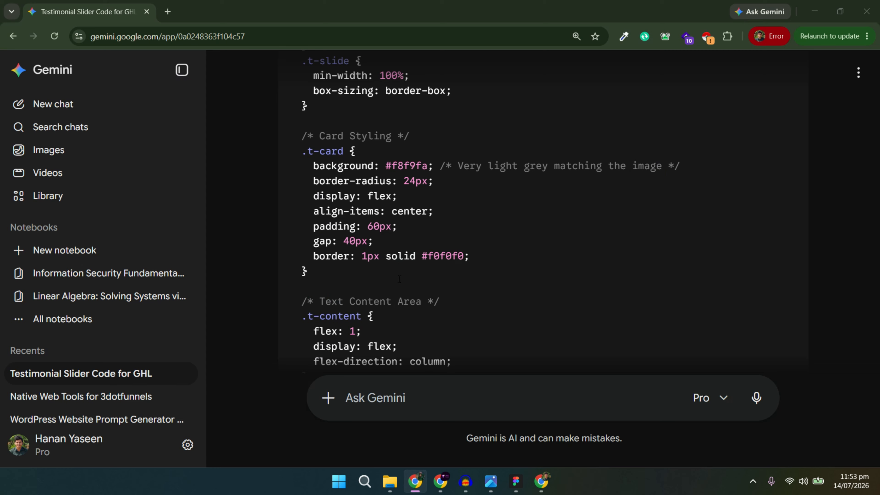
pyautogui.scroll(-8, 398, 245)
# Ask Gemini to merge HTML, CSS and JS into one single-element block and copy it.
pyautogui.scroll(-20, 399, 245)
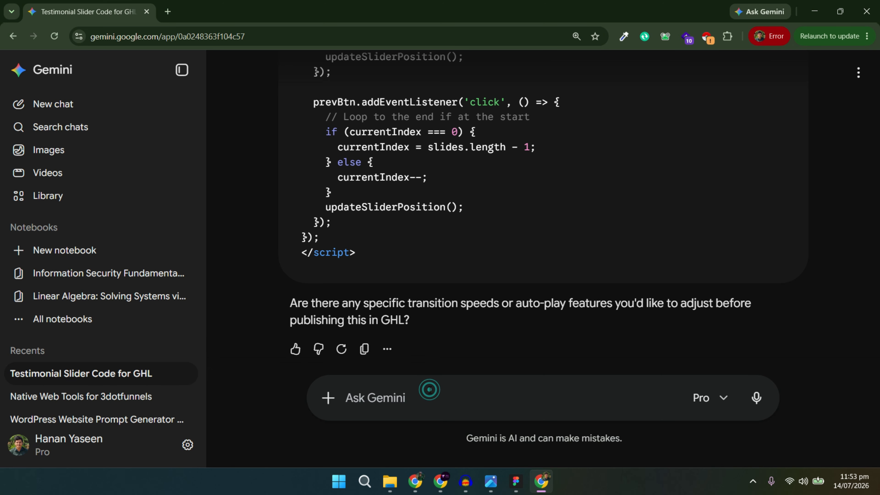
pyautogui.write('makeit combined internal css and js to j')
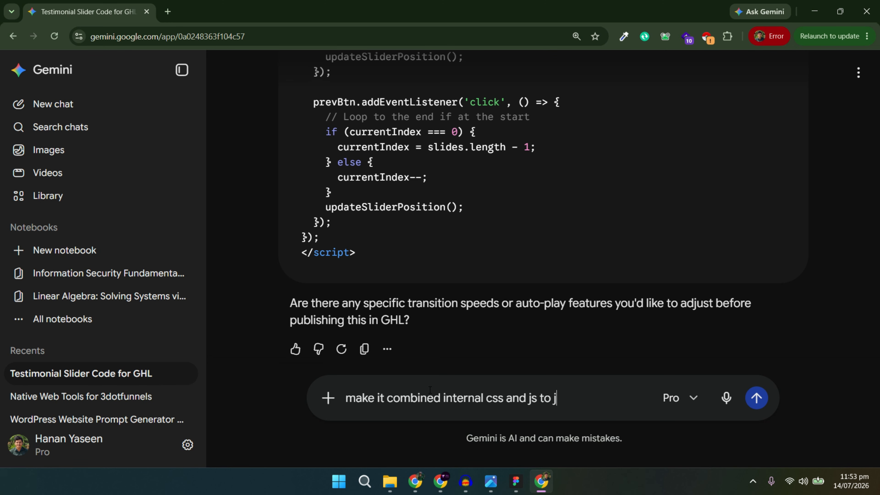
pyautogui.write('gle element')
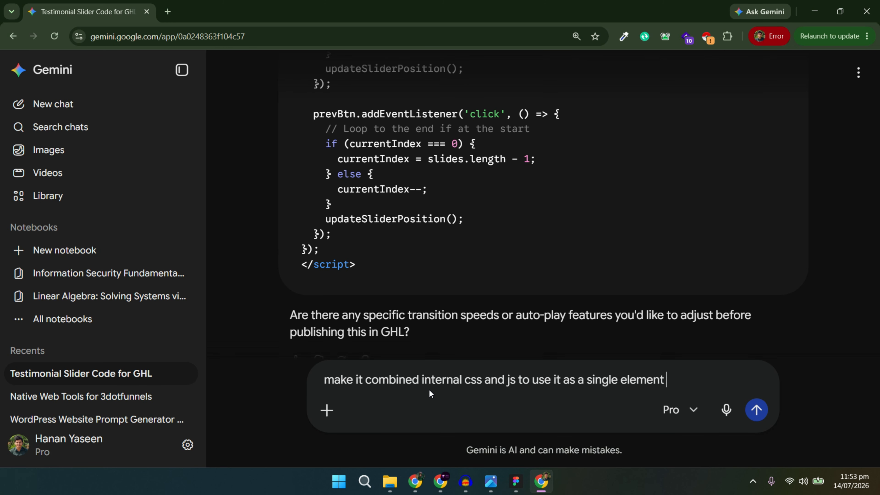
pyautogui.press('Return')
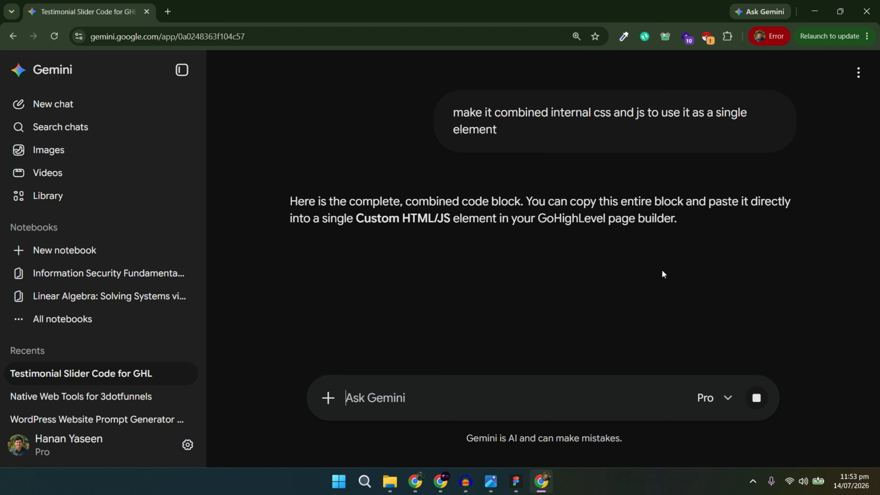
pyautogui.scroll(-1, 655, 270)
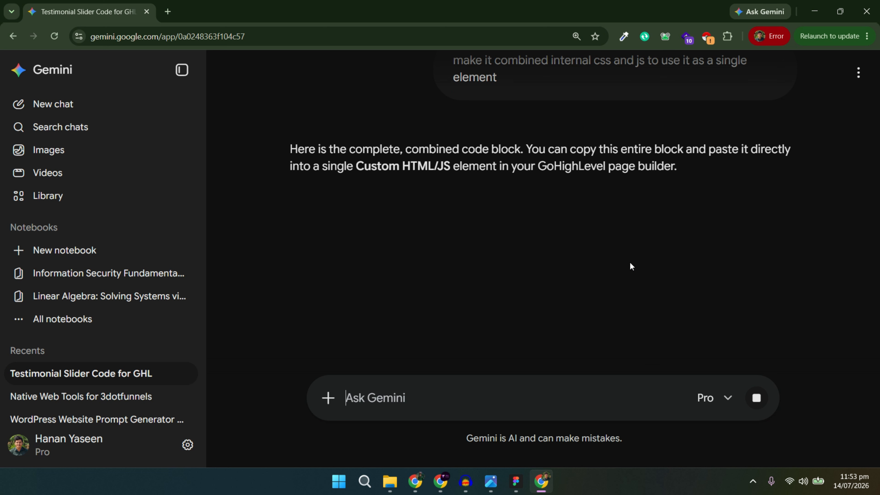
pyautogui.click(788, 227)
pyautogui.hotkey('alt', 'Tab')
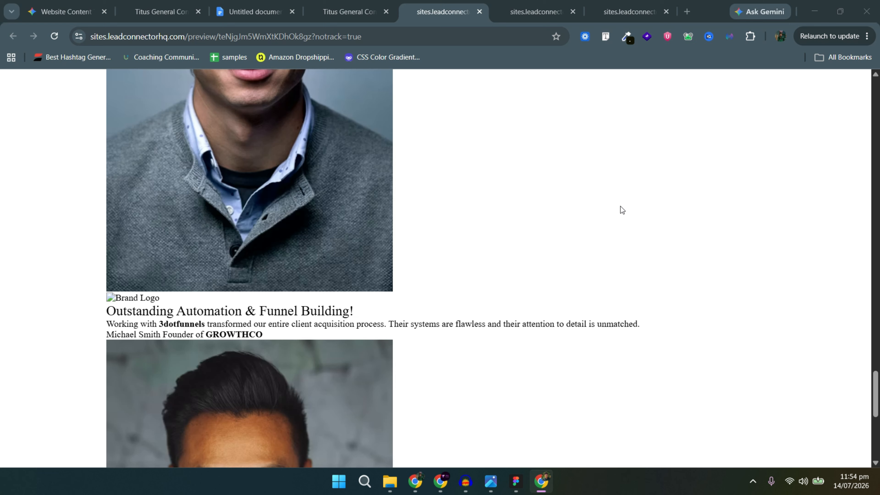
pyautogui.click(347, 12)
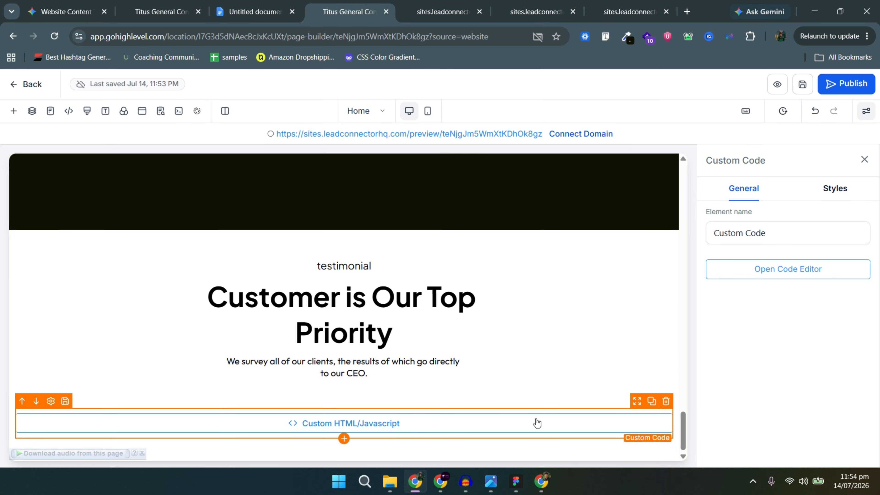
# Replace the custom code element's contents with the combined slider code and save.
pyautogui.click(801, 272)
pyautogui.click(380, 309)
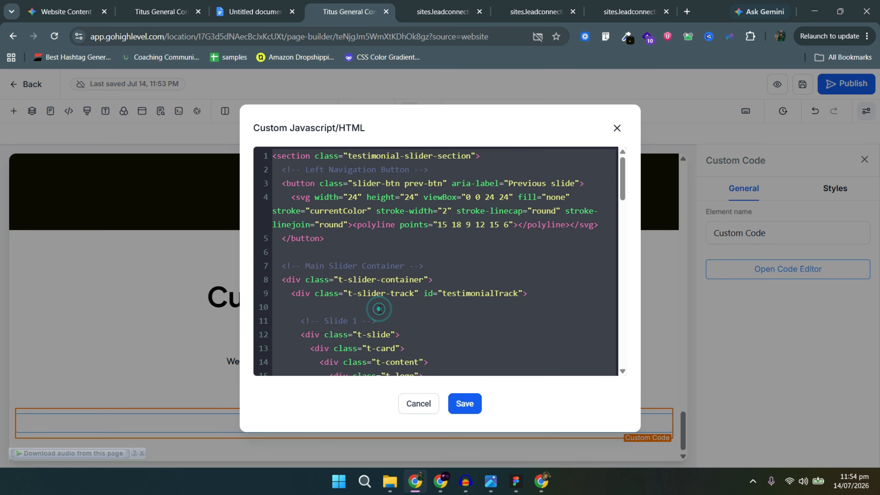
pyautogui.hotkey('ctrl', 'a')
pyautogui.hotkey('ctrl', 'v')
pyautogui.click(464, 404)
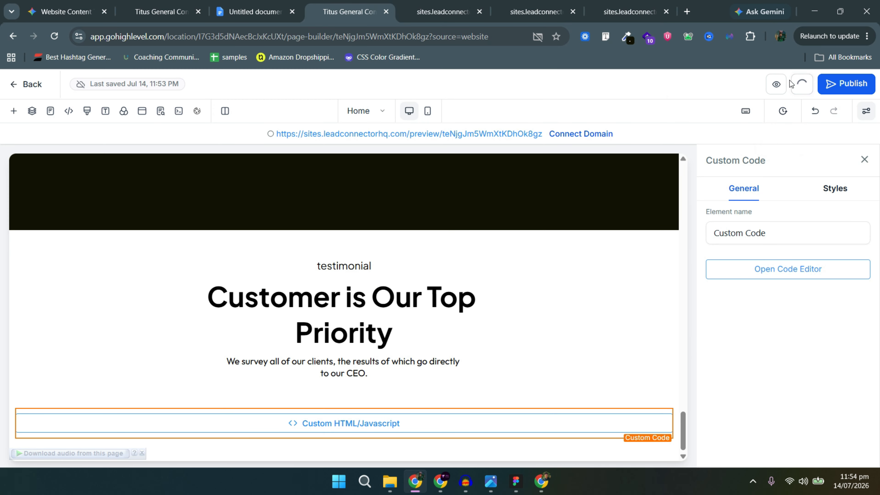
# Reload the live preview and advance the styled testimonial carousel through several slides.
pyautogui.click(454, 2)
pyautogui.click(381, 2)
pyautogui.click(434, 2)
pyautogui.click(382, 2)
pyautogui.click(419, 3)
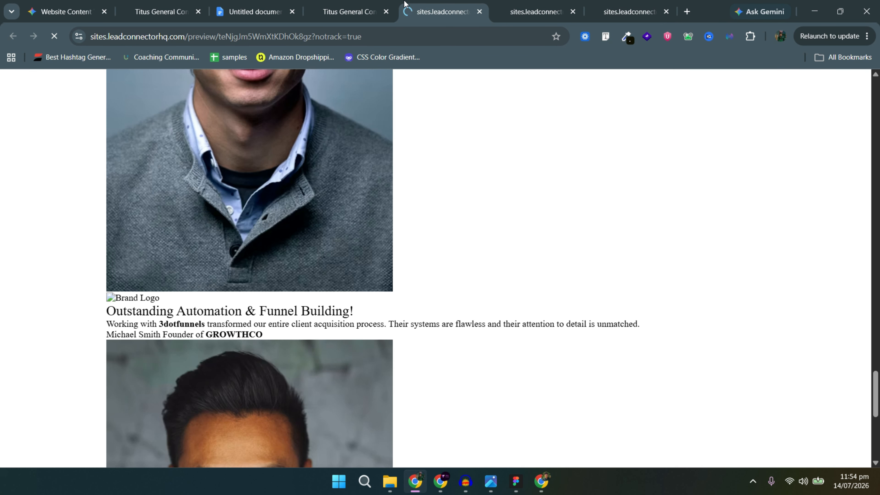
pyautogui.click(739, 286)
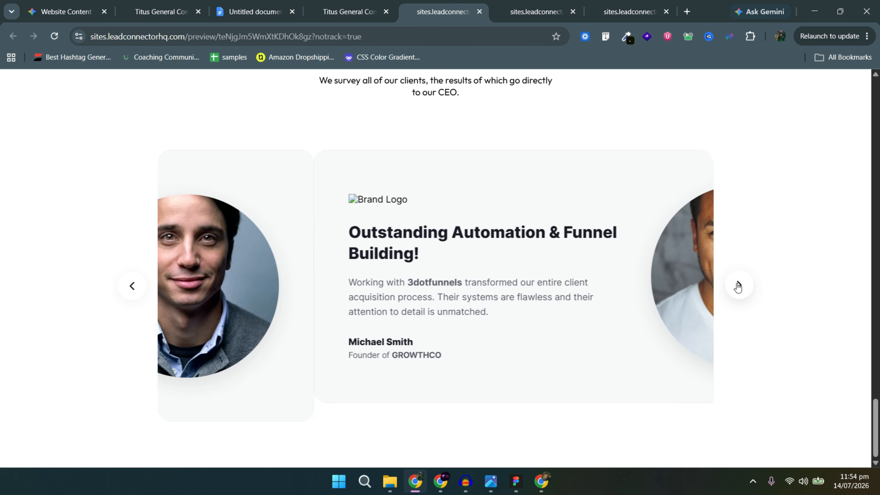
pyautogui.click(738, 286)
pyautogui.click(739, 287)
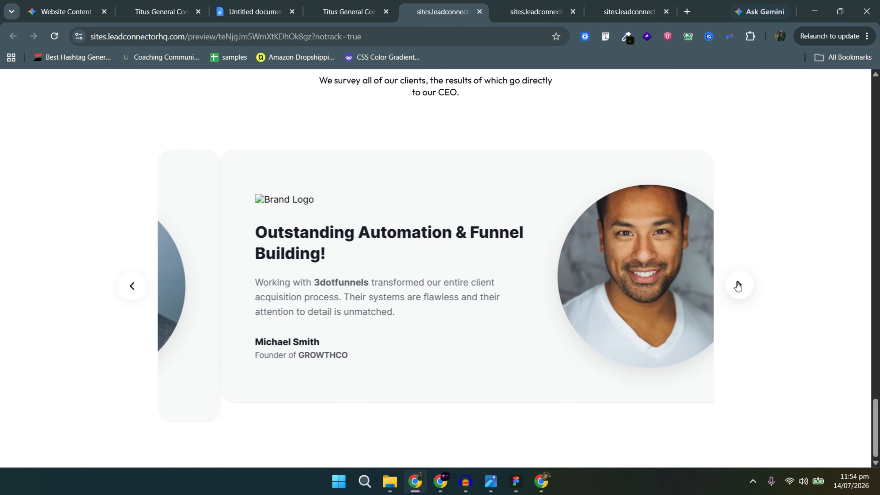
pyautogui.click(738, 286)
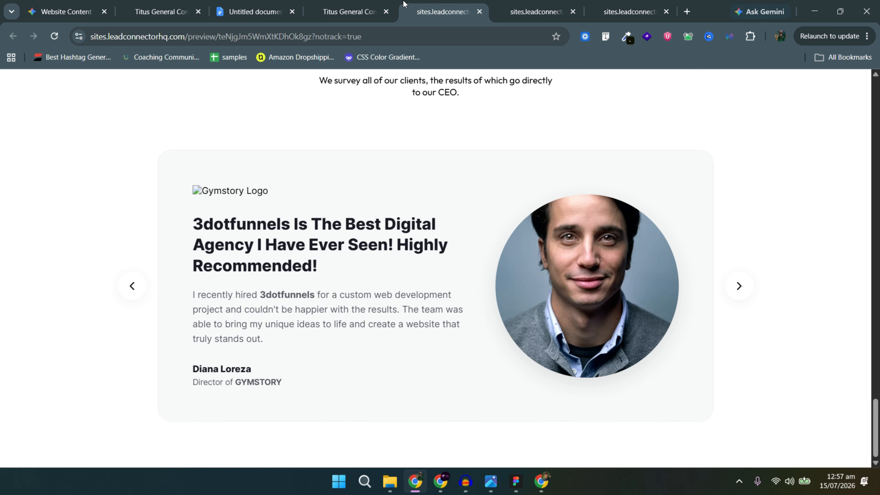
pyautogui.click(743, 281)
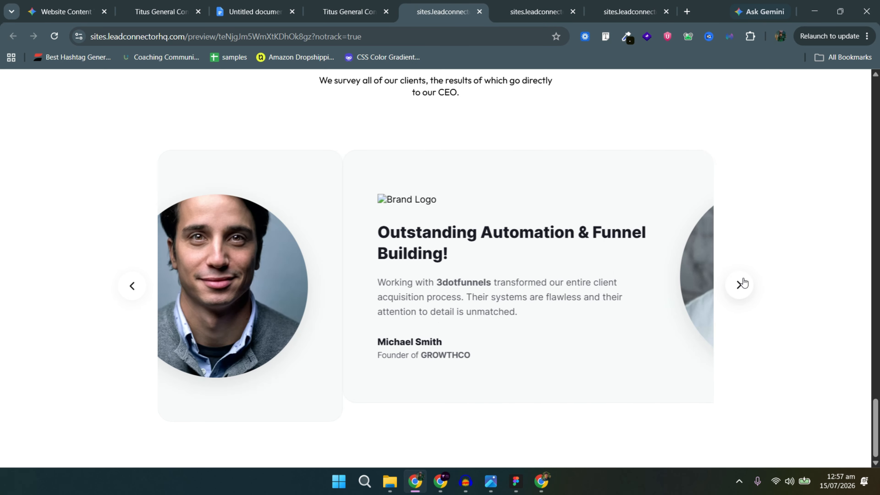
pyautogui.click(743, 281)
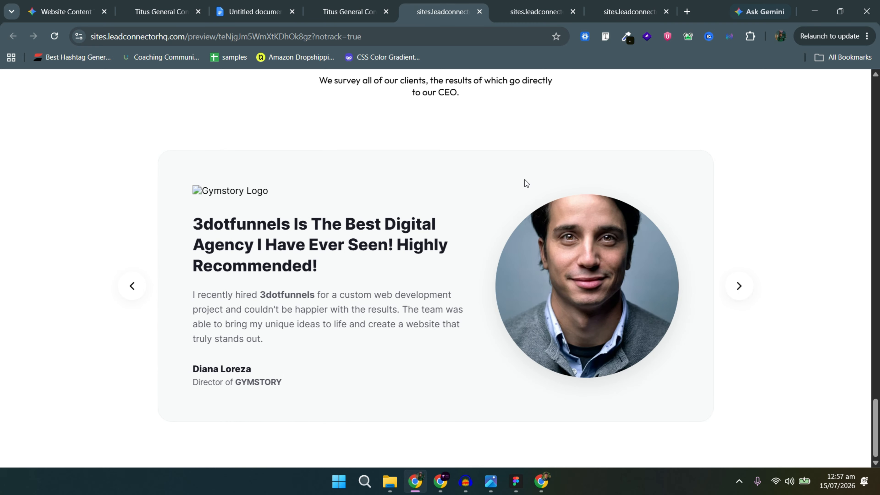
pyautogui.scroll(3, 525, 183)
# Review the Figma pricing cards and FAQ section, then return to the page builder.
pyautogui.scroll(-1, 525, 183)
pyautogui.hotkey('alt', 'Tab')
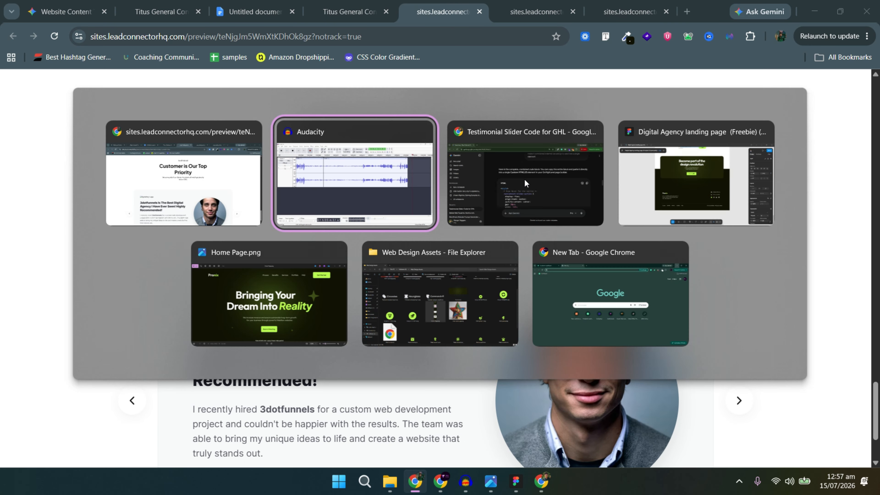
pyautogui.hotkey('alt', 'Tab')
pyautogui.hotkey('alt', 'Tab')
pyautogui.hotkey('alt', 'Tab')
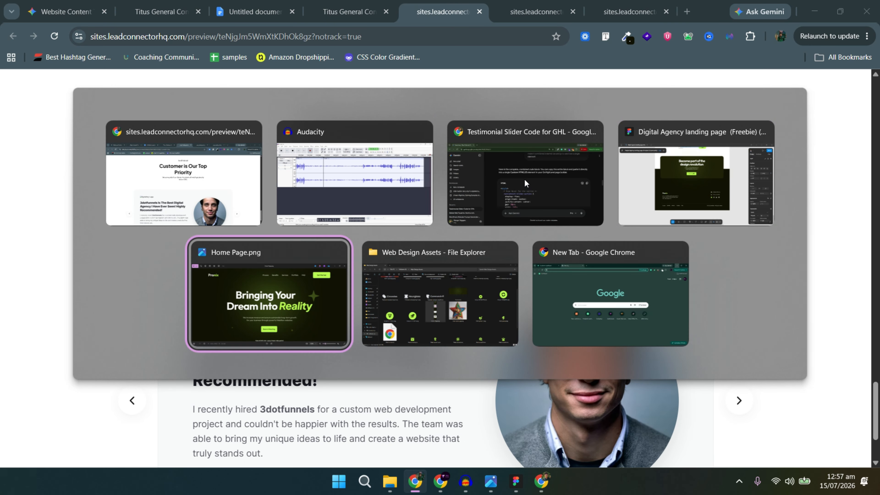
pyautogui.hotkey('alt', 'Tab')
pyautogui.hotkey('alt', 'Tab')
pyautogui.hotkey('alt', 'Tab')
pyautogui.hotkey('alt', 'Tab')
pyautogui.hotkey('alt', 'Tab')
pyautogui.hotkey('alt', 'Tab')
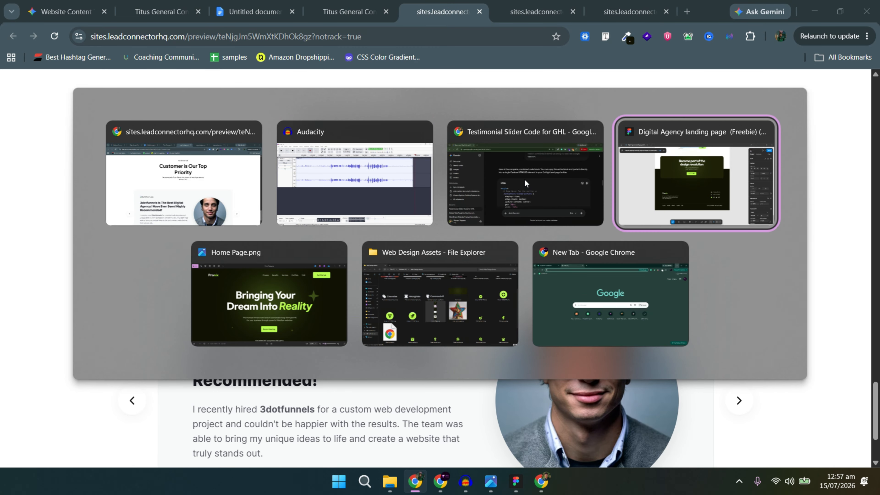
pyautogui.scroll(15, 551, 218)
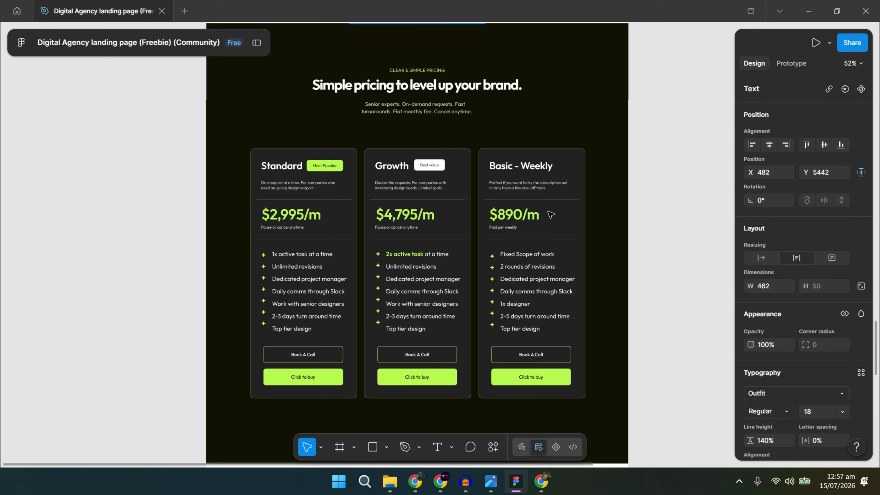
pyautogui.scroll(5, 551, 214)
pyautogui.scroll(-3, 551, 214)
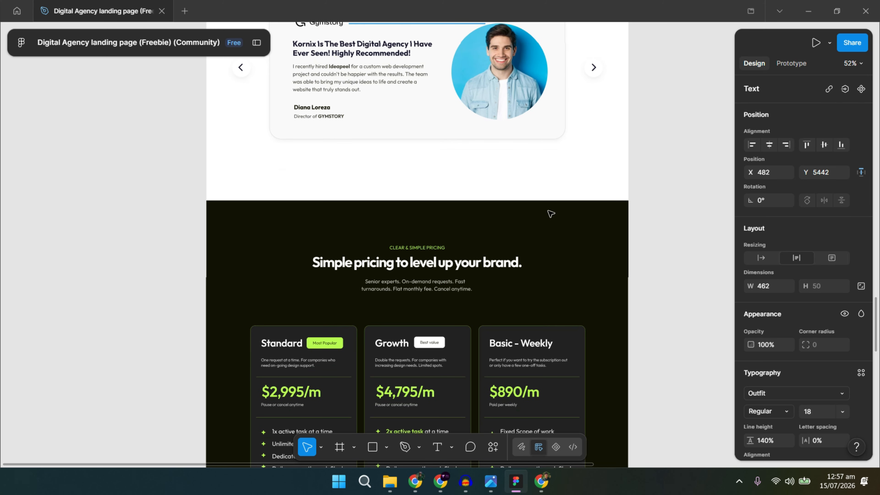
pyautogui.scroll(-6, 549, 212)
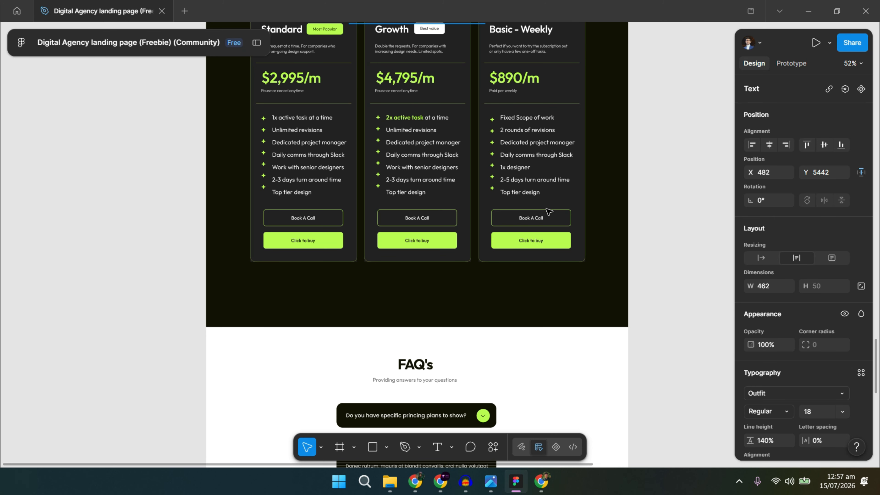
pyautogui.scroll(5, 549, 212)
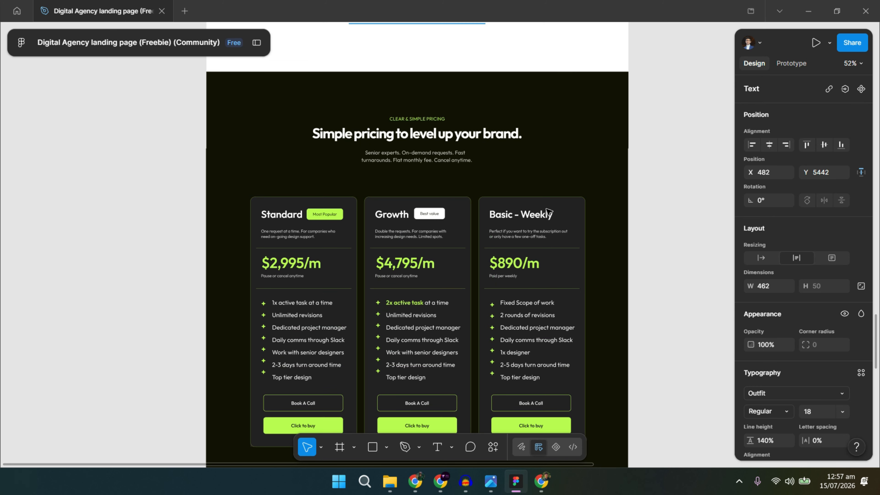
pyautogui.scroll(-3, 549, 212)
pyautogui.hotkey('alt', 'Tab')
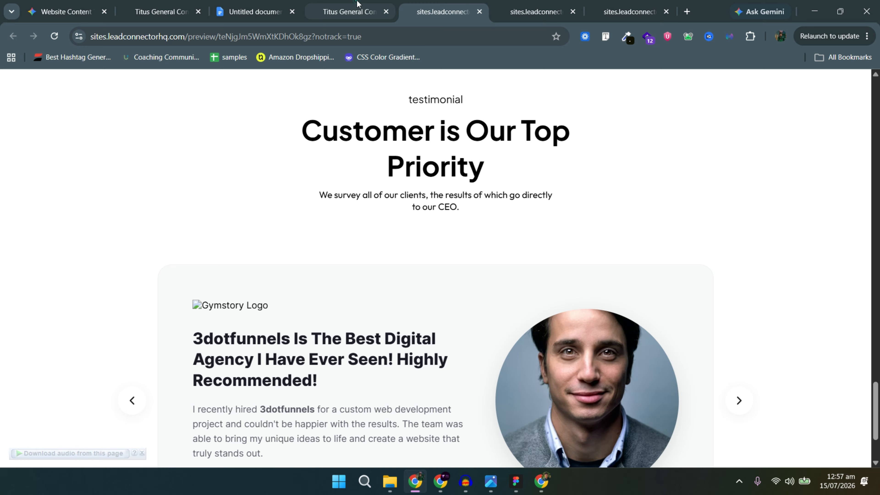
pyautogui.click(358, 4)
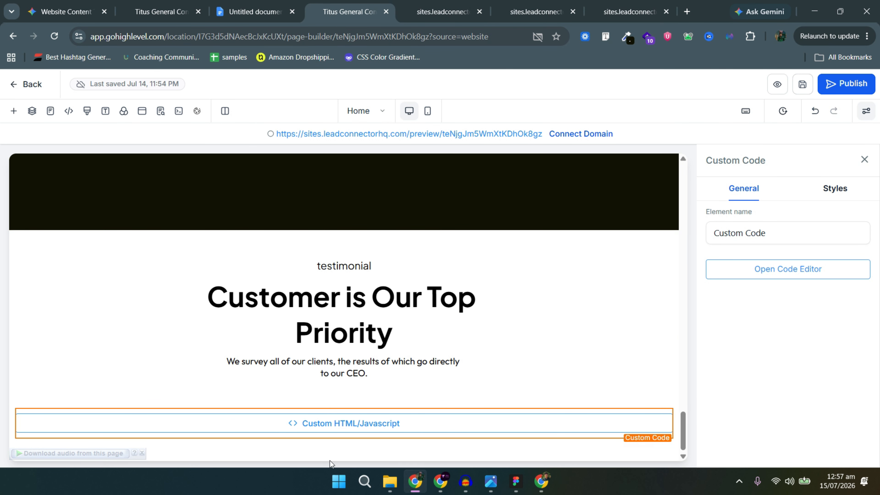
pyautogui.click(343, 464)
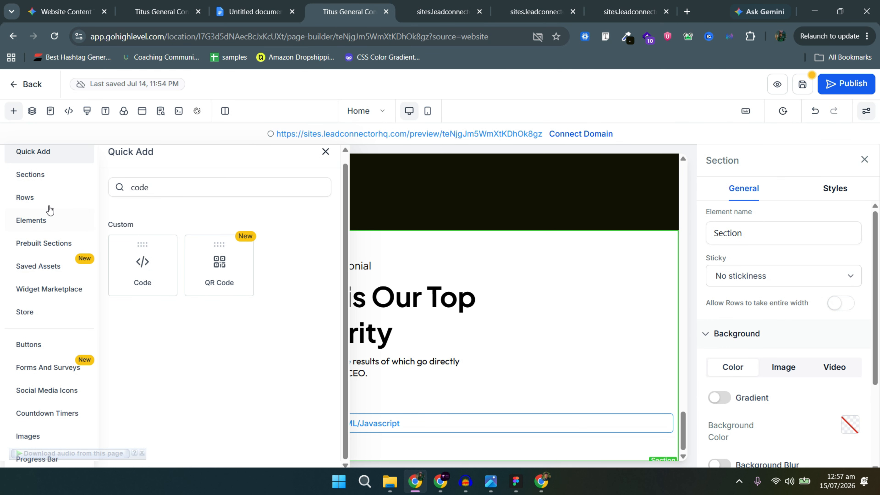
# Add a full-width section and drop a three-column row into it.
pyautogui.click(32, 175)
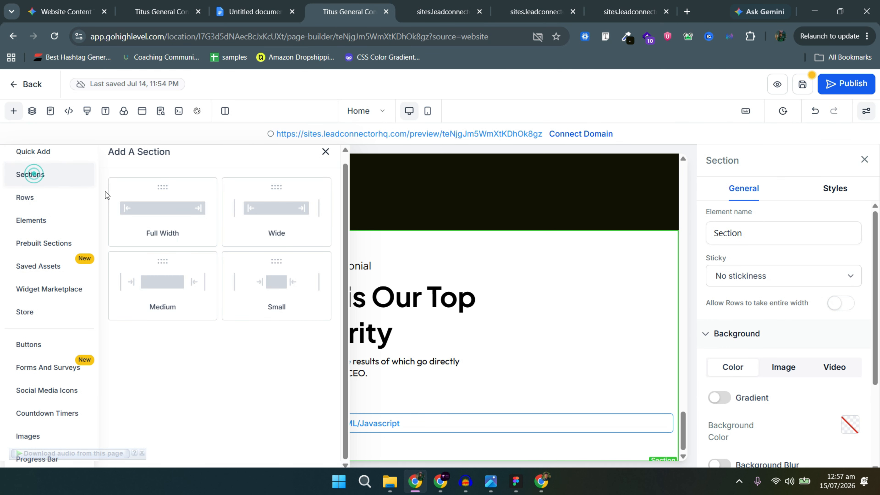
pyautogui.click(173, 210)
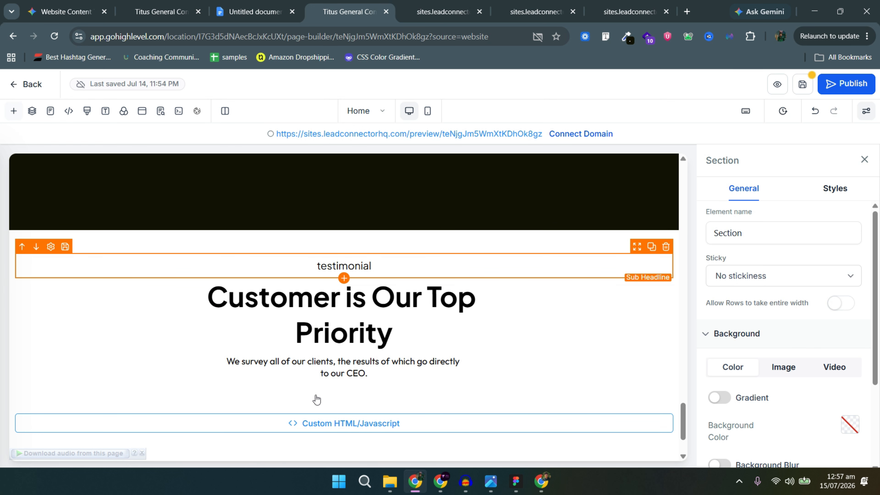
pyautogui.click(347, 414)
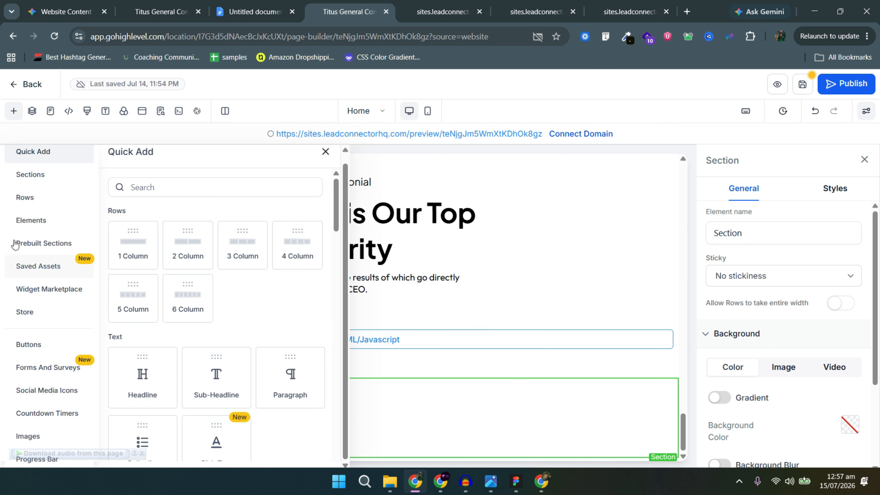
pyautogui.click(28, 198)
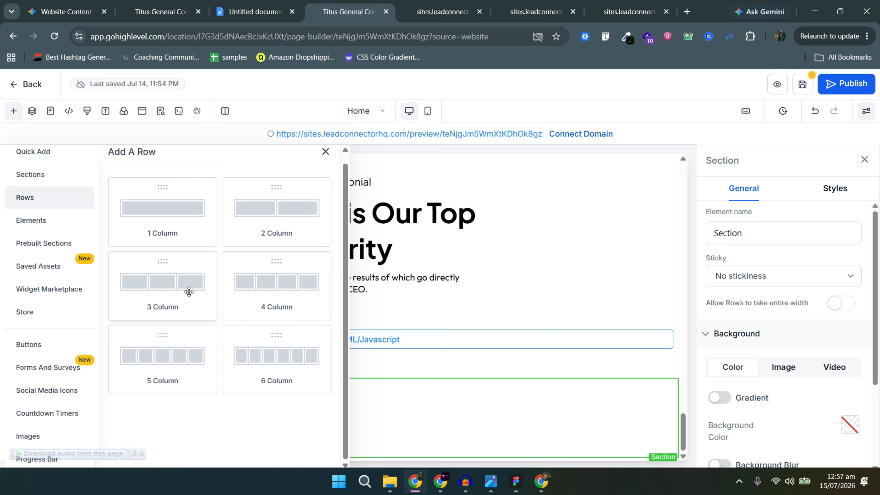
pyautogui.moveTo(189, 291); pyautogui.dragTo(415, 319)
pyautogui.moveTo(515, 346); pyautogui.dragTo(507, 359)
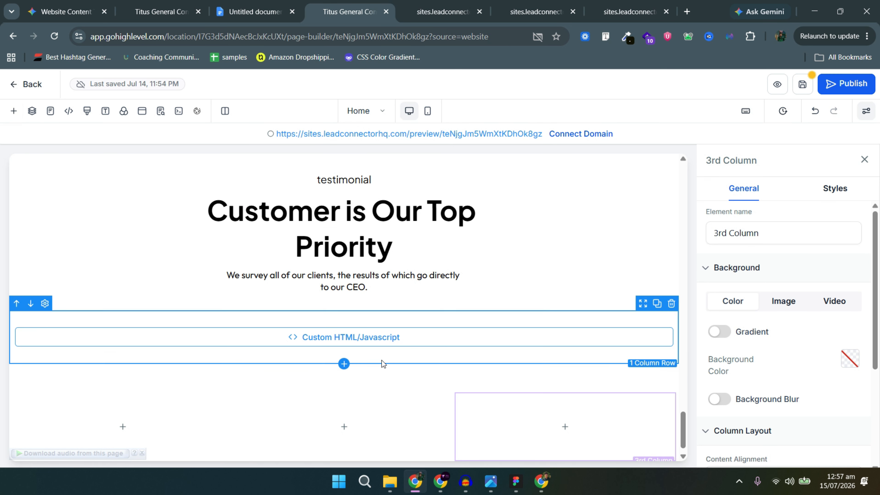
# Make the section background black and the first column dark grey #222222.
pyautogui.click(381, 384)
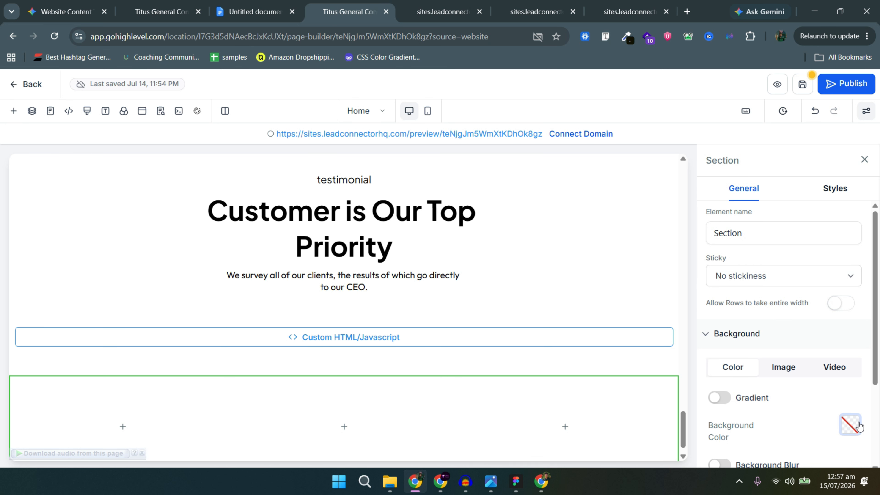
pyautogui.click(851, 425)
pyautogui.click(712, 411)
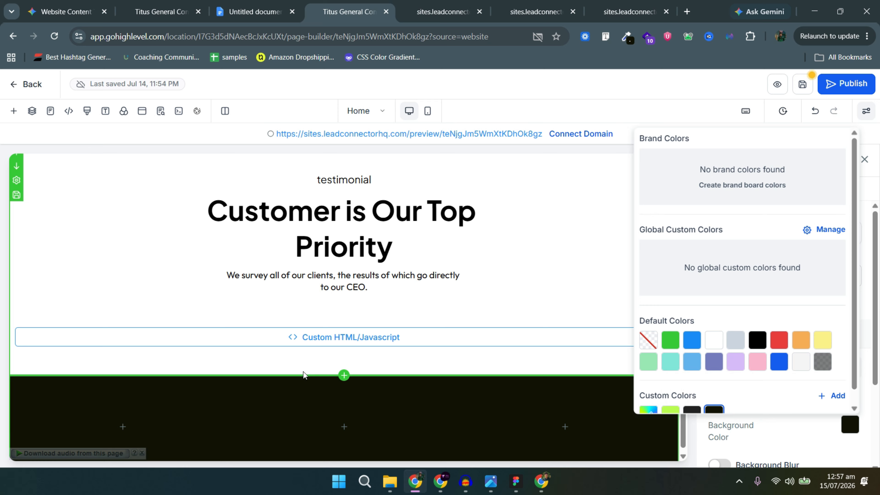
pyautogui.click(173, 386)
pyautogui.click(850, 359)
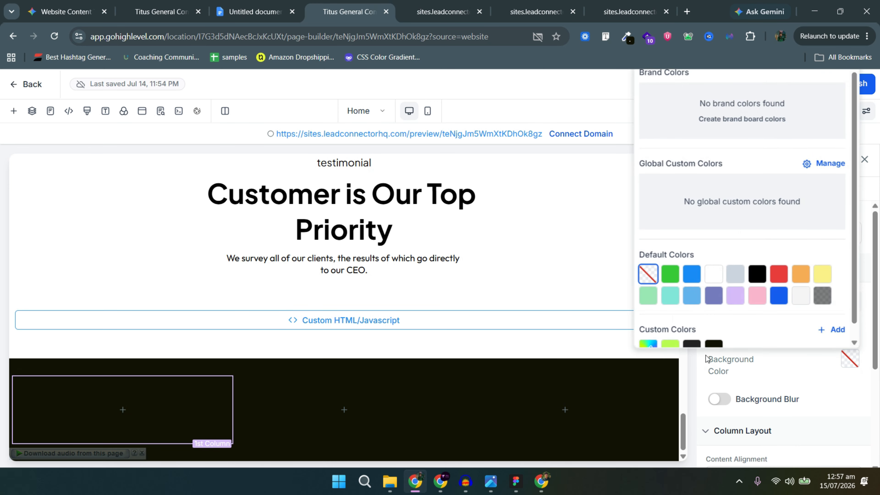
pyautogui.click(693, 344)
pyautogui.click(277, 406)
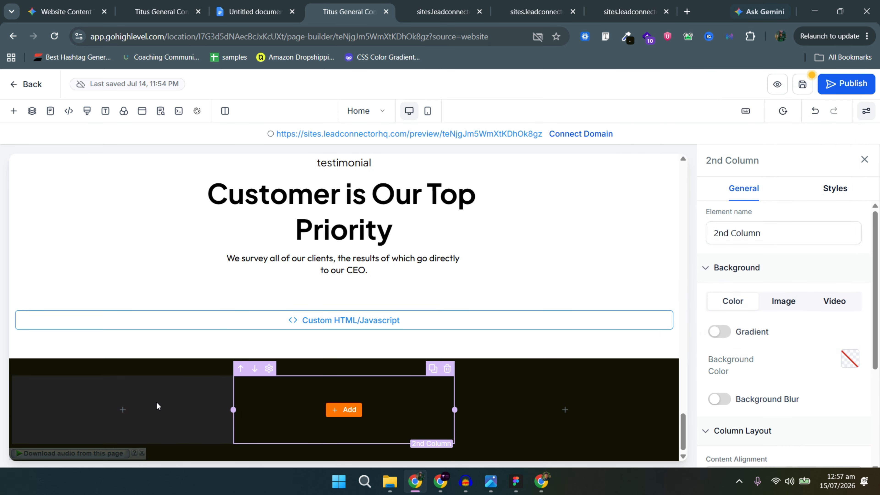
pyautogui.click(156, 406)
pyautogui.click(122, 410)
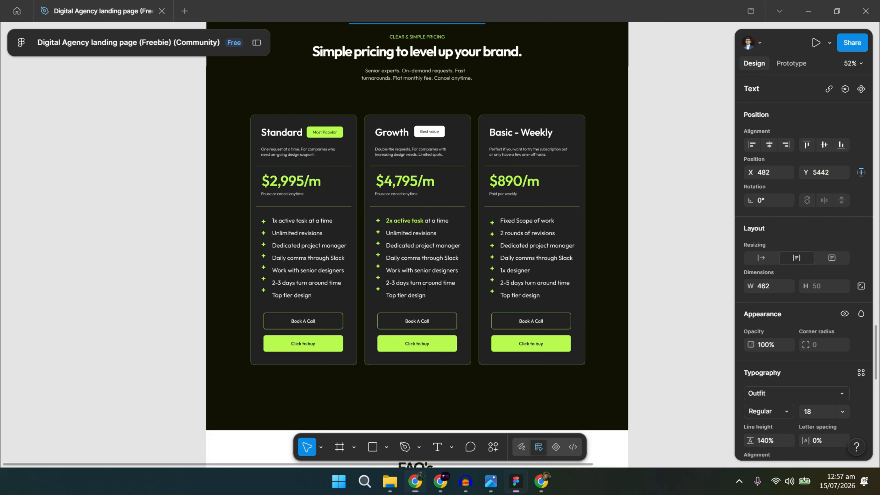
pyautogui.scroll(5, 407, 113)
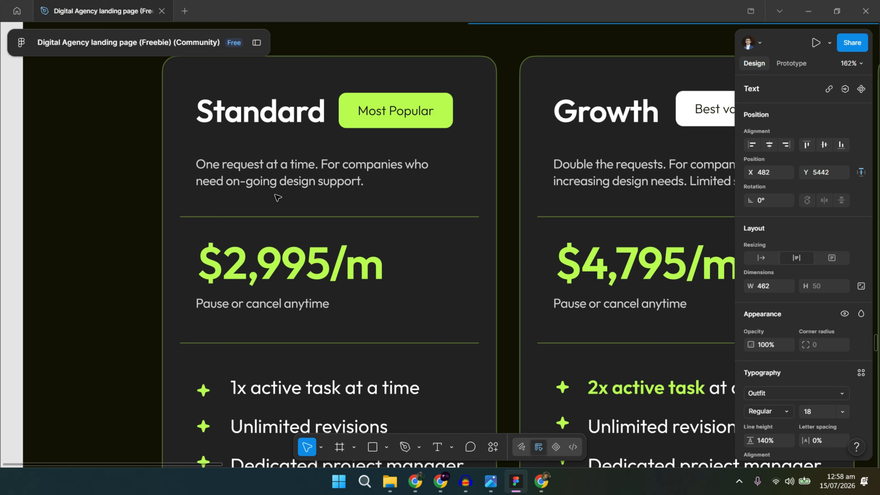
# Place a two-column row in the first column with a headline in each inner column.
pyautogui.hotkey('alt', 'Tab')
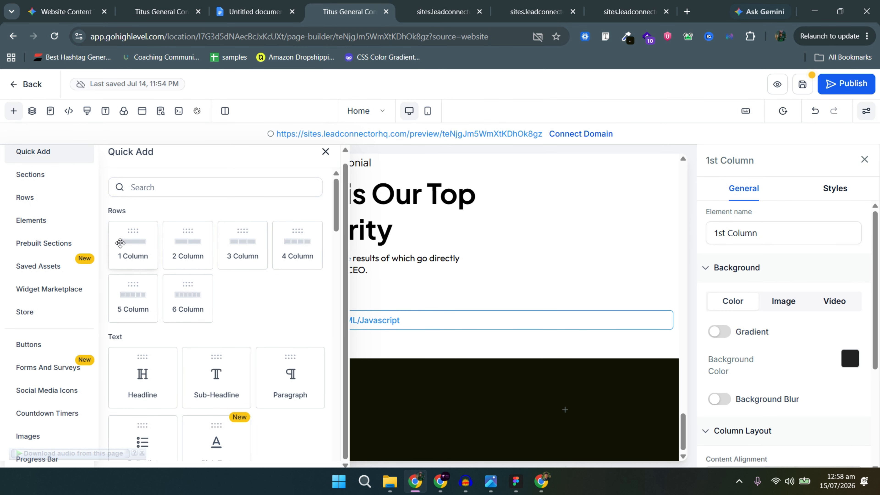
pyautogui.moveTo(182, 240); pyautogui.dragTo(129, 405)
pyautogui.moveTo(196, 396); pyautogui.dragTo(182, 378)
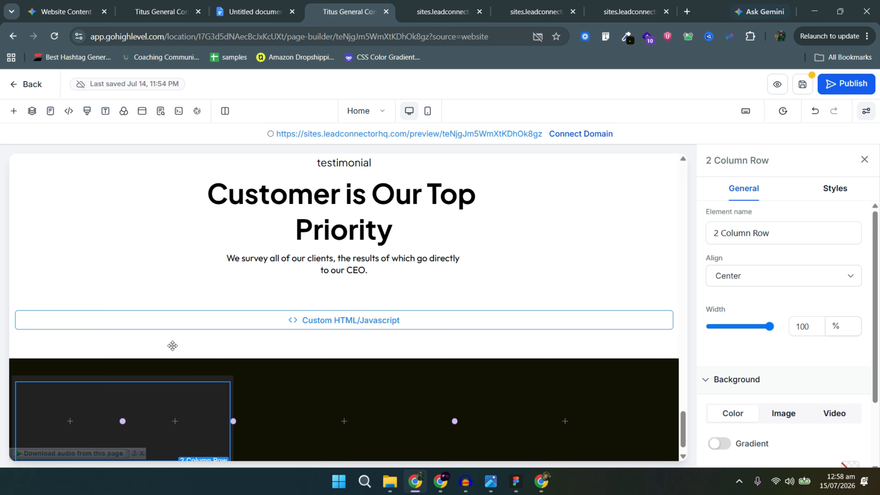
pyautogui.scroll(-1, 59, 420)
pyautogui.click(69, 398)
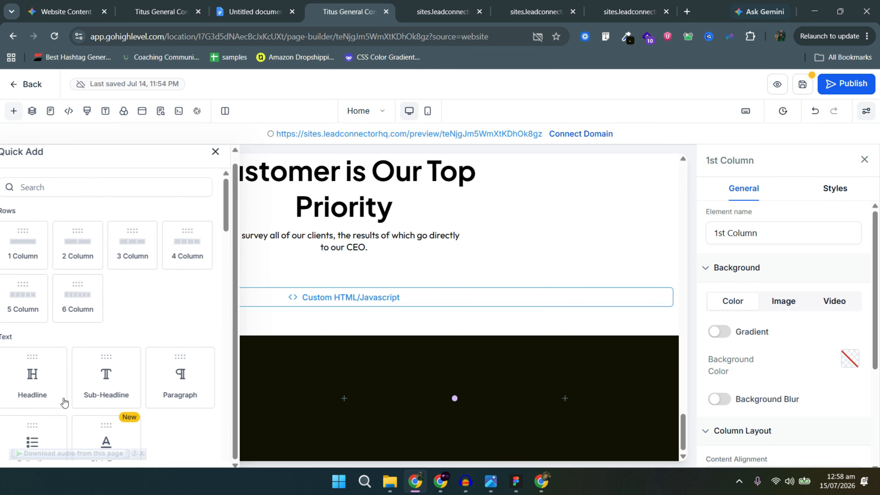
pyautogui.click(147, 370)
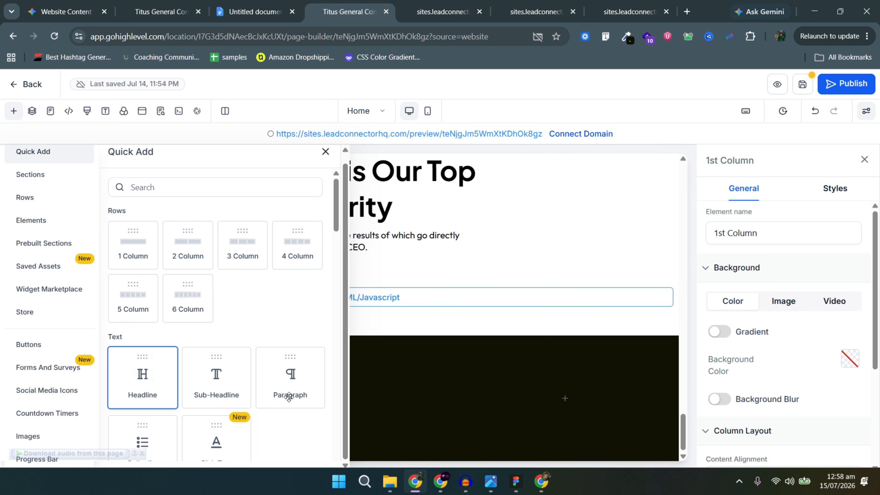
pyautogui.click(153, 376)
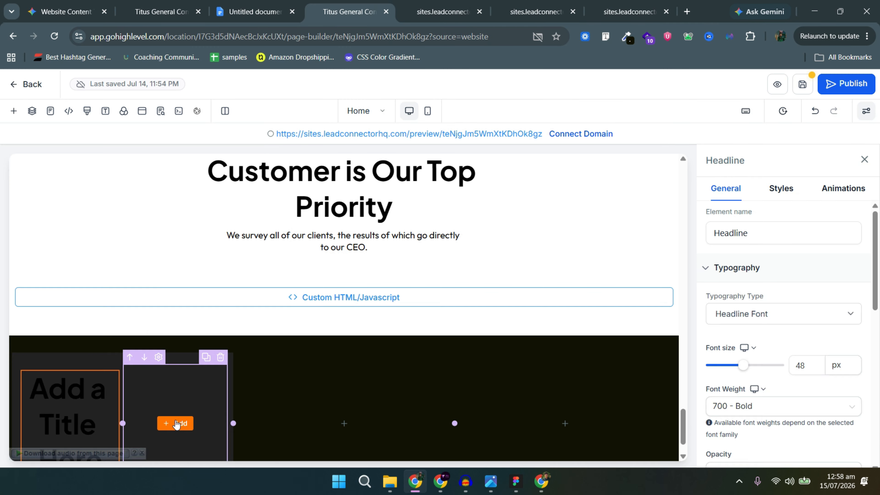
pyautogui.click(176, 423)
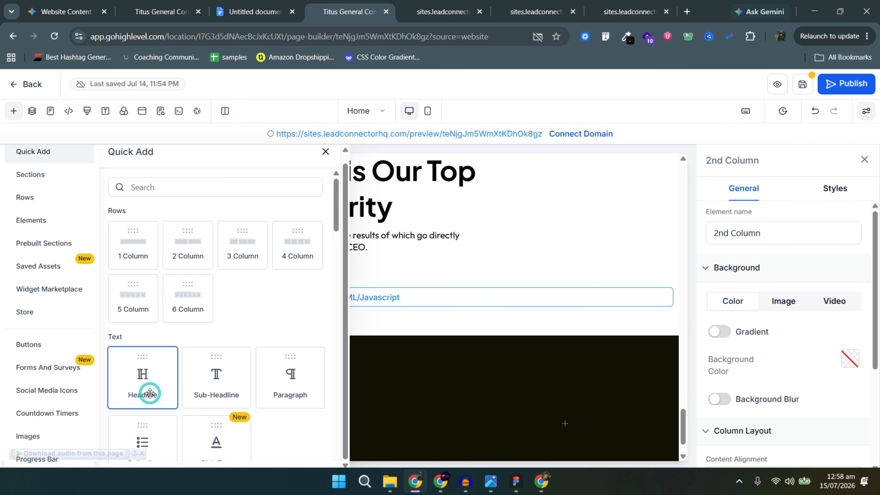
pyautogui.click(150, 393)
pyautogui.click(75, 398)
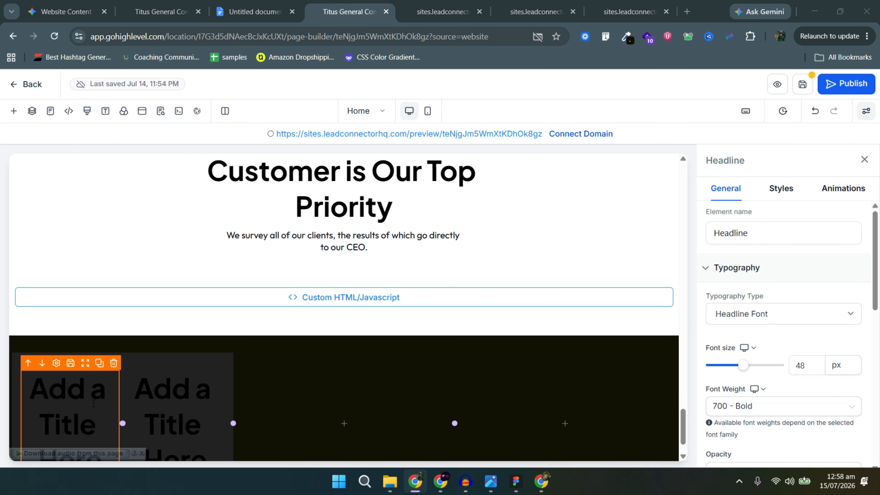
# Replace the headline placeholders with 'Standard' and 'Most Popular' copied from the Figma design.
pyautogui.hotkey('alt', 'Tab')
pyautogui.doubleClick(256, 123)
pyautogui.hotkey('ctrl', 'c')
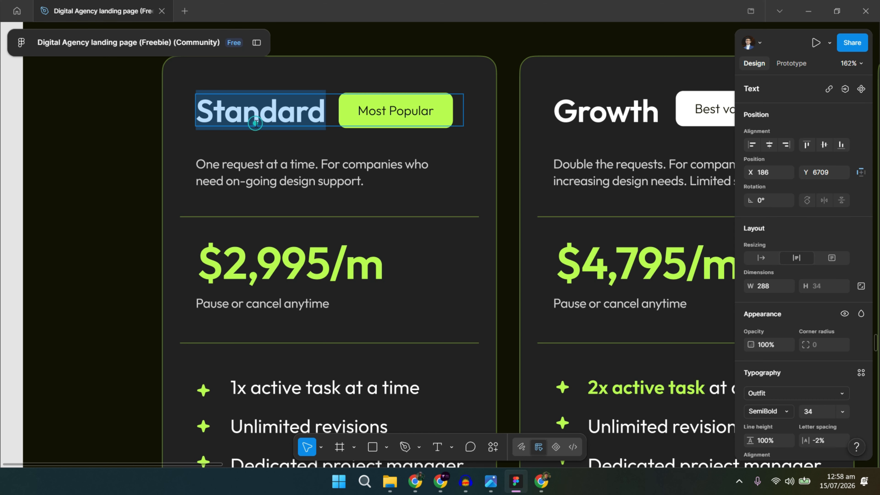
pyautogui.hotkey('alt', 'Tab')
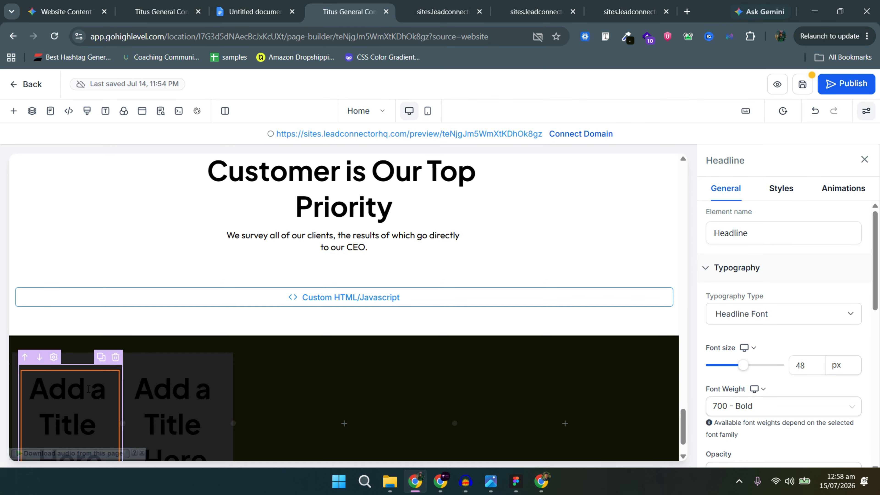
pyautogui.doubleClick(83, 404)
pyautogui.hotkey('ctrl', 'v')
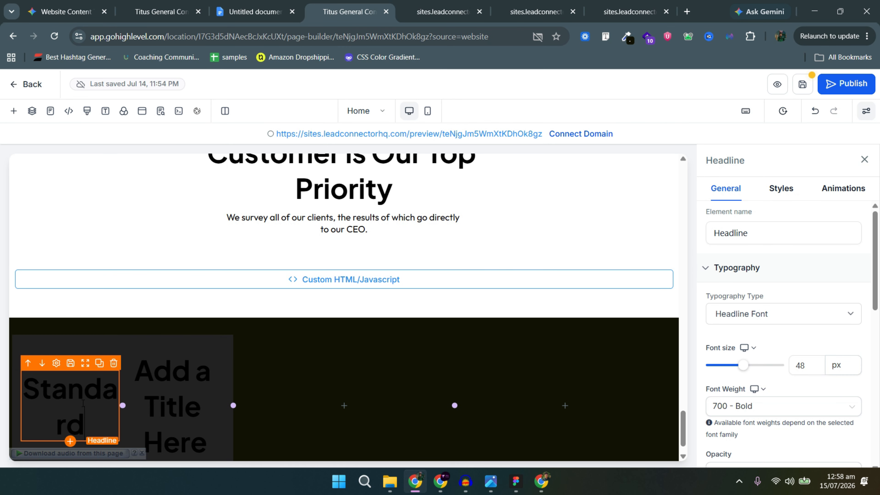
pyautogui.hotkey('alt', 'Tab')
pyautogui.click(395, 112)
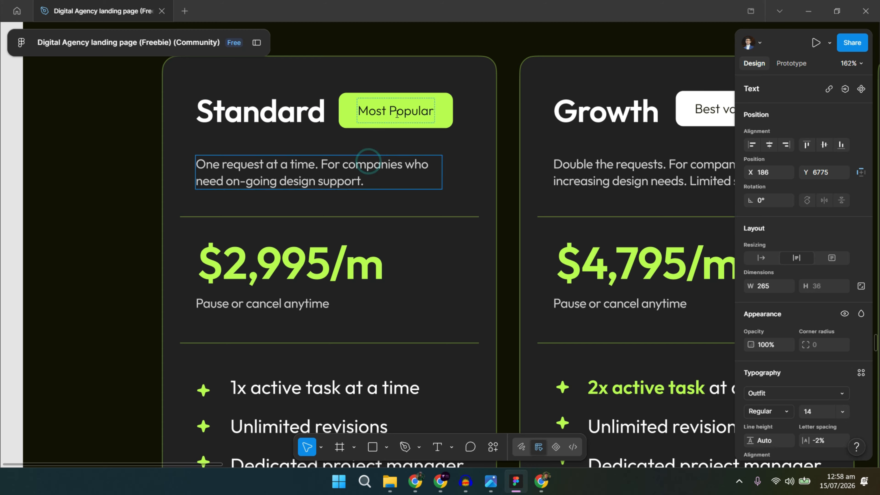
pyautogui.doubleClick(395, 113)
pyautogui.hotkey('ctrl', 'c')
pyautogui.hotkey('alt', 'Tab')
pyautogui.doubleClick(170, 402)
pyautogui.hotkey('ctrl', 'v')
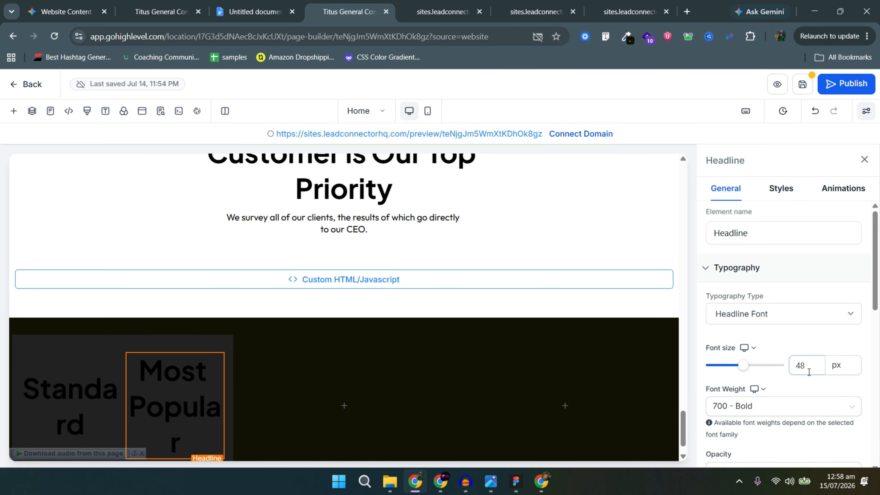
# Start entering a smaller font size for the Standard headline.
pyautogui.click(69, 398)
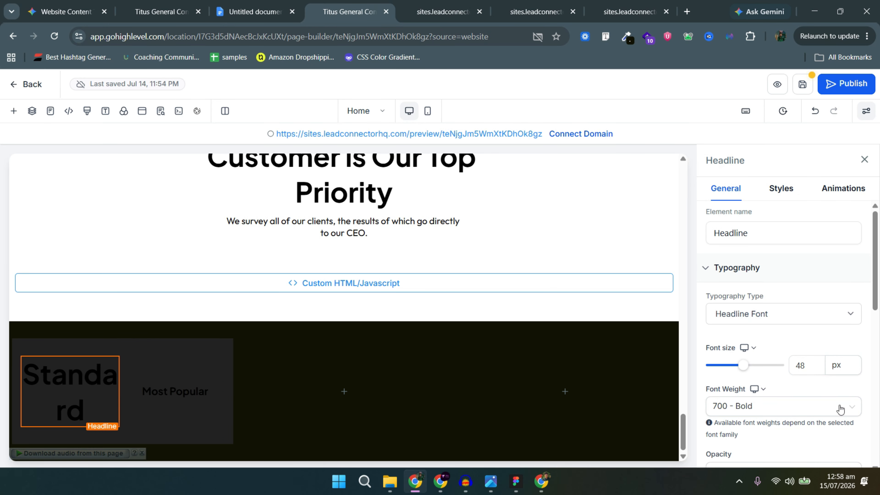
pyautogui.write('20')
pyautogui.press('BackSpace')
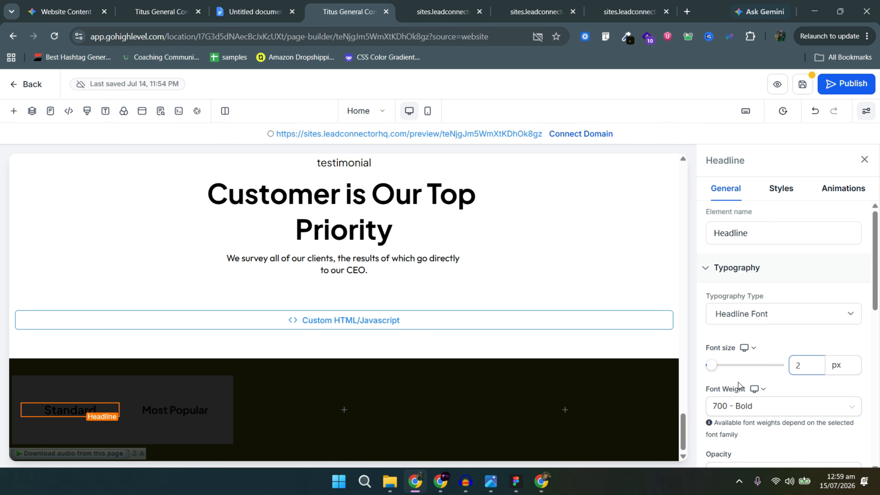
# Apply the smaller Standard font size and colour the headline green.
pyautogui.write('2')
pyautogui.click(89, 407)
pyautogui.scroll(-5, 830, 395)
pyautogui.click(853, 303)
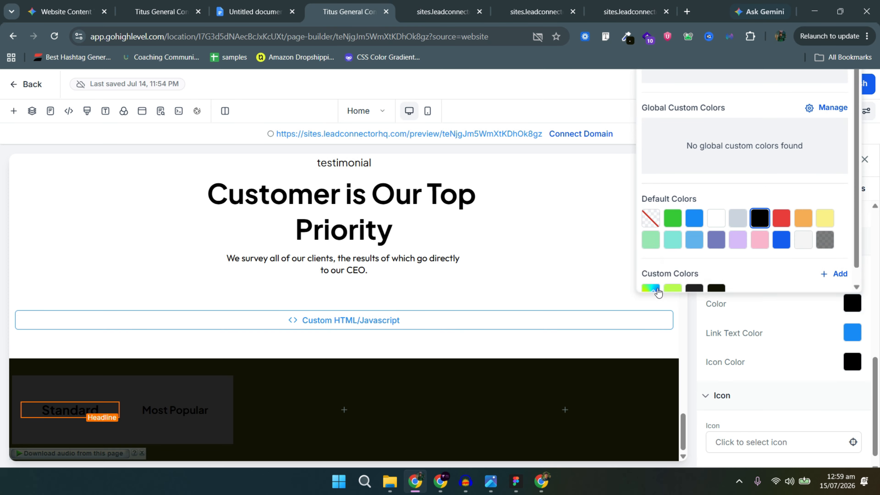
pyautogui.click(671, 287)
# Give the Most Popular badge a green background with black text.
pyautogui.hotkey('alt', 'Tab')
pyautogui.hotkey('alt', 'Tab')
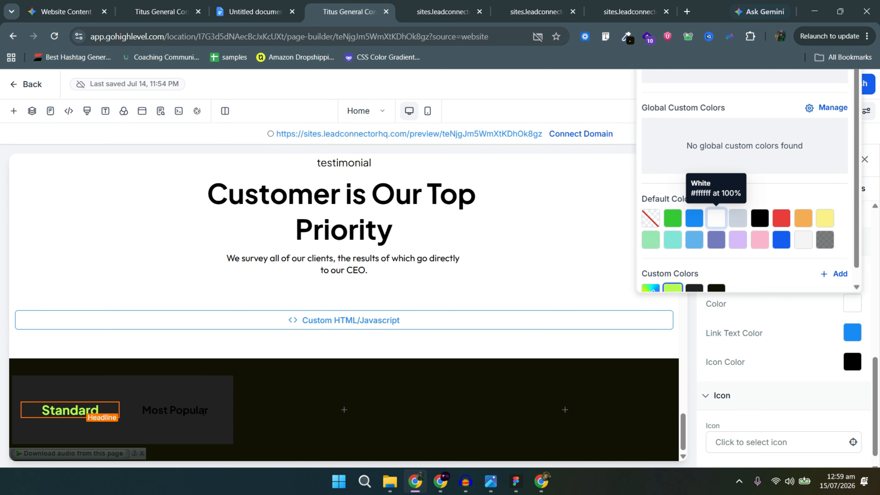
pyautogui.click(195, 410)
pyautogui.click(852, 274)
pyautogui.click(673, 259)
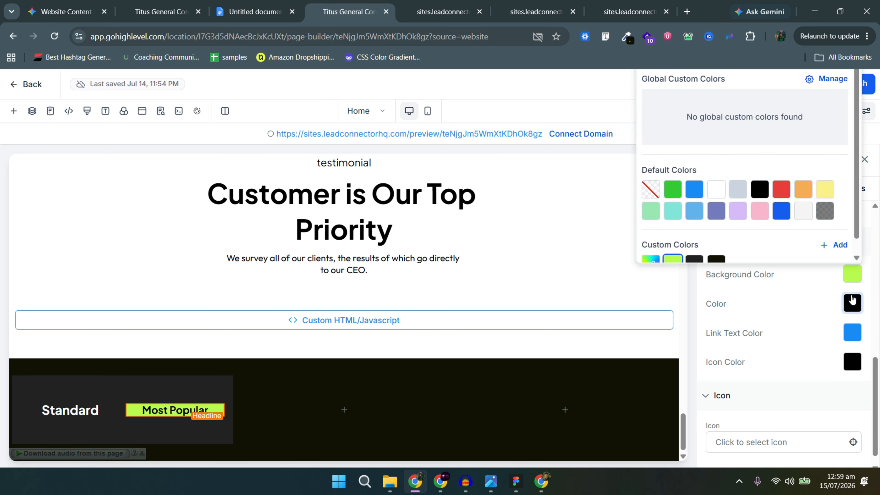
pyautogui.scroll(1, 694, 236)
pyautogui.click(718, 221)
pyautogui.click(761, 221)
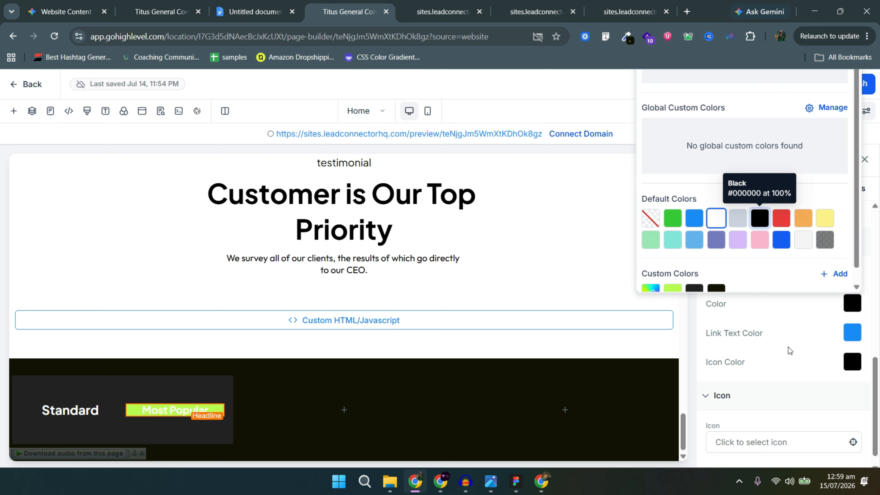
pyautogui.click(789, 348)
pyautogui.scroll(5, 793, 349)
# Set the badge font weight to 500 - Medium.
pyautogui.click(744, 298)
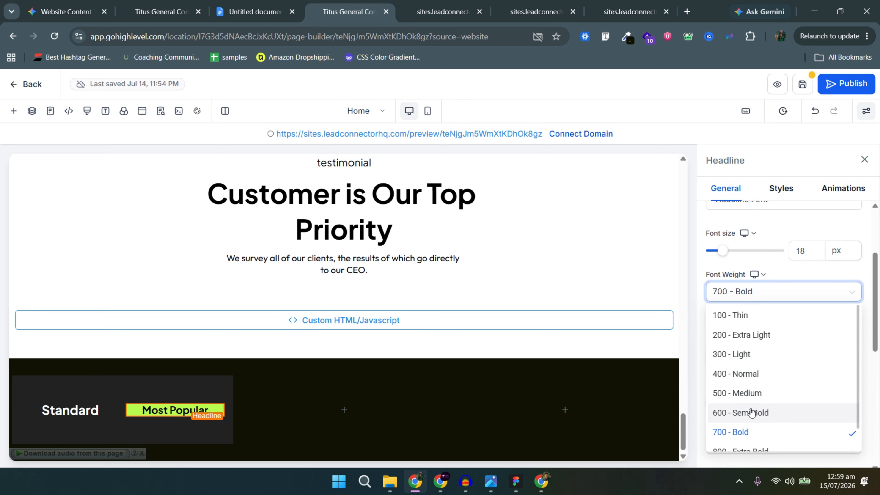
pyautogui.click(751, 412)
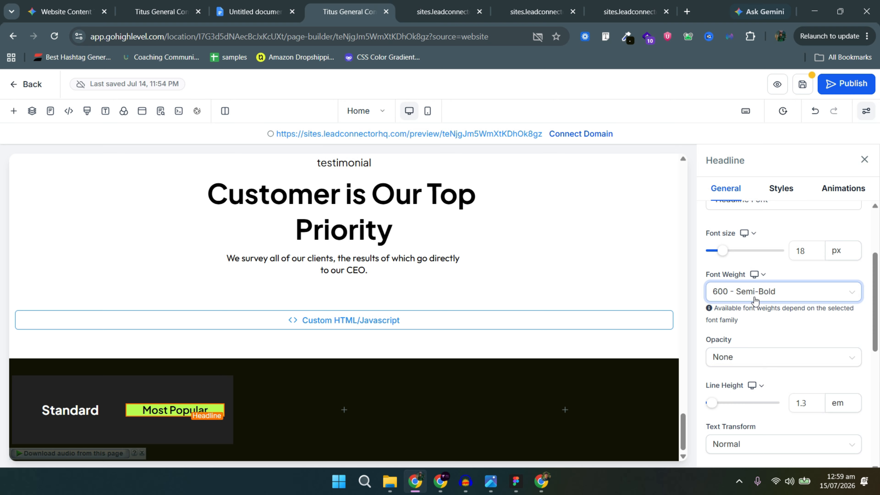
pyautogui.click(755, 299)
pyautogui.click(753, 392)
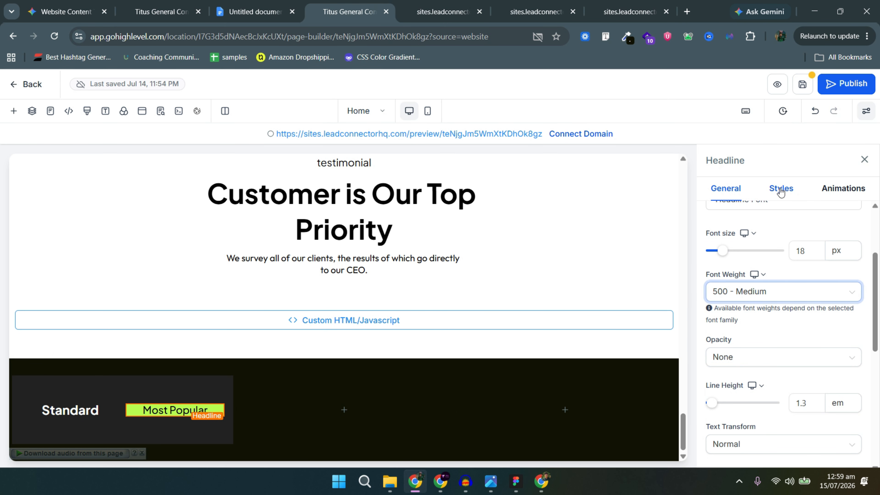
# Give the Most Popular badge 10 px top and bottom padding.
pyautogui.click(781, 191)
pyautogui.click(785, 266)
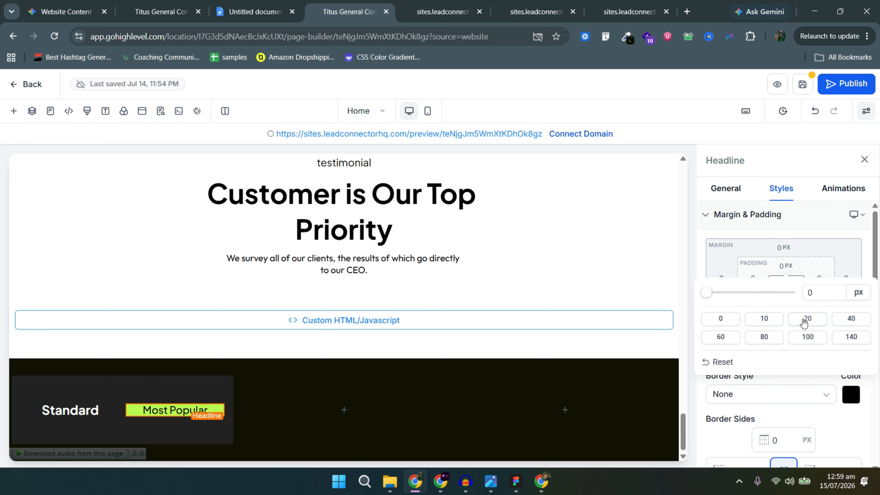
pyautogui.click(806, 321)
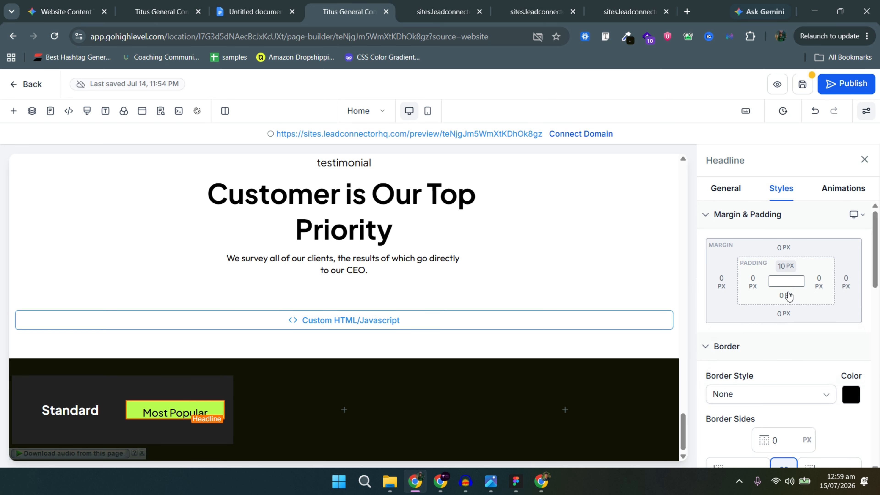
pyautogui.click(786, 295)
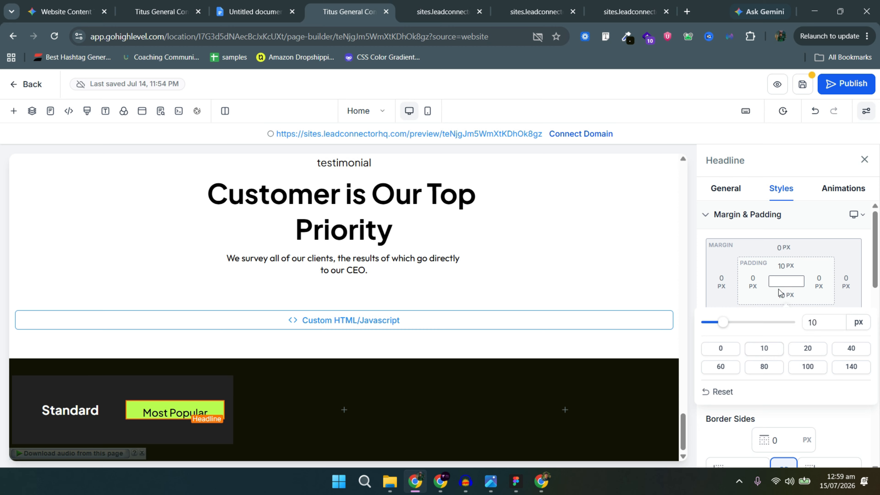
pyautogui.click(779, 291)
pyautogui.click(754, 280)
pyautogui.click(754, 280)
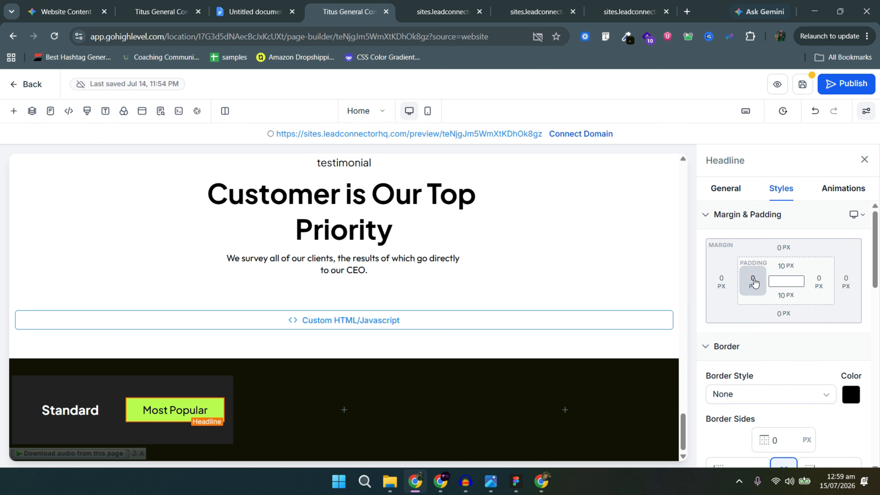
# Review the corner radius value and the Standard headline's font size settings.
pyautogui.scroll(-7, 741, 312)
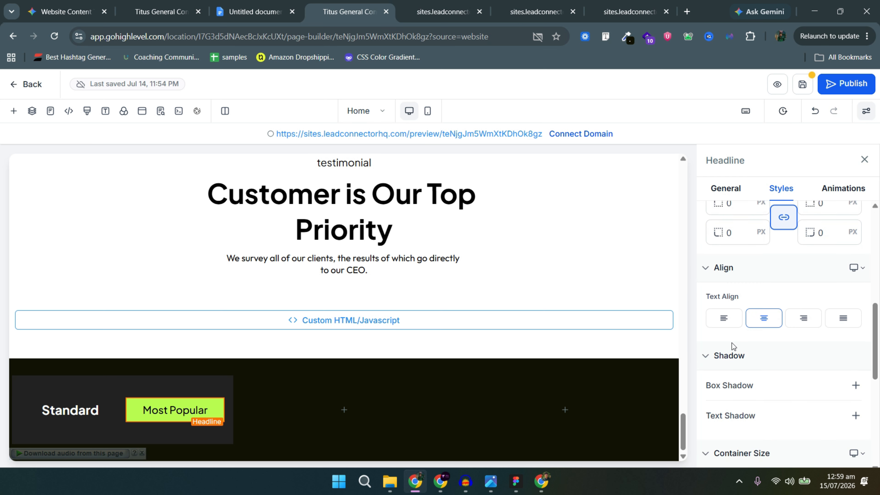
pyautogui.scroll(2, 733, 244)
pyautogui.doubleClick(733, 264)
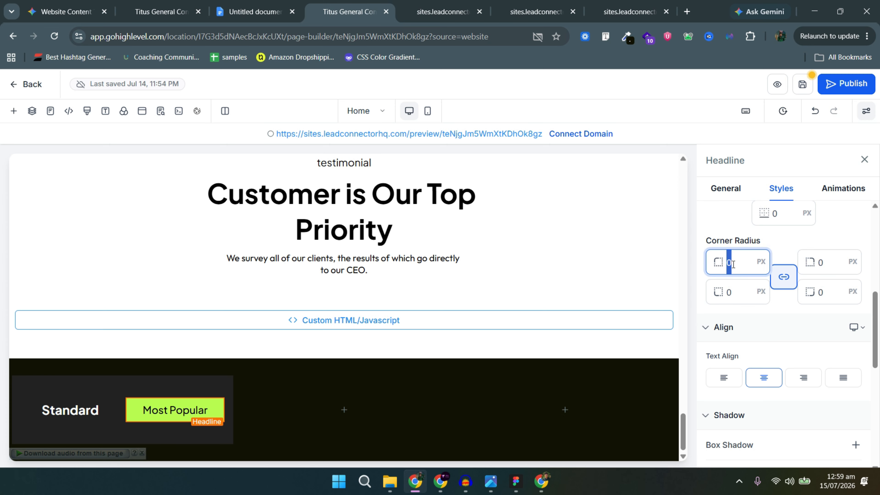
pyautogui.click(75, 416)
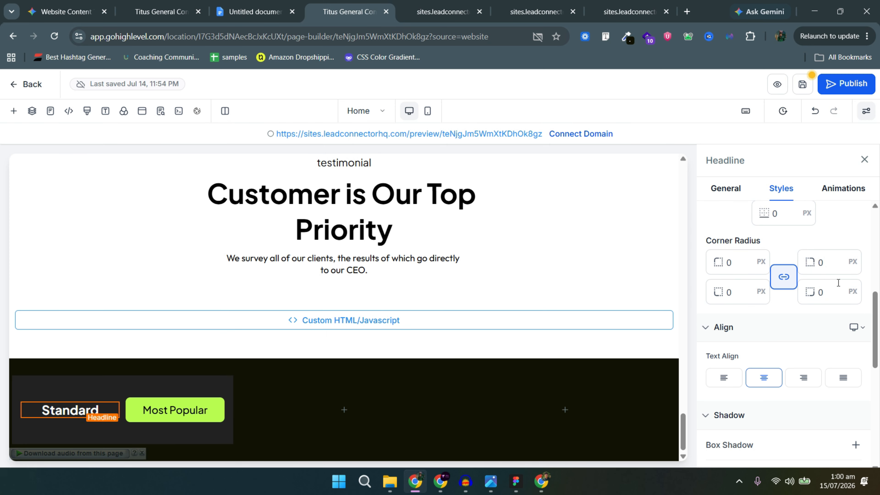
pyautogui.scroll(-7, 837, 284)
pyautogui.scroll(12, 815, 298)
pyautogui.click(726, 188)
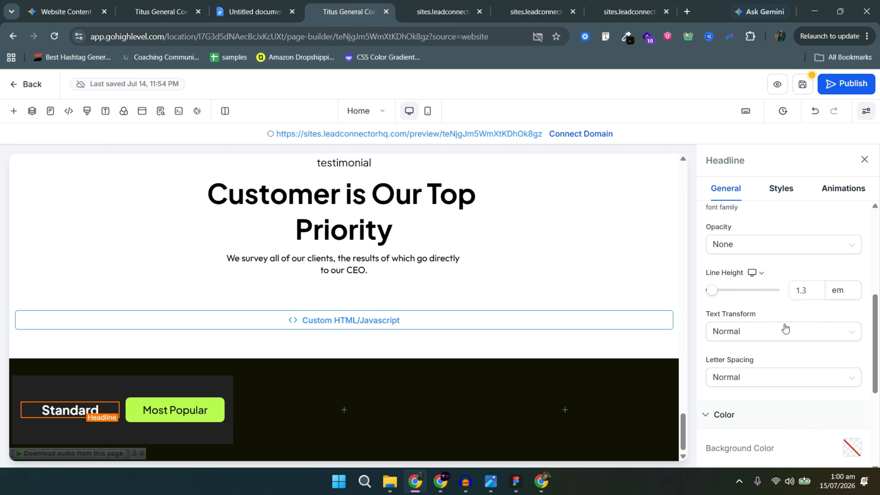
pyautogui.scroll(3, 814, 278)
pyautogui.click(816, 252)
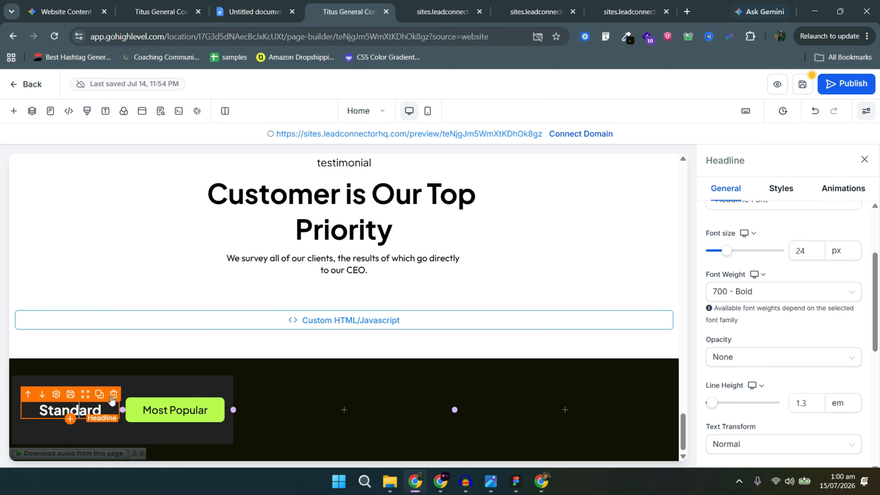
# Round the first pricing column's corners to 15 px.
pyautogui.click(163, 382)
pyautogui.click(835, 188)
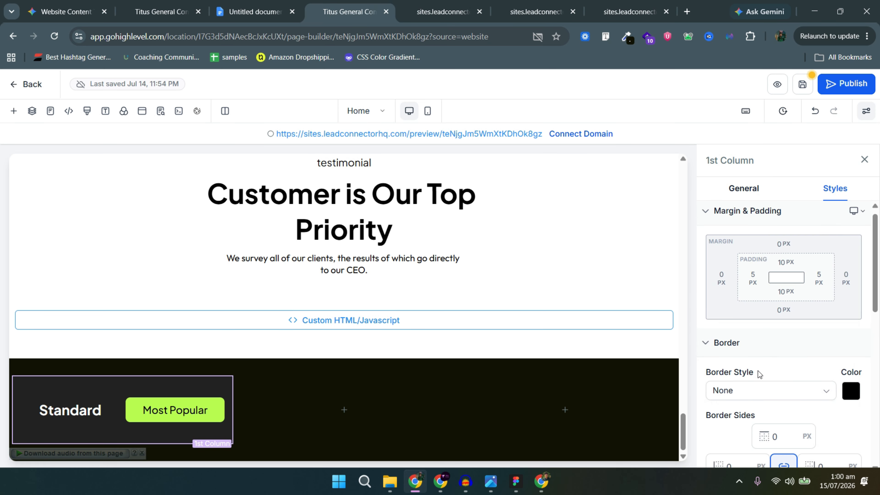
pyautogui.scroll(-6, 758, 310)
pyautogui.scroll(4, 753, 336)
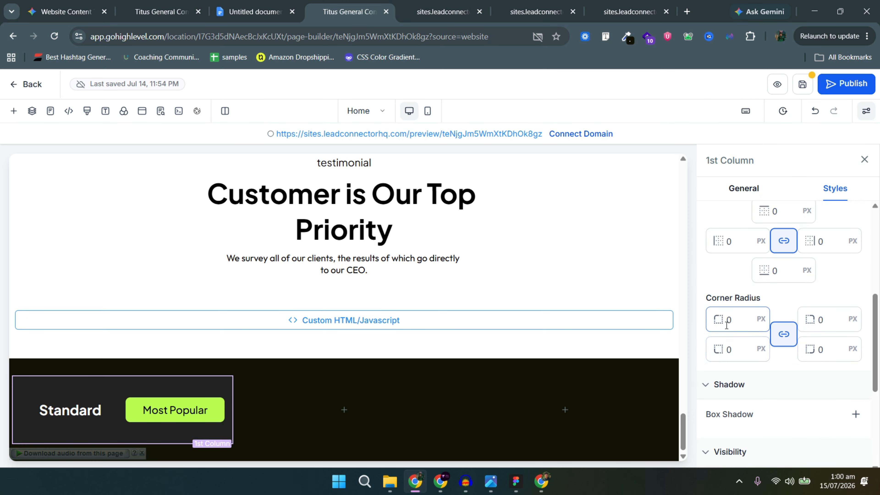
pyautogui.hotkey('alt', 'Tab')
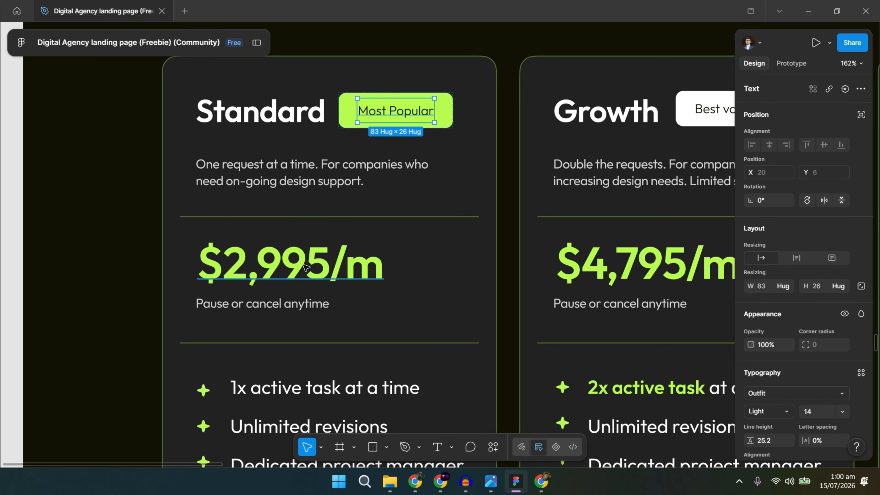
pyautogui.hotkey('alt', 'Tab')
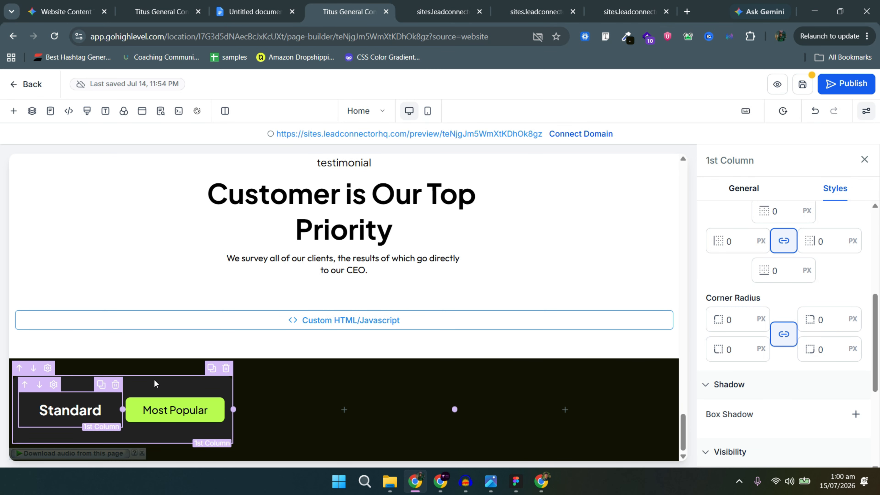
# Drag a Divider element into the Standard pricing card below the header.
pyautogui.click(121, 439)
pyautogui.click(122, 437)
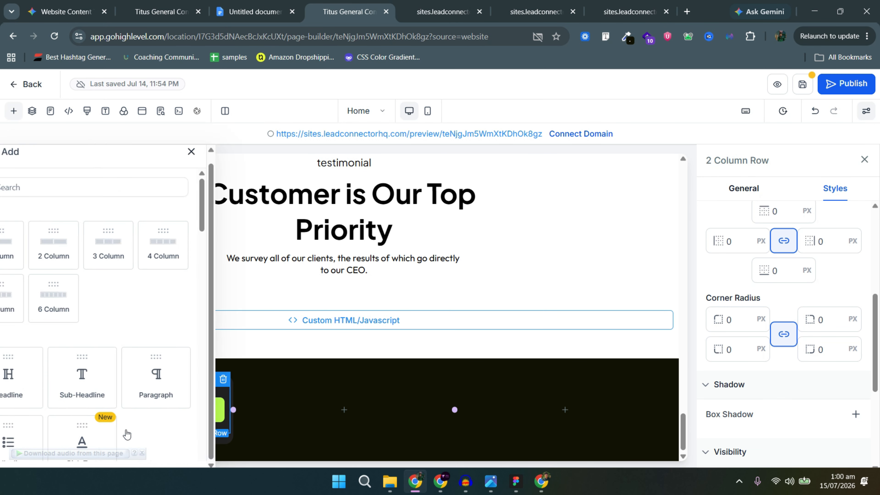
pyautogui.write('DIV')
pyautogui.press('BackSpace')
pyautogui.press('BackSpace')
pyautogui.press('BackSpace')
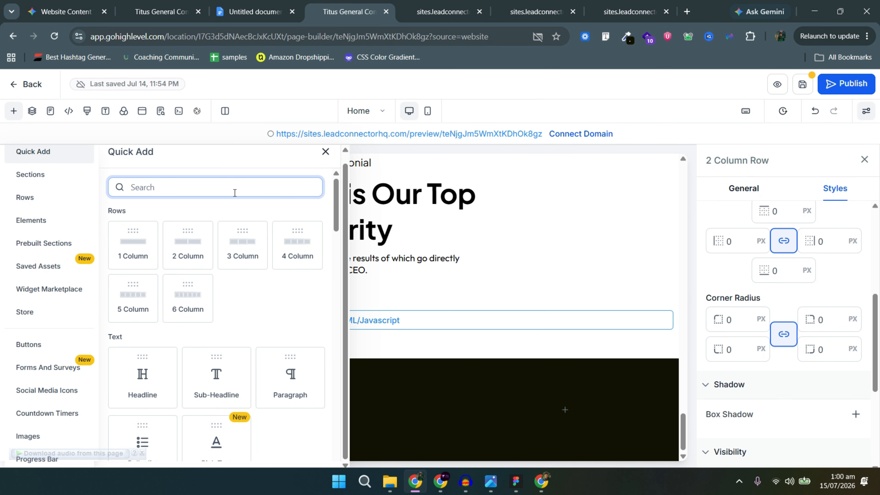
pyautogui.scroll(-12, 193, 325)
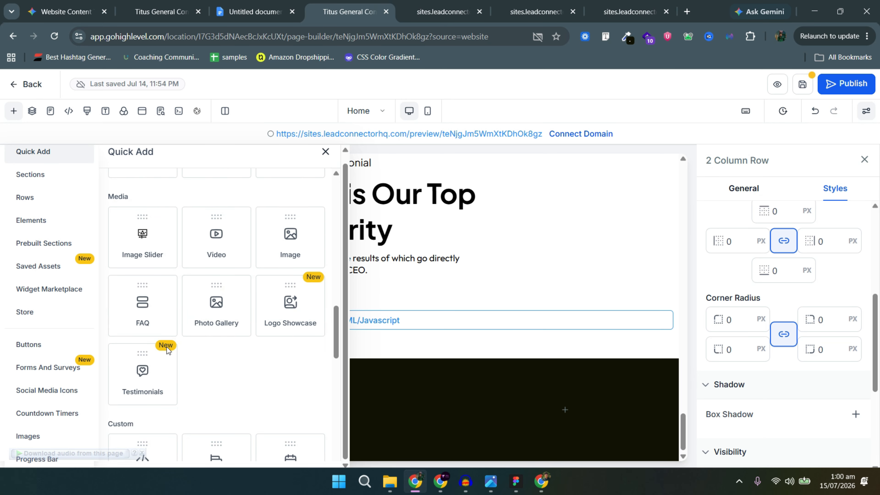
pyautogui.scroll(-5, 210, 329)
pyautogui.click(221, 390)
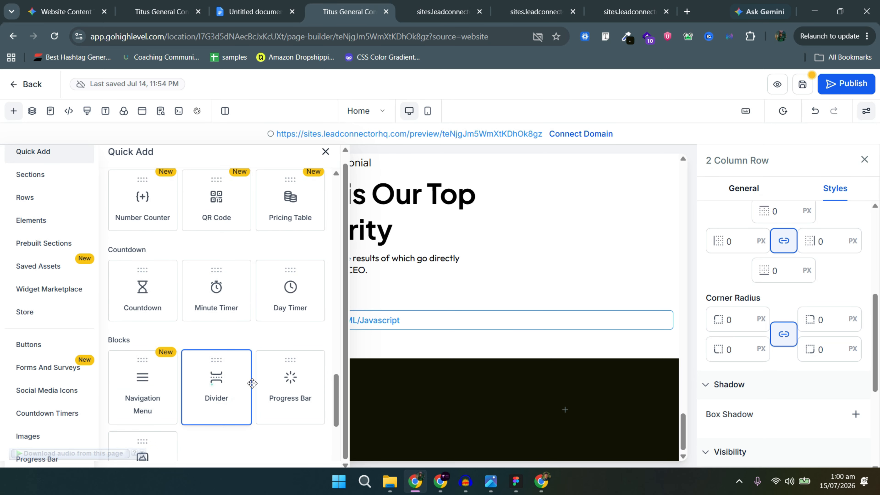
pyautogui.moveTo(213, 376); pyautogui.dragTo(117, 403)
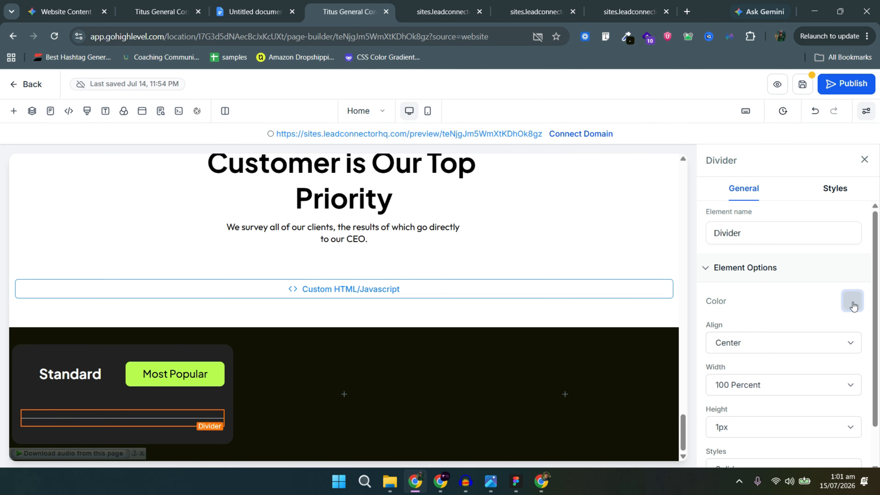
# Colour the divider with the lime custom swatch.
pyautogui.click(853, 301)
pyautogui.click(672, 286)
pyautogui.click(122, 427)
pyautogui.scroll(-5, 145, 305)
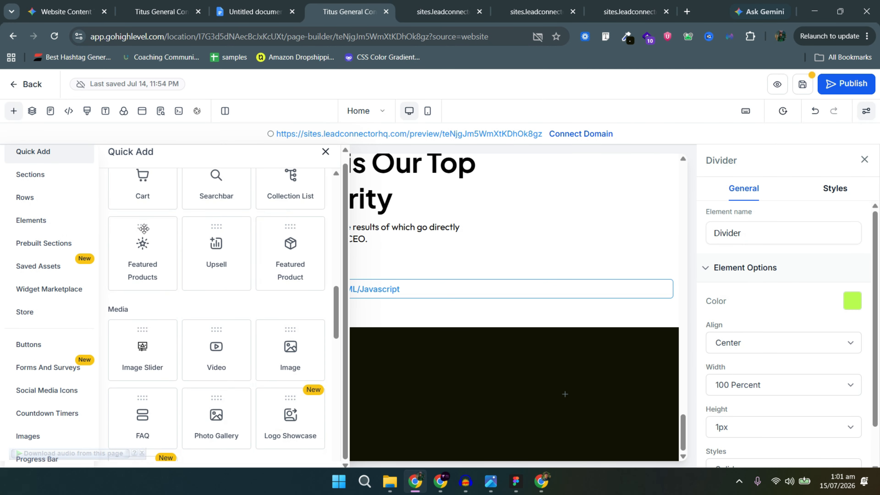
pyautogui.scroll(10, 146, 305)
pyautogui.scroll(2, 145, 305)
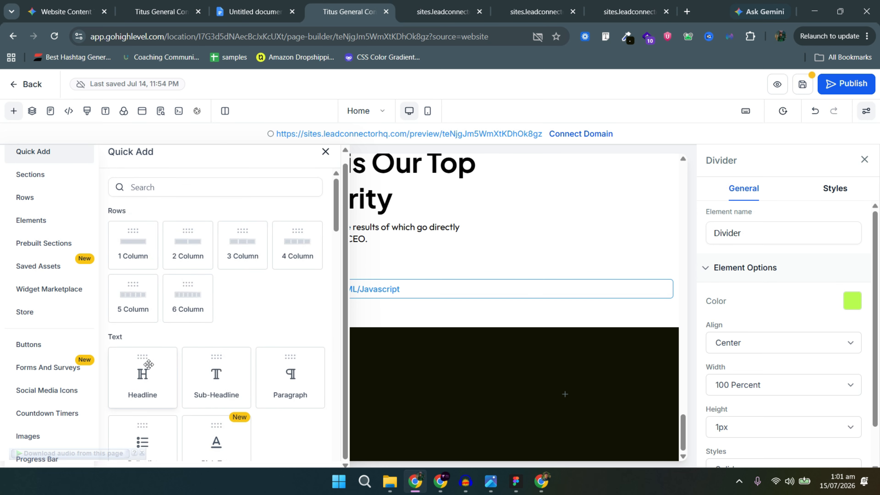
# Add a lime-green $2,995/m price headline to the Standard card.
pyautogui.click(148, 365)
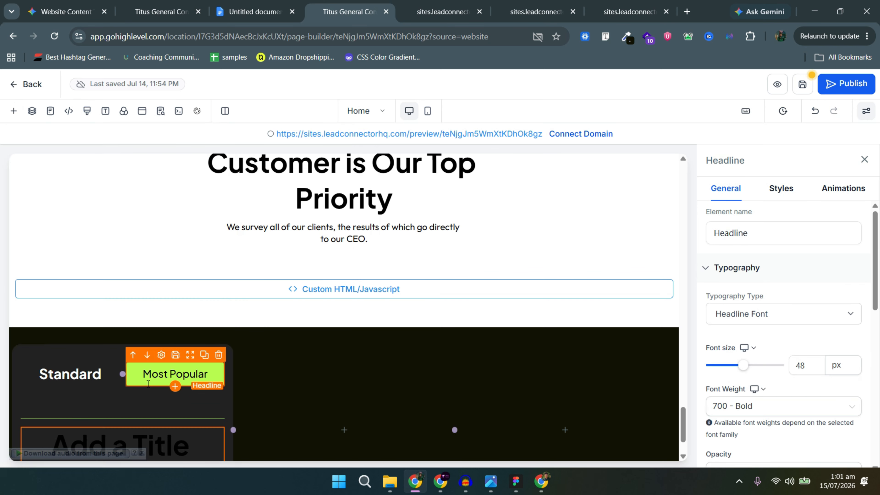
pyautogui.doubleClick(179, 391)
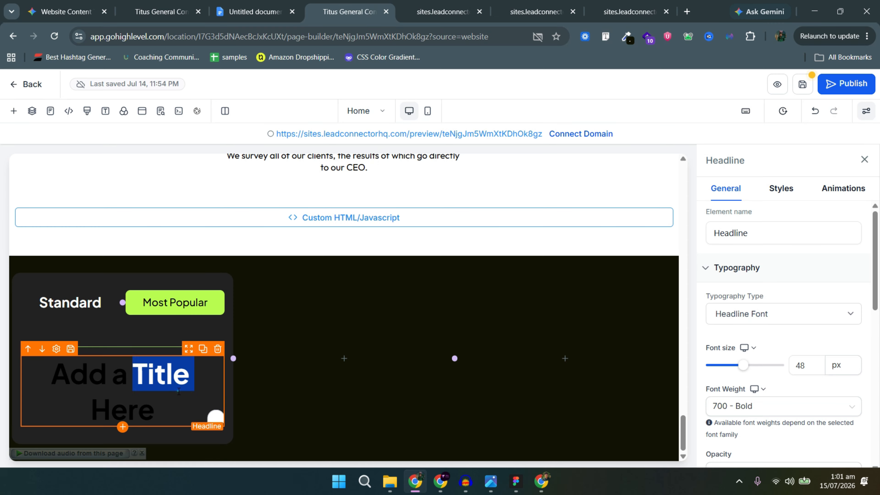
pyautogui.tripleClick(179, 391)
pyautogui.write('$2,995/m')
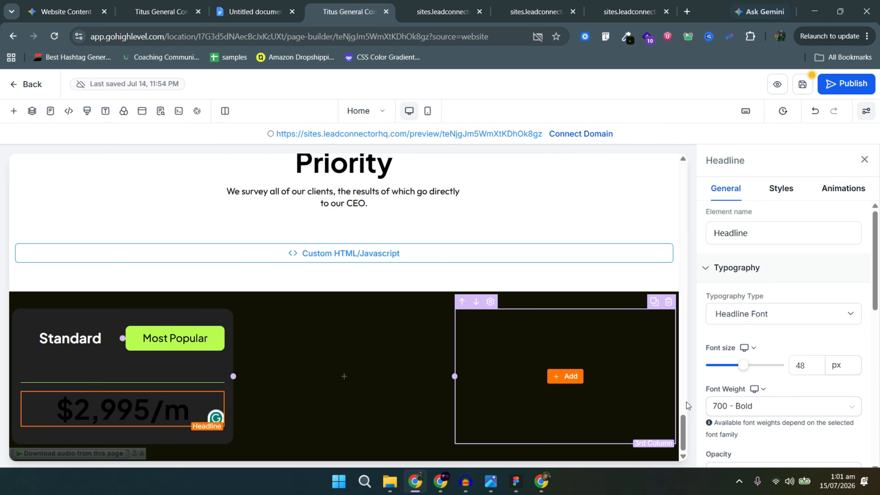
pyautogui.doubleClick(809, 365)
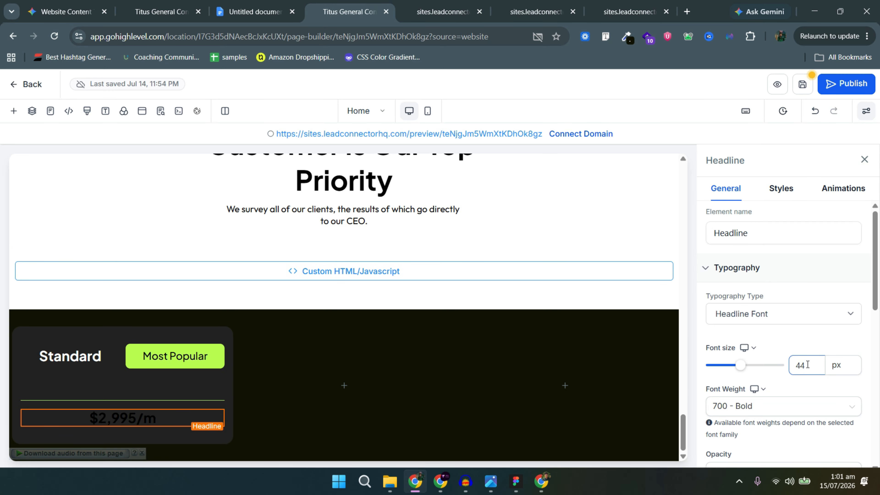
pyautogui.scroll(-8, 797, 326)
pyautogui.click(849, 360)
pyautogui.click(672, 344)
# Add a white 'Pause or cancel anytime' paragraph below the price.
pyautogui.hotkey('alt', 'Tab')
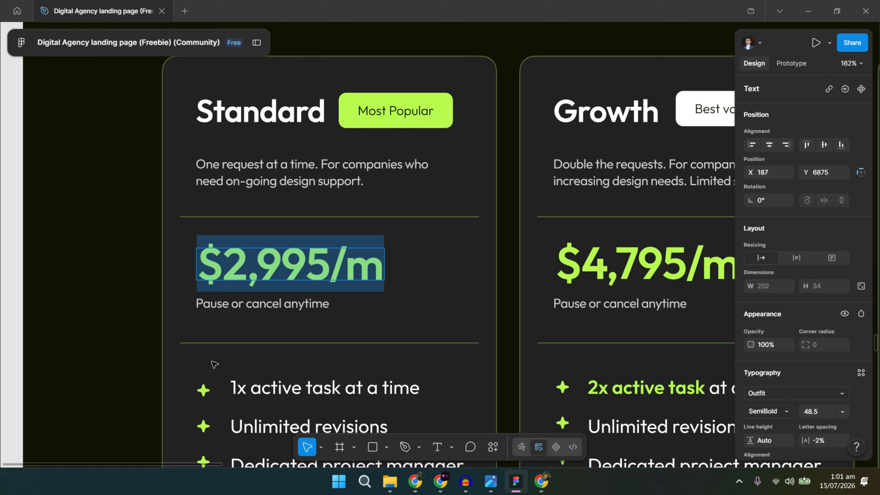
pyautogui.tripleClick(263, 305)
pyautogui.hotkey('alt', 'Tab')
pyautogui.click(120, 433)
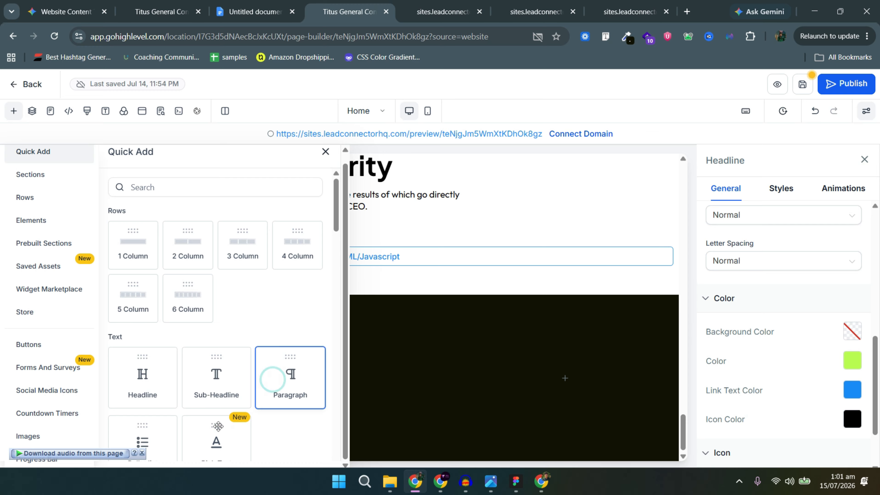
pyautogui.moveTo(218, 426); pyautogui.dragTo(169, 437)
pyautogui.click(852, 361)
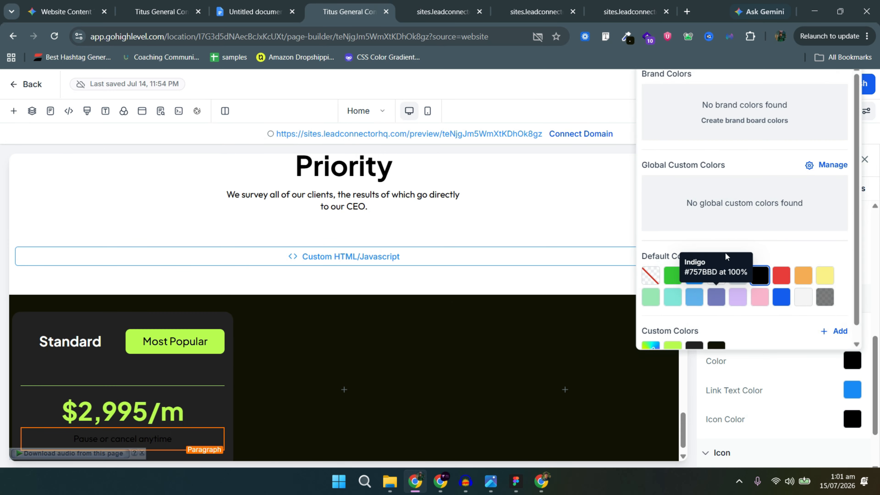
pyautogui.click(716, 276)
# Duplicate the lime divider and move the copy below 'Pause or cancel anytime'.
pyautogui.hotkey('alt', 'Tab')
pyautogui.scroll(-1, 274, 341)
pyautogui.hotkey('alt', 'Tab')
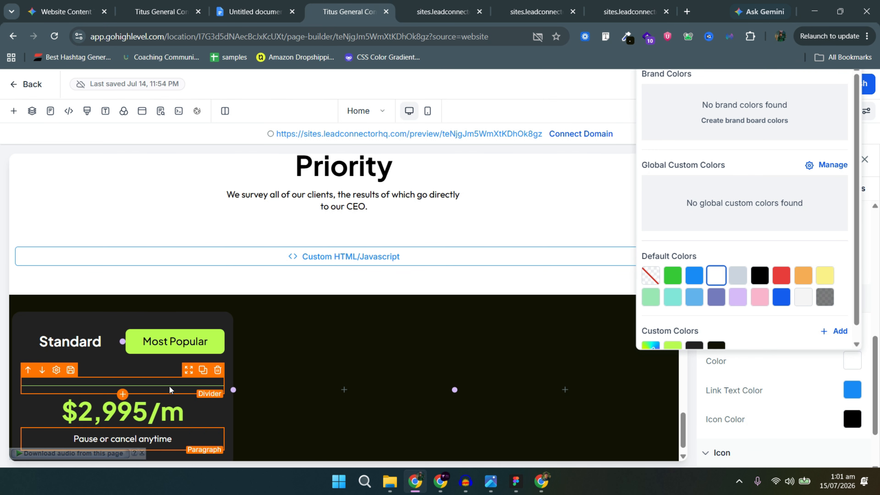
pyautogui.click(169, 387)
pyautogui.click(203, 369)
pyautogui.click(42, 391)
pyautogui.scroll(-1, 46, 392)
pyautogui.click(42, 396)
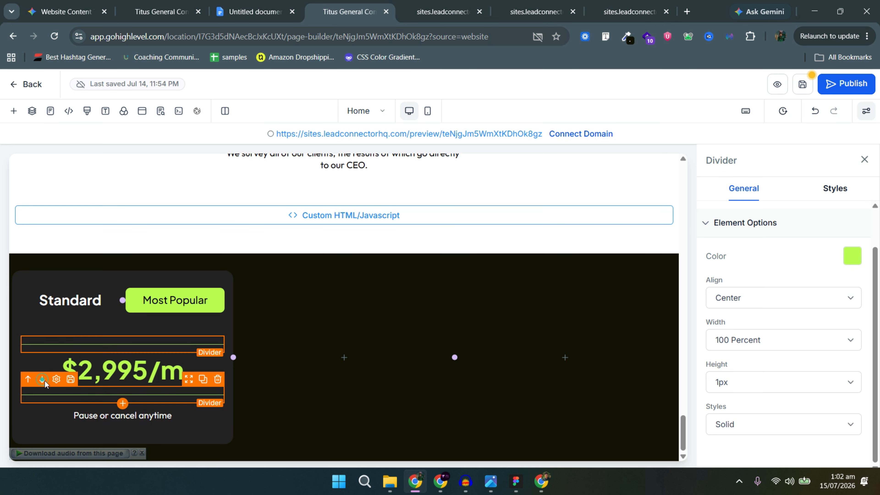
pyautogui.click(45, 381)
pyautogui.scroll(-5, 742, 398)
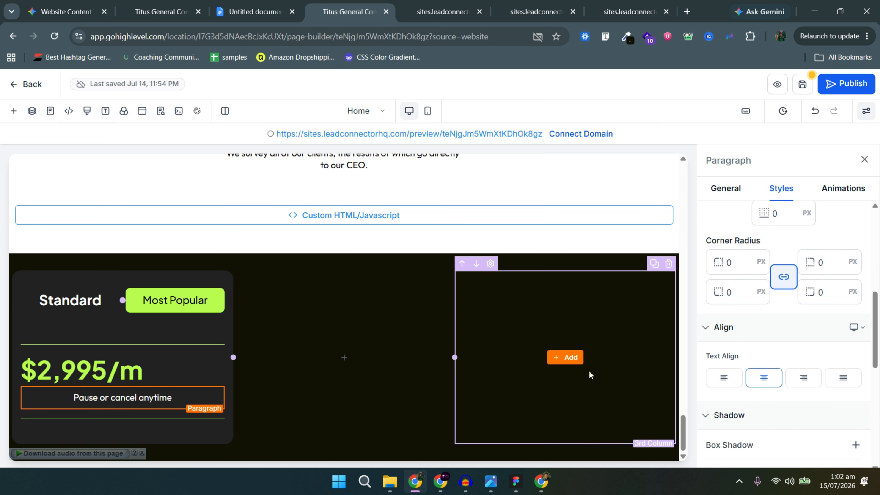
# Check the Figma feature list and select the '1x active task at a time' text.
pyautogui.hotkey('alt', 'Tab')
pyautogui.scroll(-5, 281, 353)
pyautogui.scroll(-1, 282, 353)
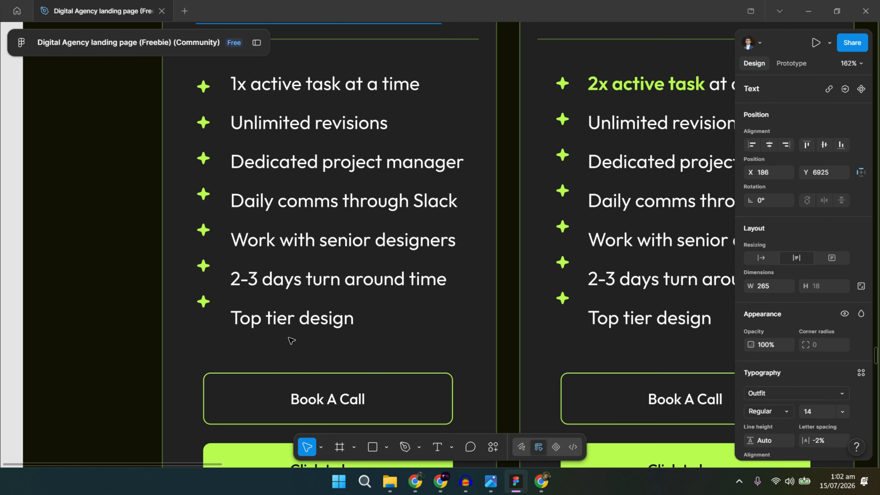
pyautogui.scroll(1, 308, 160)
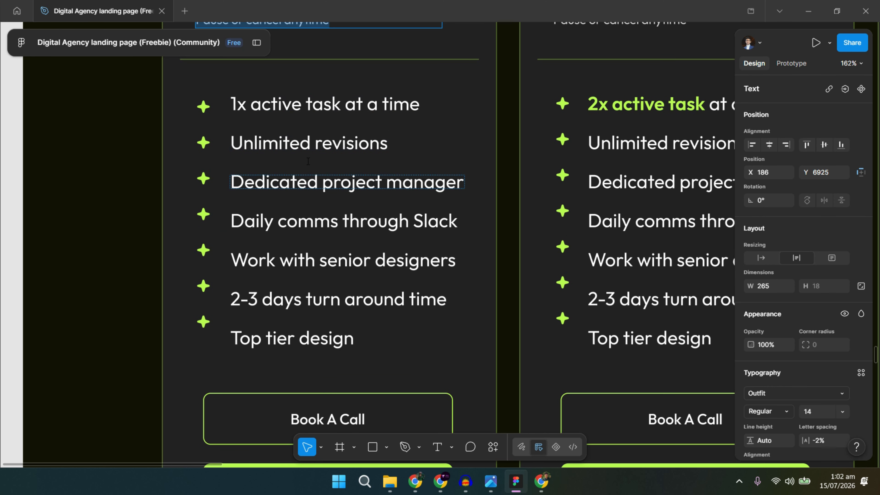
pyautogui.doubleClick(312, 109)
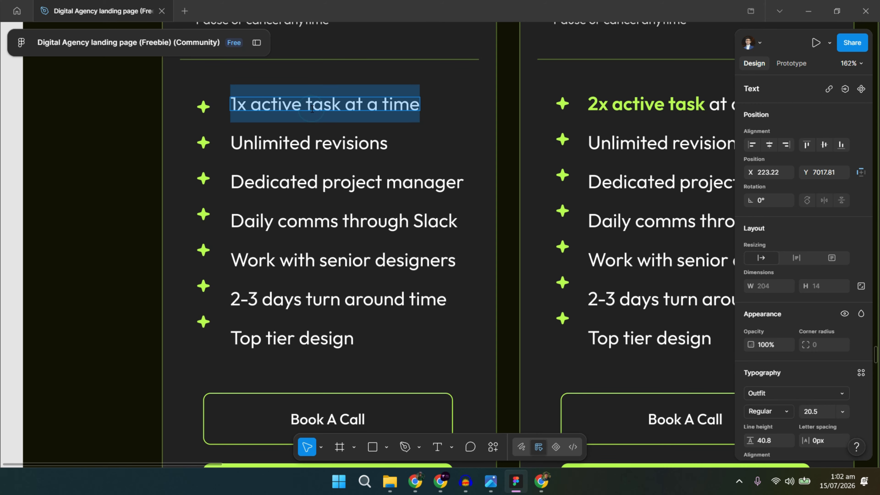
pyautogui.hotkey('alt', 'Tab')
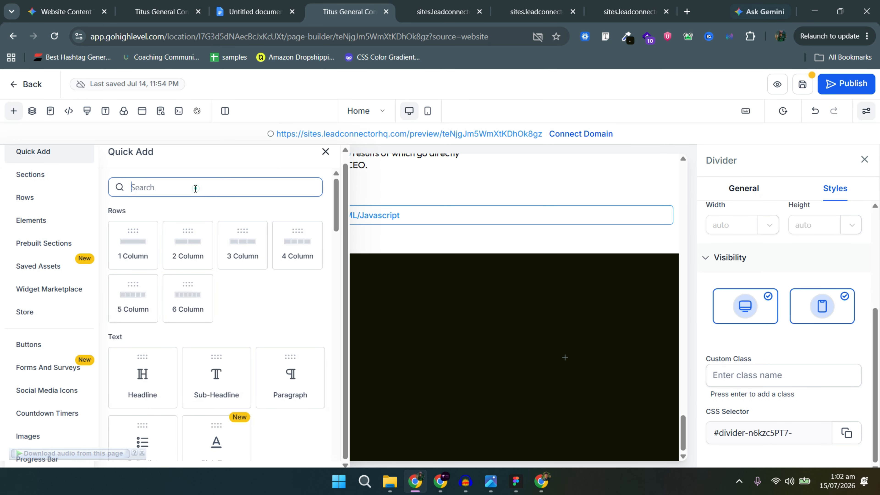
# Add a Bullet list element to the Standard pricing card.
pyautogui.click(195, 189)
pyautogui.scroll(-3, 242, 301)
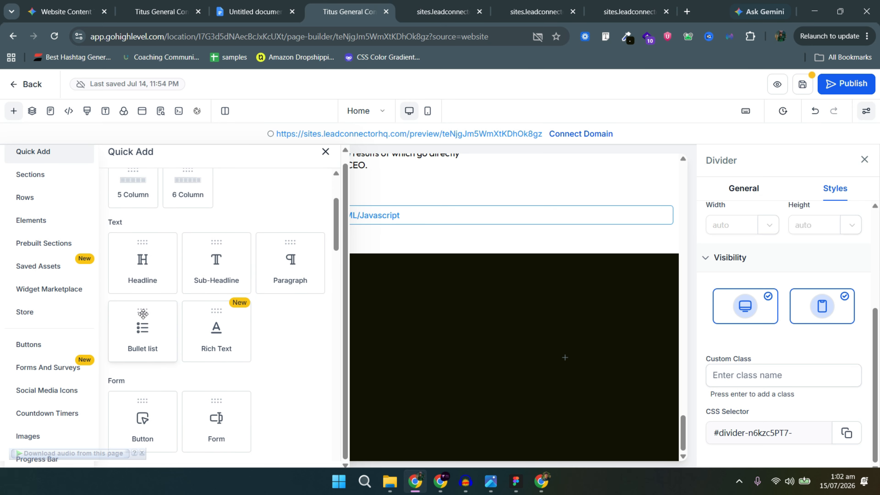
pyautogui.click(155, 336)
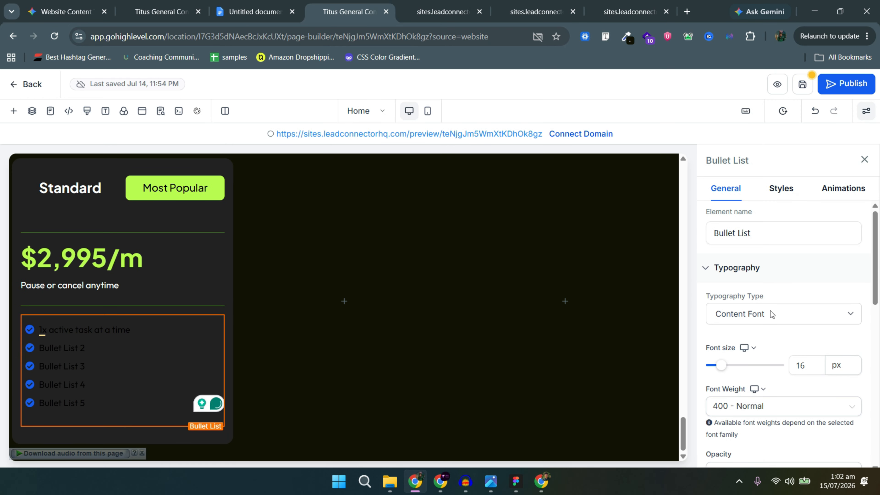
pyautogui.scroll(-10, 770, 311)
# Make the bullet icons lime green #b9fd50 and set the list font size to 18.
pyautogui.click(852, 316)
pyautogui.click(673, 301)
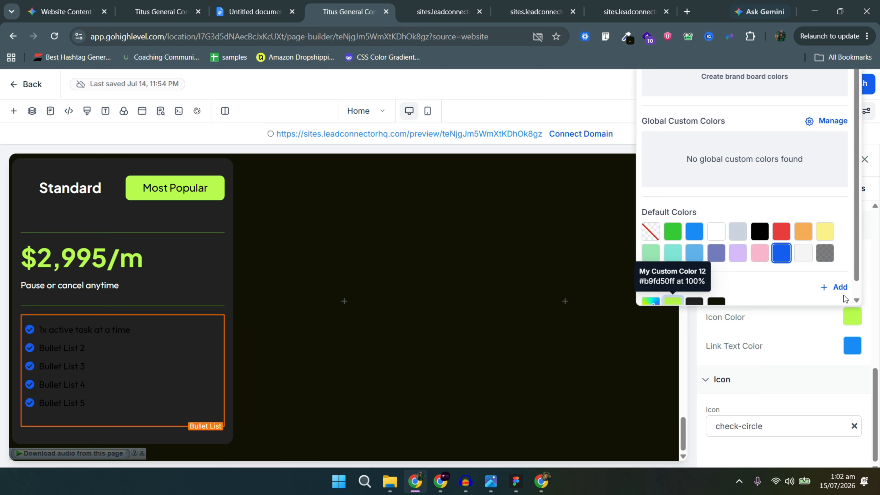
pyautogui.click(812, 322)
pyautogui.scroll(5, 829, 245)
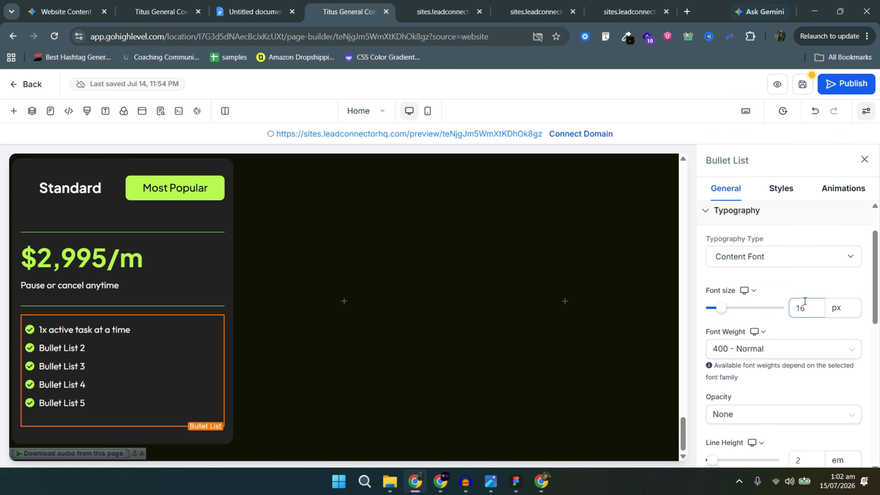
pyautogui.click(812, 300)
pyautogui.write('18')
pyautogui.scroll(-10, 787, 347)
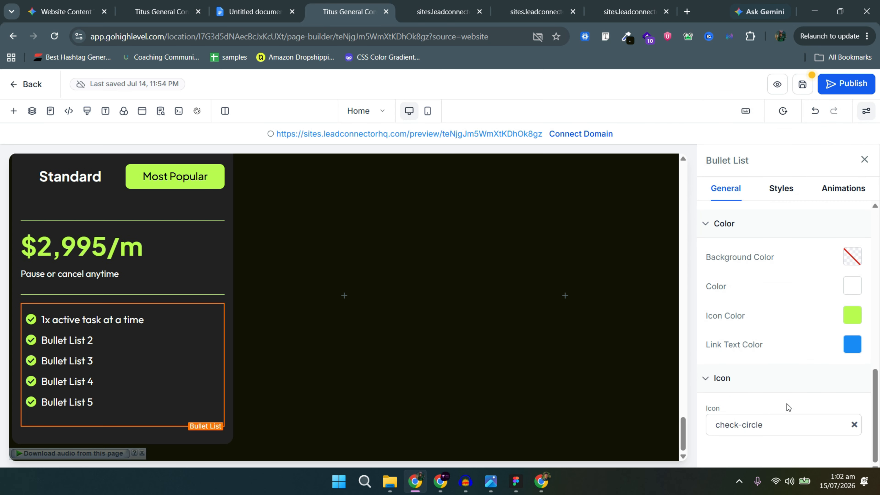
# Try star icons for the bullets and compare them with the Figma design.
pyautogui.click(780, 420)
pyautogui.click(768, 371)
pyautogui.write('star')
pyautogui.scroll(-1, 774, 439)
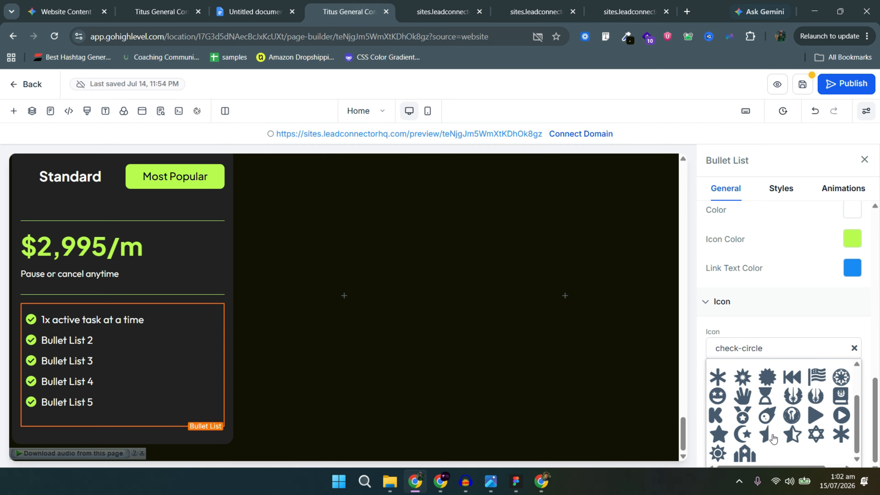
pyautogui.click(718, 435)
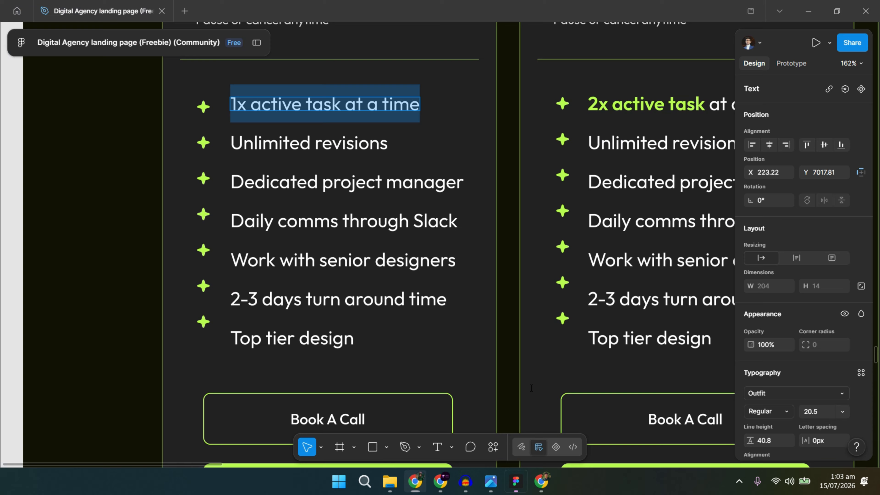
pyautogui.hotkey('alt', 'Tab')
pyautogui.hotkey('alt', 'Tab')
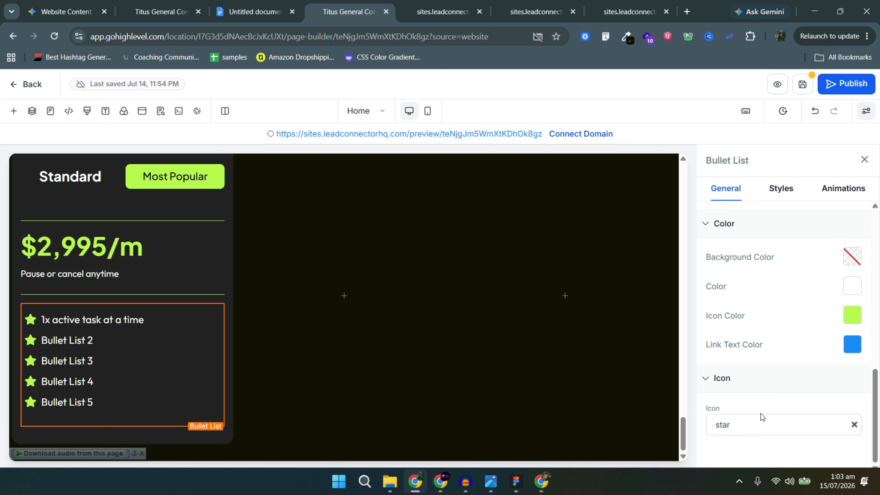
# Replace the bullet icons with plain check marks.
pyautogui.click(763, 419)
pyautogui.scroll(-5, 773, 398)
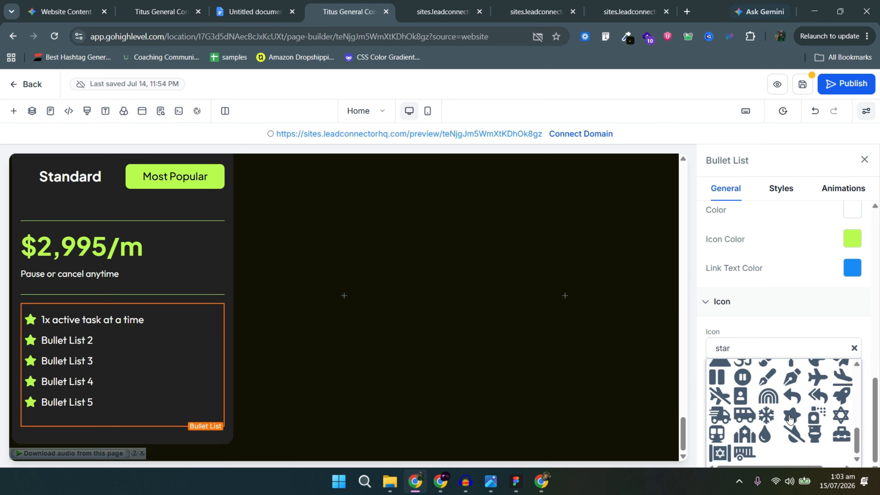
pyautogui.scroll(7, 785, 391)
pyautogui.click(431, 352)
pyautogui.click(139, 361)
pyautogui.click(770, 426)
pyautogui.scroll(-2, 770, 427)
pyautogui.click(765, 375)
pyautogui.write('C')
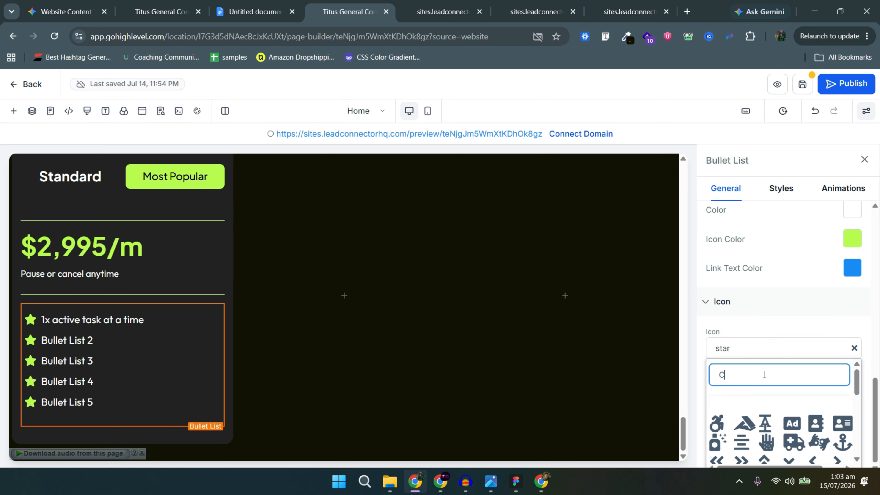
pyautogui.write('heck')
pyautogui.click(717, 423)
pyautogui.scroll(-5, 772, 324)
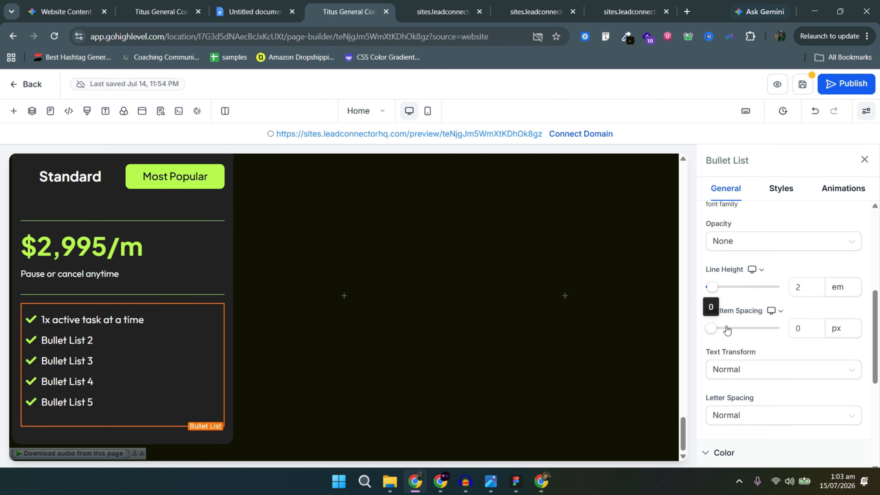
# Set the list item spacing to 7 px.
pyautogui.moveTo(727, 331); pyautogui.dragTo(713, 331)
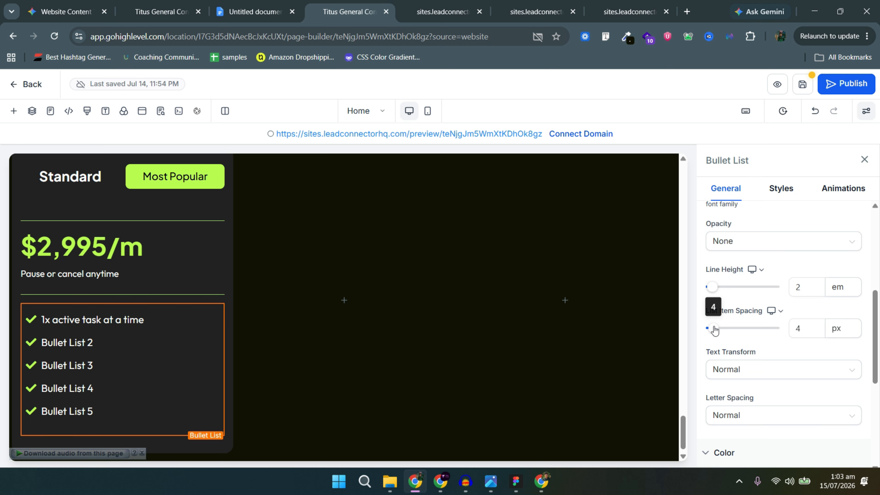
pyautogui.scroll(5, 728, 331)
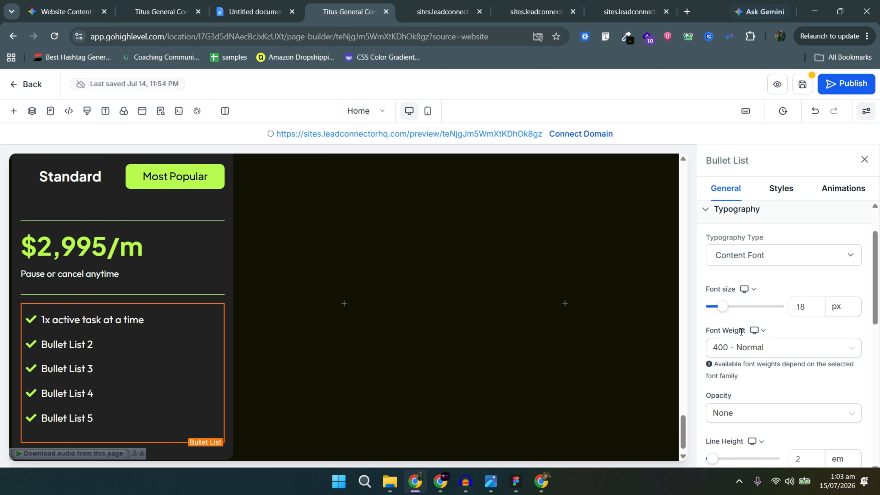
pyautogui.scroll(2, 735, 322)
pyautogui.scroll(-3, 735, 322)
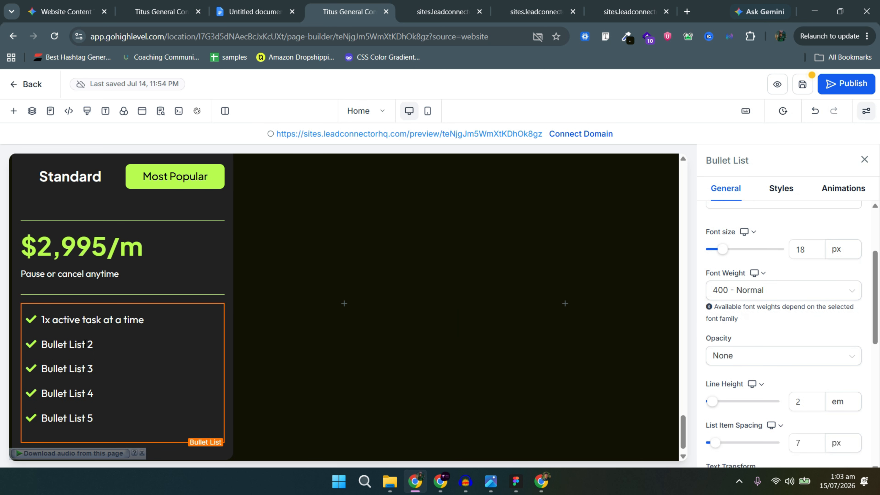
pyautogui.hotkey('alt', 'Tab')
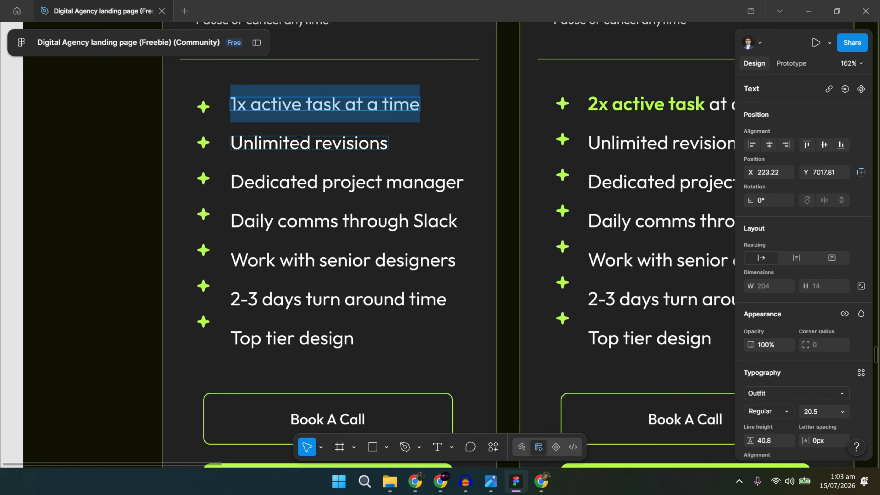
# Copy 'Unlimited revisions' and 'Dedicated project manager' from Figma into bullets 2 and 3.
pyautogui.doubleClick(298, 140)
pyautogui.hotkey('ctrl', 'c')
pyautogui.hotkey('alt', 'Tab')
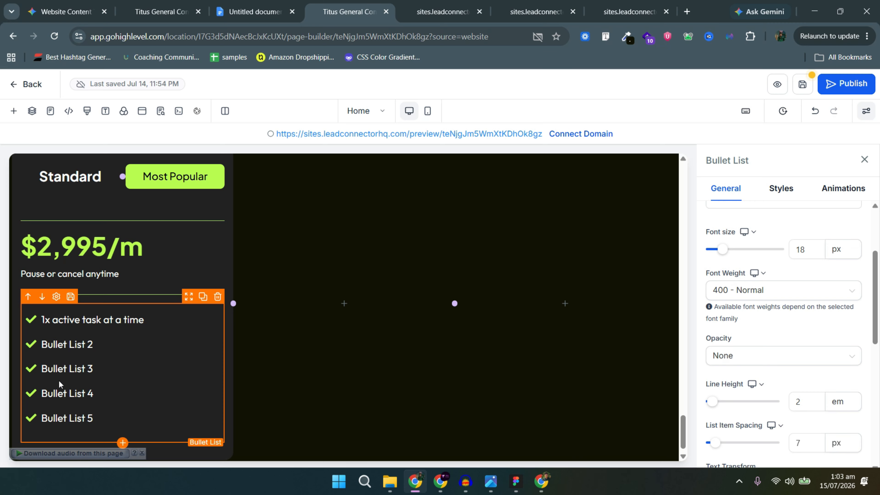
pyautogui.tripleClick(69, 345)
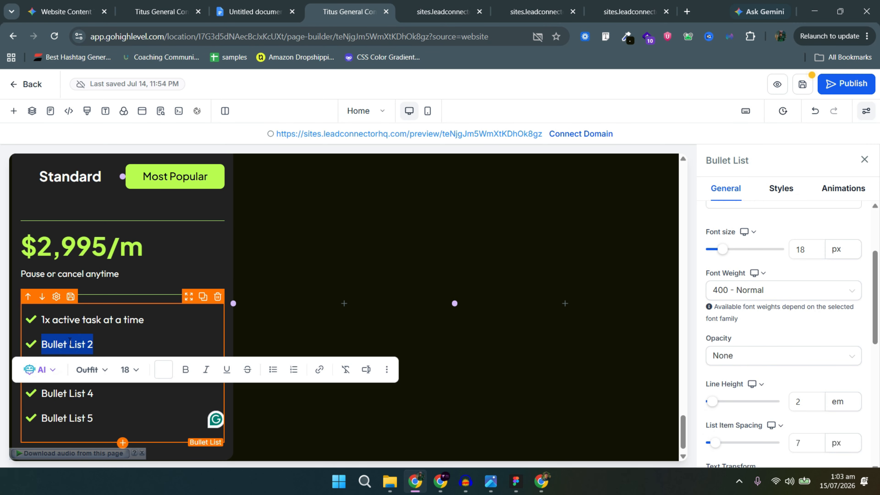
pyautogui.hotkey('ctrl', 'v')
pyautogui.hotkey('alt', 'Tab')
pyautogui.doubleClick(344, 181)
pyautogui.hotkey('alt', 'Tab')
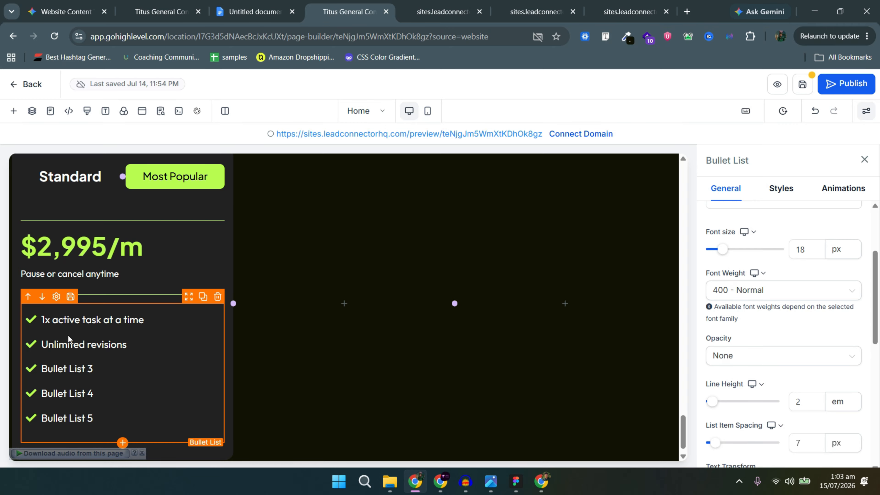
pyautogui.tripleClick(78, 369)
pyautogui.write('Dedicated project manager')
pyautogui.hotkey('alt', 'Tab')
# Paste 'Daily comms through Slack', 'Work with senior designers' and '2-3 days turn around time' into the list.
pyautogui.doubleClick(329, 224)
pyautogui.hotkey('alt', 'Tab')
pyautogui.tripleClick(72, 393)
pyautogui.hotkey('alt', 'Tab')
pyautogui.doubleClick(325, 266)
pyautogui.hotkey('ctrl', 'c')
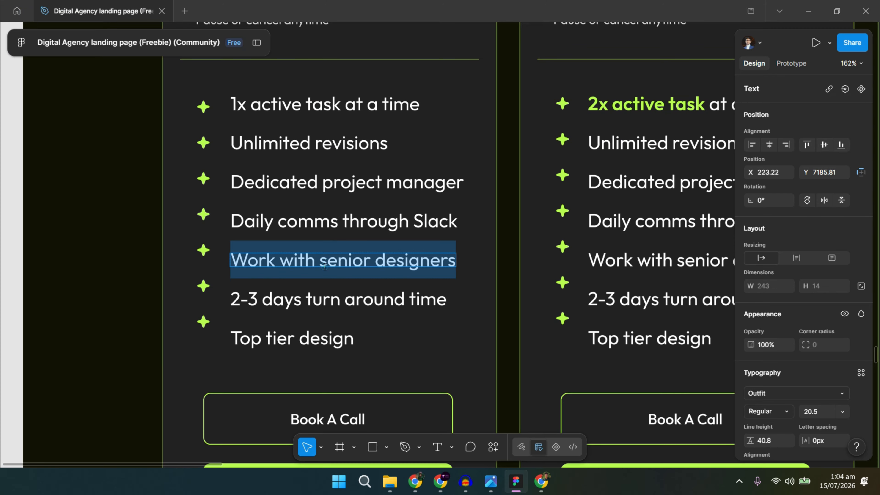
pyautogui.hotkey('alt', 'Tab')
pyautogui.tripleClick(87, 419)
pyautogui.hotkey('ctrl', 'v')
pyautogui.hotkey('alt', 'Tab')
pyautogui.doubleClick(325, 298)
pyautogui.hotkey('alt', 'Tab')
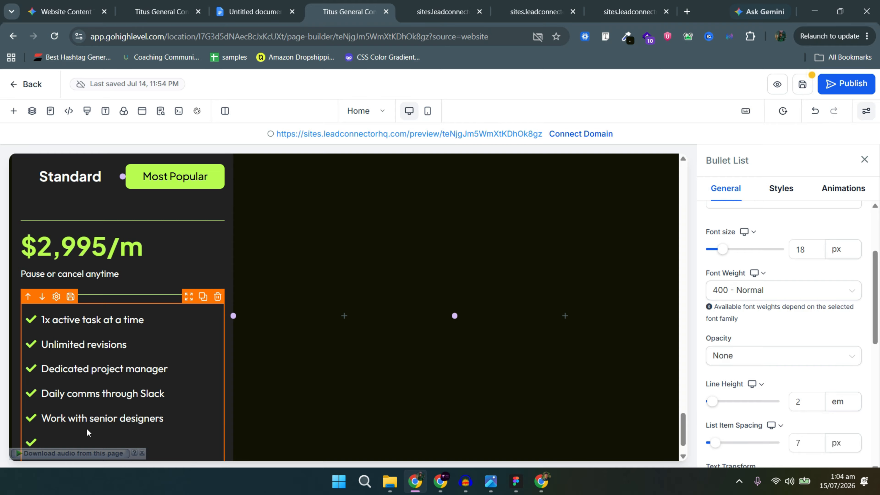
pyautogui.write('2-3 days turn around time')
pyautogui.press('Return')
# Add 'Top tier design' from Figma as the seventh bullet.
pyautogui.hotkey('alt', 'Tab')
pyautogui.doubleClick(305, 339)
pyautogui.hotkey('alt', 'Tab')
pyautogui.scroll(-1, 145, 377)
pyautogui.hotkey('alt', 'Tab')
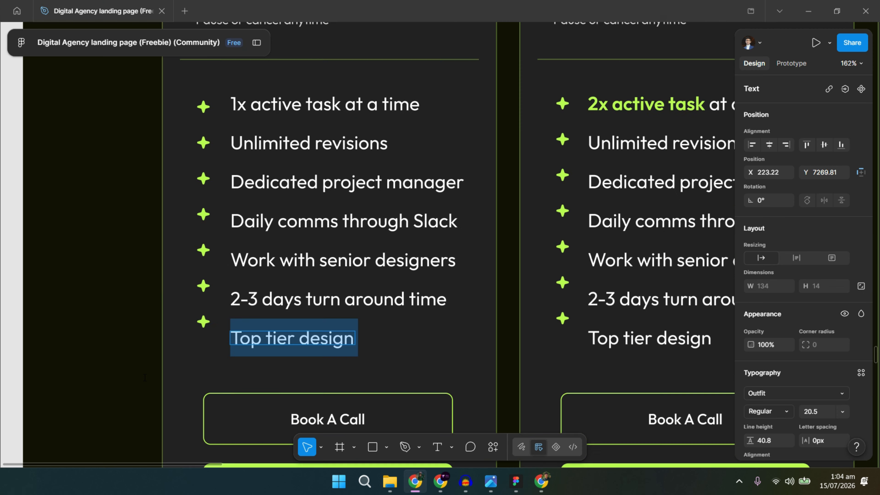
pyautogui.scroll(-5, 326, 215)
pyautogui.hotkey('ctrl', 'c')
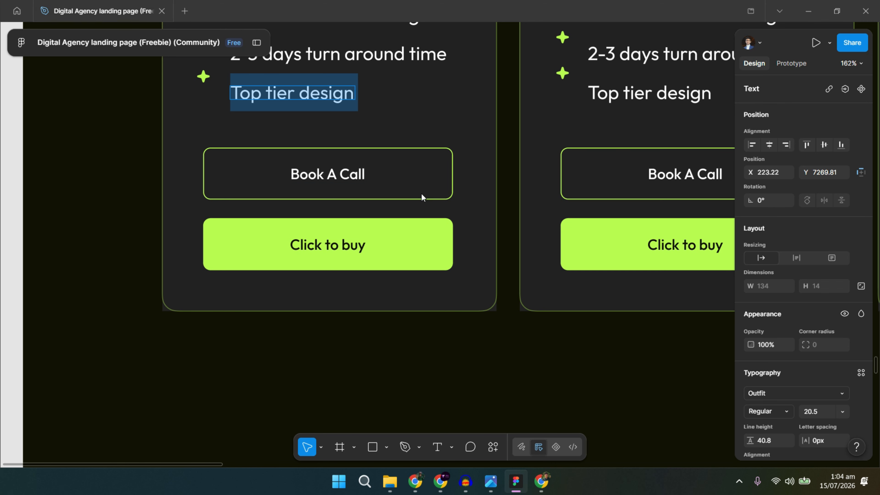
pyautogui.hotkey('alt', 'Tab')
pyautogui.hotkey('ctrl', 'v')
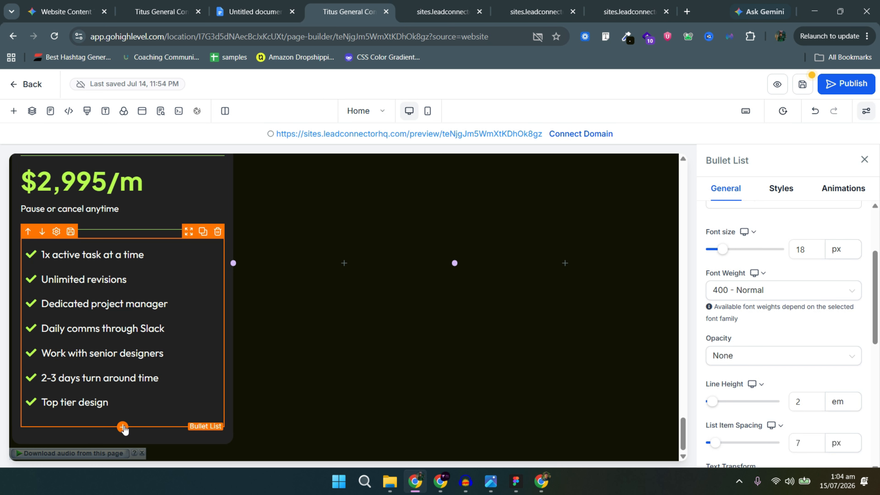
# Add a Get Started button below the feature list.
pyautogui.click(122, 427)
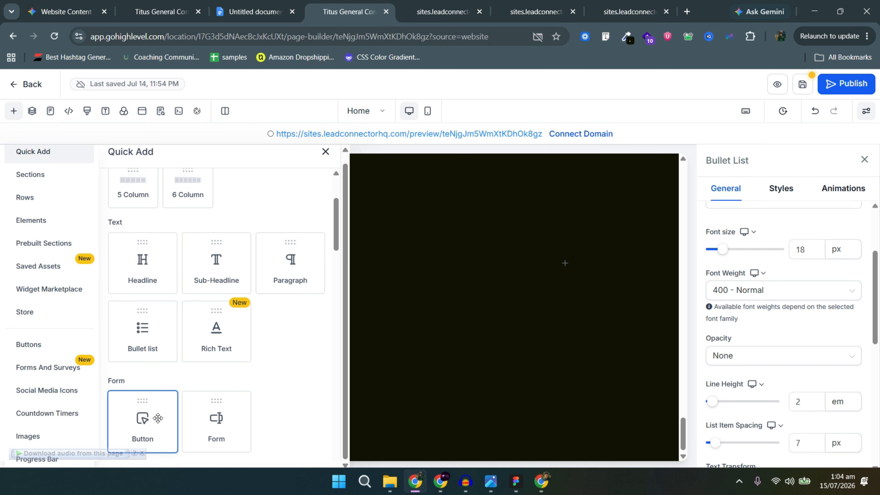
pyautogui.click(140, 433)
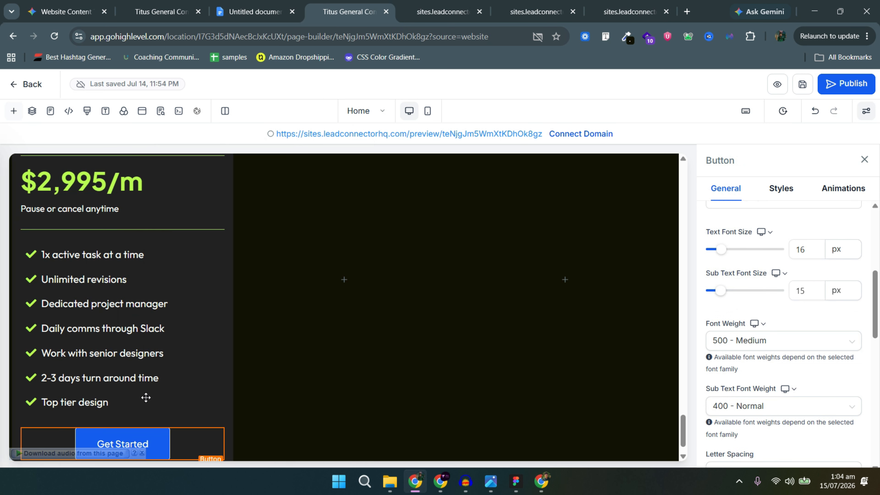
pyautogui.scroll(-10, 829, 347)
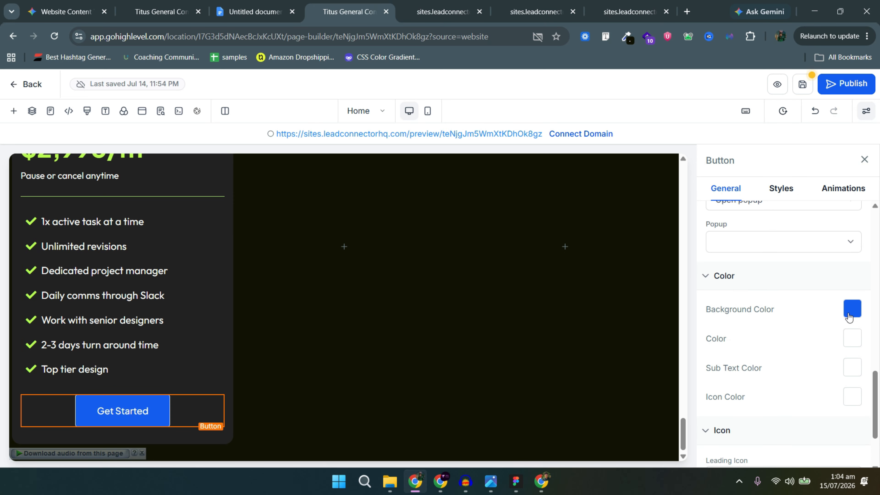
# Make the Get Started button's background transparent.
pyautogui.click(846, 315)
pyautogui.click(797, 296)
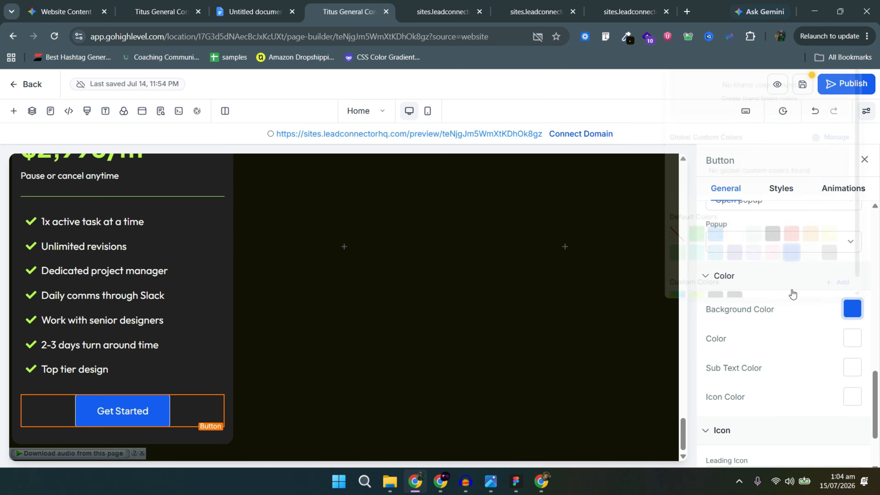
pyautogui.click(852, 317)
pyautogui.click(626, 250)
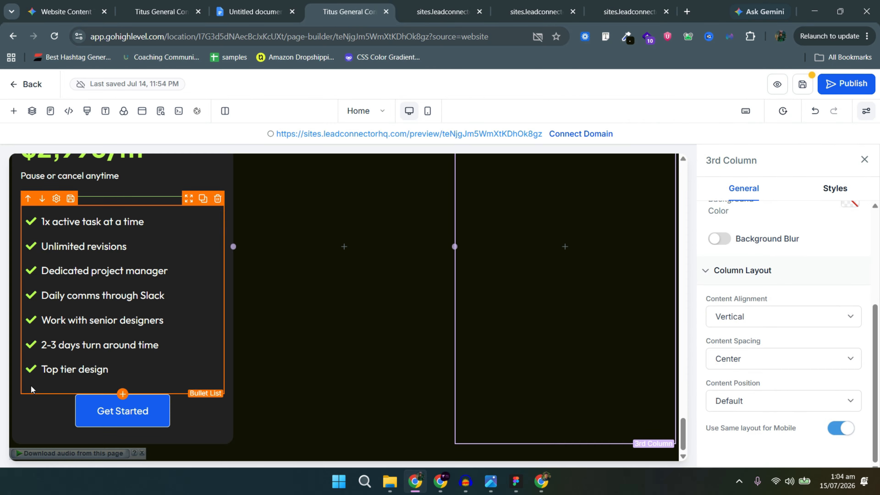
pyautogui.click(43, 408)
pyautogui.scroll(-5, 825, 334)
pyautogui.scroll(-3, 843, 336)
pyautogui.click(849, 228)
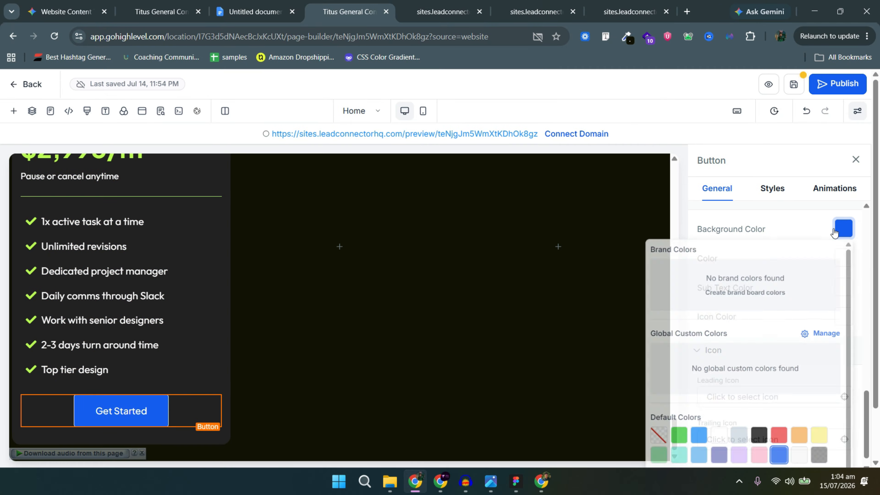
pyautogui.click(642, 451)
pyautogui.click(828, 236)
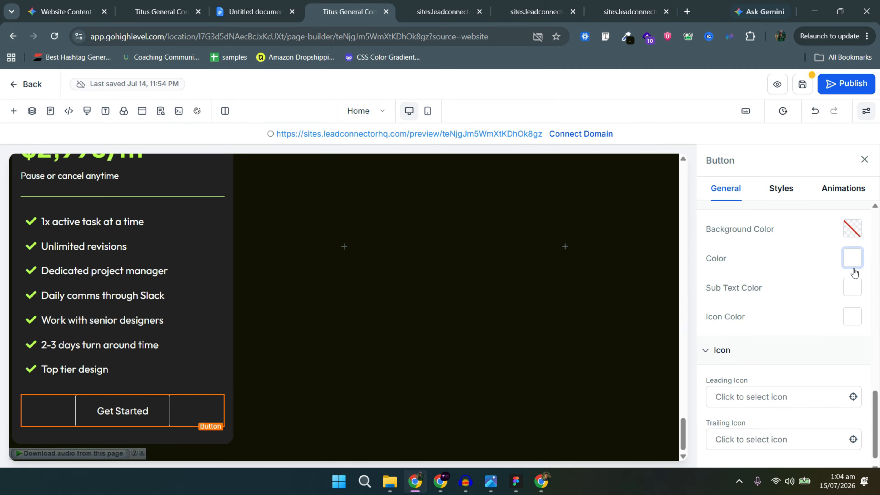
# Give the Get Started button a lime border.
pyautogui.click(786, 195)
pyautogui.scroll(-6, 824, 302)
pyautogui.click(850, 268)
pyautogui.scroll(-2, 684, 430)
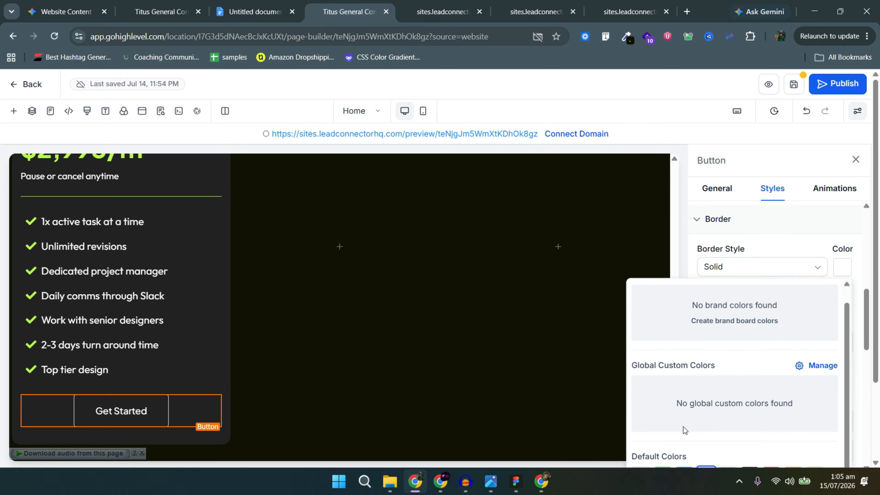
pyautogui.click(843, 268)
pyautogui.scroll(2, 843, 269)
pyautogui.click(851, 382)
pyautogui.click(663, 368)
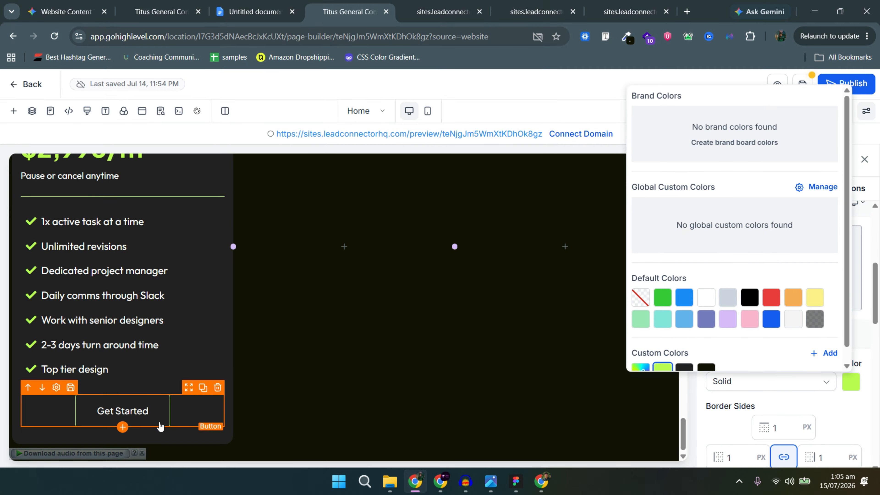
# Duplicate the button and give the copy a 10 px top margin.
pyautogui.hotkey('ctrl', 'd')
pyautogui.scroll(-1, 166, 414)
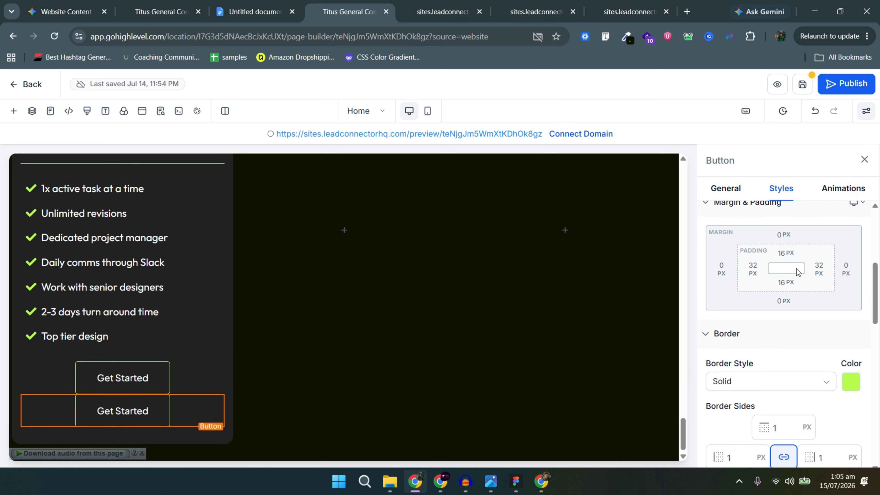
pyautogui.click(780, 236)
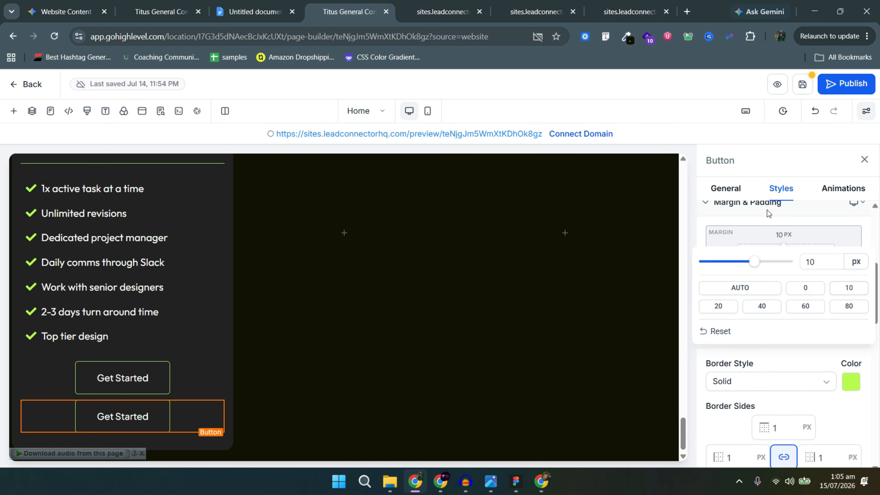
pyautogui.click(780, 238)
# Fill the lower button with lime and make its text black.
pyautogui.click(741, 192)
pyautogui.scroll(-10, 839, 347)
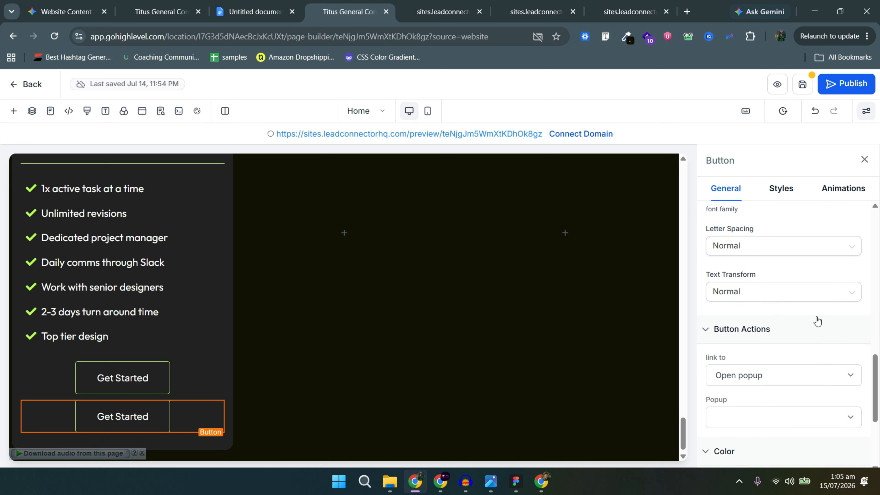
pyautogui.click(850, 215)
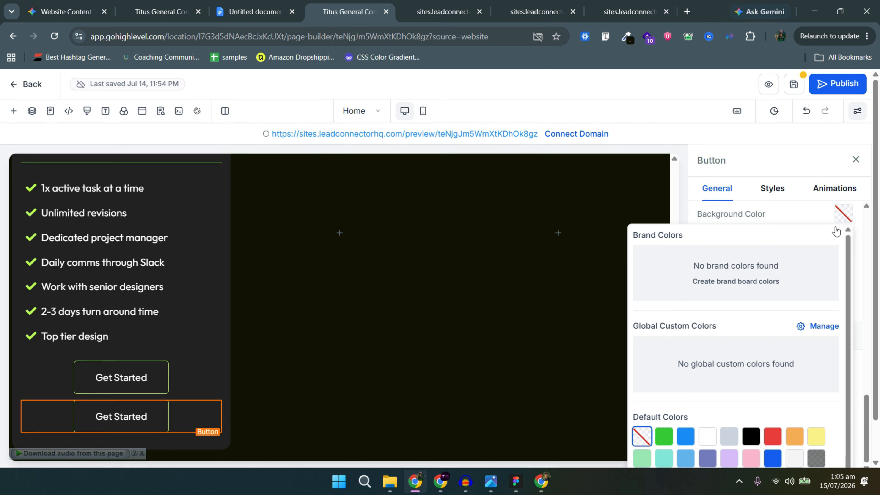
pyautogui.click(838, 222)
pyautogui.scroll(-4, 826, 312)
pyautogui.click(853, 384)
pyautogui.click(664, 369)
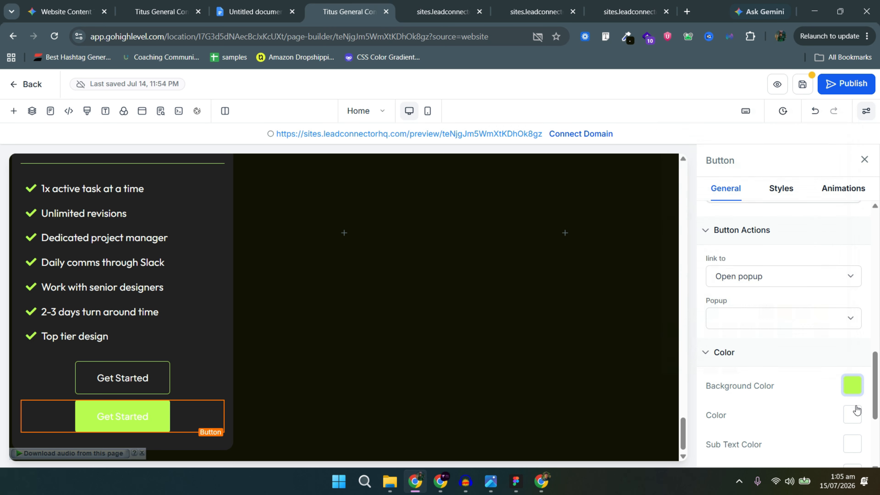
pyautogui.click(853, 414)
pyautogui.click(756, 328)
# Recheck the lower button's top margin setting.
pyautogui.click(781, 190)
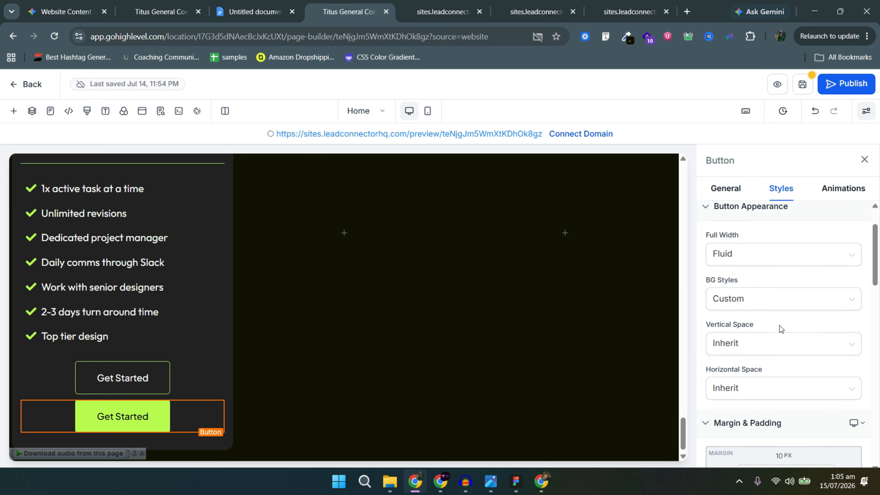
pyautogui.scroll(-5, 782, 328)
pyautogui.click(783, 291)
pyautogui.click(816, 270)
pyautogui.scroll(5, 201, 276)
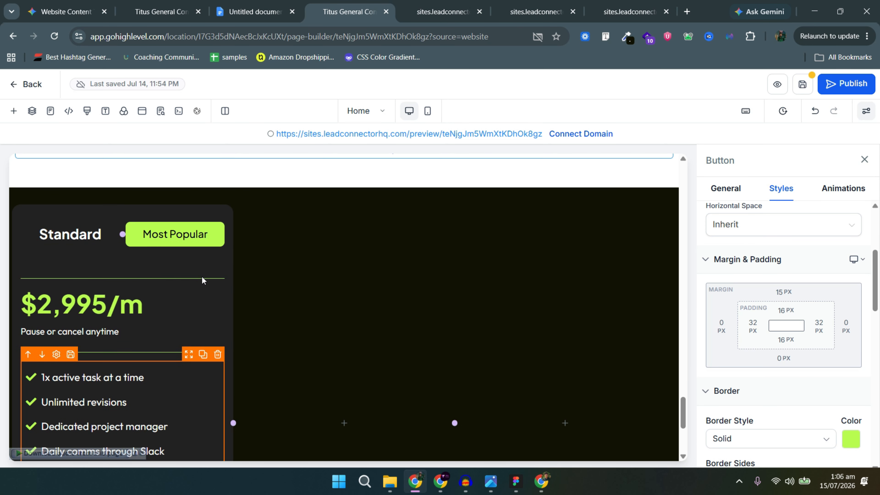
# Select the first pricing column and inspect the Standard card's stroke settings in Figma.
pyautogui.click(149, 250)
pyautogui.hotkey('alt', 'Tab')
pyautogui.scroll(10, 476, 217)
pyautogui.click(489, 149)
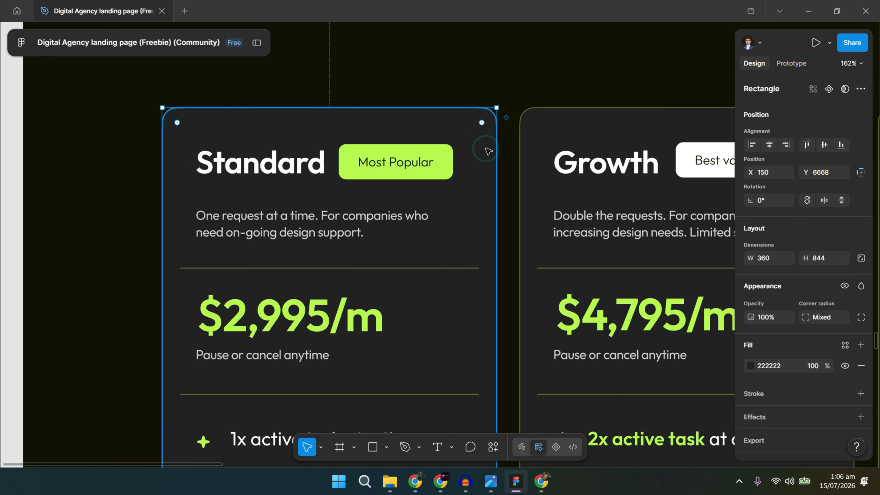
pyautogui.scroll(-1, 829, 333)
pyautogui.click(794, 394)
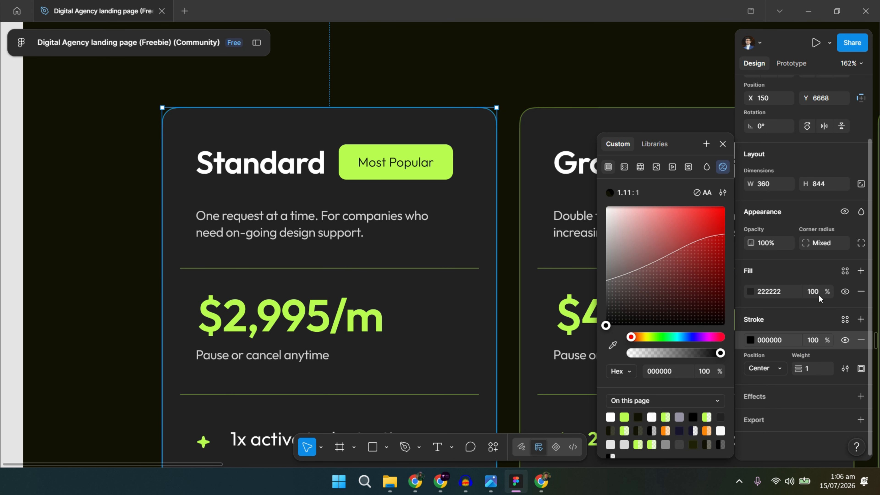
pyautogui.scroll(4, 824, 359)
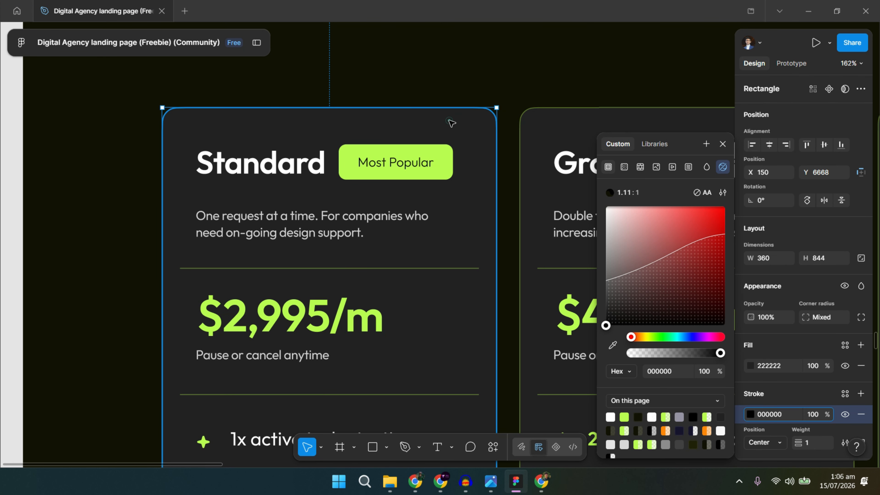
pyautogui.hotkey('alt', 'Tab')
pyautogui.scroll(-5, 783, 312)
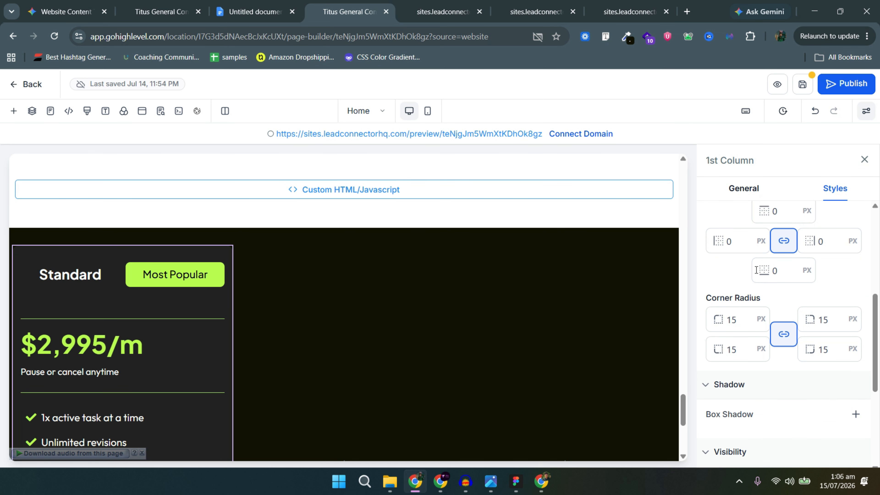
# Give the first pricing column a solid, lime, 1 px border.
pyautogui.scroll(3, 784, 312)
pyautogui.click(771, 280)
pyautogui.click(723, 123)
pyautogui.click(852, 278)
pyautogui.click(672, 259)
pyautogui.click(776, 326)
pyautogui.write('1')
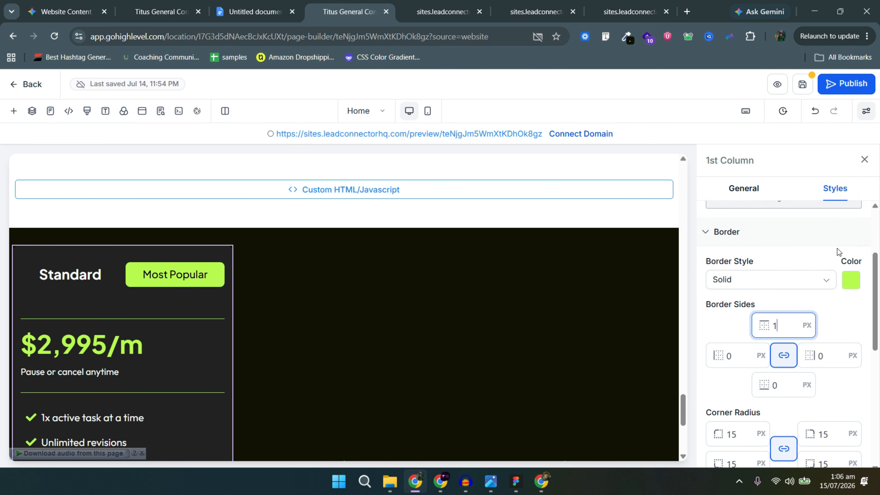
pyautogui.scroll(-3, 745, 322)
# Delete the extra pricing card and give the first column 10 px left and right margins.
pyautogui.click(572, 309)
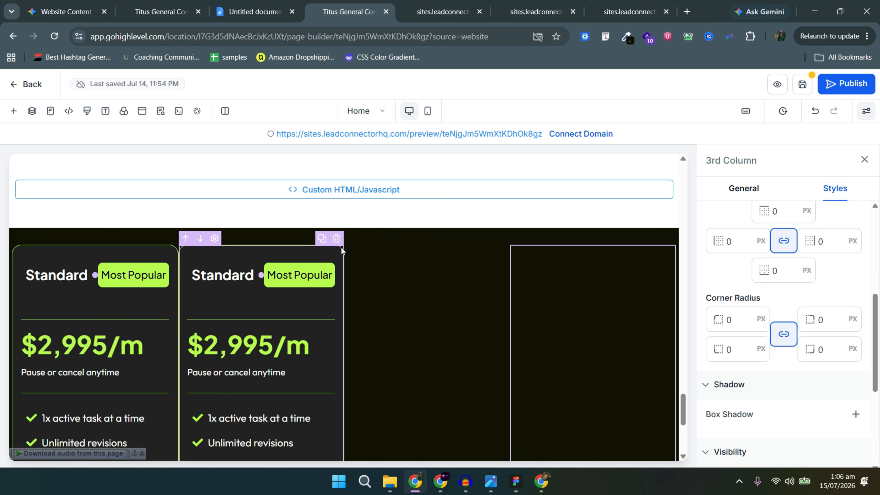
pyautogui.click(338, 241)
pyautogui.click(229, 254)
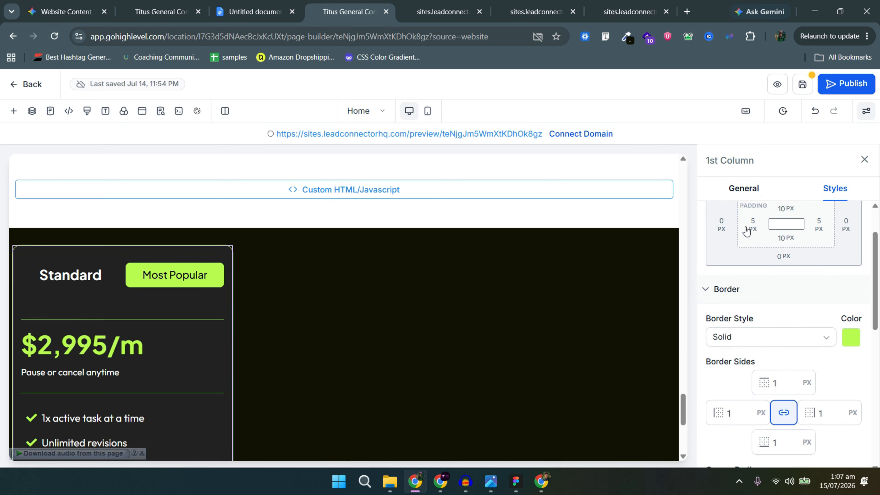
pyautogui.click(722, 226)
pyautogui.click(785, 281)
pyautogui.click(846, 224)
pyautogui.click(826, 282)
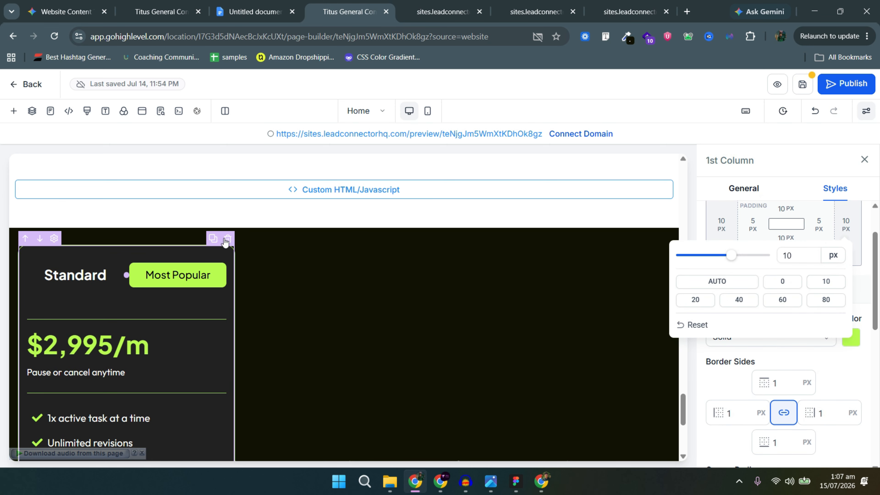
# Duplicate the Standard pricing card twice to fill the row.
pyautogui.click(218, 239)
pyautogui.click(325, 245)
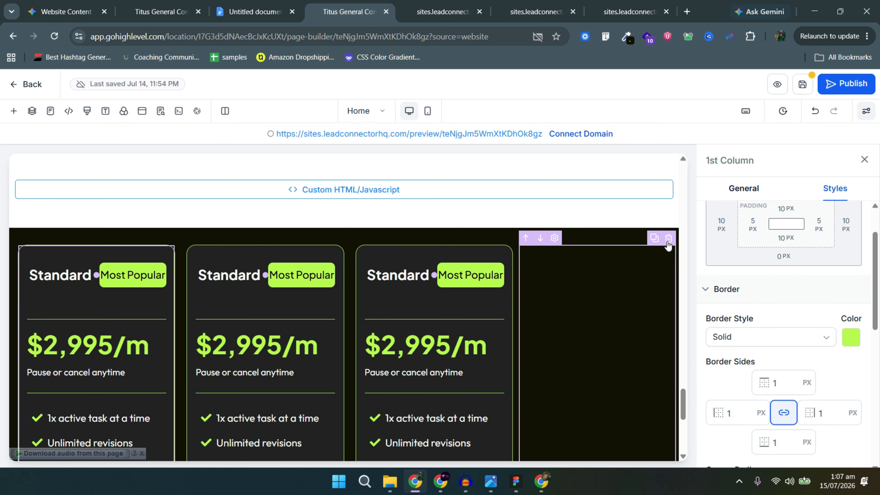
pyautogui.scroll(-2, 403, 369)
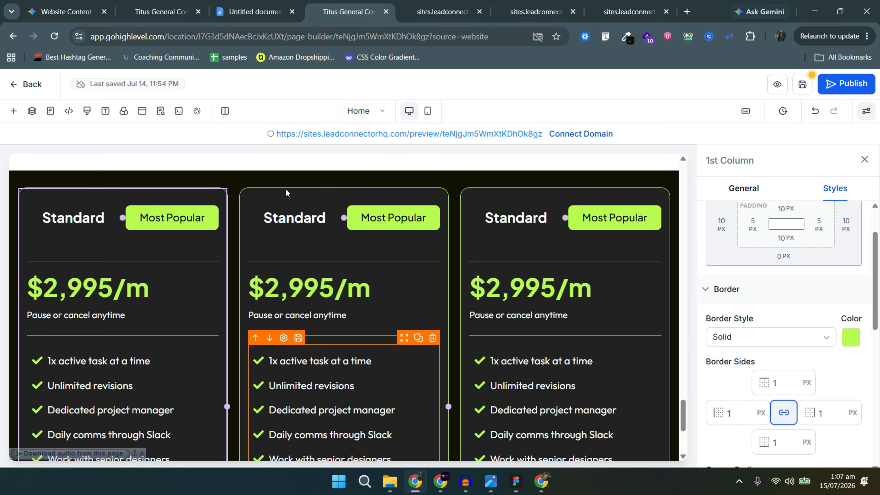
# Add a one-column row above the pricing cards and put a sub-headline in it.
pyautogui.scroll(-5, 354, 194)
pyautogui.click(344, 451)
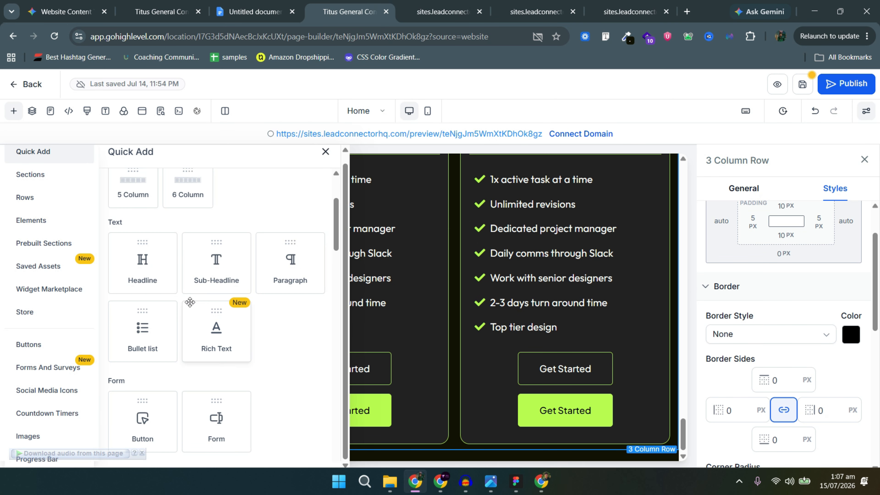
pyautogui.scroll(3, 80, 217)
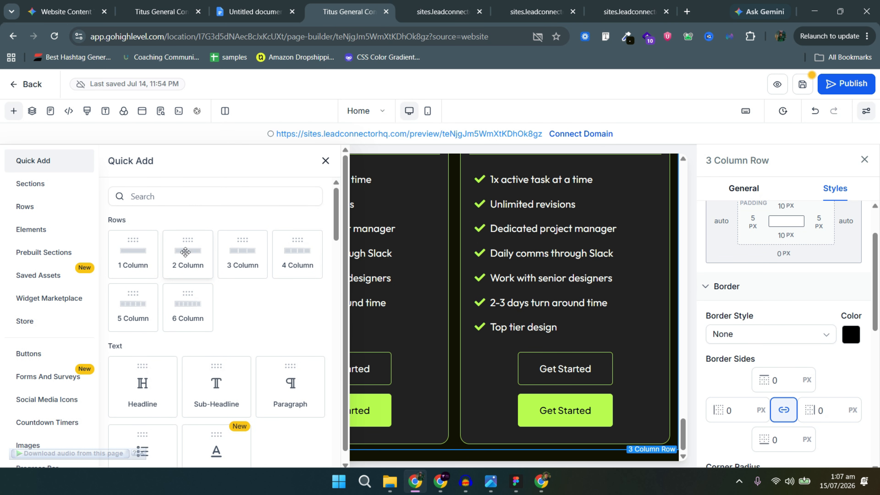
pyautogui.moveTo(342, 423); pyautogui.dragTo(358, 450)
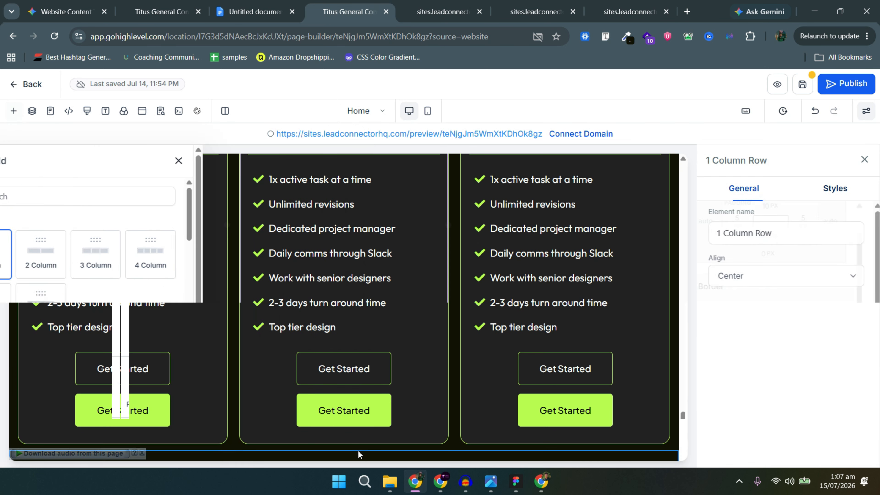
pyautogui.scroll(-2, 212, 388)
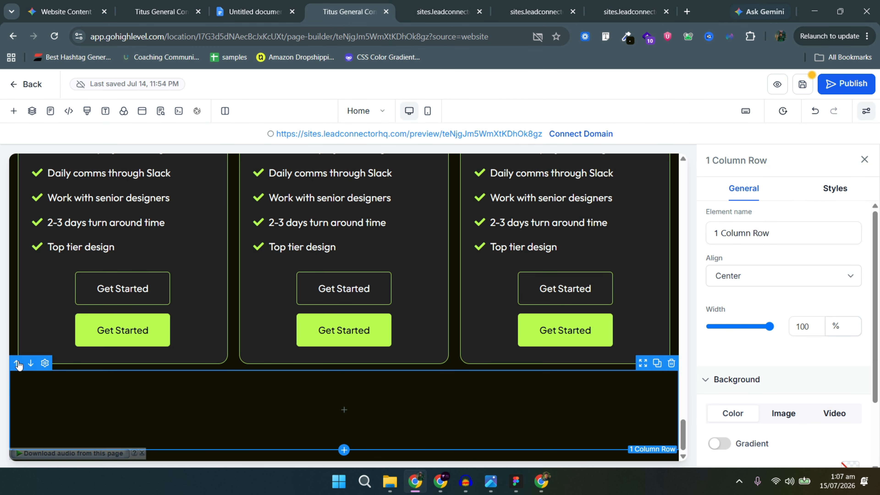
pyautogui.click(17, 363)
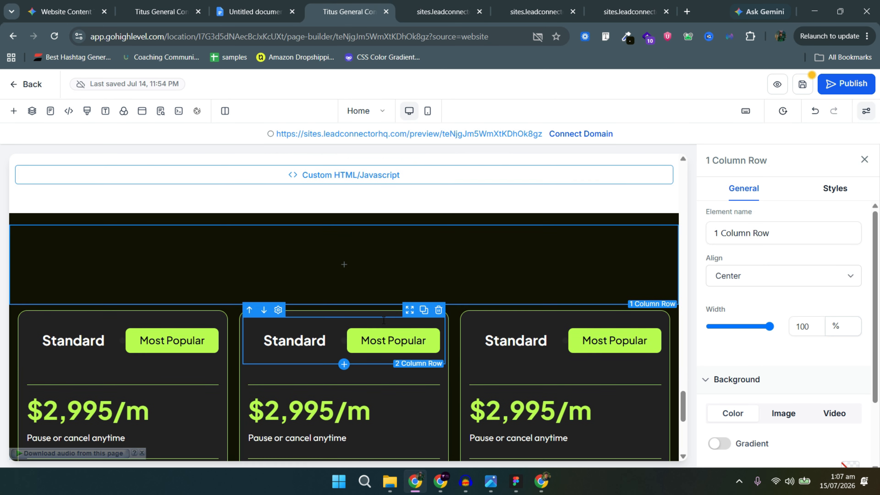
pyautogui.click(358, 250)
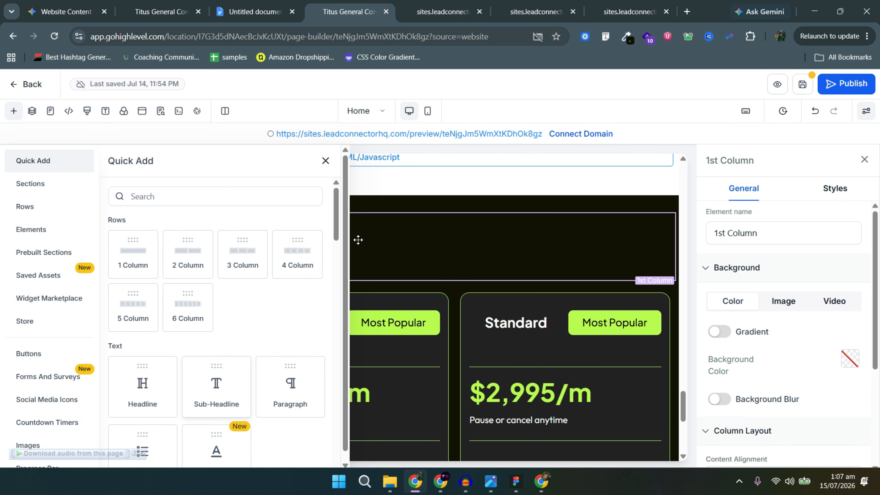
pyautogui.click(219, 387)
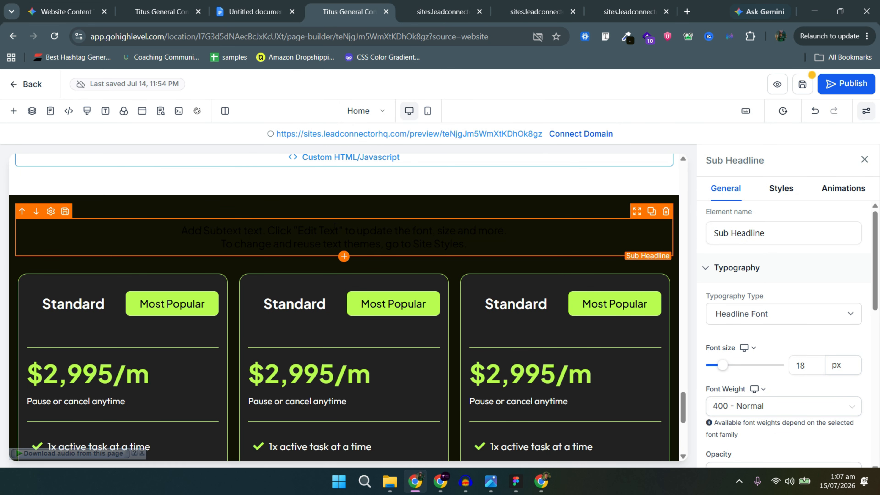
# Fill the sub-headline with 'Clear & Simple Pricing' and copy the headline text from Figma.
pyautogui.tripleClick(336, 232)
pyautogui.write('CLEAR & SIMPLE PRICING')
pyautogui.scroll(-5, 784, 375)
pyautogui.click(850, 419)
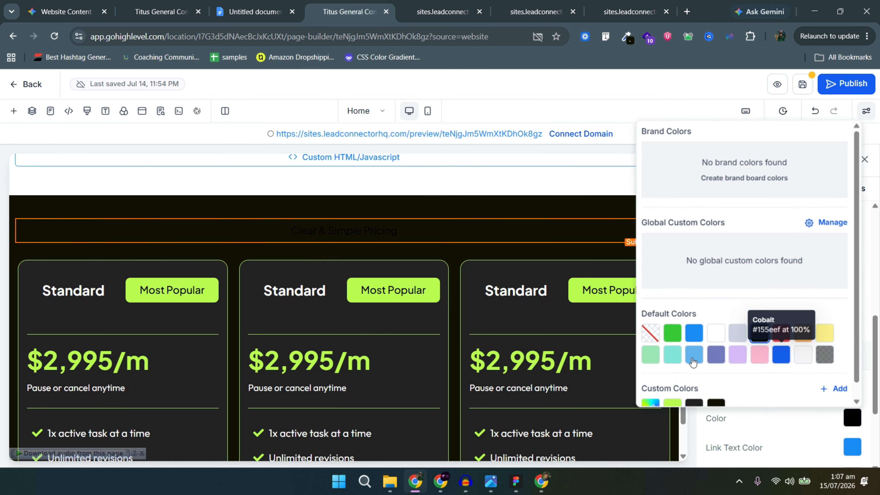
pyautogui.hotkey('alt', 'Tab')
pyautogui.doubleClick(433, 150)
pyautogui.hotkey('ctrl', 'c')
pyautogui.hotkey('alt', 'Tab')
# Add a white H1 headline reading 'Simple pricing to level up your brand.'.
pyautogui.click(344, 244)
pyautogui.click(150, 383)
pyautogui.tripleClick(343, 262)
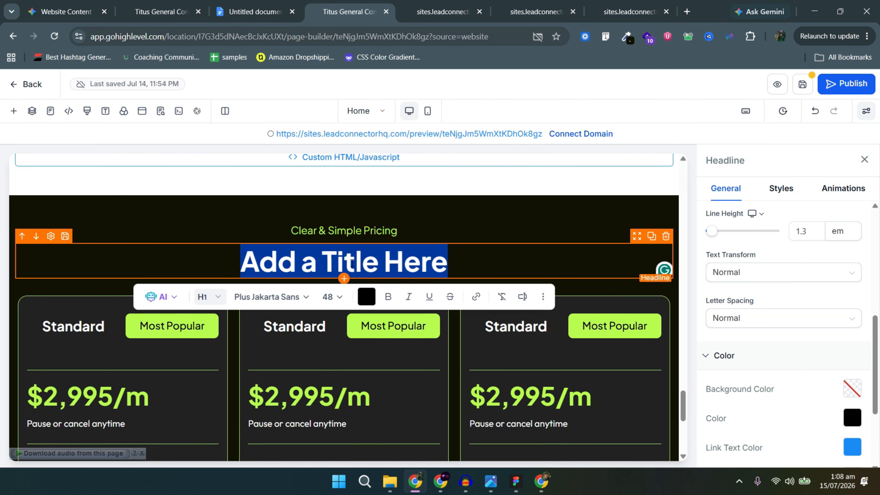
pyautogui.hotkey('ctrl', 'v')
pyautogui.click(852, 418)
pyautogui.click(723, 336)
pyautogui.hotkey('alt', 'Tab')
pyautogui.hotkey('alt', 'Tab')
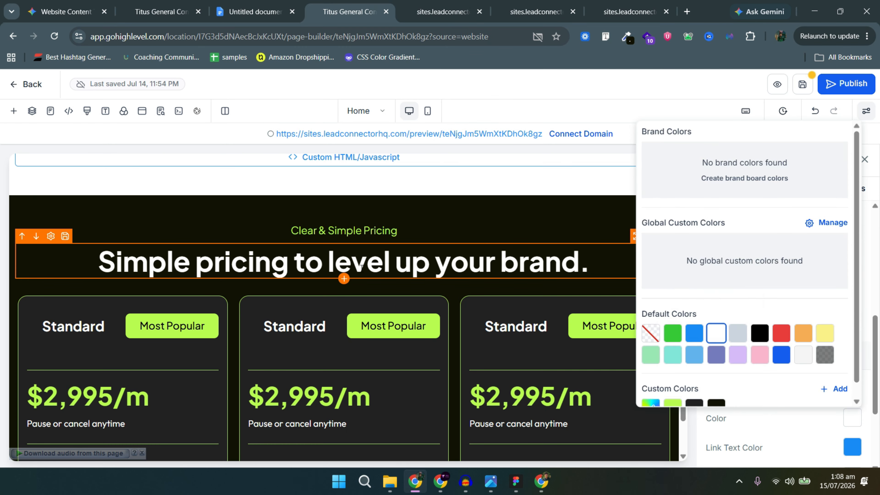
# Add a white intro paragraph with the pasted copy beneath the headline.
pyautogui.scroll(5, 812, 220)
pyautogui.click(345, 277)
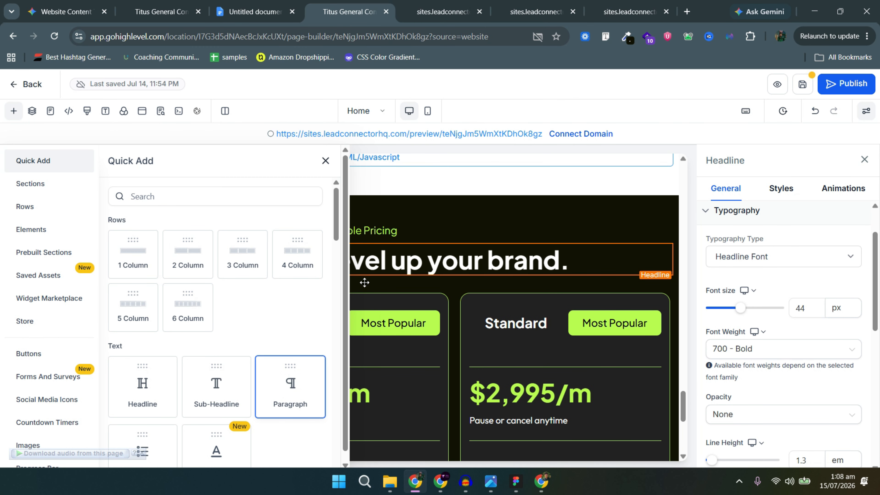
pyautogui.click(291, 383)
pyautogui.tripleClick(363, 288)
pyautogui.hotkey('ctrl', 'v')
pyautogui.scroll(-5, 784, 312)
pyautogui.click(852, 287)
pyautogui.click(717, 201)
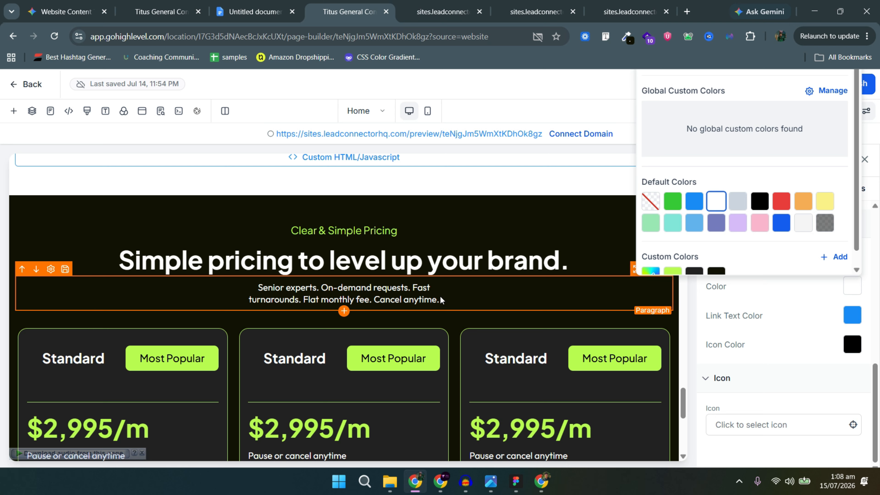
# Set the pricing section's top margin to 0 and its top padding to 80.
pyautogui.click(482, 205)
pyautogui.click(828, 190)
pyautogui.click(784, 247)
pyautogui.click(805, 301)
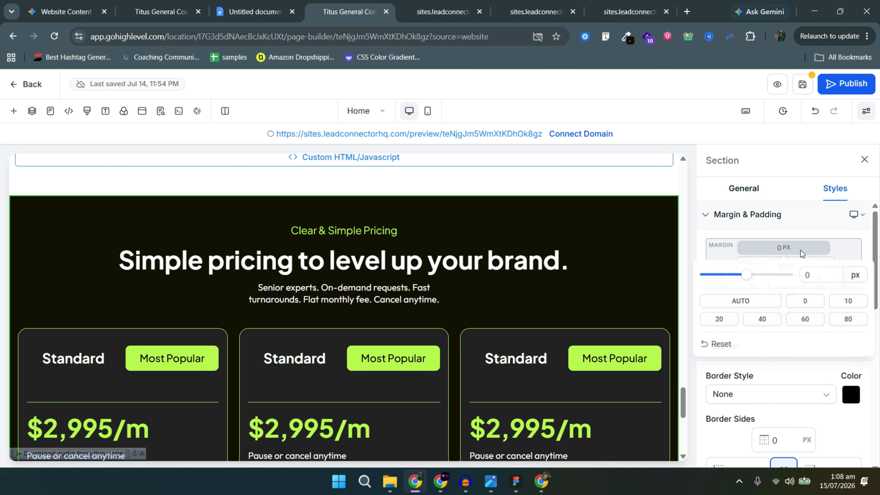
pyautogui.click(786, 266)
pyautogui.click(765, 337)
pyautogui.click(786, 295)
pyautogui.click(851, 368)
pyautogui.click(786, 266)
pyautogui.click(731, 338)
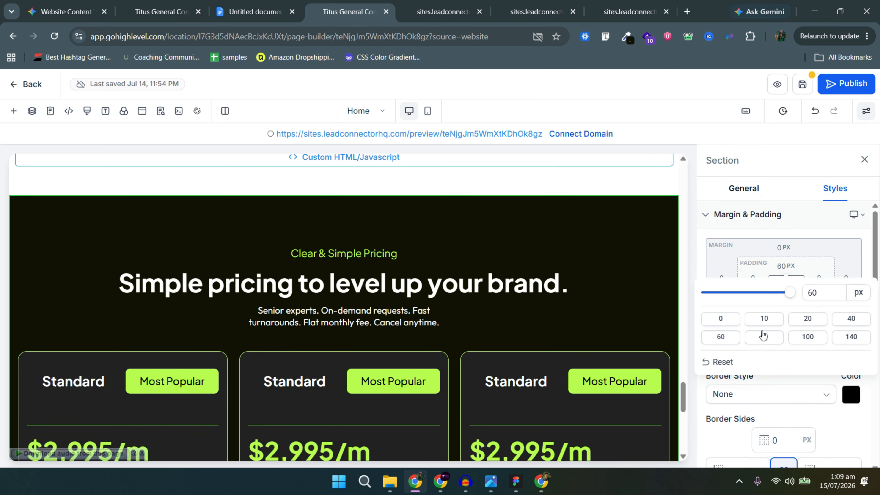
pyautogui.click(763, 336)
pyautogui.scroll(-2, 558, 350)
pyautogui.hotkey('alt', 'Tab')
pyautogui.hotkey('alt', 'Tab')
# Keep the heading row's top margin at 0 and give the card row 80 px top padding.
pyautogui.click(522, 241)
pyautogui.click(776, 249)
pyautogui.click(842, 321)
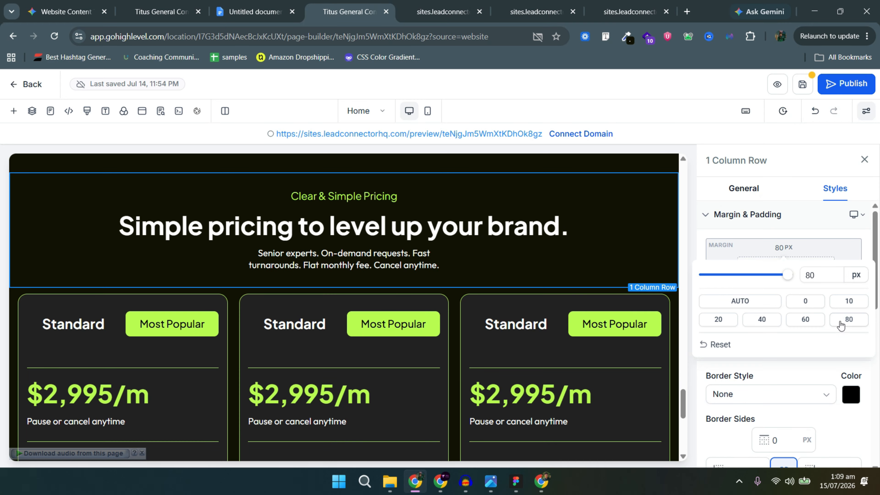
pyautogui.click(811, 301)
pyautogui.click(455, 276)
pyautogui.click(786, 265)
pyautogui.click(763, 337)
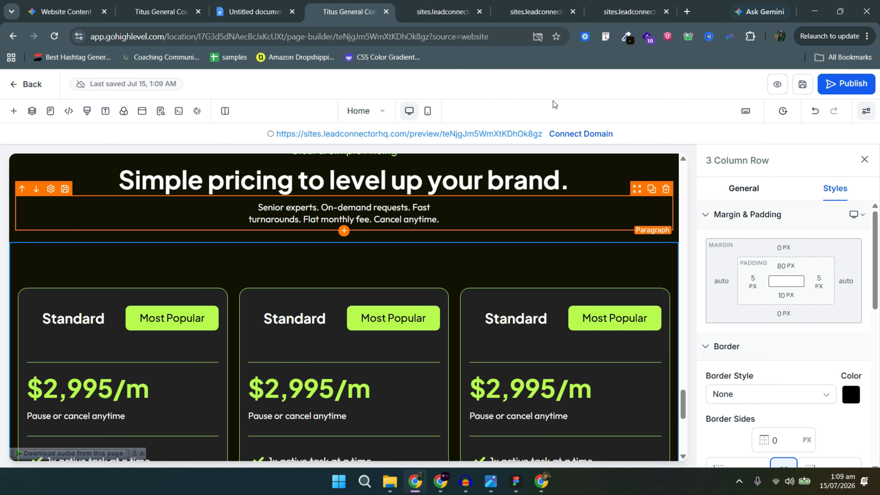
# Rename the second card to 'Growth' and change its badge to 'Best Value'.
pyautogui.hotkey('alt', 'Tab')
pyautogui.moveTo(529, 354); pyautogui.dragTo(551, 283)
pyautogui.hotkey('alt', 'Tab')
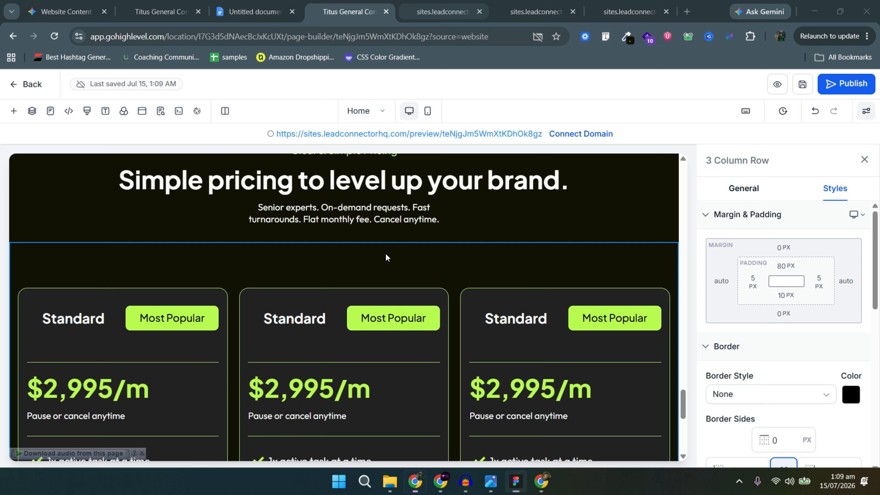
pyautogui.tripleClick(295, 319)
pyautogui.write('Growth')
pyautogui.tripleClick(409, 320)
pyautogui.write('bEST vA')
pyautogui.press('BackSpace')
pyautogui.press('BackSpace')
pyautogui.press('BackSpace')
pyautogui.press('BackSpace')
pyautogui.press('BackSpace')
pyautogui.press('BackSpace')
pyautogui.press('BackSpace')
pyautogui.write('Best Value')
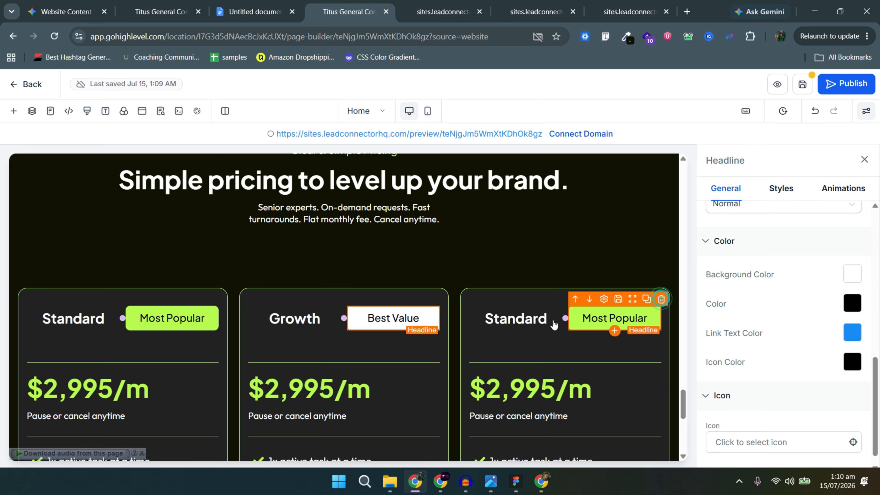
# Remove the third card's badge and retitle that card 'Basic - Weekly'.
pyautogui.click(661, 299)
pyautogui.click(656, 295)
pyautogui.hotkey('alt', 'Tab')
pyautogui.doubleClick(648, 256)
pyautogui.hotkey('alt', 'Tab')
pyautogui.click(566, 321)
pyautogui.click(566, 325)
pyautogui.tripleClick(566, 319)
pyautogui.hotkey('ctrl', 'v')
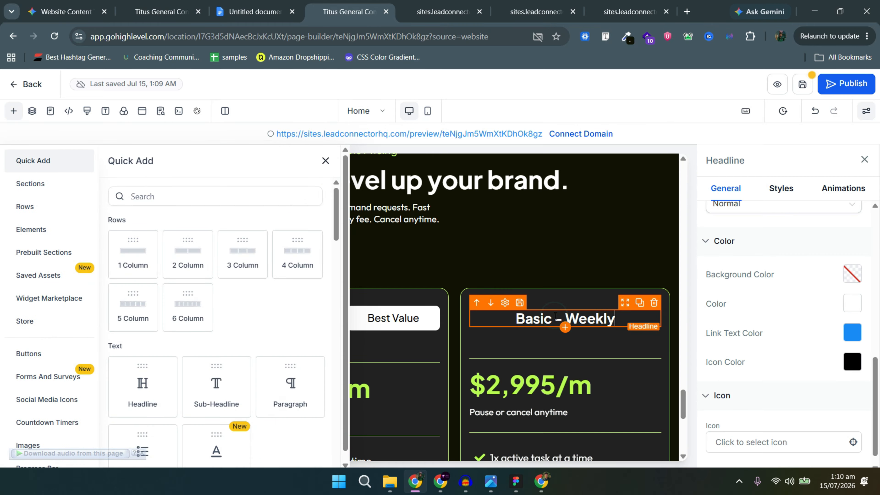
# Left-align the 'Basic - Weekly' title, save, and colour the Standard divider custom green.
pyautogui.click(781, 189)
pyautogui.scroll(-7, 741, 326)
pyautogui.click(725, 263)
pyautogui.click(327, 161)
pyautogui.scroll(-1, 347, 243)
pyautogui.click(803, 85)
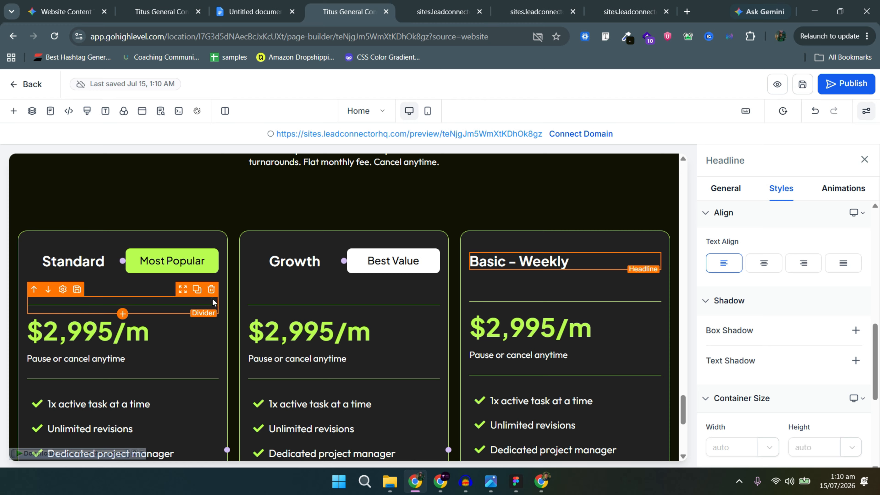
pyautogui.click(114, 305)
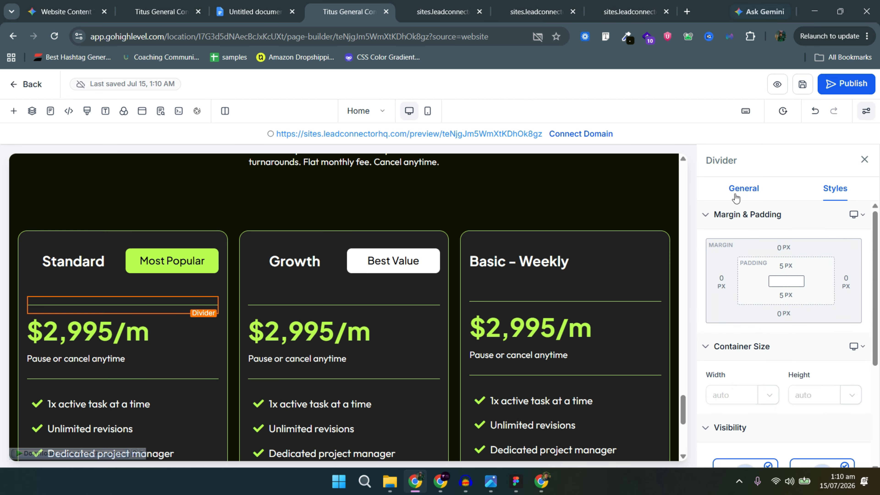
pyautogui.click(852, 256)
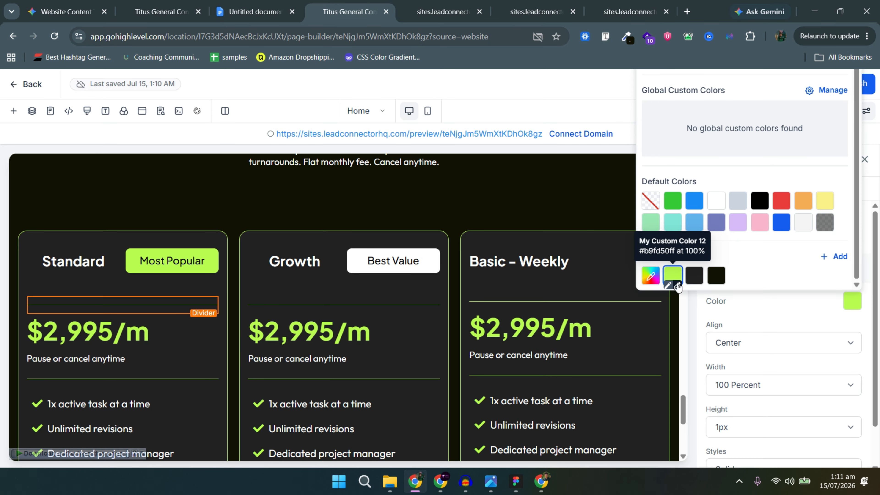
pyautogui.click(677, 276)
# Reload the page builder and the live preview to check the pricing cards.
pyautogui.click(151, 317)
pyautogui.scroll(-1, 151, 317)
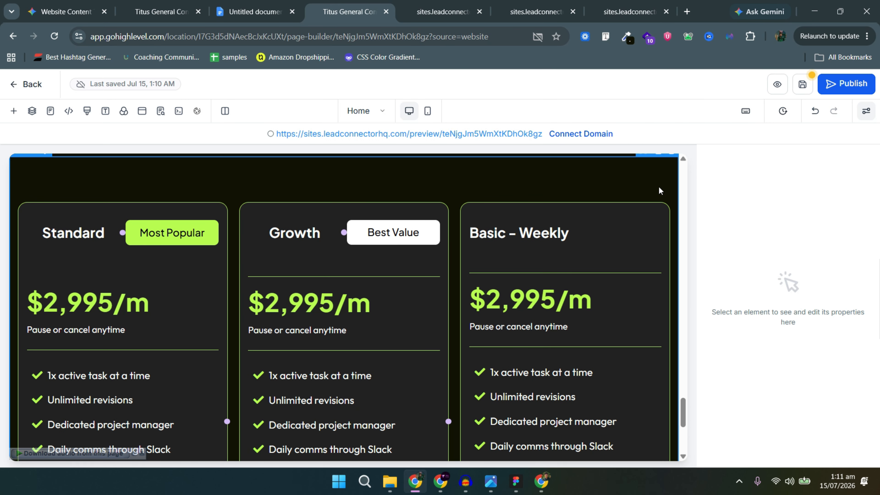
pyautogui.hotkey('ctrl', 'r')
pyautogui.press('Return')
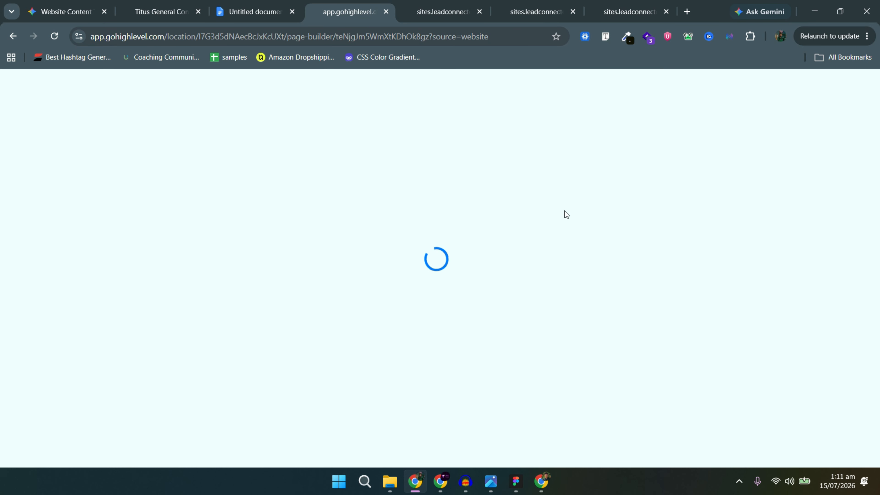
pyautogui.click(437, 4)
pyautogui.click(50, 27)
pyautogui.scroll(-10, 589, 342)
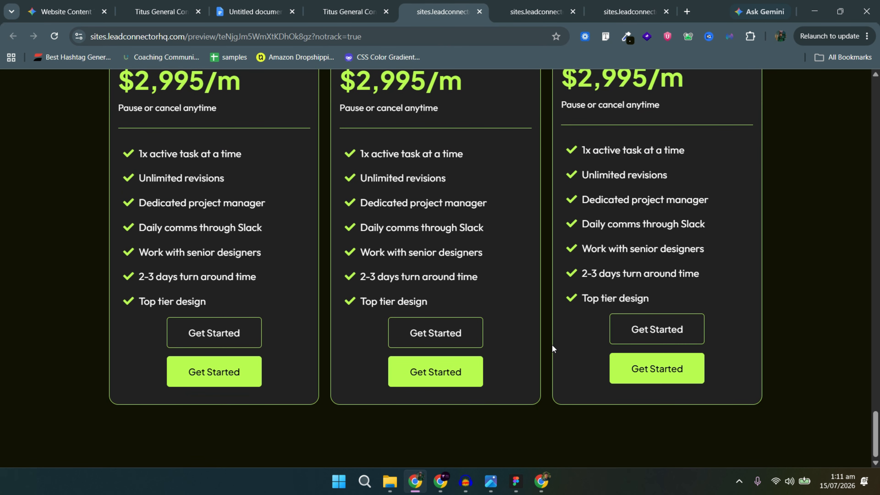
pyautogui.scroll(2, 550, 343)
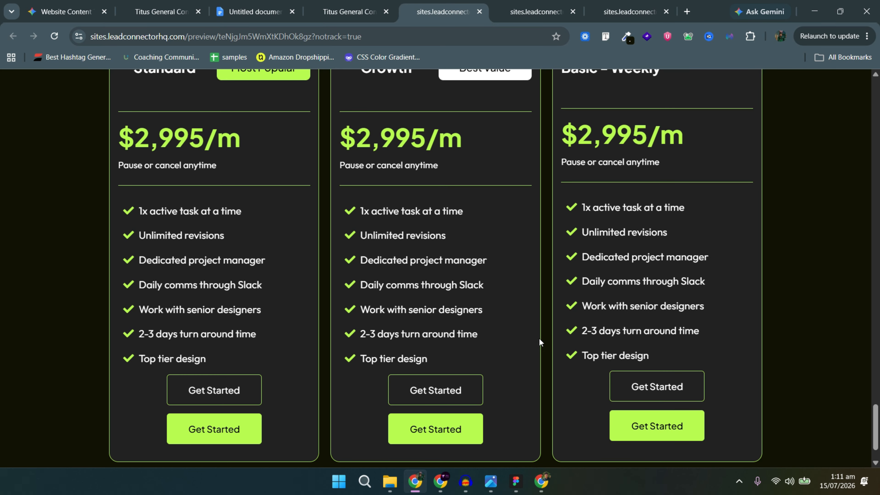
# Compare the live pricing cards against the Figma design, then return to the builder tab.
pyautogui.hotkey('alt', 'Tab')
pyautogui.scroll(-10, 239, 371)
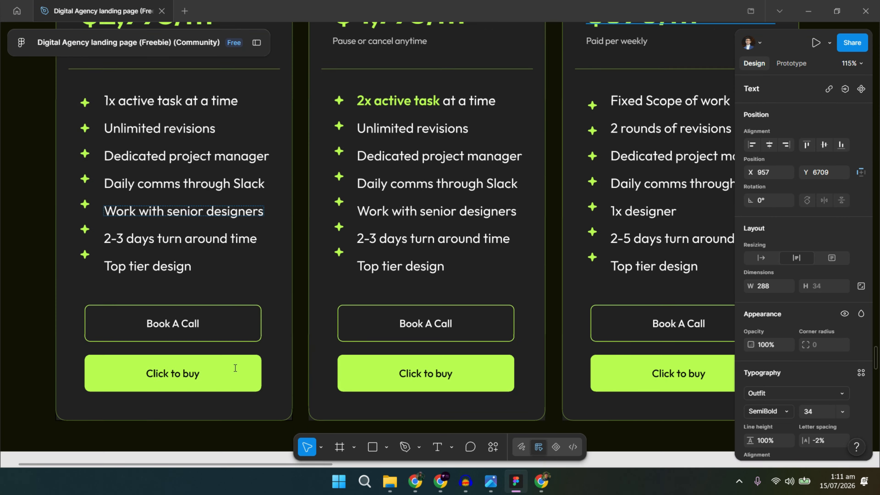
pyautogui.scroll(4, 620, 255)
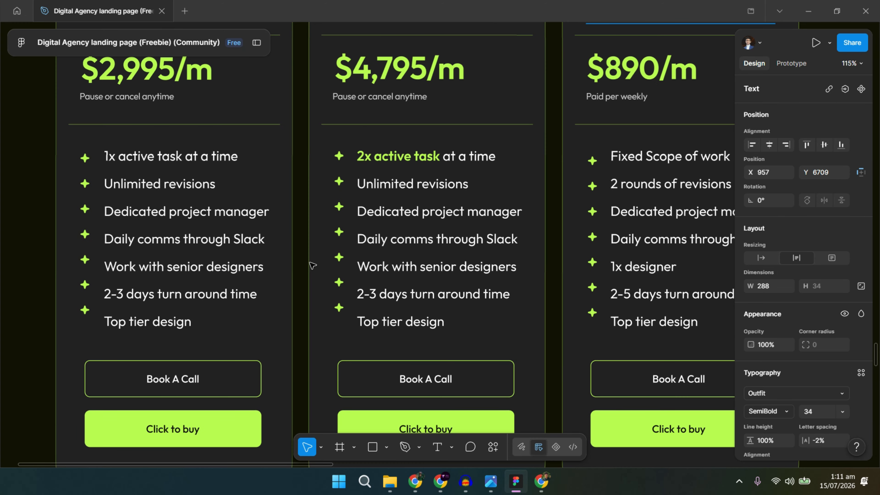
pyautogui.hotkey('alt', 'Tab')
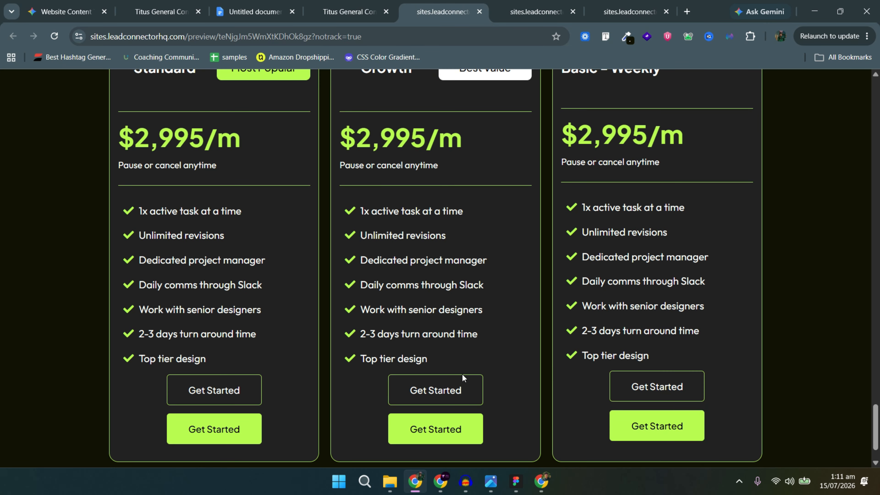
pyautogui.scroll(5, 518, 341)
pyautogui.scroll(-7, 518, 340)
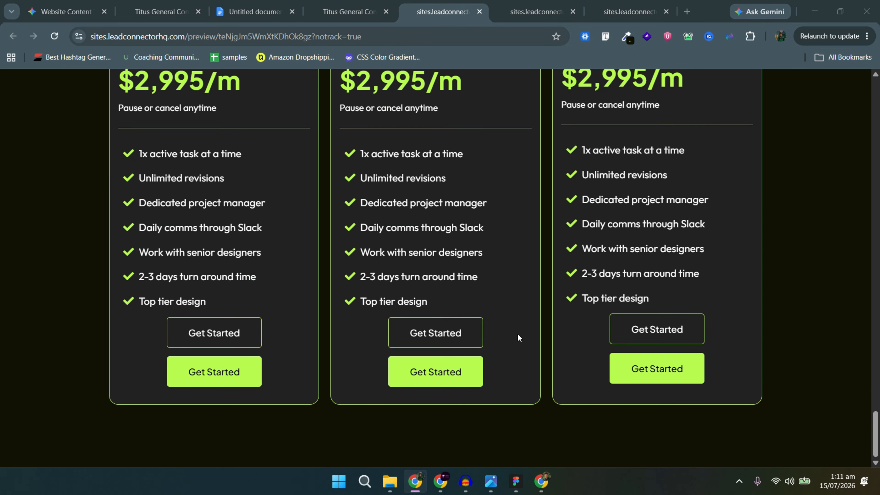
pyautogui.hotkey('alt', 'Tab')
pyautogui.scroll(-15, 414, 309)
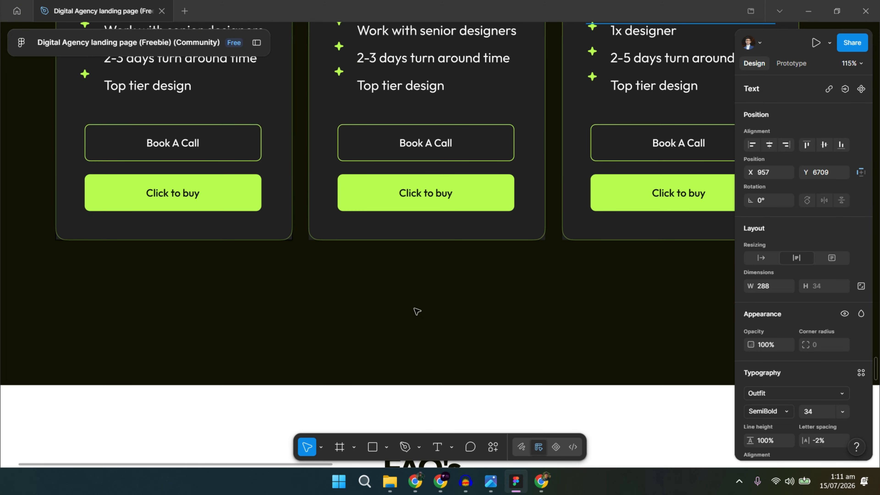
pyautogui.keyDown('ctrl'); pyautogui.scroll(-4, 425, 324); pyautogui.keyUp('ctrl')
pyautogui.scroll(-10, 446, 326)
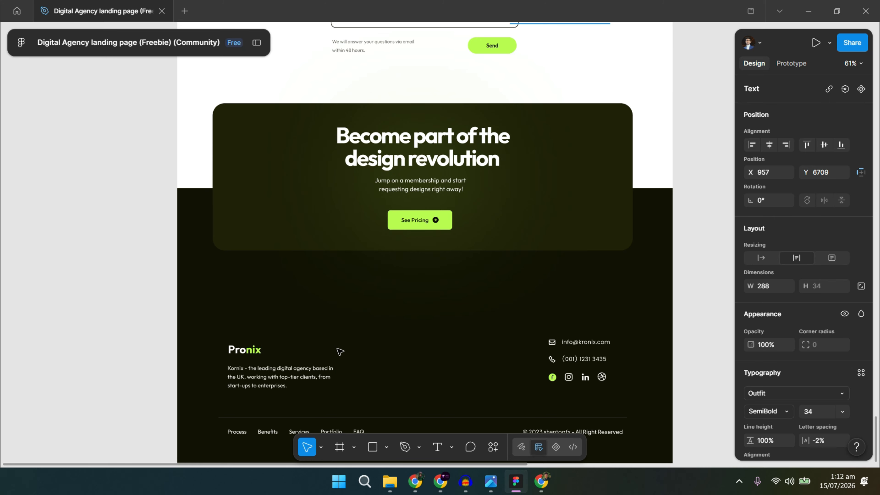
pyautogui.scroll(-2, 341, 354)
pyautogui.hotkey('alt', 'Tab')
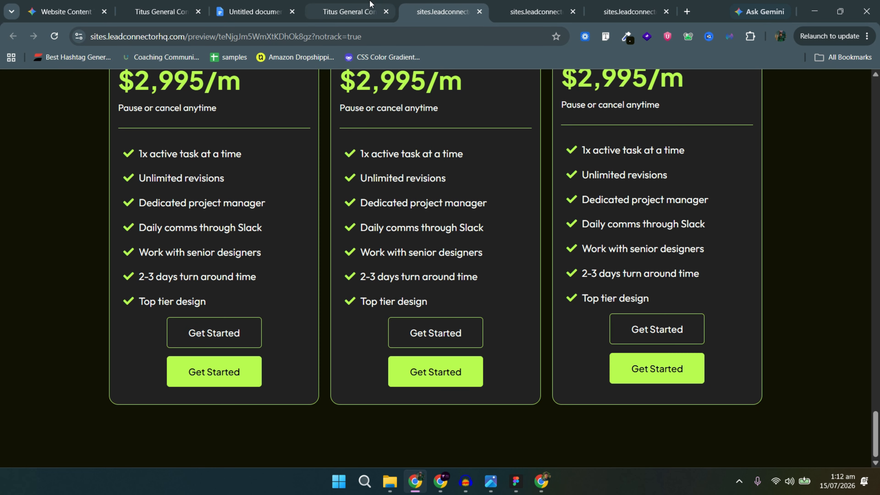
pyautogui.click(350, 11)
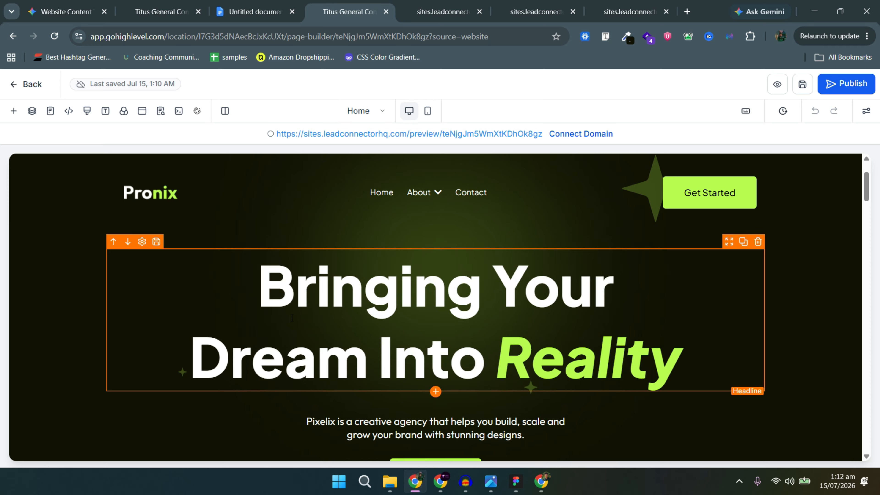
# Give the first card's outlined button 60 px left and right padding and a 20 px top margin.
pyautogui.scroll(-10, 303, 309)
pyautogui.scroll(-15, 299, 323)
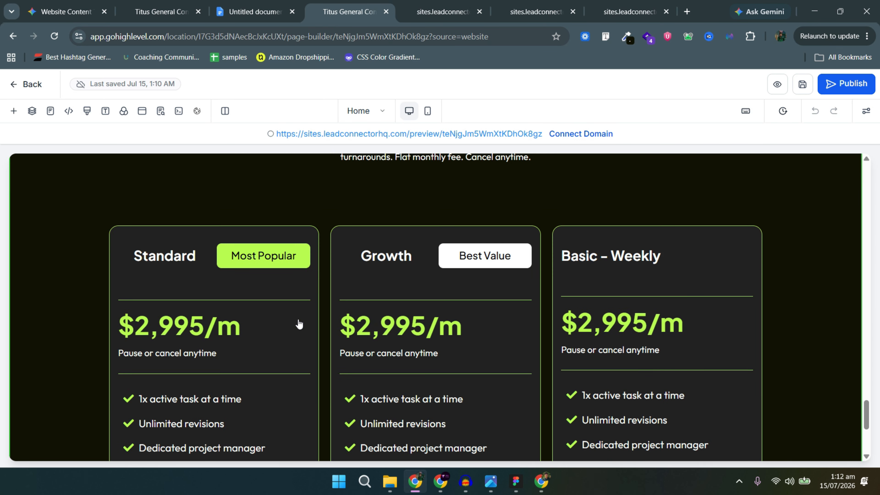
pyautogui.click(250, 317)
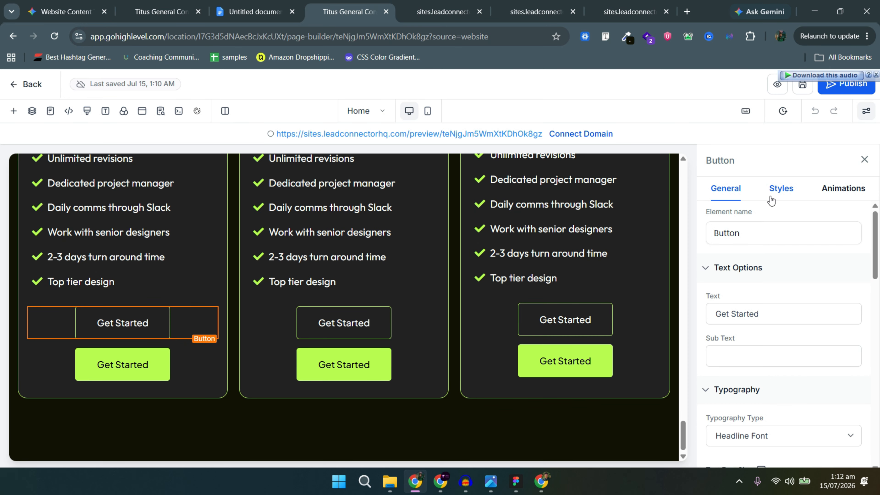
pyautogui.click(781, 188)
pyautogui.scroll(-6, 763, 312)
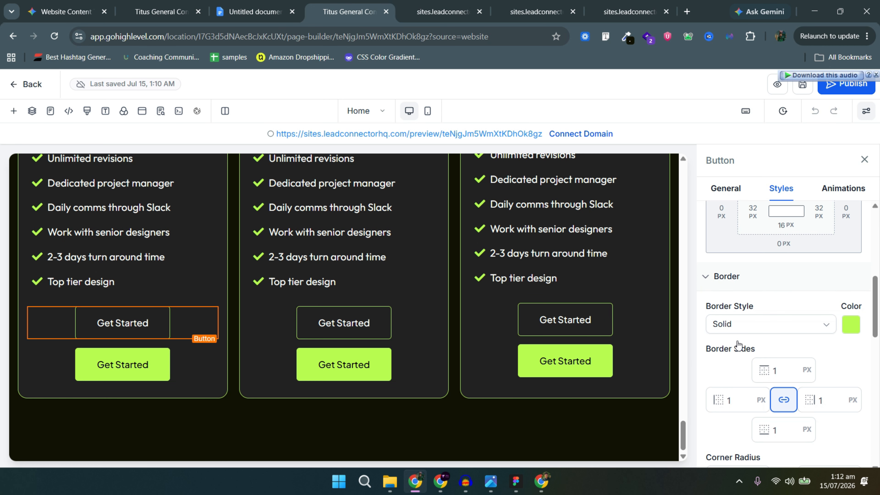
pyautogui.click(753, 216)
pyautogui.click(817, 269)
pyautogui.click(688, 291)
pyautogui.click(820, 214)
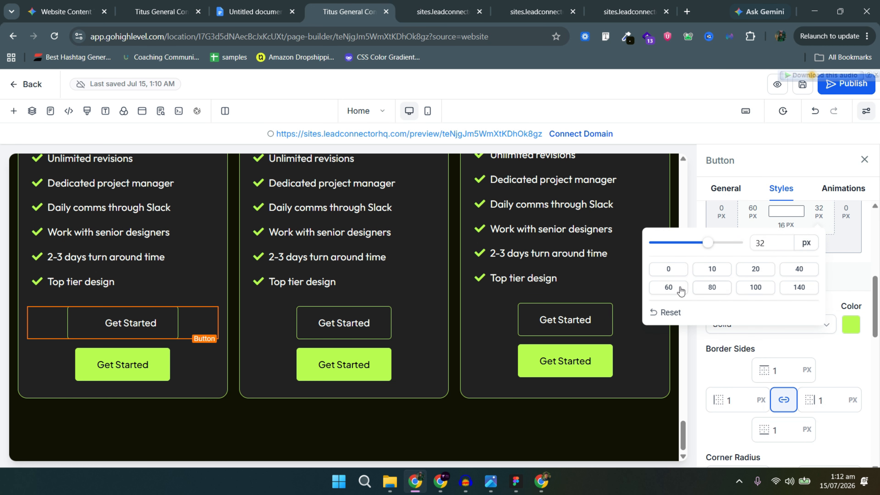
pyautogui.click(681, 290)
pyautogui.scroll(2, 776, 285)
pyautogui.click(784, 292)
pyautogui.click(717, 364)
pyautogui.click(760, 370)
pyautogui.click(721, 365)
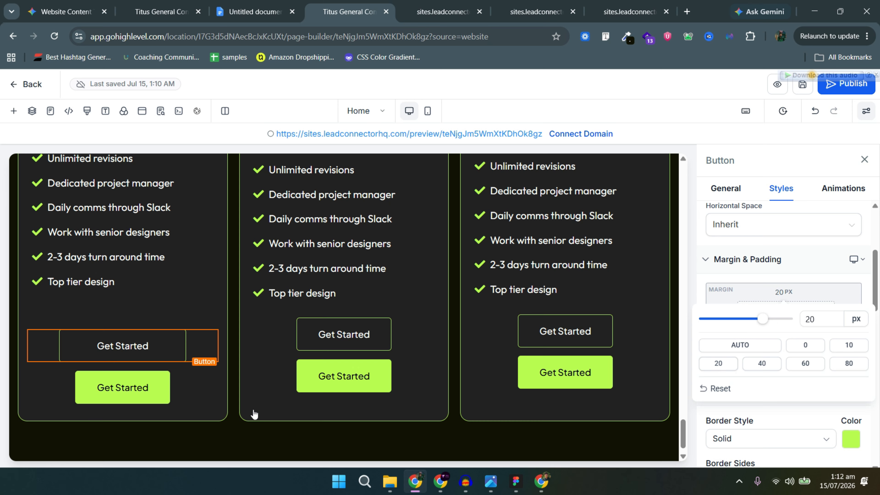
# Set the first card's green Get Started button to 60 px left and right padding.
pyautogui.click(128, 379)
pyautogui.click(753, 327)
pyautogui.click(687, 403)
pyautogui.click(820, 328)
pyautogui.click(670, 403)
# Give the middle card's outlined button 60 px side padding and a 20 px top margin.
pyautogui.click(364, 334)
pyautogui.click(752, 327)
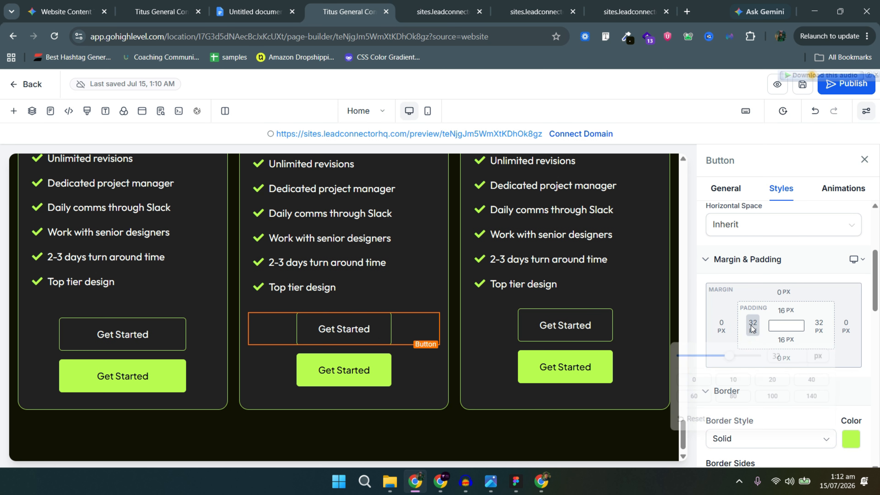
pyautogui.click(687, 403)
pyautogui.click(819, 327)
pyautogui.click(672, 403)
pyautogui.click(784, 292)
pyautogui.click(722, 366)
# Set the middle card's green Get Started button to 60 px left and right padding.
pyautogui.click(364, 375)
pyautogui.click(753, 326)
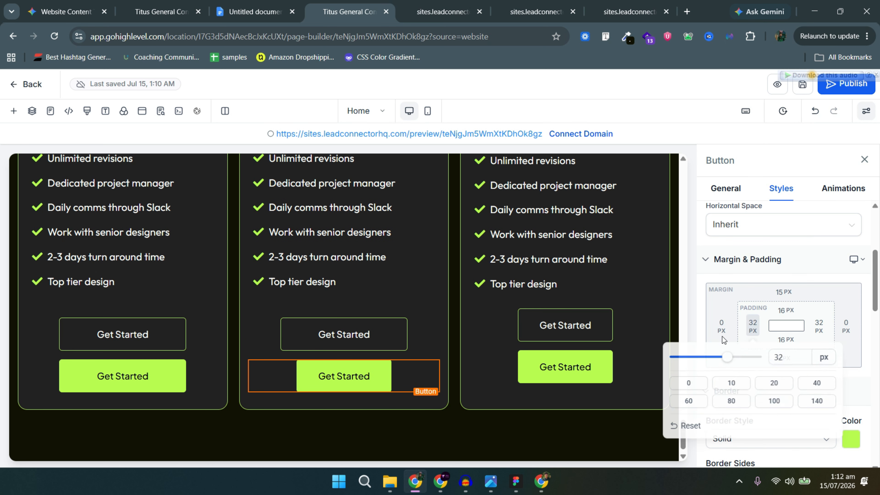
pyautogui.click(687, 403)
pyautogui.click(820, 327)
pyautogui.click(669, 402)
# Give the third card's outlined button a 20 px top margin, 60 px side padding and 16 px bottom padding.
pyautogui.click(565, 325)
pyautogui.click(784, 292)
pyautogui.click(721, 366)
pyautogui.click(752, 326)
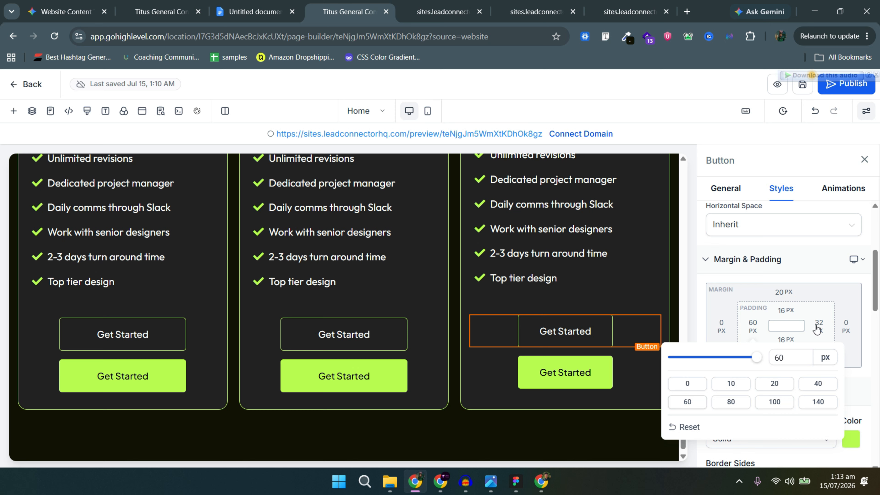
pyautogui.click(669, 401)
pyautogui.click(820, 327)
pyautogui.click(674, 397)
pyautogui.click(785, 341)
pyautogui.click(727, 412)
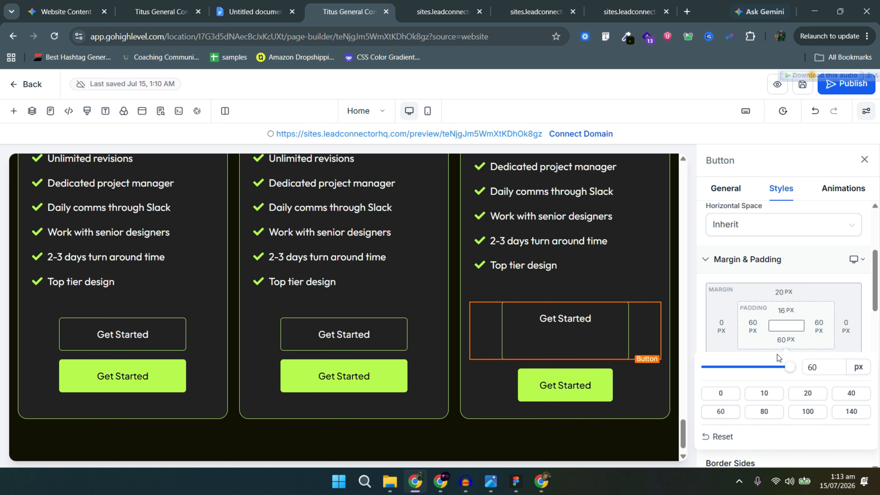
pyautogui.write('1')
pyautogui.moveTo(828, 366); pyautogui.dragTo(755, 367)
pyautogui.write('6')
pyautogui.click(617, 395)
pyautogui.click(603, 349)
pyautogui.click(786, 340)
pyautogui.write('16')
# Set the third card's green Get Started button to 60 px left and right padding.
pyautogui.click(568, 366)
pyautogui.click(753, 327)
pyautogui.click(687, 402)
pyautogui.click(819, 326)
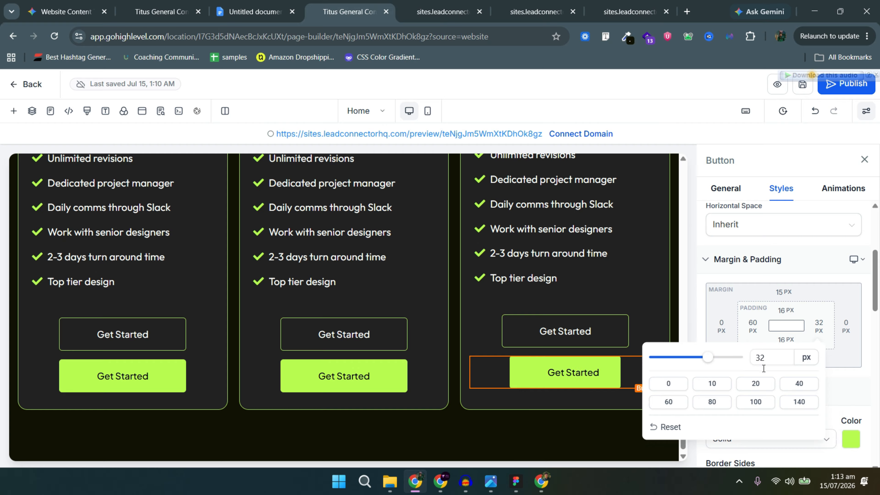
pyautogui.click(669, 402)
pyautogui.click(802, 86)
# Review the FAQ section in the Figma design before returning to the page builder.
pyautogui.scroll(-1, 433, 312)
pyautogui.click(515, 481)
pyautogui.scroll(10, 388, 329)
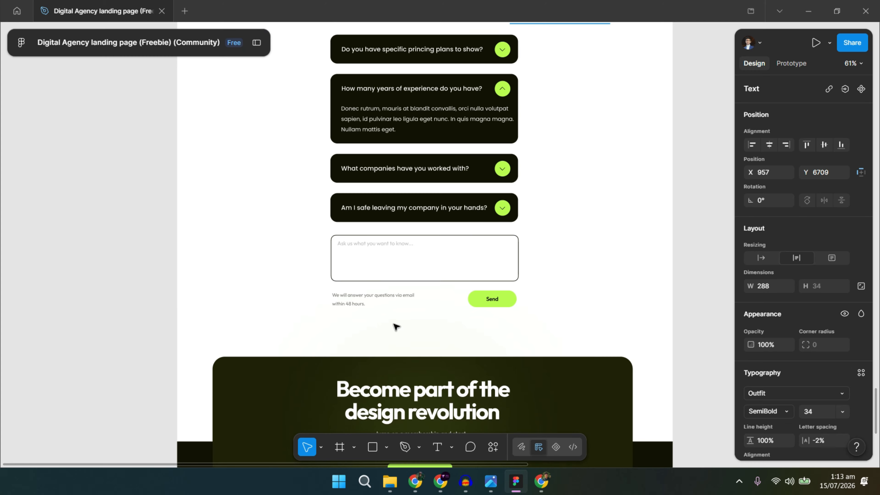
pyautogui.scroll(1, 407, 312)
pyautogui.scroll(-1, 407, 306)
pyautogui.hotkey('alt', 'Tab')
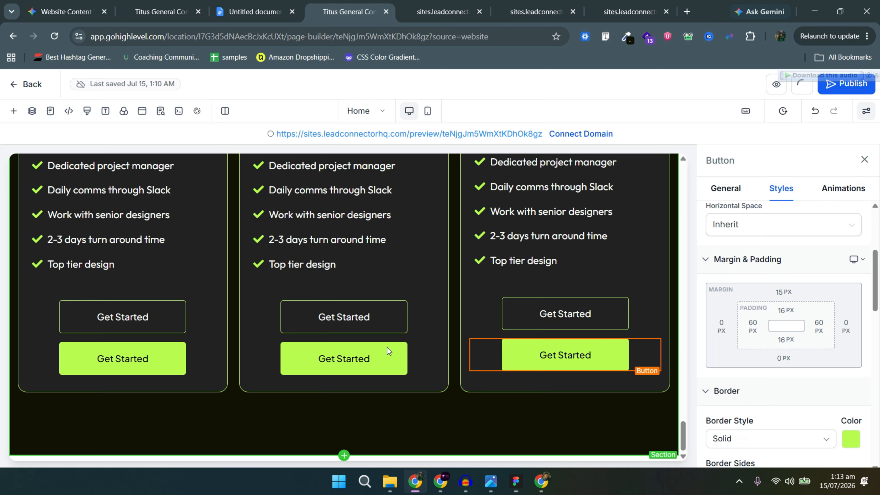
# Add a Full Width section below the pricing cards containing a 1 Column row.
pyautogui.scroll(-2, 379, 444)
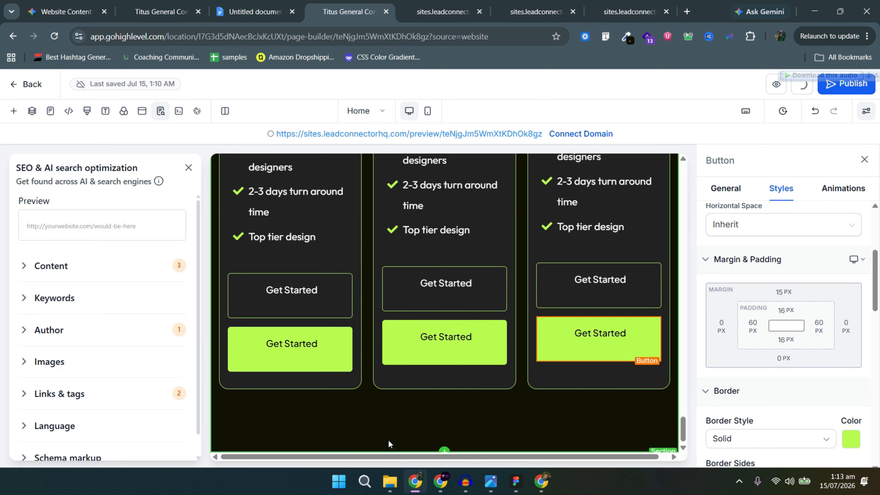
pyautogui.click(446, 451)
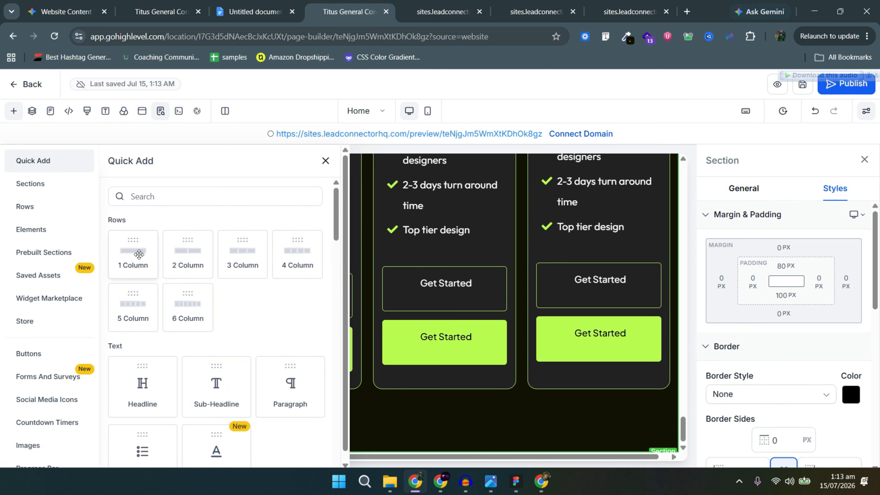
pyautogui.click(39, 184)
pyautogui.moveTo(142, 223); pyautogui.dragTo(384, 374)
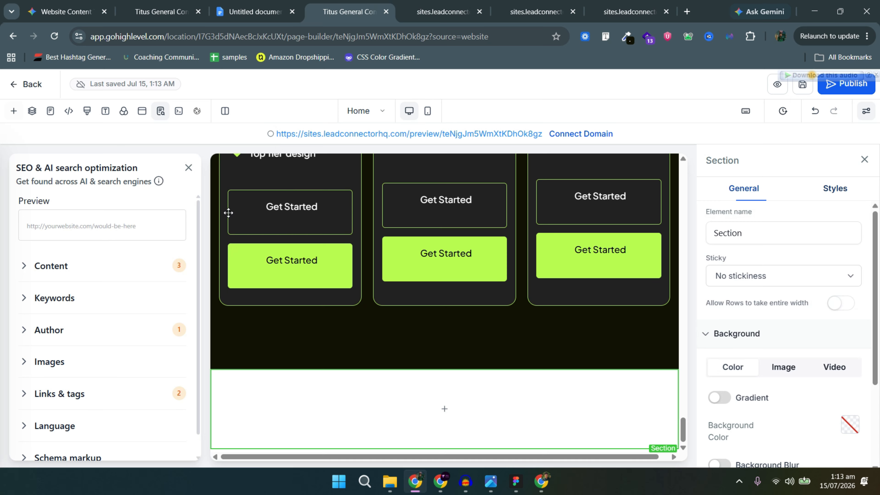
pyautogui.click(446, 442)
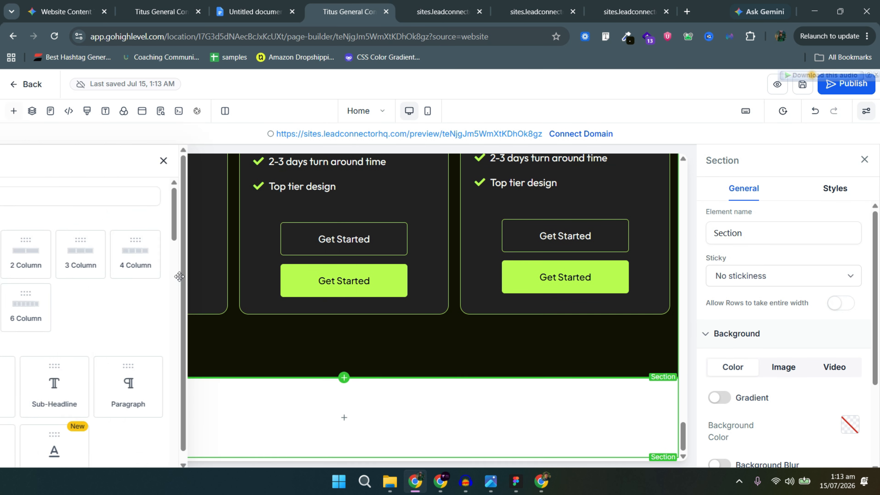
pyautogui.moveTo(153, 257); pyautogui.dragTo(421, 365)
# Search Quick Add for 'fa' and drop the FAQ accordion into the new column.
pyautogui.click(341, 430)
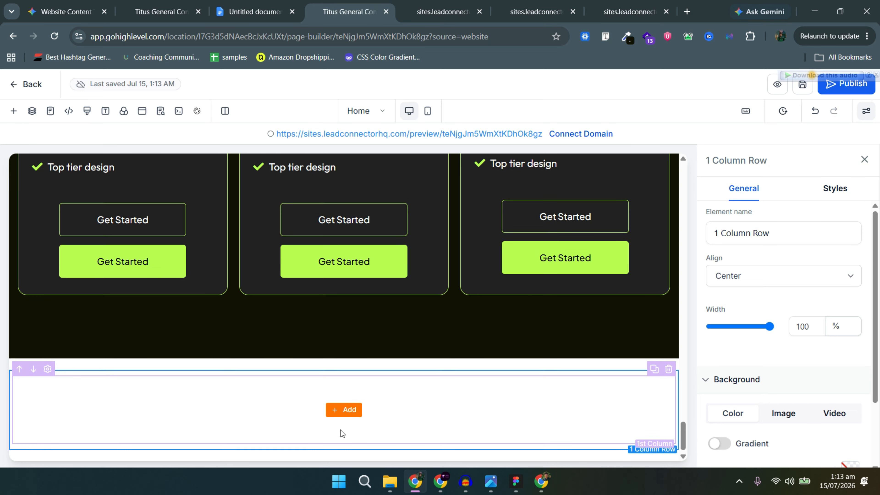
pyautogui.click(343, 411)
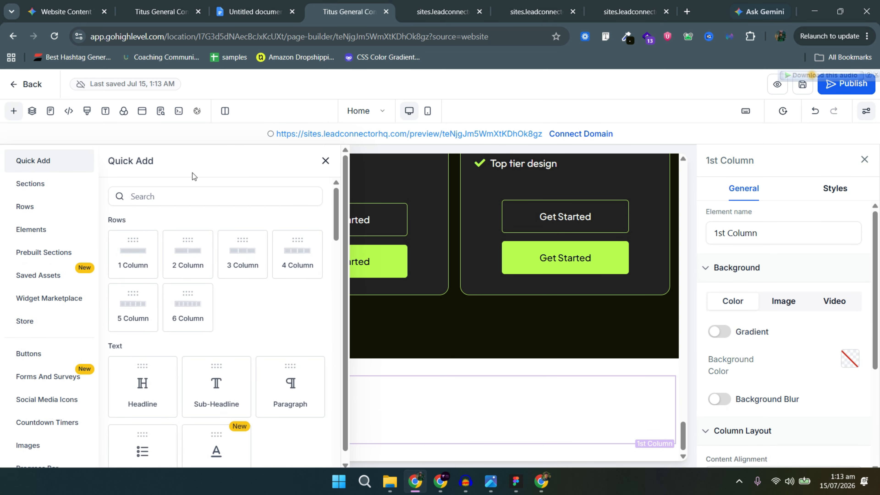
pyautogui.click(195, 196)
pyautogui.write('faq')
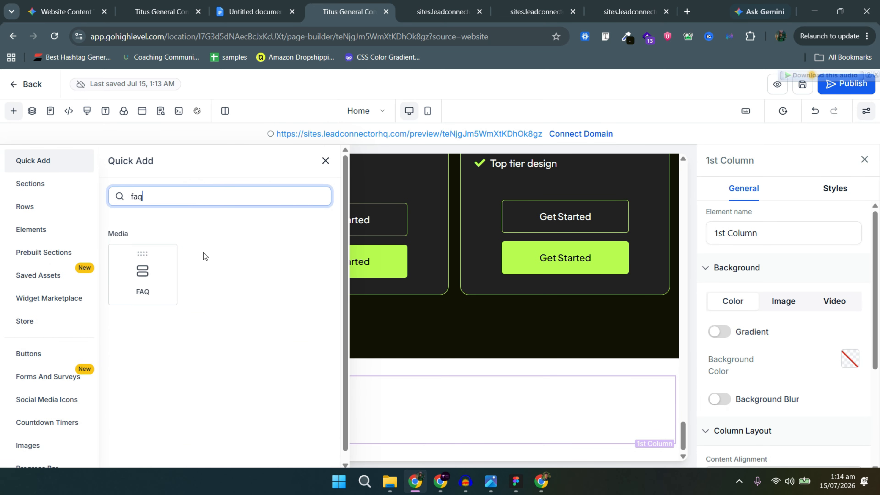
pyautogui.moveTo(142, 275); pyautogui.dragTo(363, 335)
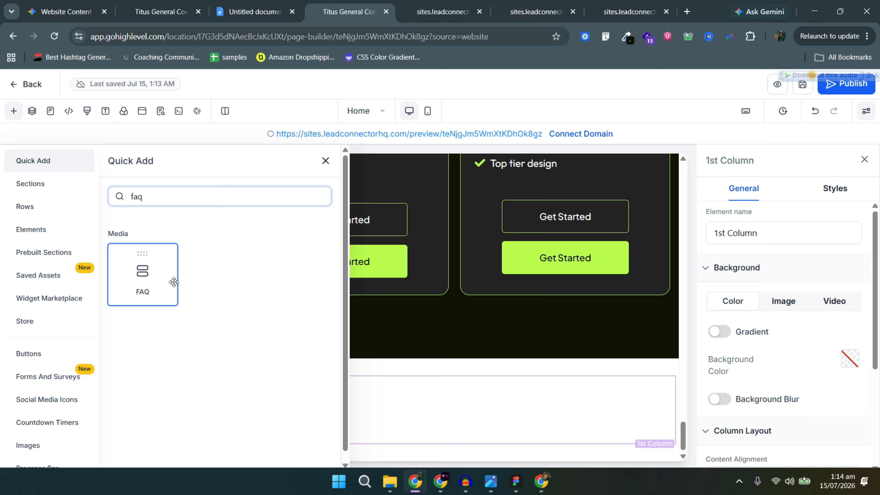
pyautogui.moveTo(401, 463); pyautogui.dragTo(397, 437)
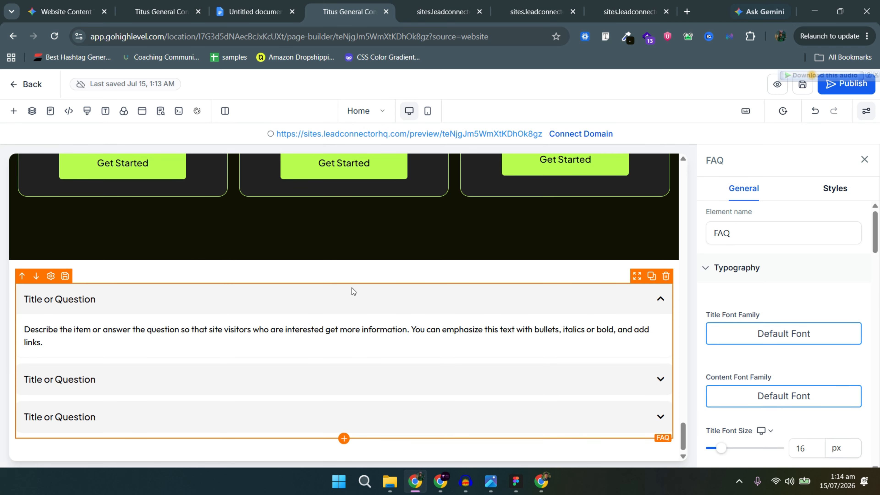
# Narrow the FAQ row's width slider to 65%.
pyautogui.click(373, 267)
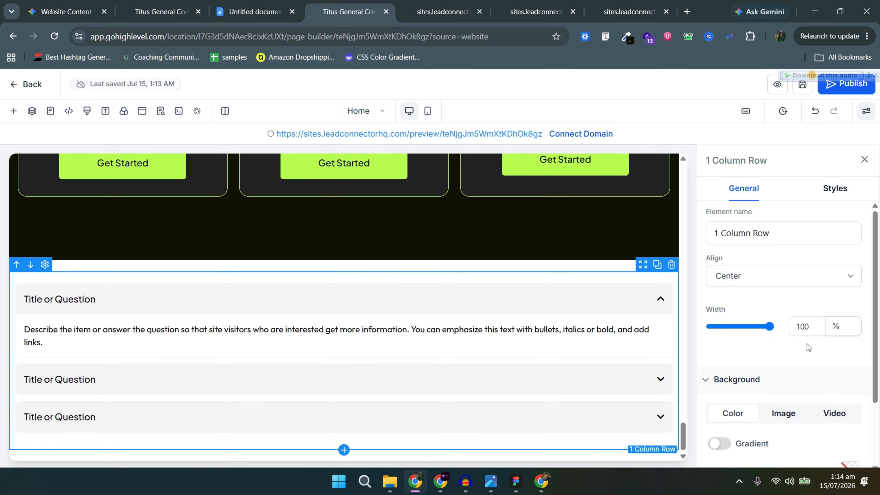
pyautogui.scroll(-3, 808, 344)
pyautogui.scroll(2, 780, 314)
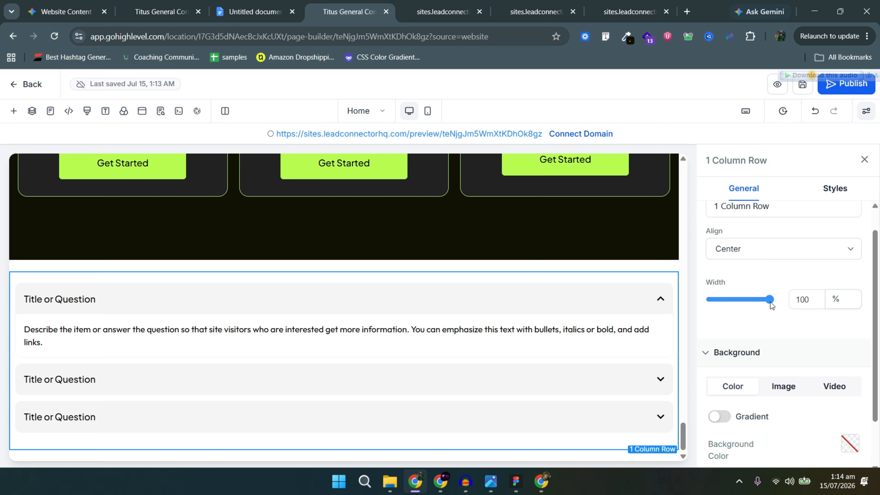
pyautogui.moveTo(758, 305); pyautogui.dragTo(735, 305)
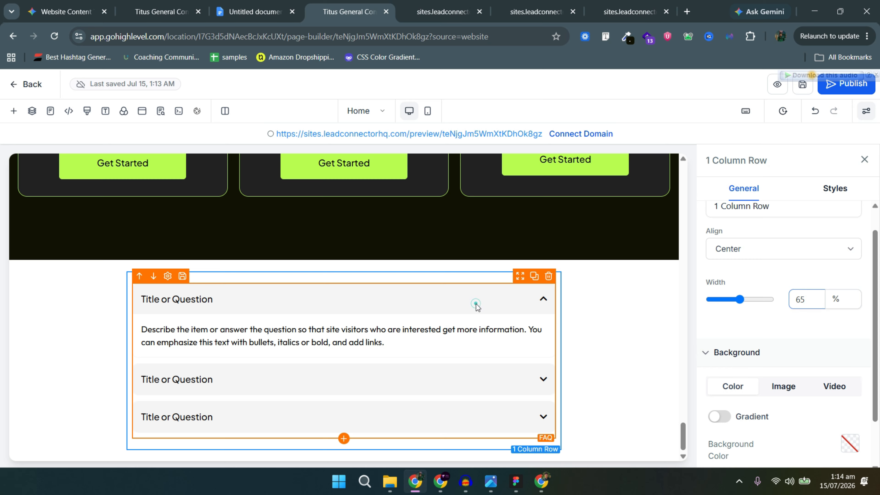
# Copy the first FAQ question text from the Figma design.
pyautogui.hotkey('alt', 'Tab')
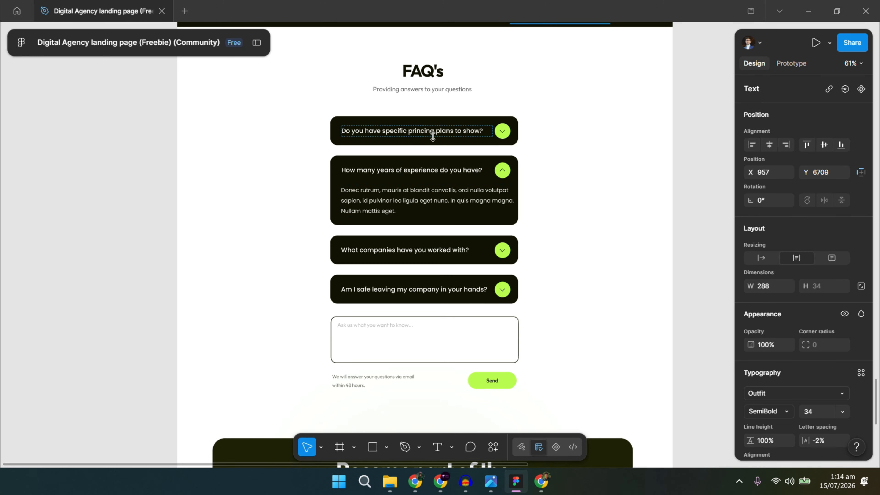
pyautogui.doubleClick(426, 131)
pyautogui.hotkey('ctrl', 'c')
pyautogui.hotkey('alt', 'Tab')
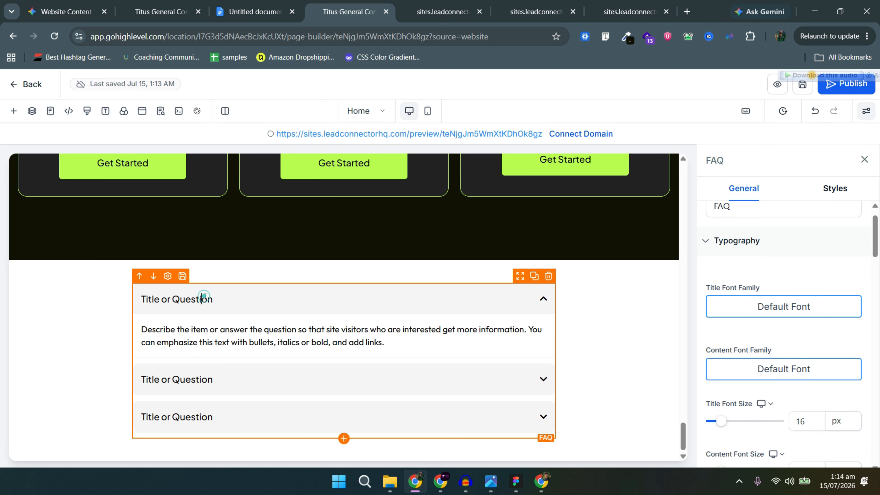
# Replace the first three FAQ titles with the questions copied from Figma.
pyautogui.hotkey('ctrl', 'a')
pyautogui.hotkey('ctrl', 'v')
pyautogui.hotkey('alt', 'Tab')
pyautogui.hotkey('alt', 'Tab')
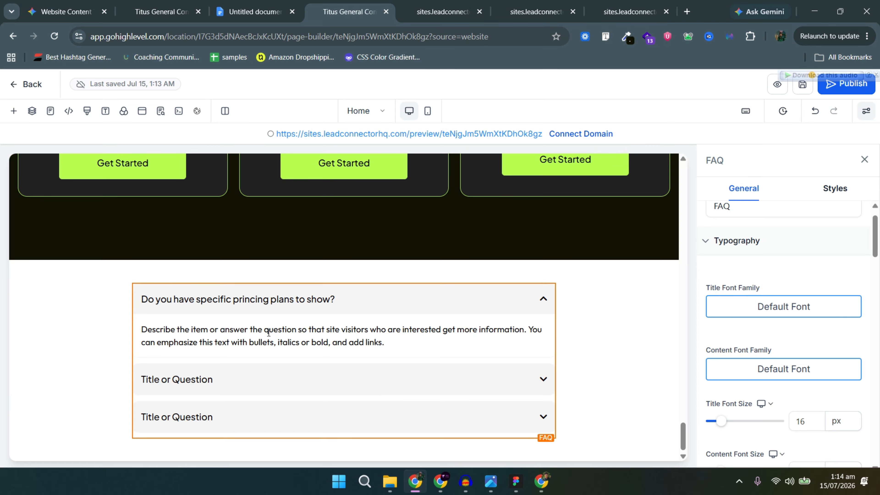
pyautogui.tripleClick(218, 378)
pyautogui.write('How many years of experience do you have?')
pyautogui.hotkey('alt', 'Tab')
pyautogui.doubleClick(405, 250)
pyautogui.hotkey('ctrl', 'c')
# Add a fourth FAQ item and paste the fourth Figma question as its title.
pyautogui.hotkey('alt', 'Tab')
pyautogui.tripleClick(206, 416)
pyautogui.hotkey('ctrl', 'v')
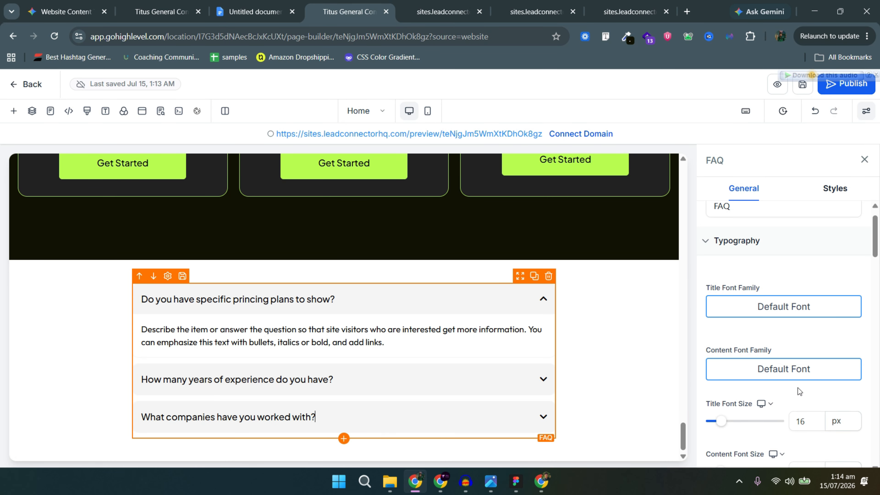
pyautogui.scroll(5, 799, 391)
pyautogui.click(816, 334)
# Paste the Donec rutrum answer text from Figma into the first two FAQ answers.
pyautogui.hotkey('alt', 'Tab')
pyautogui.hotkey('alt', 'Tab')
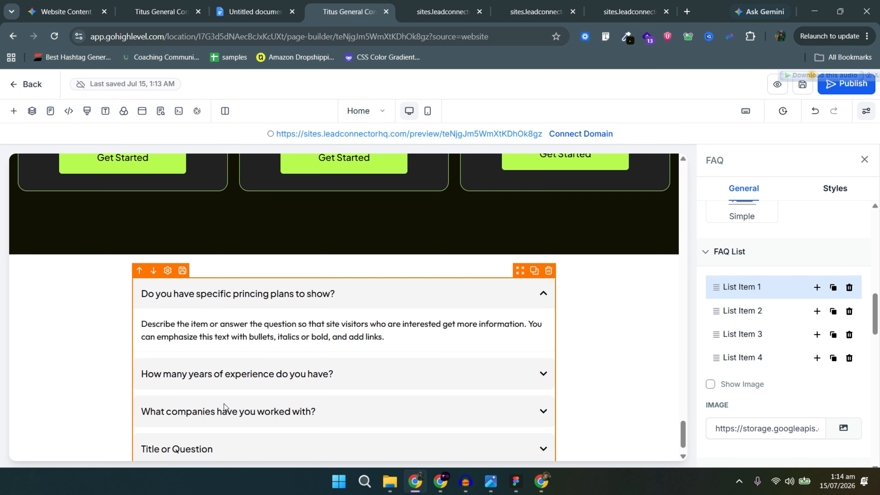
pyautogui.scroll(-1, 224, 403)
pyautogui.tripleClick(199, 417)
pyautogui.hotkey('ctrl', 'v')
pyautogui.hotkey('alt', 'Tab')
pyautogui.doubleClick(409, 201)
pyautogui.hotkey('ctrl', 'c')
pyautogui.hotkey('alt', 'Tab')
pyautogui.tripleClick(222, 304)
pyautogui.hotkey('ctrl', 'v')
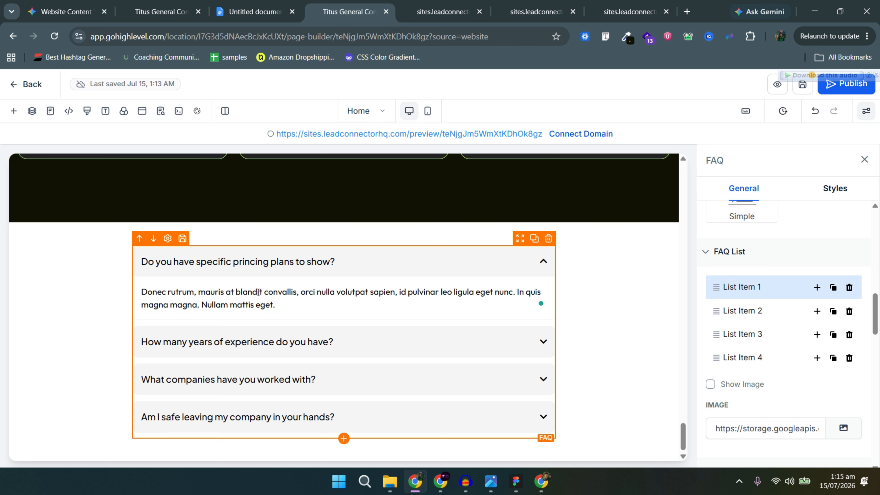
pyautogui.click(759, 312)
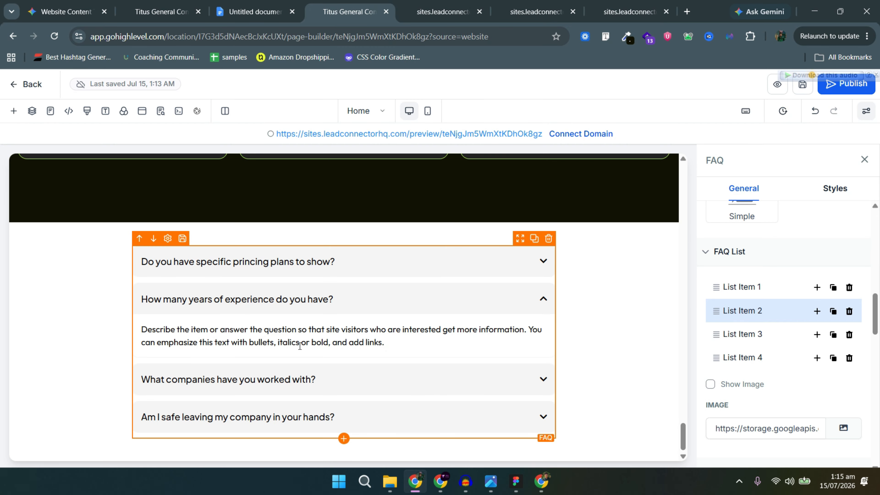
pyautogui.tripleClick(300, 346)
pyautogui.hotkey('ctrl', 'v')
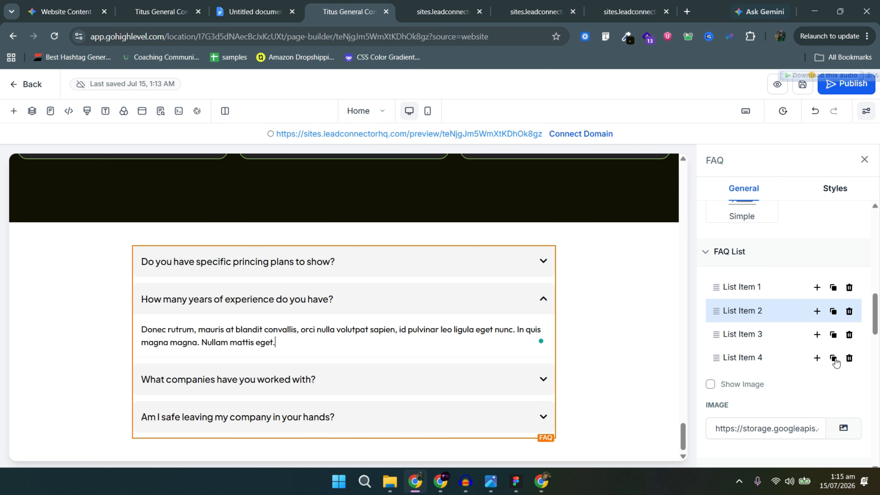
pyautogui.scroll(-3, 793, 356)
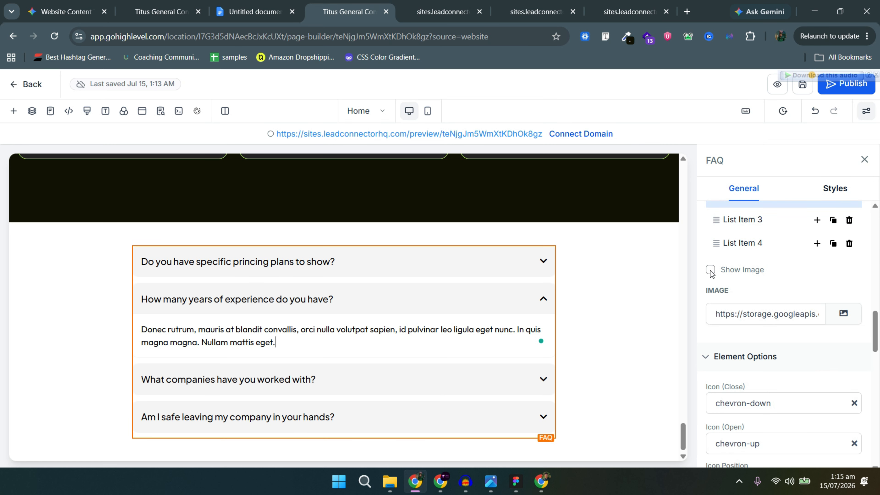
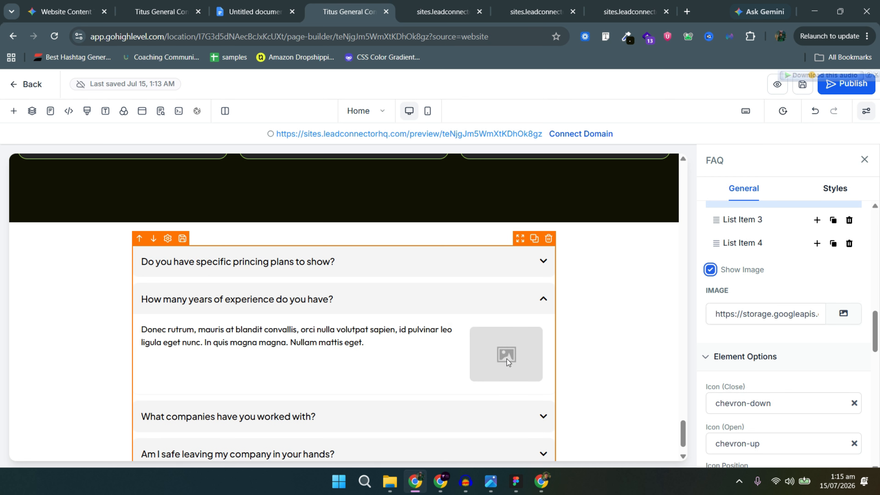
# Insert the pink block-staircase image from the demo folder into the experience FAQ answer.
pyautogui.click(842, 314)
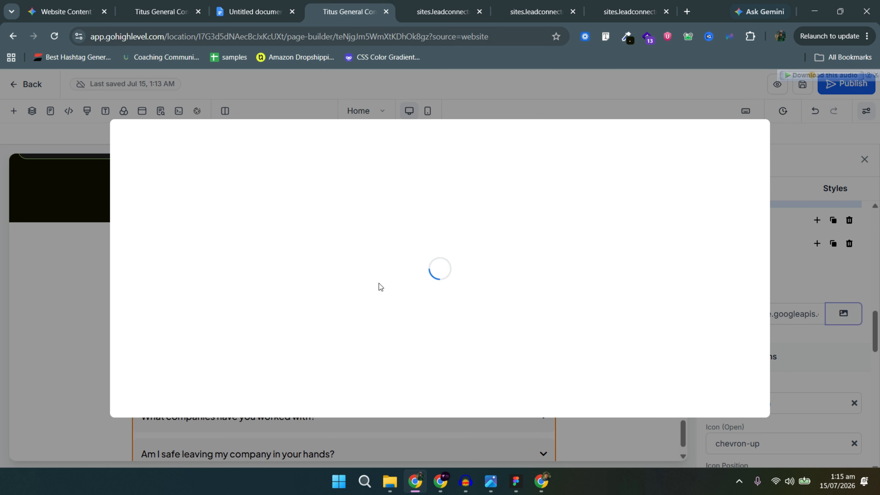
pyautogui.click(151, 276)
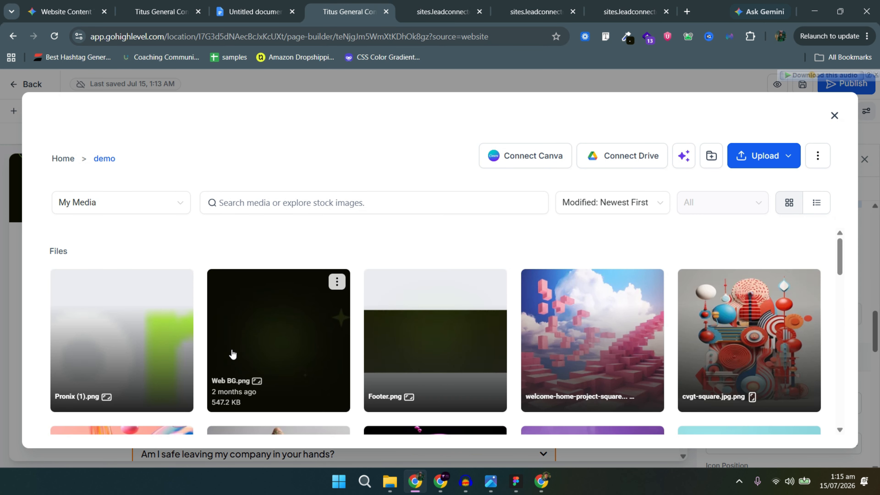
pyautogui.click(540, 352)
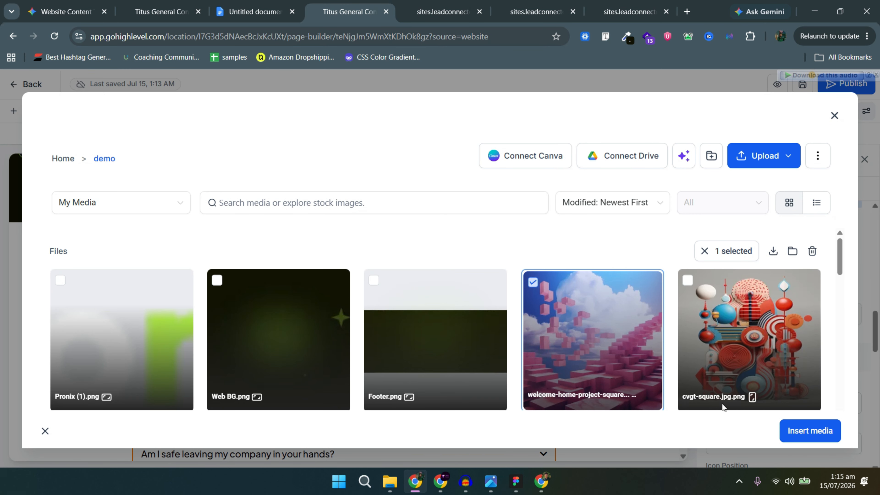
pyautogui.click(795, 431)
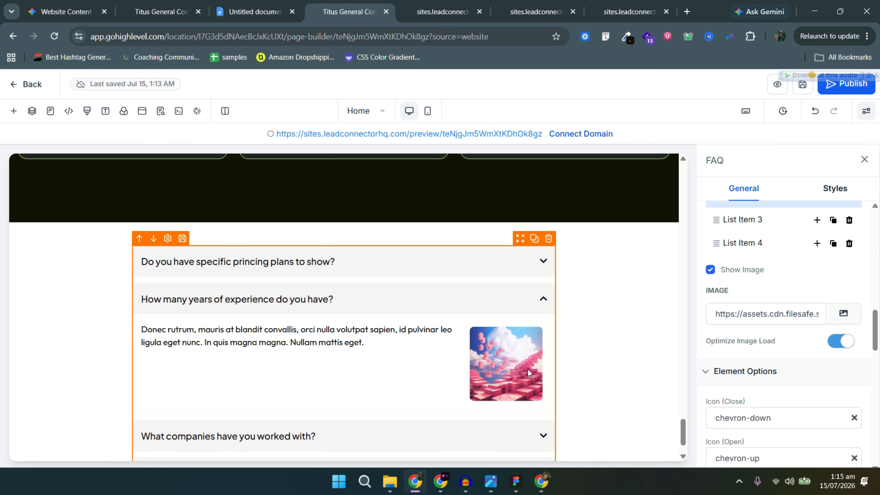
pyautogui.scroll(-2, 485, 347)
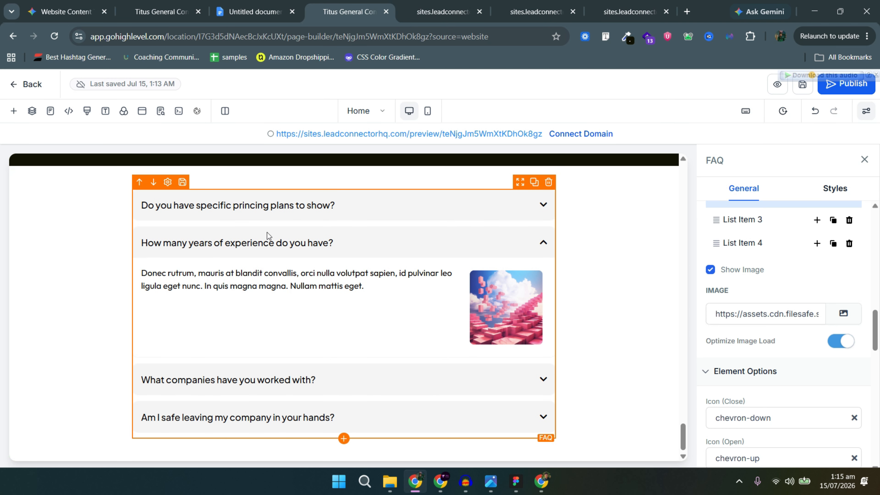
pyautogui.scroll(2, 760, 254)
pyautogui.click(759, 277)
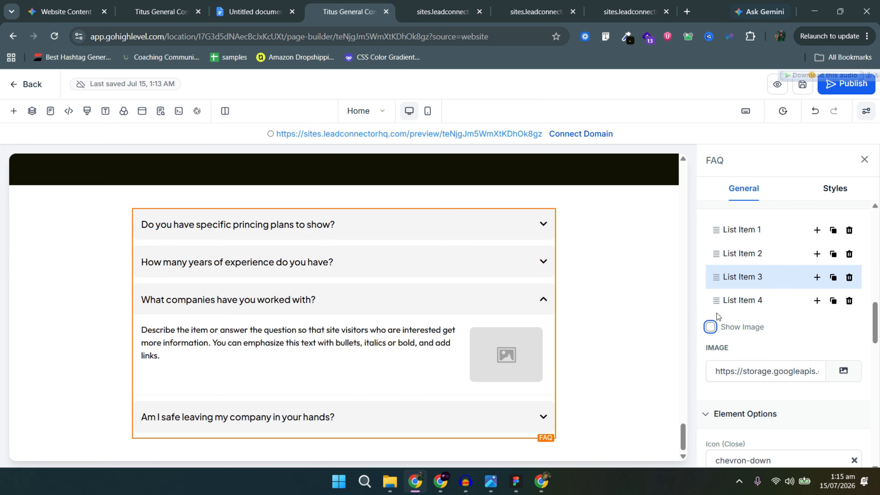
# Turn off the image on FAQ List Item 2 so its answer text runs full width.
pyautogui.click(747, 254)
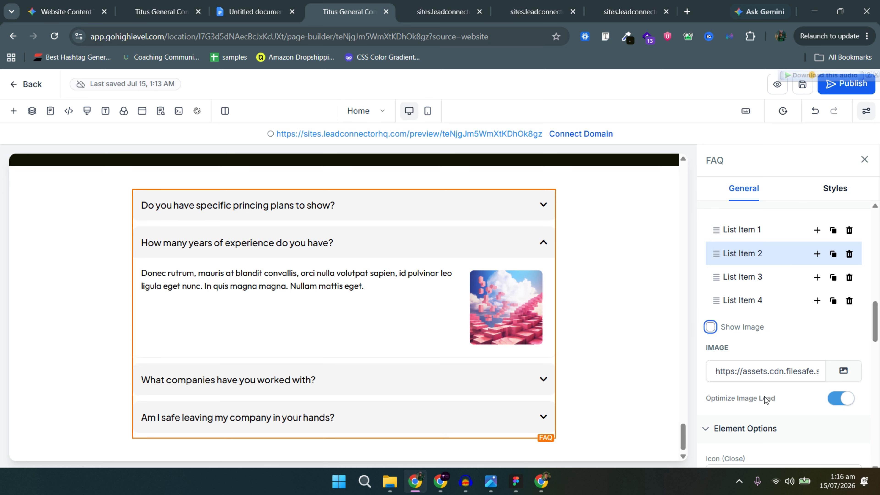
pyautogui.scroll(-6, 776, 401)
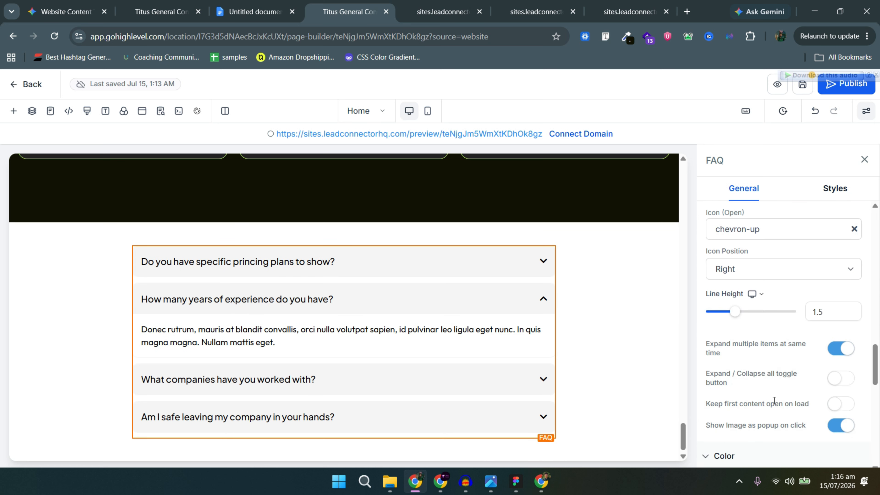
pyautogui.scroll(-8, 774, 400)
pyautogui.scroll(3, 773, 399)
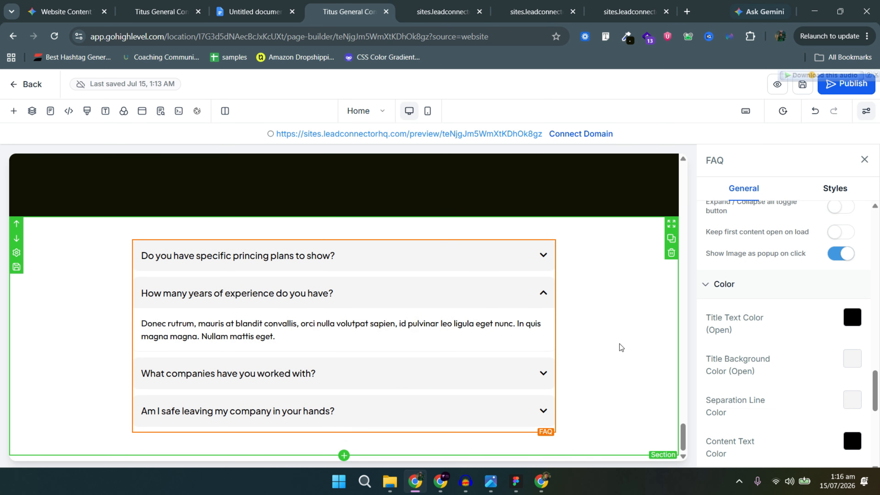
pyautogui.hotkey('alt', 'Tab')
pyautogui.hotkey('alt', 'Tab')
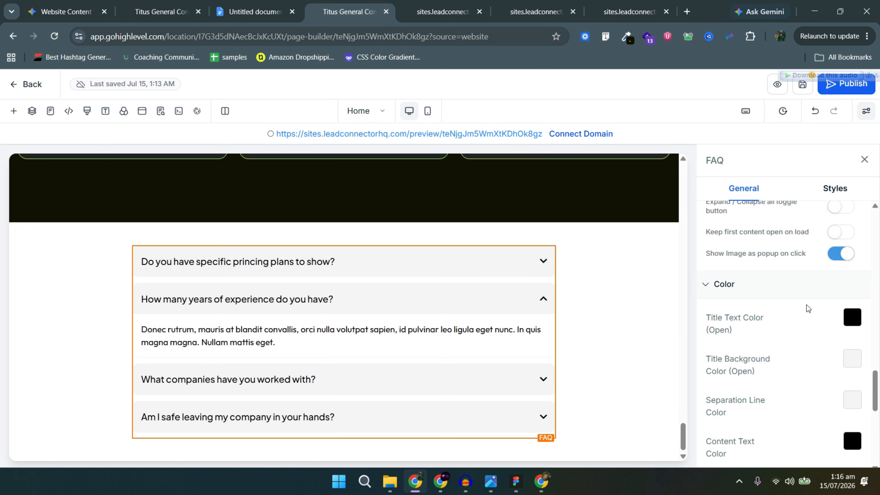
# Give open FAQ questions a dark title background with white title text.
pyautogui.click(859, 361)
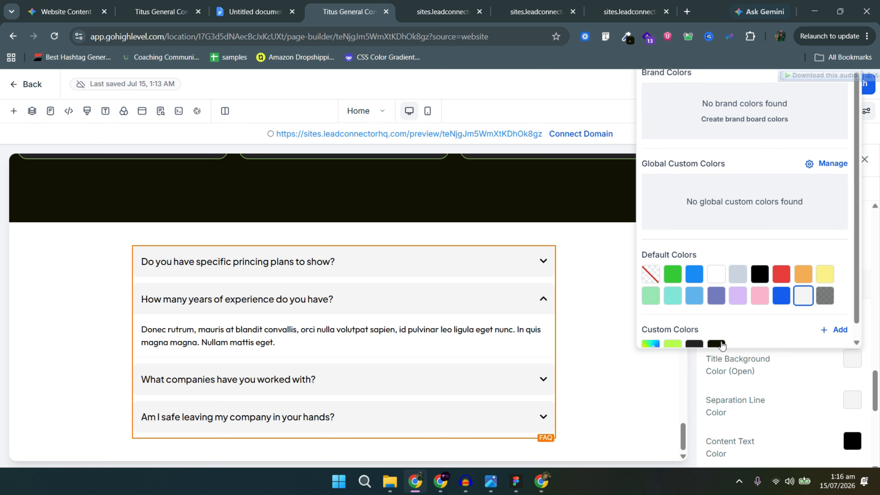
pyautogui.click(721, 344)
pyautogui.click(844, 352)
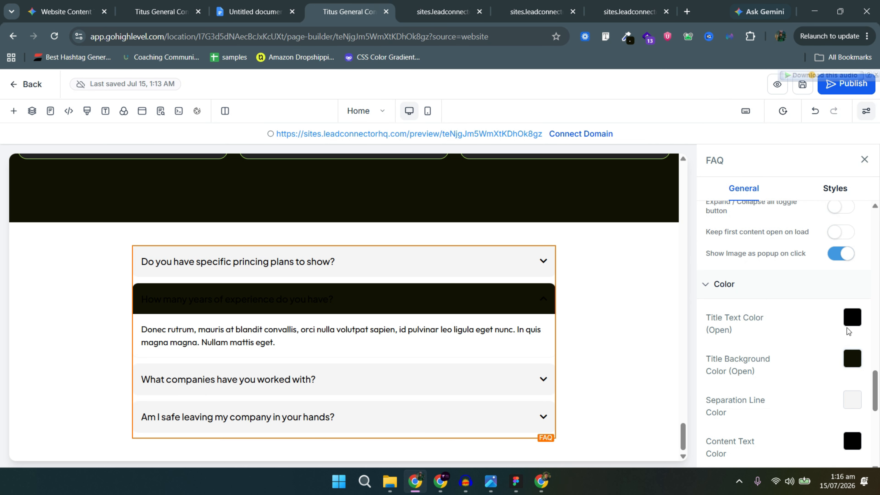
pyautogui.click(851, 318)
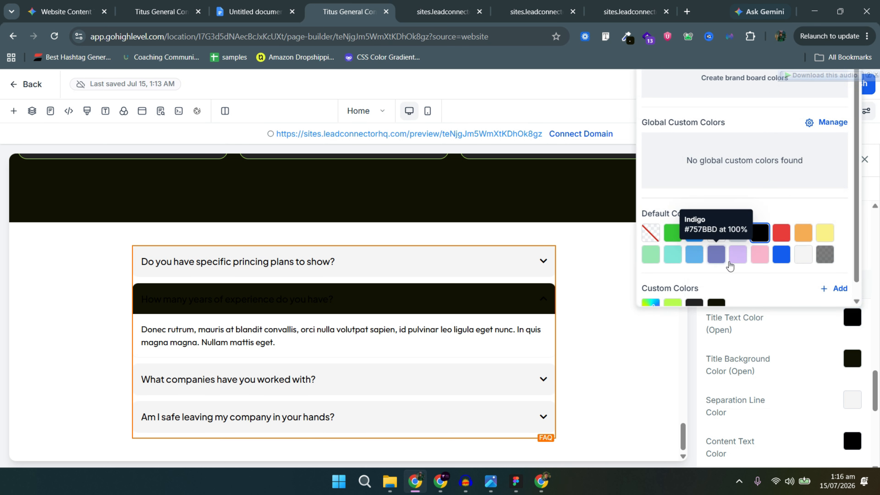
pyautogui.click(716, 233)
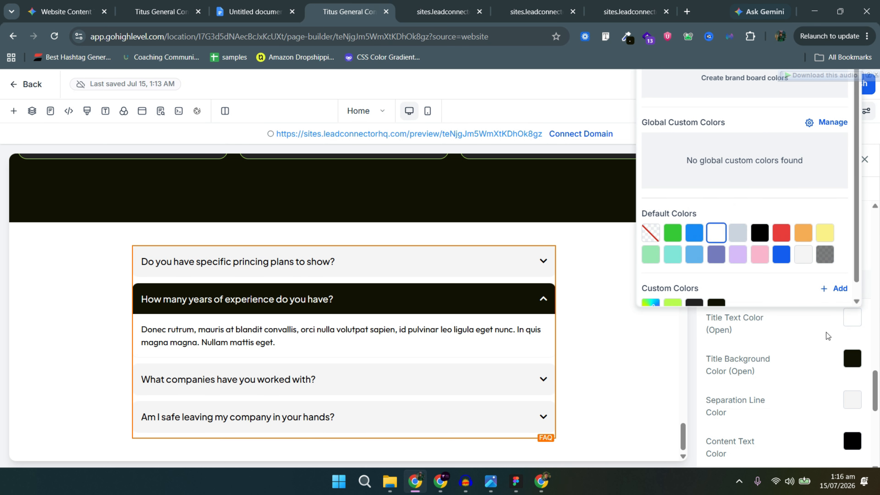
pyautogui.click(844, 351)
pyautogui.scroll(-2, 856, 381)
pyautogui.scroll(-2, 856, 352)
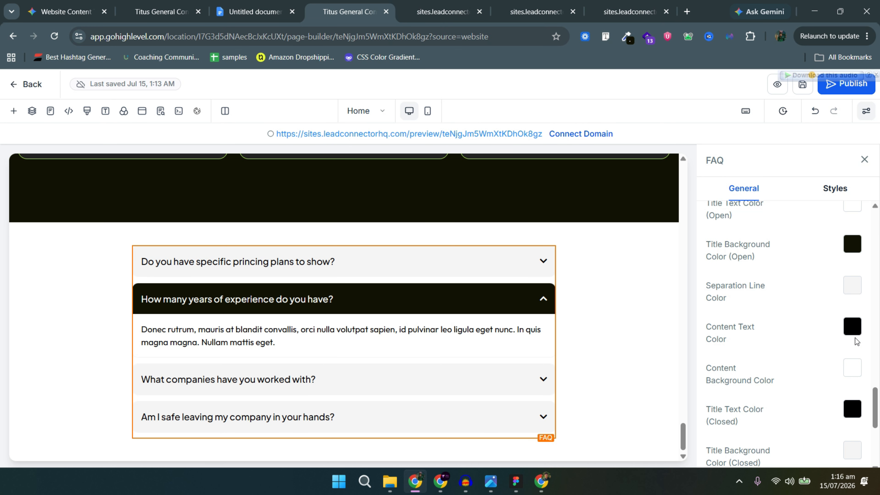
pyautogui.scroll(-2, 829, 270)
# Make closed FAQ question rows dark with white titles.
pyautogui.click(852, 294)
pyautogui.click(716, 210)
pyautogui.click(851, 336)
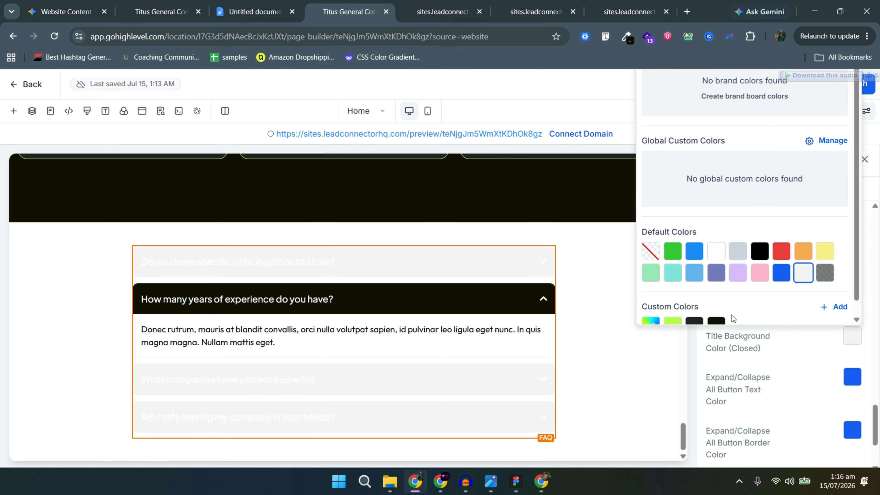
pyautogui.click(717, 321)
pyautogui.scroll(-3, 825, 347)
pyautogui.scroll(7, 820, 354)
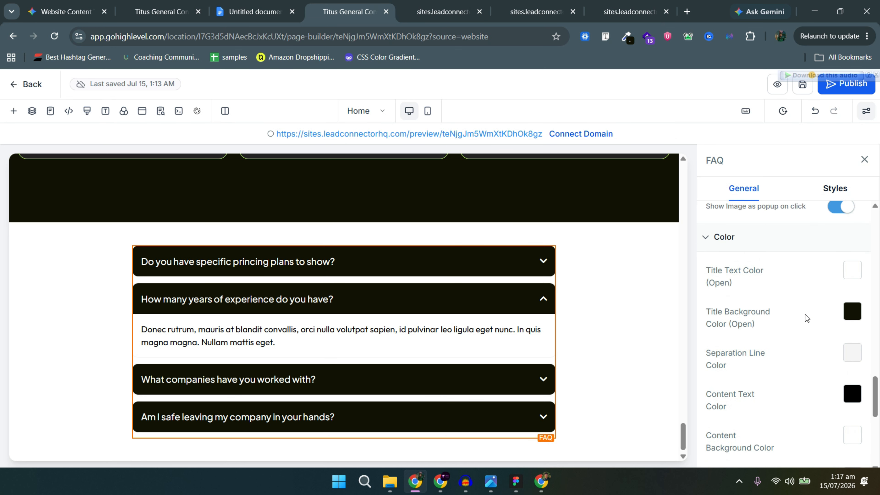
pyautogui.scroll(-8, 805, 315)
# Set the expand/collapse button background to white and keep closed titles white, then compare with Figma.
pyautogui.click(851, 371)
pyautogui.click(672, 355)
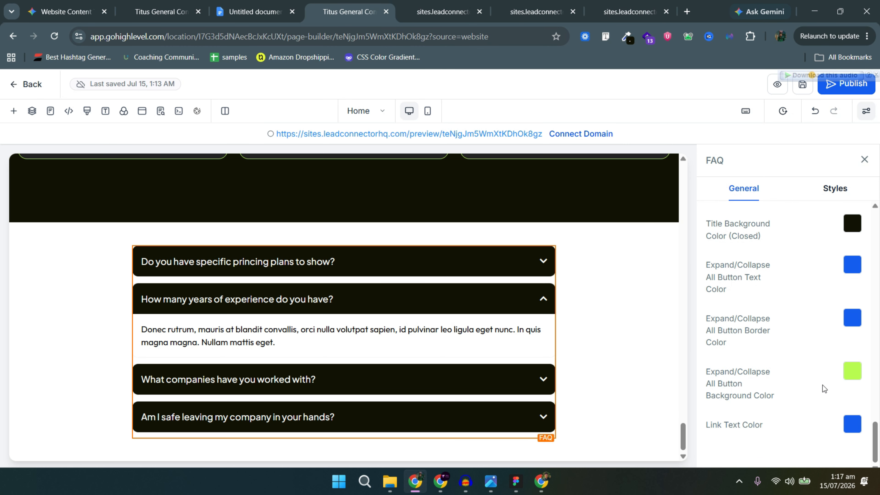
pyautogui.scroll(6, 828, 371)
pyautogui.scroll(-3, 780, 383)
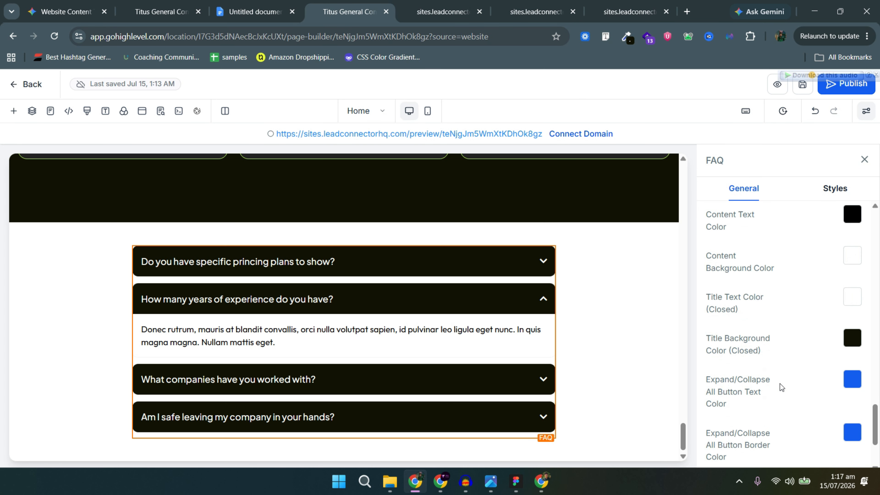
pyautogui.click(852, 299)
pyautogui.click(672, 284)
pyautogui.click(716, 212)
pyautogui.click(853, 305)
pyautogui.scroll(-3, 849, 347)
pyautogui.click(847, 370)
pyautogui.click(716, 287)
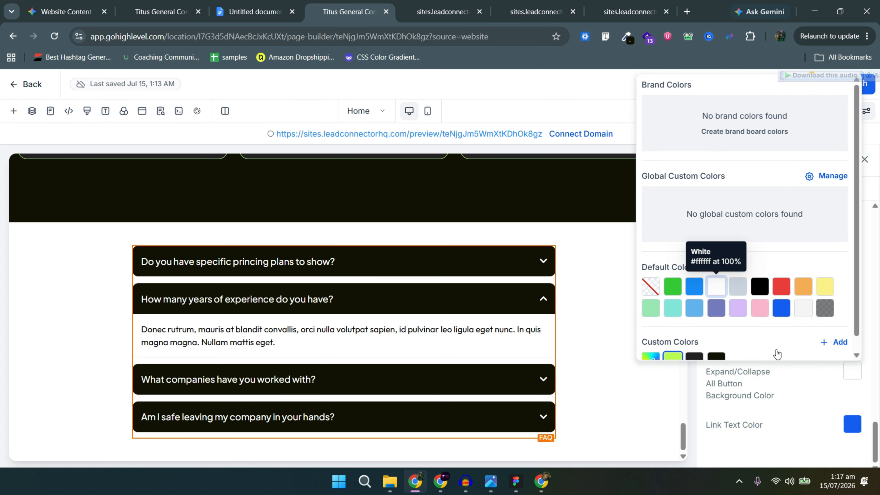
pyautogui.scroll(5, 815, 333)
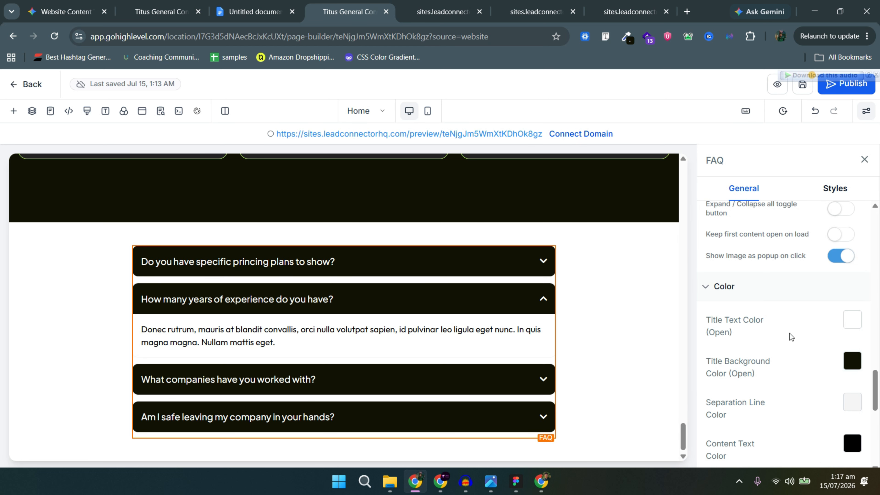
pyautogui.scroll(-2, 809, 342)
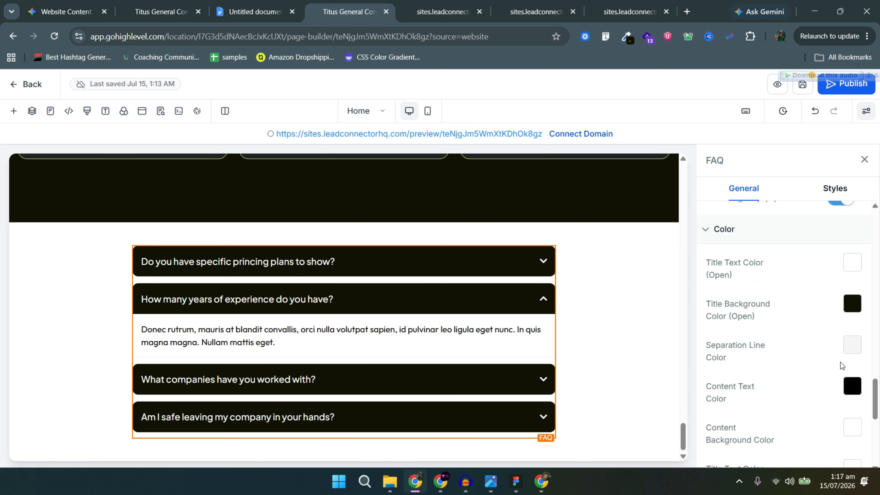
pyautogui.scroll(-2, 807, 398)
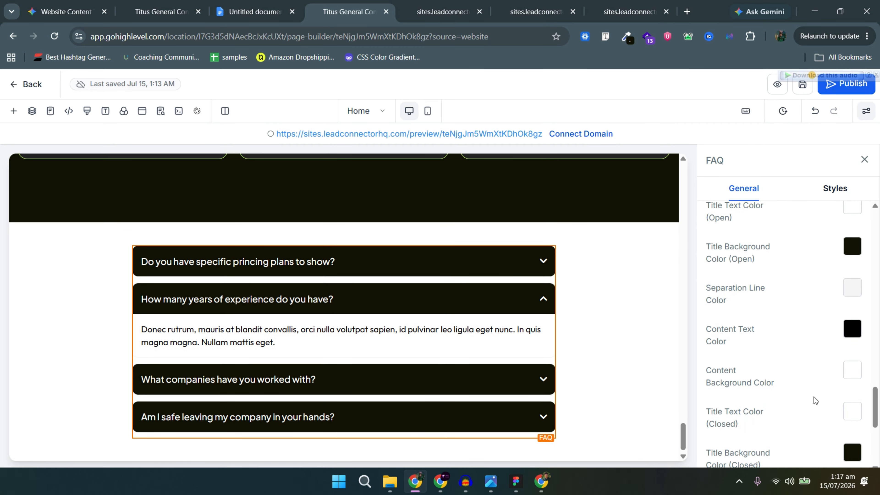
pyautogui.hotkey('alt', 'Tab')
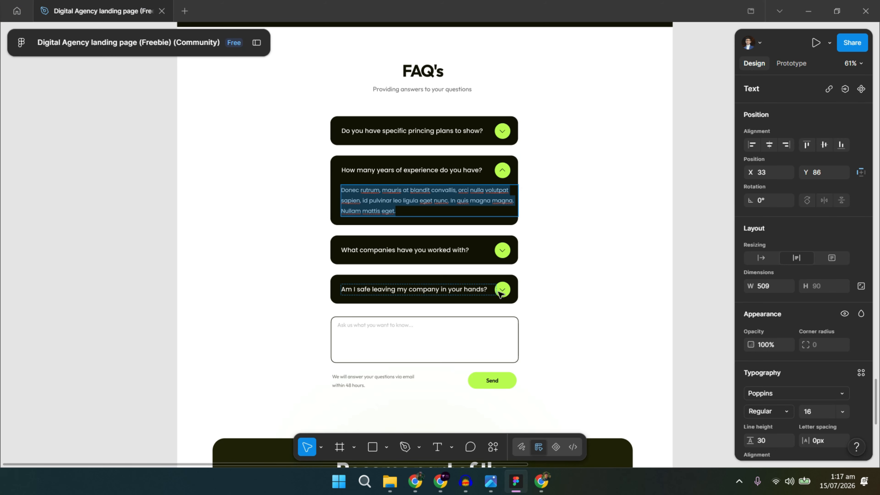
pyautogui.hotkey('alt', 'Tab')
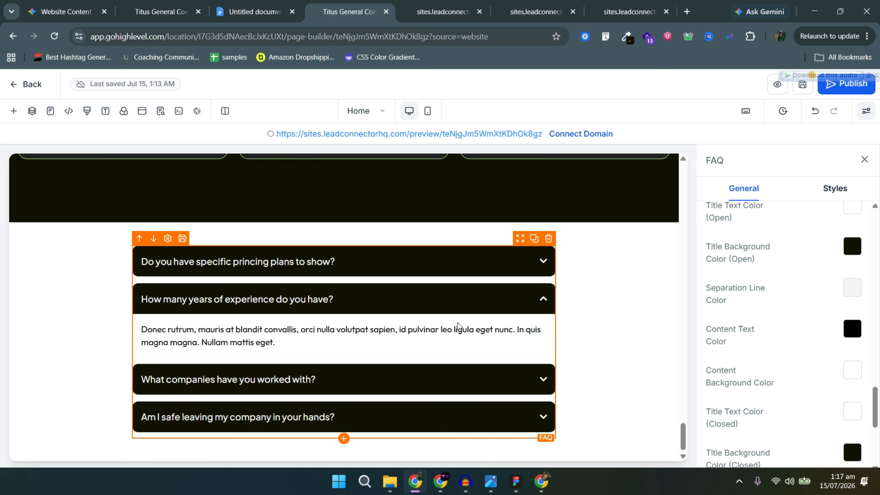
pyautogui.hotkey('alt', 'Tab')
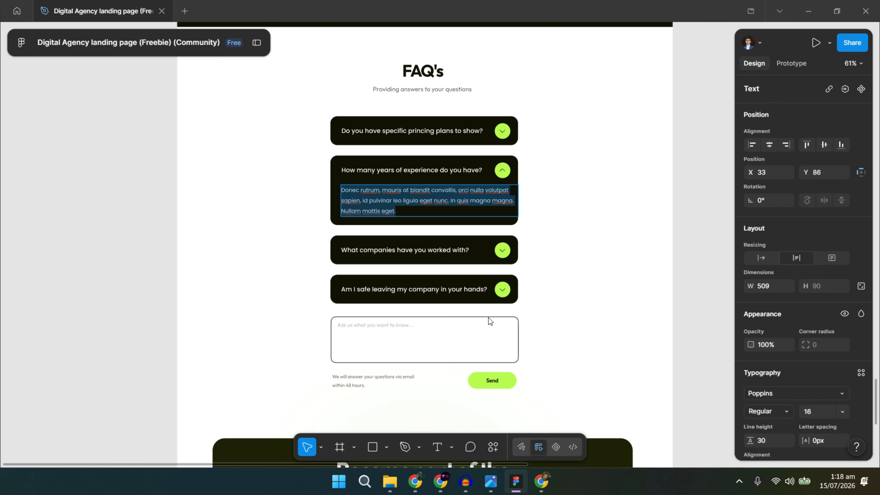
pyautogui.hotkey('alt', 'Tab')
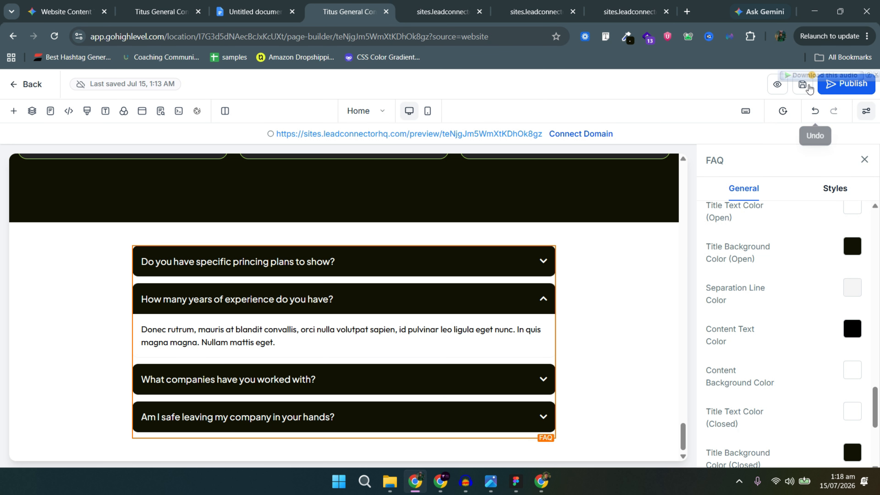
pyautogui.hotkey('alt', 'Tab')
pyautogui.scroll(-1, 391, 341)
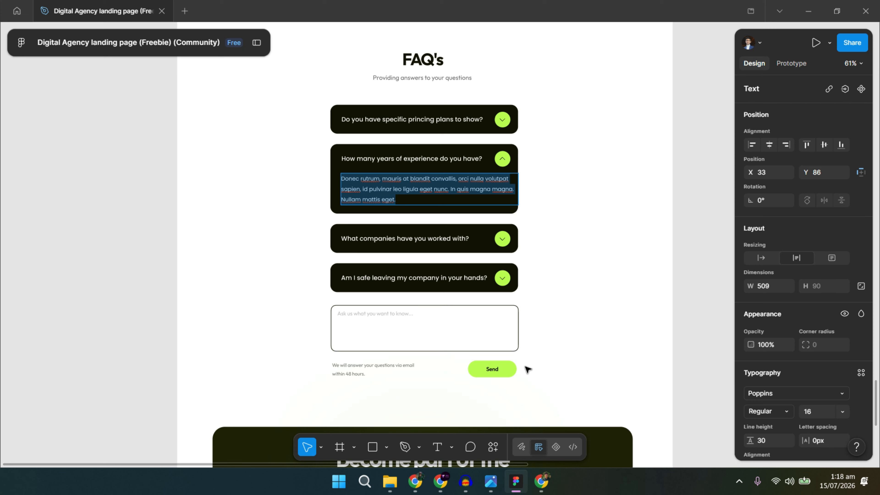
pyautogui.hotkey('alt', 'Tab')
pyautogui.click(442, 12)
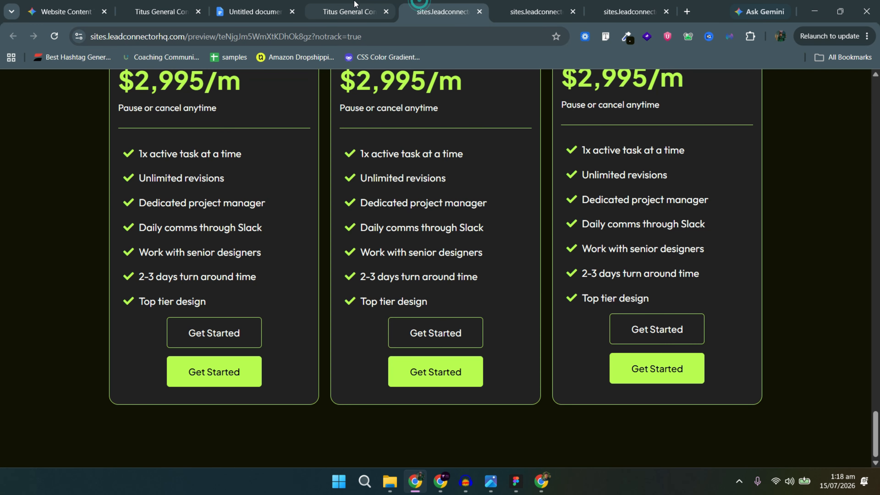
# Check the preview tabs, then leave the builder for the Pronix website's Pages list.
pyautogui.click(353, 2)
pyautogui.click(525, 2)
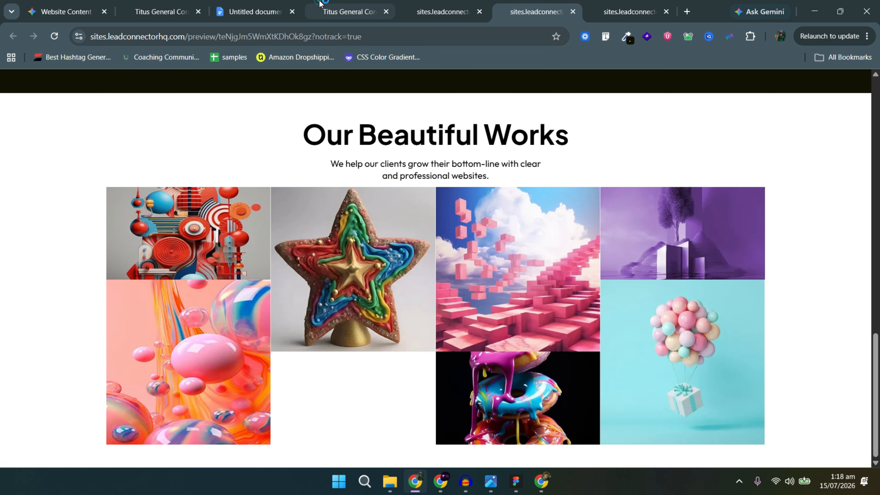
pyautogui.click(320, 2)
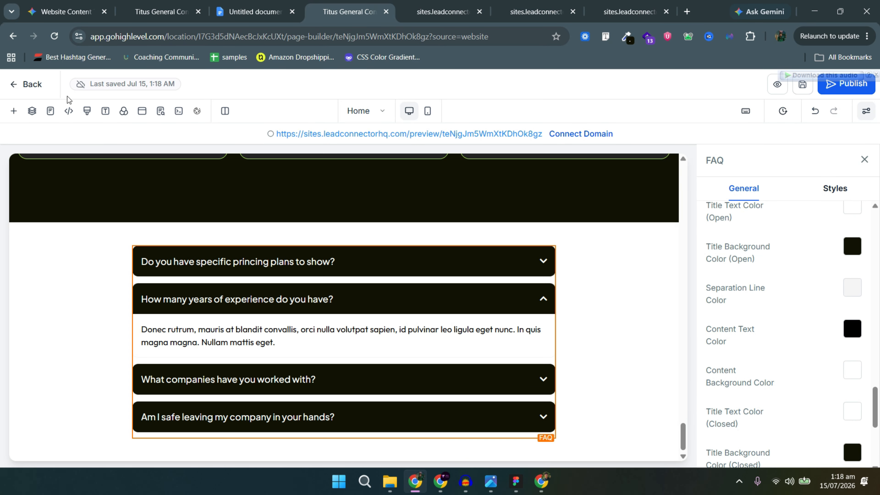
pyautogui.click(31, 84)
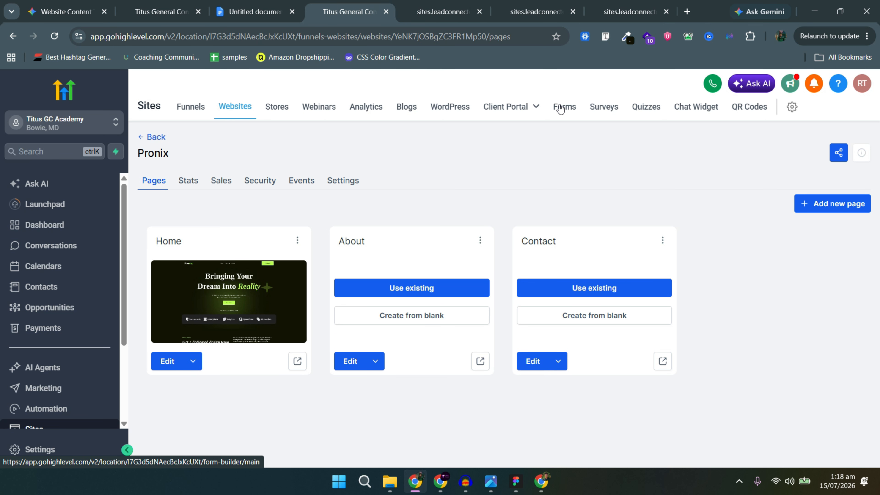
# Create a new blank form from scratch in the Forms area.
pyautogui.click(559, 108)
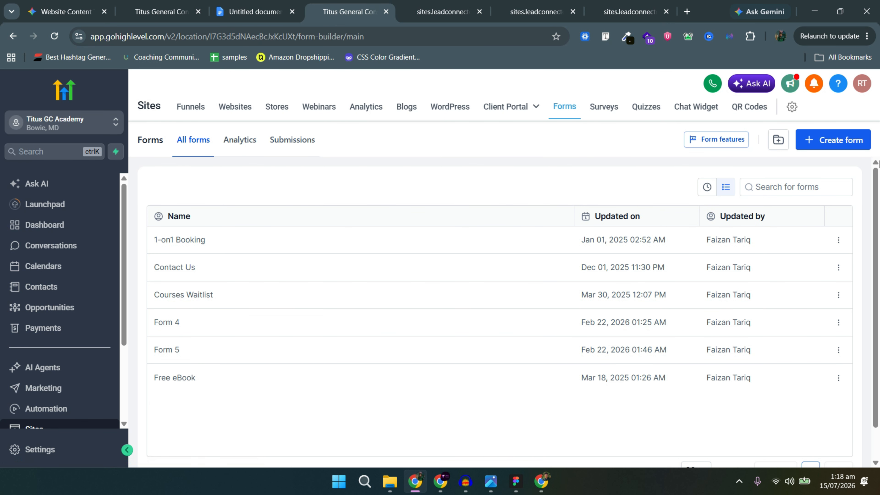
pyautogui.click(851, 141)
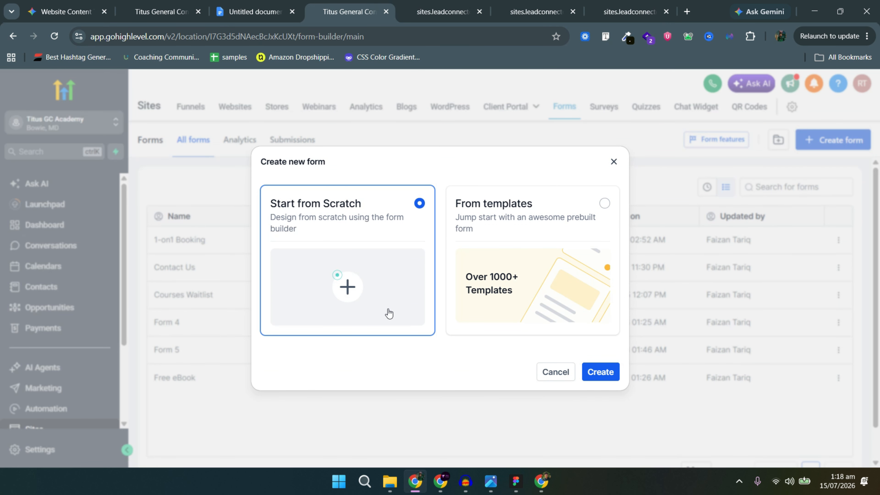
pyautogui.click(599, 374)
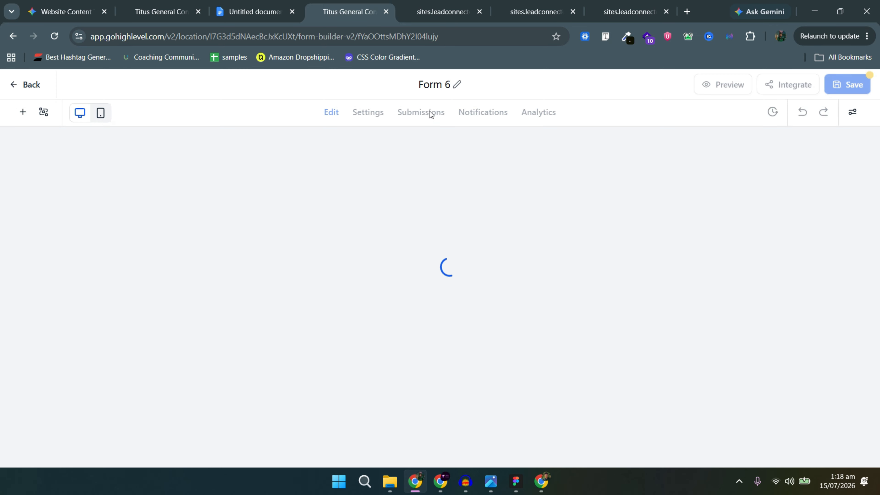
pyautogui.click(433, 84)
# Rename the form to 'Test' and delete the First Name, Last Name, Phone and Email fields.
pyautogui.write('Test')
pyautogui.click(423, 170)
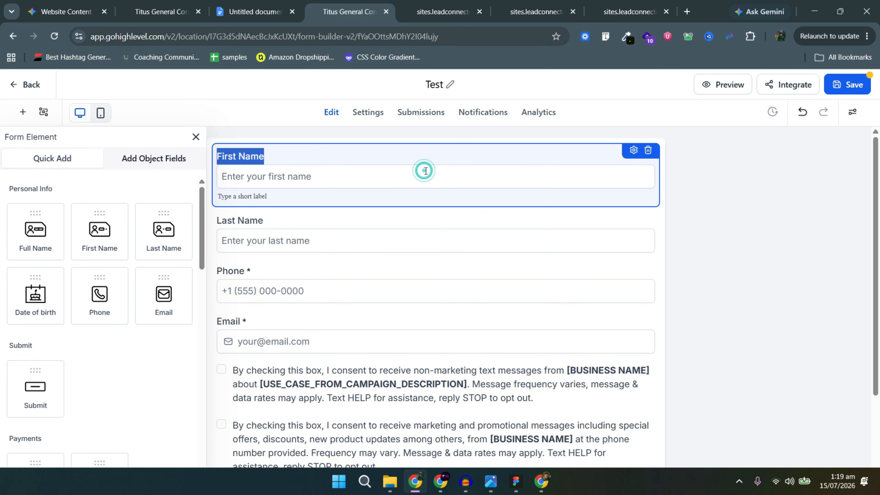
pyautogui.click(648, 151)
pyautogui.click(641, 162)
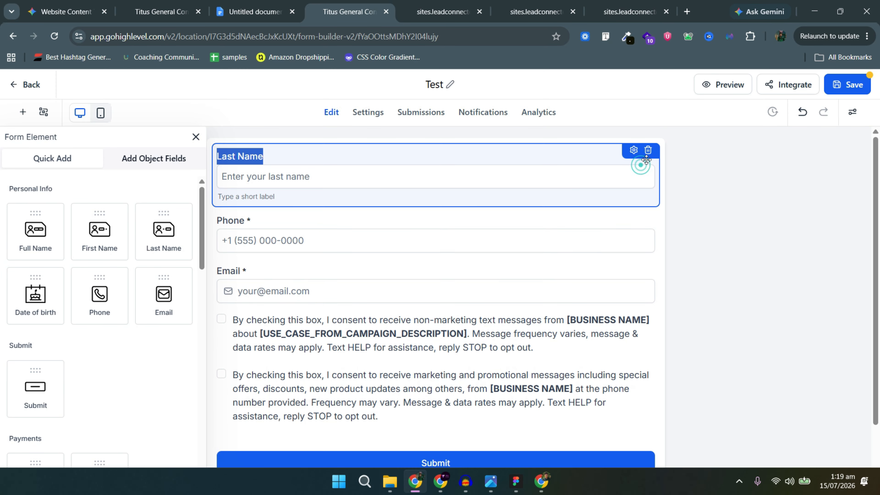
pyautogui.click(649, 151)
pyautogui.click(633, 164)
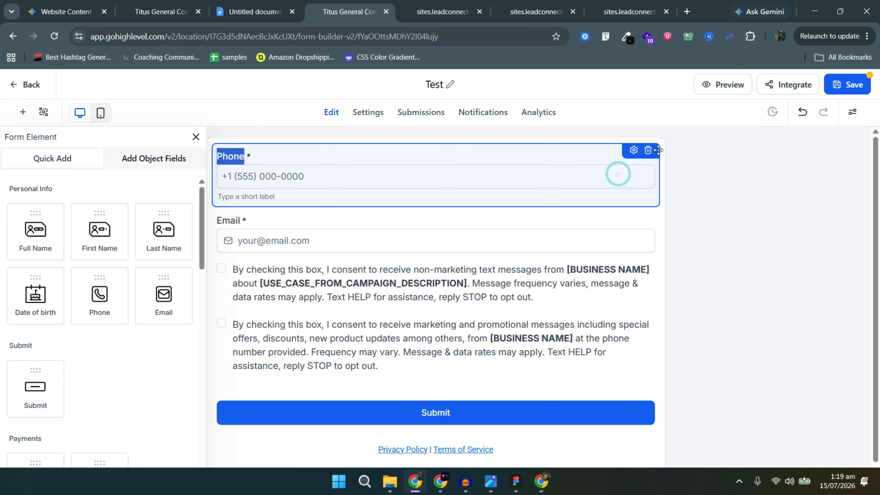
pyautogui.click(649, 151)
pyautogui.click(619, 179)
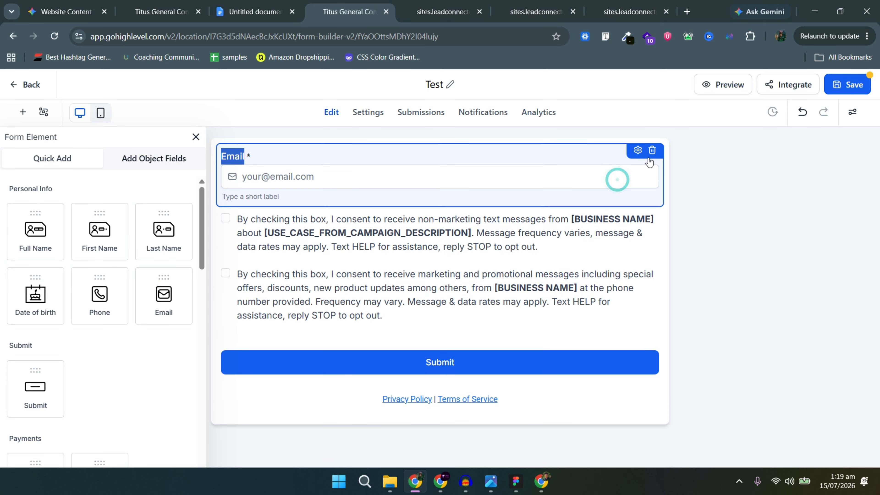
pyautogui.click(650, 151)
# Remove the consent checkboxes and privacy/terms links, and add a Multi Line field above Submit.
pyautogui.click(640, 160)
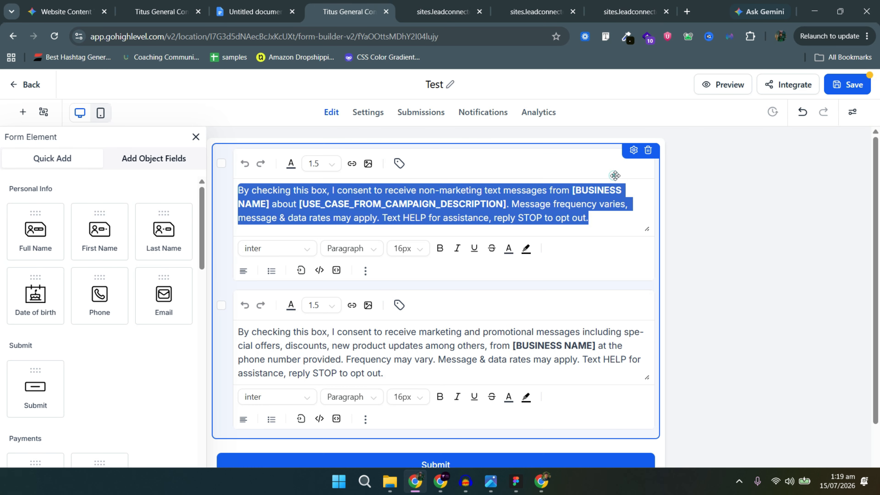
pyautogui.click(649, 151)
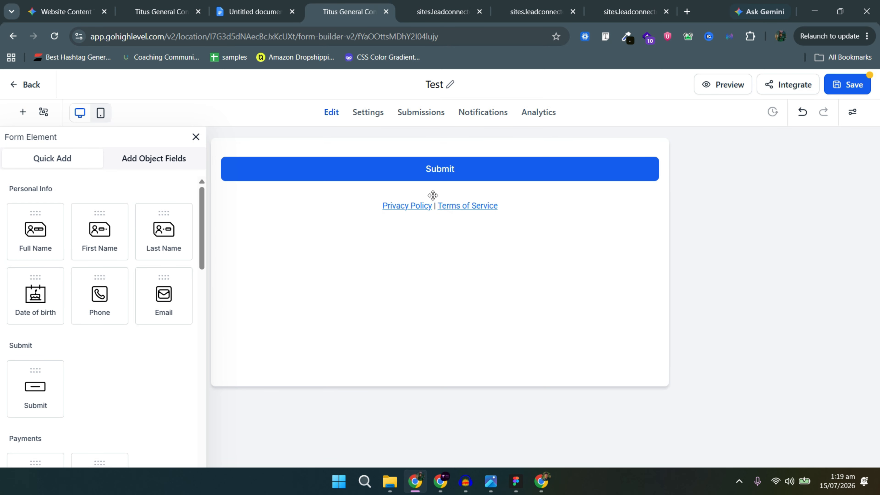
pyautogui.click(468, 206)
pyautogui.click(419, 12)
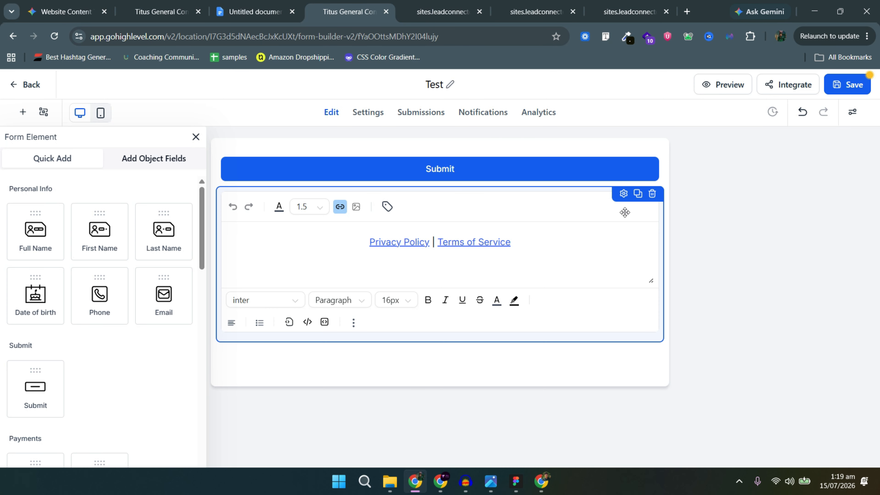
pyautogui.click(653, 193)
pyautogui.scroll(-12, 48, 298)
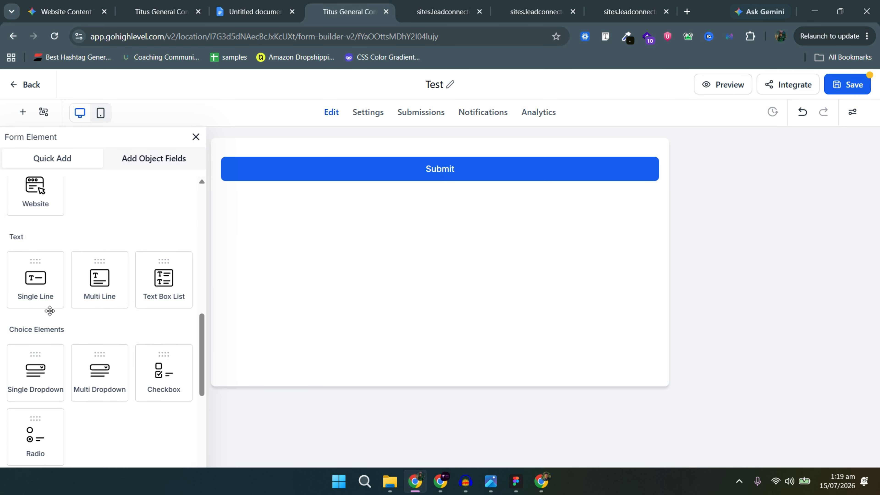
pyautogui.scroll(-2, 56, 328)
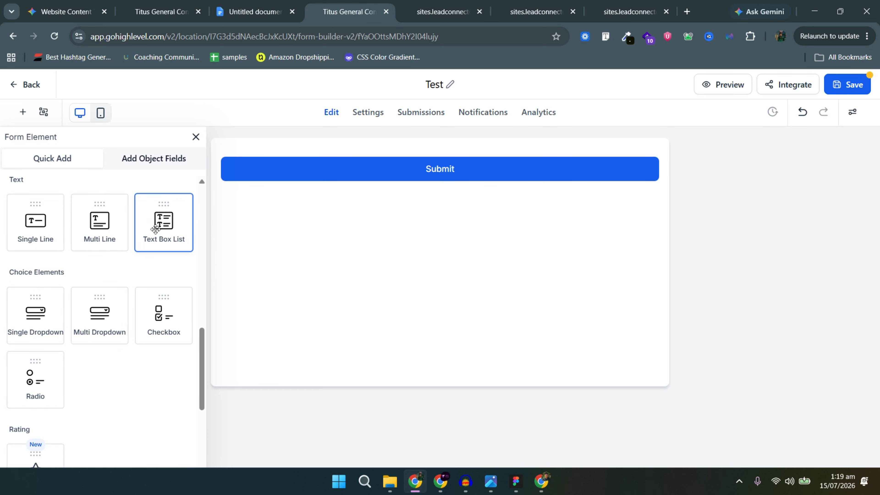
pyautogui.moveTo(99, 222); pyautogui.dragTo(382, 189)
pyautogui.hotkey('alt', 'Tab')
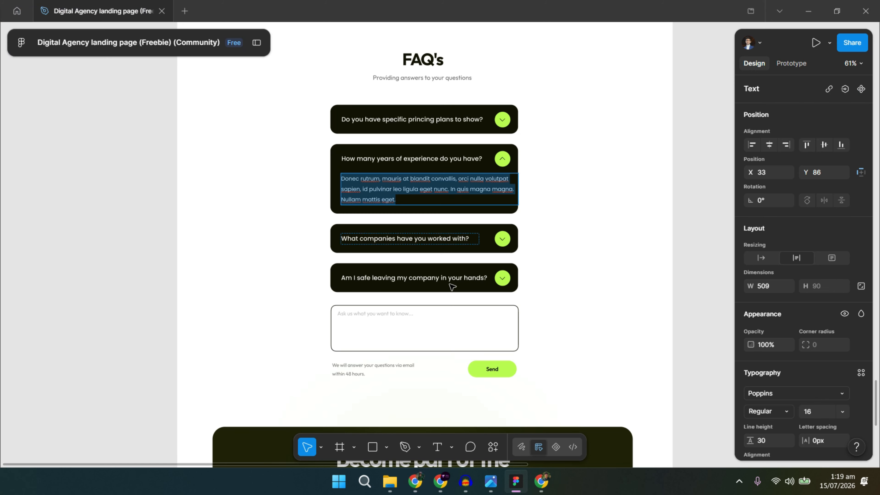
# Give the Multi Line field the Figma placeholder 'Ask us what you want to know...' and hide its label.
pyautogui.doubleClick(377, 310)
pyautogui.hotkey('ctrl', 'c')
pyautogui.hotkey('alt', 'Tab')
pyautogui.click(290, 177)
pyautogui.hotkey('ctrl', 'v')
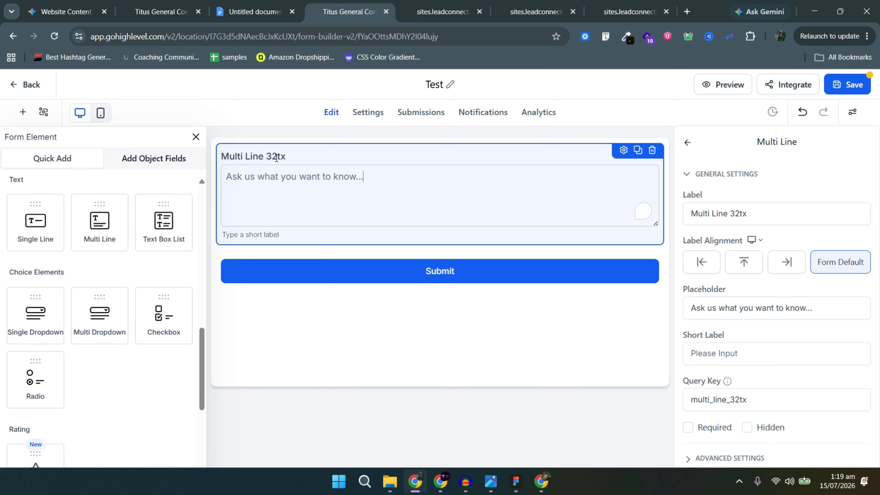
pyautogui.click(278, 157)
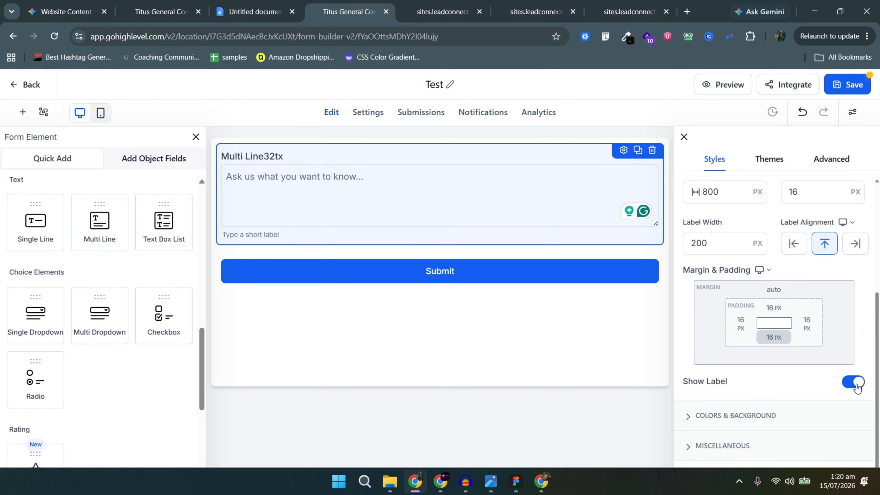
pyautogui.click(854, 382)
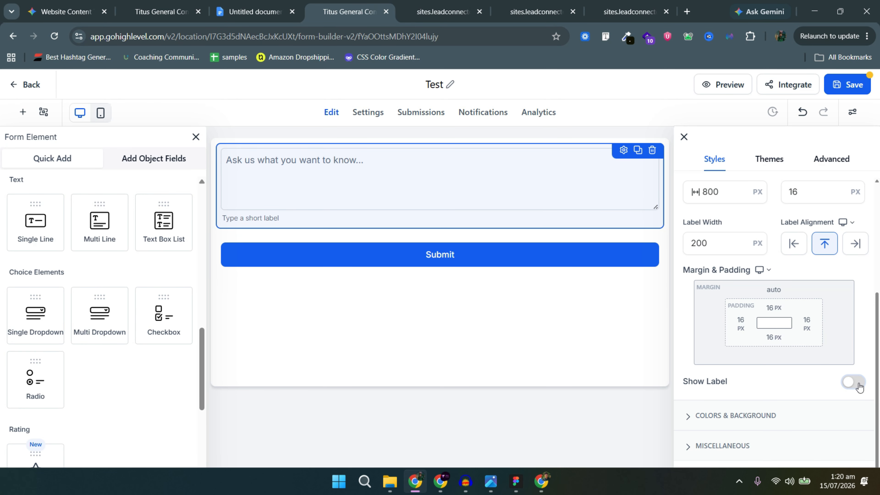
pyautogui.click(588, 258)
pyautogui.scroll(-6, 772, 312)
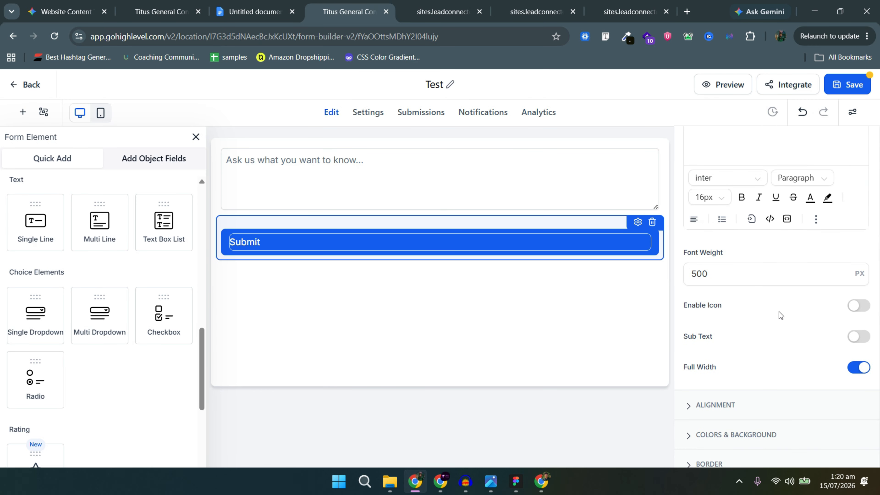
# Sample the green of the site's Get Started button with the colour-picker extension.
pyautogui.scroll(3, 802, 241)
pyautogui.scroll(-6, 763, 277)
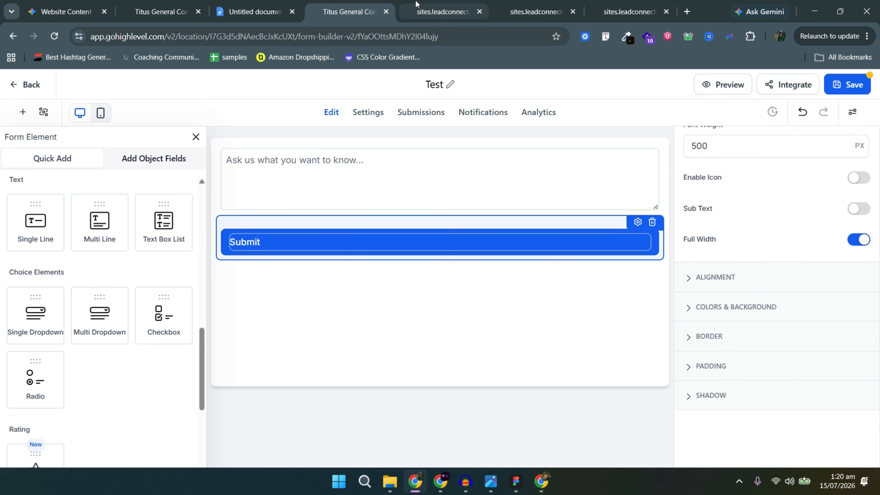
pyautogui.click(462, 4)
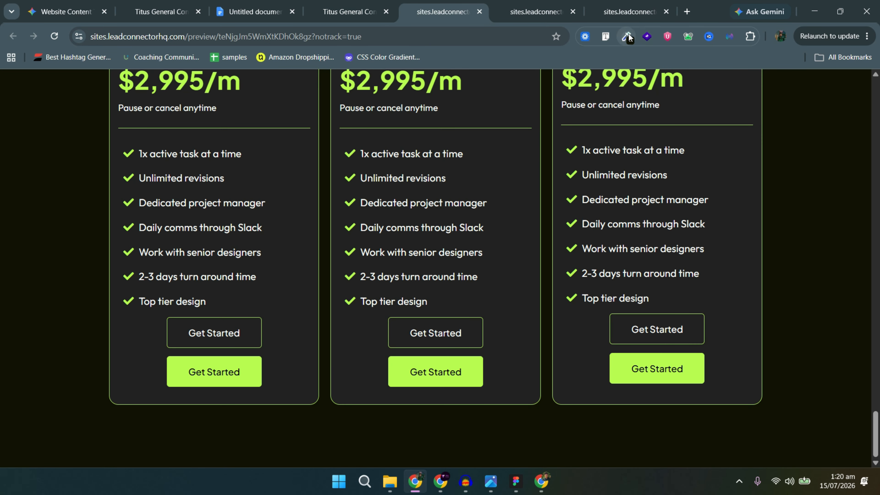
pyautogui.click(627, 34)
pyautogui.click(614, 50)
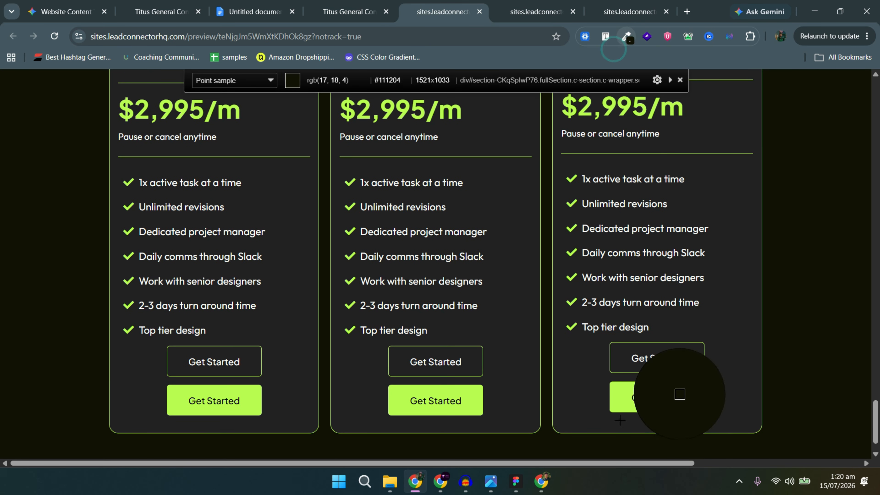
pyautogui.click(620, 399)
pyautogui.click(340, 5)
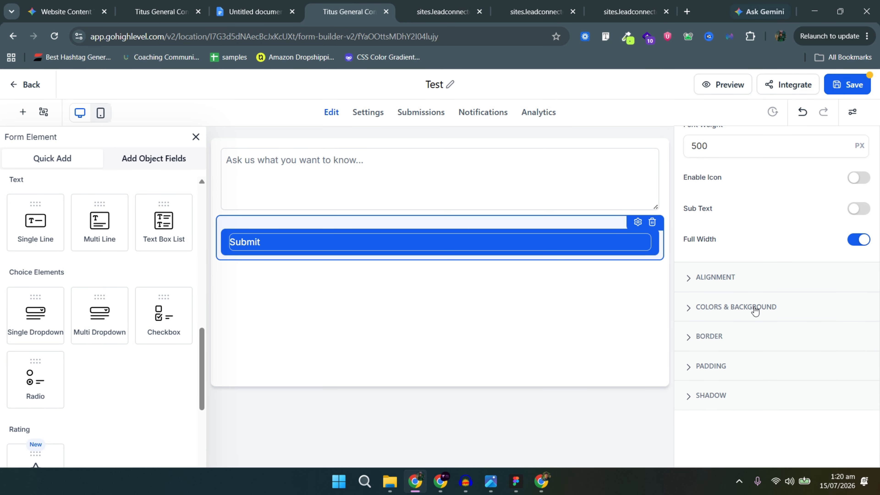
# Give the Submit button a custom #B9FD50 green background and black text.
pyautogui.click(756, 311)
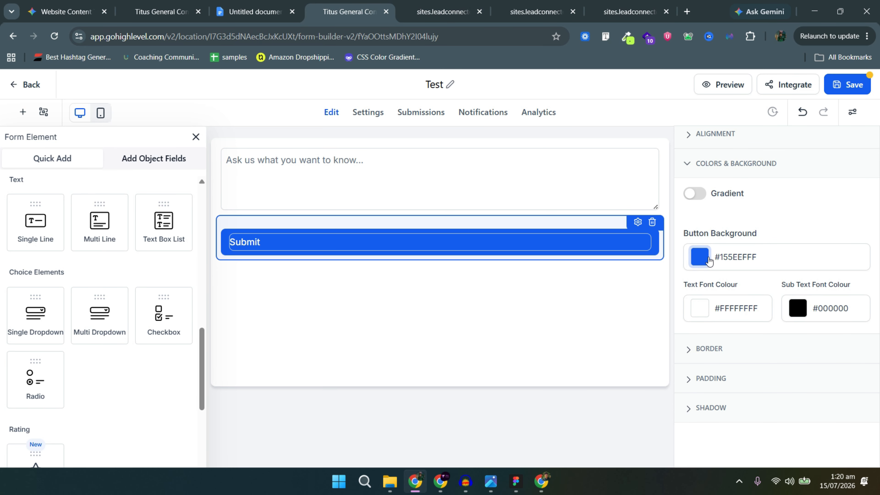
pyautogui.click(707, 259)
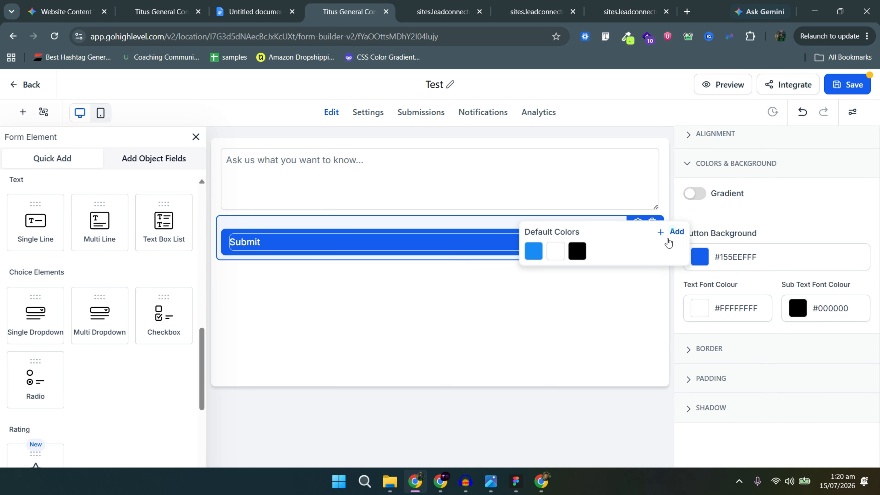
pyautogui.click(672, 232)
pyautogui.doubleClick(586, 233)
pyautogui.hotkey('ctrl', 'v')
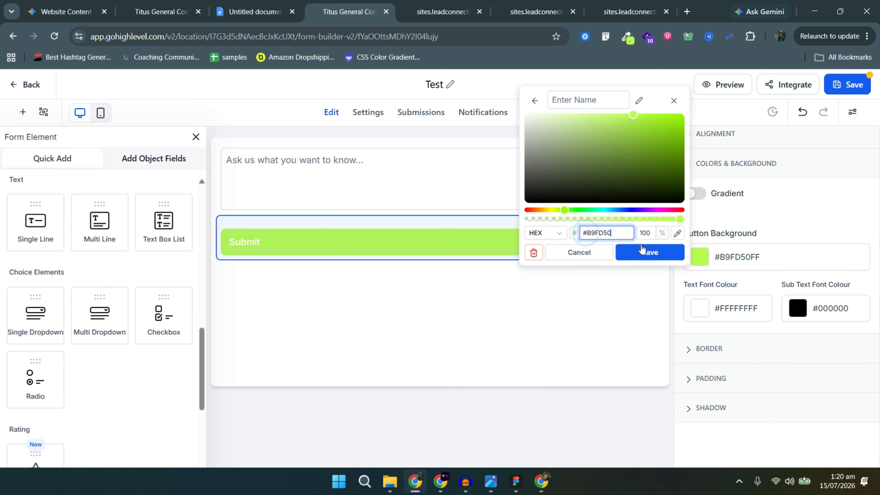
pyautogui.click(643, 252)
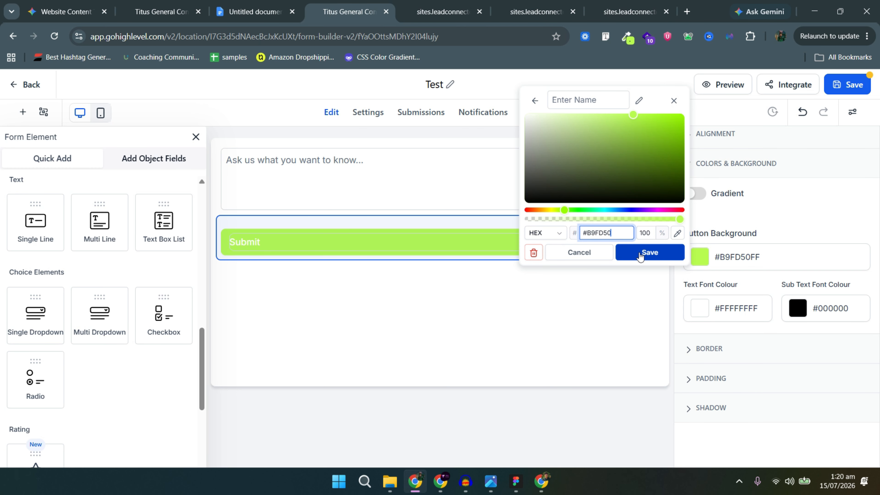
pyautogui.click(587, 235)
pyautogui.press('BackSpace')
pyautogui.click(647, 252)
pyautogui.click(700, 309)
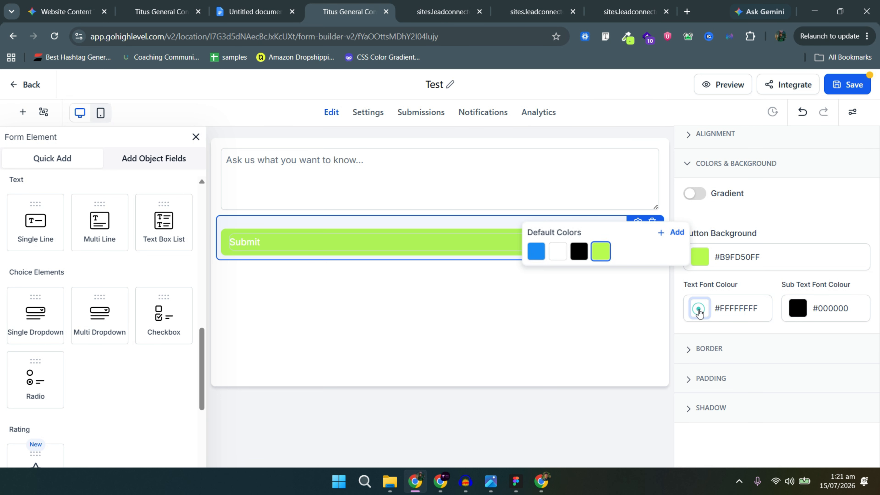
pyautogui.click(580, 303)
pyautogui.scroll(3, 764, 334)
# Turn off Full Width, set the Submit field width to 30, and align it right.
pyautogui.click(759, 248)
pyautogui.click(823, 290)
pyautogui.click(762, 276)
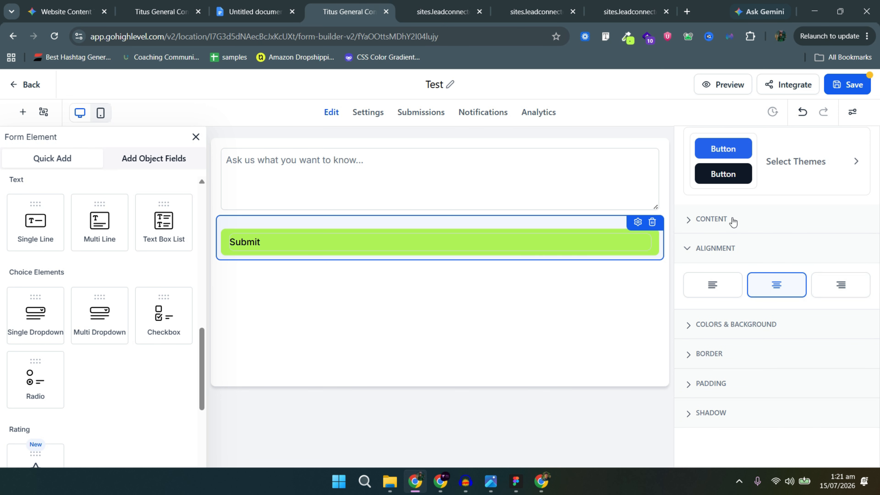
pyautogui.click(733, 221)
pyautogui.scroll(-4, 773, 324)
pyautogui.click(858, 318)
pyautogui.doubleClick(728, 367)
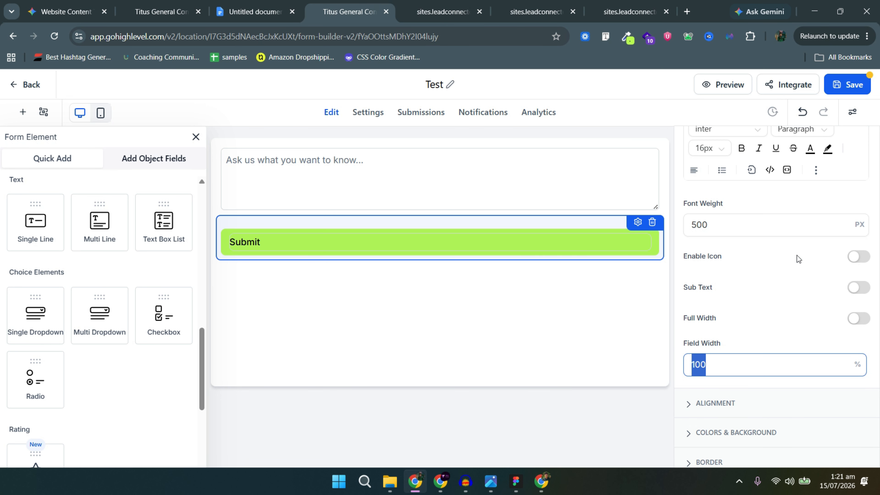
pyautogui.write('30')
pyautogui.click(735, 409)
pyautogui.click(834, 268)
pyautogui.scroll(2, 745, 257)
# Centre the Submit label text, save the Test form, and return to the forms list.
pyautogui.click(721, 265)
pyautogui.scroll(-2, 764, 318)
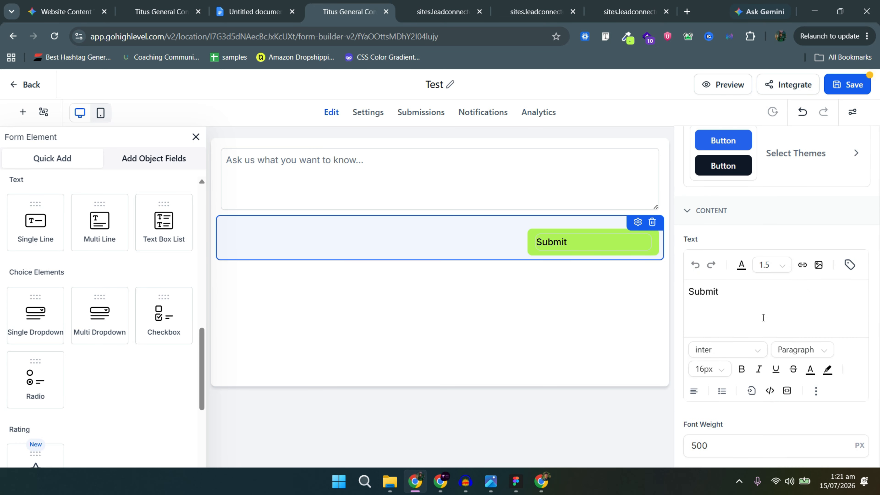
pyautogui.doubleClick(704, 292)
pyautogui.click(694, 391)
pyautogui.click(687, 368)
pyautogui.click(713, 328)
pyautogui.click(847, 82)
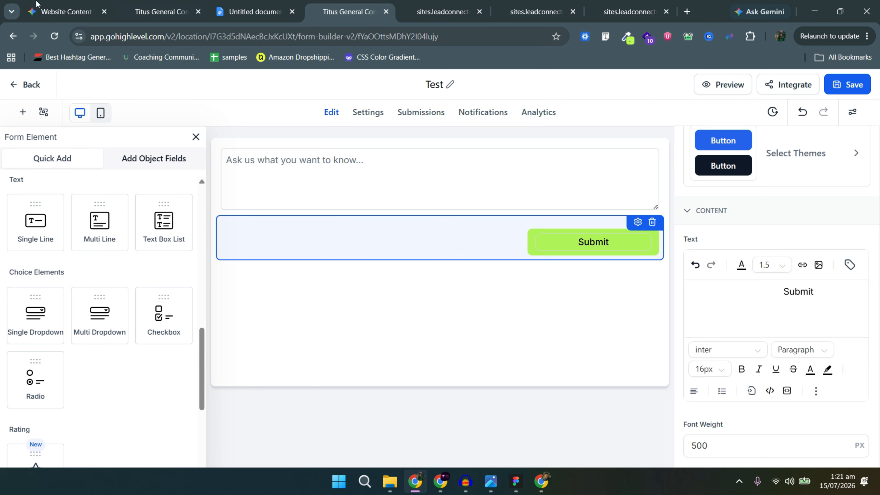
pyautogui.click(21, 89)
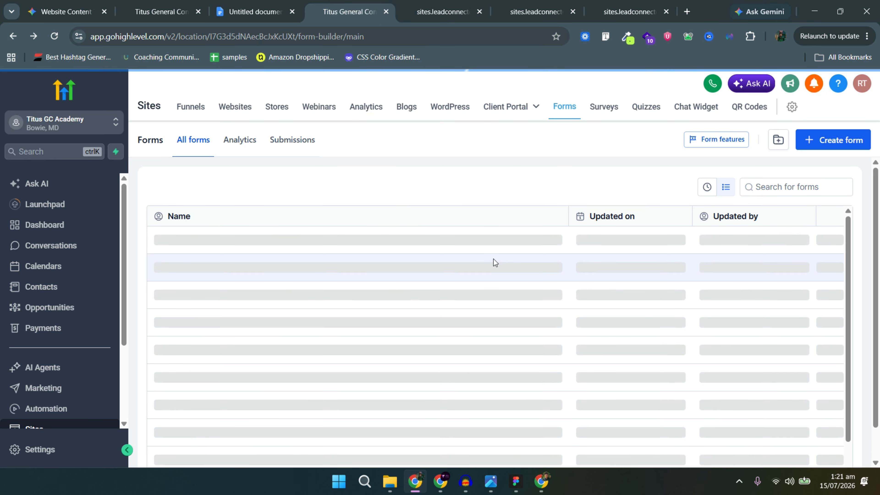
# Reopen the Pronix Home page in the builder and scroll down to the FAQ.
pyautogui.click(233, 108)
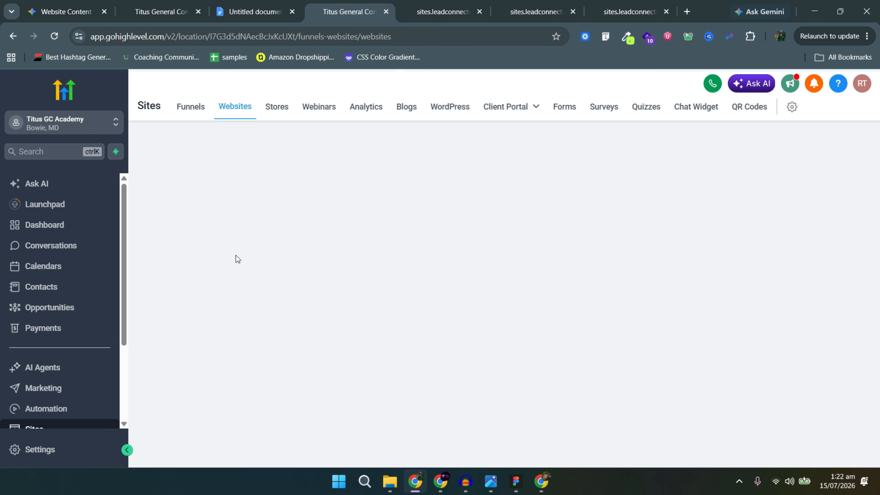
pyautogui.click(196, 267)
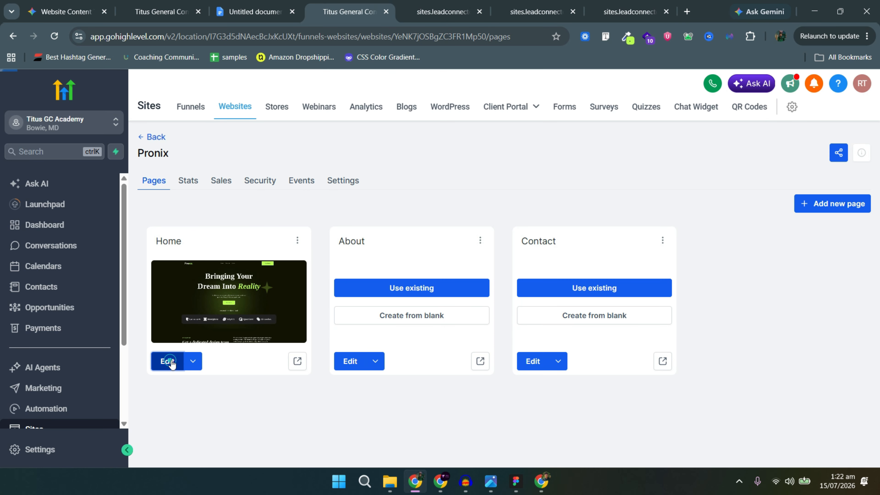
pyautogui.click(171, 360)
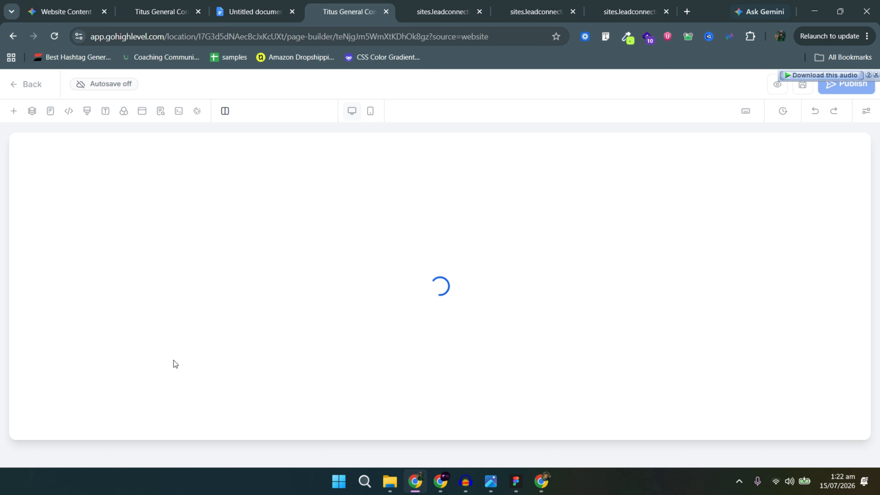
pyautogui.scroll(-10, 373, 362)
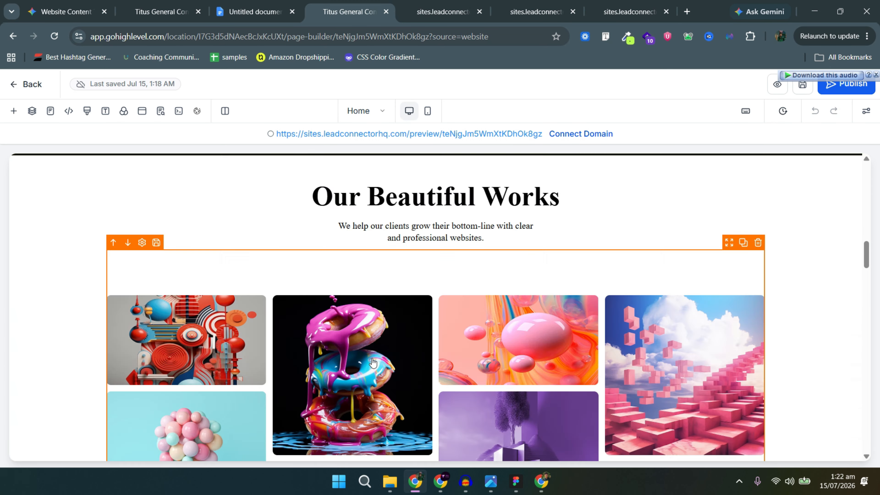
pyautogui.scroll(-15, 372, 362)
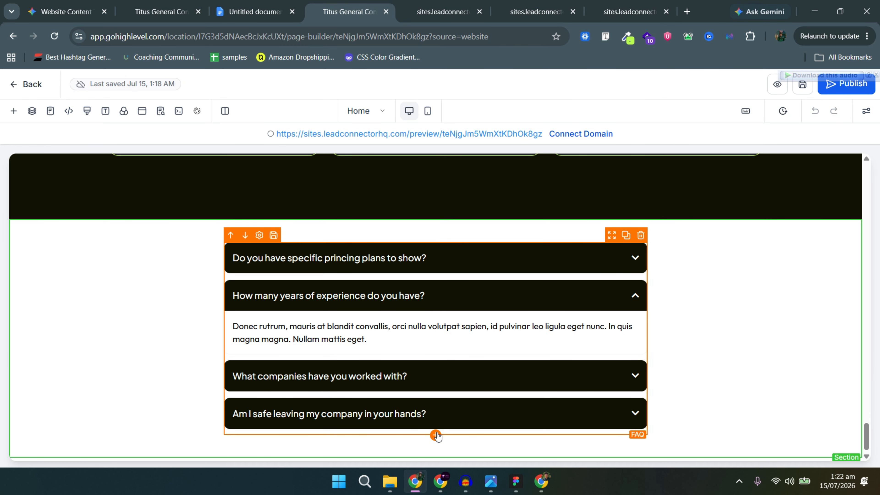
pyautogui.click(436, 436)
# Place a Form element below the FAQ showing the Test form, and save the page.
pyautogui.click(165, 200)
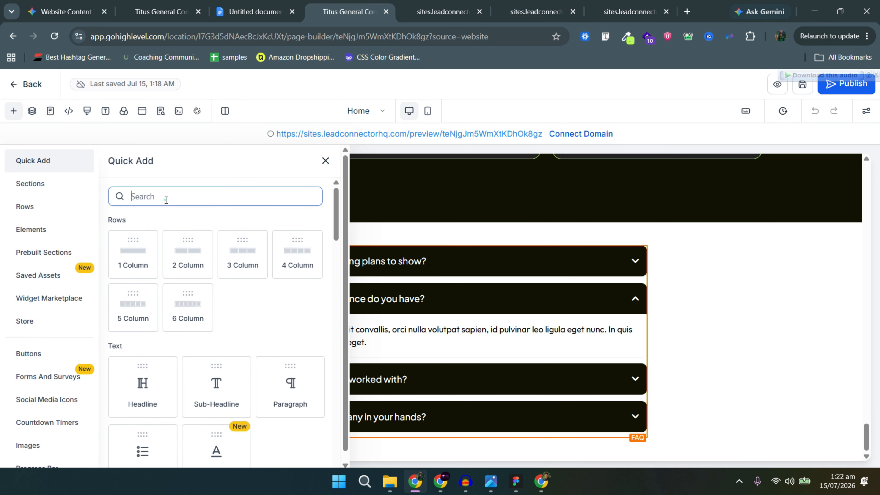
pyautogui.write('form')
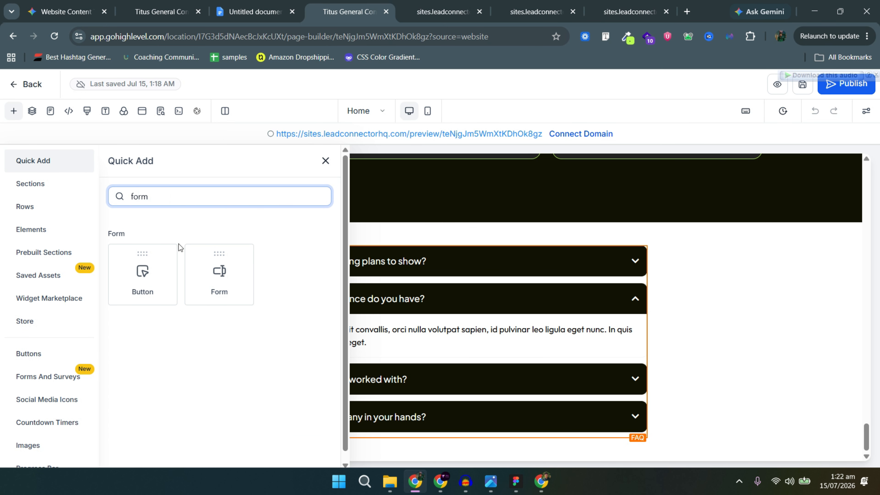
pyautogui.moveTo(198, 267); pyautogui.dragTo(373, 342)
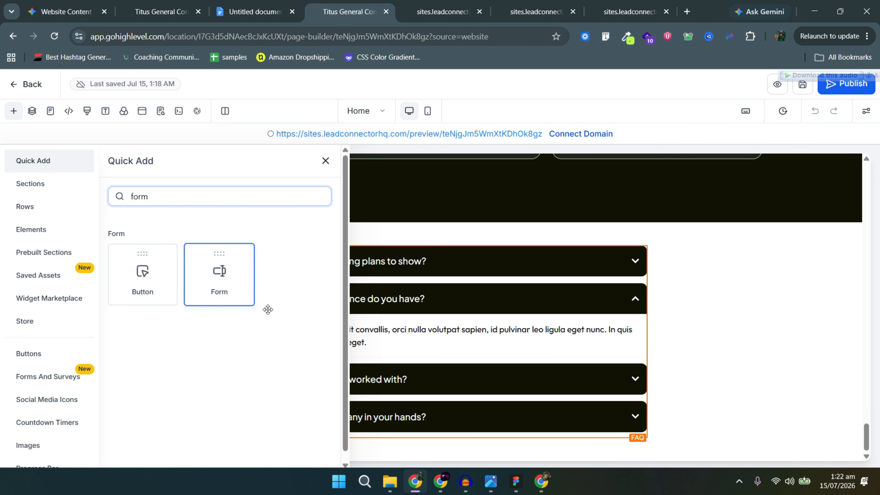
pyautogui.moveTo(268, 309); pyautogui.dragTo(433, 433)
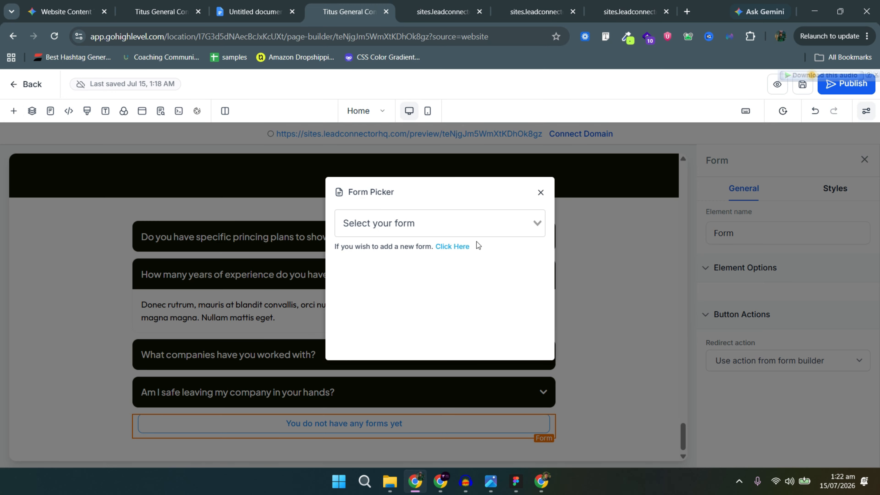
pyautogui.click(444, 231)
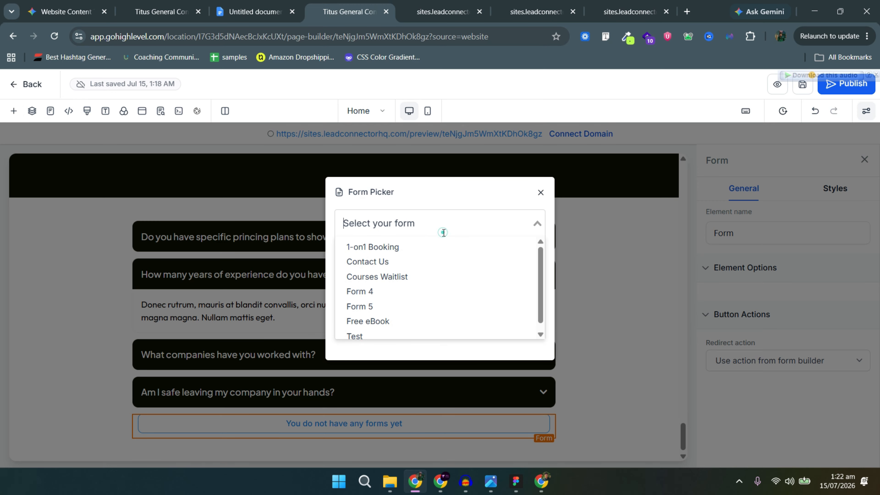
pyautogui.click(375, 330)
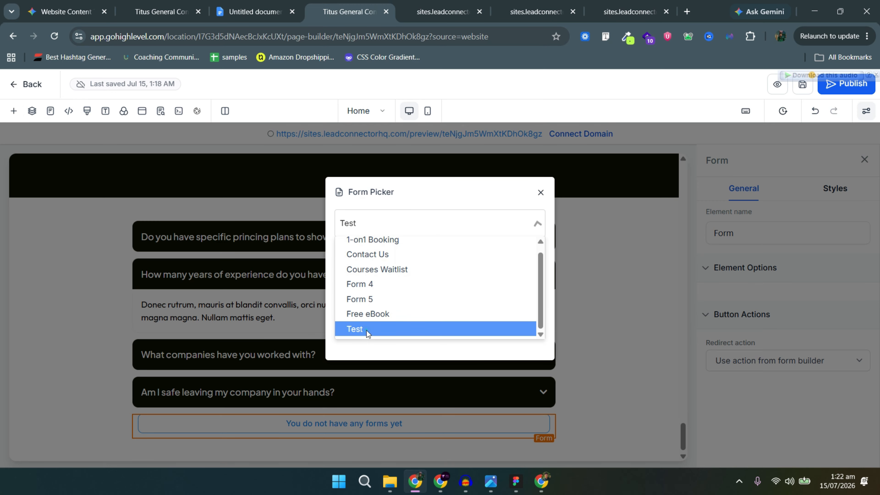
pyautogui.scroll(-2, 344, 399)
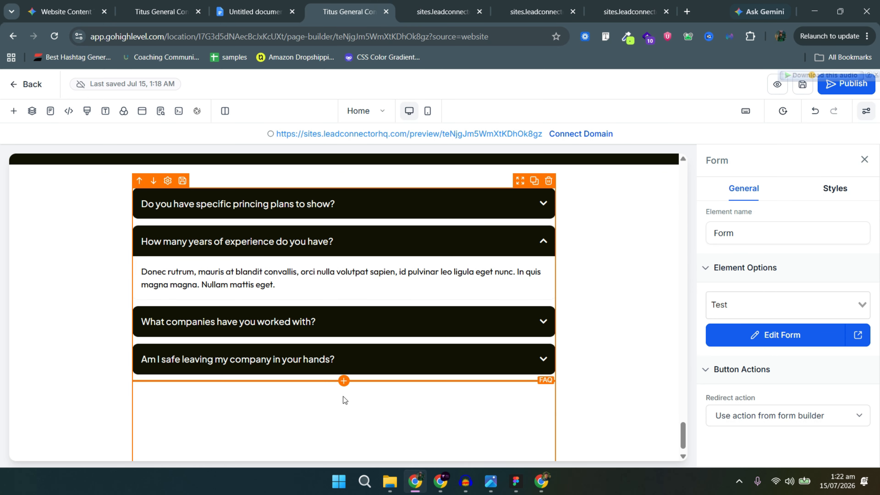
pyautogui.scroll(-1, 544, 338)
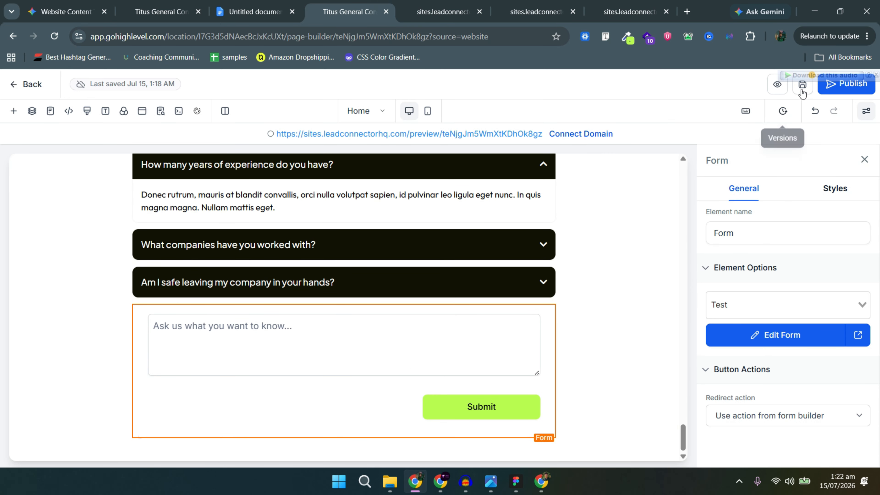
pyautogui.click(803, 85)
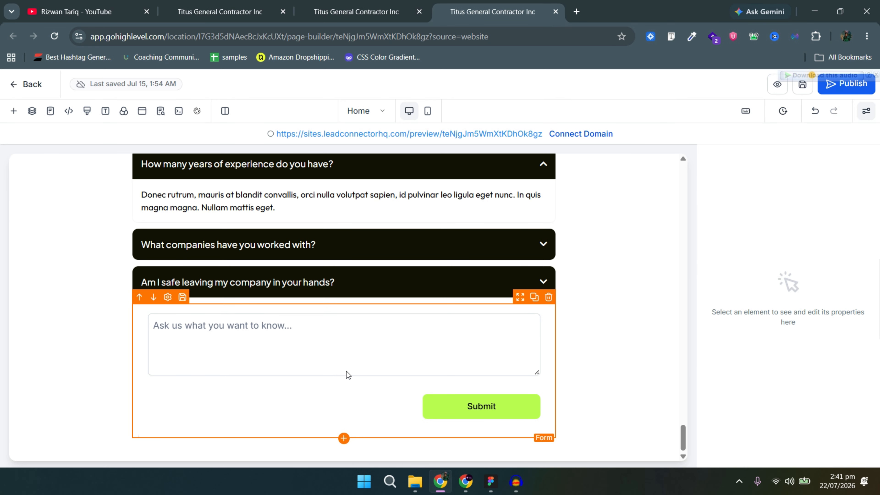
# Add a full-width section below the form and drop a one-column row into it.
pyautogui.hotkey('alt', 'Tab')
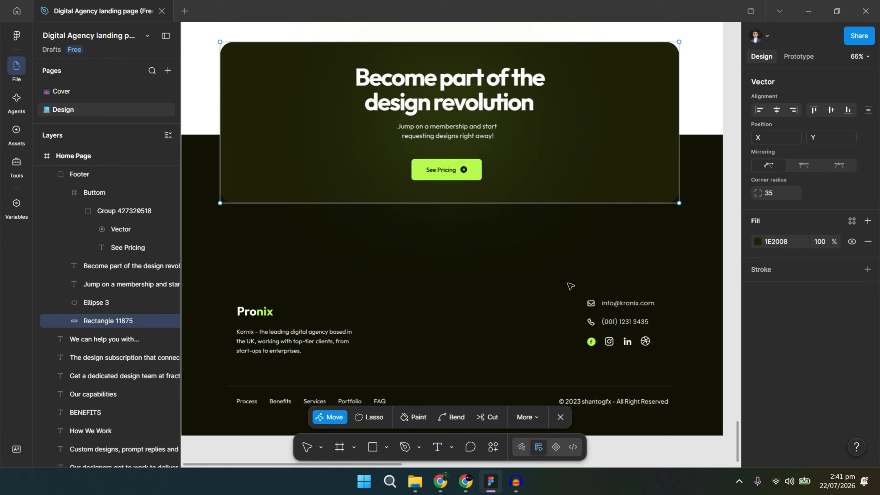
pyautogui.hotkey('alt', 'Tab')
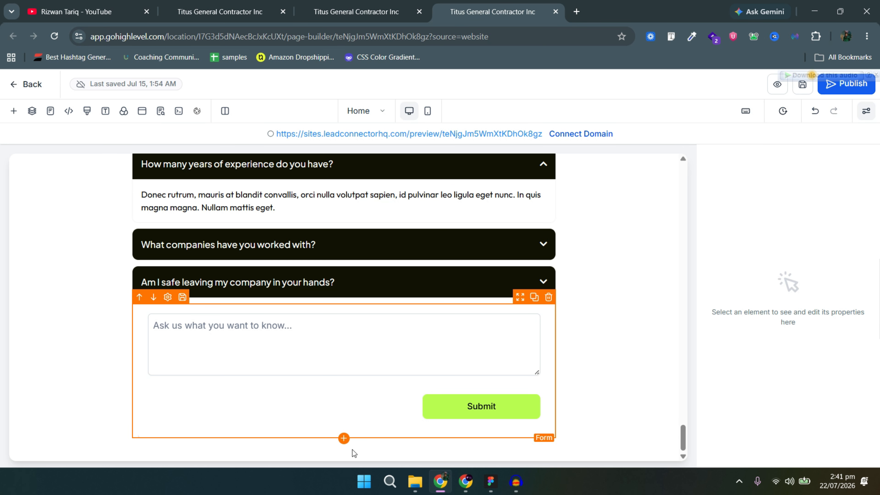
pyautogui.click(344, 439)
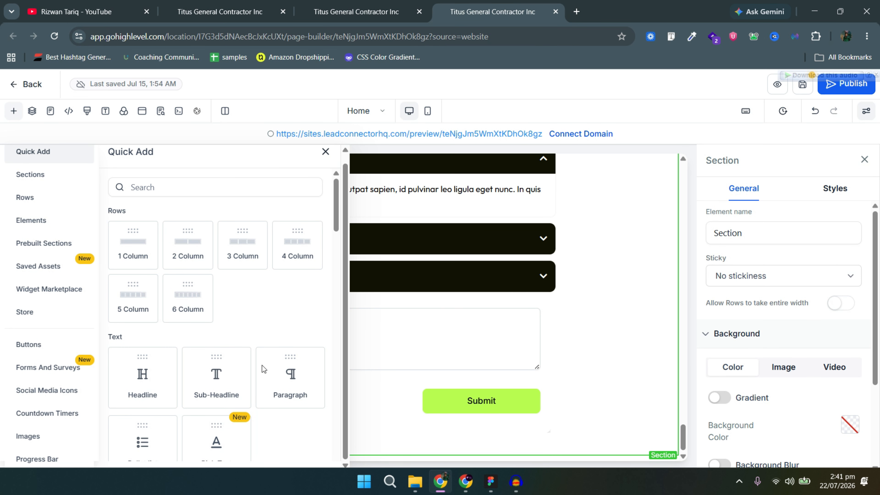
pyautogui.click(31, 175)
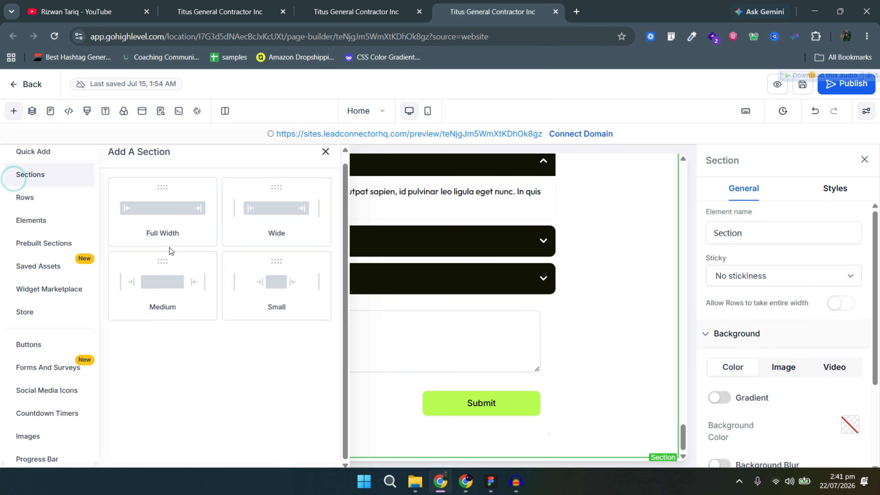
pyautogui.click(166, 226)
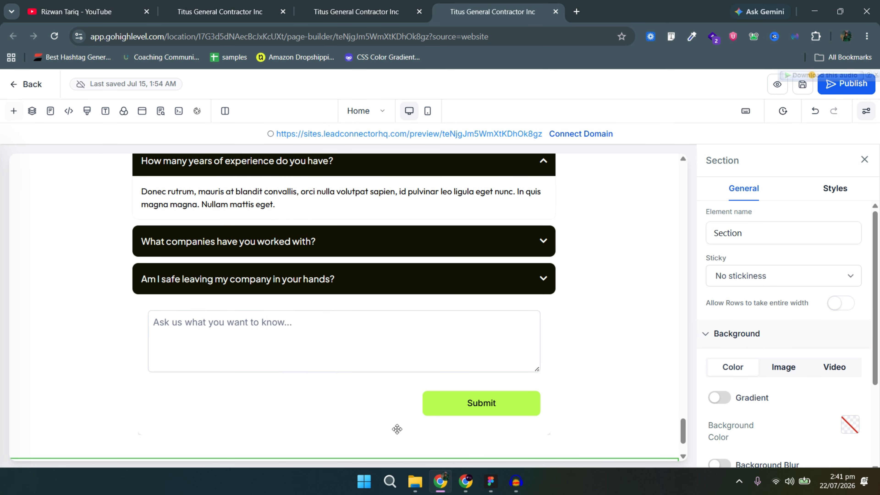
pyautogui.scroll(-2, 354, 450)
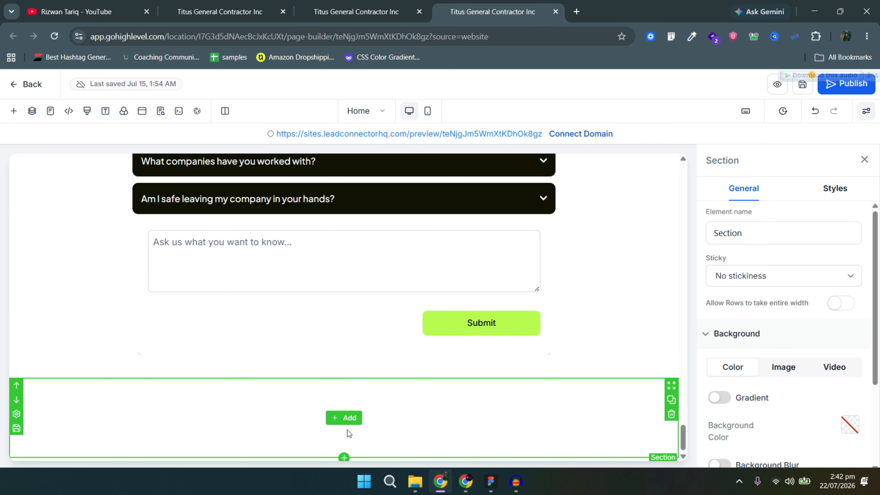
pyautogui.click(345, 419)
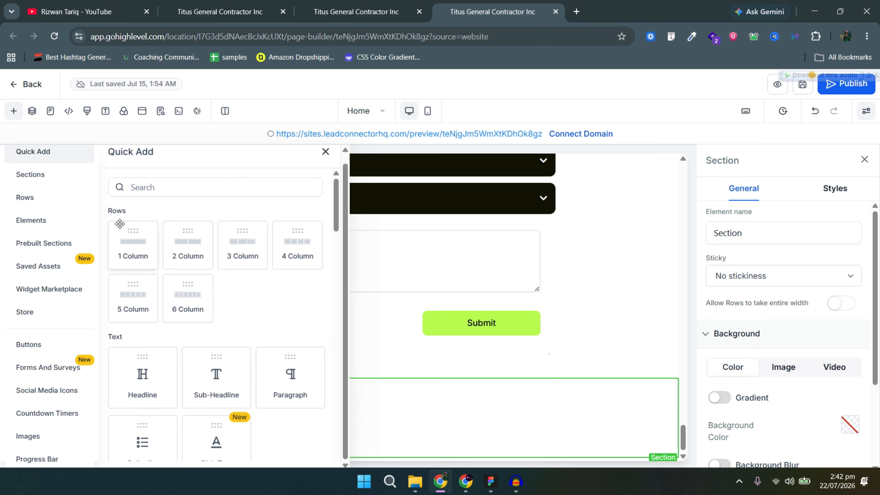
pyautogui.click(63, 205)
pyautogui.moveTo(163, 218); pyautogui.dragTo(519, 439)
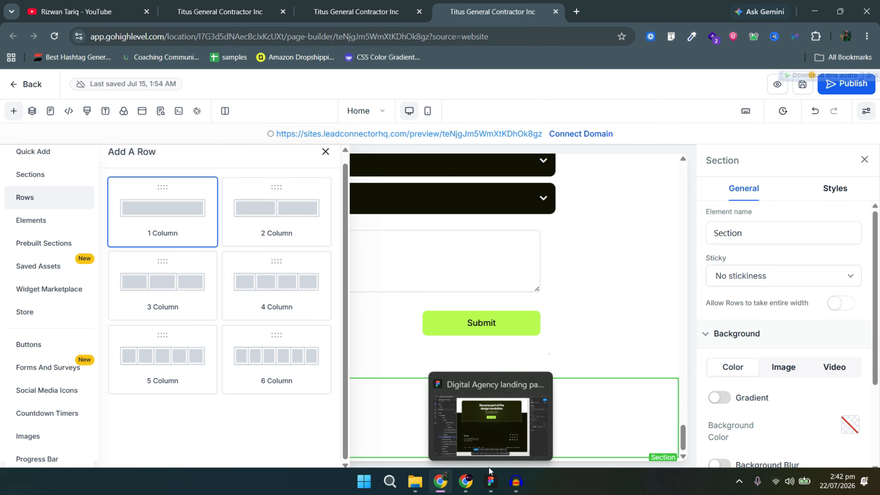
pyautogui.scroll(-1, 347, 426)
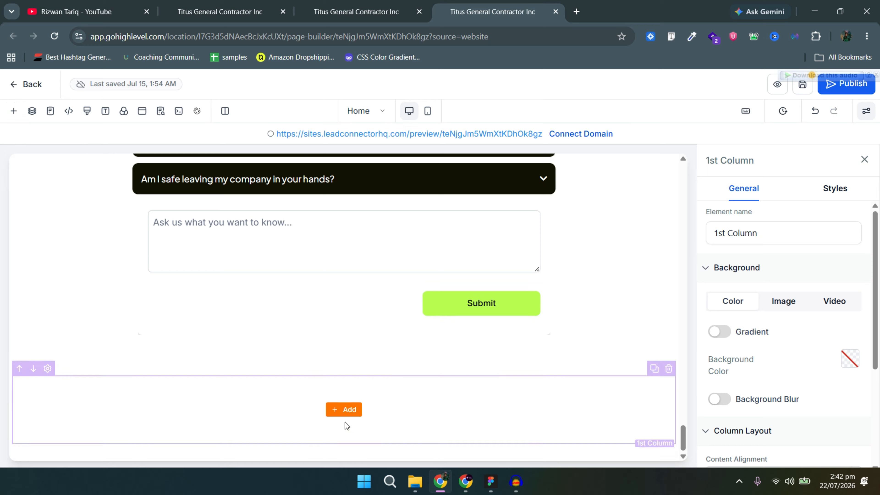
# Look up the banner's 1E2008 fill colour in Figma, then select the new row.
pyautogui.hotkey('alt', 'Tab')
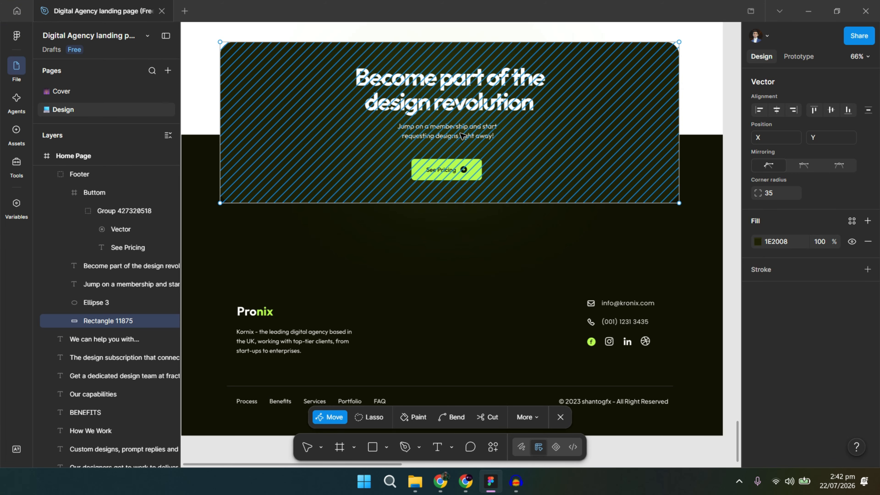
pyautogui.hotkey('alt', 'Tab')
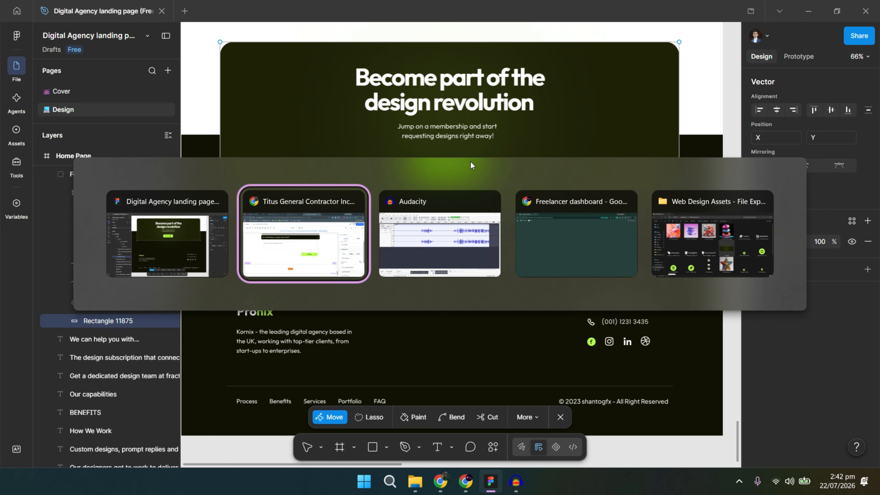
pyautogui.hotkey('alt', 'Tab')
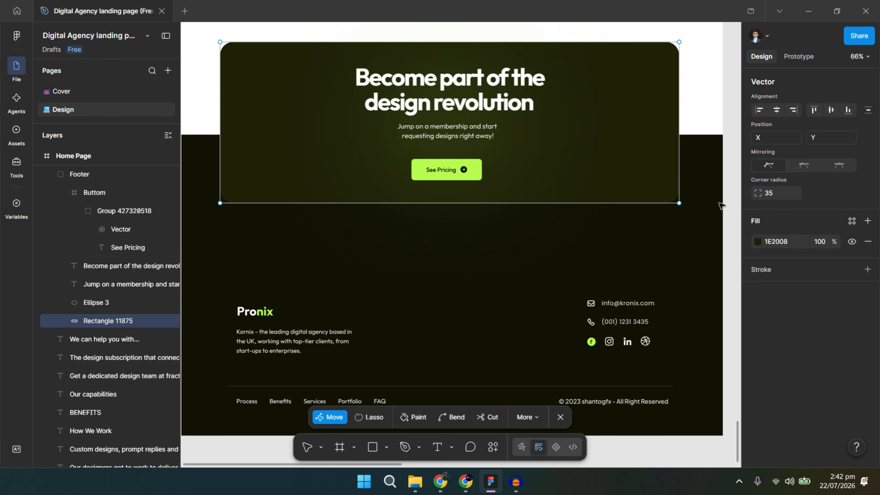
pyautogui.hotkey('alt', 'Tab')
pyautogui.hotkey('alt', 'Tab')
pyautogui.click(784, 241)
pyautogui.hotkey('alt', 'Tab')
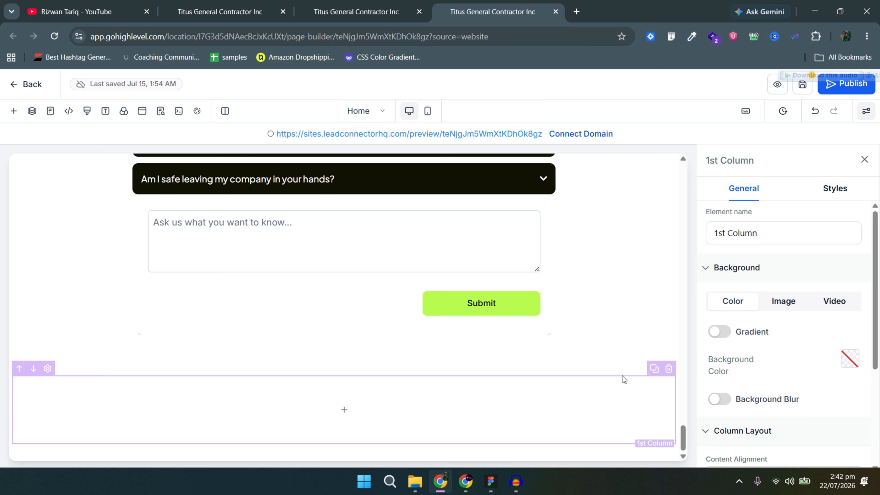
pyautogui.click(621, 371)
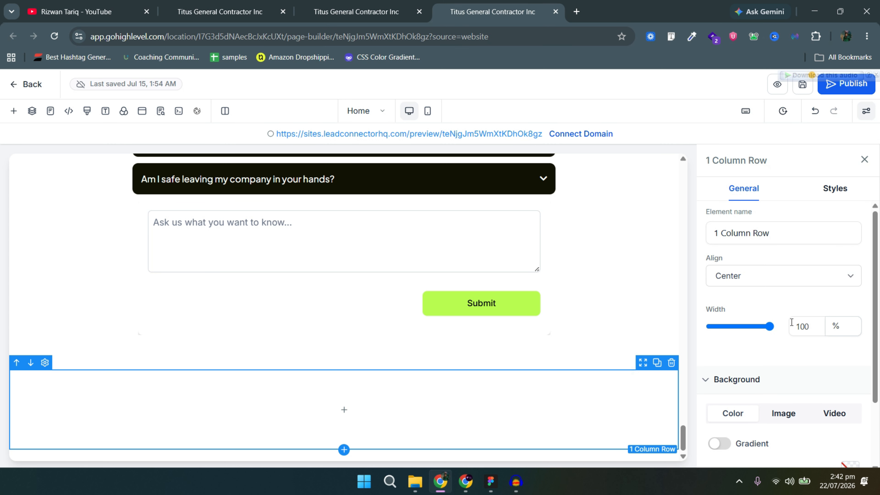
# Give the row the dark custom background colour #1E2008.
pyautogui.scroll(-3, 773, 256)
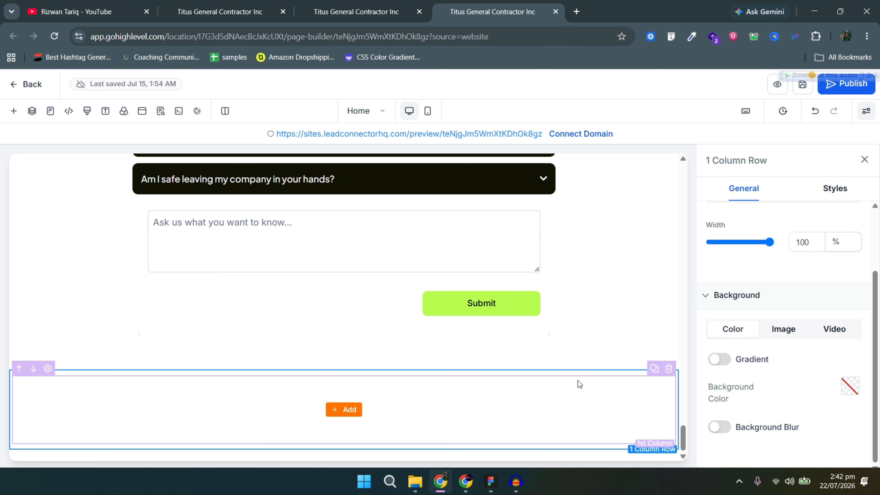
pyautogui.click(850, 386)
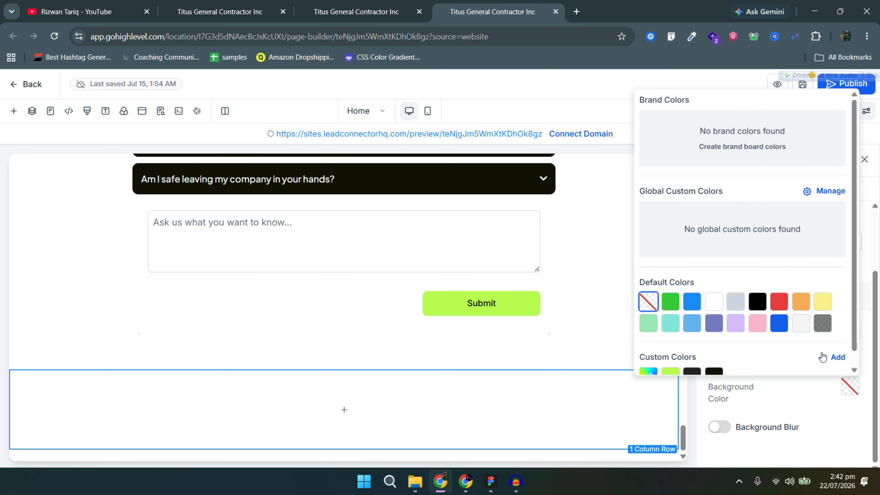
pyautogui.click(833, 356)
pyautogui.click(801, 365)
pyautogui.click(735, 373)
# Add a Headline, a Paragraph and a Button to the row's column.
pyautogui.click(350, 414)
pyautogui.click(164, 379)
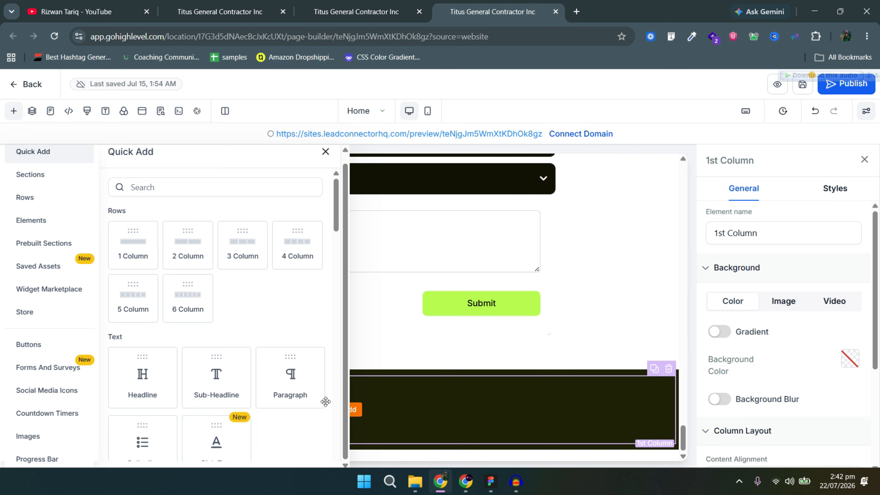
pyautogui.click(291, 378)
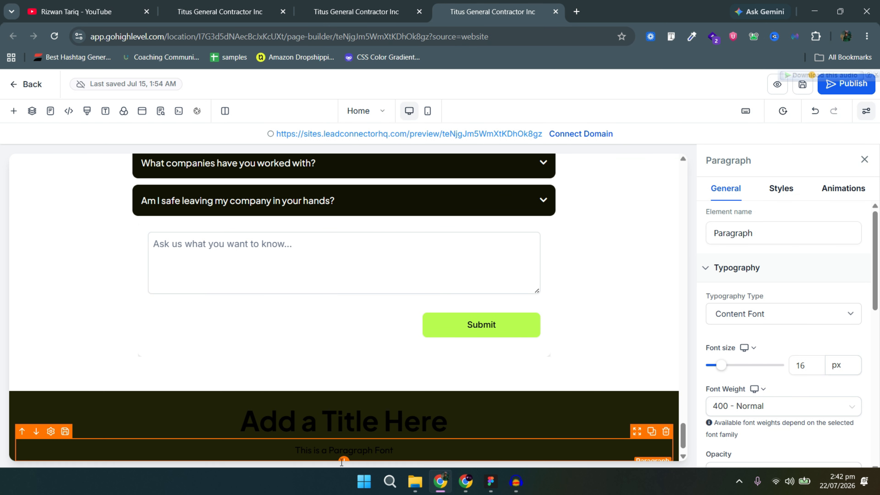
pyautogui.scroll(-5, 197, 416)
pyautogui.scroll(-6, 196, 416)
pyautogui.scroll(3, 151, 360)
pyautogui.click(138, 203)
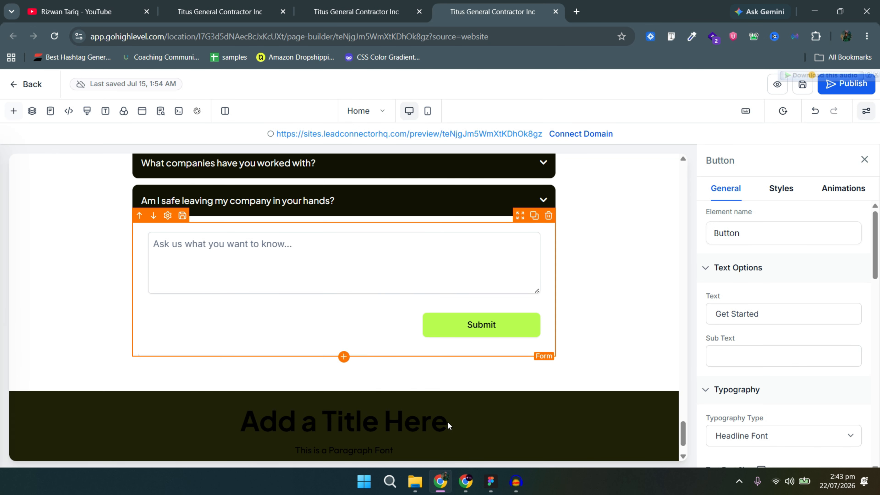
# Paste the Figma headline 'Become part of the design revolution' on two lines, size 54, white.
pyautogui.hotkey('alt', 'Tab')
pyautogui.doubleClick(405, 111)
pyautogui.hotkey('ctrl', 'c')
pyautogui.hotkey('alt', 'Tab')
pyautogui.tripleClick(344, 420)
pyautogui.hotkey('ctrl', 'v')
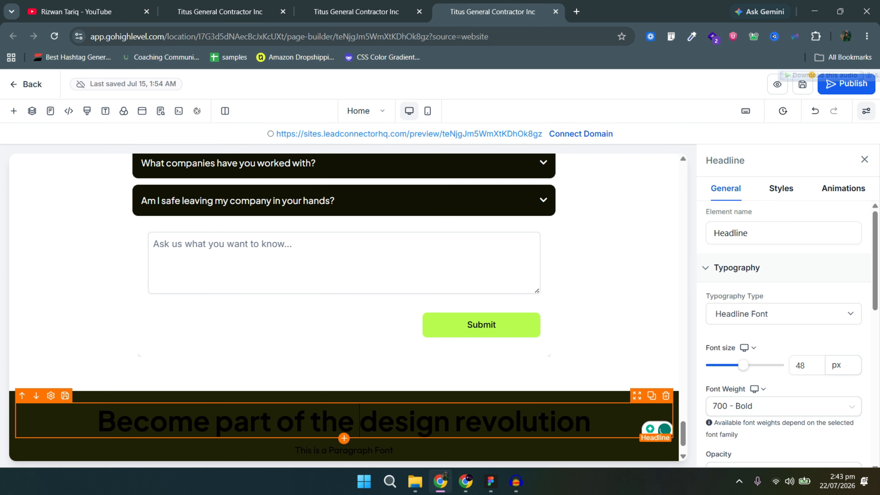
pyautogui.click(359, 420)
pyautogui.press('Return')
pyautogui.scroll(-3, 805, 256)
pyautogui.doubleClick(805, 256)
pyautogui.write('54')
pyautogui.scroll(-5, 814, 389)
pyautogui.click(850, 305)
pyautogui.click(715, 218)
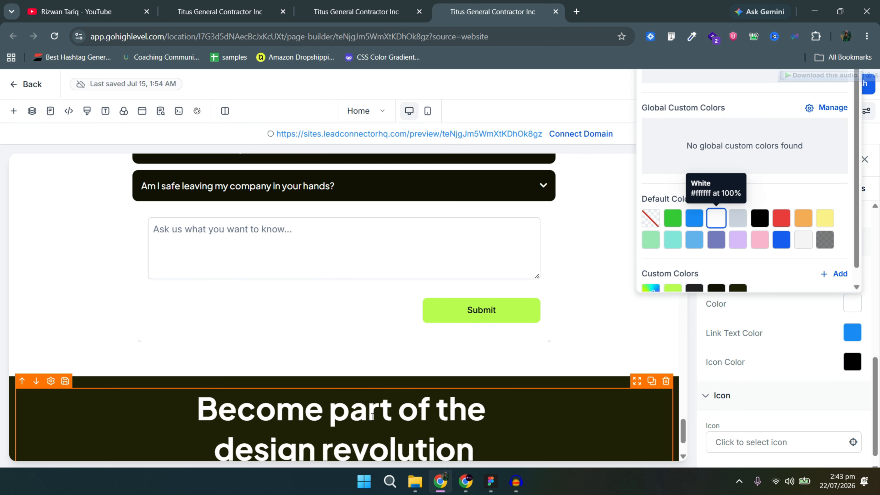
# Paste the Figma subheading into the paragraph and make it white.
pyautogui.scroll(-3, 372, 392)
pyautogui.hotkey('alt', 'Tab')
pyautogui.doubleClick(431, 131)
pyautogui.hotkey('ctrl', 'c')
pyautogui.hotkey('alt', 'Tab')
pyautogui.hotkey('ctrl', 'v')
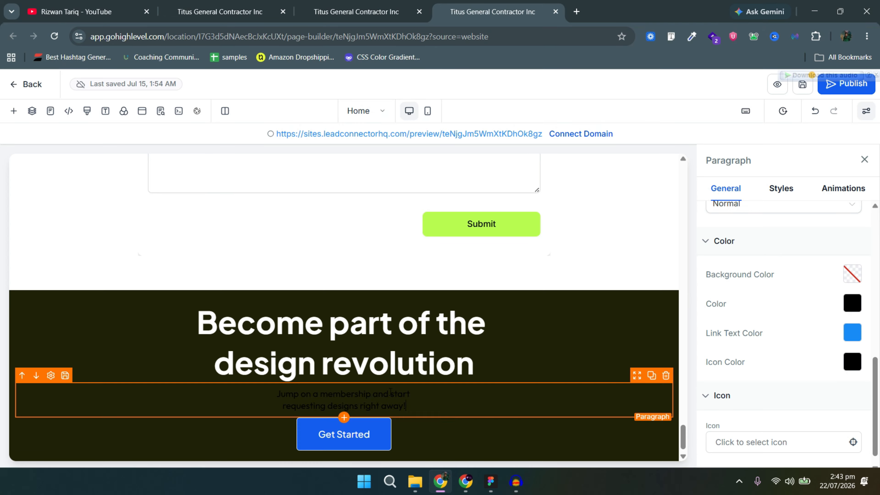
pyautogui.click(853, 303)
pyautogui.click(715, 219)
# Relabel the button 'See Pricing' with a lime background and dark text.
pyautogui.scroll(5, 765, 316)
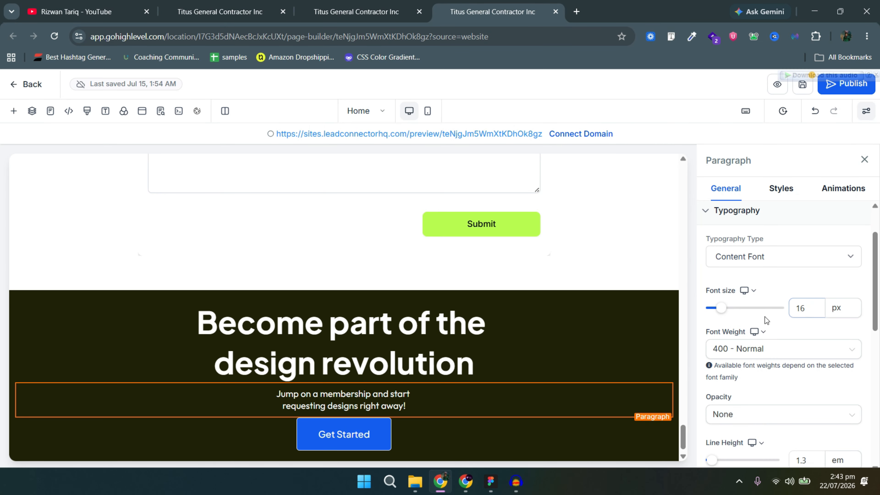
pyautogui.click(298, 443)
pyautogui.scroll(5, 764, 344)
pyautogui.tripleClick(770, 314)
pyautogui.write('S')
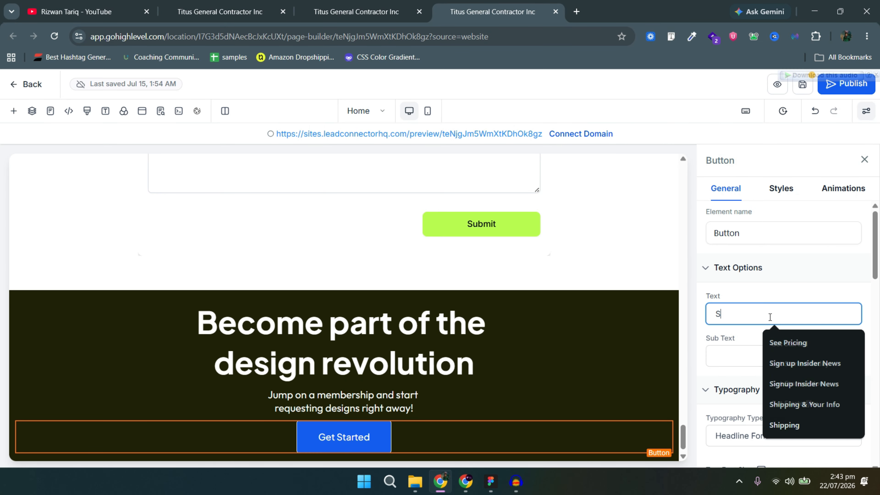
pyautogui.write('ee Pricing')
pyautogui.scroll(-5, 772, 332)
pyautogui.click(853, 431)
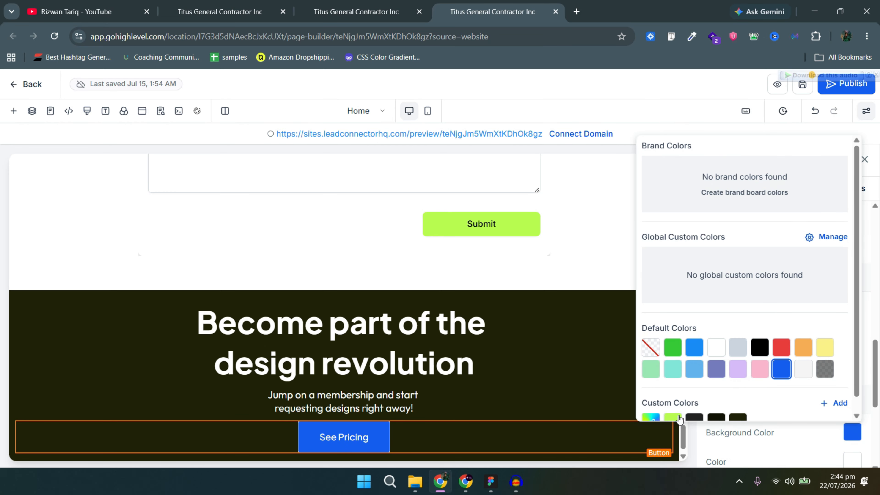
pyautogui.click(673, 417)
pyautogui.click(857, 463)
pyautogui.click(716, 450)
pyautogui.click(830, 456)
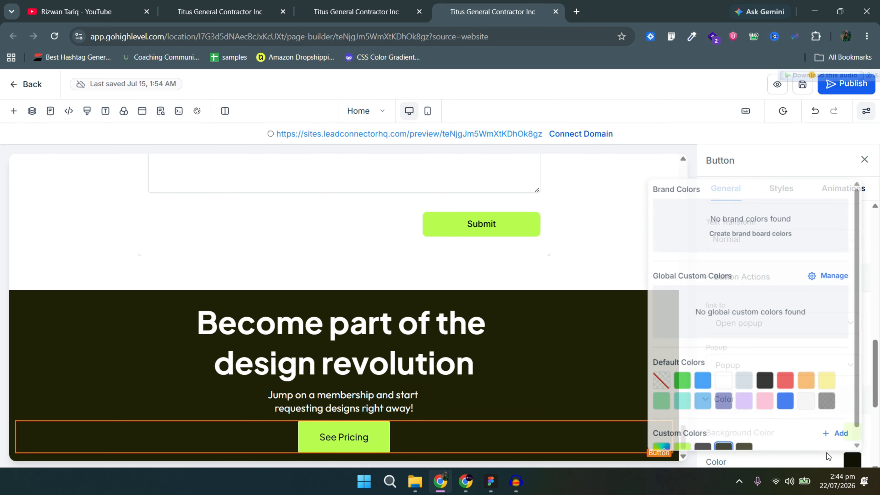
# Set the button's sub text weight to 700 - Bold.
pyautogui.scroll(3, 793, 375)
pyautogui.click(773, 300)
pyautogui.click(769, 401)
pyautogui.click(763, 301)
pyautogui.click(749, 422)
pyautogui.click(747, 305)
pyautogui.click(756, 441)
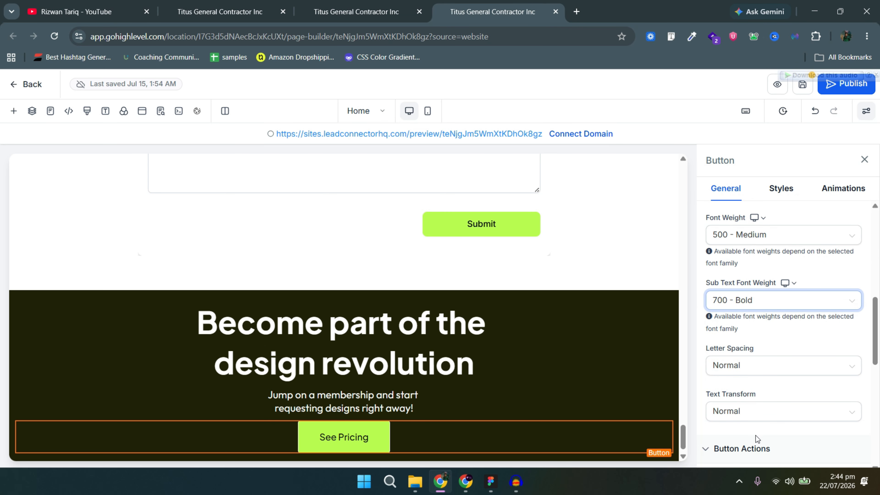
# Give the subheading paragraph 20 px top and bottom padding.
pyautogui.click(485, 398)
pyautogui.click(784, 191)
pyautogui.click(788, 266)
pyautogui.click(810, 318)
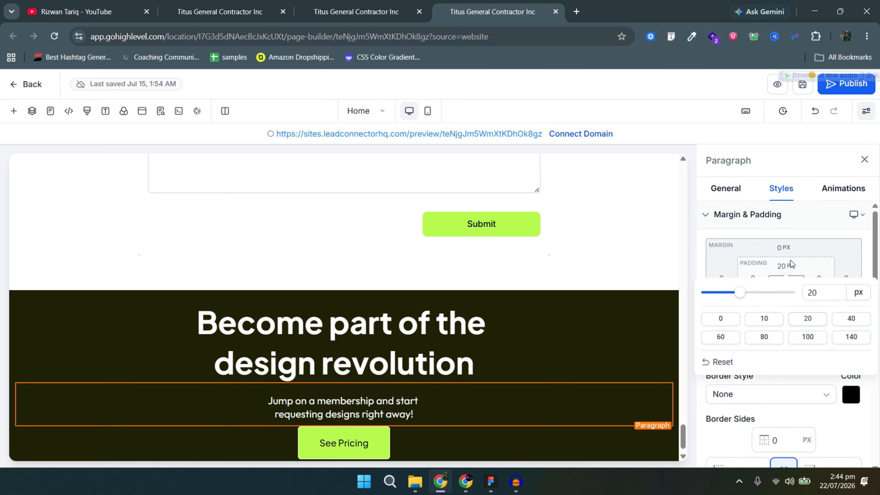
pyautogui.click(791, 263)
pyautogui.click(787, 296)
pyautogui.click(809, 349)
# Delete and re-paste the subheading text in the Figma text box.
pyautogui.scroll(-1, 593, 276)
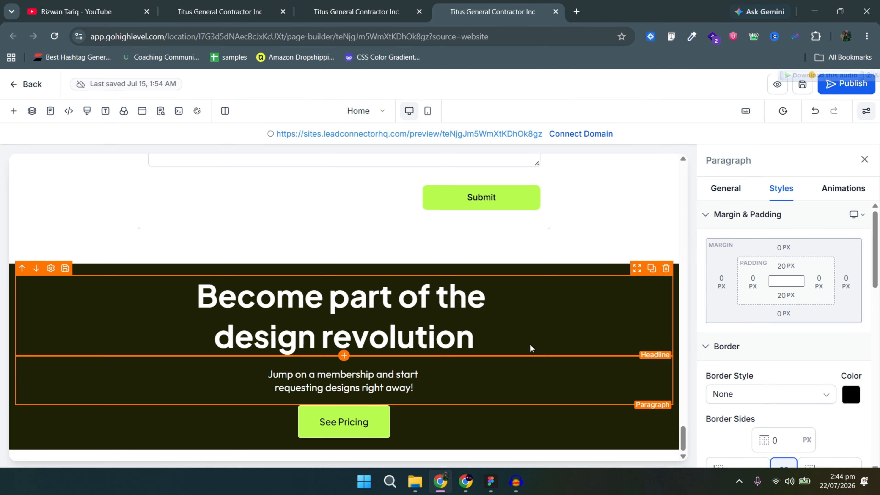
pyautogui.hotkey('alt', 'Tab')
pyautogui.scroll(5, 476, 237)
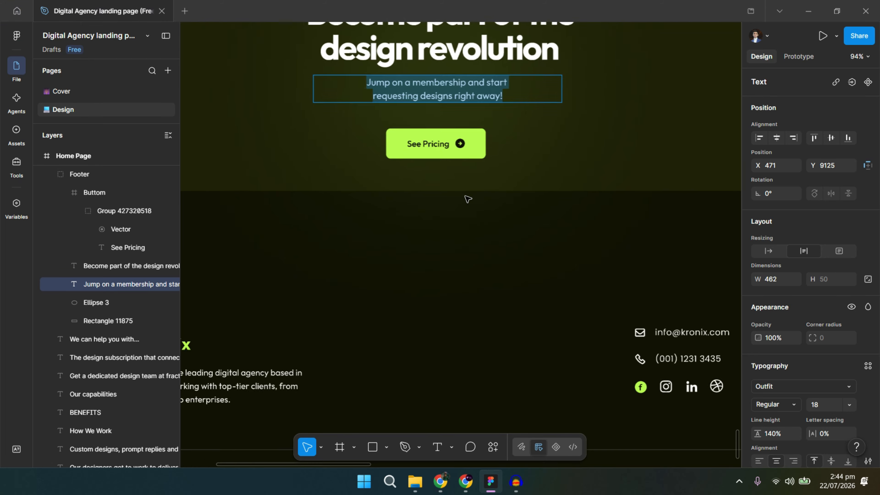
pyautogui.press('BackSpace')
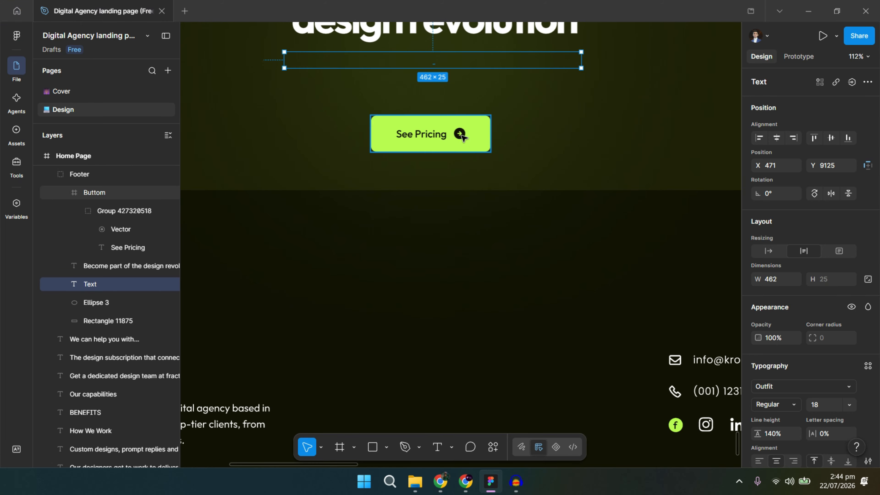
pyautogui.press('Return')
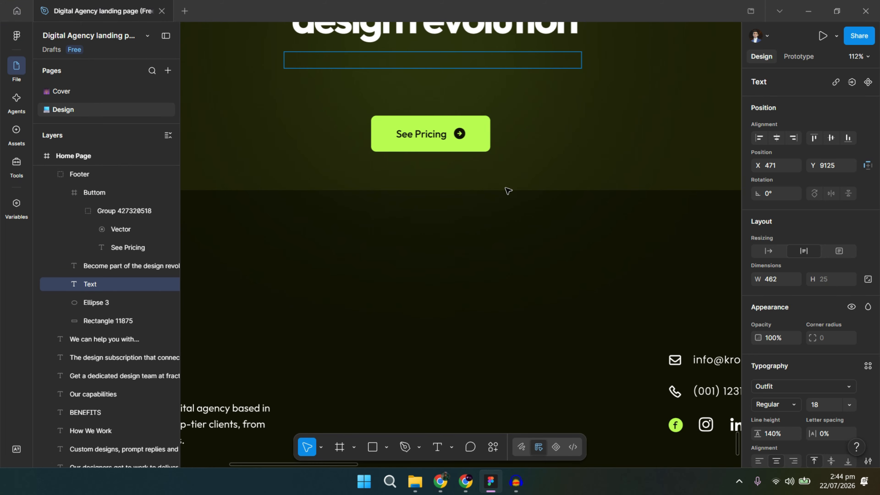
pyautogui.hotkey('ctrl', 'v')
pyautogui.press('Escape')
pyautogui.hotkey('alt', 'Tab')
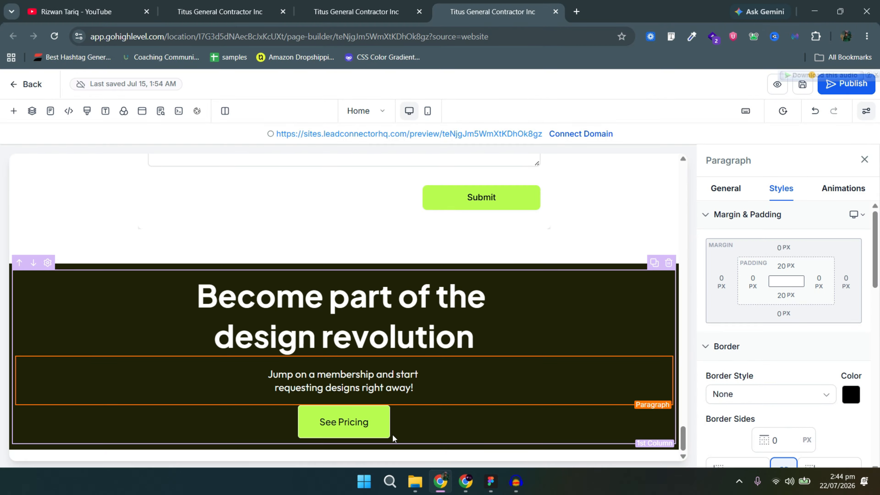
# Set the See Pricing button's trailing icon to arrow-circle-right.
pyautogui.click(467, 426)
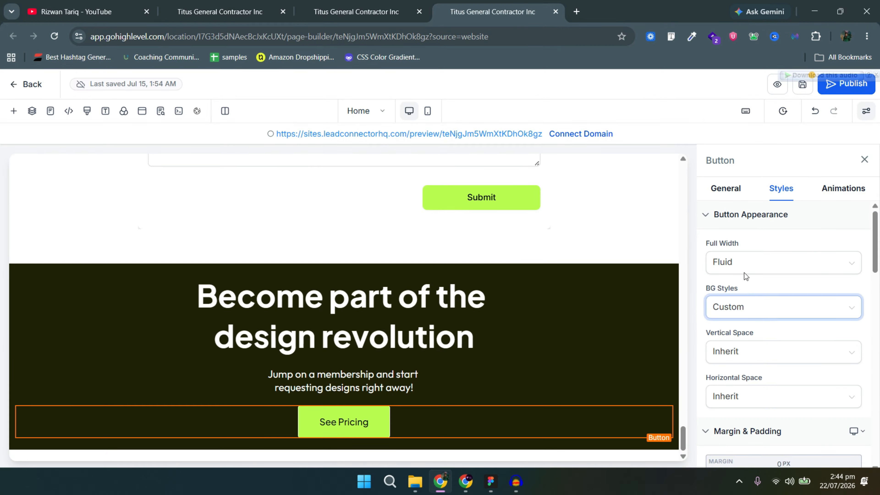
pyautogui.scroll(-15, 771, 312)
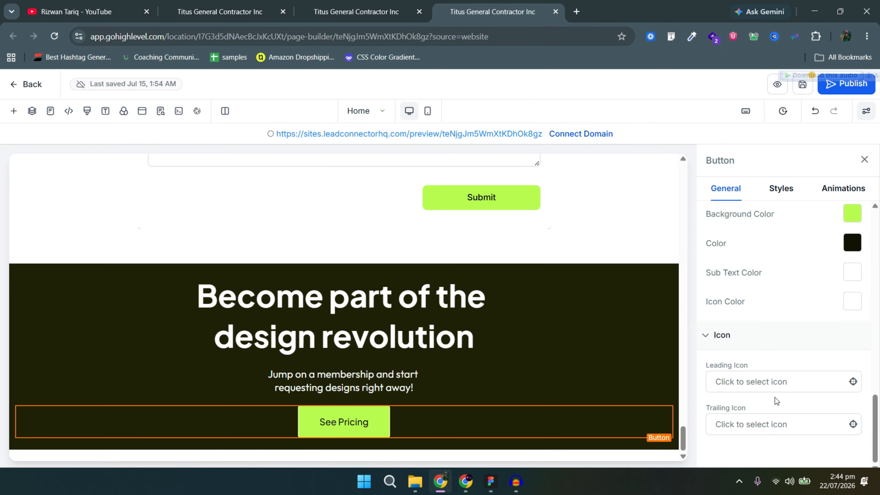
pyautogui.click(816, 384)
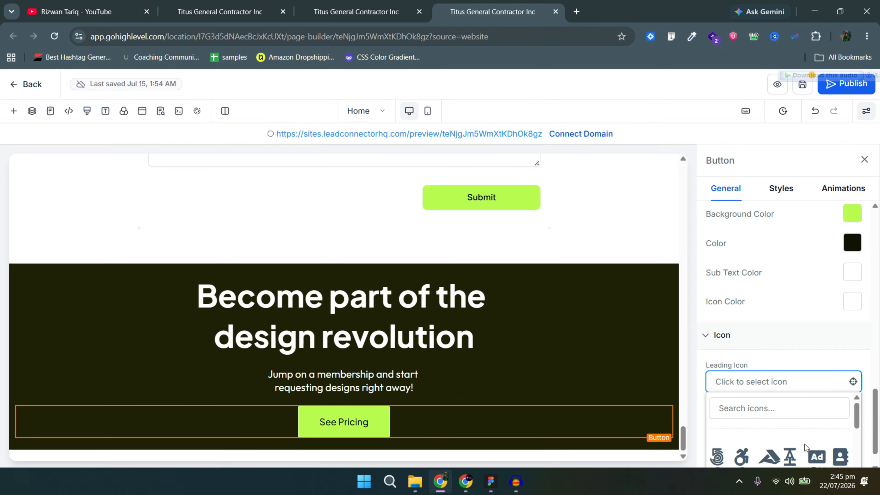
pyautogui.click(625, 423)
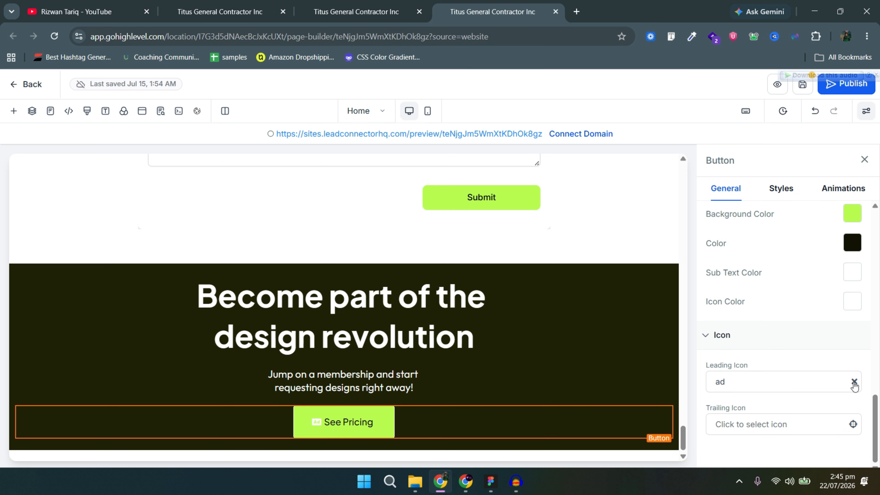
pyautogui.click(764, 428)
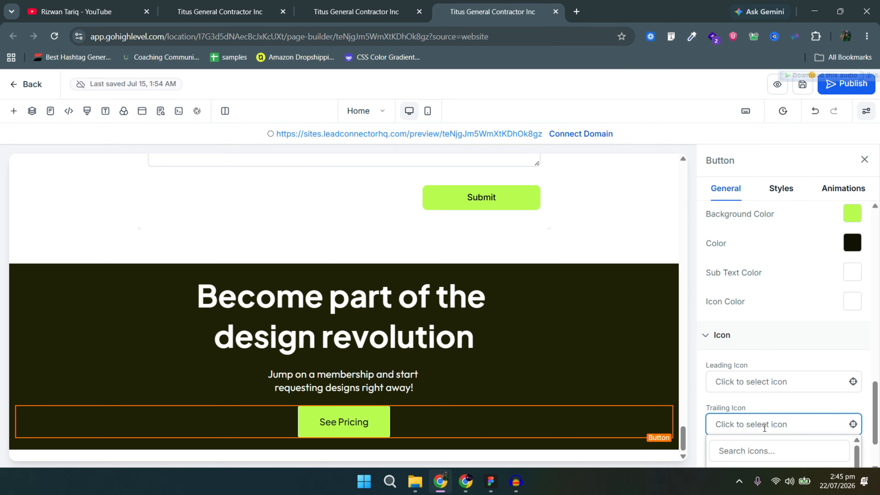
pyautogui.scroll(-5, 793, 424)
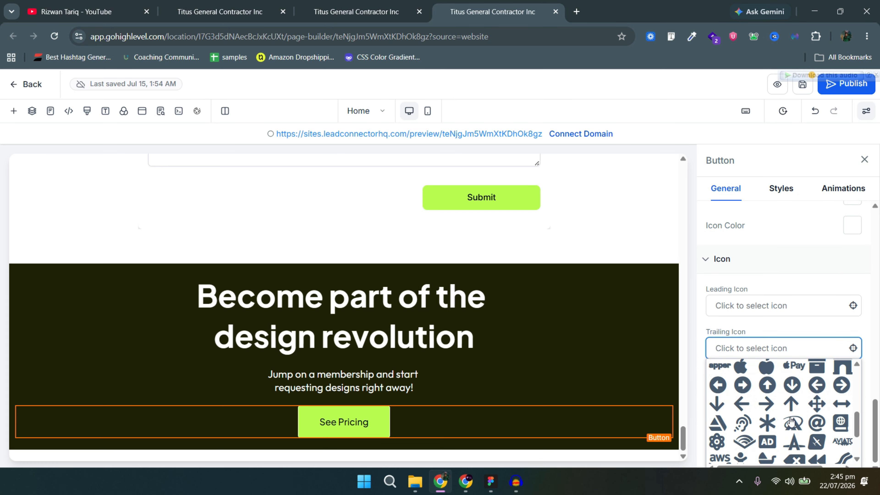
pyautogui.scroll(6, 794, 424)
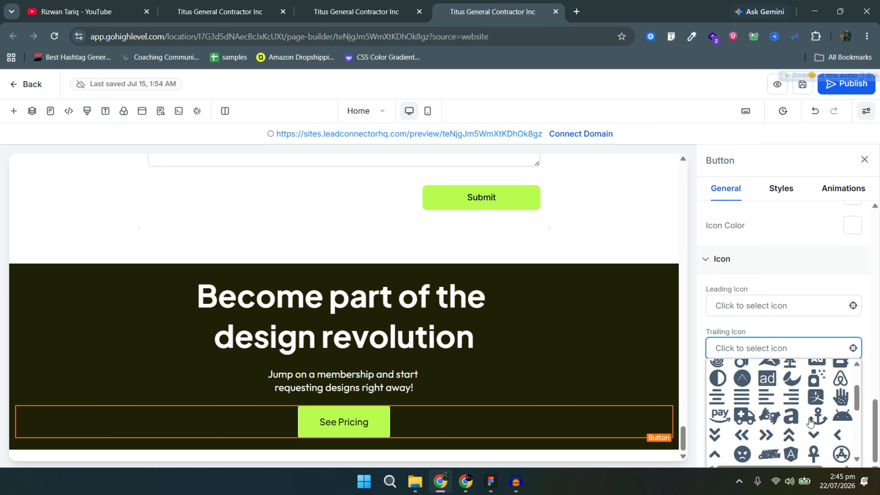
pyautogui.click(842, 437)
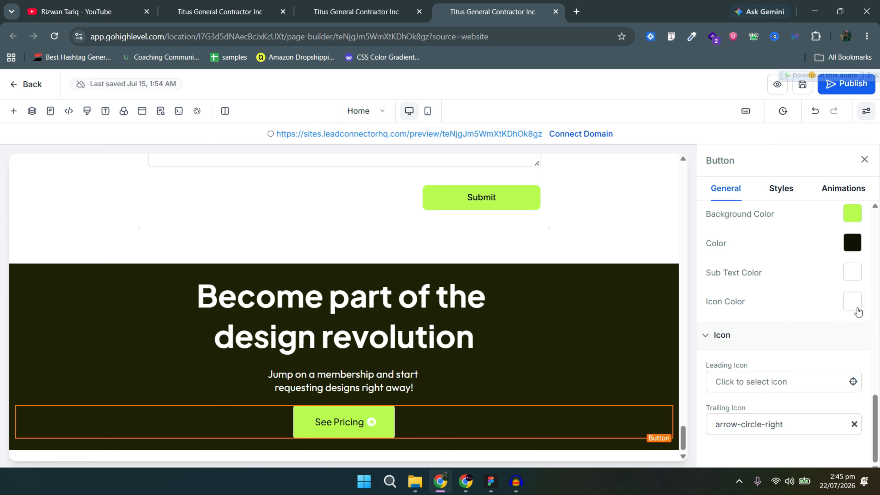
# Make the button icon dark custom #111204 and compare the banner against Figma.
pyautogui.click(852, 303)
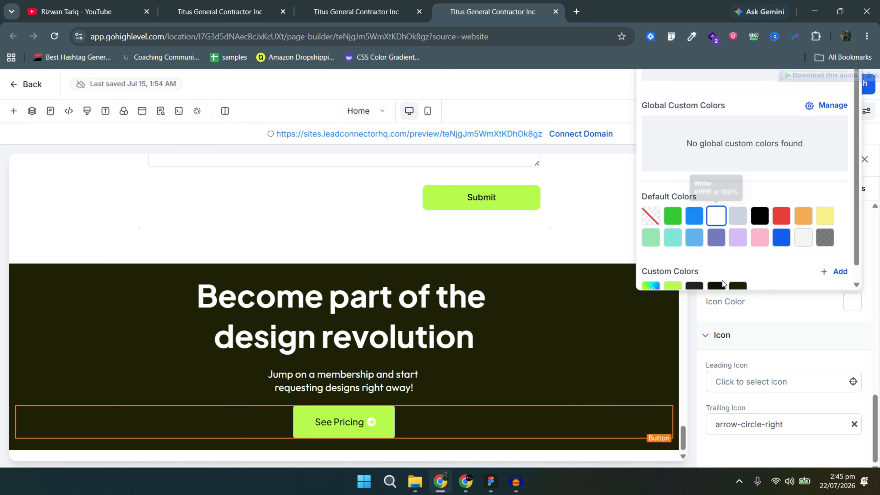
pyautogui.click(718, 285)
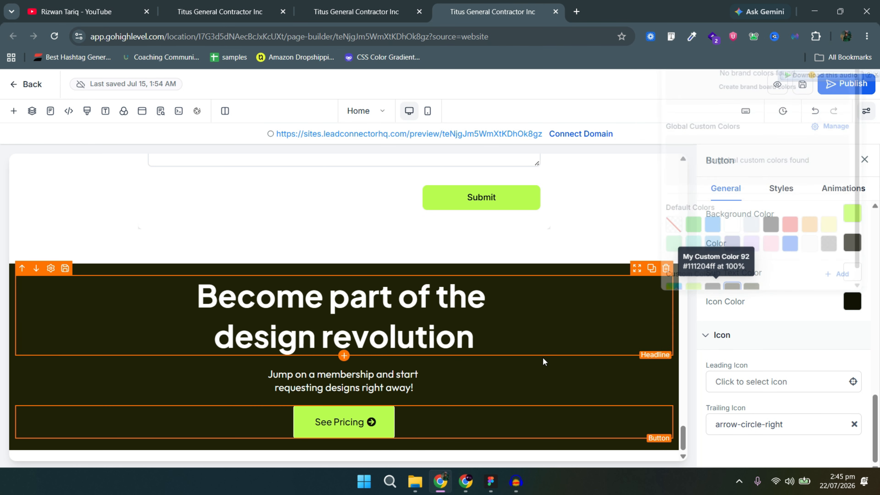
pyautogui.click(459, 264)
pyautogui.hotkey('alt', 'Tab')
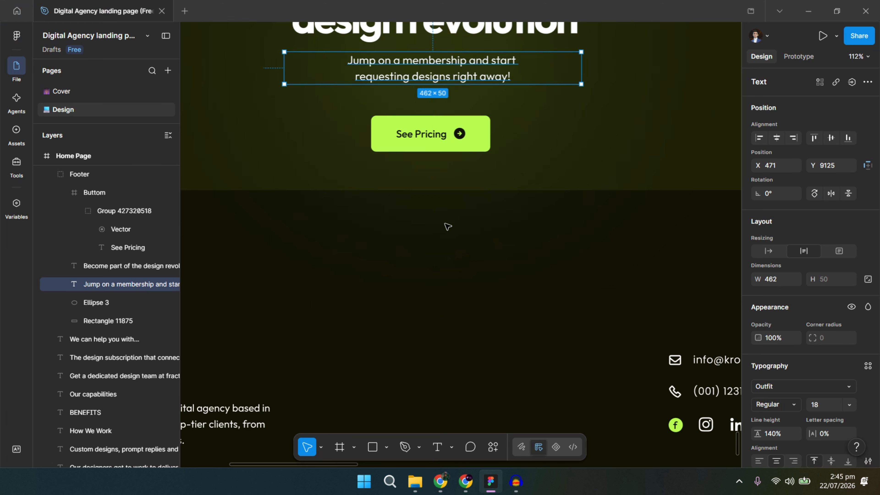
pyautogui.scroll(2, 447, 226)
pyautogui.scroll(-3, 492, 252)
pyautogui.scroll(-3, 494, 254)
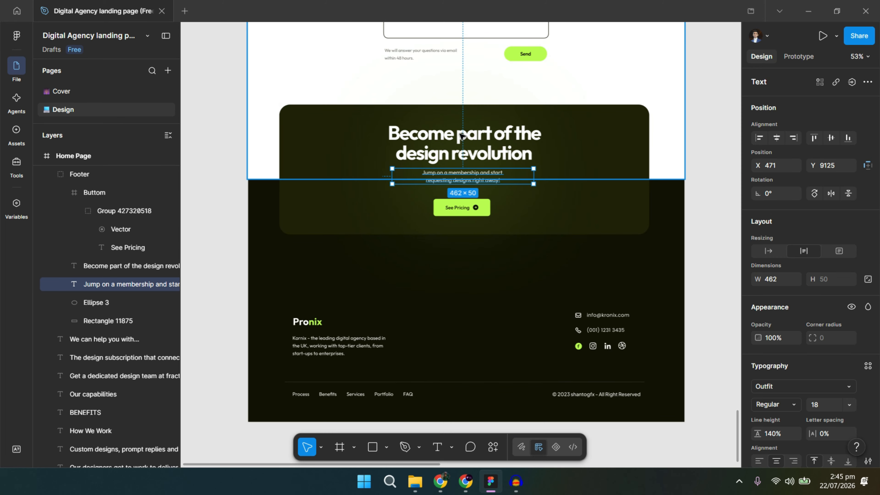
pyautogui.hotkey('alt', 'Tab')
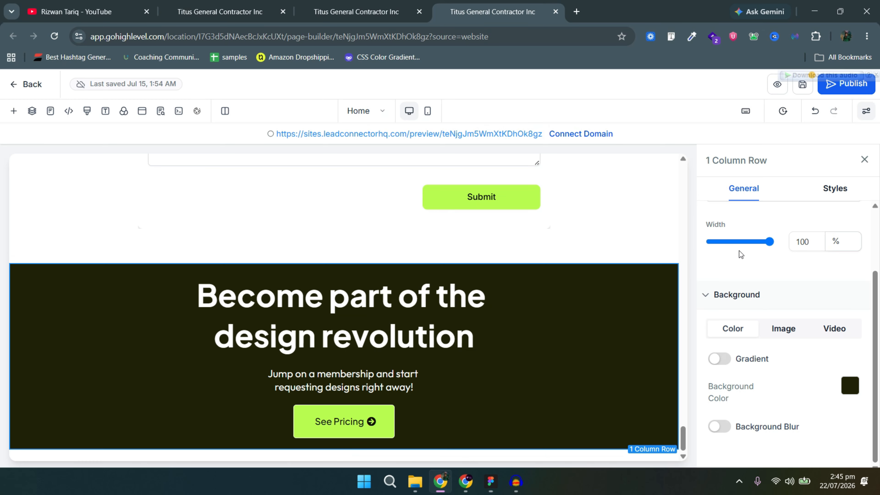
# Set the banner row's width to 90%.
pyautogui.click(797, 240)
pyautogui.doubleClick(799, 239)
pyautogui.write('85')
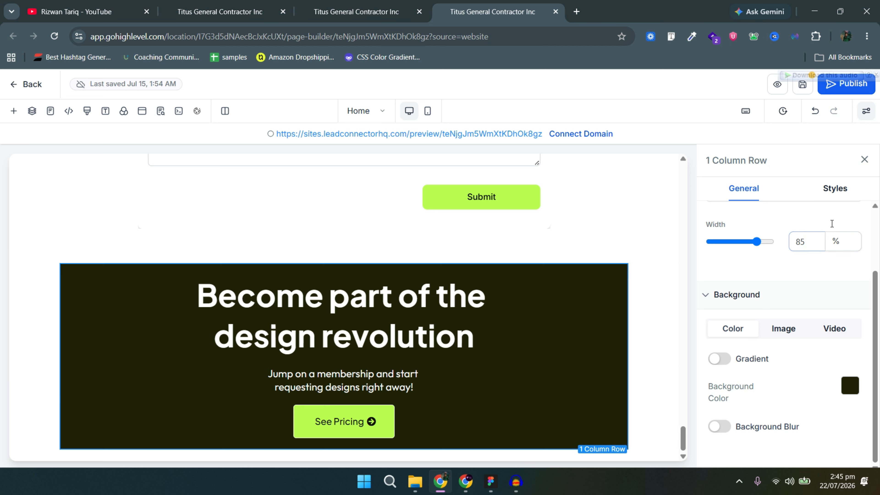
pyautogui.click(867, 111)
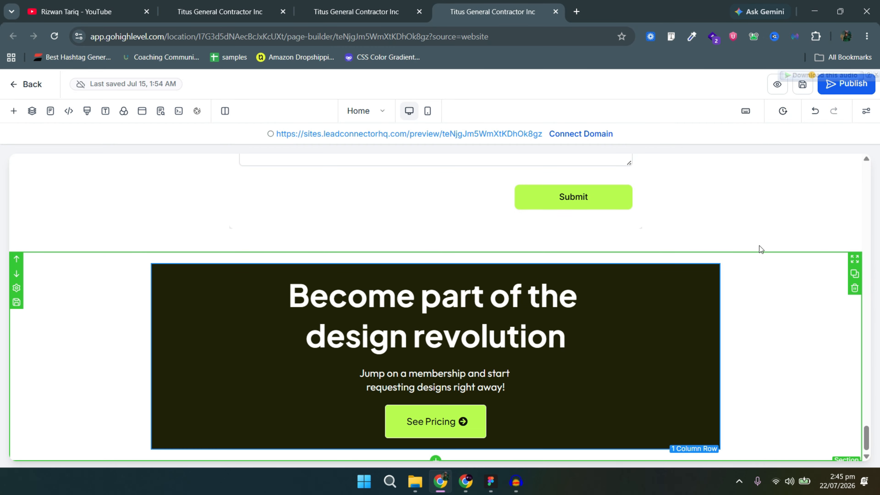
pyautogui.click(713, 271)
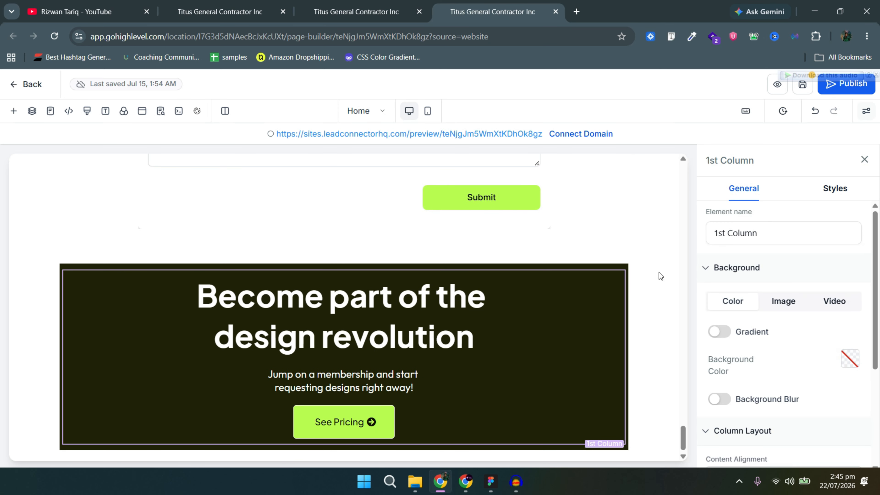
pyautogui.click(589, 265)
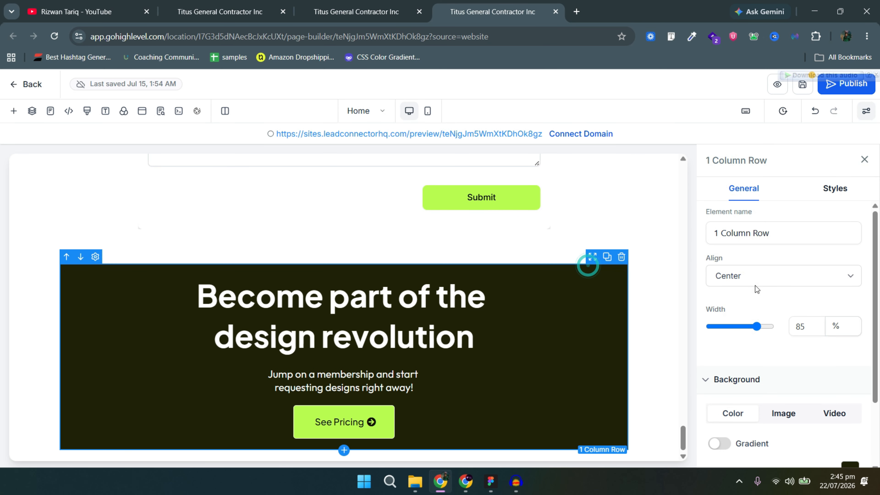
pyautogui.doubleClick(802, 325)
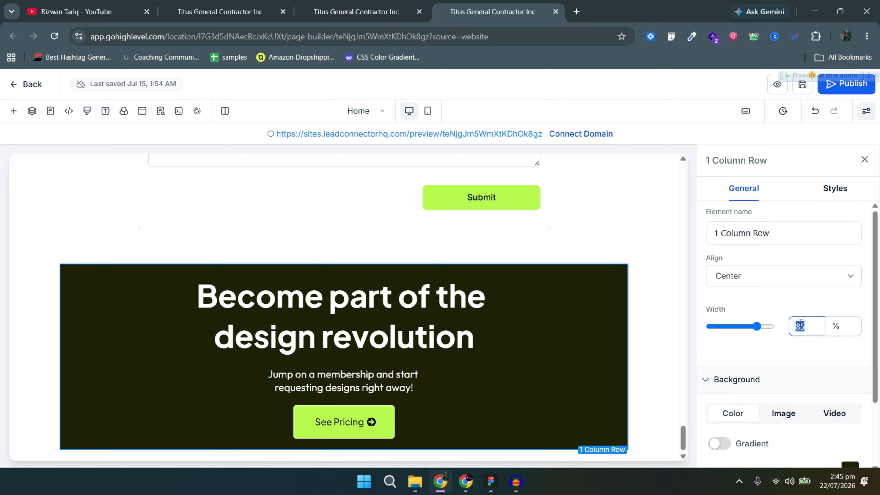
pyautogui.write('95')
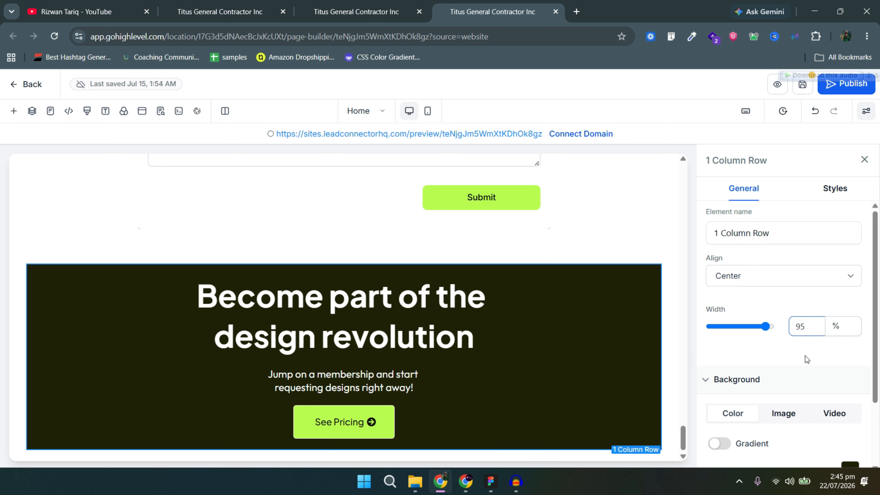
pyautogui.press('BackSpace')
pyautogui.write('0')
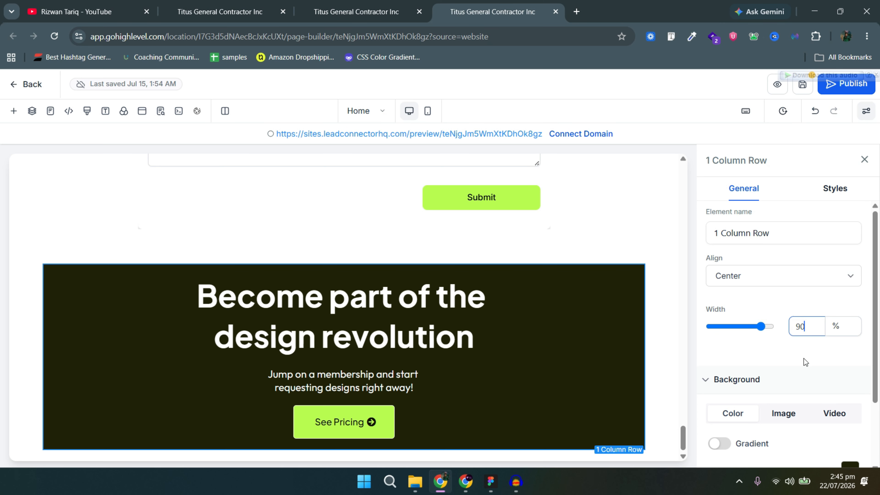
pyautogui.scroll(-2, 804, 358)
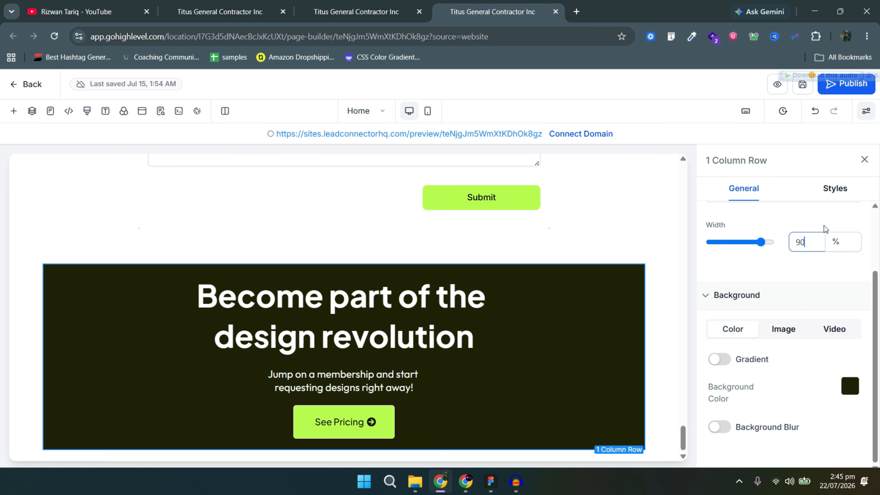
# Set the row's corner radius to 16 px and bring up the Figma banner.
pyautogui.click(832, 188)
pyautogui.scroll(-5, 769, 354)
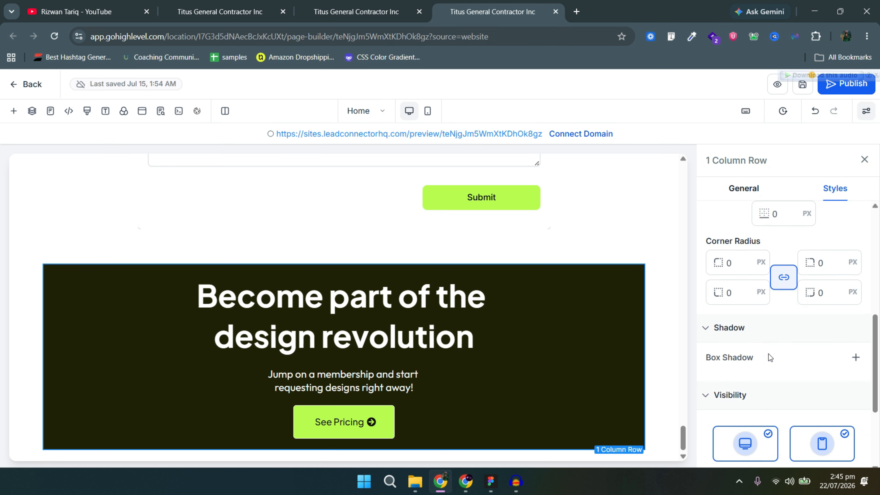
pyautogui.doubleClick(740, 267)
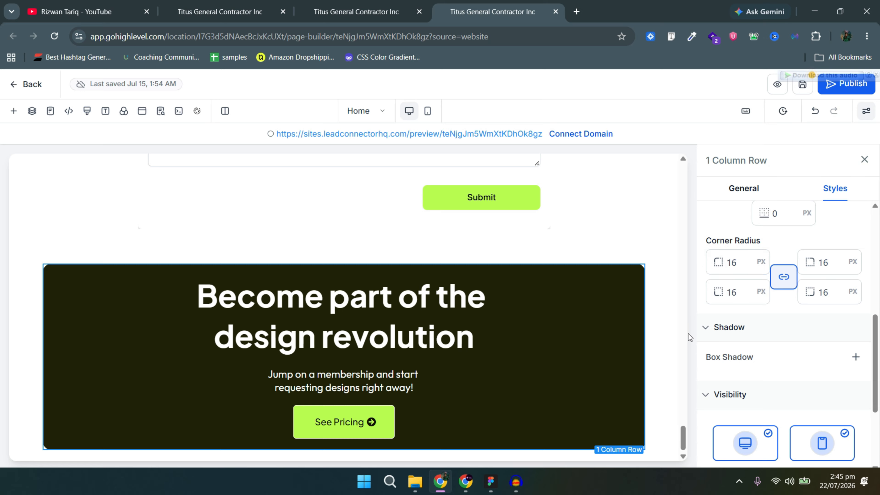
pyautogui.hotkey('alt', 'Tab')
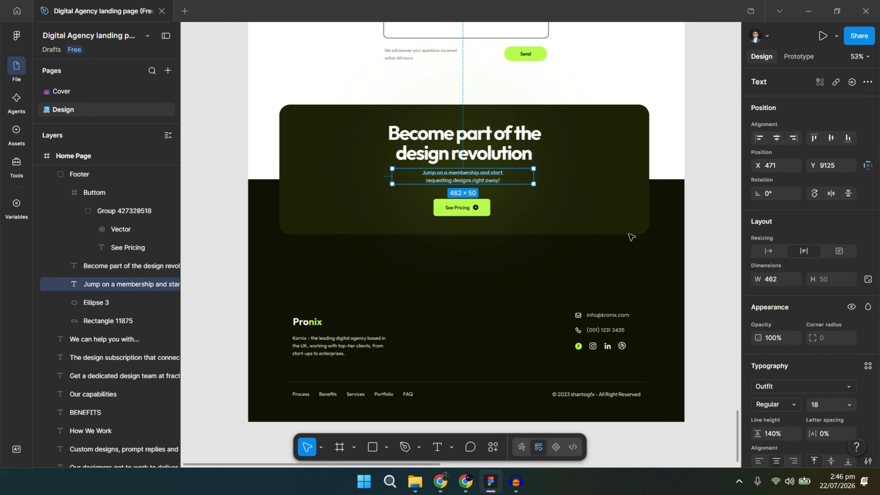
# Read Rectangle 11875's 35 corner radius in Figma and return to the builder.
pyautogui.doubleClick(636, 236)
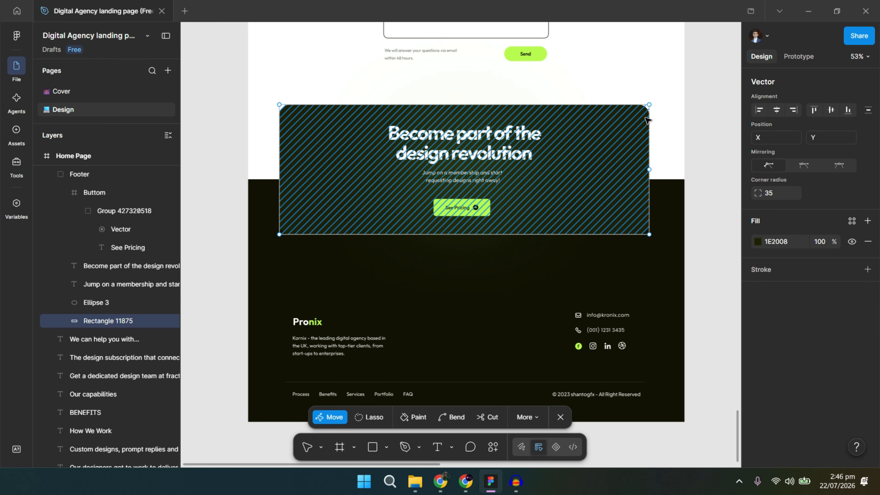
pyautogui.click(613, 126)
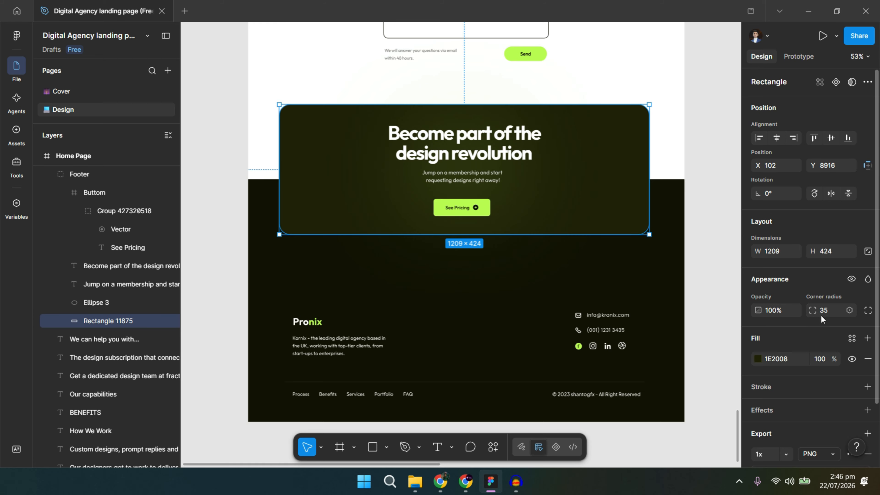
pyautogui.hotkey('alt', 'Tab')
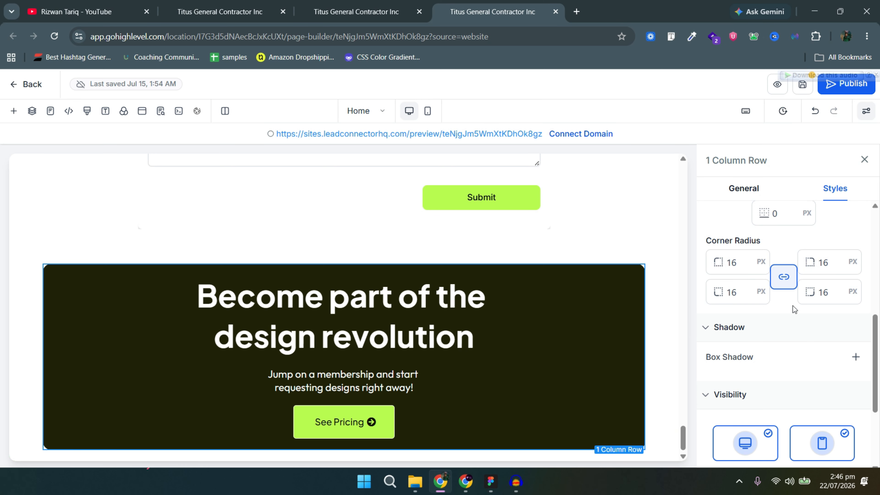
# Give the banner row 35 px corners and the See Pricing button 16 px corners.
pyautogui.doubleClick(751, 270)
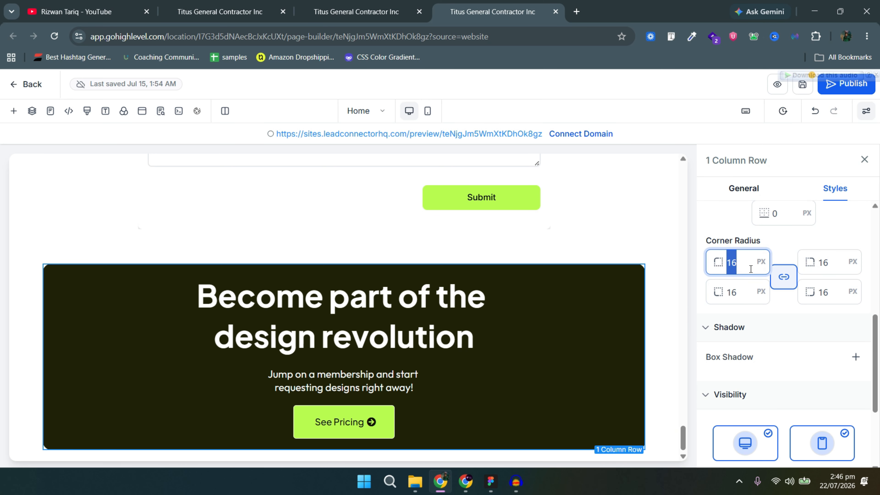
pyautogui.write('35')
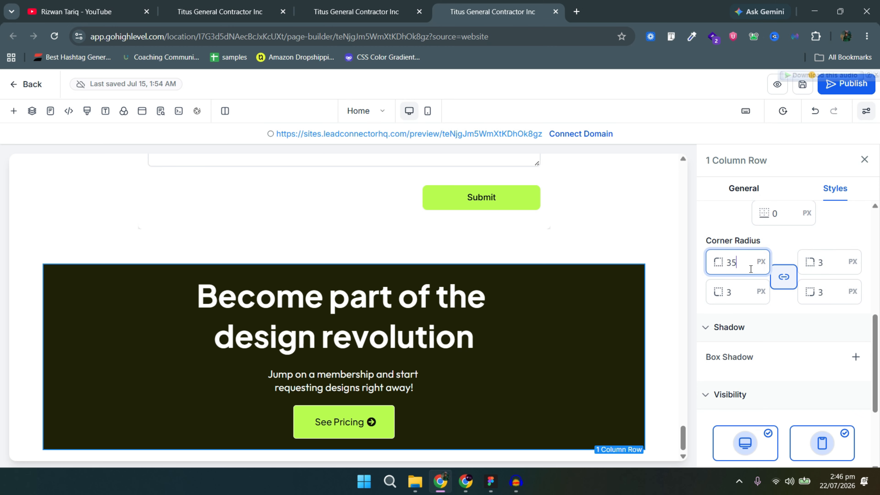
pyautogui.click(410, 431)
pyautogui.doubleClick(737, 270)
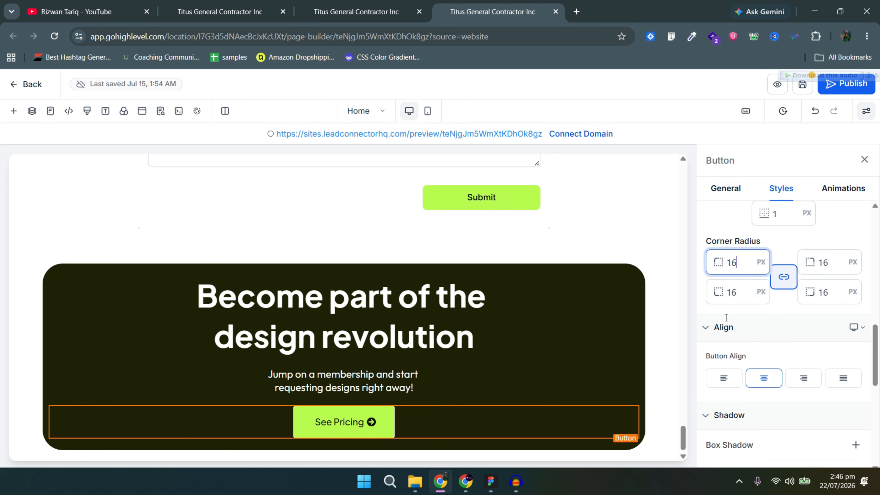
pyautogui.write('16')
pyautogui.click(503, 373)
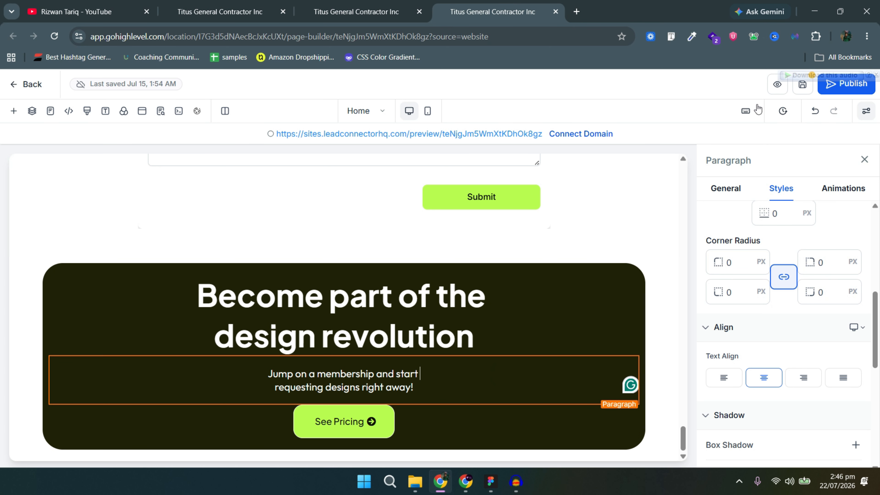
pyautogui.hotkey('alt', 'Tab')
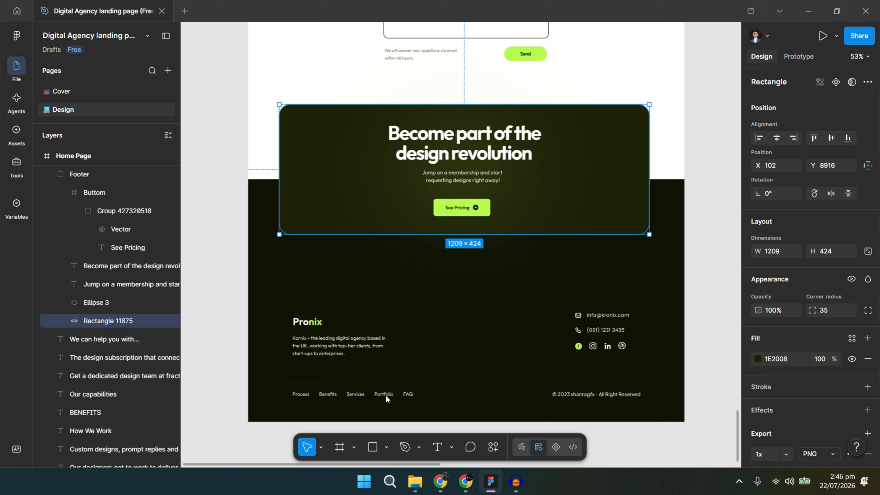
# Add a new full-width section below the CTA banner.
pyautogui.hotkey('alt', 'Tab')
pyautogui.scroll(-1, 428, 425)
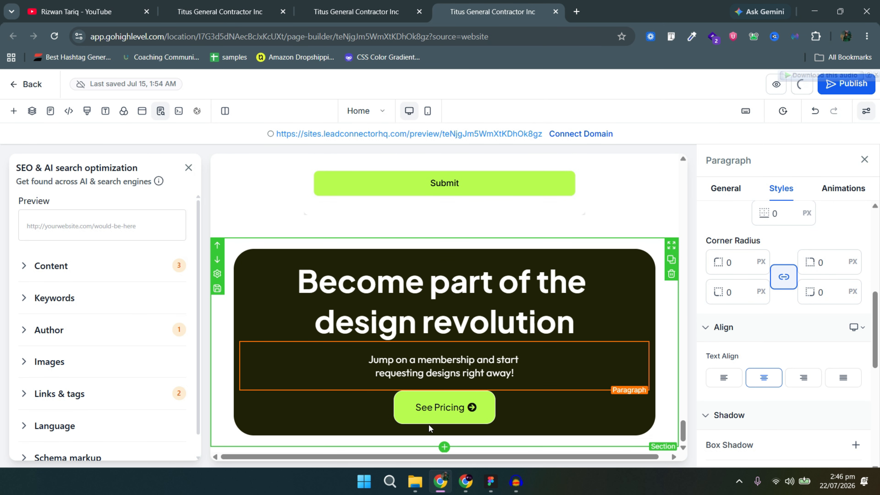
pyautogui.scroll(-1, 448, 448)
pyautogui.click(444, 447)
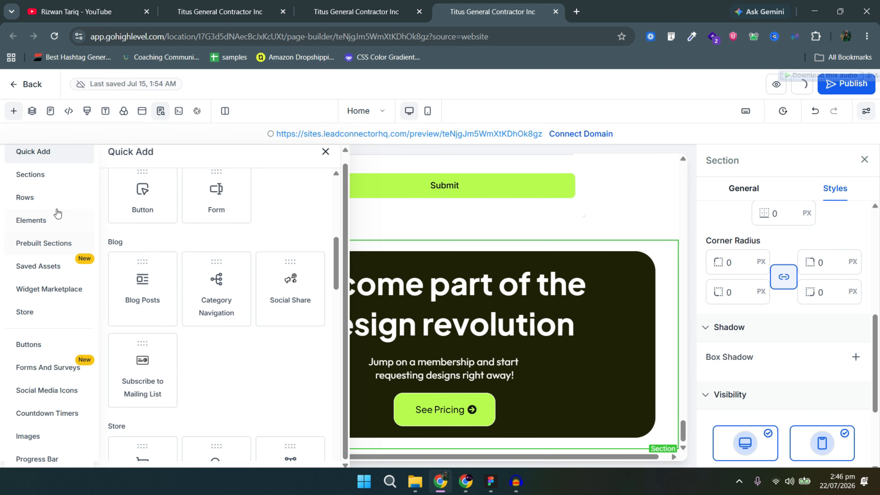
pyautogui.click(53, 186)
pyautogui.moveTo(173, 210); pyautogui.dragTo(24, 212)
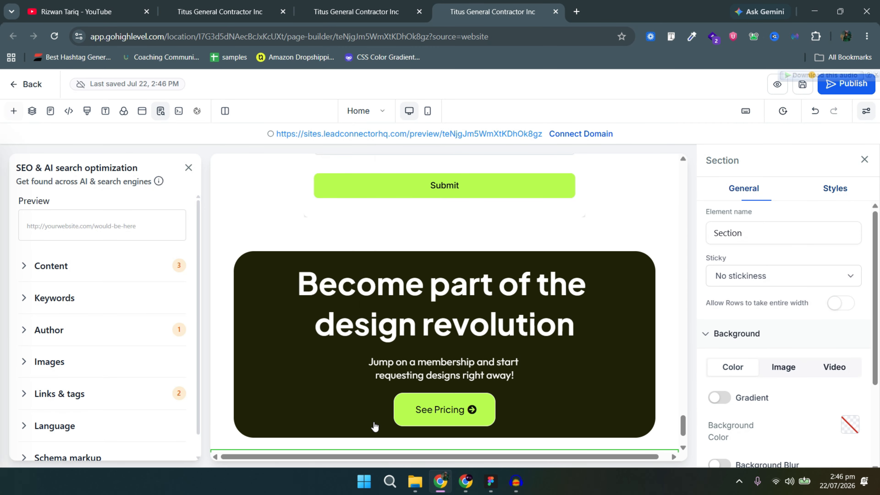
pyautogui.scroll(-4, 291, 250)
# Place a 3 Column row into the empty section.
pyautogui.click(188, 167)
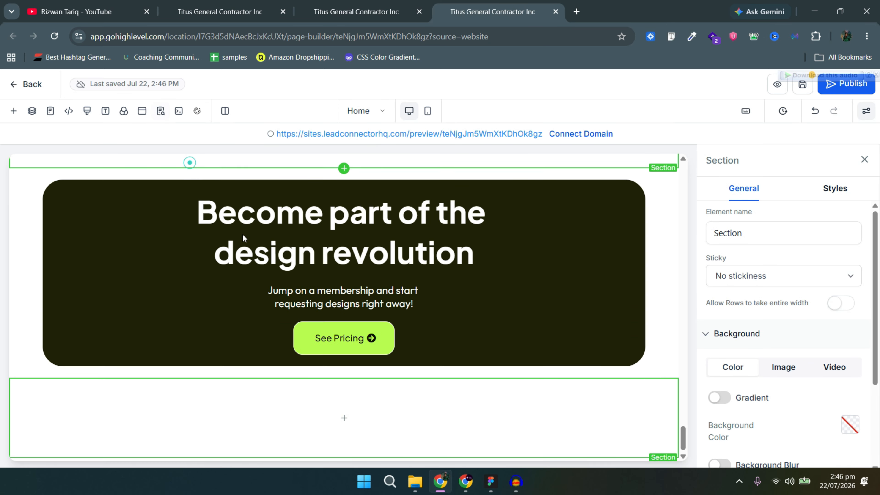
pyautogui.click(344, 416)
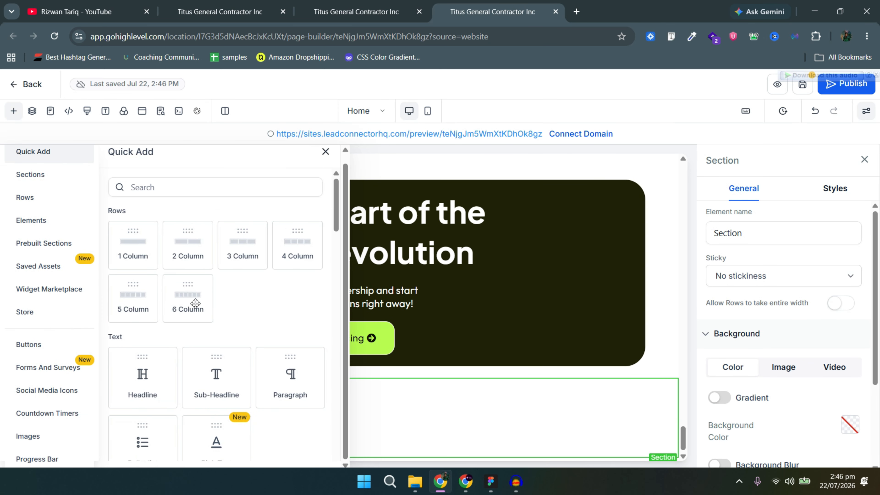
pyautogui.moveTo(231, 251); pyautogui.dragTo(397, 377)
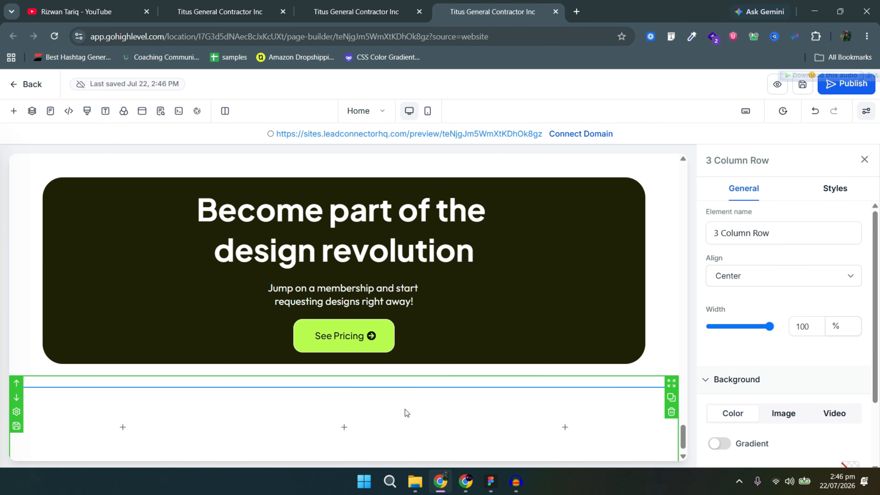
pyautogui.hotkey('alt', 'Tab')
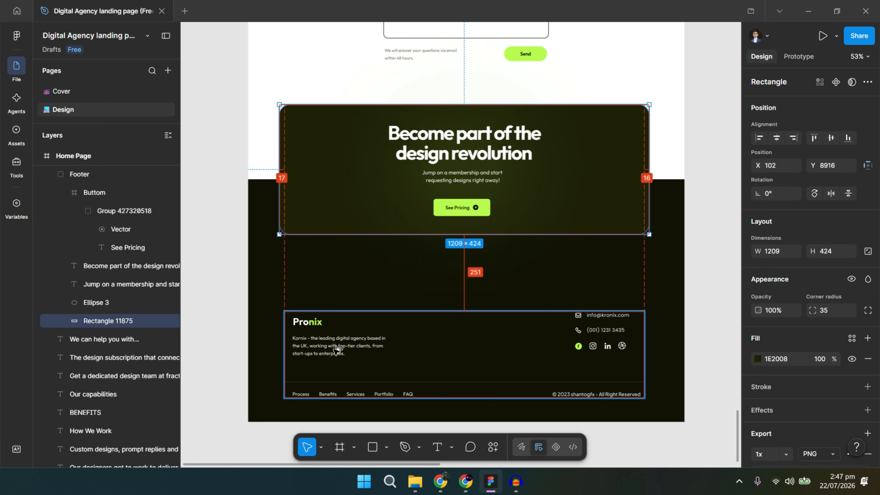
# Inspect the Figma footer's spacing, logo, contact details and menu, then return to the page builder.
pyautogui.hotkey('alt', 'Tab')
pyautogui.hotkey('alt', 'Tab')
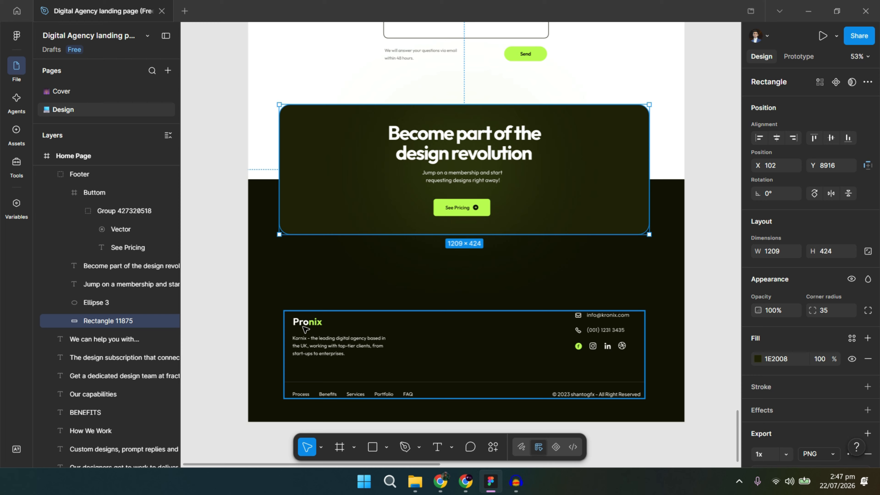
pyautogui.scroll(5, 305, 328)
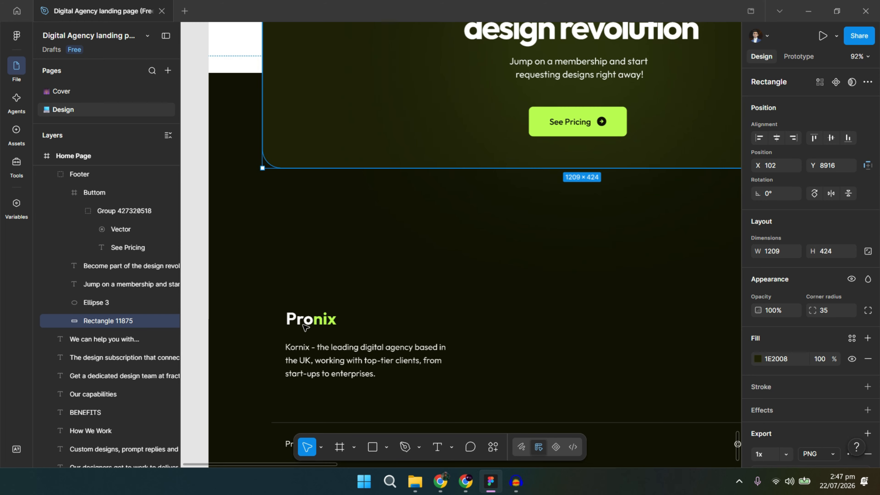
pyautogui.scroll(-2, 424, 386)
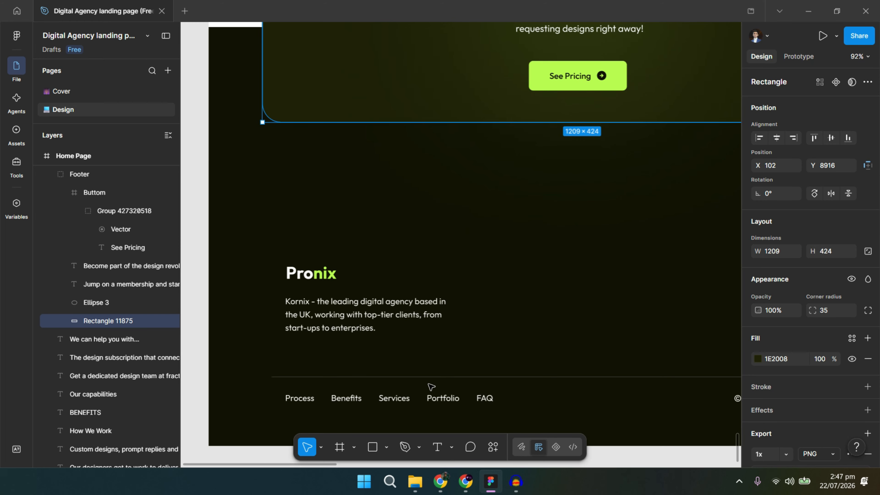
pyautogui.scroll(-3, 419, 336)
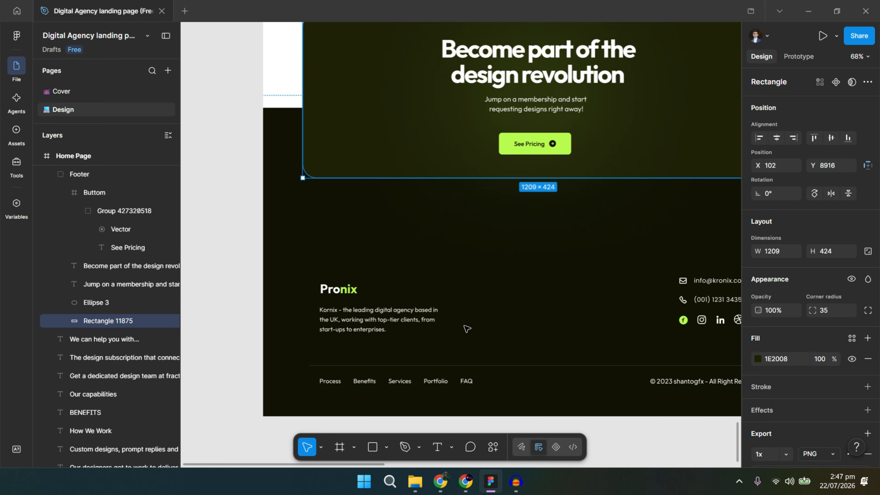
pyautogui.moveTo(630, 332); pyautogui.dragTo(462, 323)
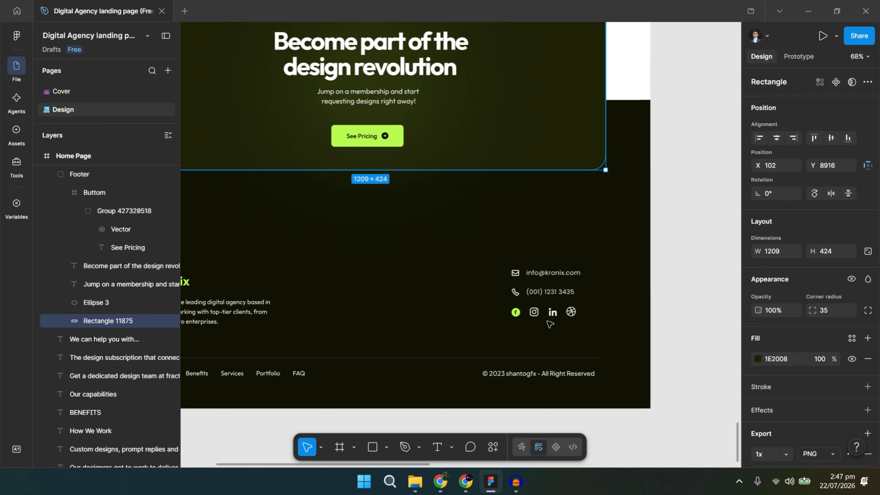
pyautogui.hotkey('alt', 'Tab')
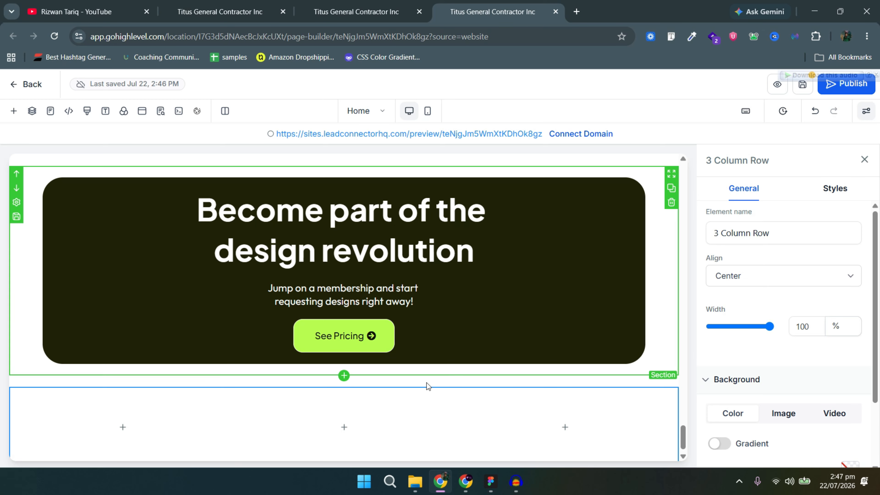
# Add an Image element to the footer row's first column and a Bullet List to its third column.
pyautogui.scroll(-1, 400, 438)
pyautogui.click(401, 438)
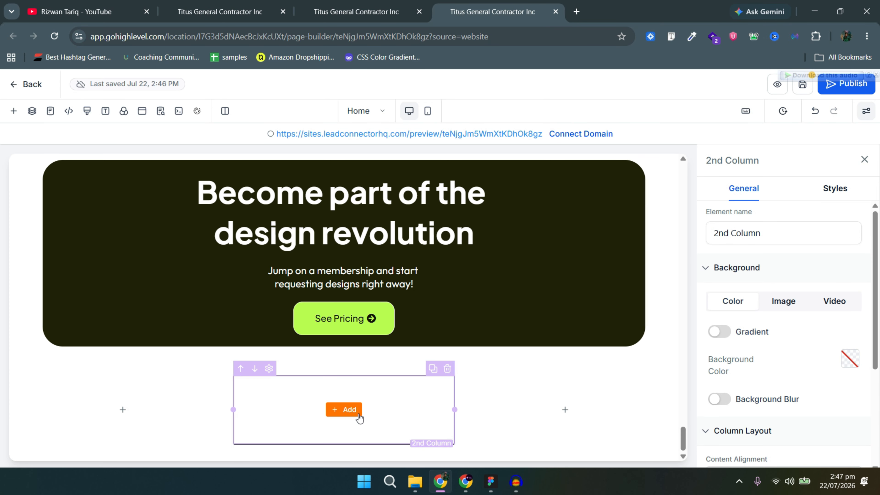
pyautogui.click(129, 411)
pyautogui.click(129, 411)
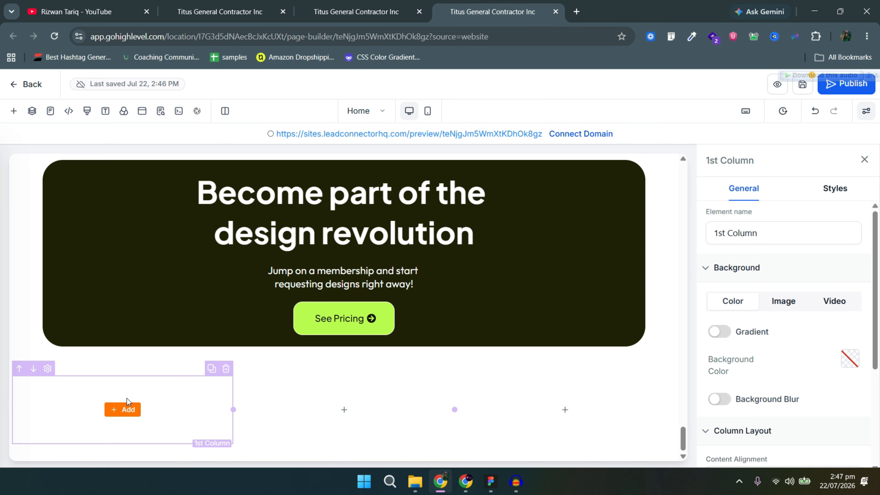
pyautogui.scroll(-5, 298, 312)
pyautogui.moveTo(298, 312); pyautogui.dragTo(227, 372)
pyautogui.scroll(-3, 227, 371)
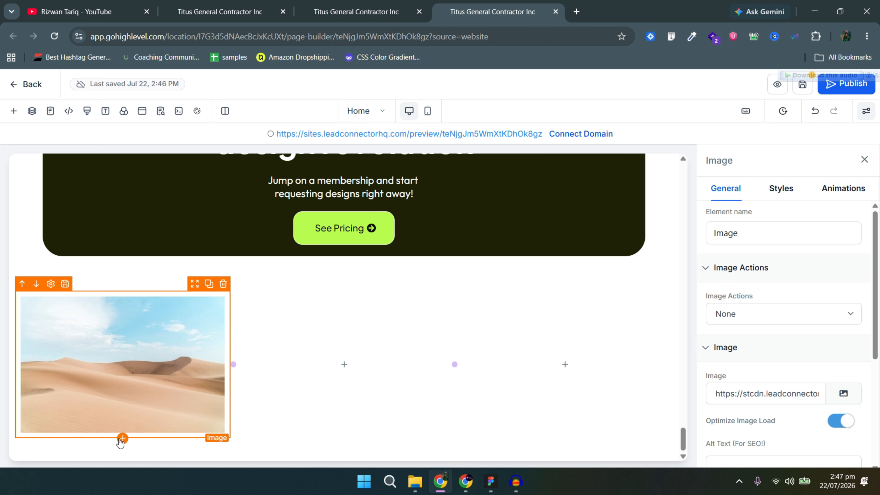
pyautogui.click(120, 438)
pyautogui.click(570, 380)
pyautogui.moveTo(159, 318); pyautogui.dragTo(571, 389)
# Add another 3 Column row below with a Navigation Menu in its first column.
pyautogui.scroll(-1, 392, 431)
pyautogui.click(346, 451)
pyautogui.scroll(3, 173, 285)
pyautogui.moveTo(242, 257); pyautogui.dragTo(551, 427)
pyautogui.click(568, 416)
pyautogui.moveTo(289, 383); pyautogui.dragTo(478, 414)
pyautogui.click(116, 410)
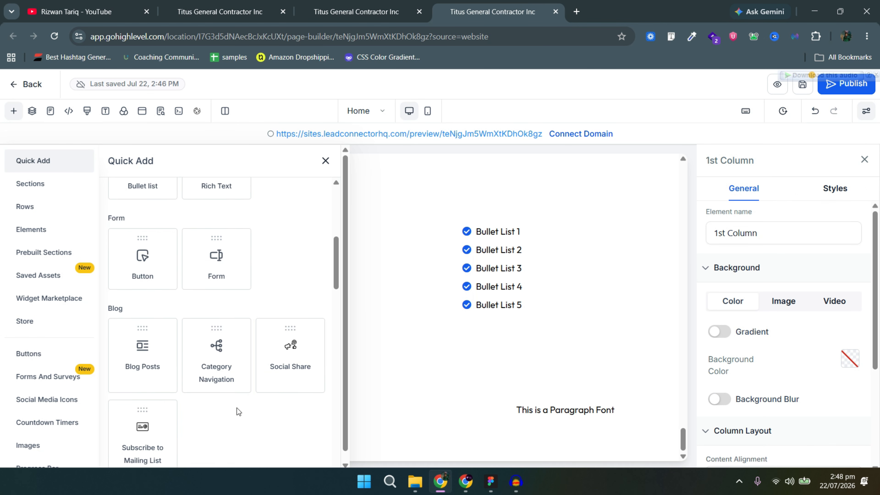
pyautogui.scroll(10, 237, 408)
pyautogui.click(187, 195)
pyautogui.write('men')
pyautogui.scroll(-1, 169, 430)
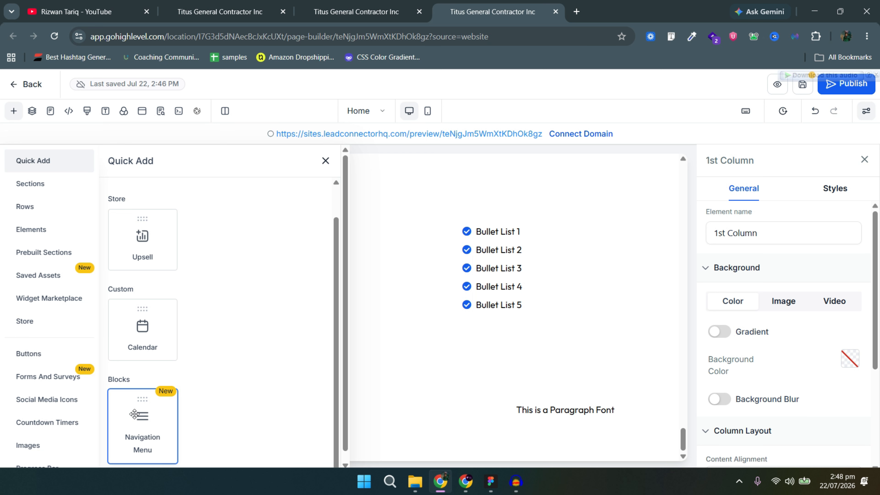
pyautogui.click(143, 415)
# Make the footer section background dark and replace the placeholder image with the Pronix (1).png logo.
pyautogui.scroll(3, 637, 334)
pyautogui.click(640, 347)
pyautogui.click(850, 425)
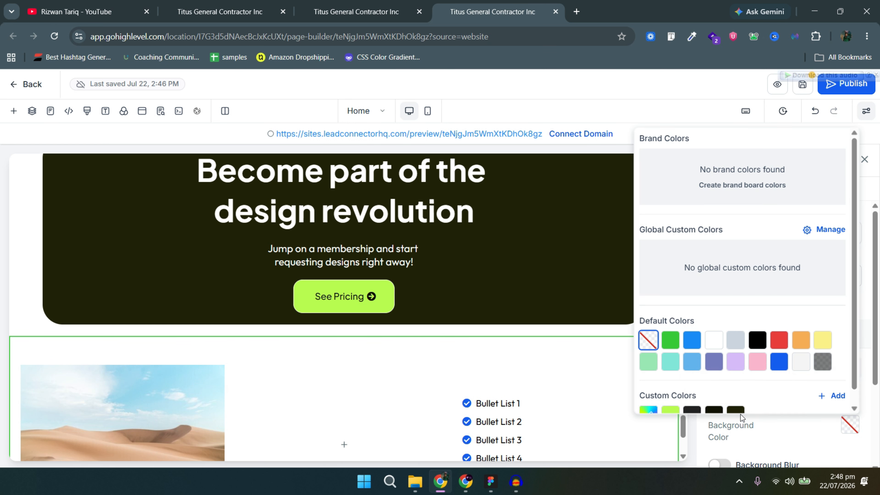
pyautogui.click(735, 412)
pyautogui.click(139, 409)
pyautogui.scroll(-3, 139, 410)
pyautogui.click(843, 394)
pyautogui.click(228, 328)
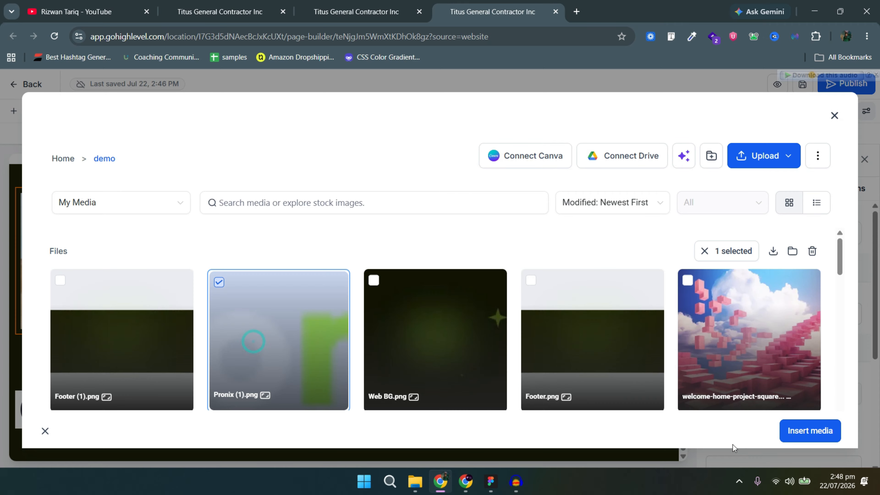
pyautogui.click(809, 431)
# Copy the footer description text from the Figma design.
pyautogui.click(491, 481)
pyautogui.click(216, 315)
pyautogui.doubleClick(216, 315)
pyautogui.doubleClick(216, 314)
pyautogui.hotkey('ctrl', 'c')
pyautogui.click(441, 481)
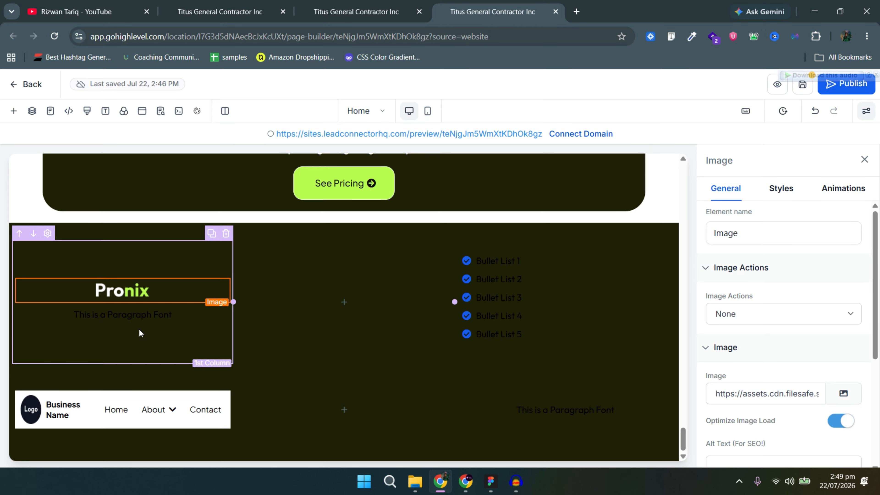
# Paste the copied description into the footer paragraph, making it white and left-aligned.
pyautogui.click(139, 318)
pyautogui.hotkey('ctrl', 'a')
pyautogui.hotkey('ctrl', 'v')
pyautogui.click(808, 367)
pyautogui.scroll(-2, 808, 376)
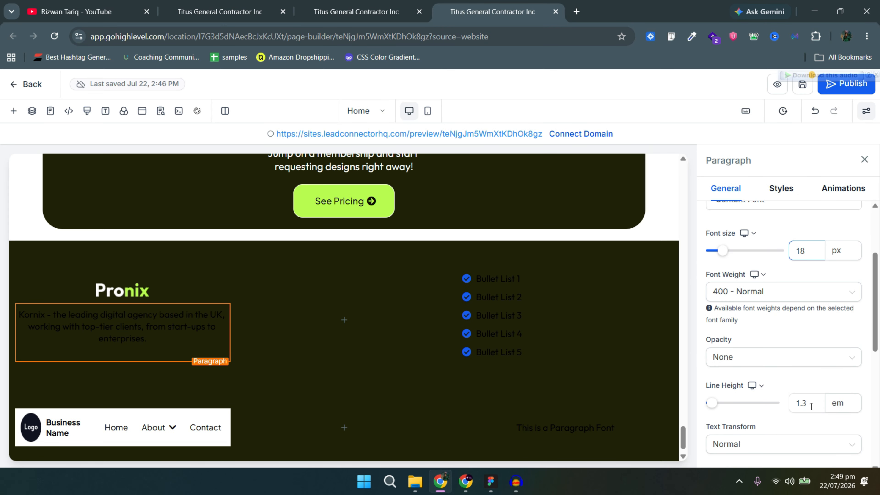
pyautogui.scroll(-5, 812, 407)
pyautogui.click(850, 285)
pyautogui.click(749, 199)
pyautogui.click(781, 188)
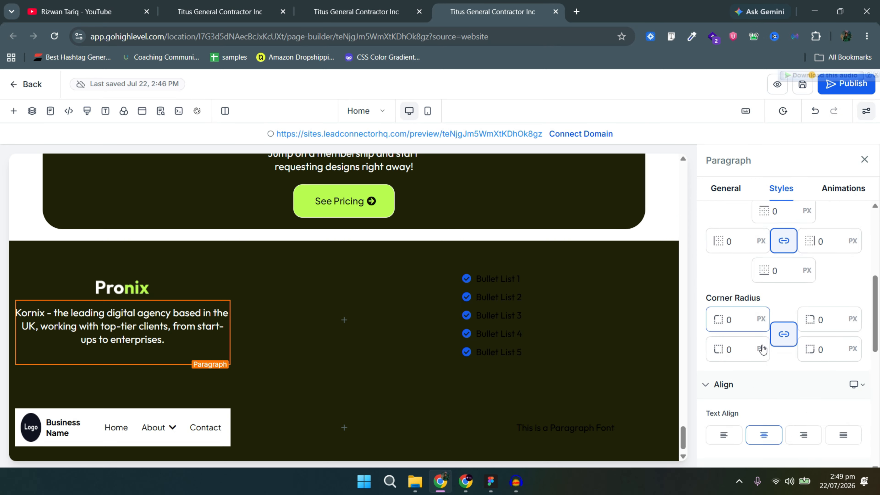
pyautogui.scroll(-4, 763, 349)
pyautogui.click(724, 262)
# Set the bullet list to font size 18 with white text and lime green icons.
pyautogui.click(656, 354)
pyautogui.click(726, 188)
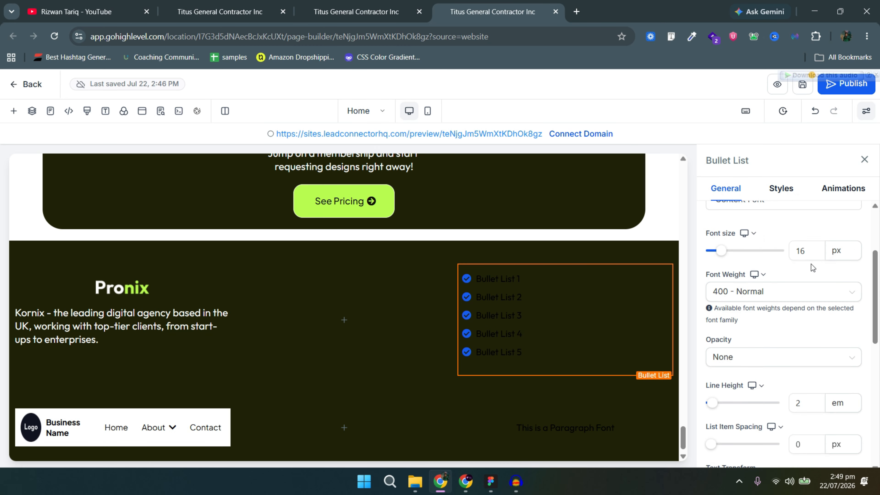
pyautogui.click(810, 251)
pyautogui.press('BackSpace')
pyautogui.write('8')
pyautogui.scroll(-5, 804, 366)
pyautogui.click(852, 344)
pyautogui.click(717, 260)
pyautogui.click(852, 374)
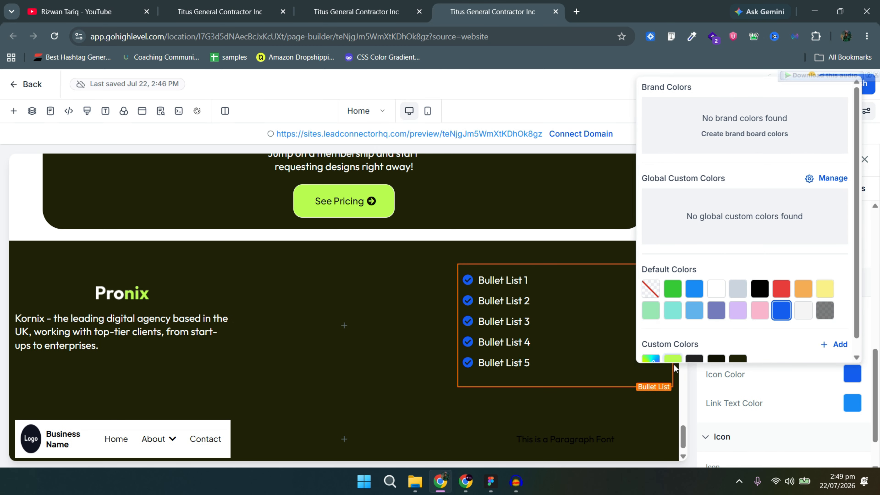
pyautogui.click(673, 360)
# Swap the bullet icons for an envelope and replace the items with the contact e-mail address.
pyautogui.scroll(-2, 723, 346)
pyautogui.click(776, 422)
pyautogui.write('env')
pyautogui.click(715, 423)
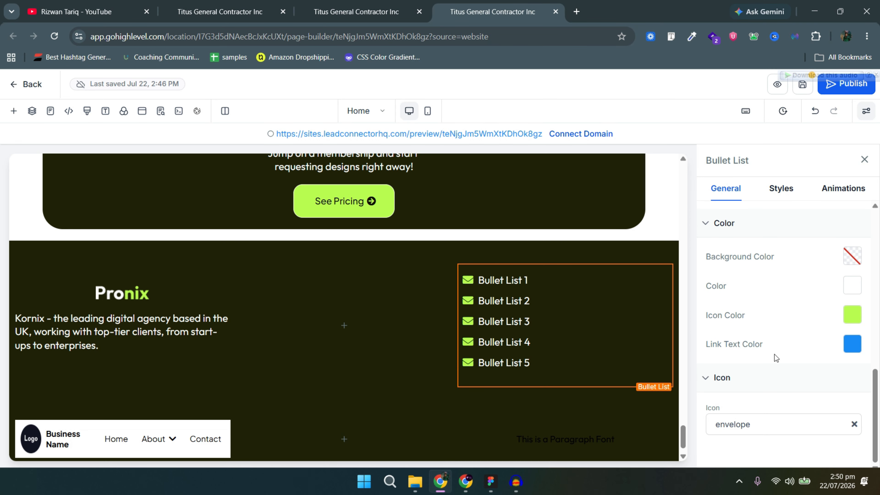
pyautogui.moveTo(543, 363)
pyautogui.mouseDown()
pyautogui.moveTo(505, 343)
pyautogui.moveTo(464, 304)
pyautogui.mouseUp()
pyautogui.press('BackSpace')
pyautogui.press('BackSpace')
pyautogui.press('BackSpace')
pyautogui.press('BackSpace')
pyautogui.press('BackSpace')
pyautogui.press('BackSpace')
pyautogui.press('BackSpace')
pyautogui.press('BackSpace')
pyautogui.press('BackSpace')
pyautogui.press('BackSpace')
pyautogui.press('BackSpace')
pyautogui.press('BackSpace')
pyautogui.press('BackSpace')
pyautogui.press('BackSpace')
pyautogui.press('BackSpace')
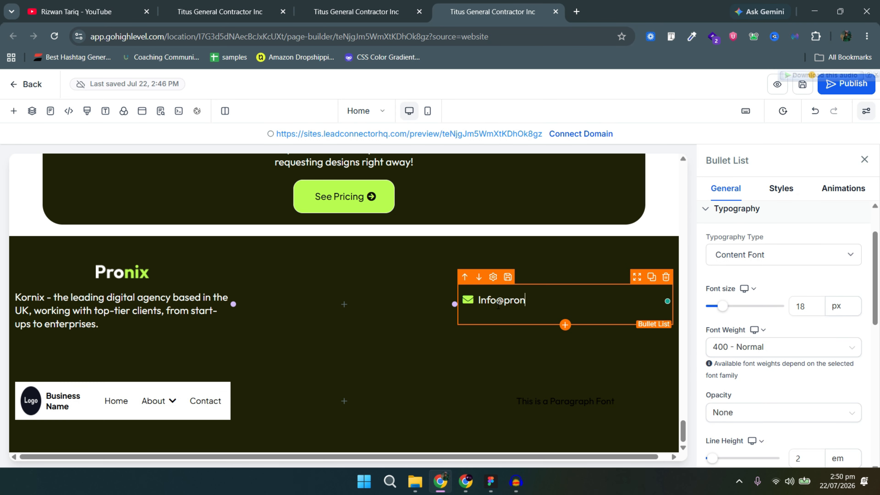
# Delete the bottom row's third column and add a paragraph to the widened second column.
pyautogui.click(522, 284)
pyautogui.click(591, 306)
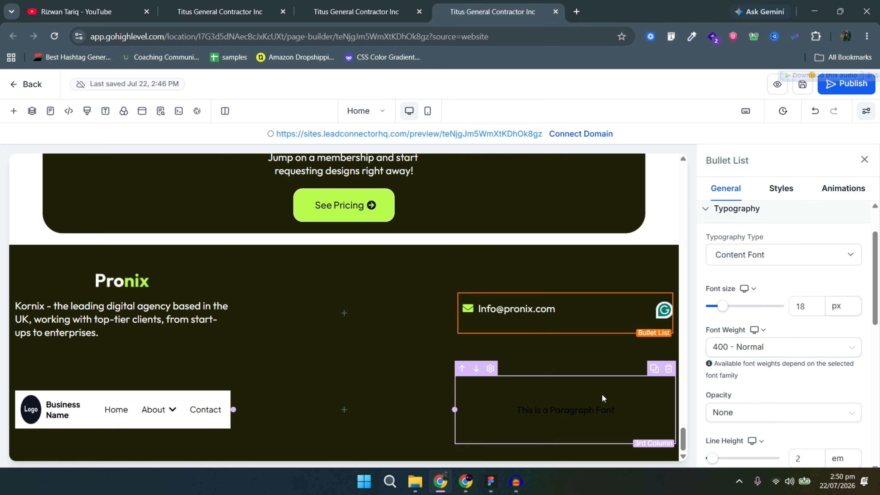
pyautogui.click(669, 369)
pyautogui.click(514, 408)
pyautogui.click(284, 383)
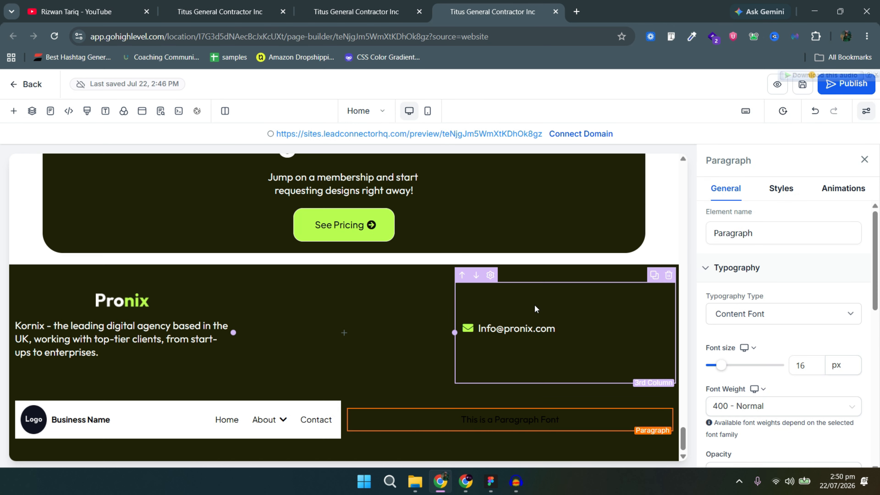
# Duplicate the e-mail line into a phone contact line with the phone number and a phone icon.
pyautogui.click(534, 307)
pyautogui.click(652, 305)
pyautogui.moveTo(556, 349); pyautogui.dragTo(467, 337)
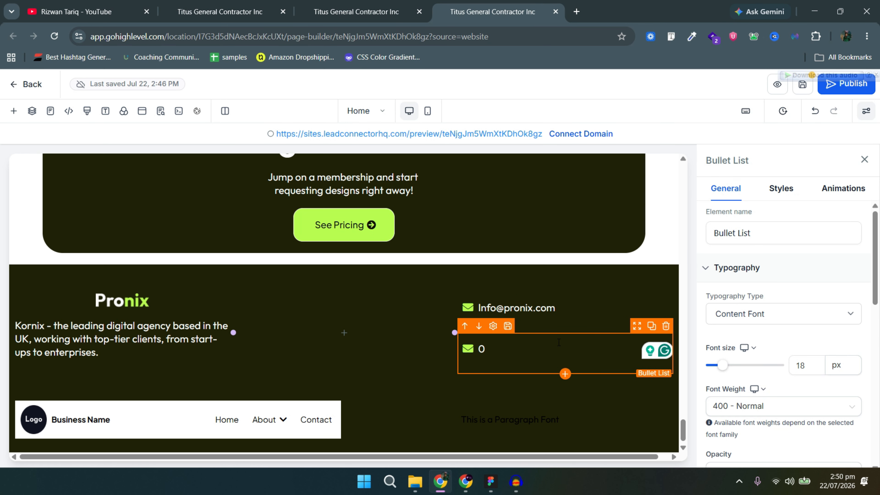
pyautogui.scroll(-10, 770, 404)
pyautogui.click(767, 425)
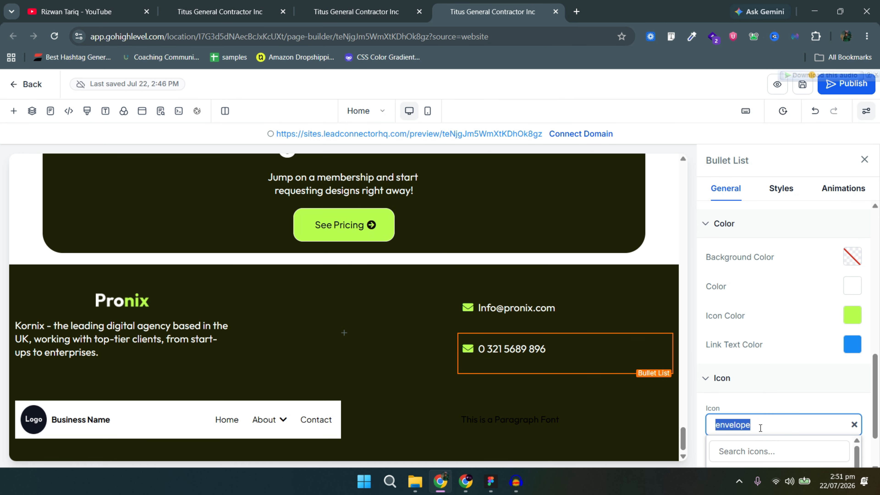
pyautogui.click(781, 450)
pyautogui.write('phone')
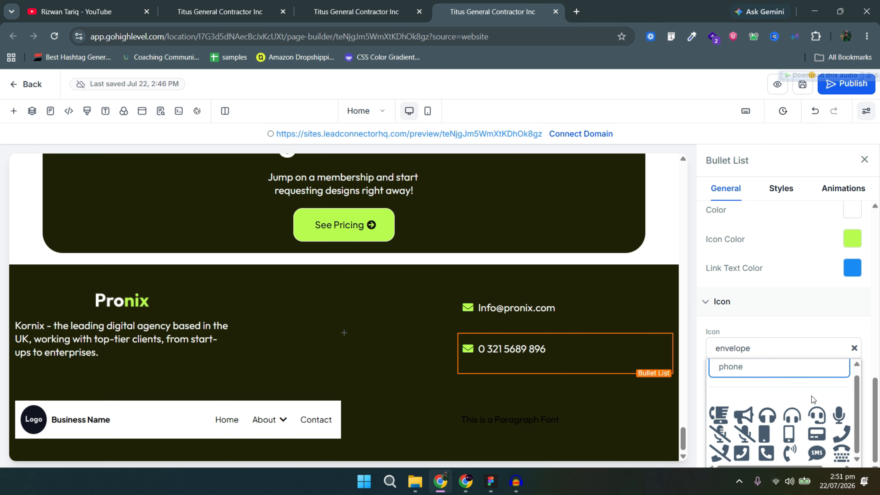
pyautogui.moveTo(793, 467); pyautogui.dragTo(815, 466)
pyautogui.click(837, 434)
# Set the e-mail line height to 1.5, tighten padding between contact lines, and left-align the logo.
pyautogui.click(548, 319)
pyautogui.scroll(4, 731, 328)
pyautogui.doubleClick(799, 290)
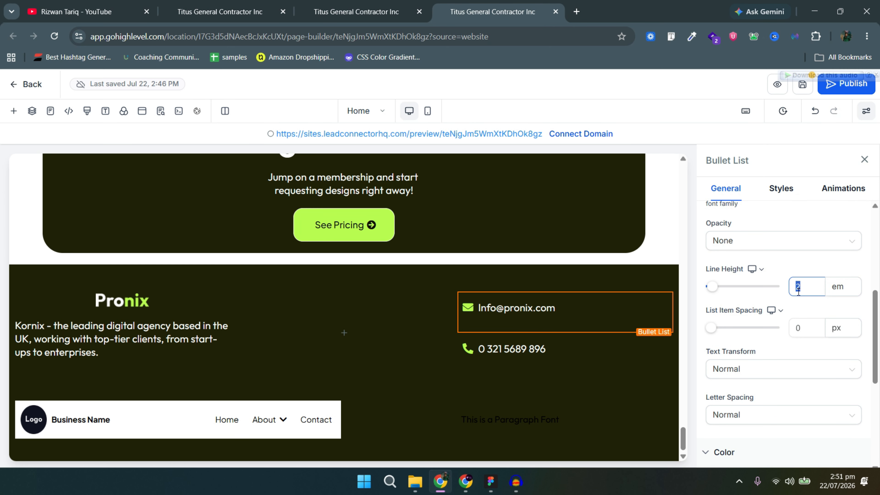
pyautogui.write('1.5')
pyautogui.click(520, 349)
pyautogui.click(781, 188)
pyautogui.click(784, 267)
pyautogui.click(721, 319)
pyautogui.click(558, 309)
pyautogui.click(784, 296)
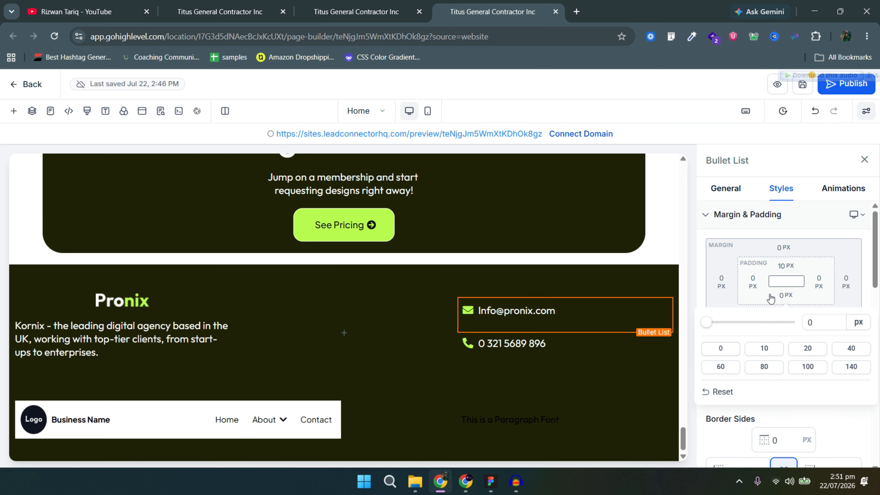
pyautogui.click(721, 348)
pyautogui.click(118, 301)
pyautogui.scroll(-6, 769, 294)
pyautogui.click(723, 238)
# Turn off Business Name and Logo In Menu for the footer navigation menu.
pyautogui.click(316, 420)
pyautogui.click(743, 189)
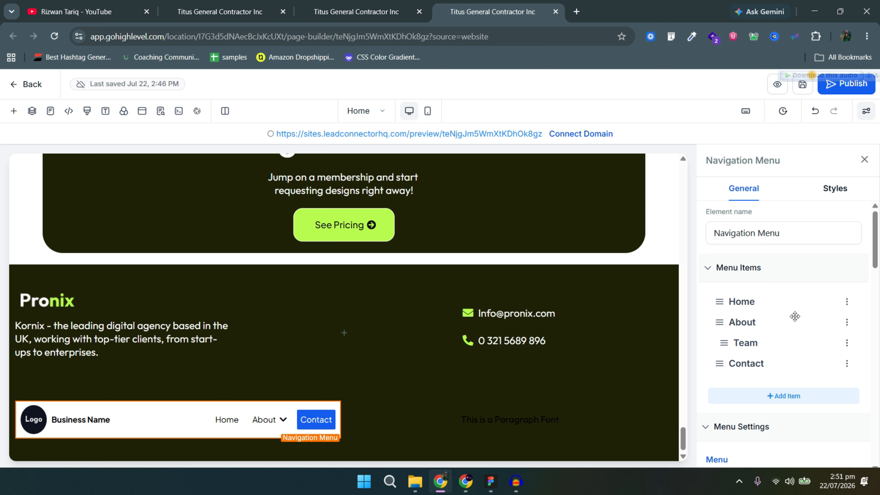
pyautogui.scroll(-5, 796, 318)
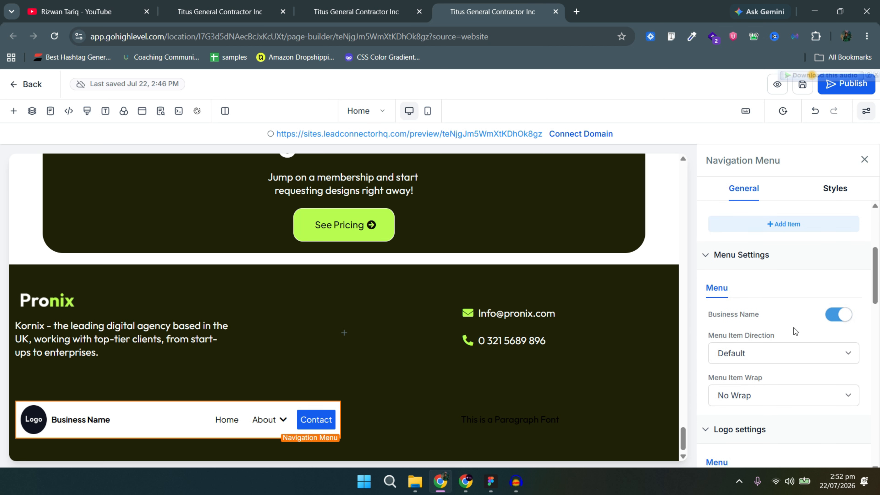
pyautogui.click(839, 323)
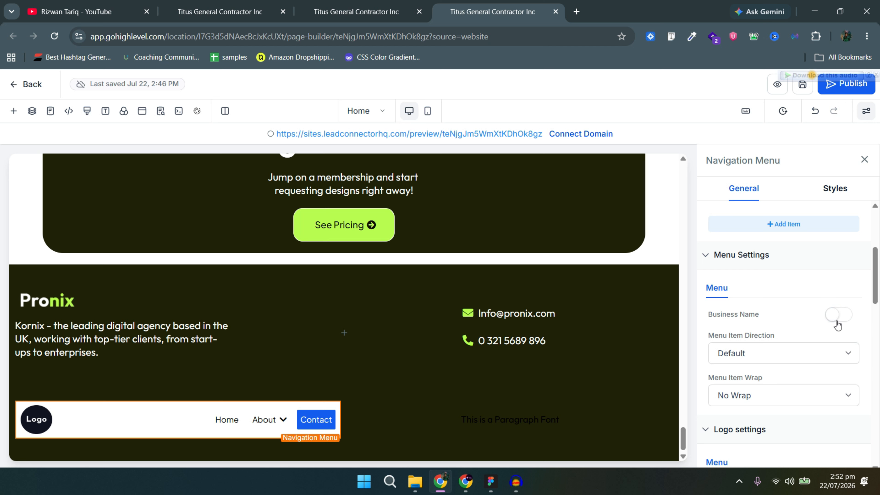
pyautogui.scroll(-5, 832, 326)
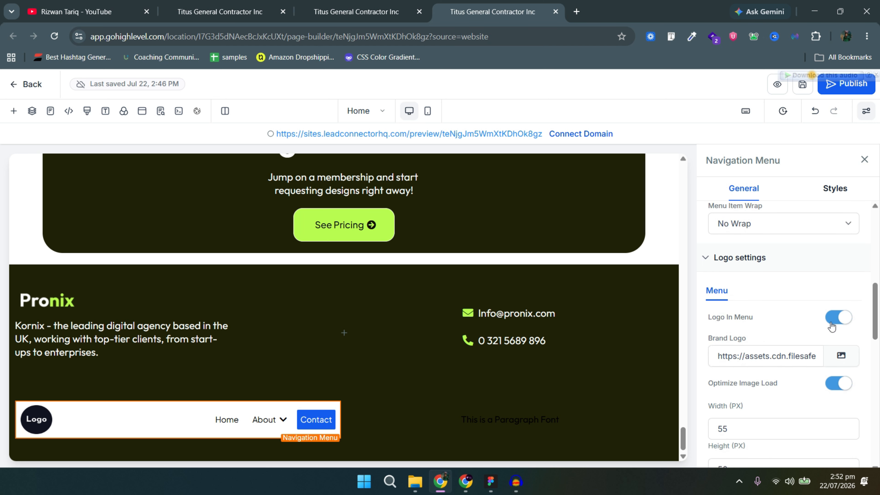
pyautogui.click(838, 318)
pyautogui.scroll(-10, 790, 371)
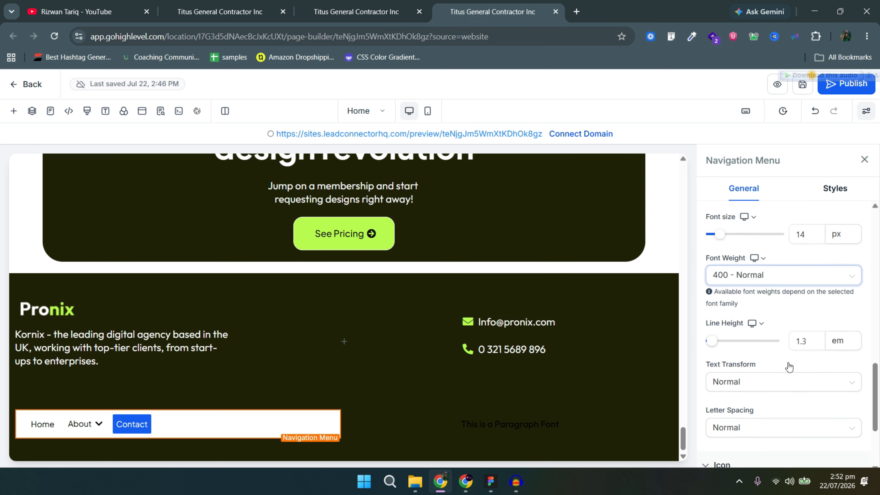
pyautogui.scroll(15, 788, 362)
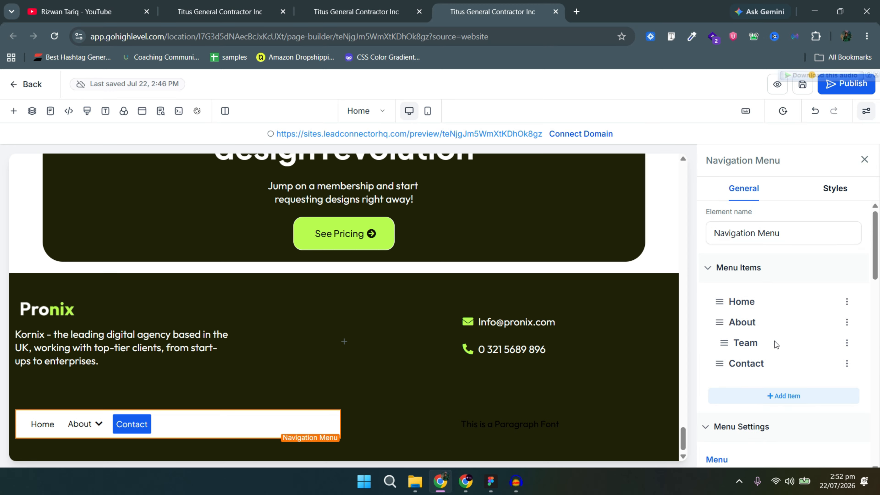
# Make the footer menu background transparent.
pyautogui.click(829, 204)
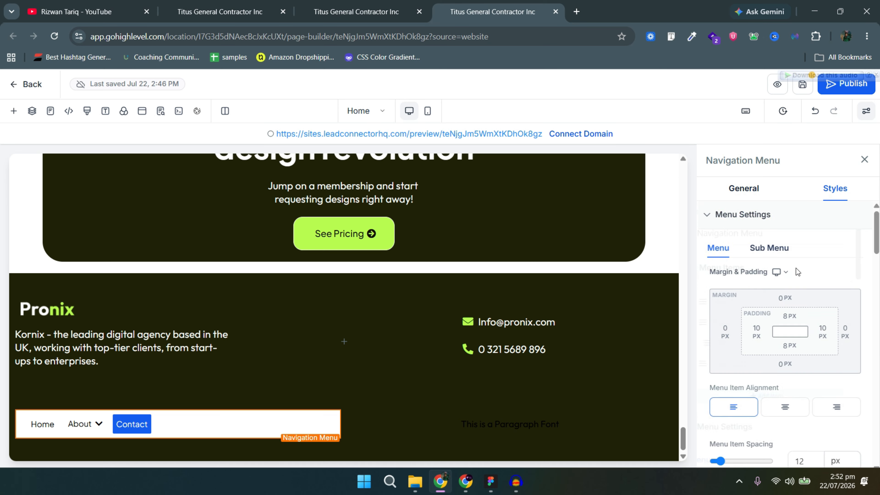
pyautogui.scroll(-4, 791, 361)
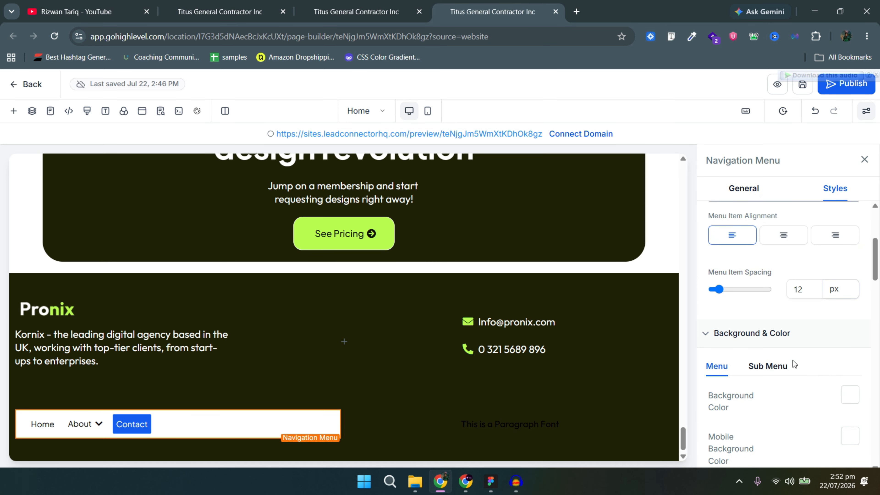
pyautogui.scroll(-5, 793, 361)
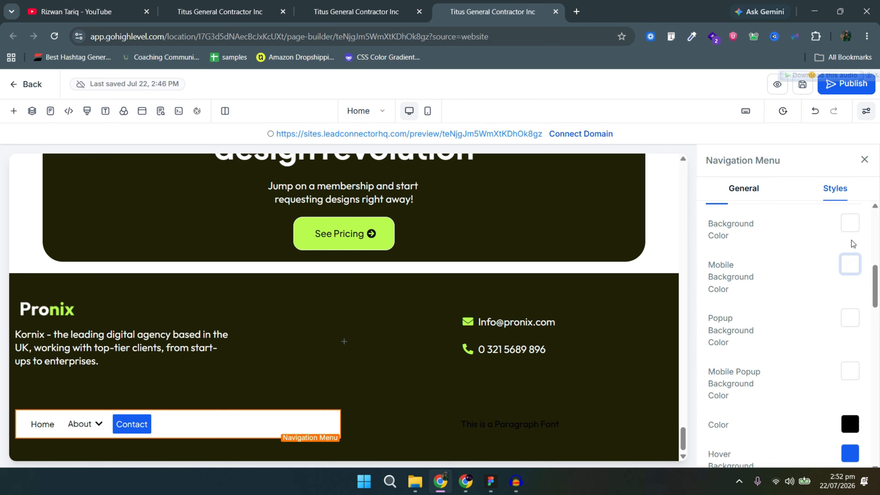
pyautogui.click(854, 225)
pyautogui.click(816, 227)
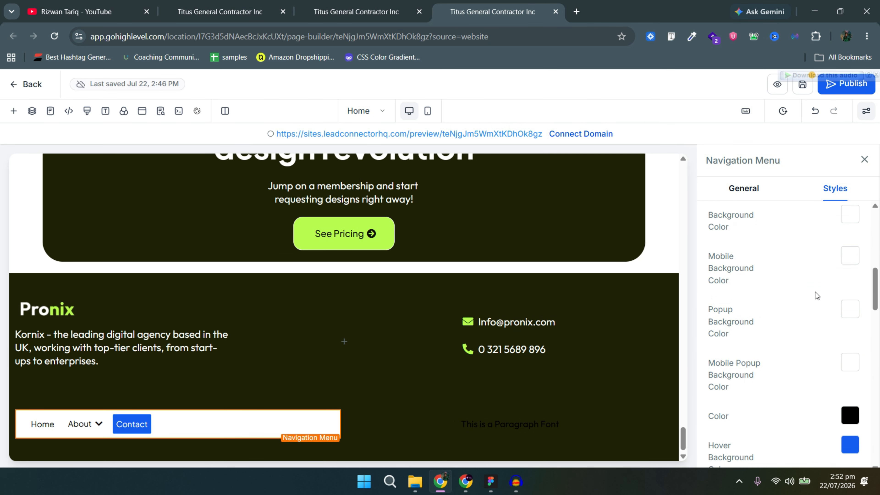
pyautogui.scroll(4, 816, 294)
pyautogui.click(847, 450)
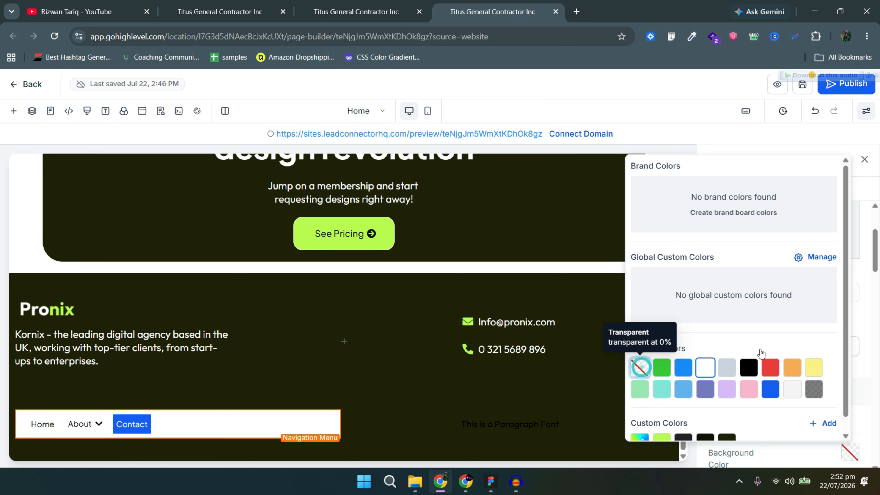
pyautogui.click(642, 366)
pyautogui.scroll(-4, 847, 379)
pyautogui.scroll(1, 849, 277)
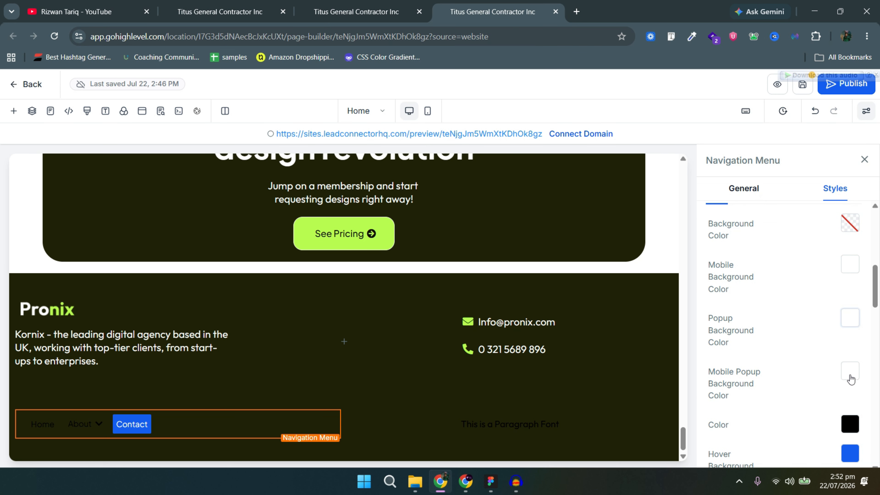
pyautogui.scroll(-3, 856, 398)
# Set the menu text to white and the hover background to transparent, leaving borders unchanged.
pyautogui.click(850, 310)
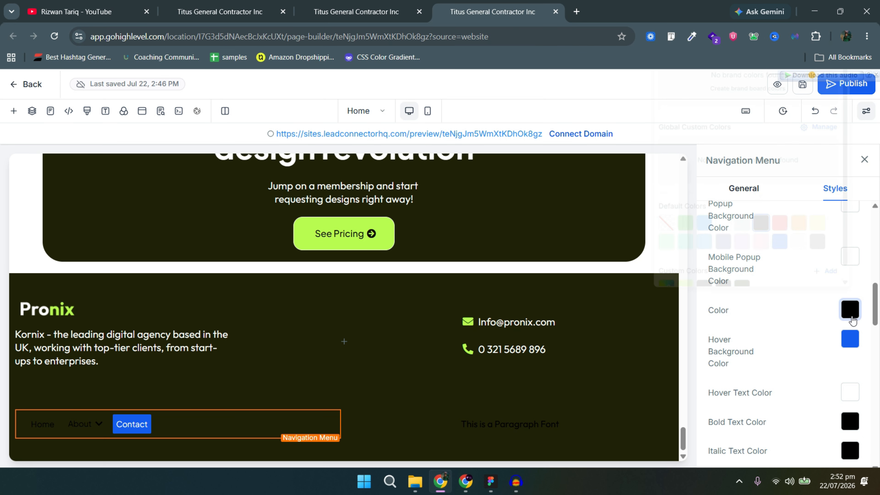
pyautogui.click(718, 221)
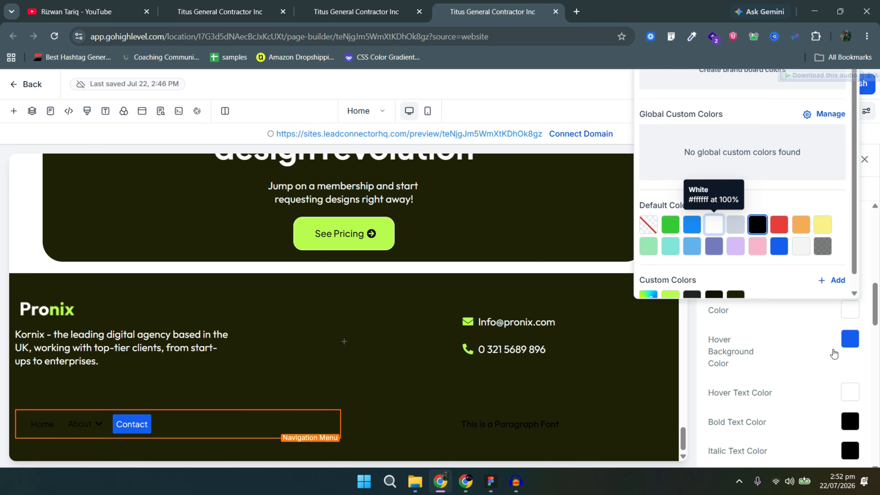
pyautogui.click(845, 340)
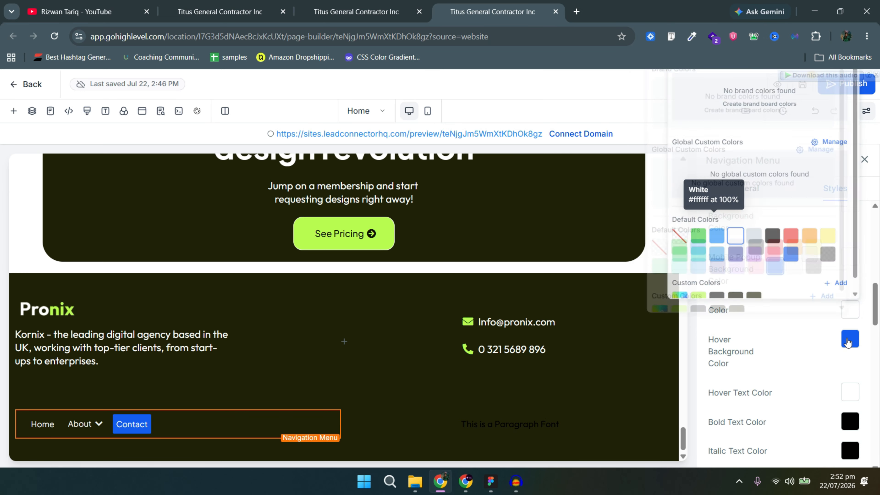
pyautogui.click(656, 255)
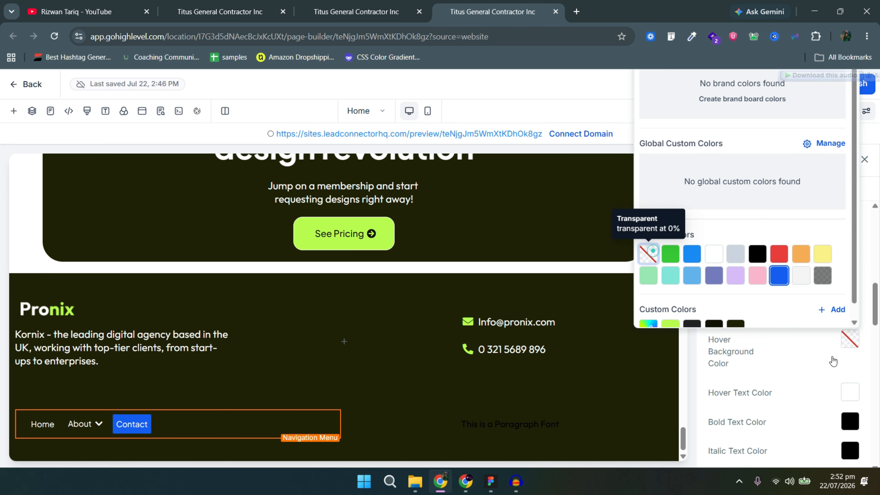
pyautogui.click(835, 424)
pyautogui.scroll(-4, 834, 423)
pyautogui.click(825, 415)
pyautogui.click(848, 327)
pyautogui.scroll(3, 850, 364)
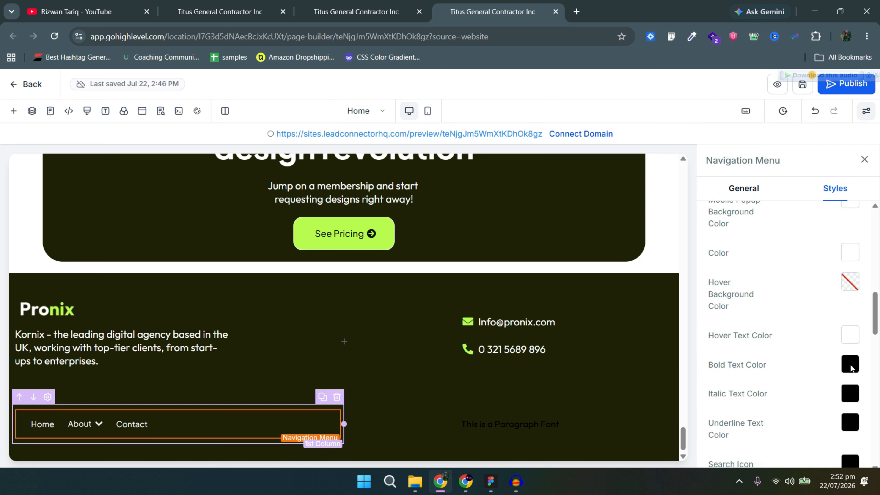
pyautogui.scroll(5, 827, 362)
# Select the footer placeholder paragraph and copy the copyright wording from the Figma design.
pyautogui.click(669, 420)
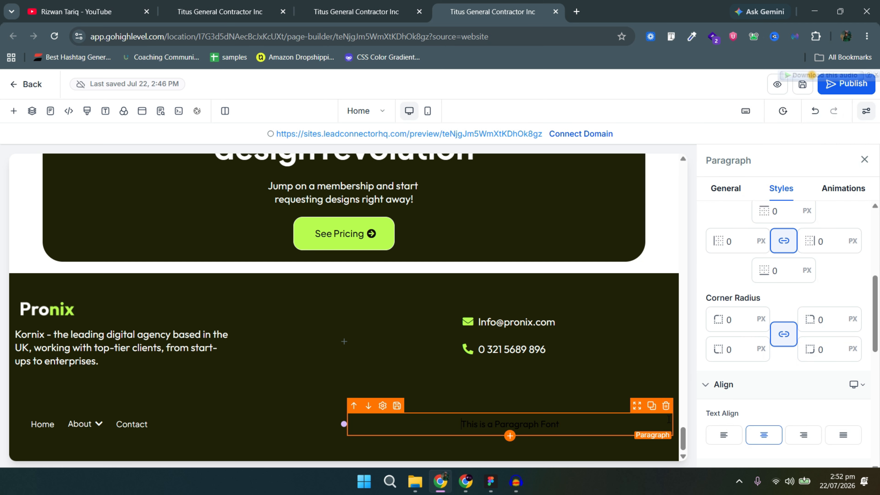
pyautogui.click(157, 434)
pyautogui.scroll(-8, 759, 346)
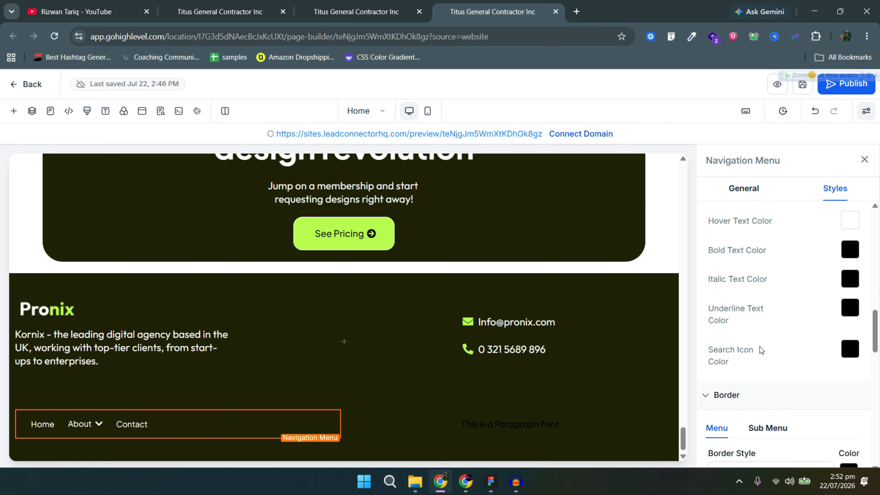
pyautogui.scroll(-8, 763, 357)
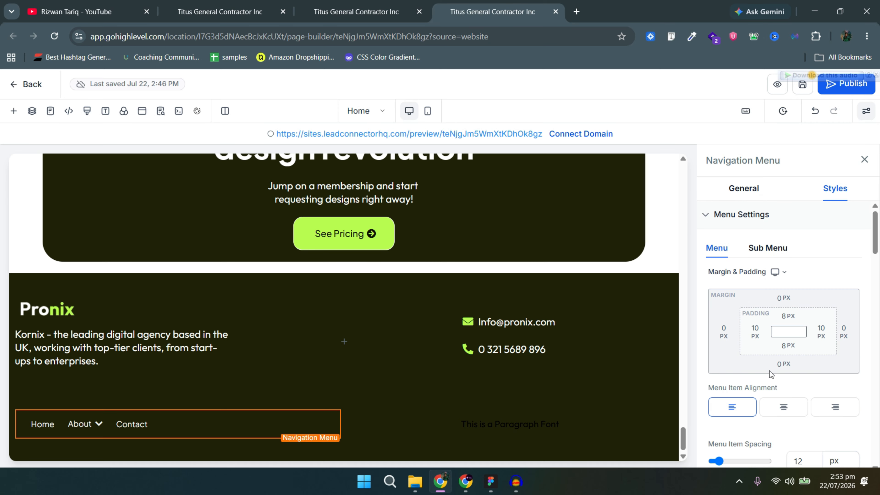
pyautogui.click(544, 428)
pyautogui.hotkey('alt', 'Tab')
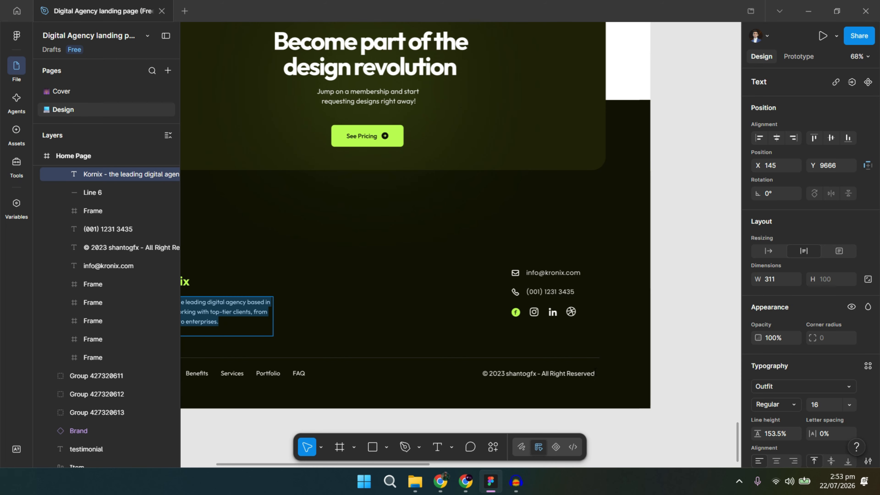
pyautogui.click(562, 379)
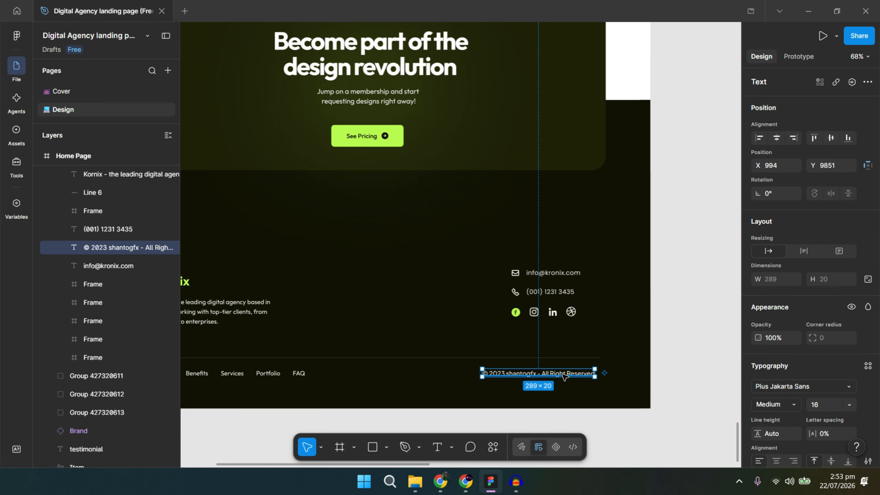
pyautogui.doubleClick(562, 378)
pyautogui.hotkey('ctrl', 'c')
pyautogui.hotkey('alt', 'Tab')
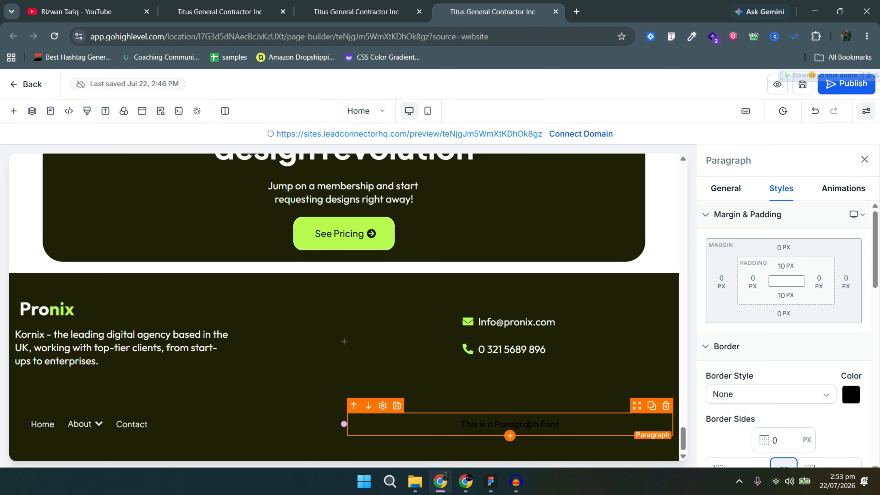
# Replace the footer placeholder paragraph with the pasted 2023 All Right Reserved notice and color it White.
pyautogui.tripleClick(528, 424)
pyautogui.hotkey('ctrl', 'v')
pyautogui.scroll(-5, 833, 377)
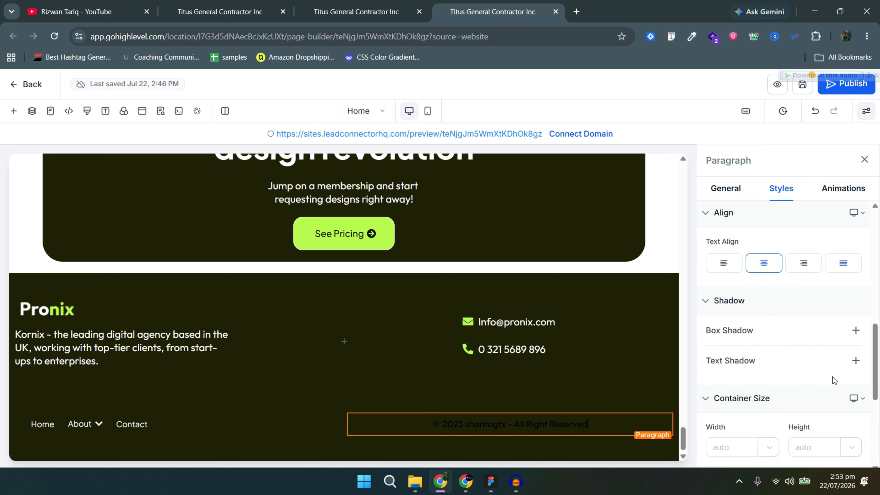
pyautogui.scroll(-4, 833, 376)
pyautogui.click(729, 188)
pyautogui.scroll(-6, 784, 355)
pyautogui.click(853, 360)
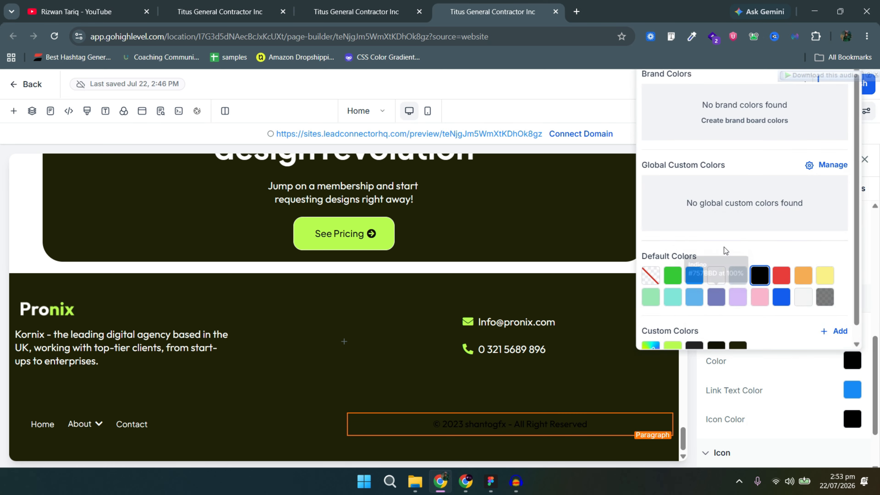
pyautogui.click(715, 275)
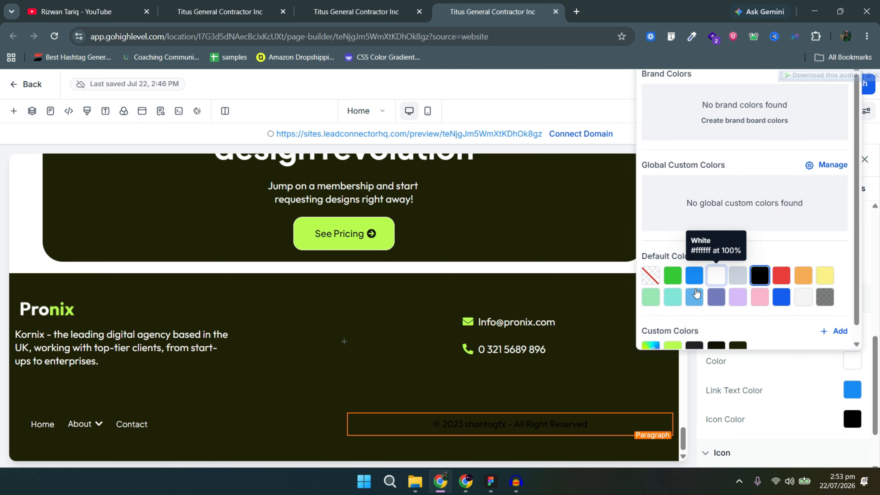
# Select the footer's contact details column, then switch back to the Figma design.
pyautogui.click(482, 379)
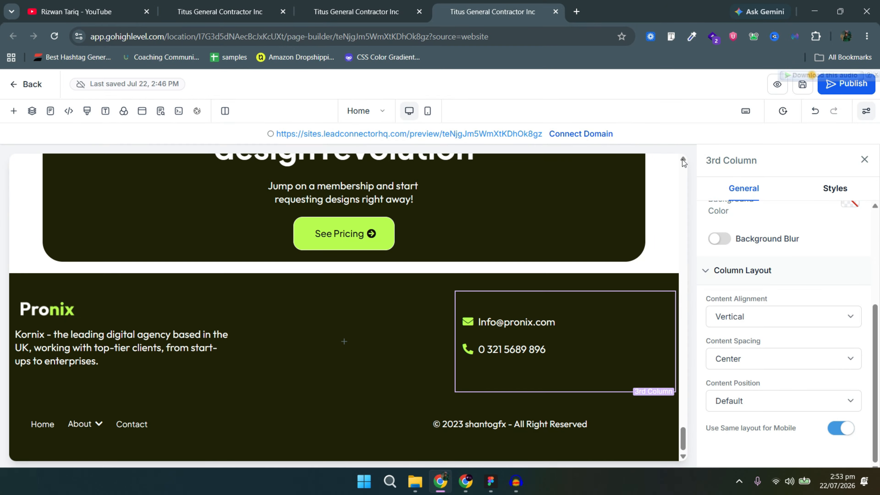
pyautogui.hotkey('alt', 'Tab')
pyautogui.scroll(2, 497, 215)
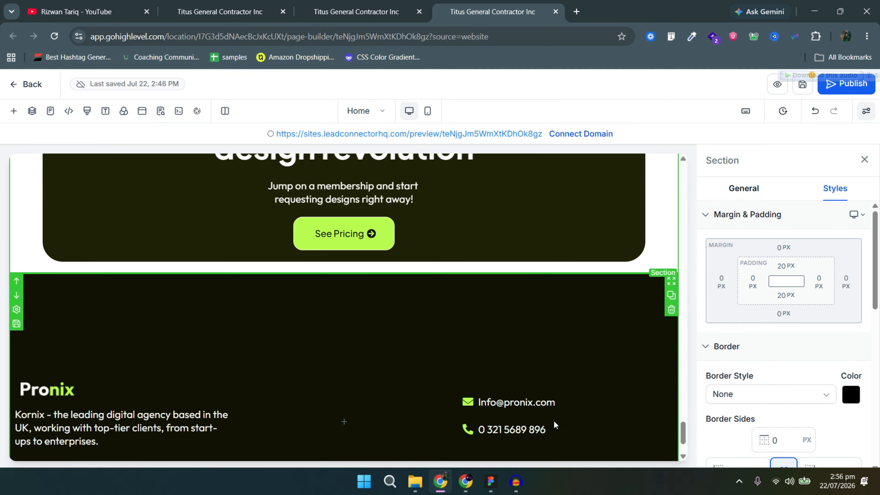
# Select the call-to-action banner section and change its bottom padding from 20 px to 0.
pyautogui.scroll(3, 558, 321)
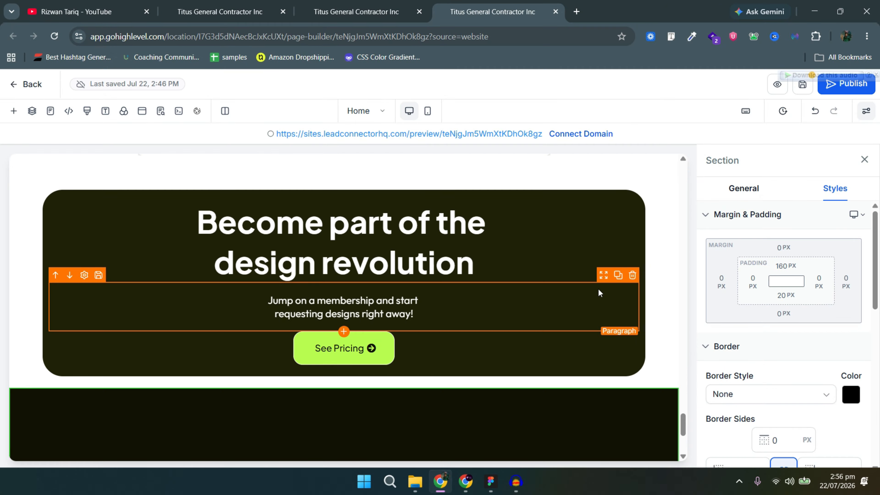
pyautogui.scroll(3, 578, 258)
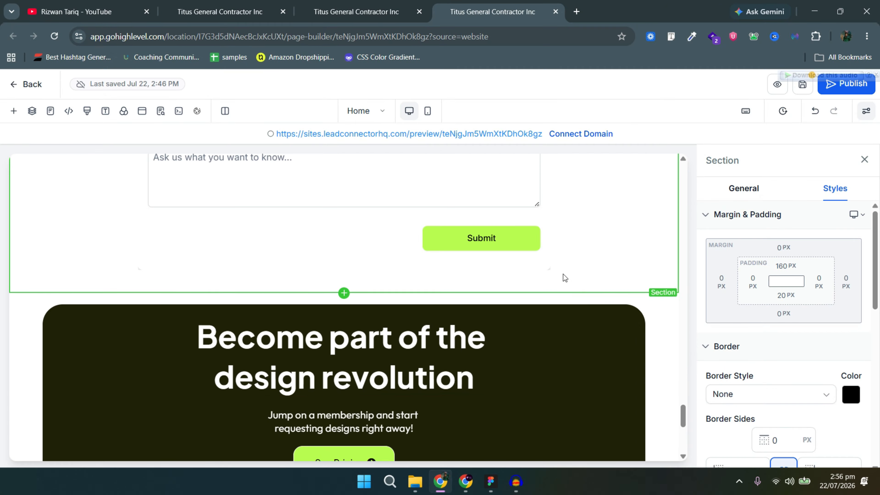
pyautogui.click(632, 295)
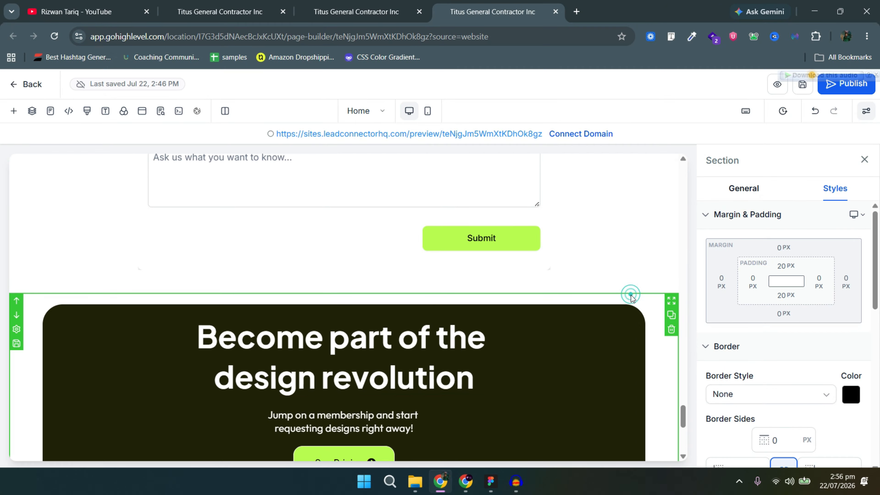
pyautogui.click(779, 296)
pyautogui.doubleClick(810, 324)
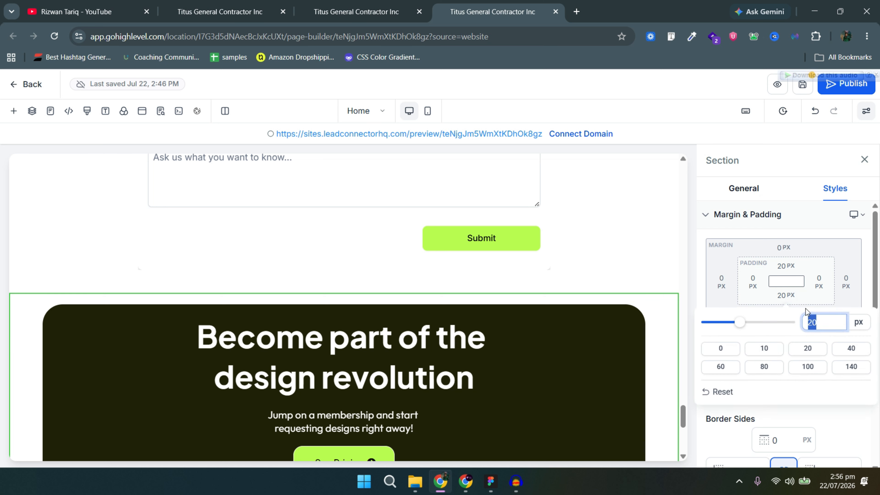
pyautogui.press('BackSpace')
pyautogui.click(773, 302)
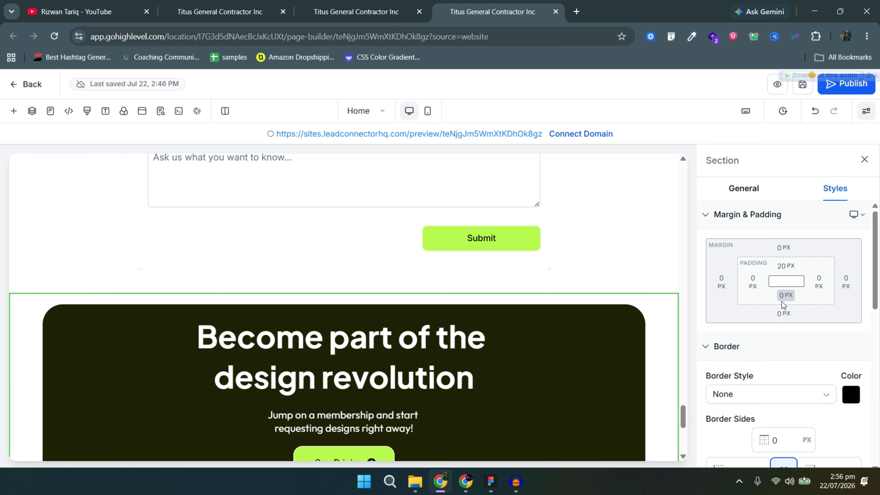
pyautogui.click(781, 302)
pyautogui.click(781, 302)
# Give the banner a -140 px bottom margin so it overlaps the footer, then preview the page.
pyautogui.click(781, 317)
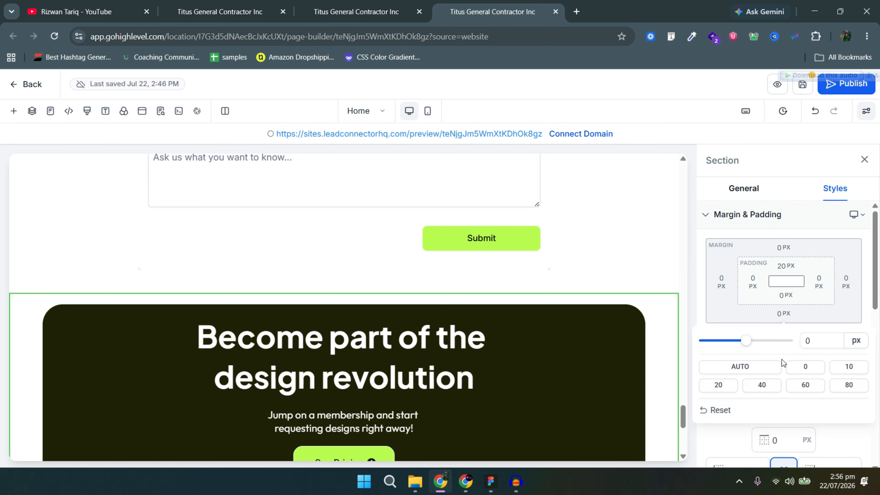
pyautogui.click(804, 343)
pyautogui.write('-100')
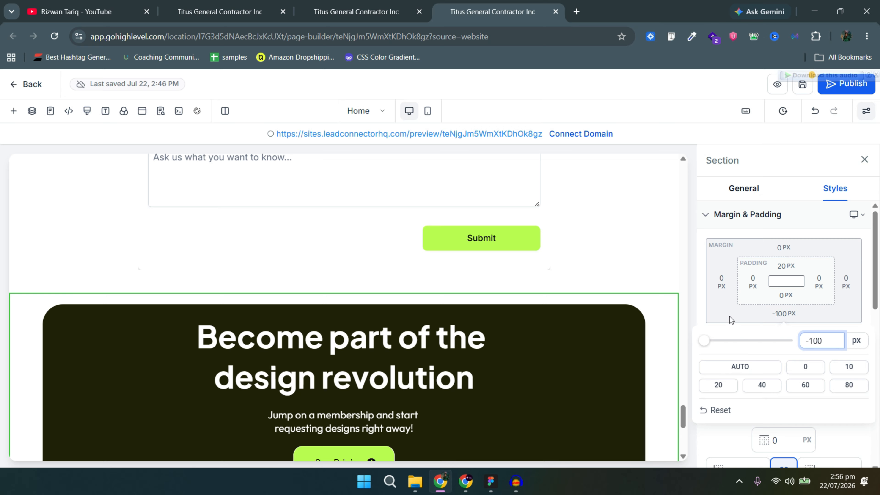
pyautogui.scroll(-5, 641, 343)
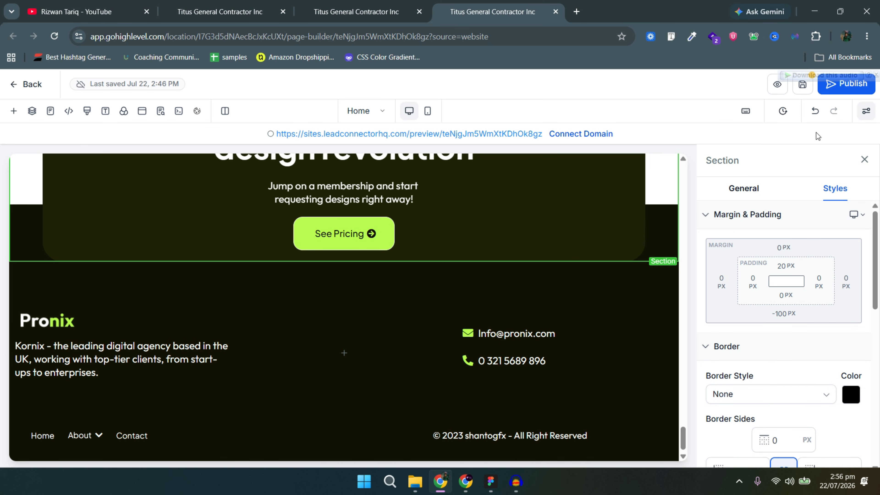
pyautogui.click(865, 116)
pyautogui.scroll(5, 785, 335)
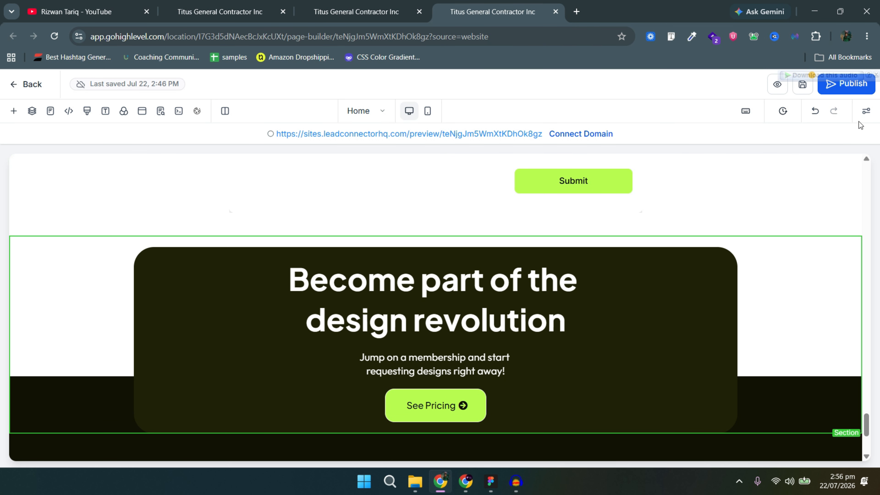
pyautogui.click(866, 112)
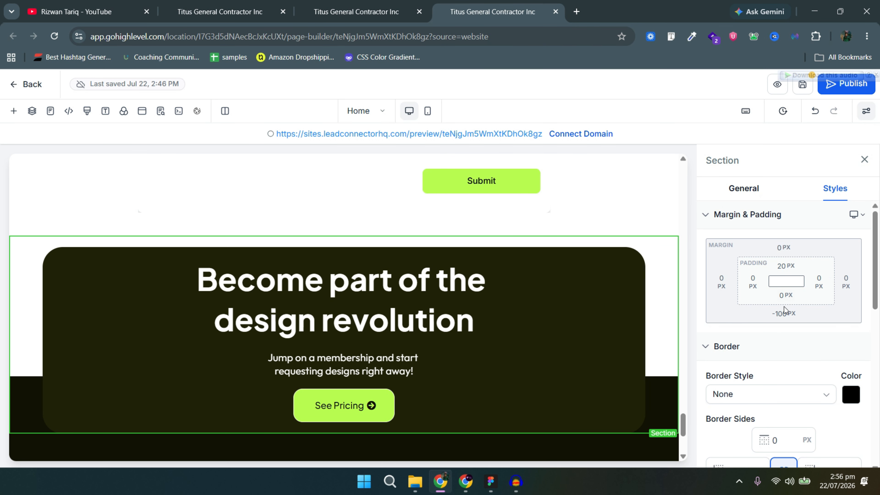
pyautogui.click(784, 313)
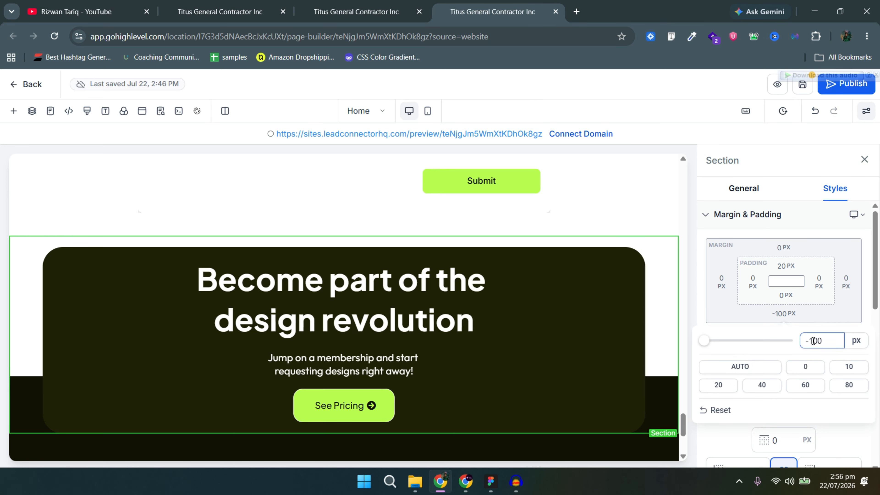
pyautogui.press('BackSpace')
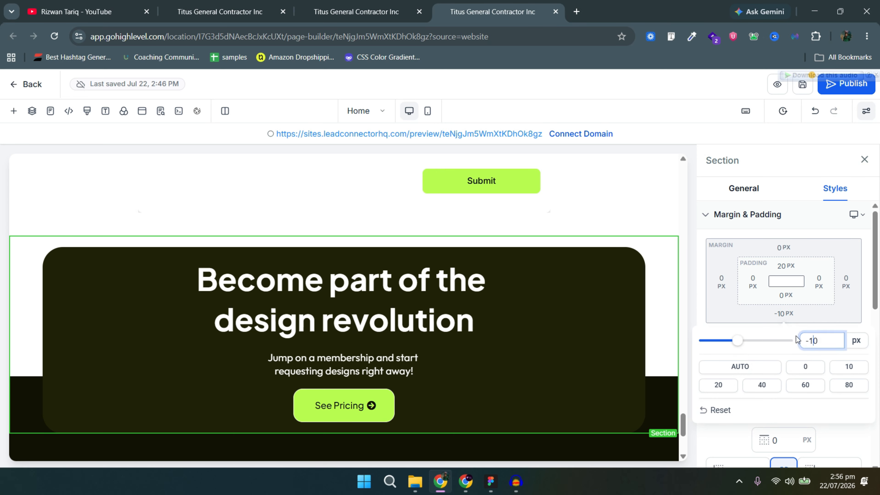
pyautogui.write('4')
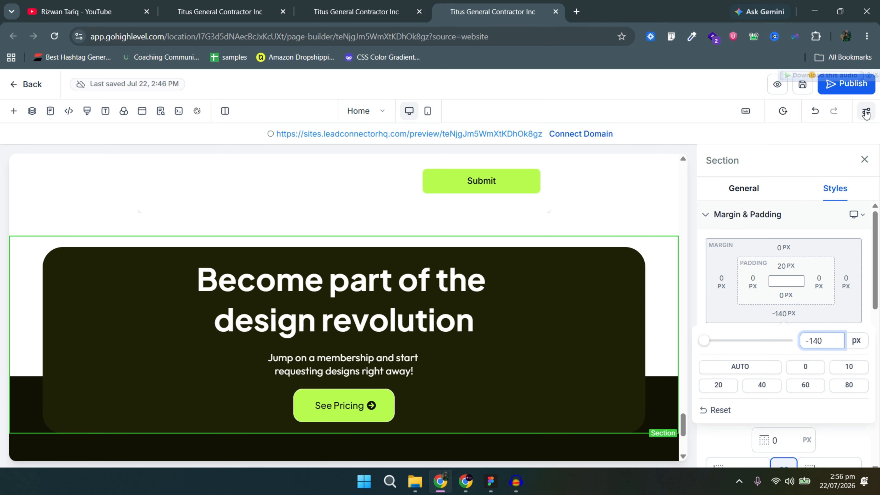
pyautogui.scroll(-4, 654, 345)
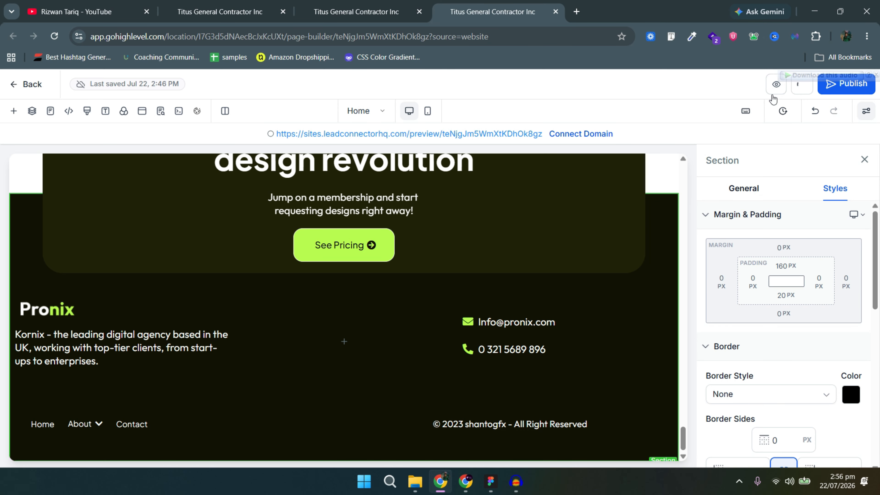
pyautogui.click(772, 94)
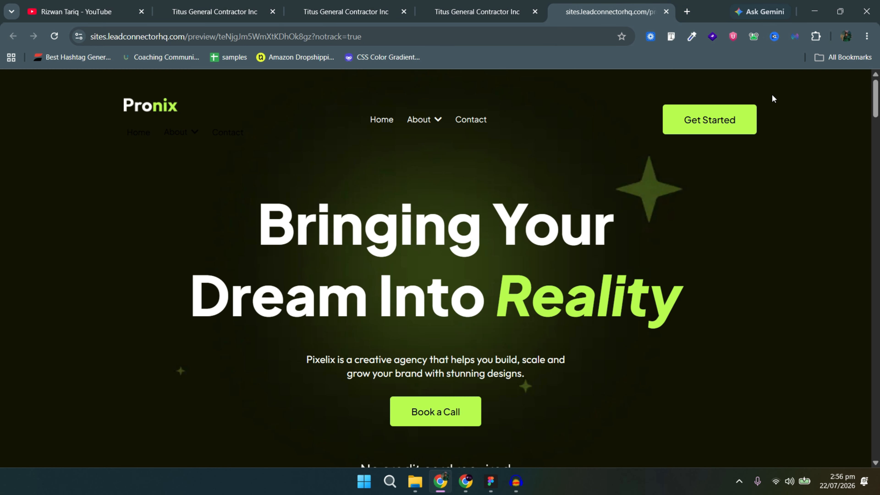
# Scroll the preview down to the 'Become part of the design revolution' banner overlapping the Pronix footer.
pyautogui.scroll(-10, 865, 163)
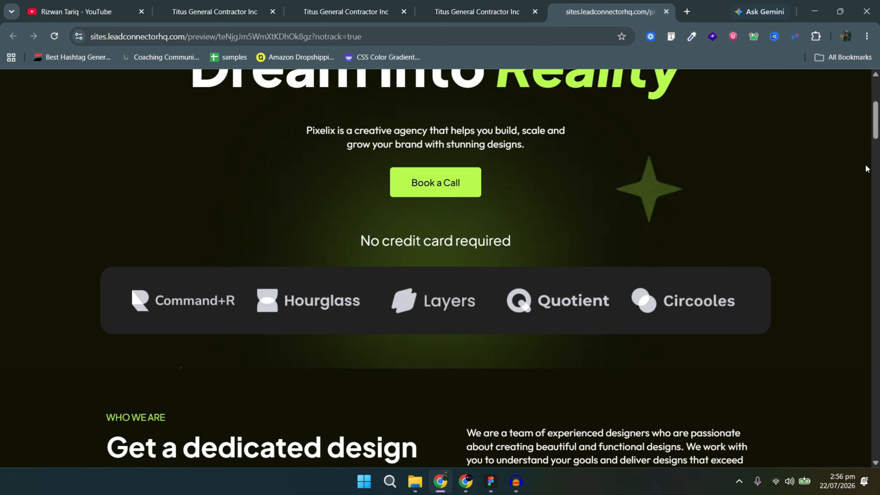
pyautogui.scroll(-15, 386, 266)
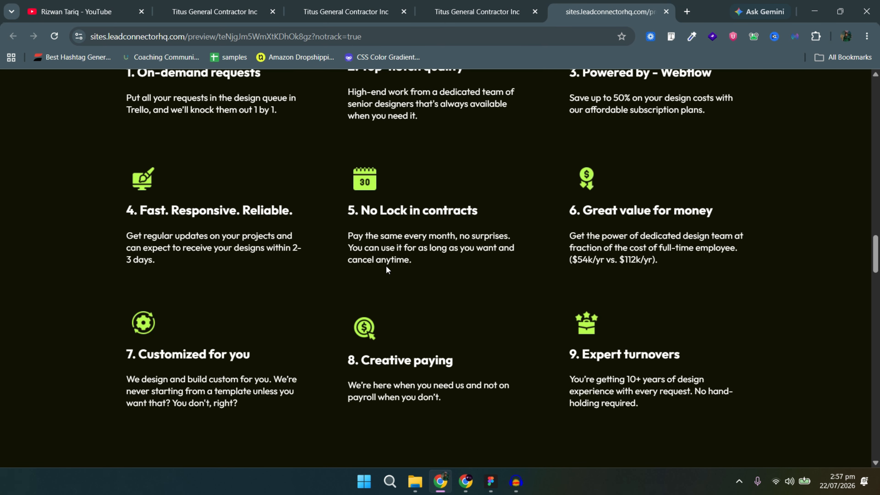
pyautogui.scroll(-15, 775, 358)
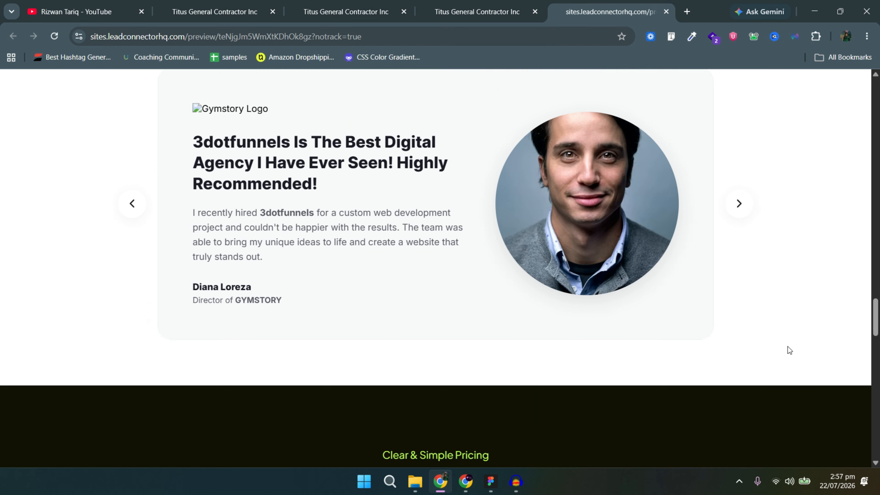
pyautogui.scroll(-12, 524, 328)
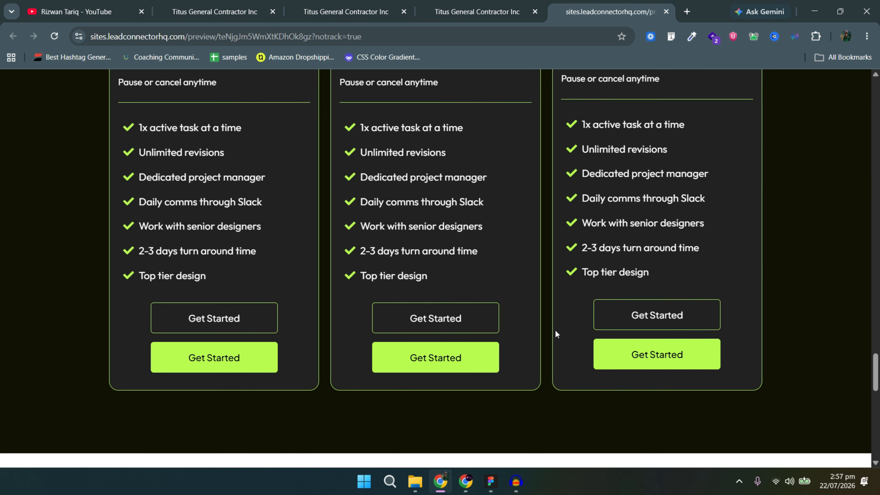
pyautogui.scroll(-5, 630, 359)
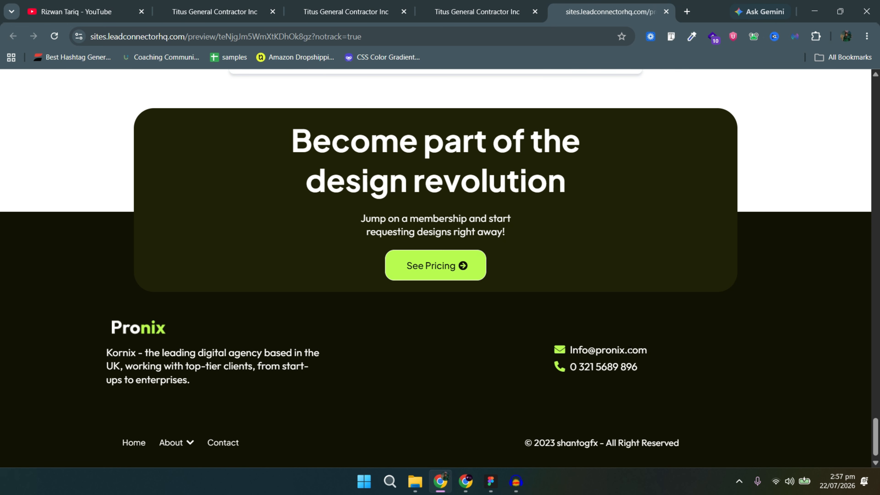
pyautogui.scroll(-1, 630, 351)
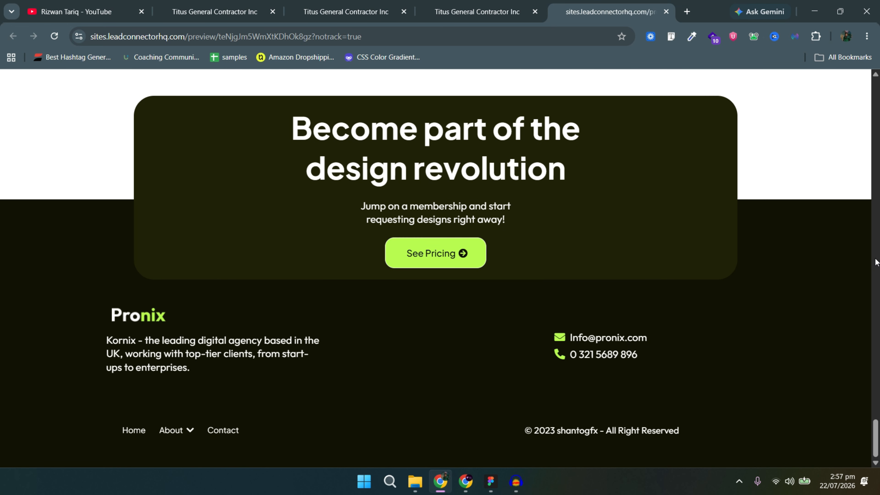
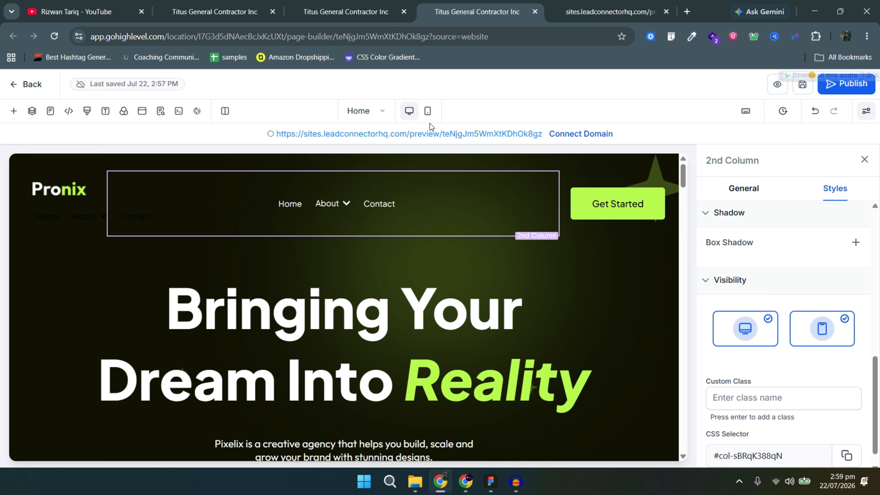
# Switch to mobile view and delete the duplicate Pronix logo row.
pyautogui.click(428, 115)
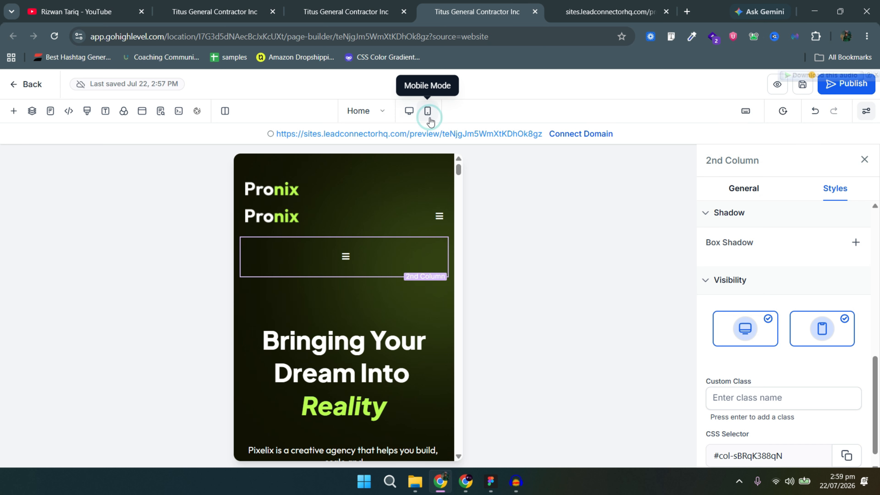
pyautogui.click(441, 194)
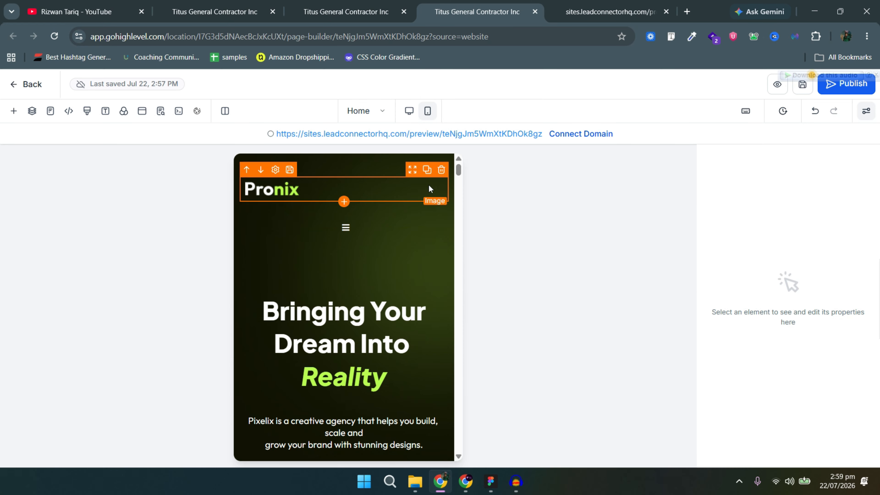
pyautogui.click(289, 170)
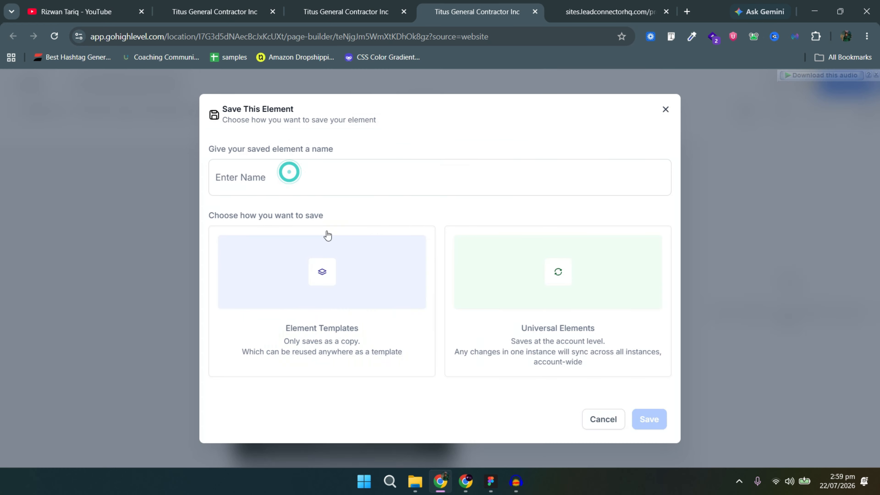
pyautogui.click(670, 103)
pyautogui.click(661, 115)
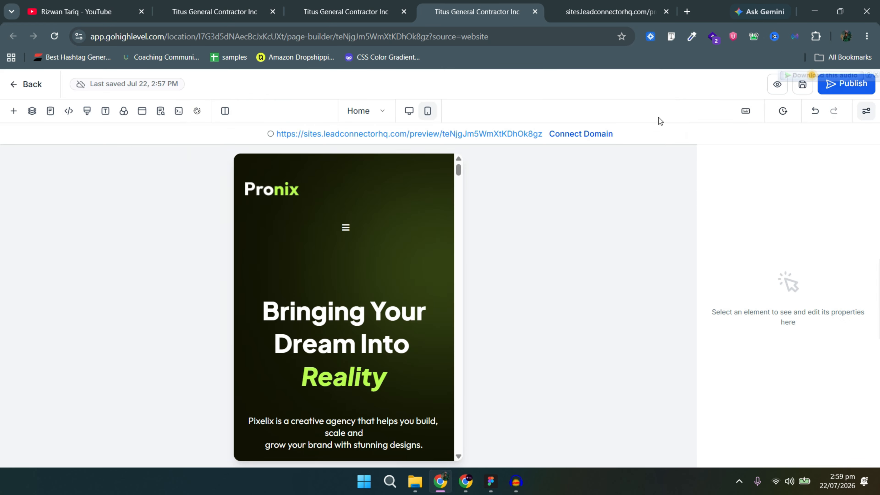
pyautogui.click(661, 112)
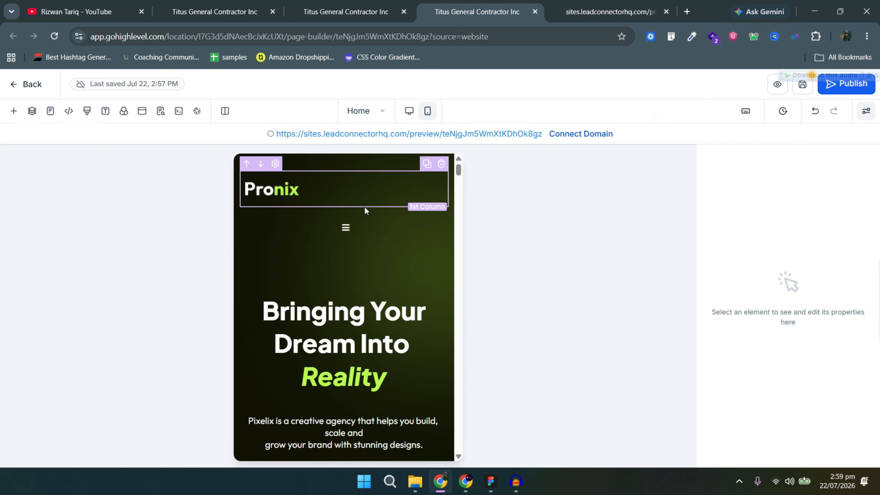
# Change the Image Align setting of the Pronix logo in the mobile header.
pyautogui.click(375, 211)
pyautogui.click(330, 177)
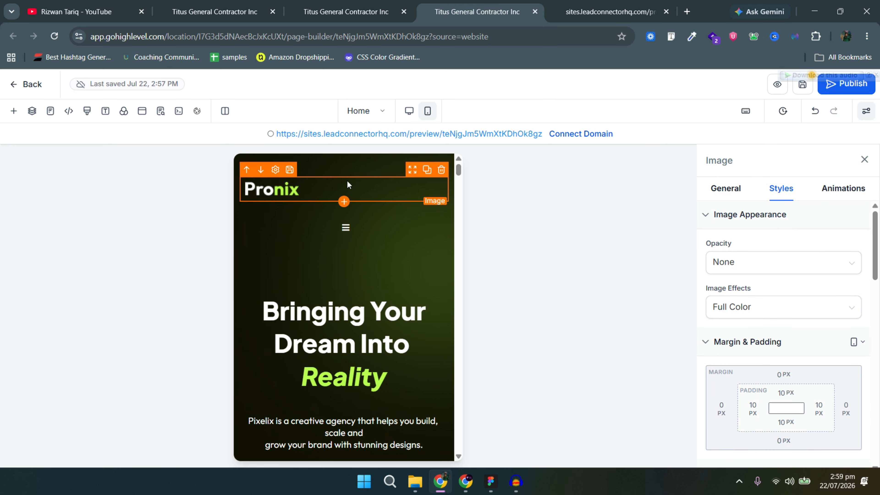
pyautogui.scroll(-6, 803, 338)
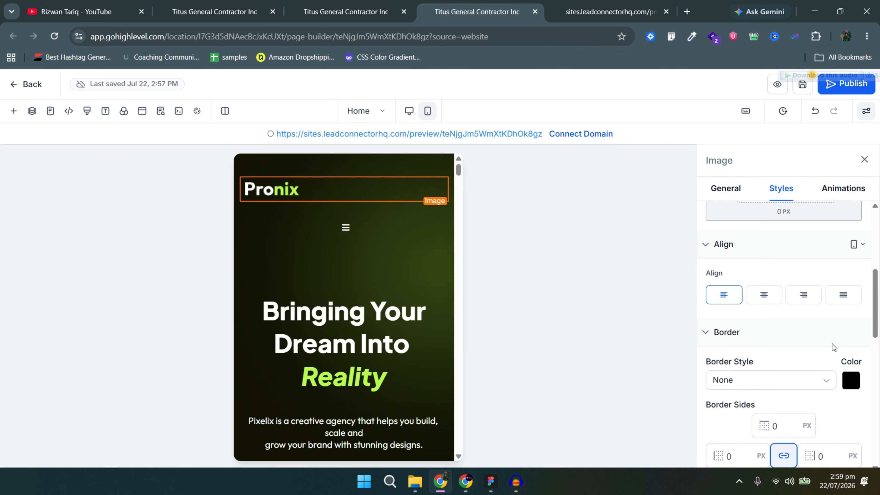
pyautogui.click(806, 237)
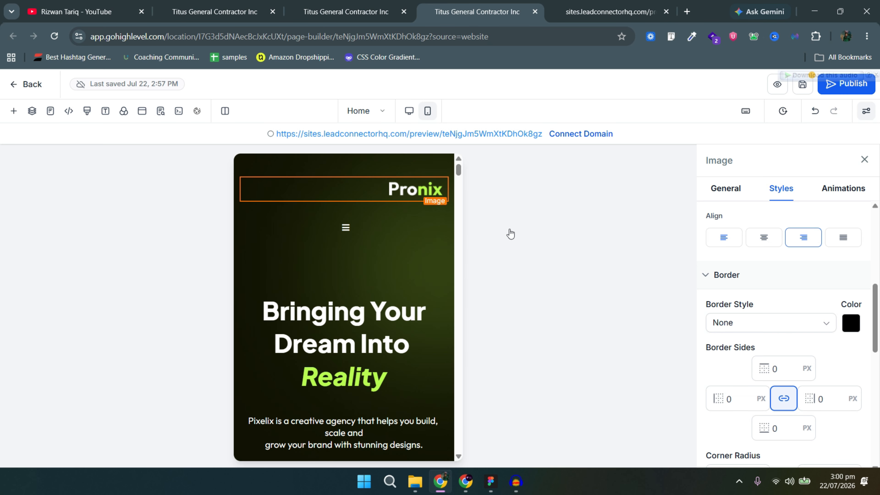
# Set the mobile navigation menu's Text Align to right.
pyautogui.click(367, 228)
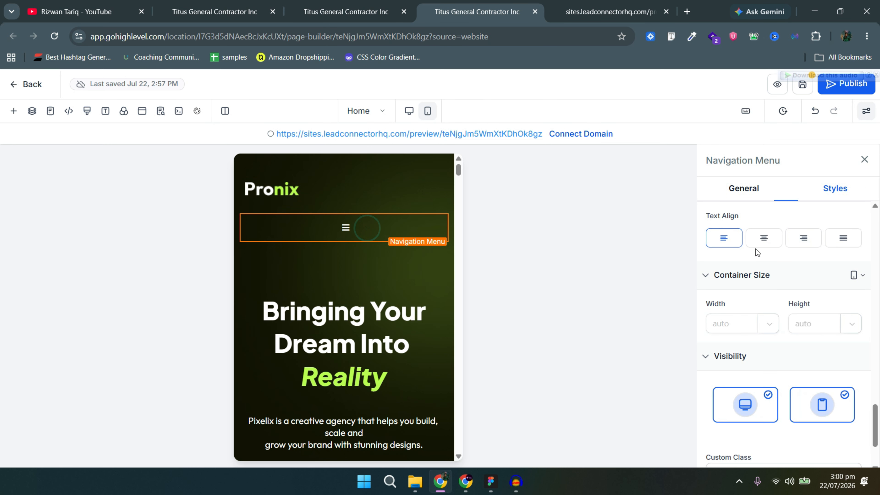
pyautogui.click(804, 239)
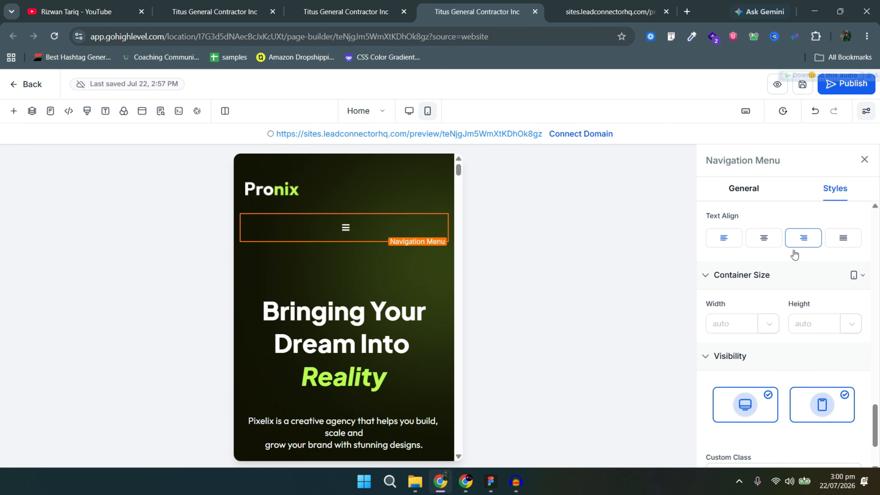
pyautogui.click(802, 245)
pyautogui.scroll(2, 878, 249)
pyautogui.click(803, 353)
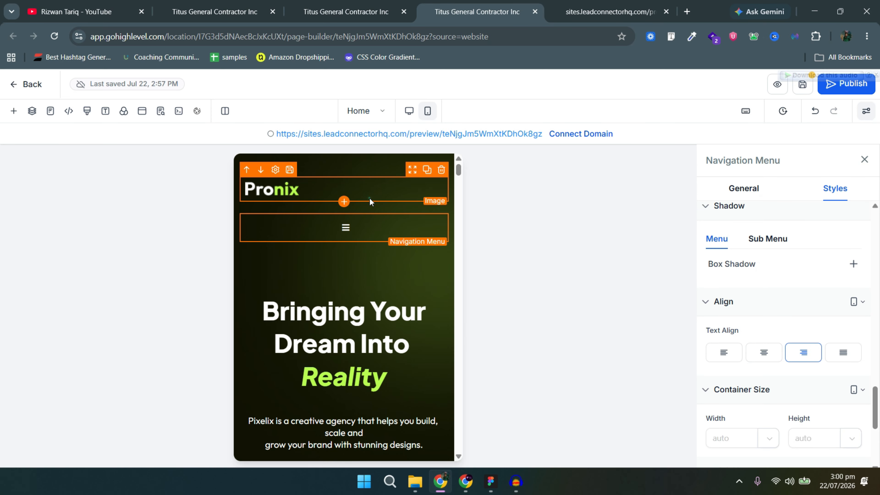
pyautogui.click(369, 198)
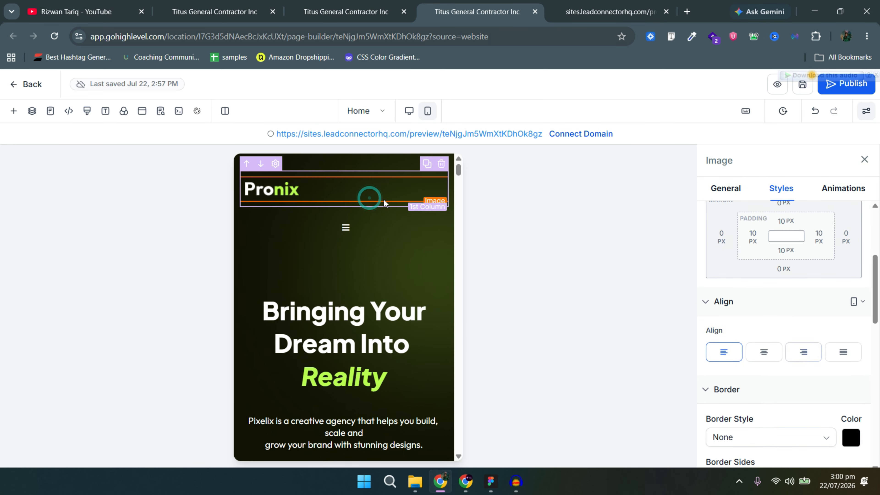
pyautogui.click(404, 169)
pyautogui.click(417, 181)
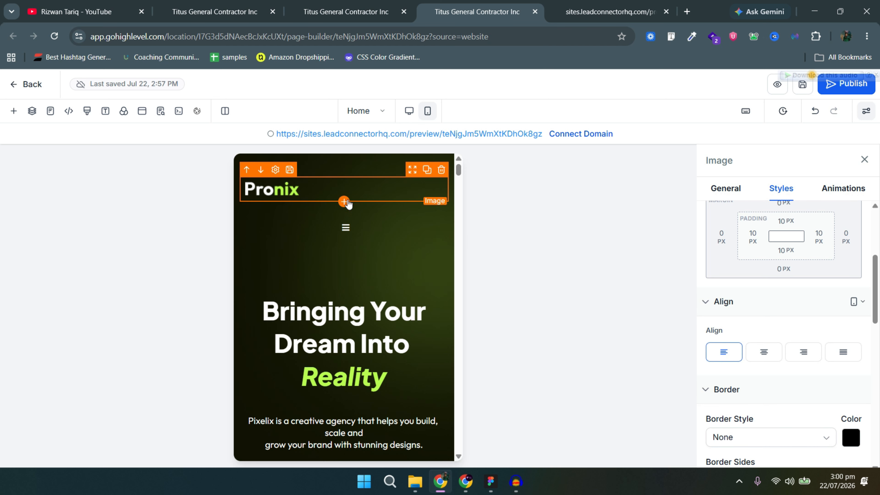
# Quick Add a Navigation Menu below the Pronix logo by searching 'menu'.
pyautogui.click(344, 202)
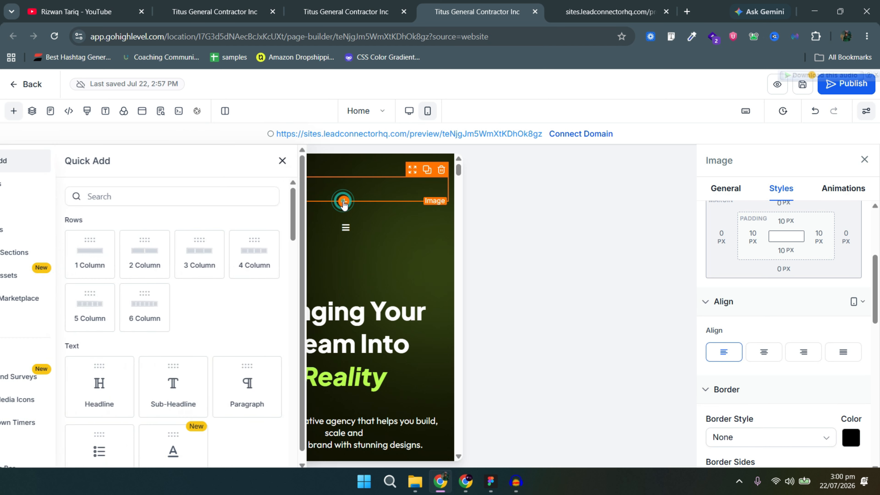
pyautogui.click(206, 196)
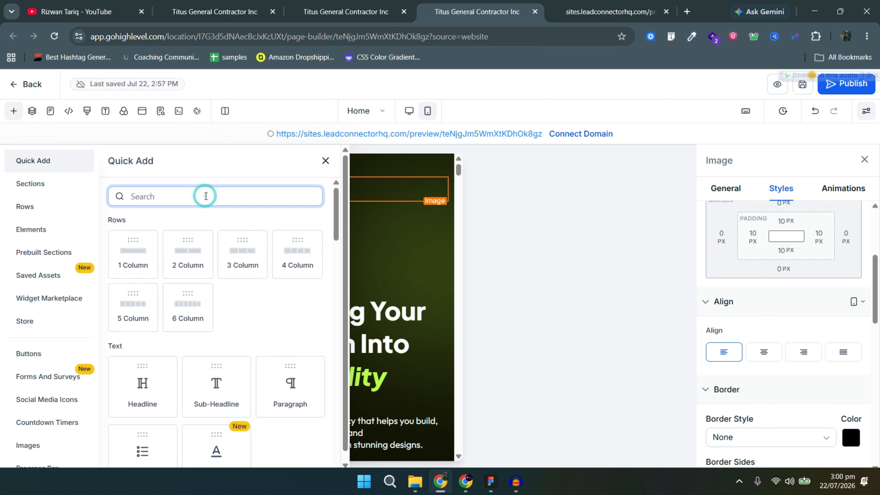
pyautogui.write('menu')
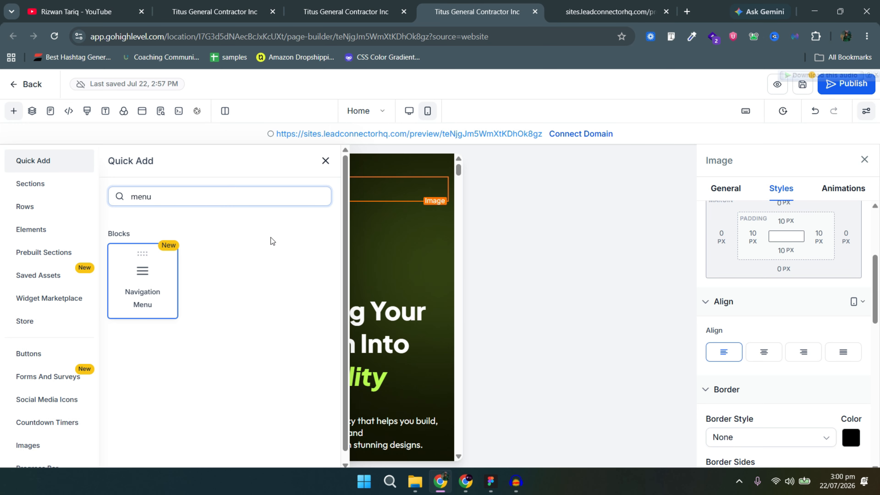
pyautogui.click(149, 280)
# Hide the Pronix logo image and the old navigation menu on mobile.
pyautogui.click(308, 196)
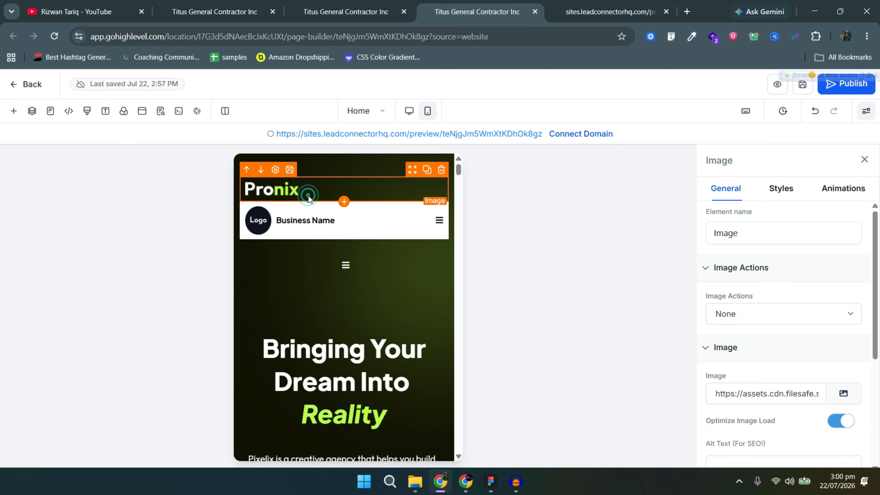
pyautogui.scroll(-3, 801, 339)
pyautogui.scroll(-2, 844, 328)
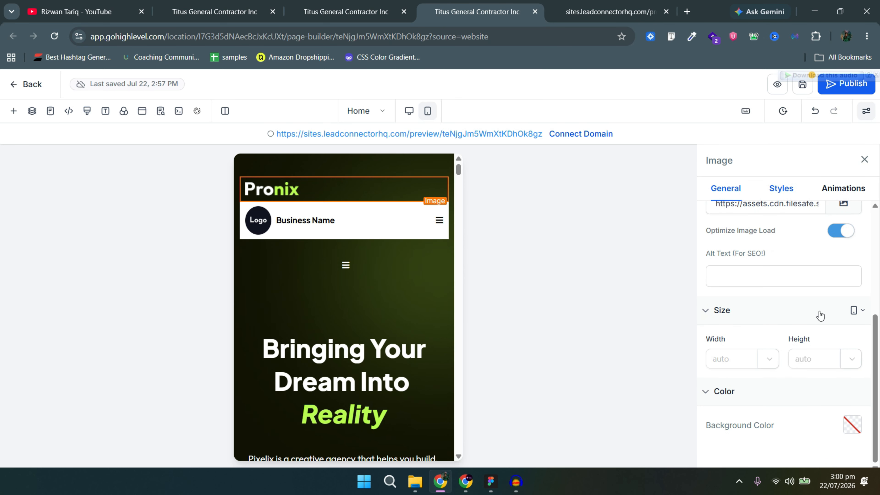
pyautogui.scroll(-5, 817, 330)
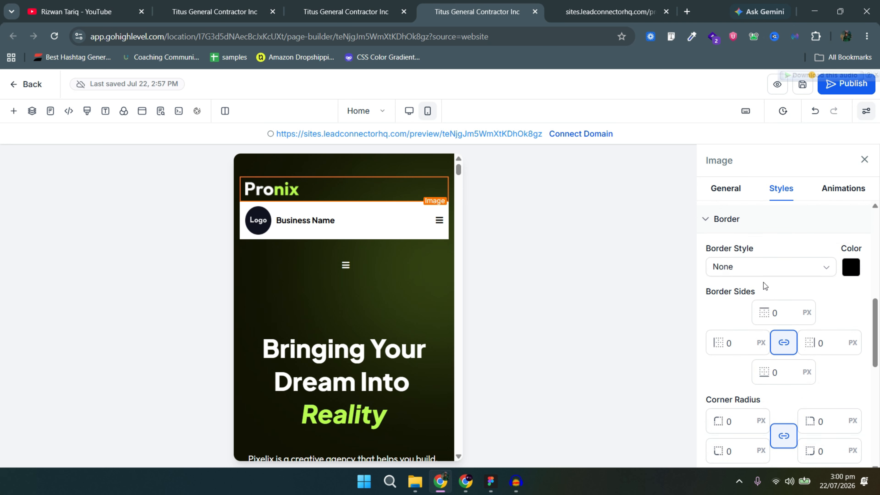
pyautogui.scroll(-8, 796, 317)
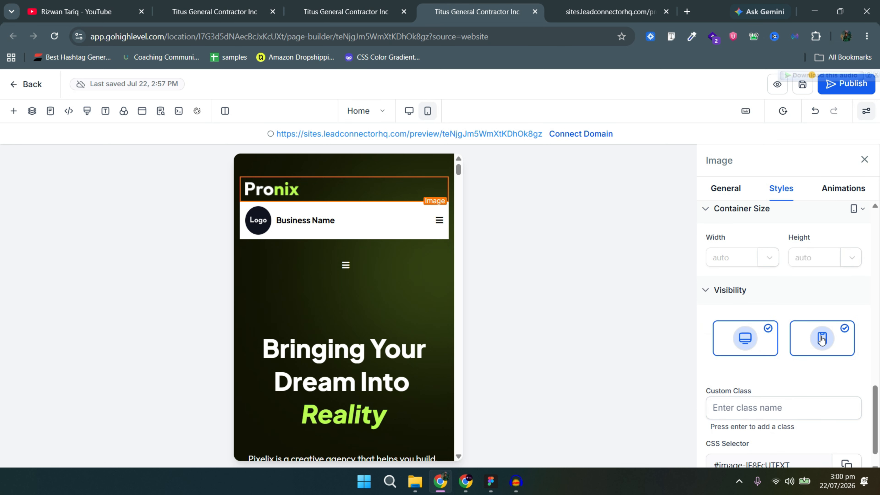
pyautogui.click(822, 340)
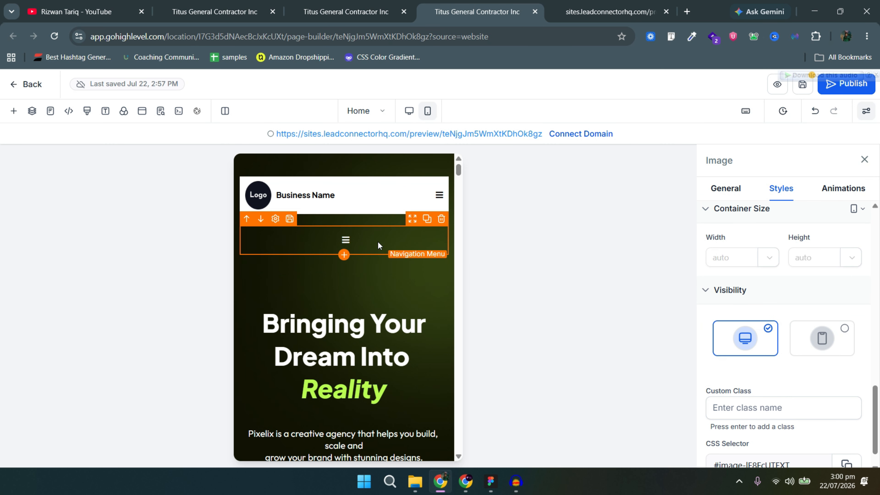
pyautogui.click(378, 242)
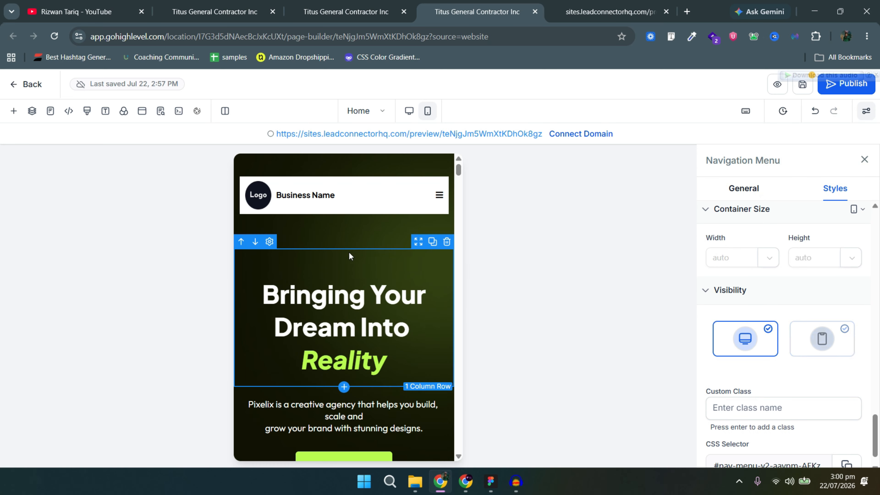
pyautogui.click(354, 223)
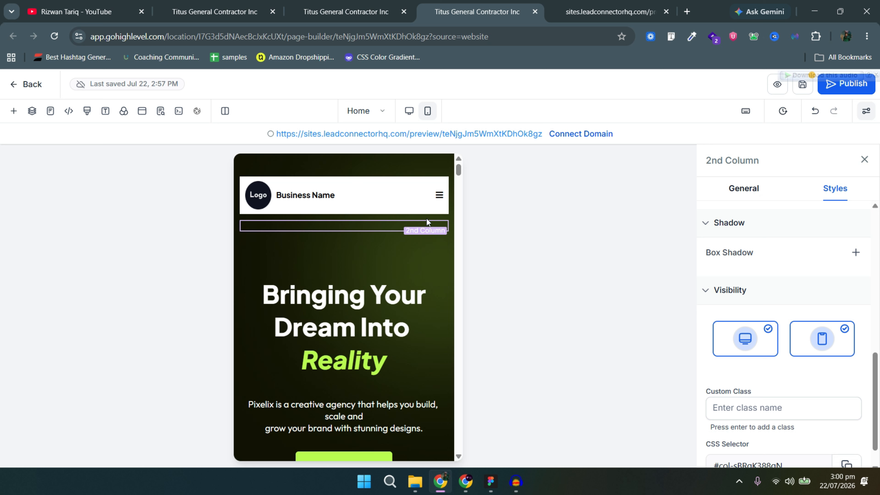
# Select the new navigation menu and look over its settings.
pyautogui.click(382, 212)
pyautogui.scroll(-1, 838, 345)
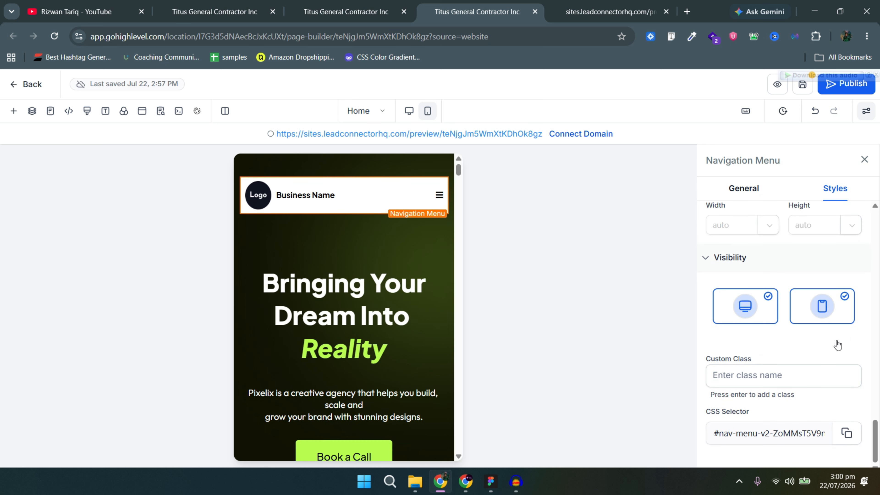
pyautogui.scroll(8, 827, 351)
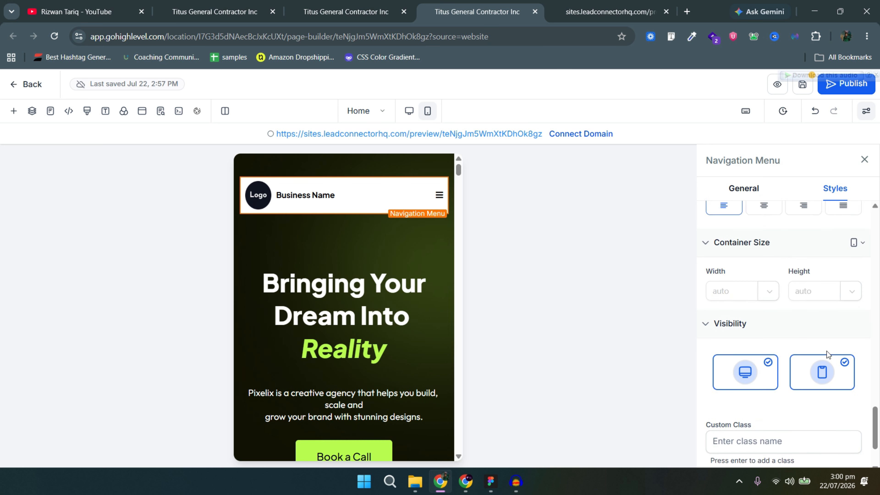
pyautogui.scroll(-3, 824, 431)
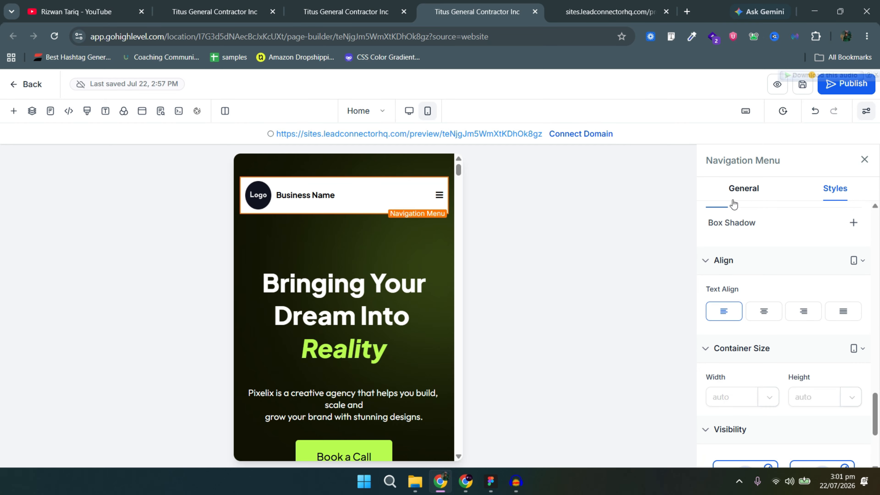
# Turn off the menu's Business Name, use Frame (1).png as the brand logo, and clear its width.
pyautogui.click(743, 198)
pyautogui.scroll(-4, 838, 299)
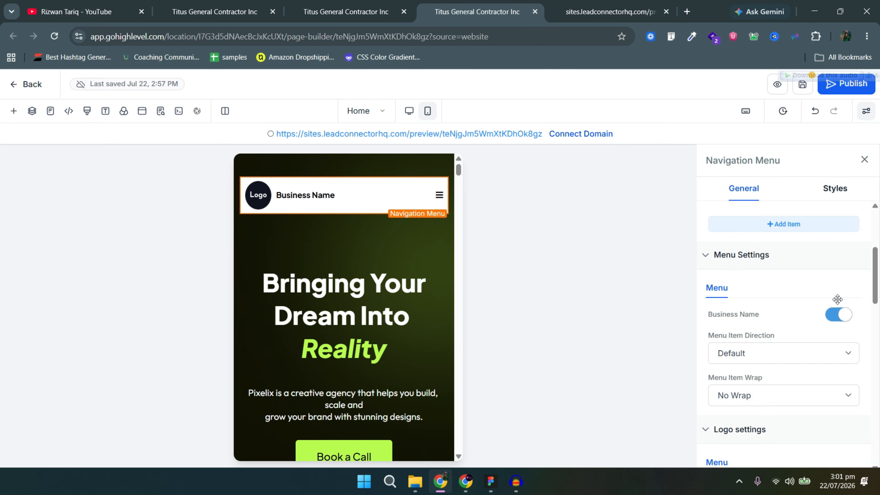
pyautogui.click(838, 315)
pyautogui.scroll(-5, 822, 333)
pyautogui.click(842, 353)
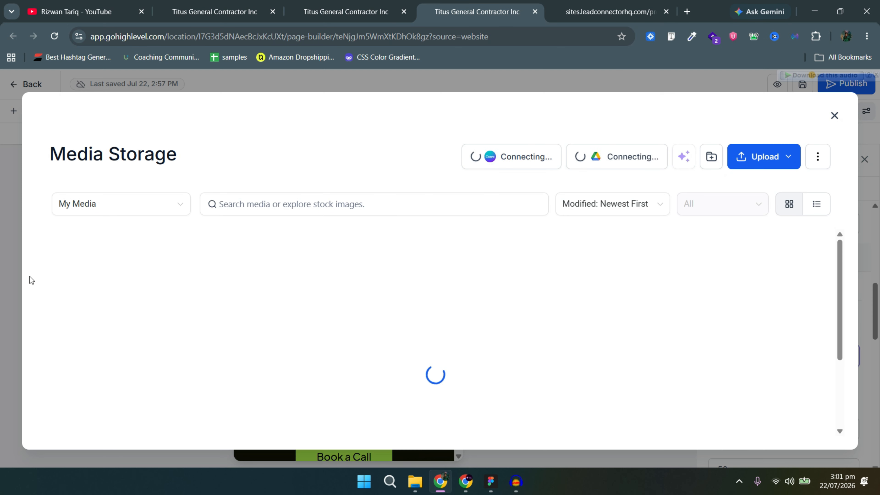
pyautogui.click(245, 308)
pyautogui.click(805, 428)
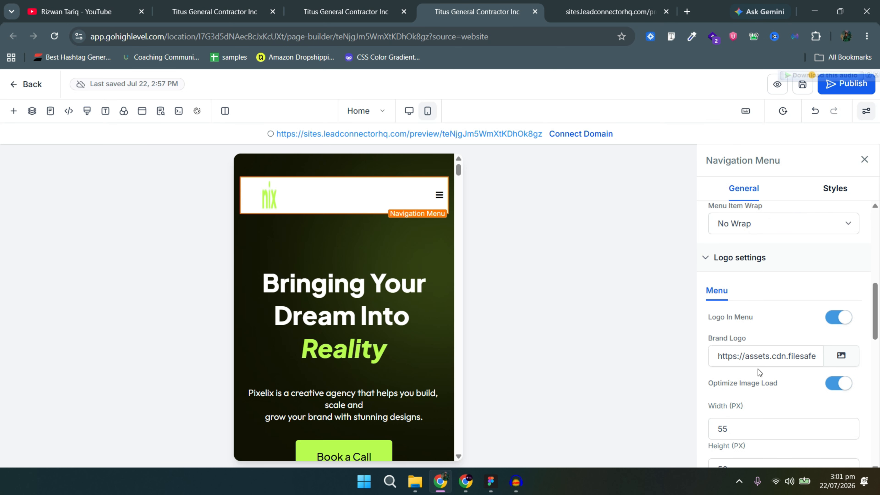
pyautogui.click(751, 427)
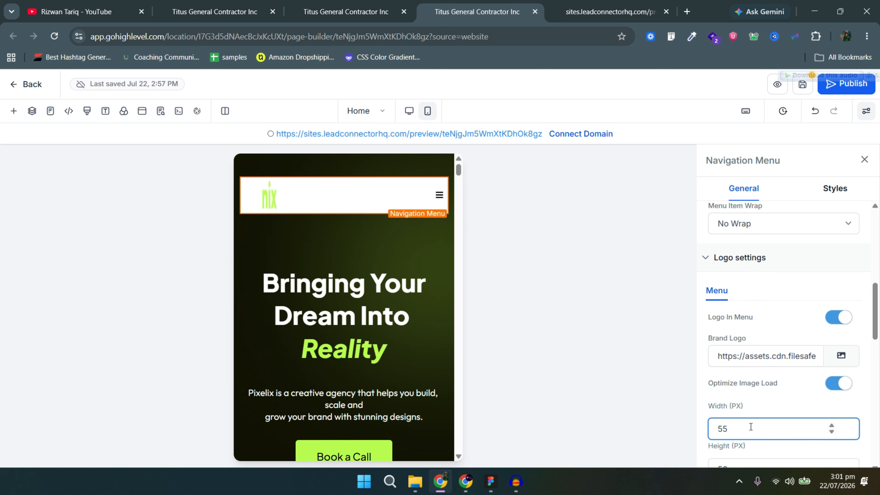
pyautogui.press('BackSpace')
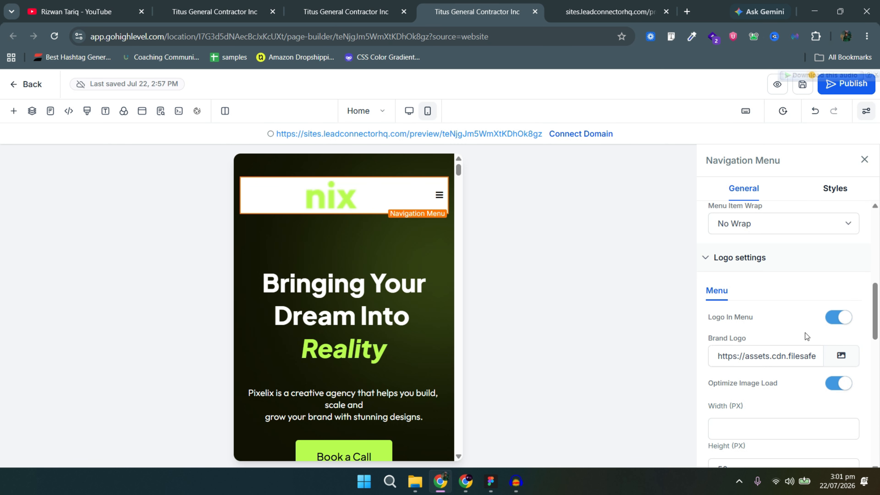
pyautogui.scroll(-5, 836, 369)
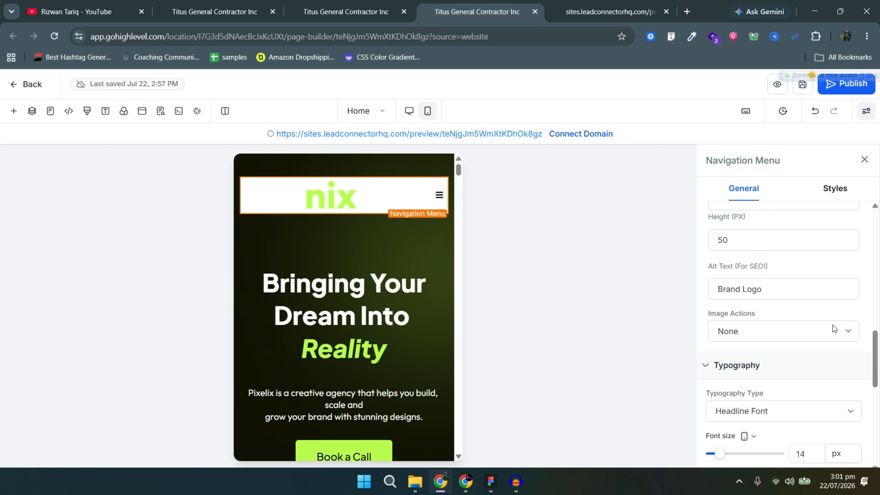
# Make the navigation menu's Mobile Background Color transparent.
pyautogui.click(832, 198)
pyautogui.scroll(-3, 787, 323)
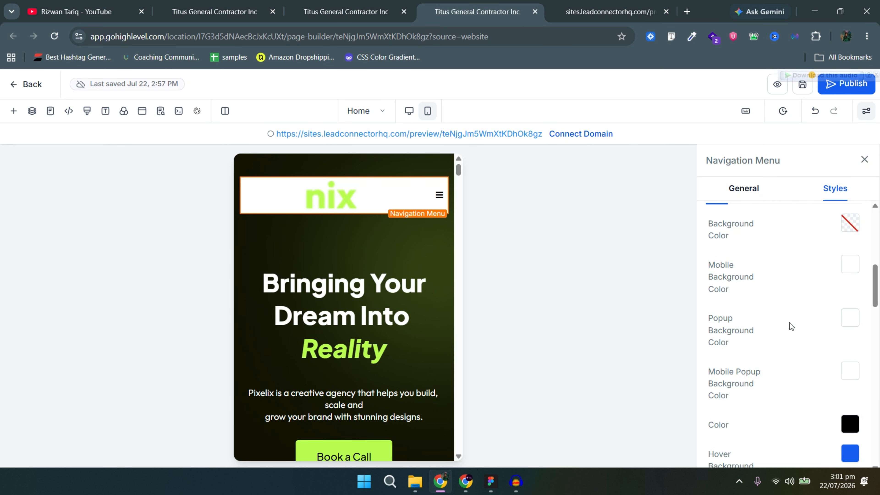
pyautogui.click(858, 267)
pyautogui.click(846, 268)
pyautogui.click(845, 268)
pyautogui.scroll(-4, 709, 458)
pyautogui.click(639, 466)
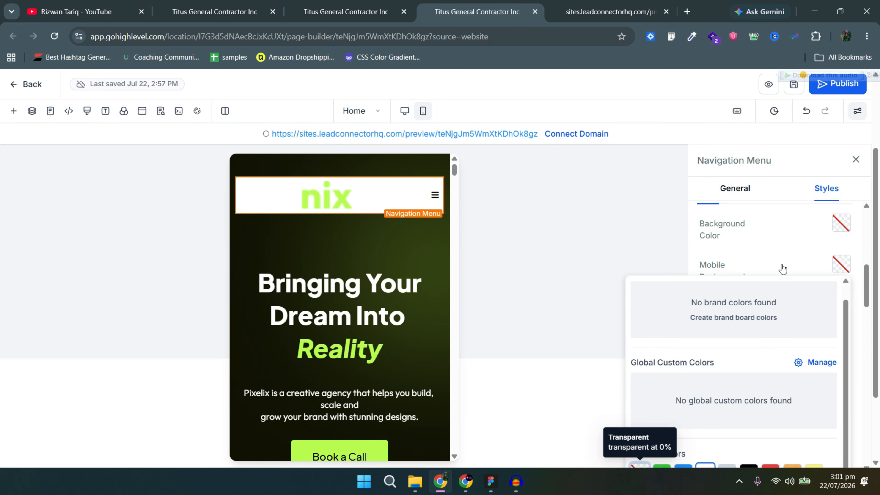
pyautogui.click(784, 270)
pyautogui.scroll(-3, 814, 294)
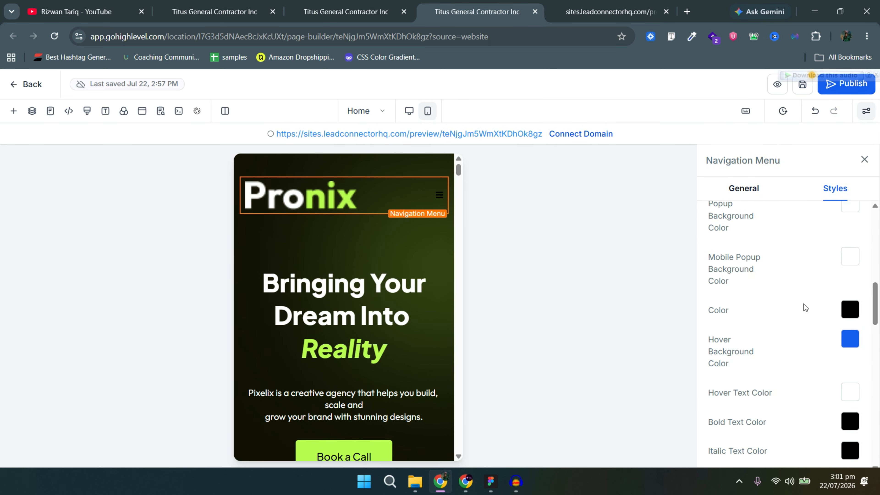
# Set the menu text Color and the Hamburger Icon Color to white.
pyautogui.click(852, 311)
pyautogui.click(714, 225)
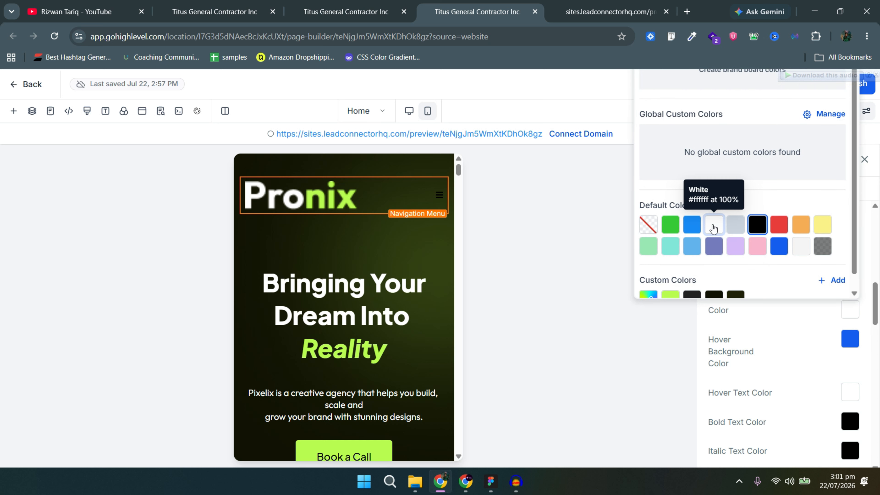
pyautogui.click(834, 320)
pyautogui.scroll(-10, 787, 293)
pyautogui.click(768, 251)
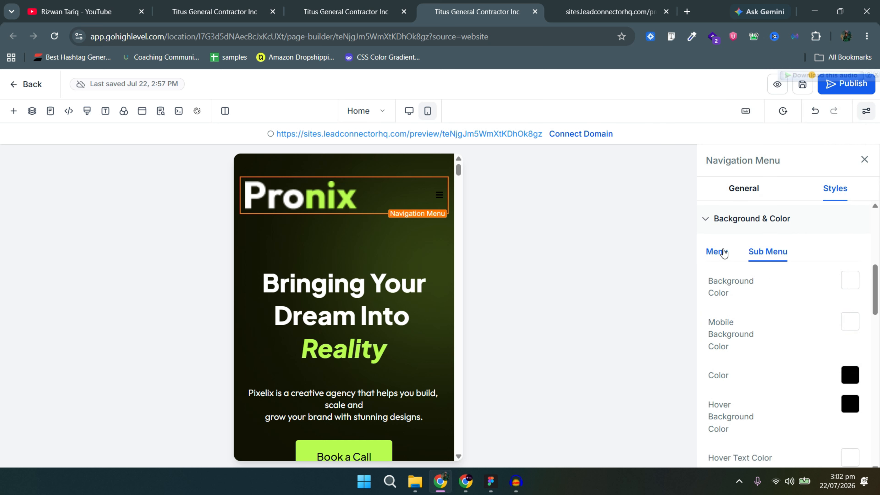
pyautogui.scroll(-7, 778, 319)
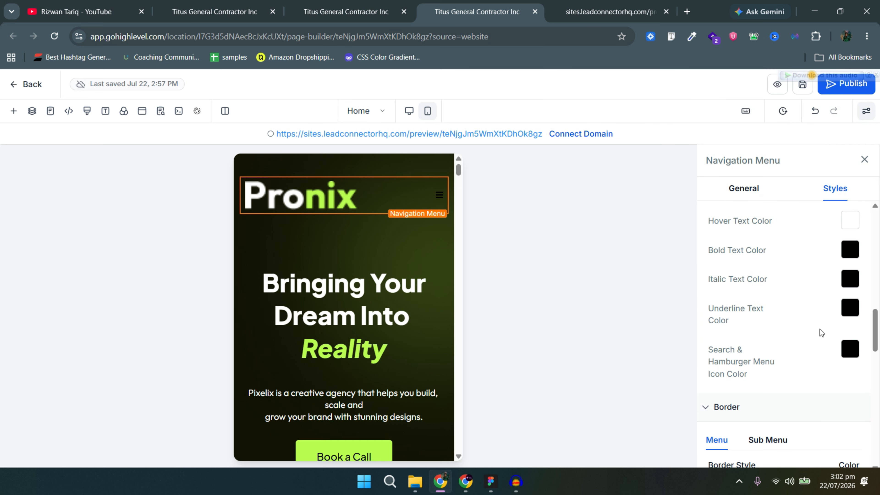
pyautogui.click(852, 348)
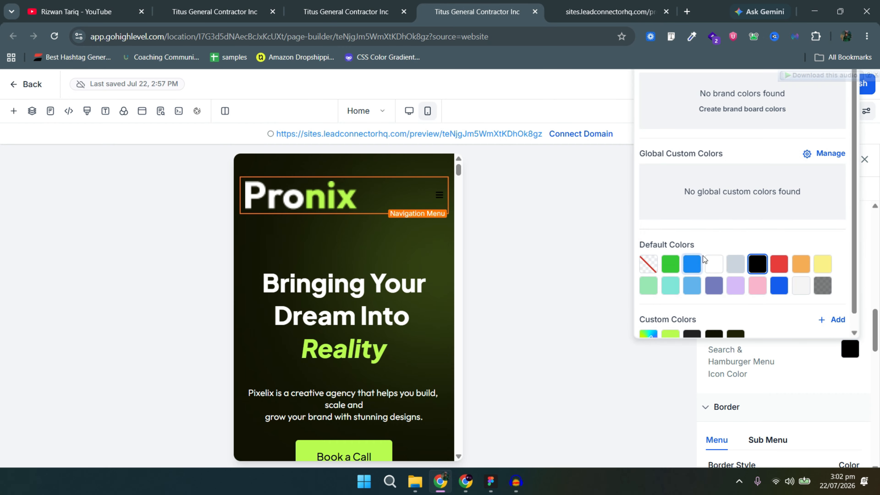
pyautogui.click(713, 273)
pyautogui.click(803, 361)
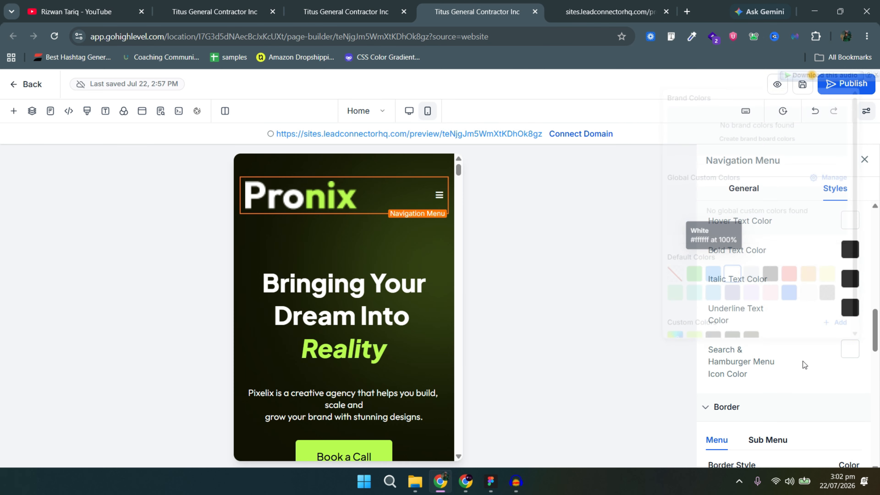
pyautogui.scroll(-5, 762, 351)
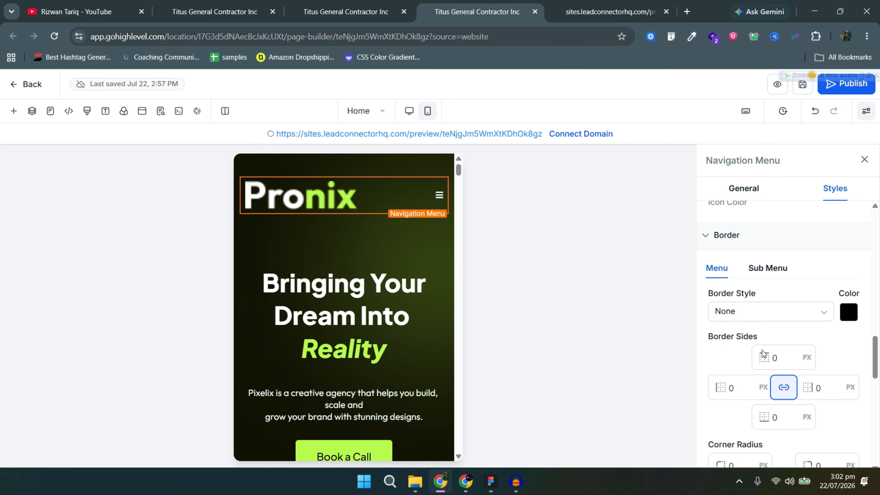
pyautogui.scroll(5, 749, 310)
# Clear the logo's 50 px Height (PX) value so the logo shrinks.
pyautogui.click(745, 191)
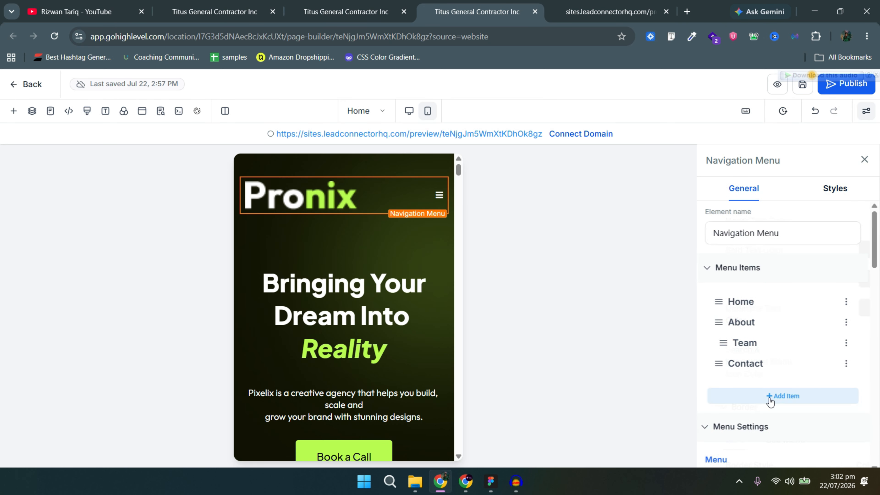
pyautogui.scroll(-5, 769, 395)
pyautogui.scroll(-7, 770, 389)
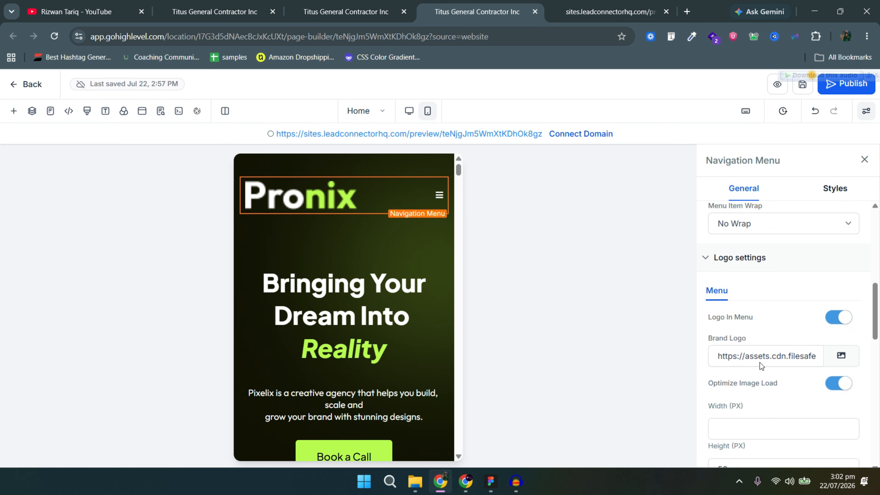
pyautogui.click(741, 413)
pyautogui.doubleClick(741, 413)
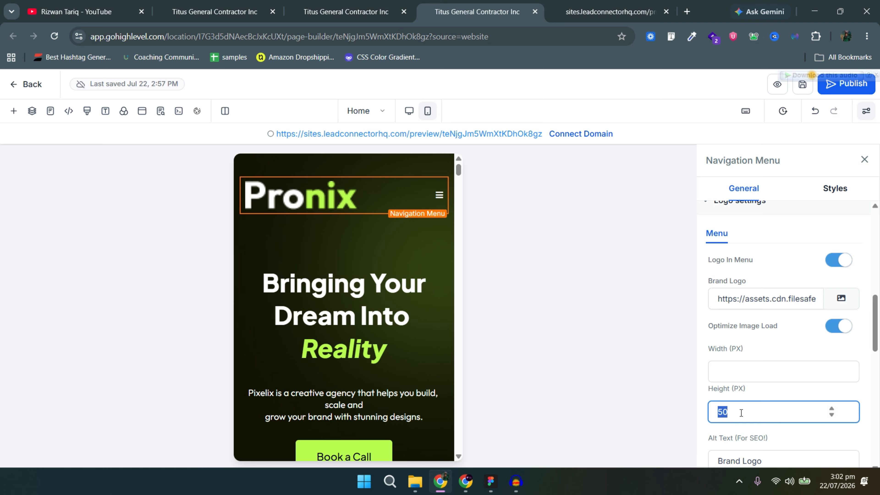
pyautogui.click(774, 389)
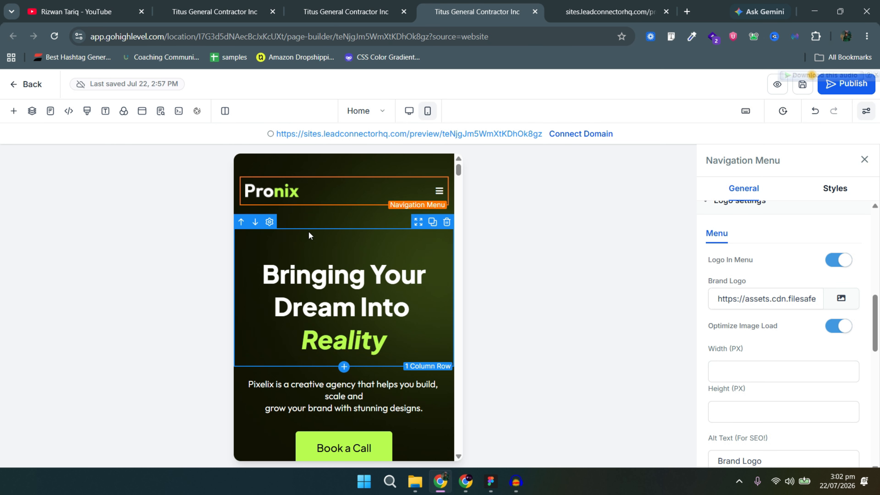
# Set the 'No credit card required' line's mobile font size to 18.
pyautogui.click(352, 249)
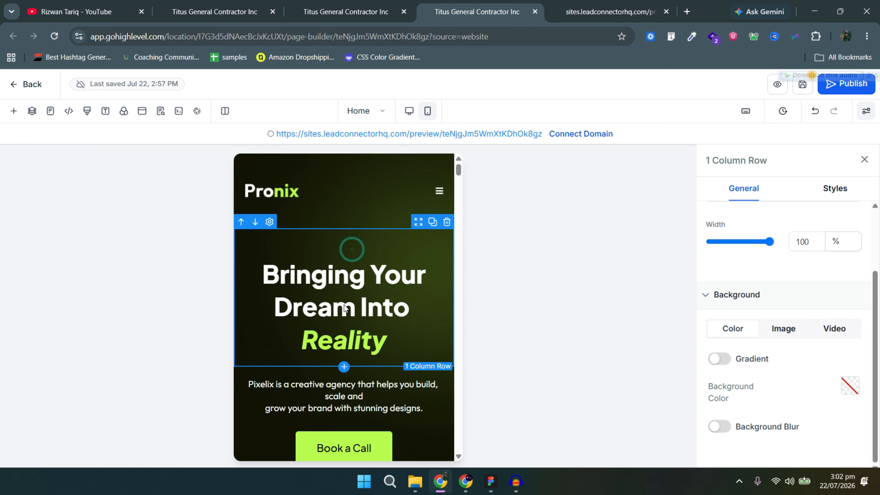
pyautogui.scroll(-3, 344, 308)
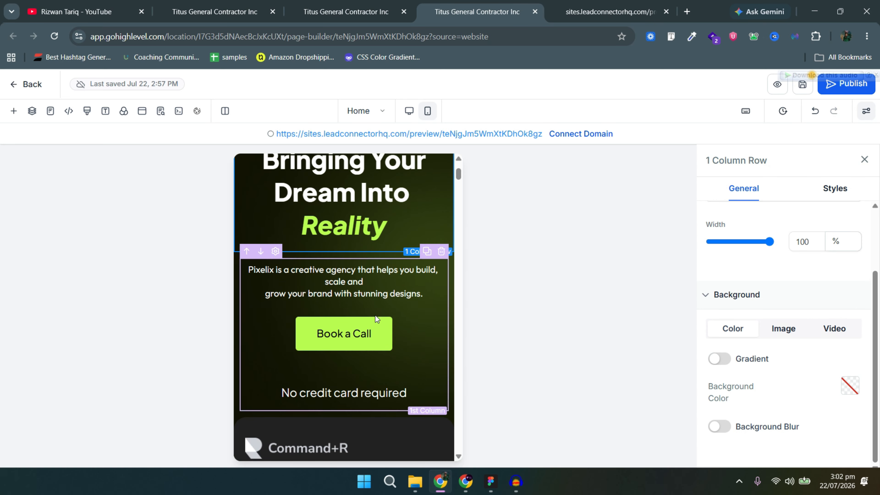
pyautogui.click(381, 384)
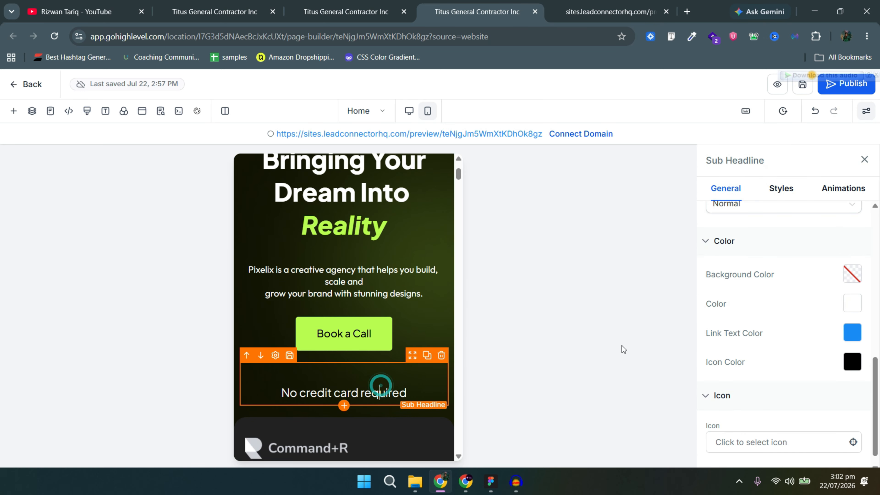
pyautogui.scroll(-1, 797, 302)
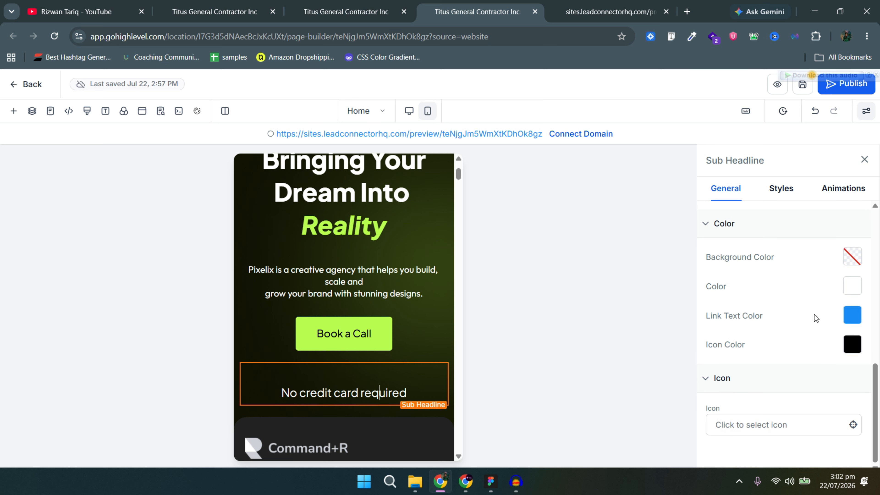
pyautogui.scroll(7, 815, 312)
pyautogui.scroll(3, 810, 308)
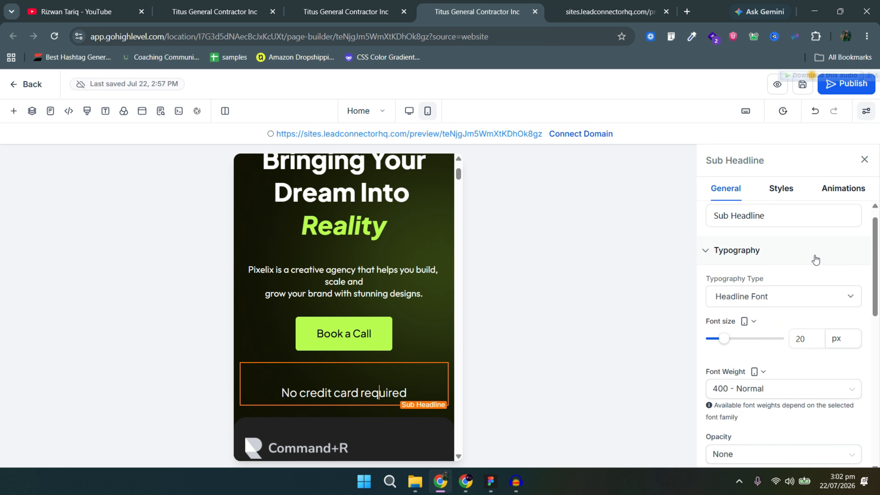
pyautogui.doubleClick(804, 338)
pyautogui.write('18')
pyautogui.scroll(-8, 372, 300)
pyautogui.scroll(4, 371, 302)
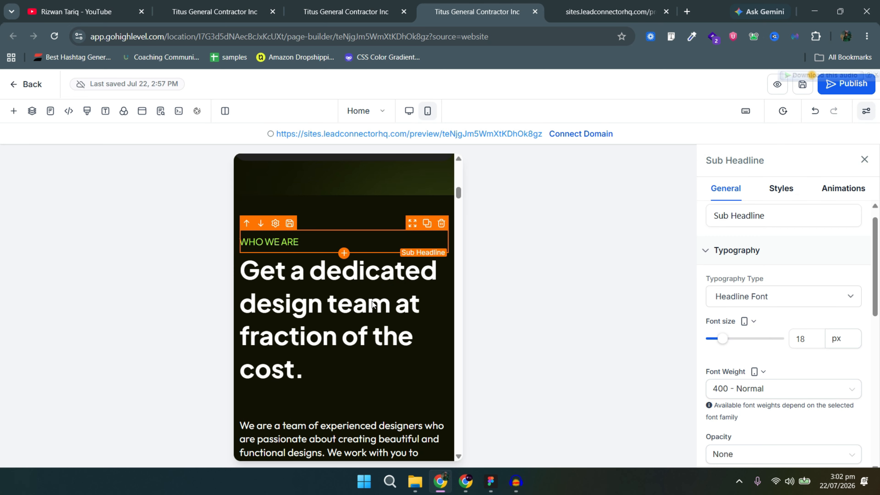
# Inspect the dedicated design team headline and scroll down the mobile page.
pyautogui.click(375, 301)
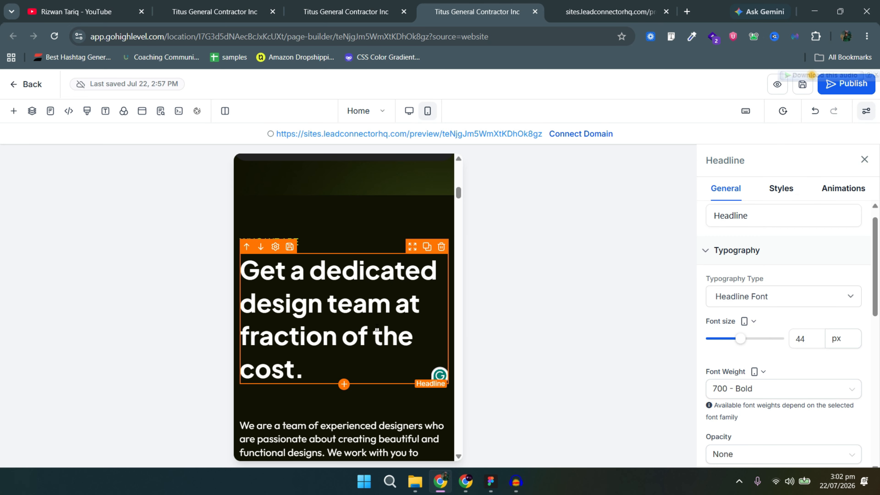
pyautogui.scroll(-6, 385, 347)
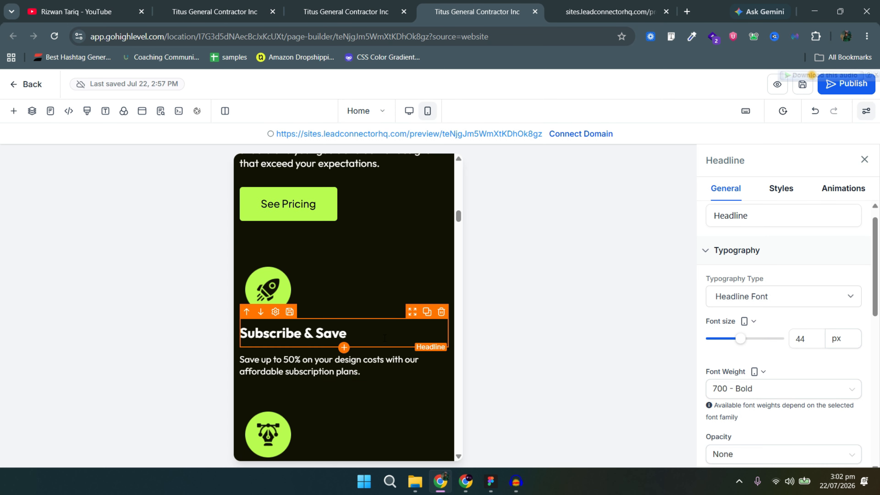
pyautogui.scroll(2, 346, 281)
pyautogui.scroll(8, 369, 302)
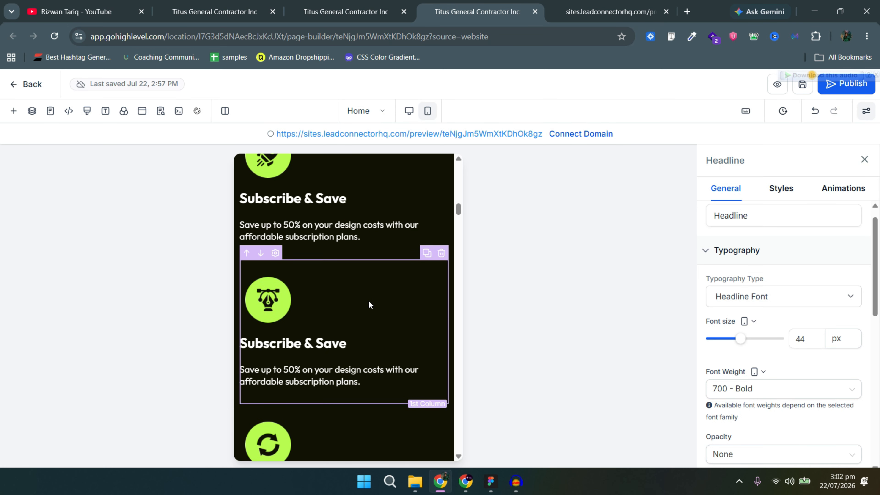
pyautogui.scroll(-6, 367, 304)
pyautogui.scroll(-10, 367, 303)
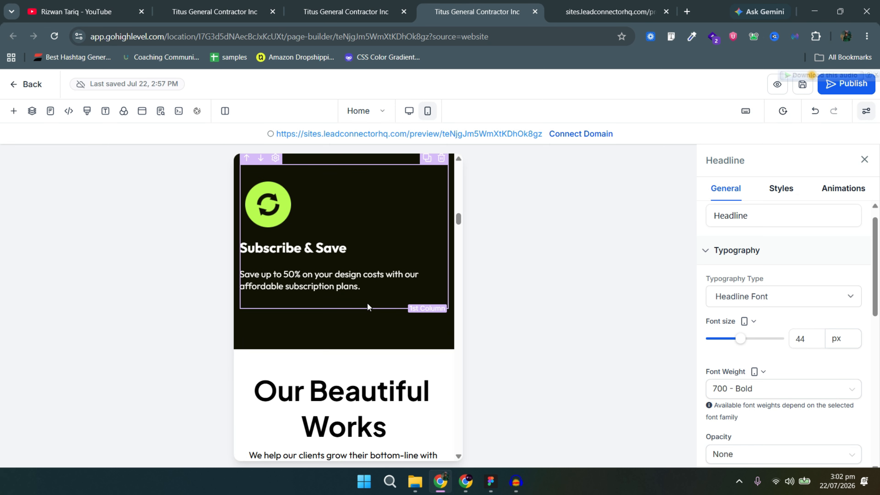
pyautogui.scroll(-12, 370, 279)
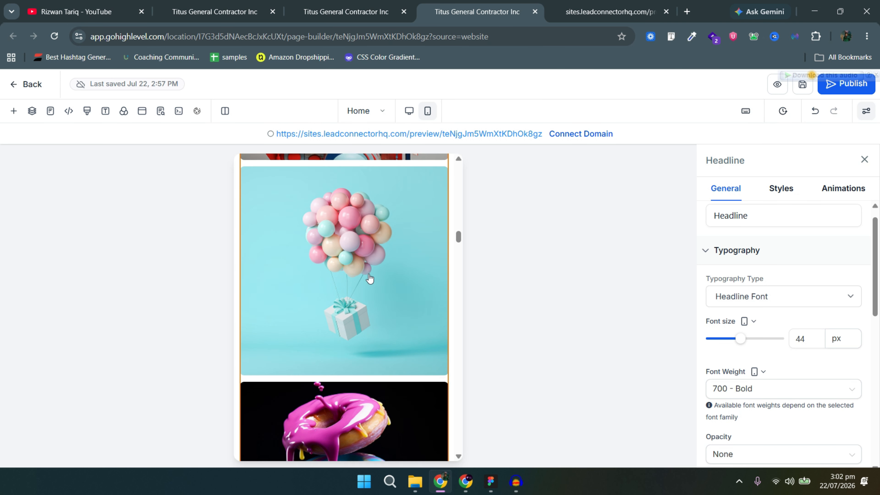
pyautogui.scroll(-10, 369, 277)
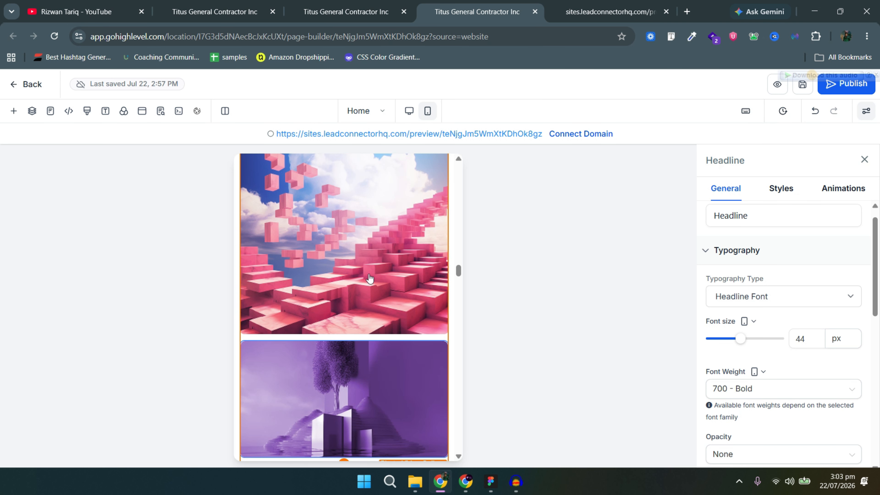
pyautogui.scroll(-10, 353, 264)
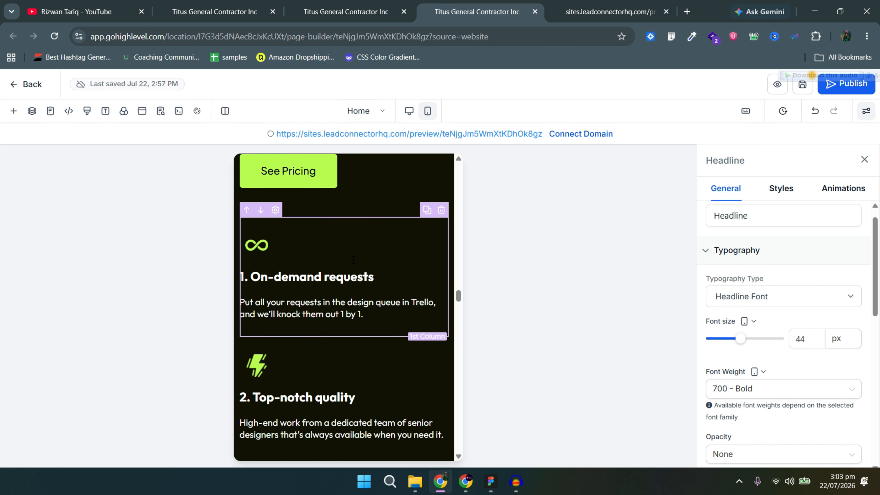
pyautogui.scroll(-12, 350, 252)
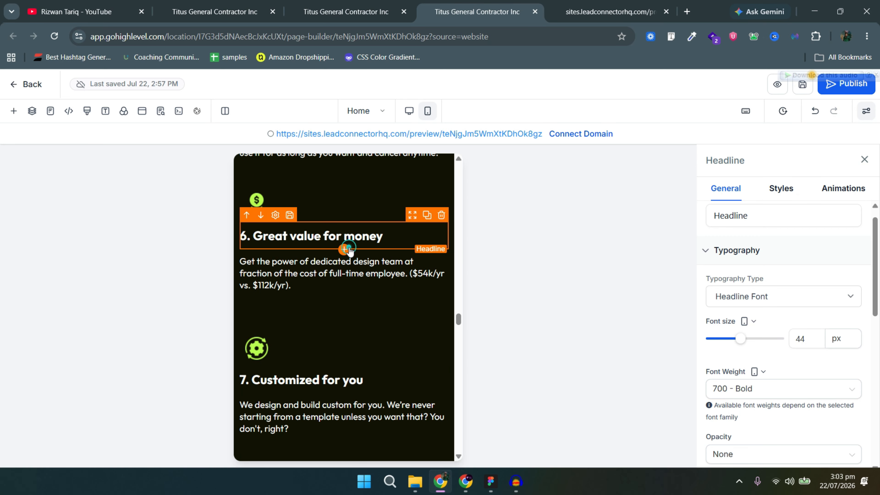
pyautogui.click(345, 249)
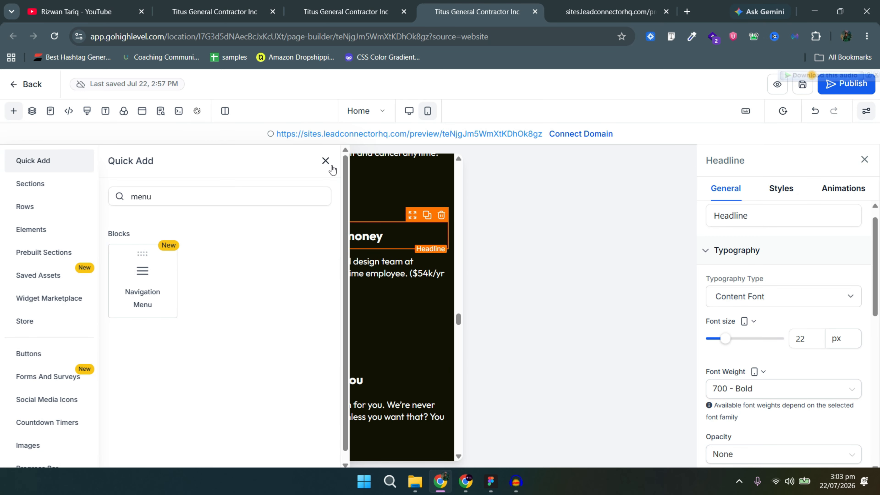
pyautogui.click(330, 167)
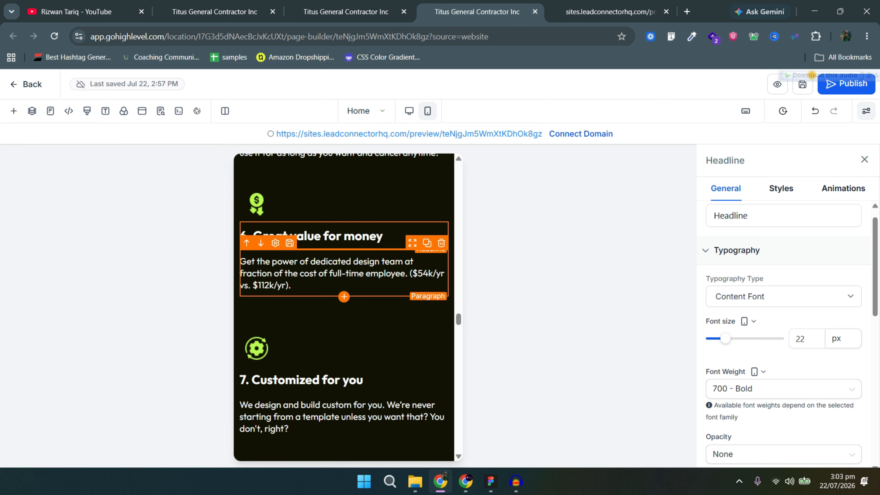
pyautogui.scroll(-5, 343, 276)
pyautogui.scroll(-5, 343, 280)
# Check the 'Customer is Our Top Priority' and 'Simple pricing' headlines.
pyautogui.click(348, 280)
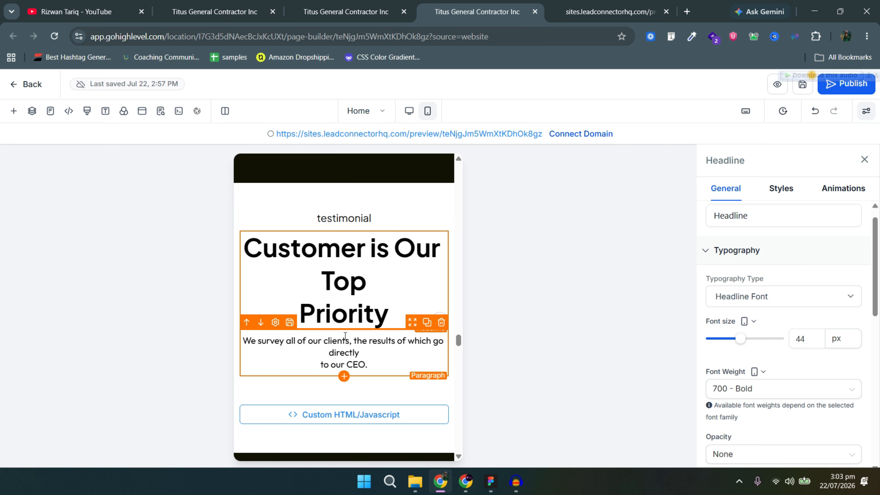
pyautogui.scroll(-10, 345, 336)
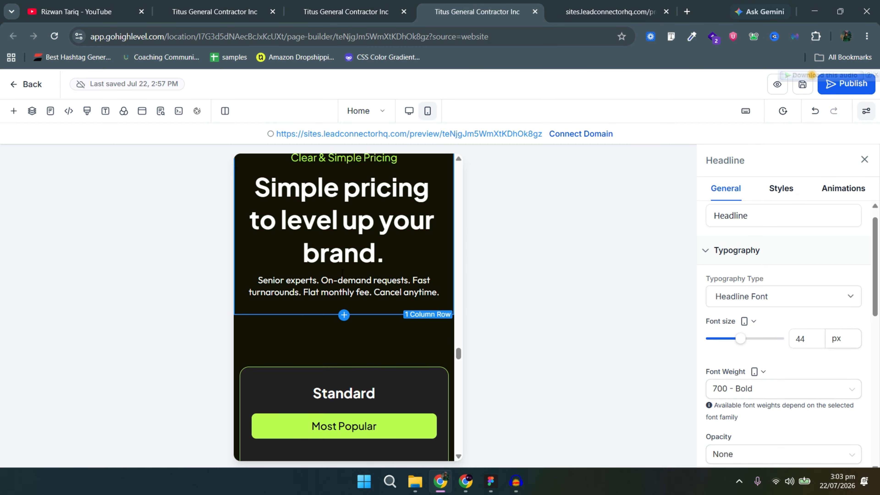
pyautogui.click(351, 250)
pyautogui.scroll(-15, 379, 336)
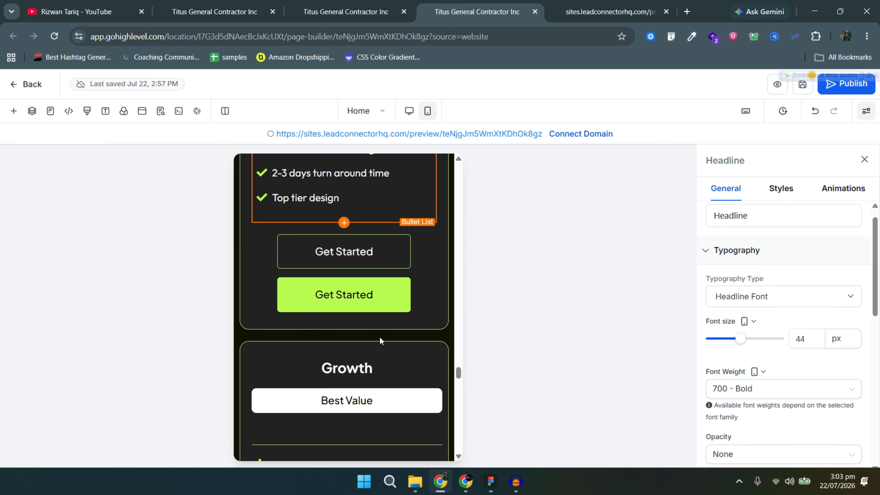
pyautogui.scroll(-15, 380, 338)
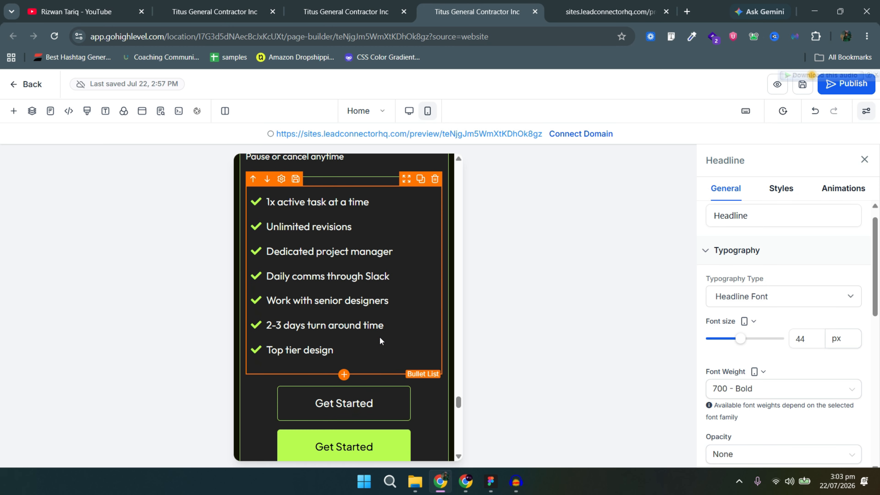
pyautogui.scroll(-15, 380, 340)
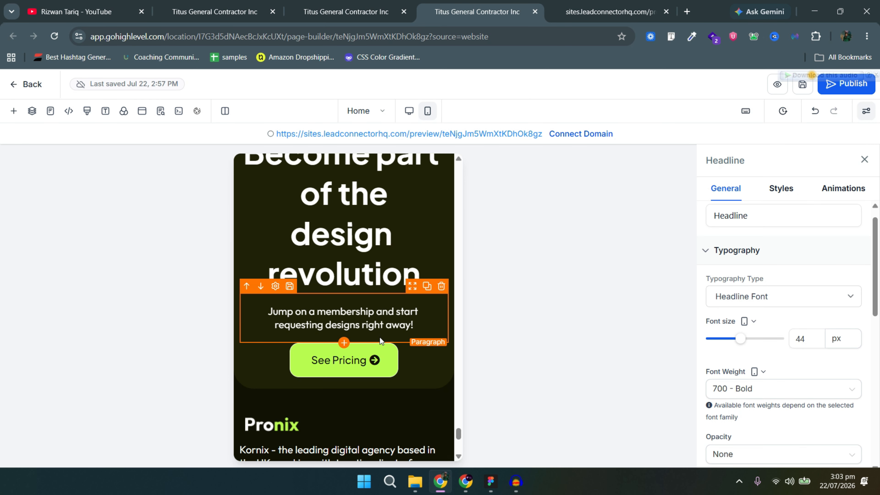
# Set the 'Become part of the design revolution' headline's mobile font size to 44 px.
pyautogui.click(368, 265)
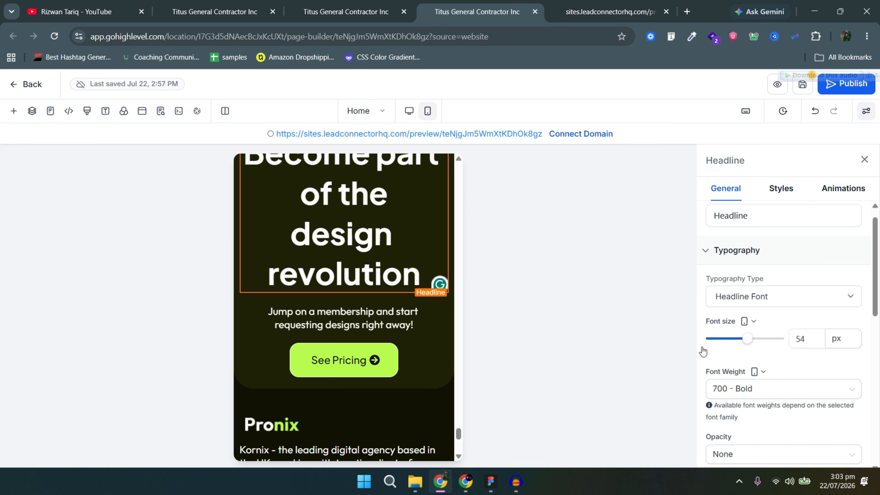
pyautogui.click(801, 339)
pyautogui.doubleClick(801, 339)
pyautogui.write('44')
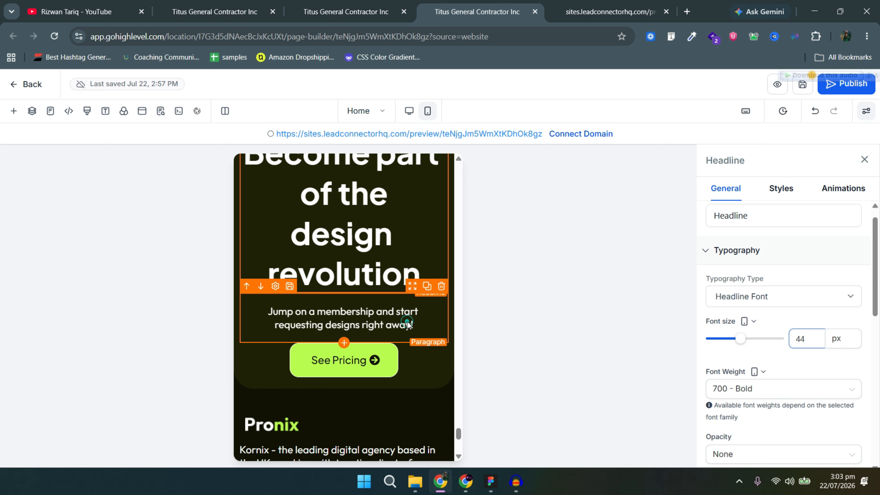
pyautogui.click(402, 318)
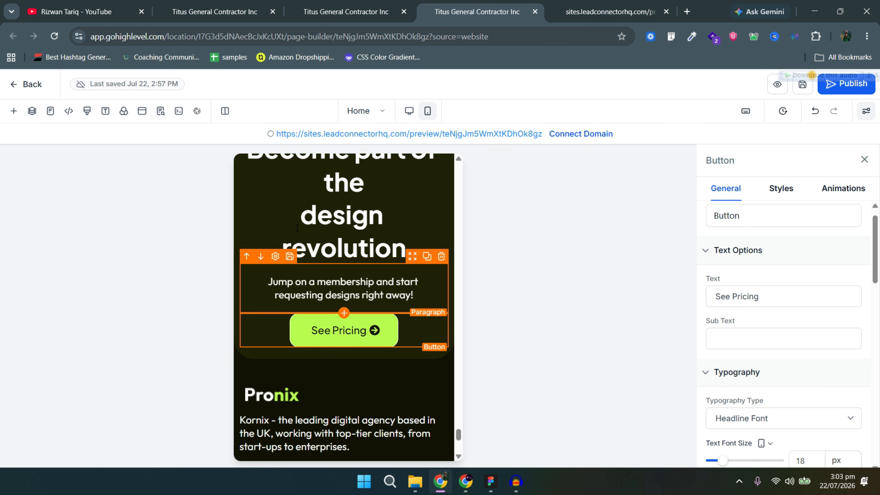
# Delete the line break between 'the' and 'design' in the headline.
pyautogui.scroll(3, 298, 227)
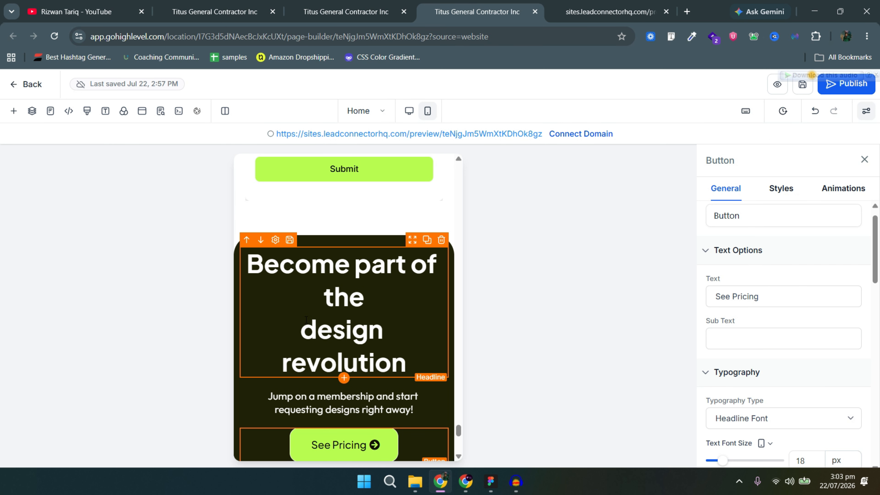
pyautogui.click(306, 319)
pyautogui.press('BackSpace')
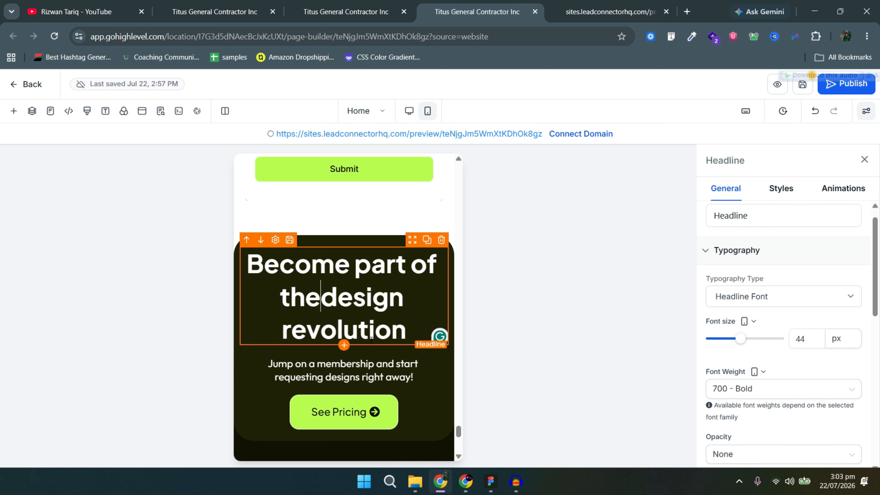
pyautogui.scroll(-10, 347, 319)
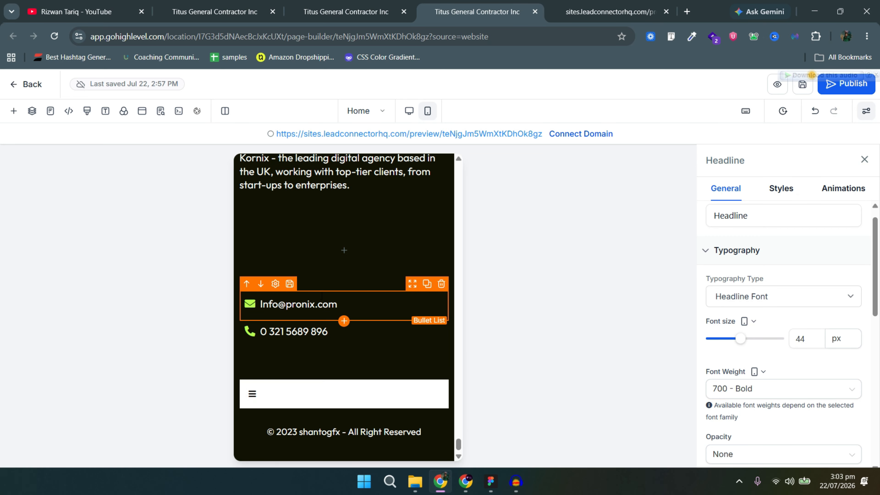
pyautogui.scroll(3, 389, 280)
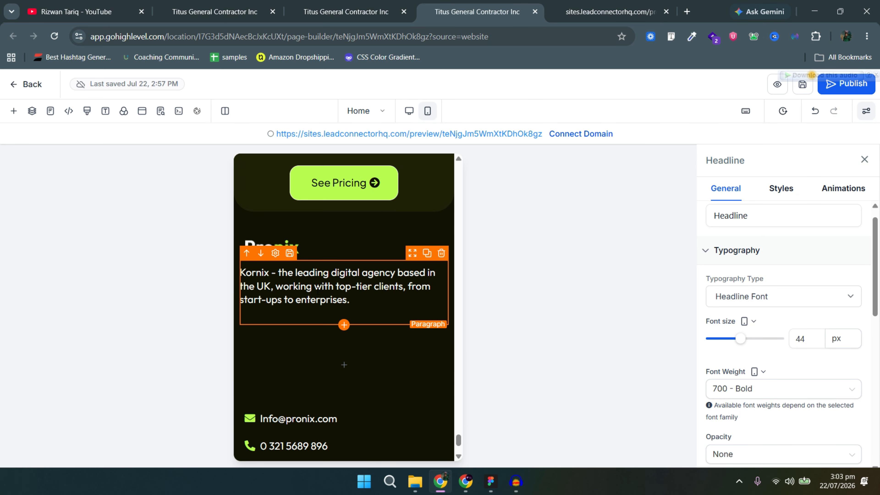
# Hide the empty second footer column on mobile.
pyautogui.click(399, 343)
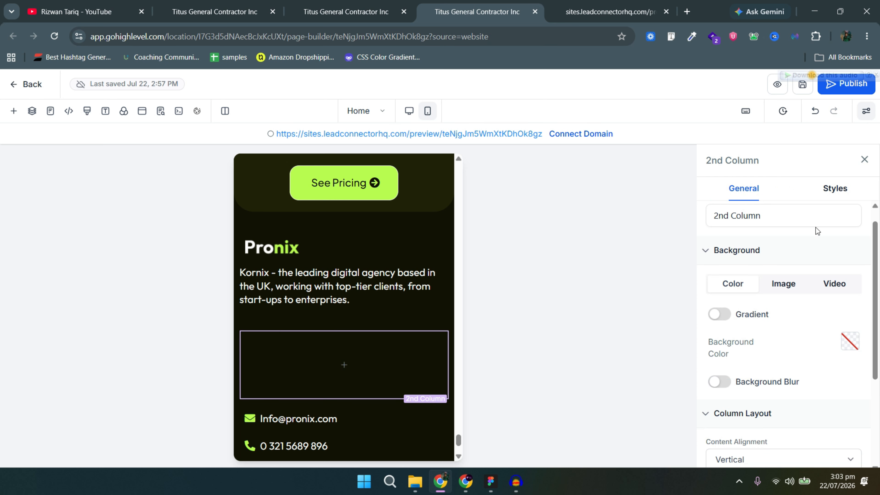
pyautogui.click(827, 188)
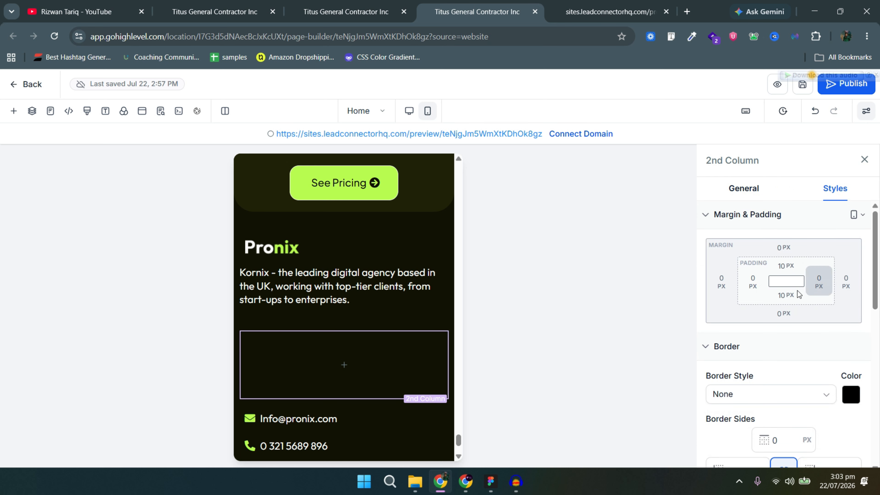
pyautogui.scroll(-8, 807, 315)
pyautogui.scroll(-1, 808, 316)
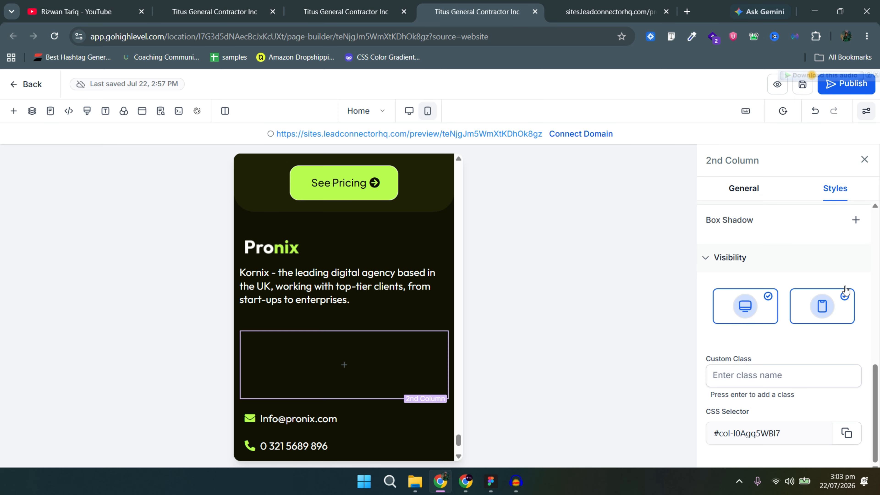
pyautogui.click(845, 296)
pyautogui.scroll(-2, 350, 373)
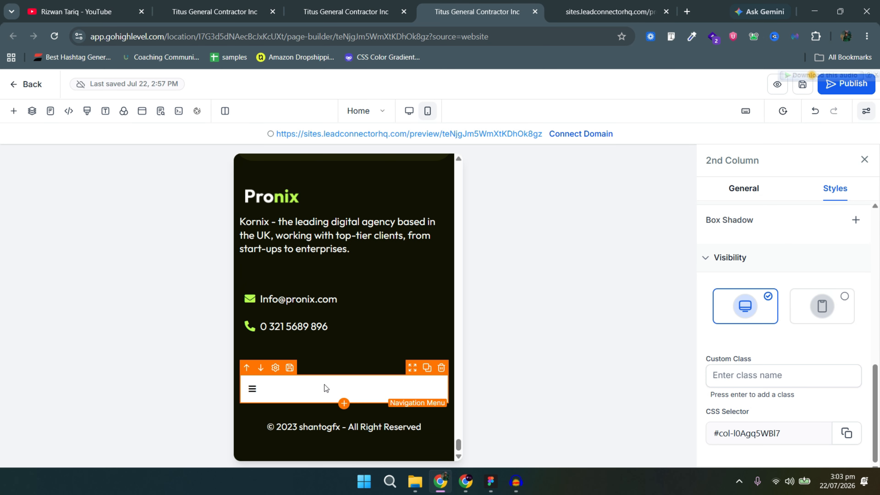
# Hide the footer navigation menu on mobile and check the Figma footer's Portfolio links.
pyautogui.click(331, 390)
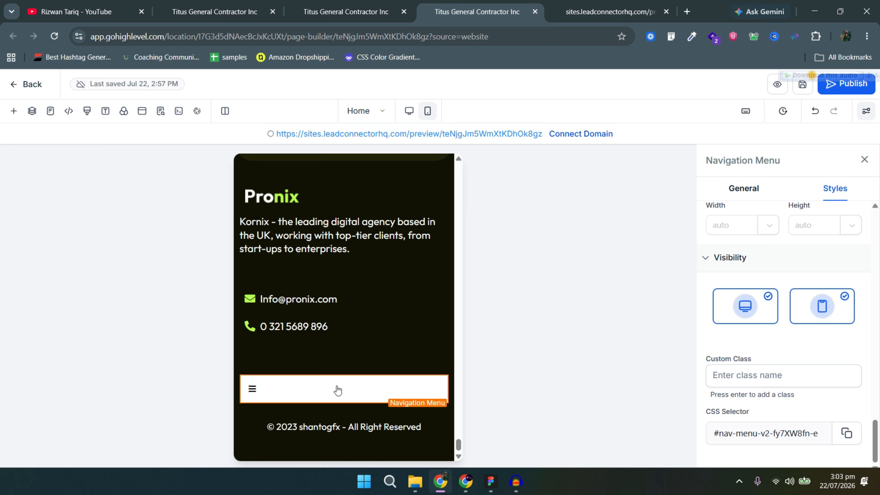
pyautogui.press('Delete')
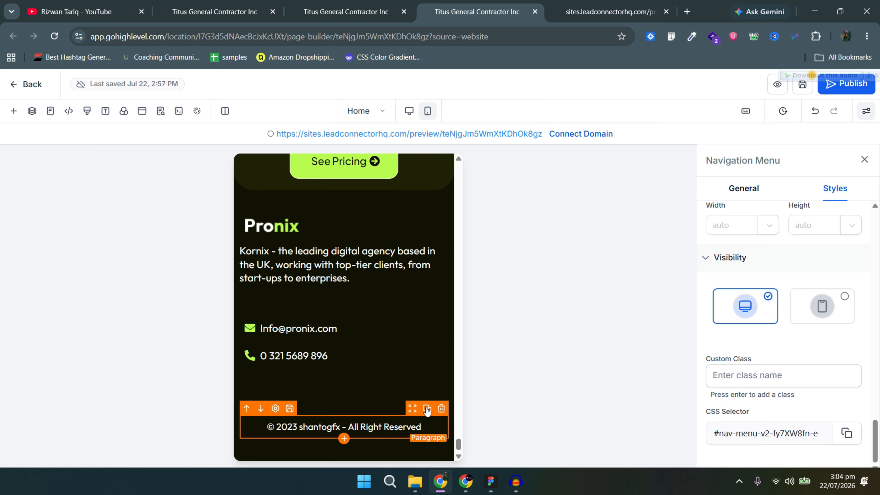
pyautogui.hotkey('alt', 'Tab')
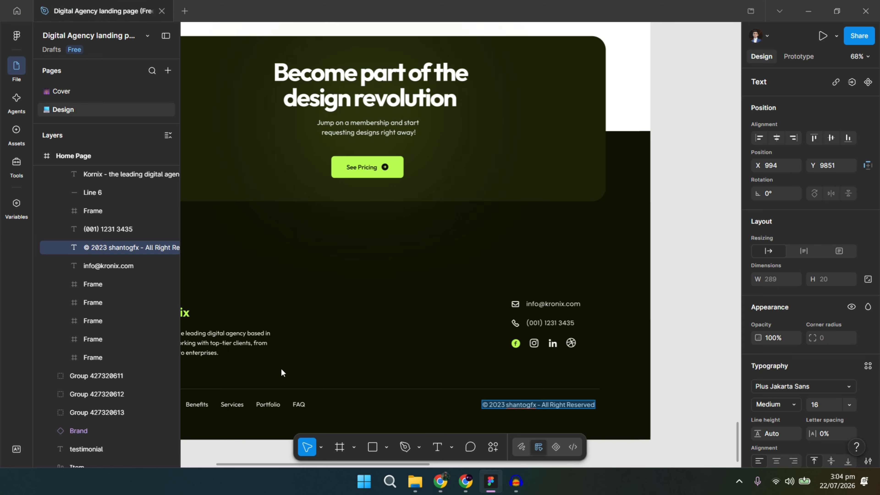
pyautogui.click(280, 405)
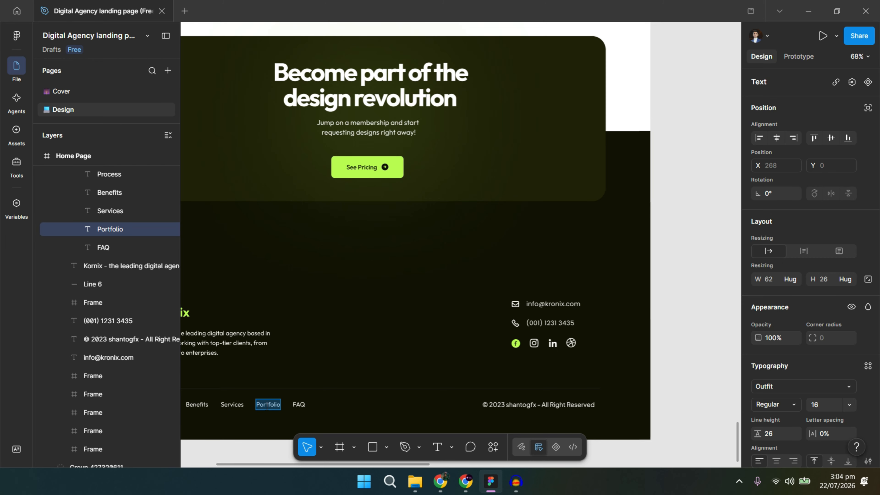
pyautogui.hotkey('alt', 'Tab')
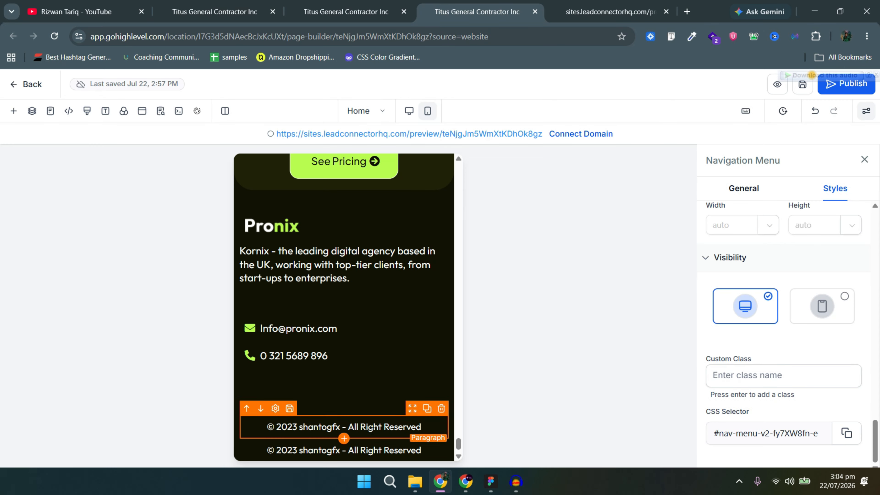
# Replace the duplicated footer paragraph with a row of 'Portfolio' words.
pyautogui.click(374, 428)
pyautogui.tripleClick(373, 429)
pyautogui.write('Portfolio')
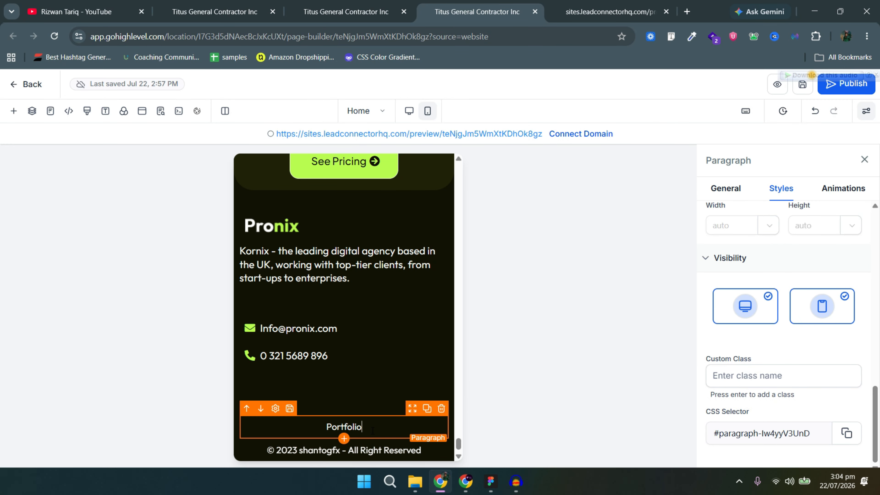
pyautogui.write('Portfolio')
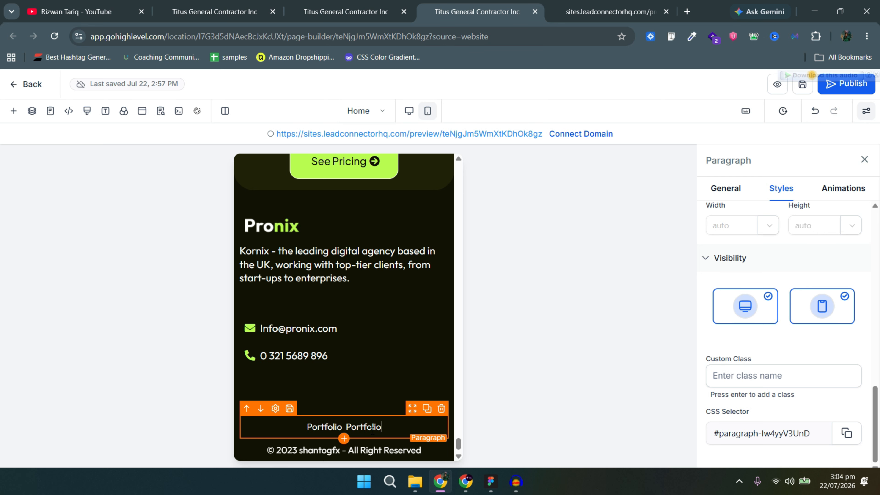
pyautogui.write('Portfolio')
pyautogui.write('Portfolio')
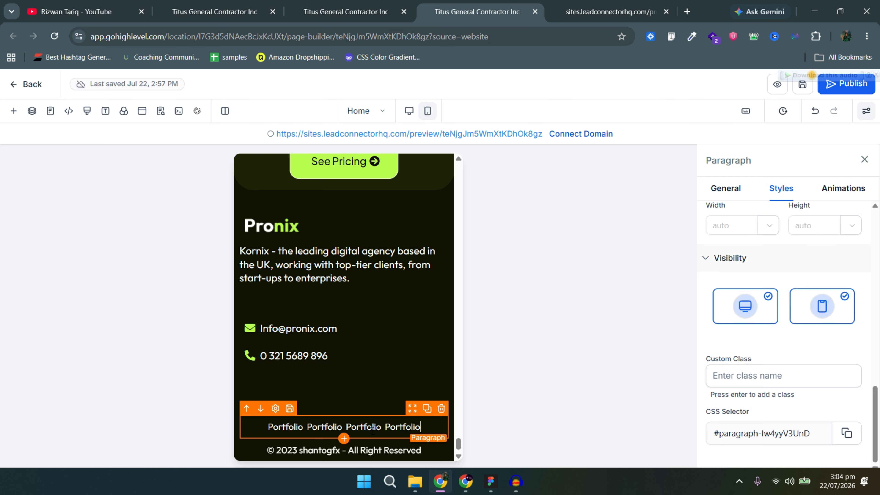
pyautogui.write('Portfolio')
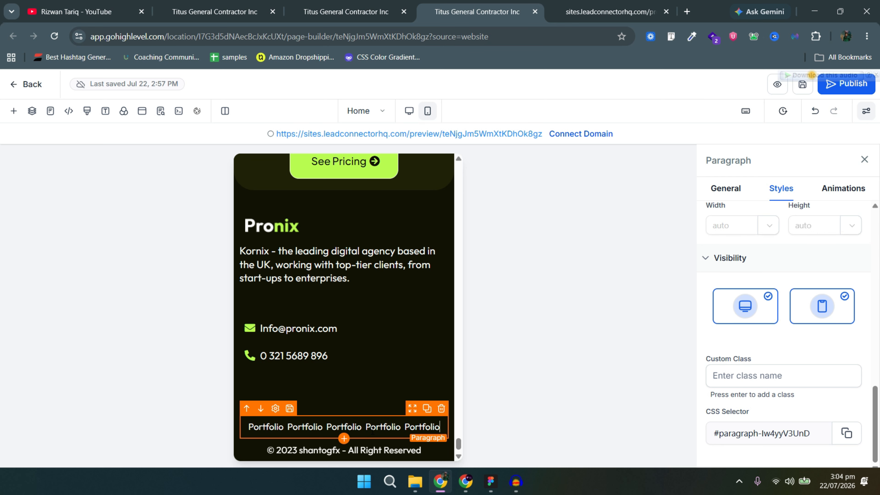
# Link the fourth 'Portfolio' word to #.
pyautogui.doubleClick(377, 430)
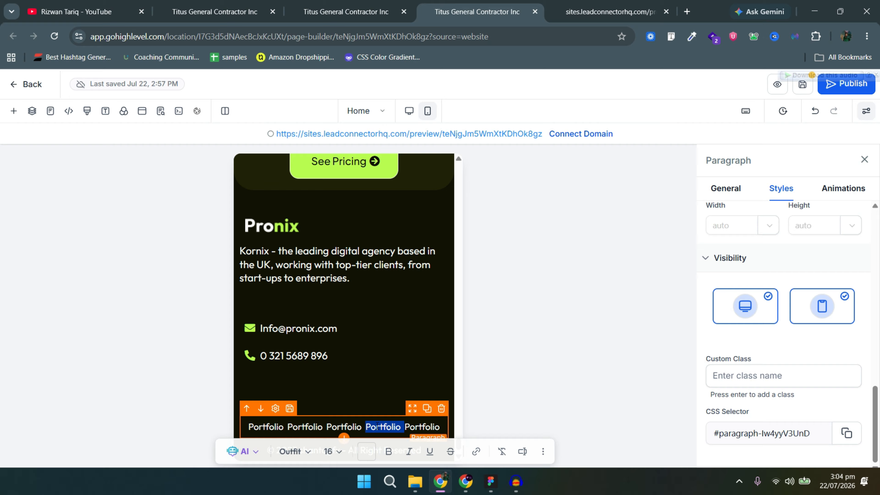
pyautogui.click(477, 452)
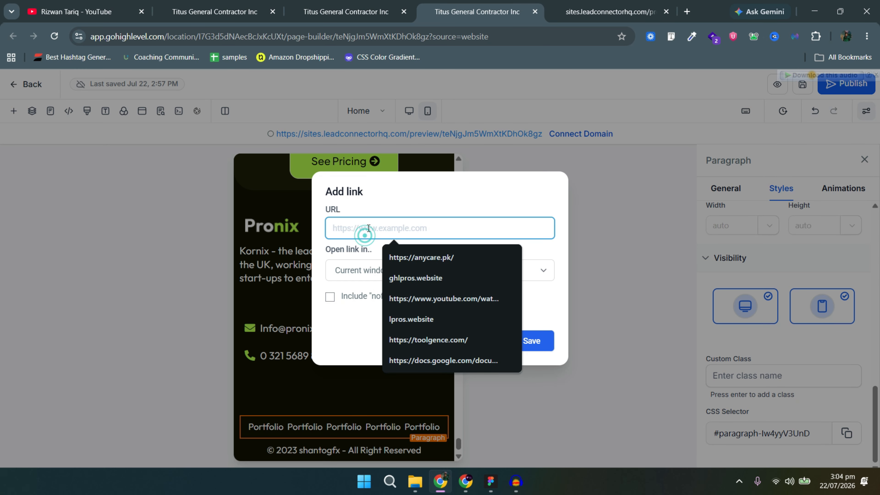
pyautogui.click(367, 227)
pyautogui.write('#')
pyautogui.click(528, 343)
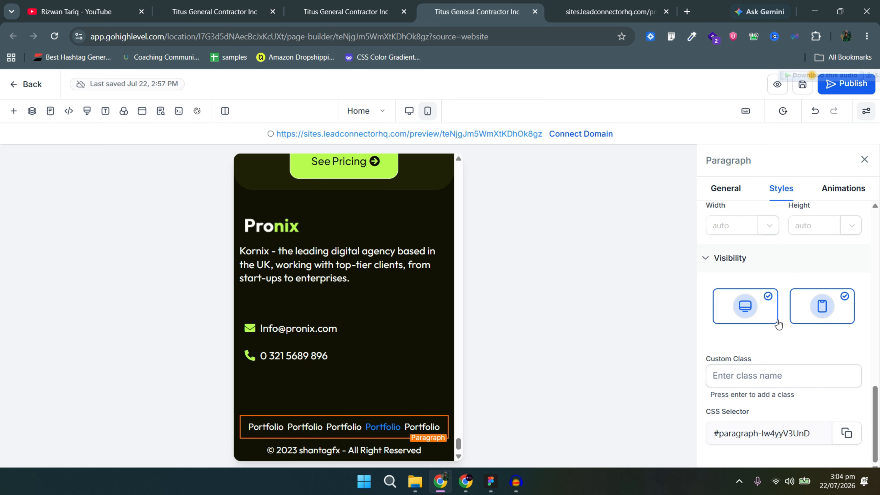
# Set the paragraph's Link Text Color to white.
pyautogui.click(727, 189)
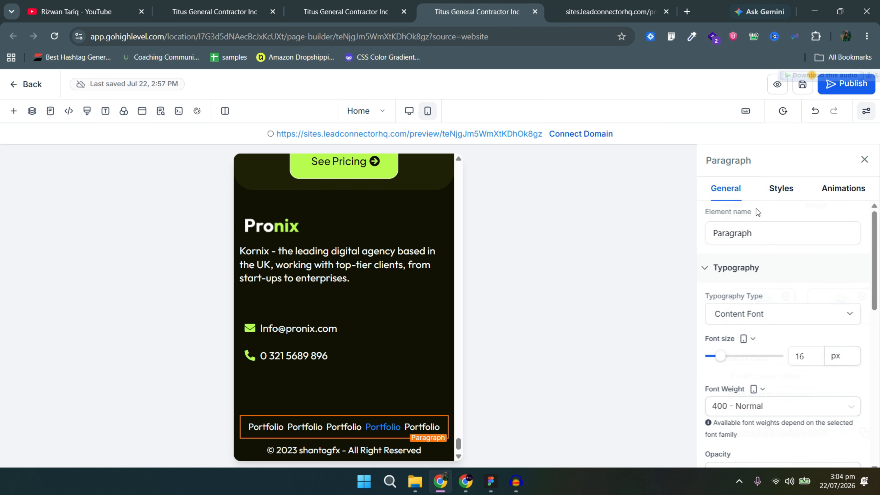
pyautogui.scroll(-10, 825, 316)
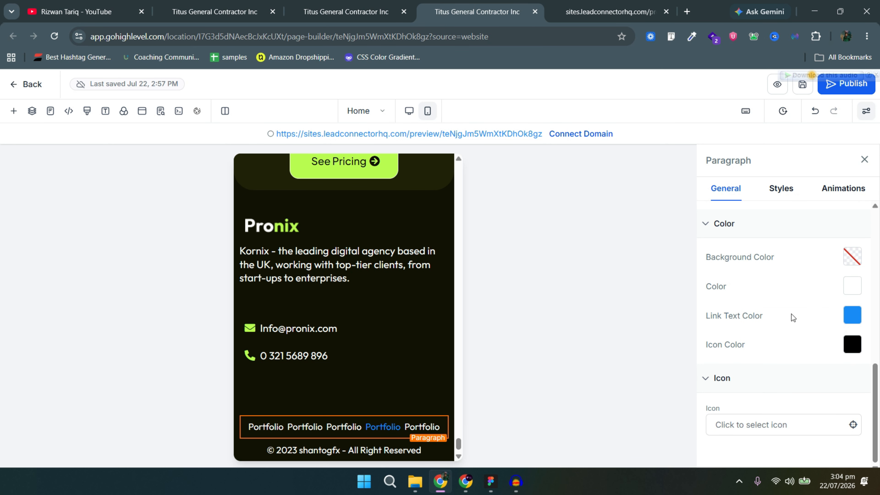
pyautogui.click(850, 319)
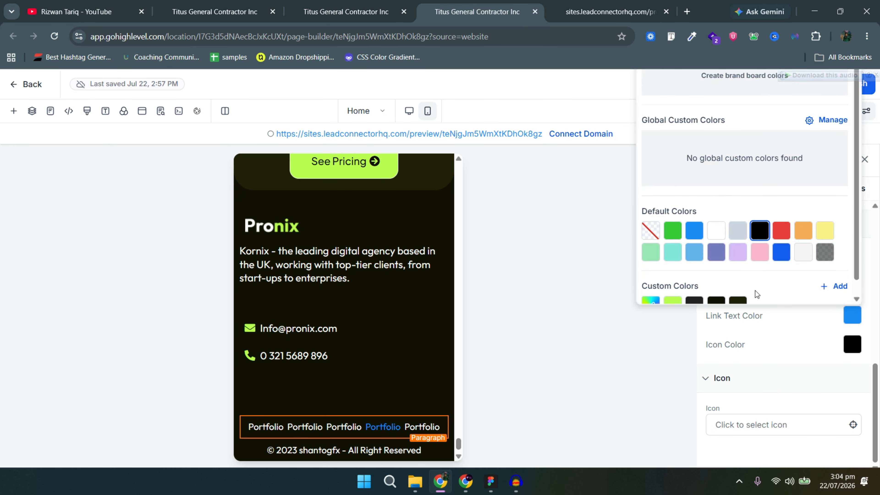
pyautogui.click(673, 302)
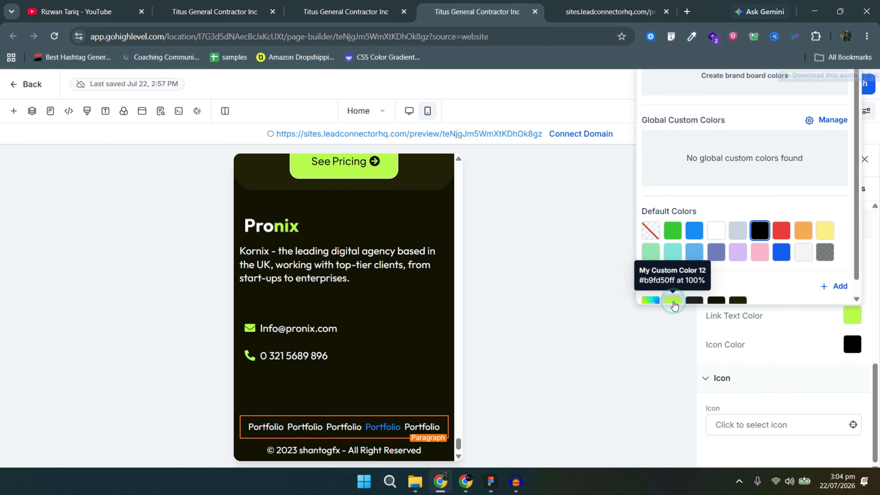
pyautogui.click(716, 231)
pyautogui.click(841, 328)
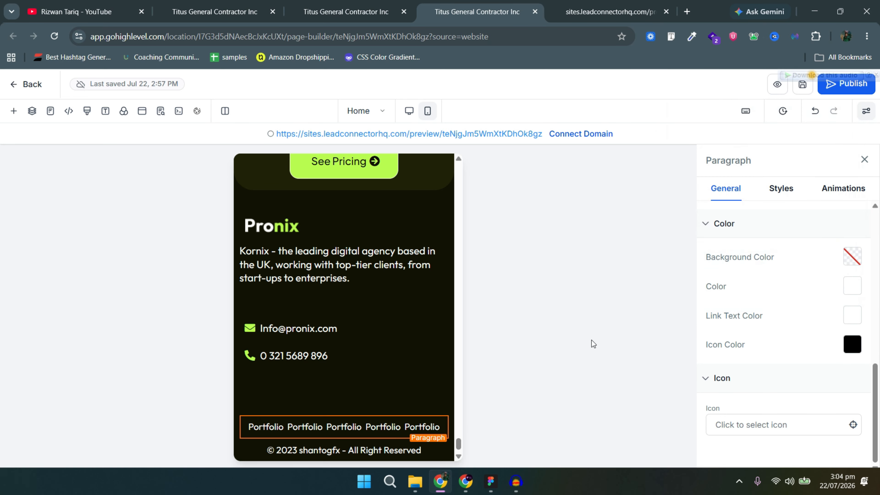
# Select the row holding the dark 'Become part of the design revolution' card in mobile view.
pyautogui.scroll(5, 341, 326)
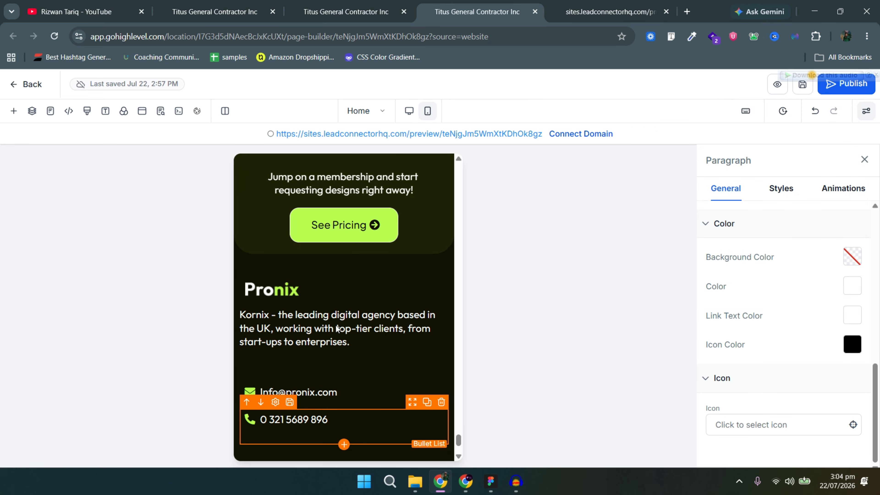
pyautogui.scroll(5, 341, 325)
pyautogui.scroll(-5, 346, 323)
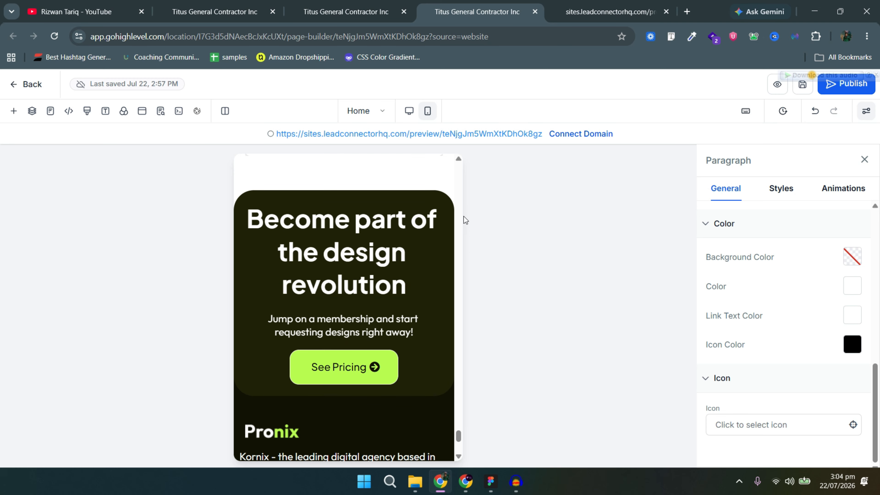
pyautogui.click(375, 233)
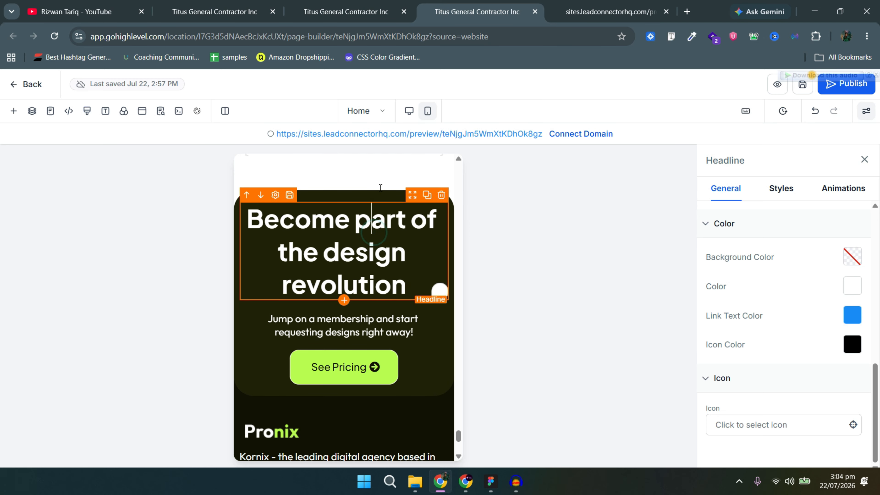
pyautogui.click(395, 194)
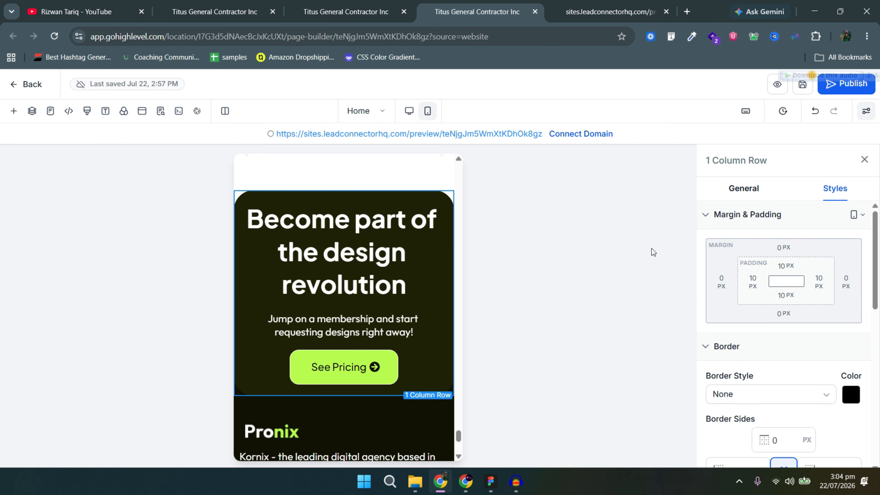
# Change the row's linked corner radius from 35 to 25, then to 0.
pyautogui.scroll(-9, 820, 356)
pyautogui.scroll(-2, 767, 386)
pyautogui.doubleClick(734, 264)
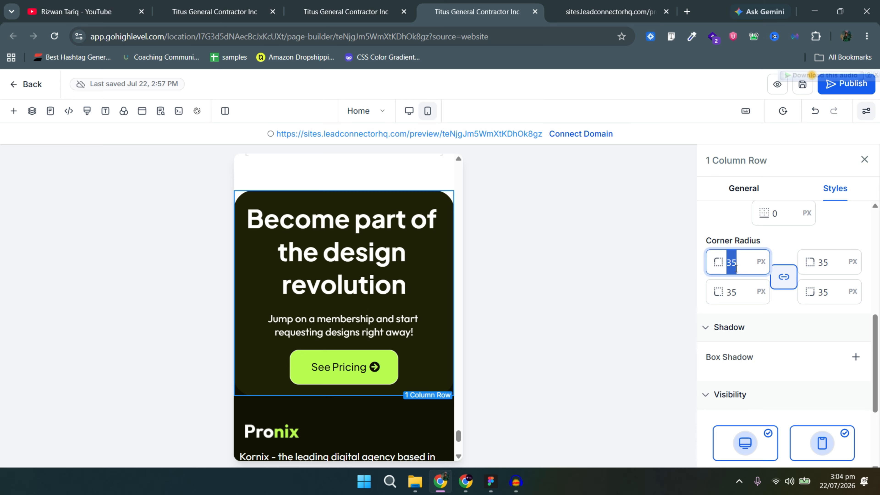
pyautogui.write('25')
pyautogui.press('BackSpace')
pyautogui.press('BackSpace')
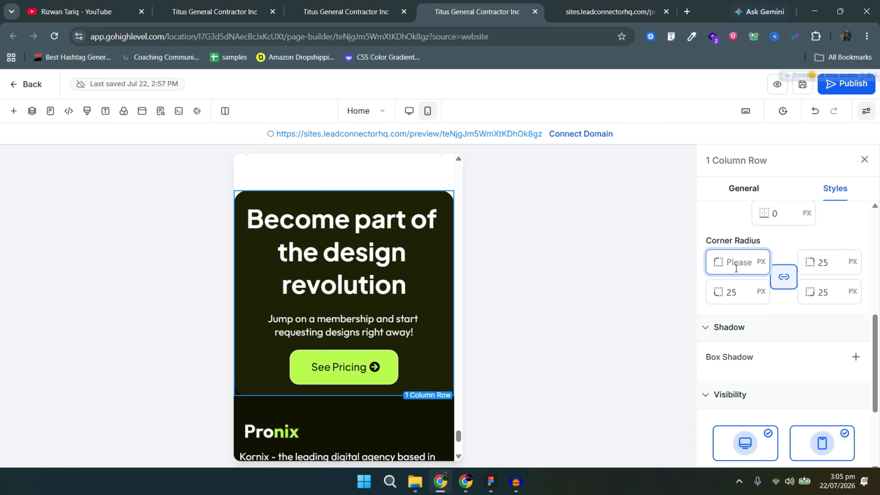
pyautogui.write('0')
pyautogui.press('BackSpace')
pyautogui.write('25')
# Select the call-to-action headline and scroll back up to the Pronix header and hero.
pyautogui.click(423, 294)
pyautogui.scroll(-5, 425, 308)
pyautogui.scroll(10, 419, 295)
pyautogui.scroll(-5, 416, 291)
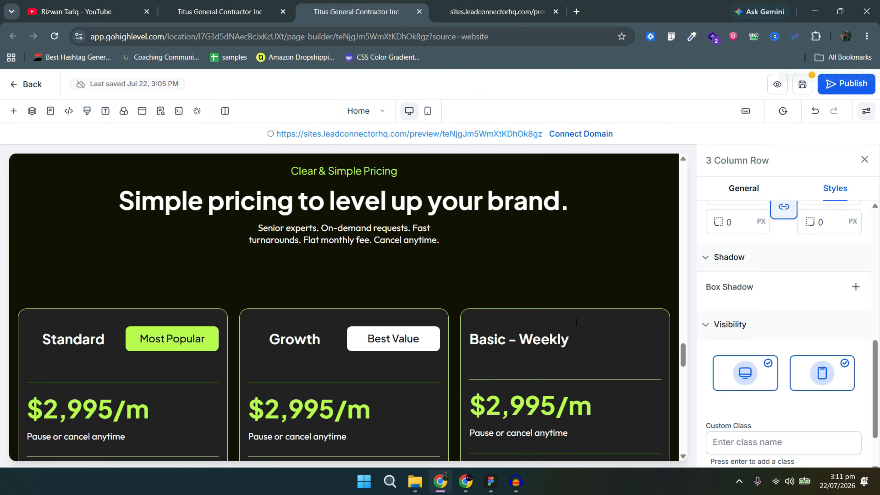
pyautogui.scroll(-10, 576, 320)
pyautogui.scroll(15, 576, 322)
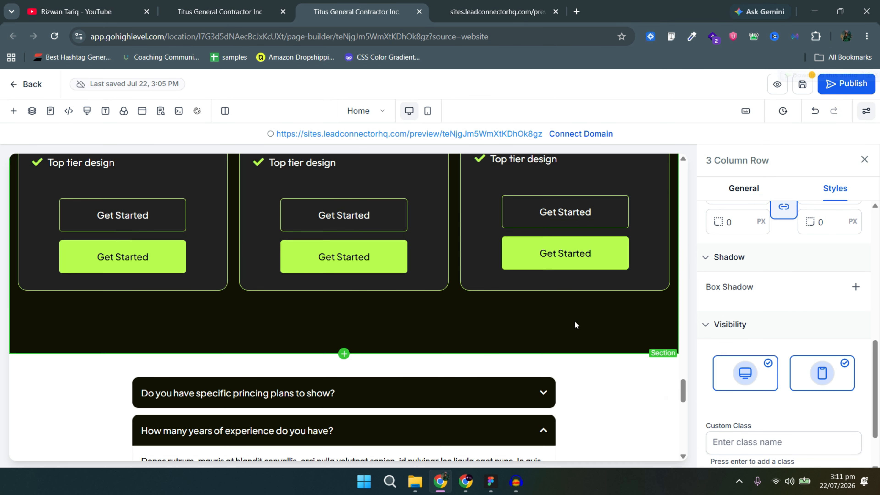
pyautogui.scroll(15, 574, 321)
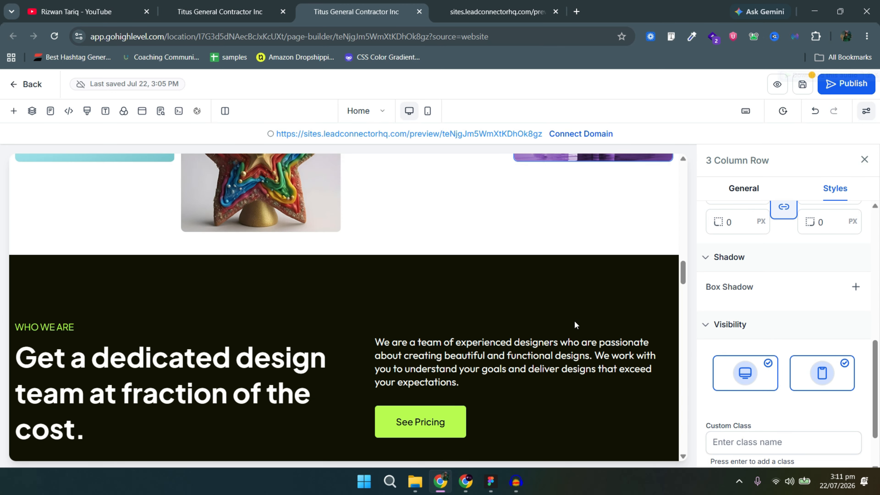
pyautogui.scroll(6, 575, 321)
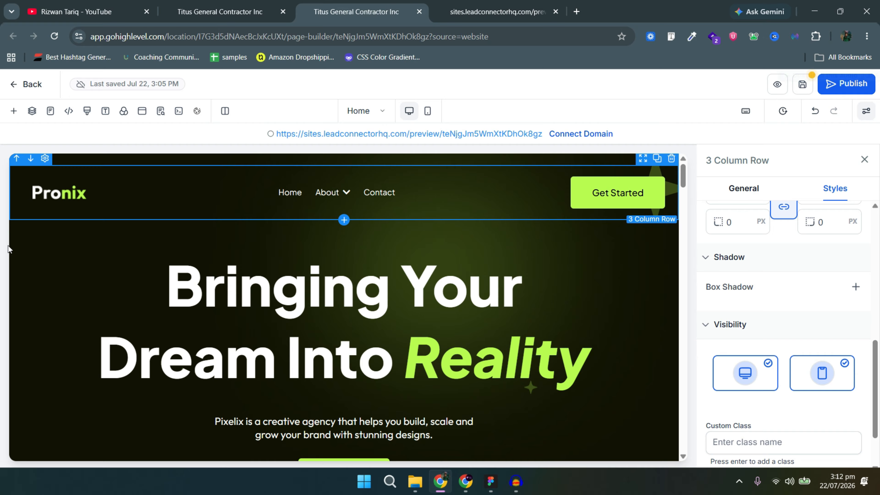
# Switch between the Home and About builder tabs, settling on the About page.
pyautogui.click(227, 10)
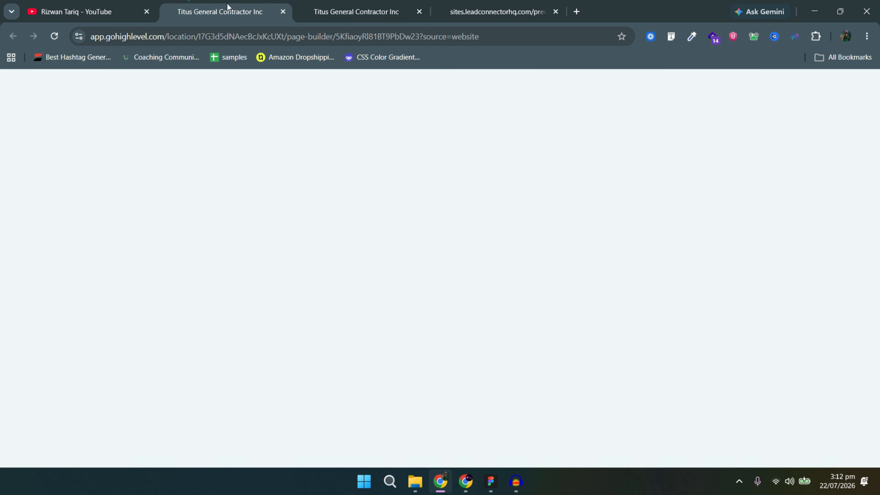
pyautogui.click(378, 4)
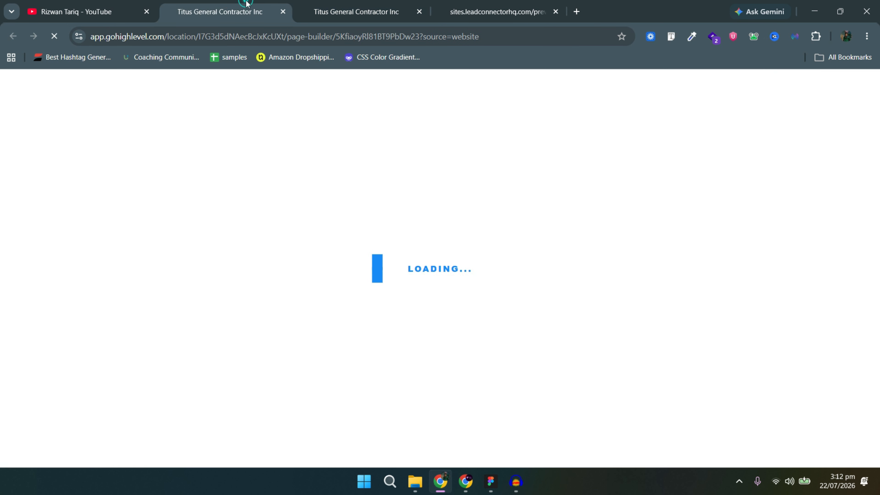
pyautogui.click(247, 4)
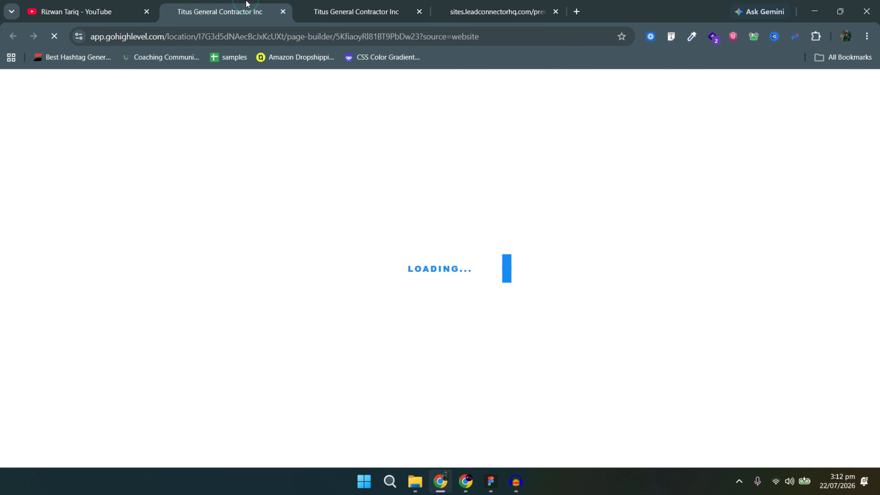
pyautogui.click(395, 6)
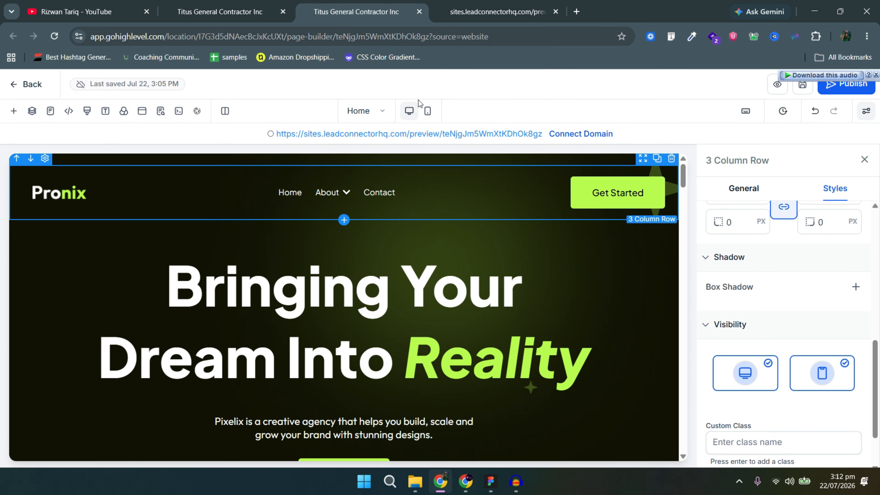
pyautogui.click(222, 14)
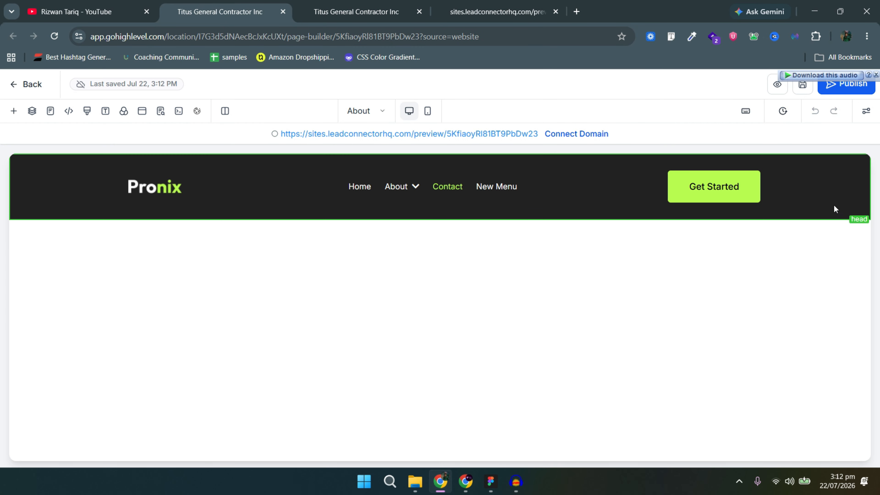
# Save the About page's Pronix header section as a Global Section named 'head'.
pyautogui.click(821, 212)
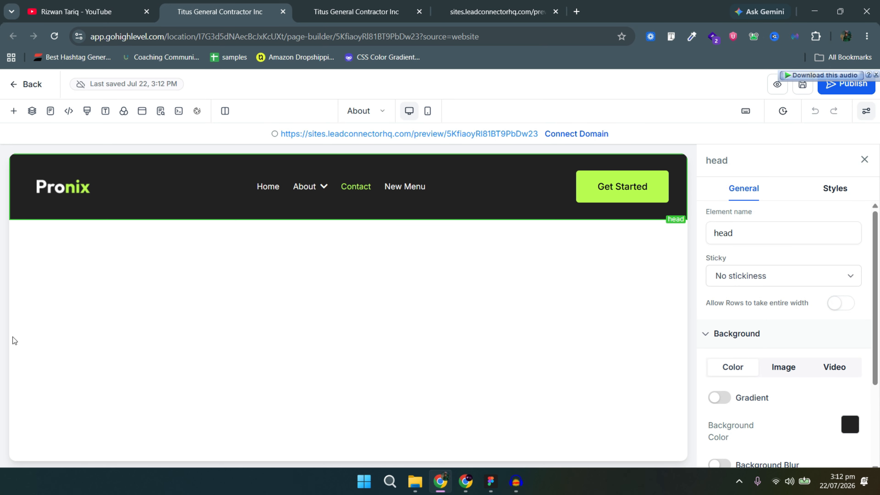
pyautogui.click(14, 205)
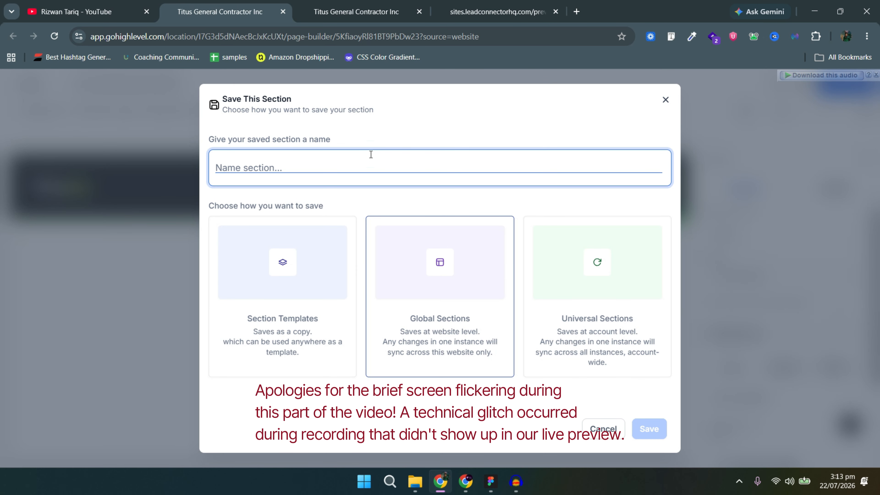
pyautogui.write('head')
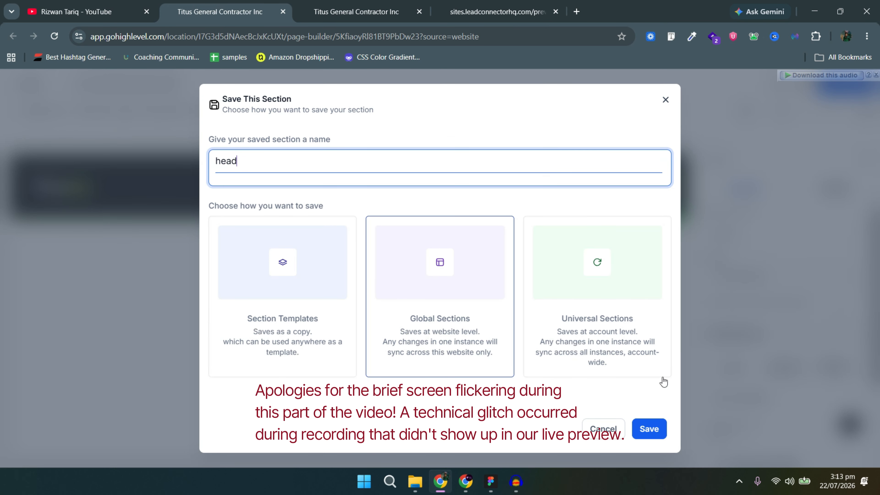
pyautogui.click(661, 428)
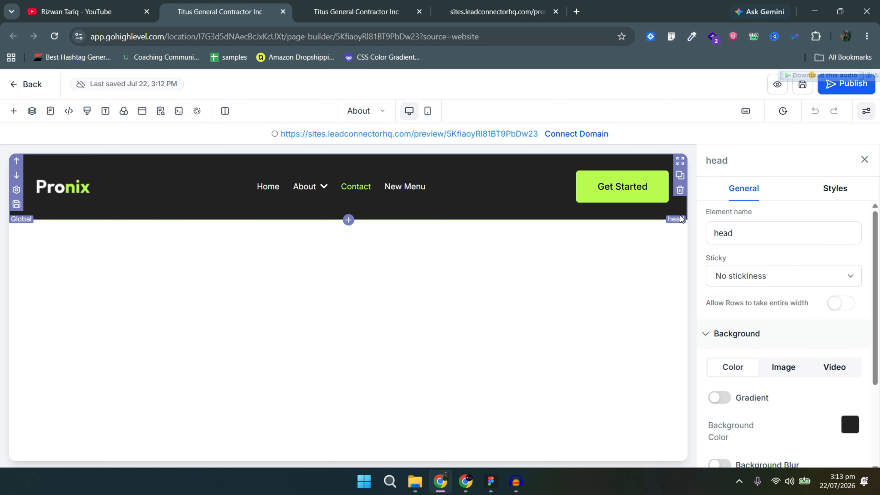
# Save the About page and delete its header section.
pyautogui.click(803, 84)
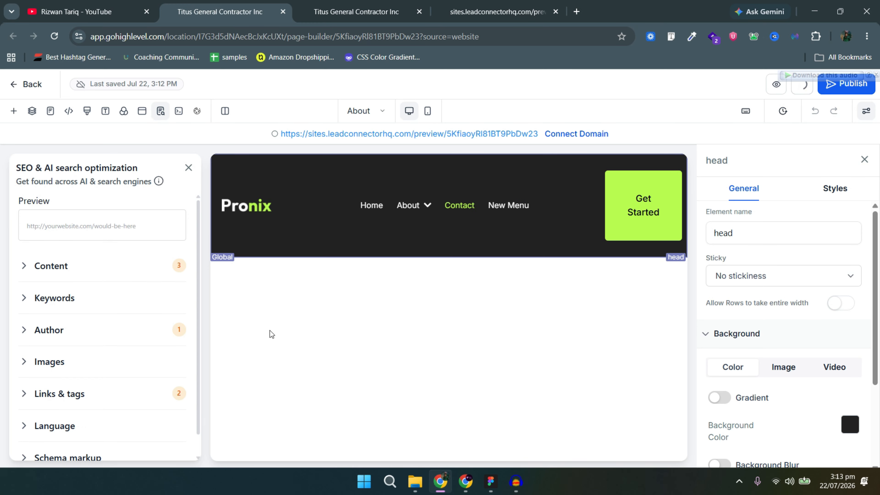
pyautogui.click(189, 169)
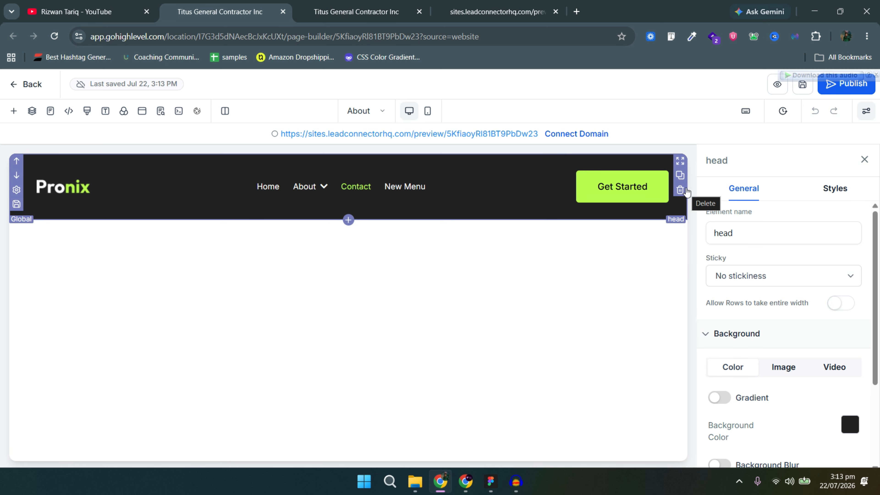
pyautogui.click(685, 191)
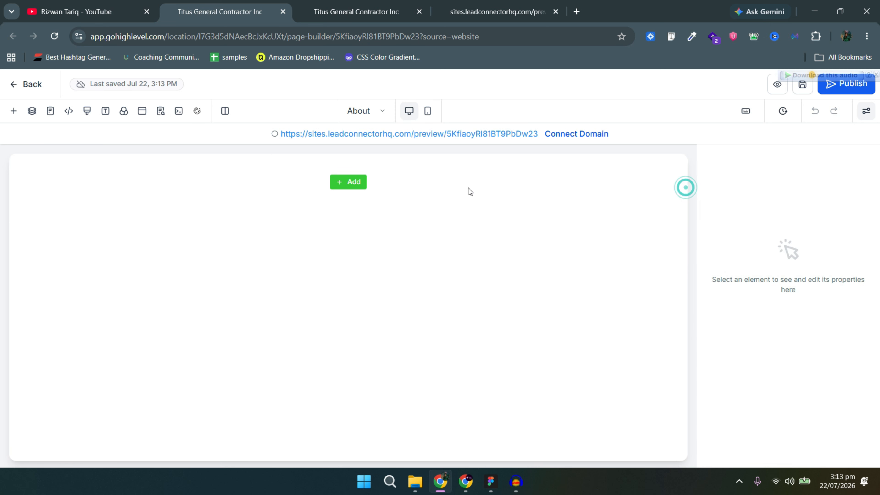
# Insert the 'head' global section from Saved Assets onto the empty page.
pyautogui.click(360, 186)
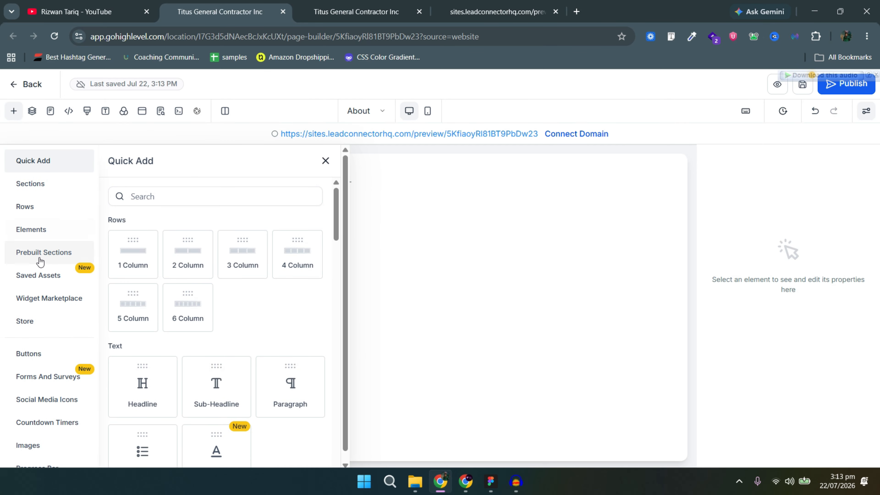
pyautogui.click(35, 276)
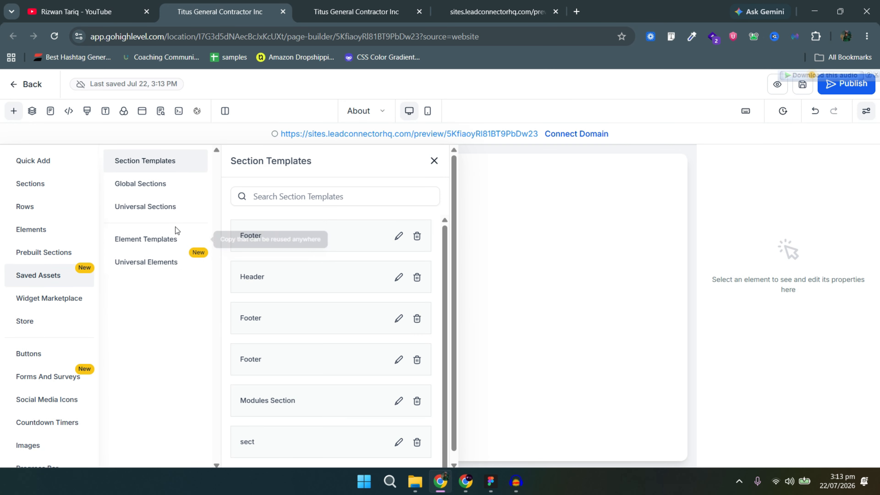
pyautogui.click(153, 182)
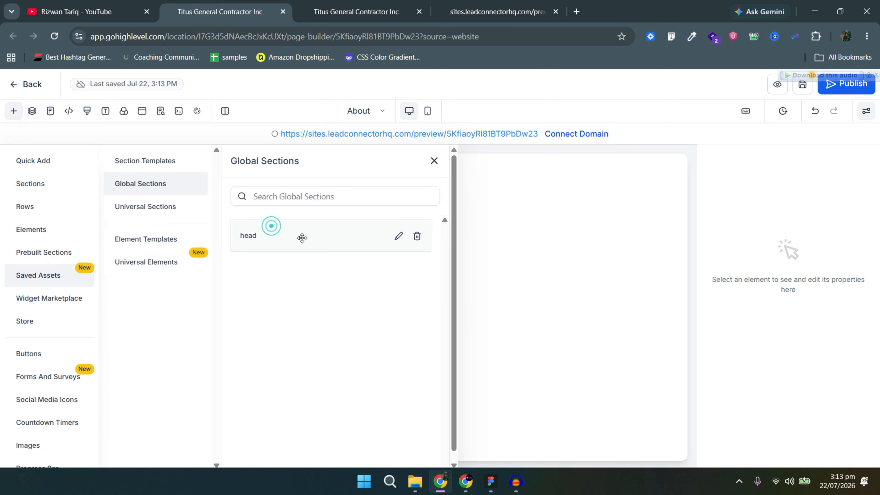
pyautogui.moveTo(302, 238); pyautogui.dragTo(513, 216)
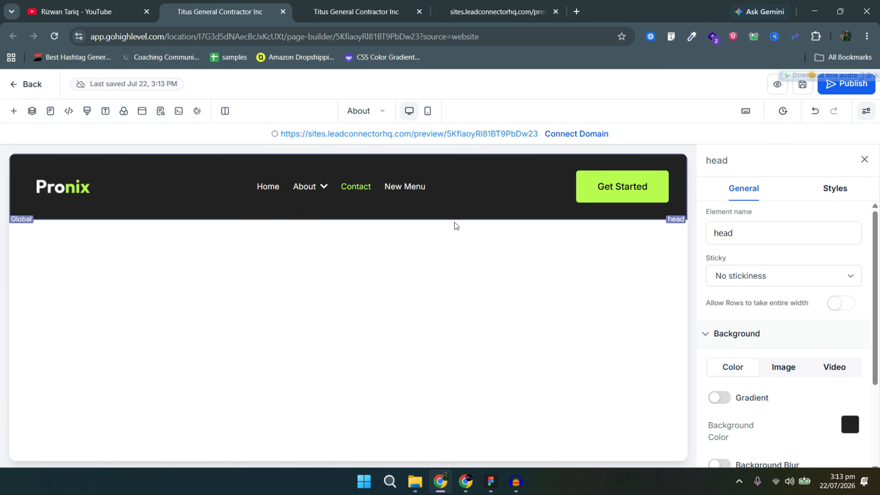
# Add a second 'New Menu' item to the global header's navigation menu.
pyautogui.click(374, 184)
pyautogui.scroll(-4, 824, 388)
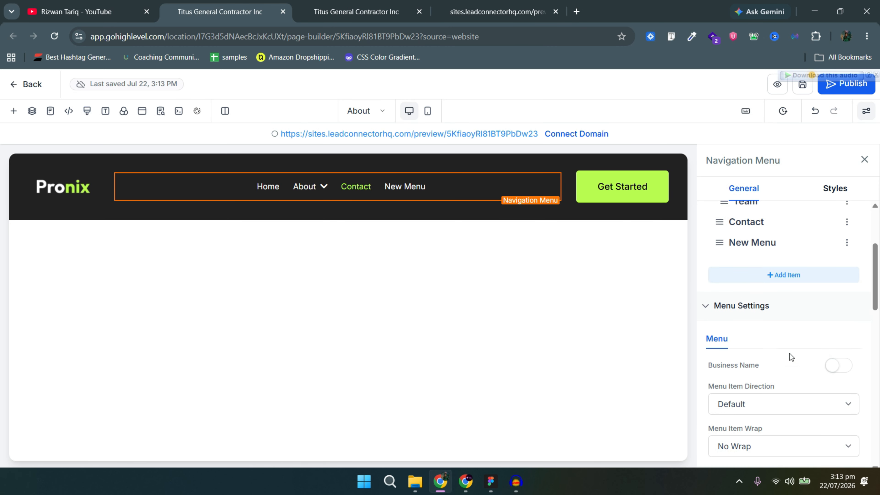
pyautogui.scroll(3, 789, 353)
pyautogui.click(784, 359)
pyautogui.click(770, 326)
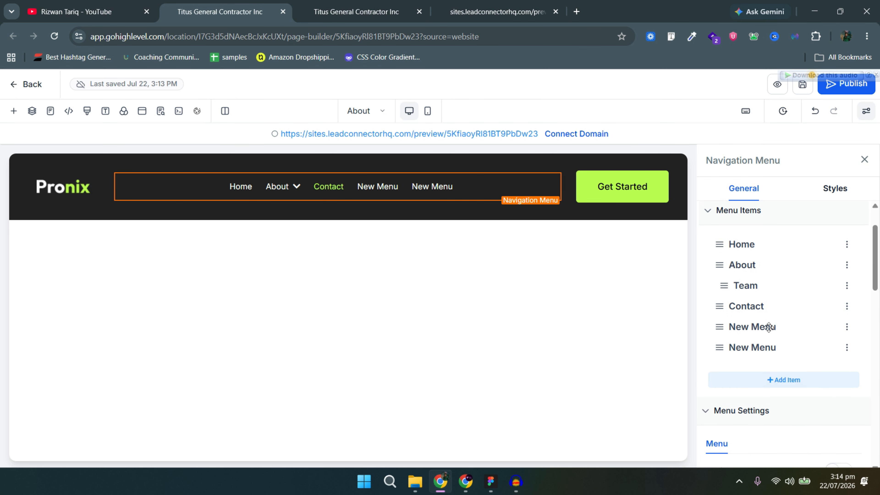
pyautogui.click(769, 327)
pyautogui.click(538, 351)
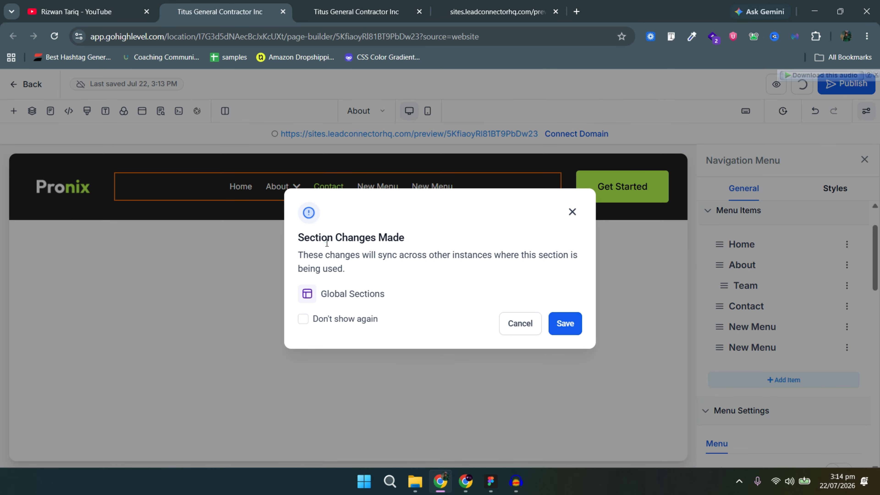
pyautogui.tripleClick(327, 243)
pyautogui.doubleClick(330, 253)
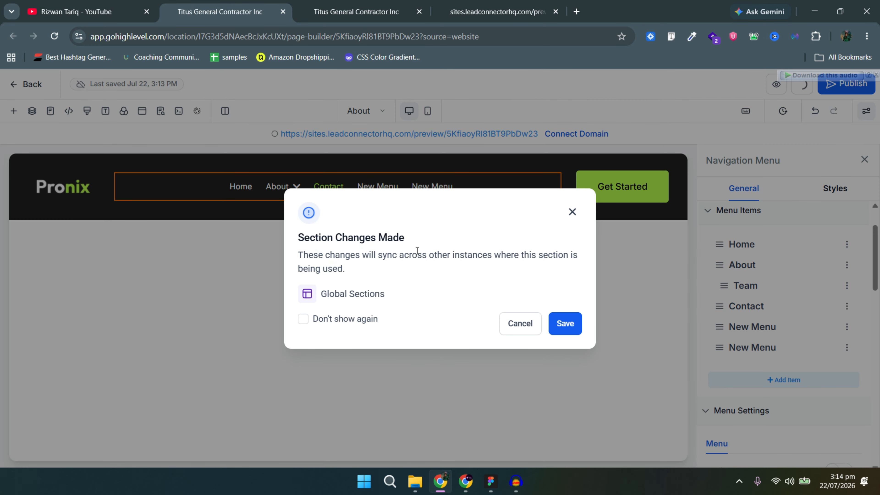